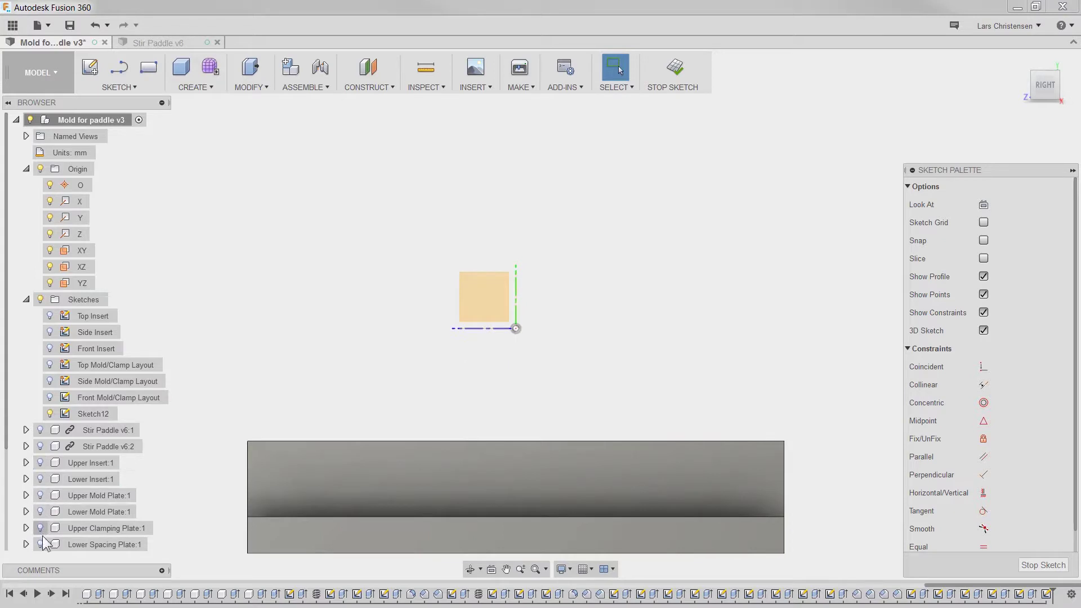
Hide the mold components that are still visible, including the right and left spacers
scroll(43, 535, "down", 3)
left_click(45, 544)
left_click(40, 544)
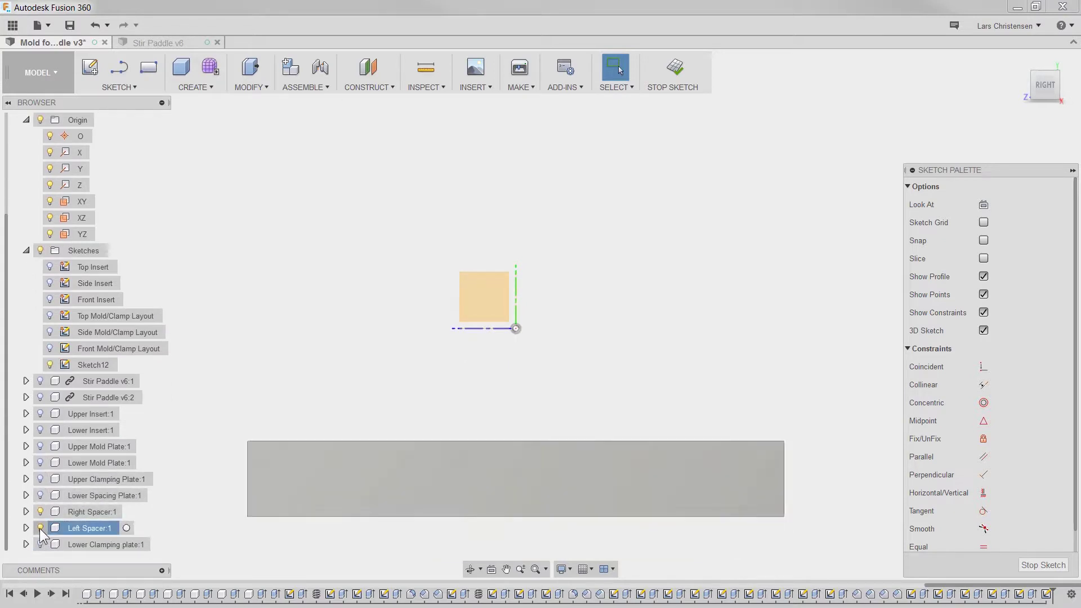
scroll(556, 312, "down", 3)
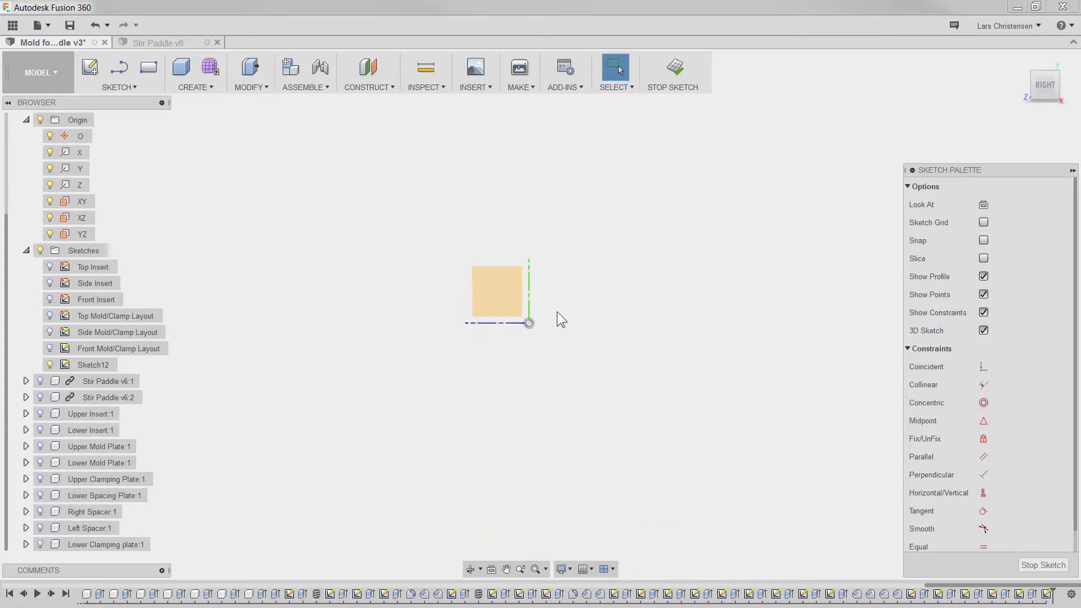
Draw a vertical line 79 mm long upward from the origin
scroll(545, 303, "up", 4)
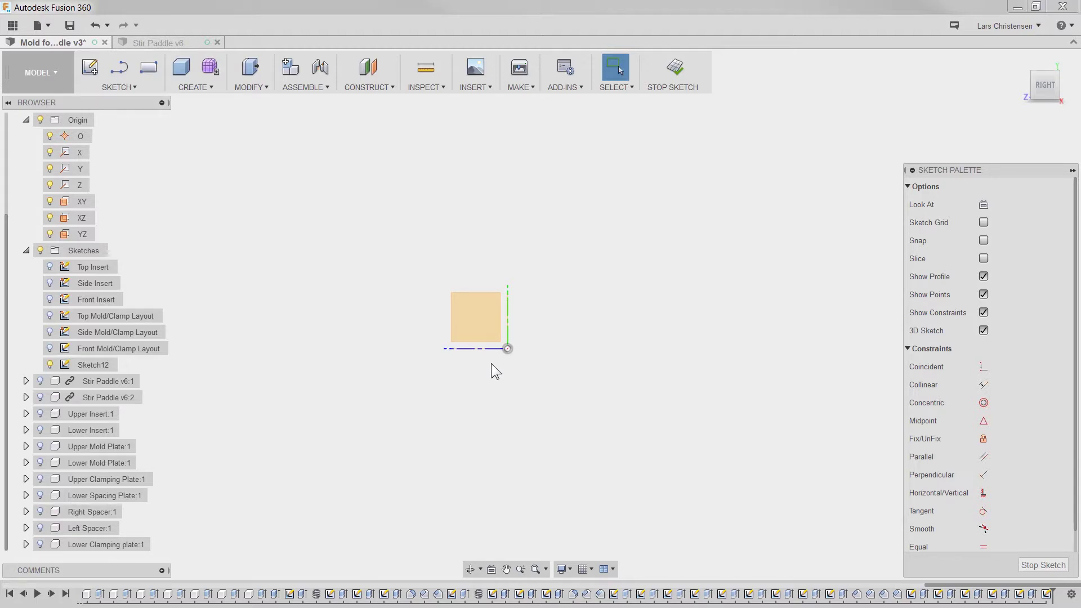
key("l")
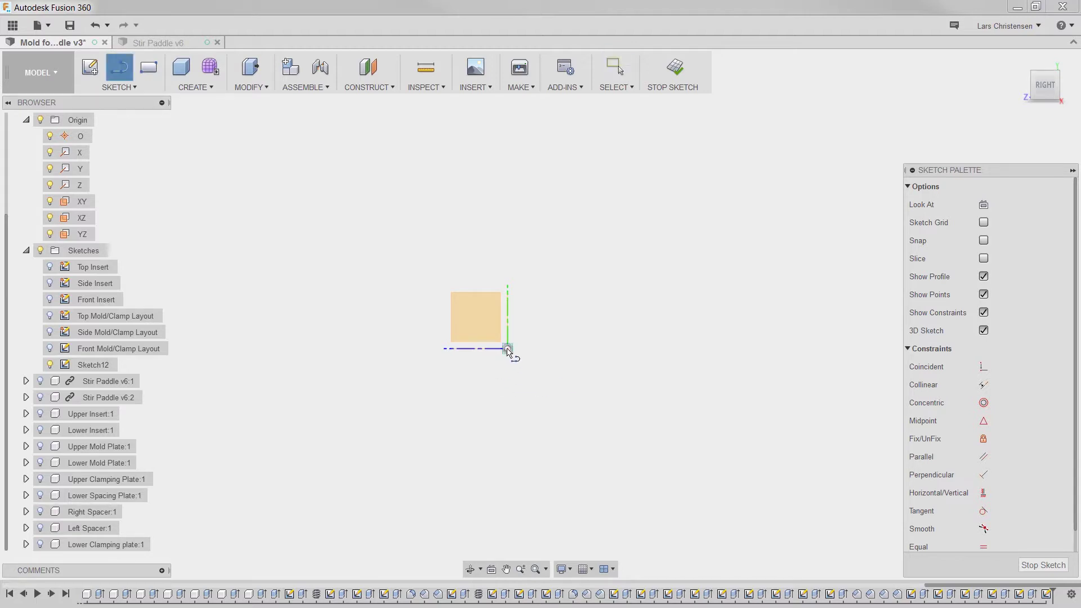
left_click_drag(507, 350, 506, 181)
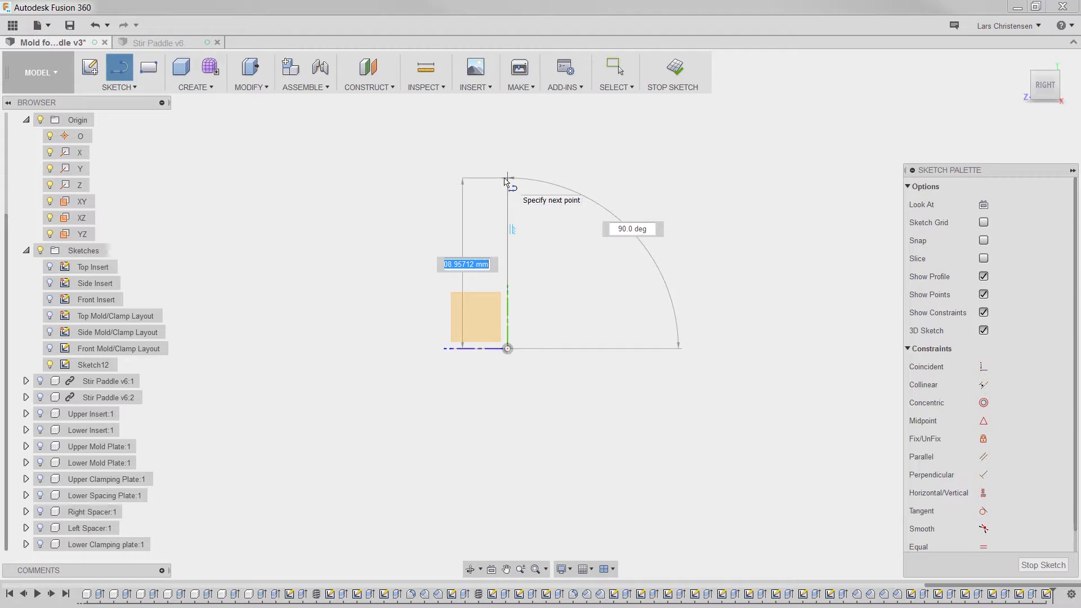
type("79")
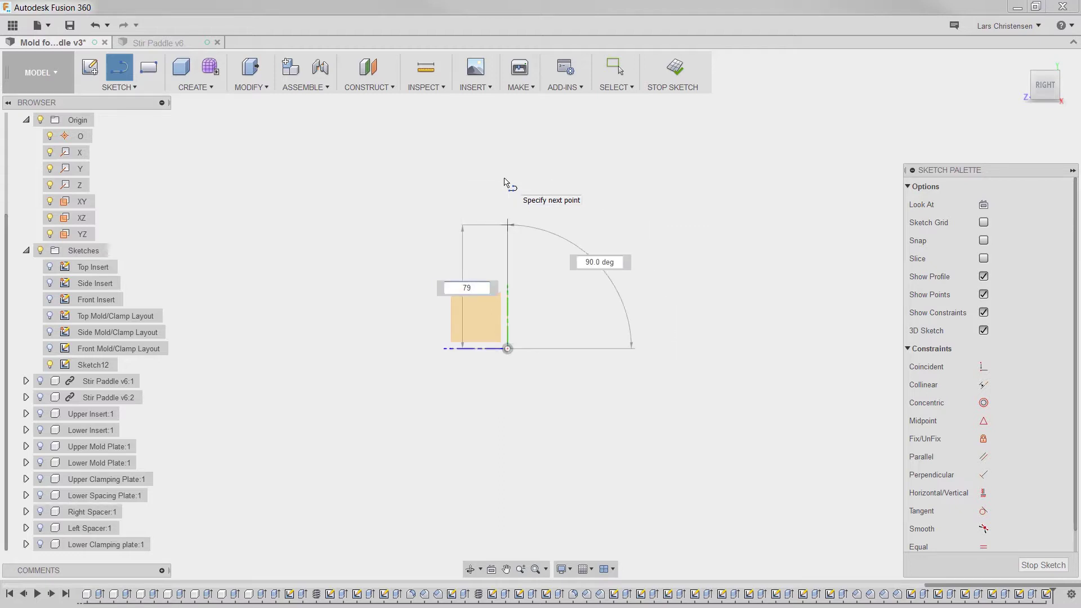
key("Return")
key("Escape")
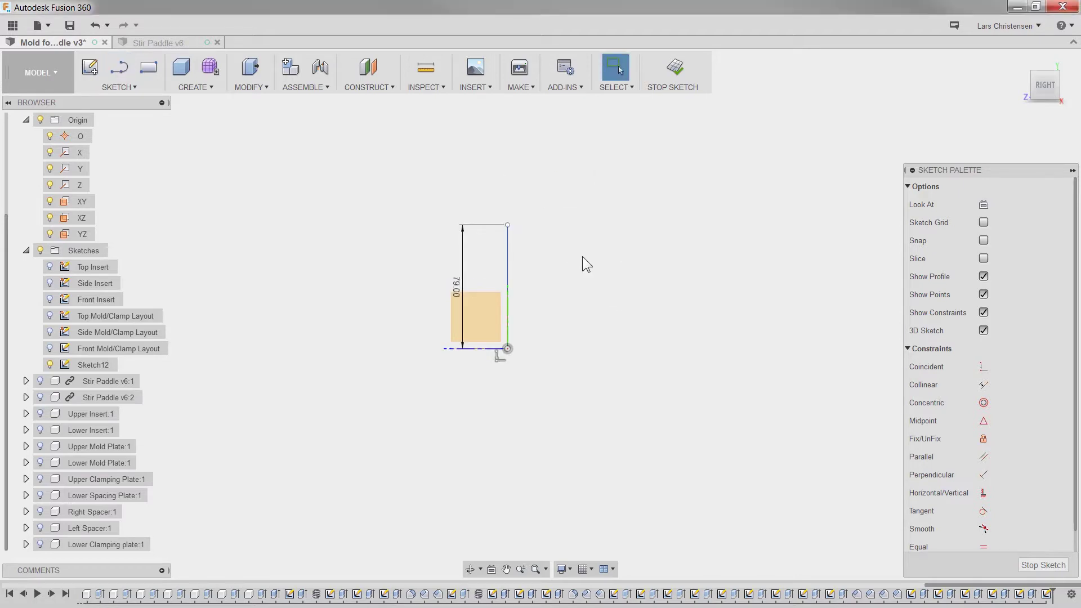
Draw a horizontal line of length 38/2 mm from the upper end of the vertical line, away from the construction plane square
scroll(552, 231, "up", 2)
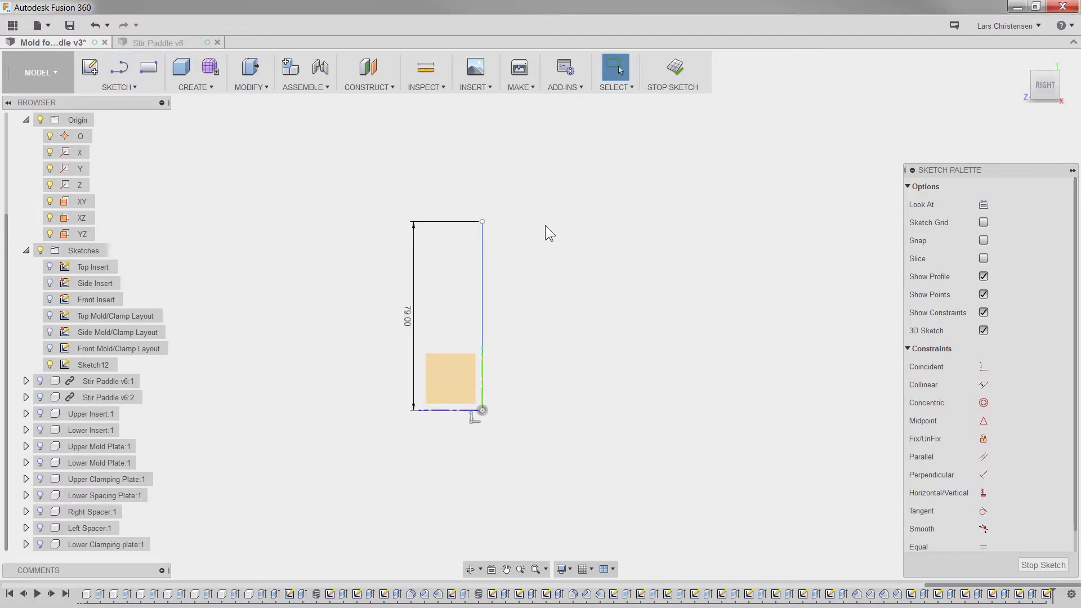
key("l")
left_click(482, 221)
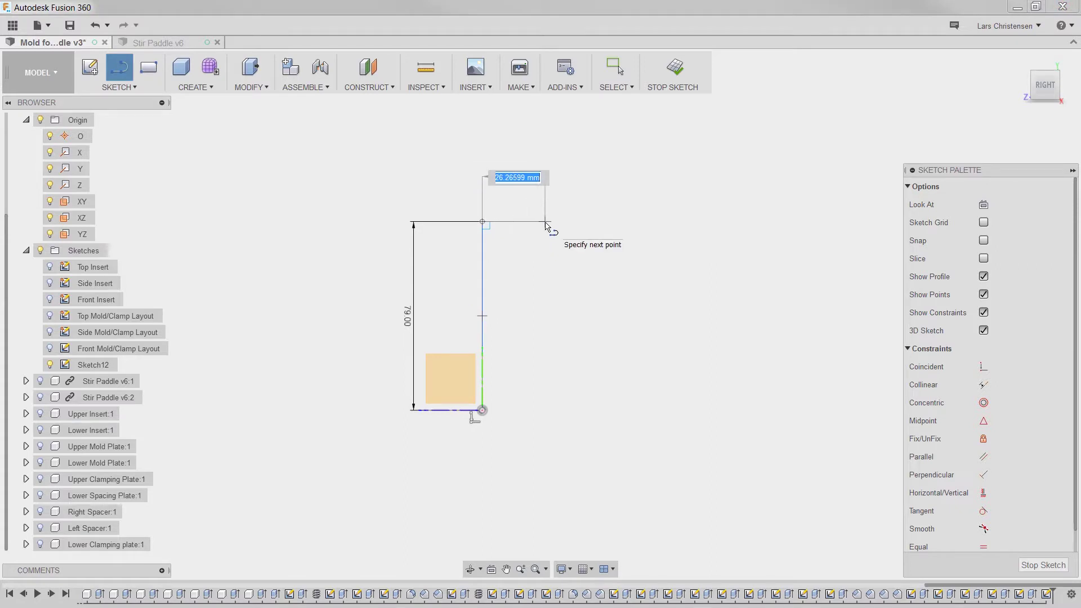
type("38/2")
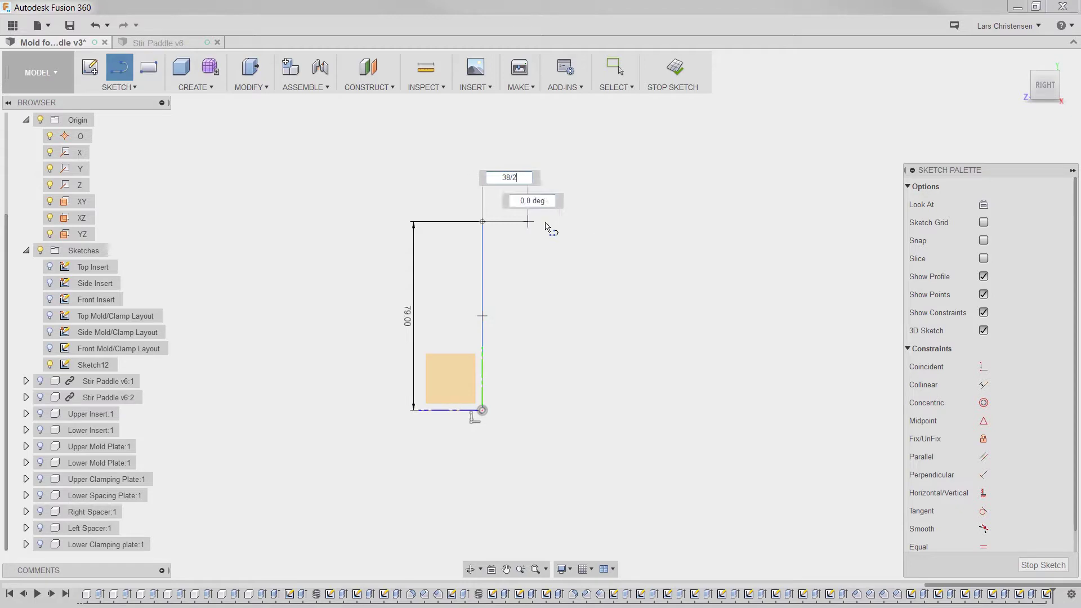
key("Return")
key("Escape")
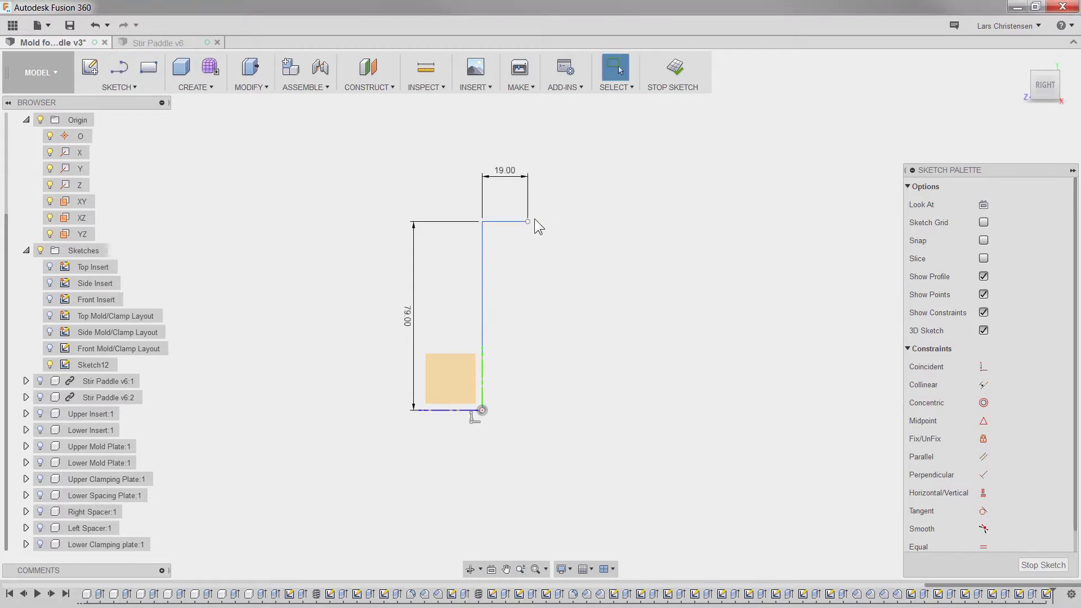
Draw a vertical line 18 mm long downward from the outer end of the top horizontal line
key("l")
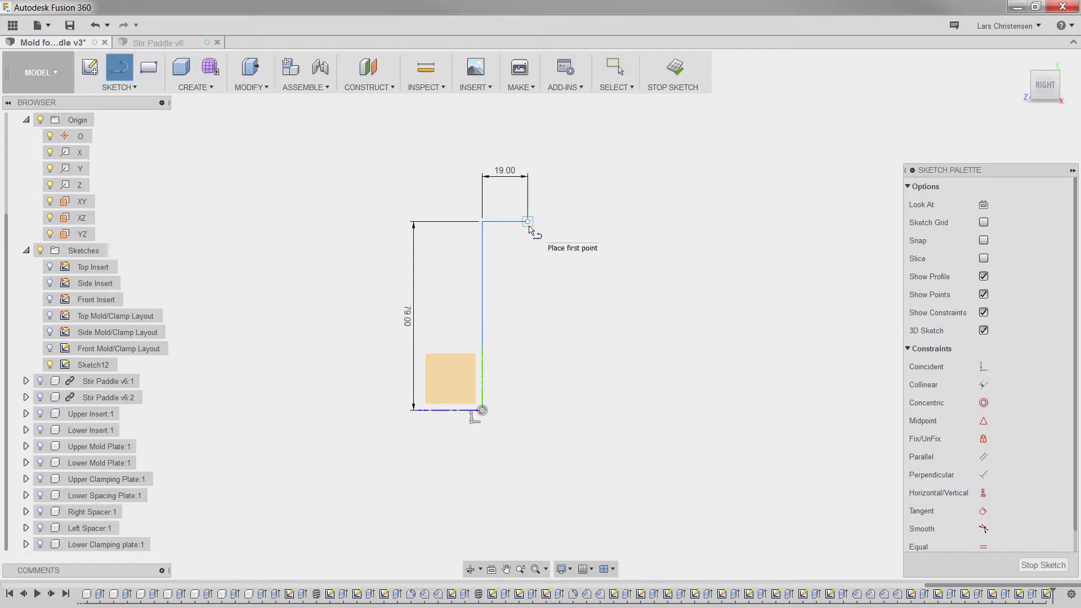
left_click(527, 221)
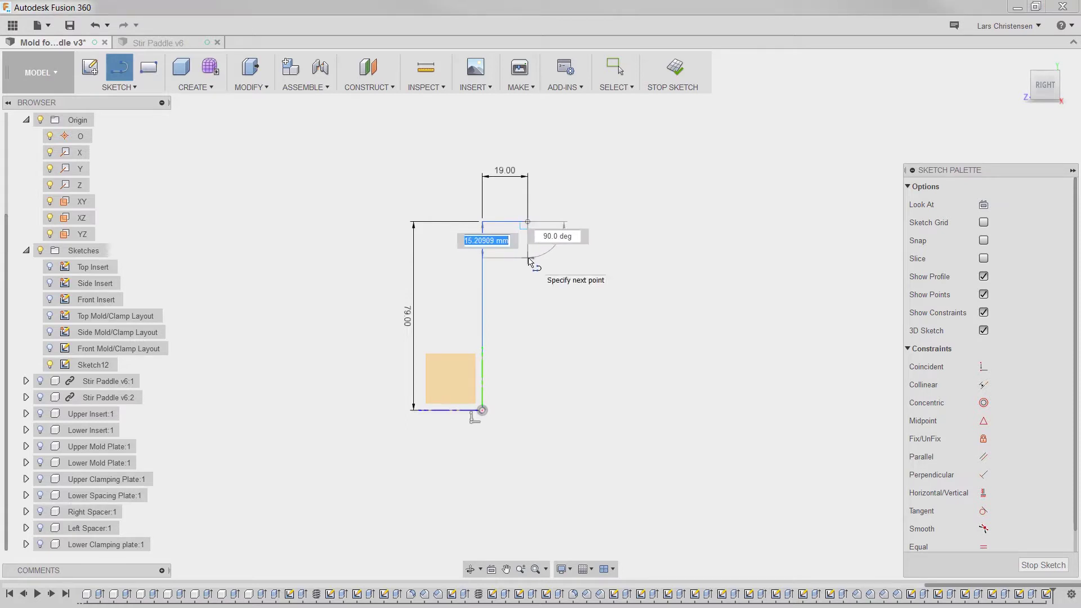
type("18")
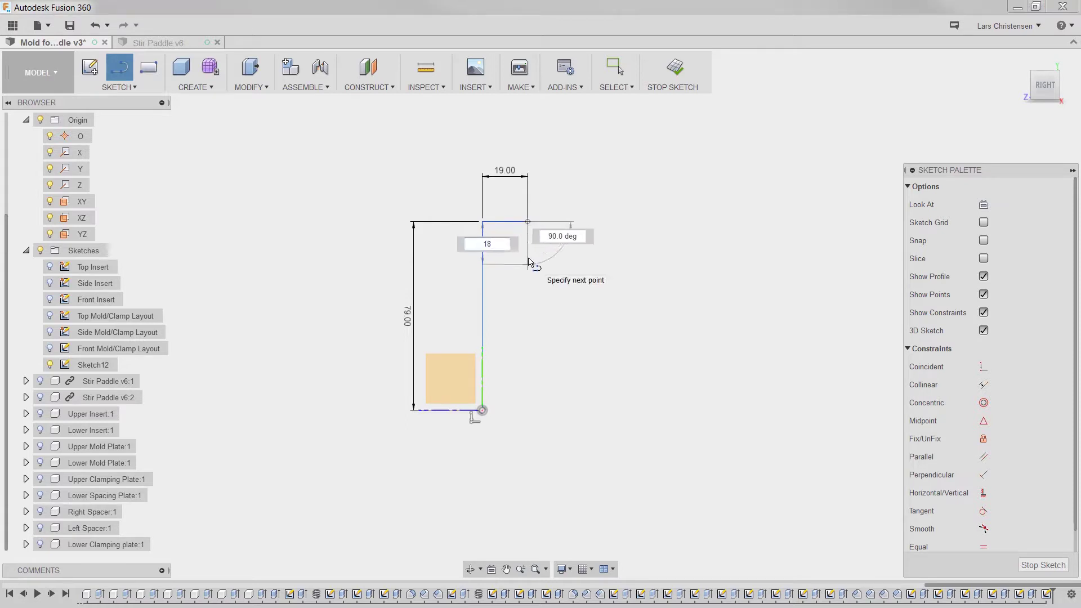
key("Return")
key("Escape")
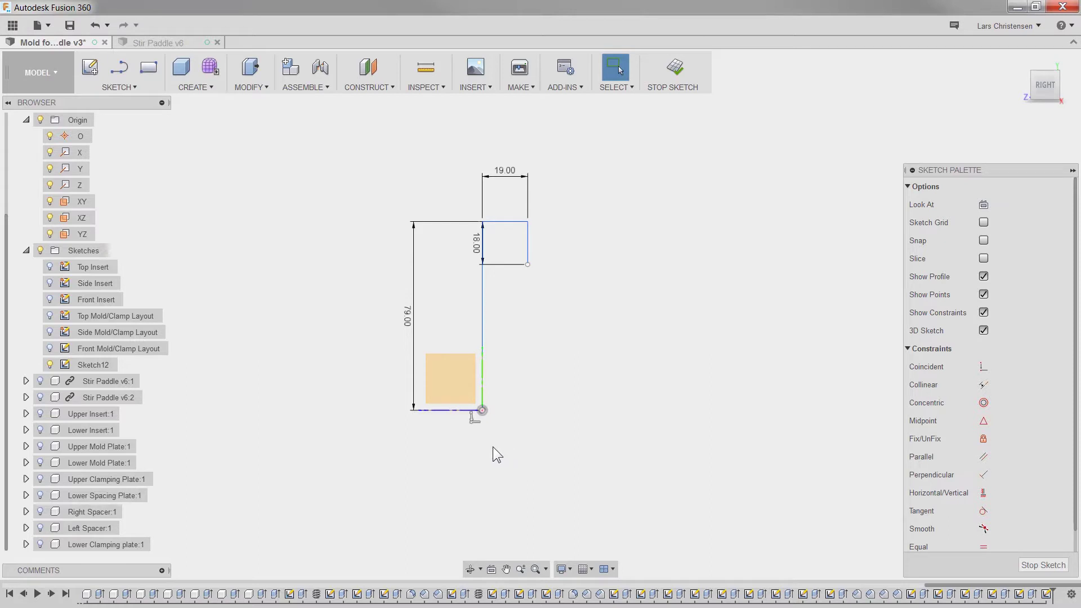
Draw a horizontal line of length 18/2 mm from the origin, on the same side as the head
key("l")
left_click(482, 411)
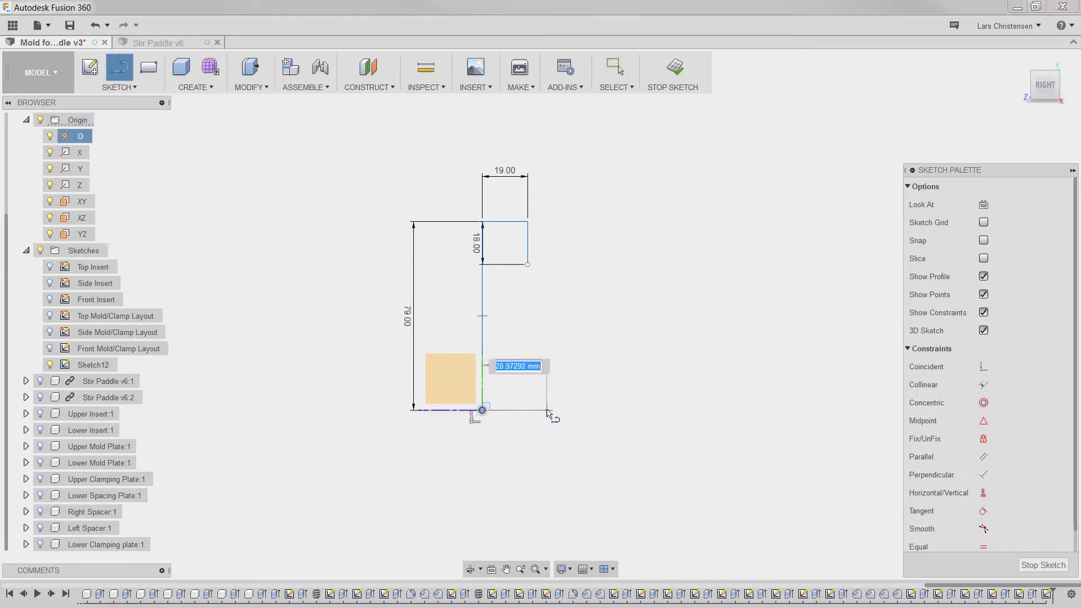
type("18/2")
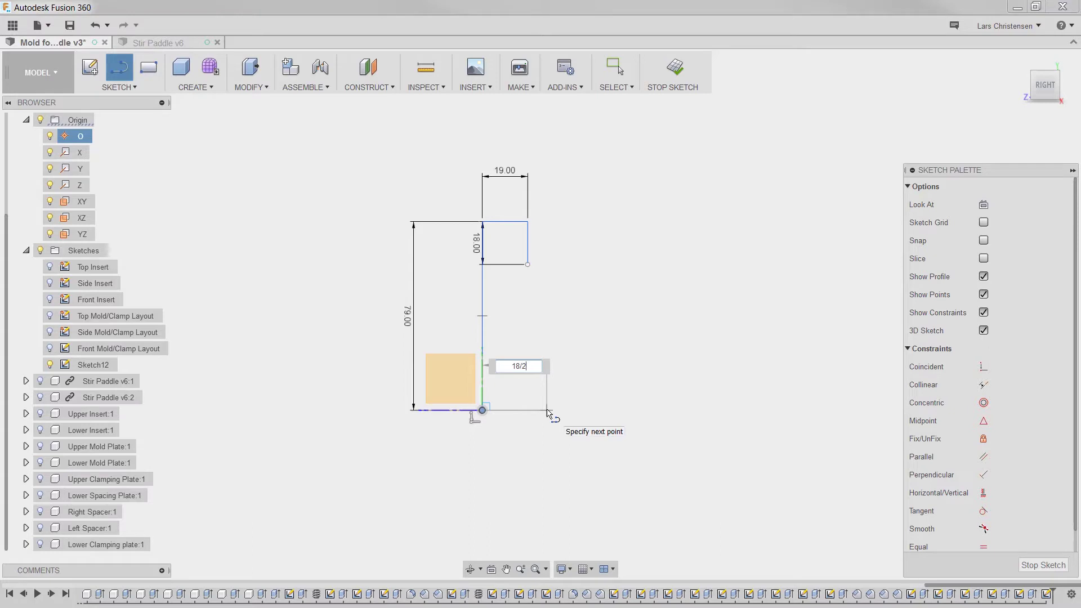
key("Tab")
key("Return")
key("Escape")
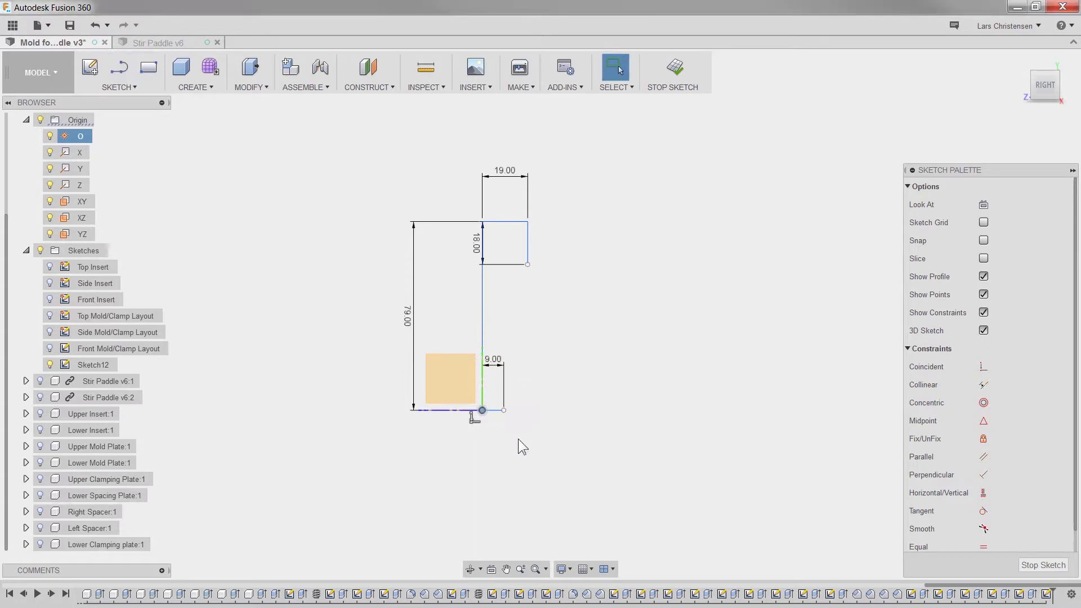
Close the stepped profile with a vertical shank line and a horizontal line under the head, and move the 18 mm dimension outside the profile
key("l")
left_click(504, 411)
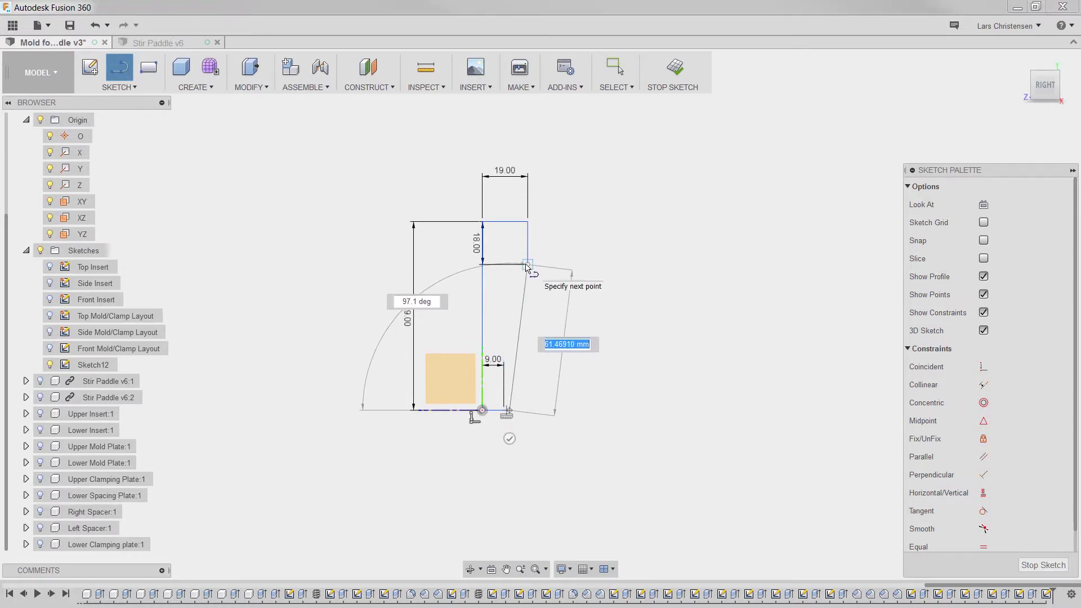
left_click(527, 267)
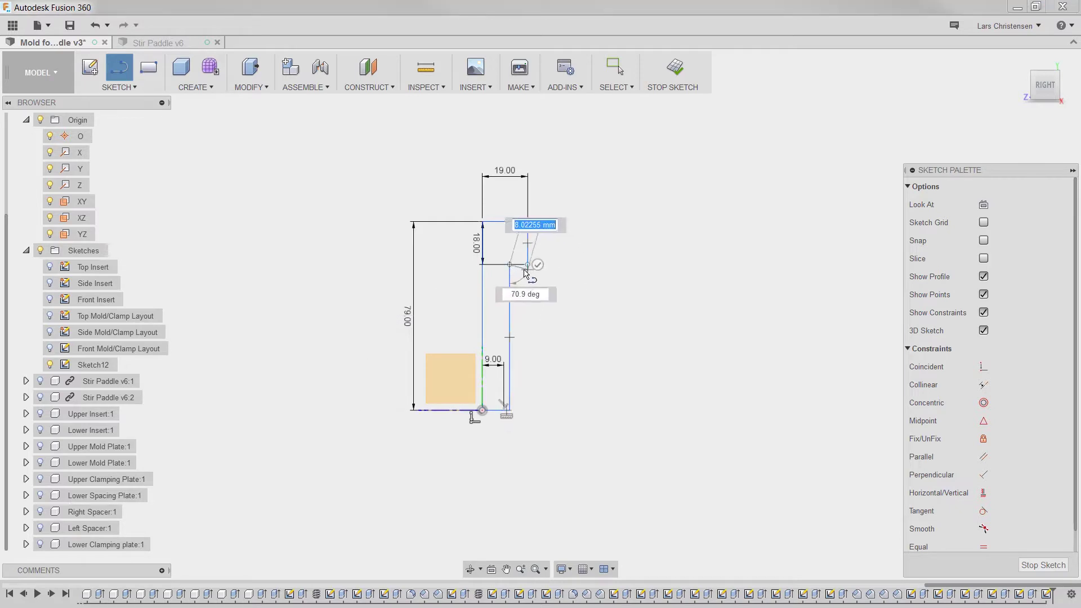
key("Escape")
scroll(410, 348, "up", 2)
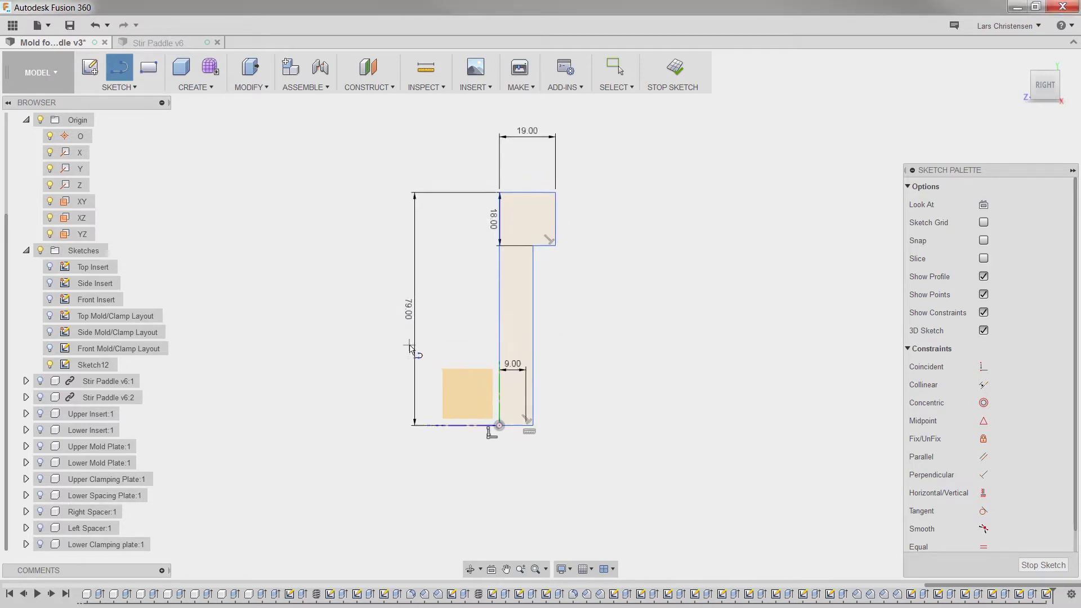
key("Escape")
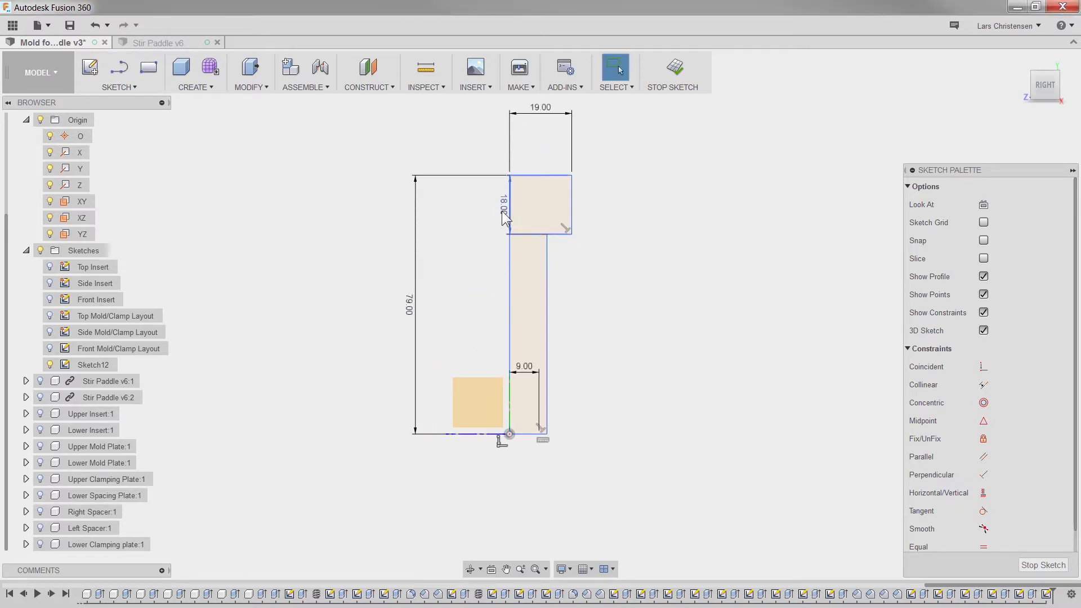
left_click_drag(506, 219, 620, 212)
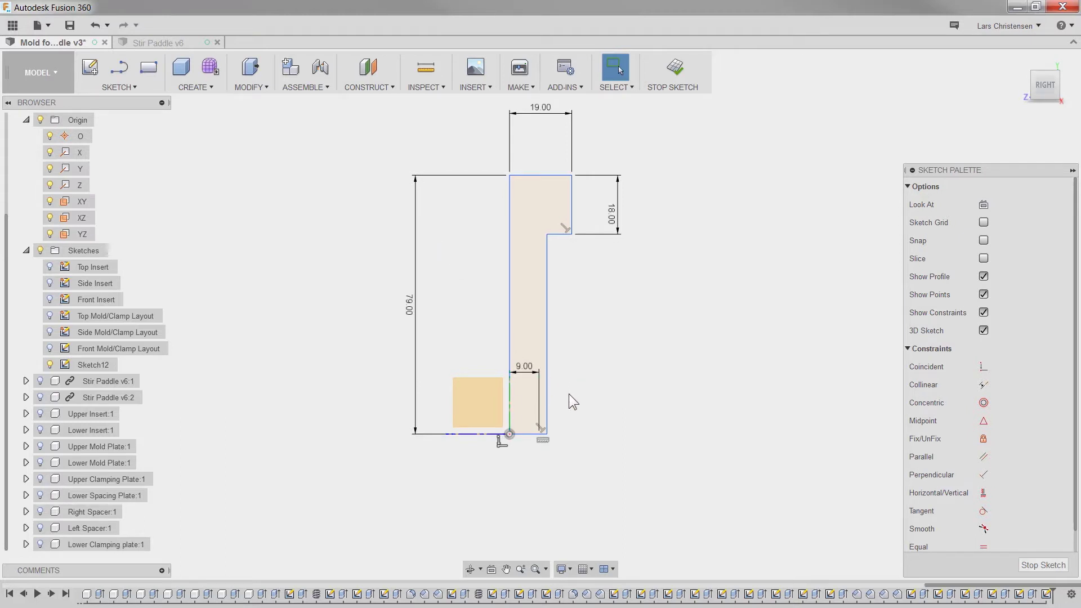
scroll(643, 394, "up", 1)
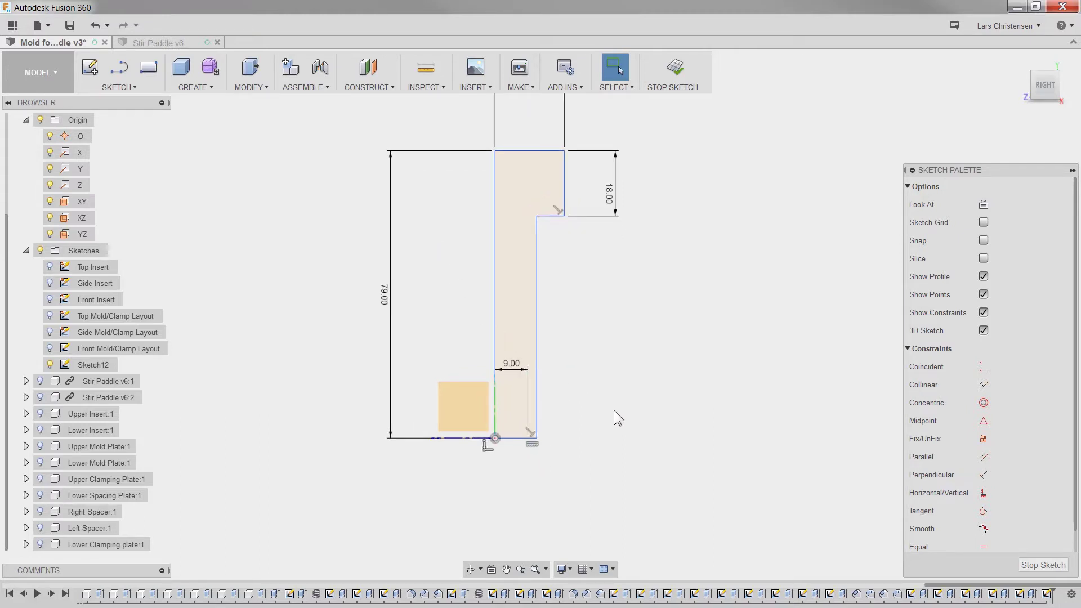
Draw a slightly slanted line inside the profile from its bottom edge up to its top edge
key("l")
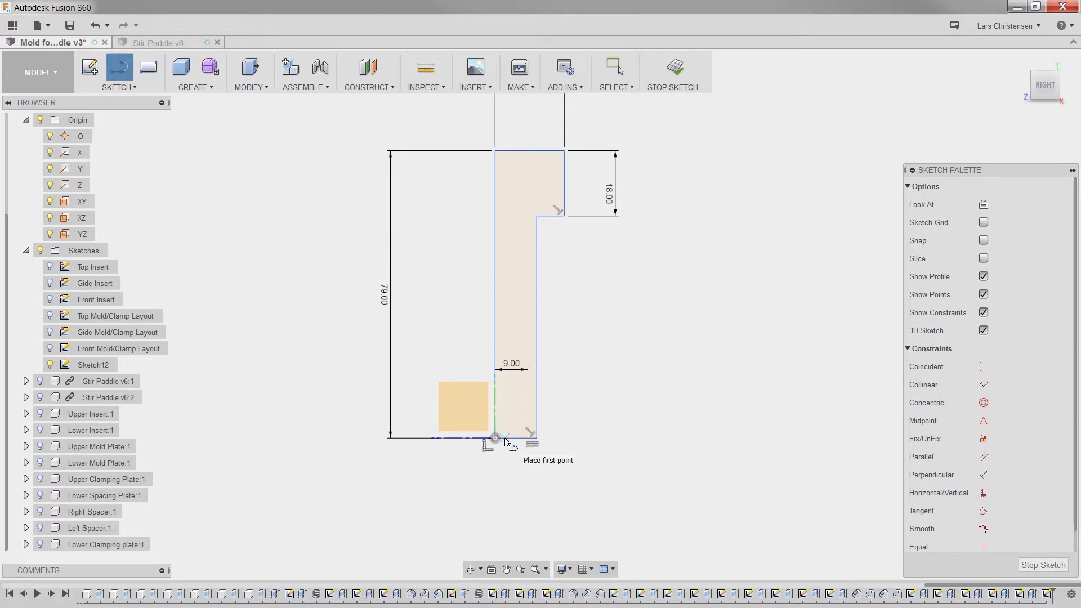
left_click(509, 439)
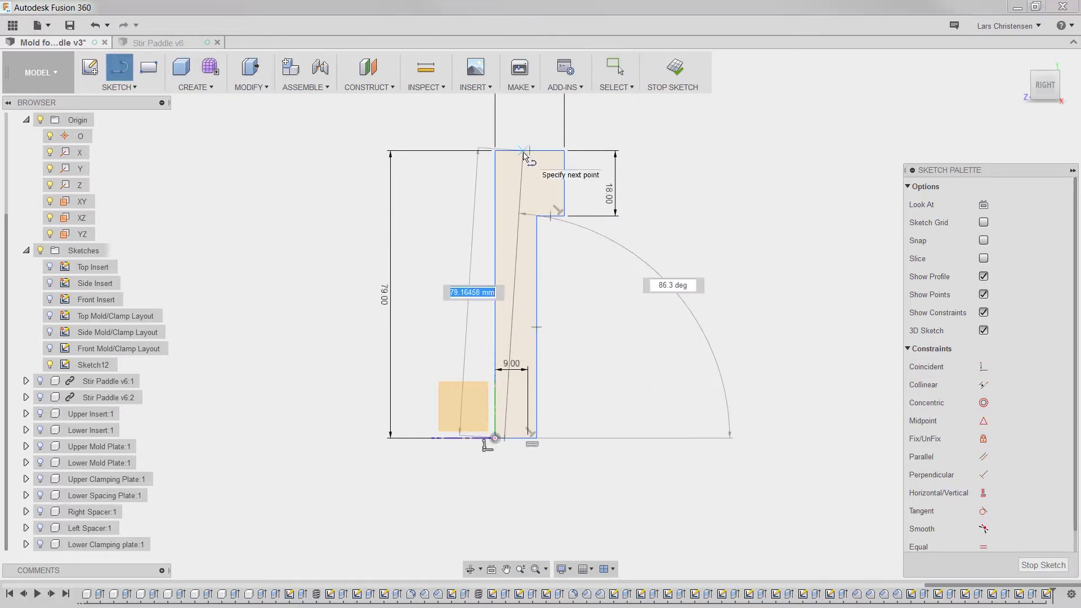
left_click(529, 197)
Dimension the slanted line's lower endpoint 1.5 mm from the origin
scroll(463, 420, "up", 4)
scroll(522, 499, "up", 5)
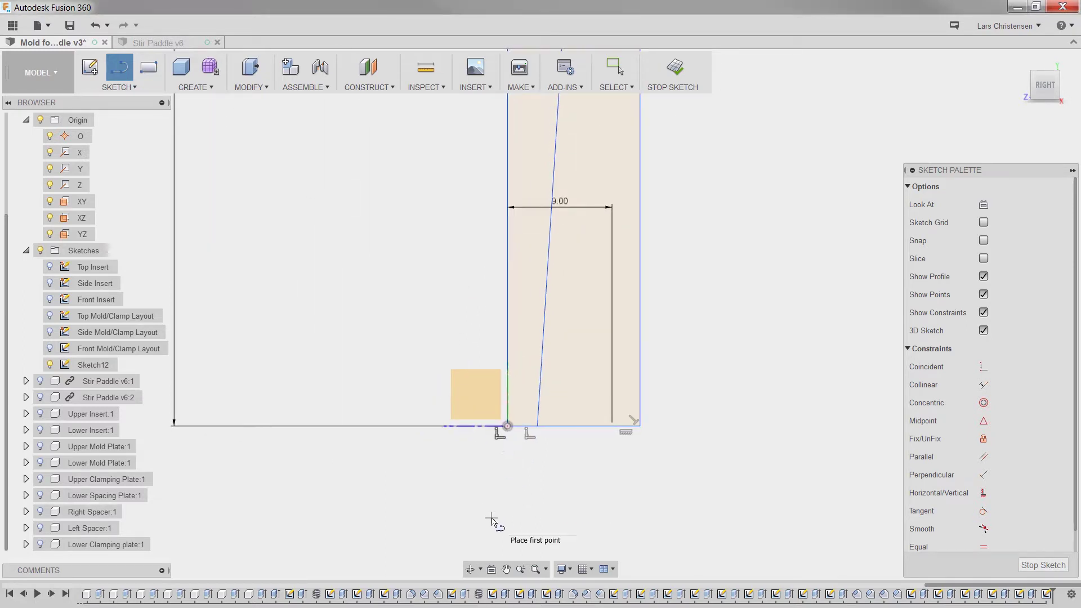
key("Escape")
left_click(507, 427)
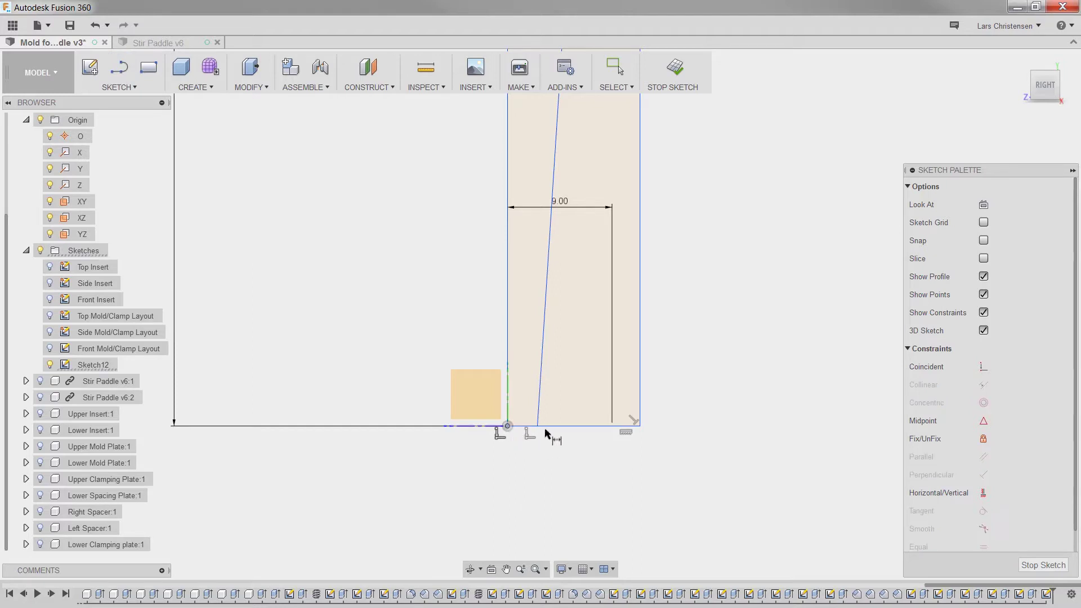
left_click(537, 426)
left_click(561, 471)
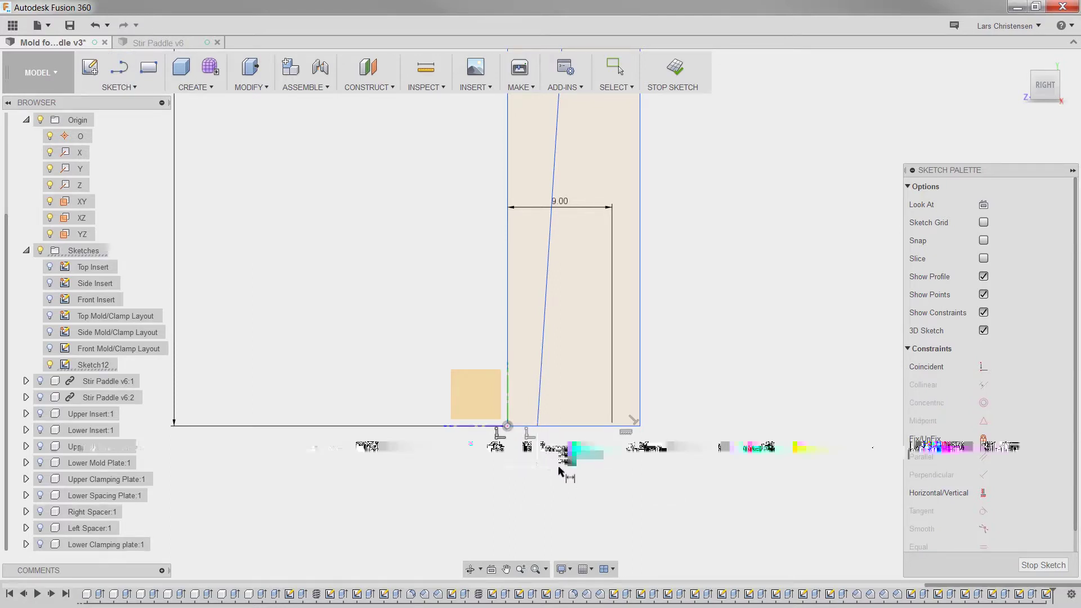
type("1.5")
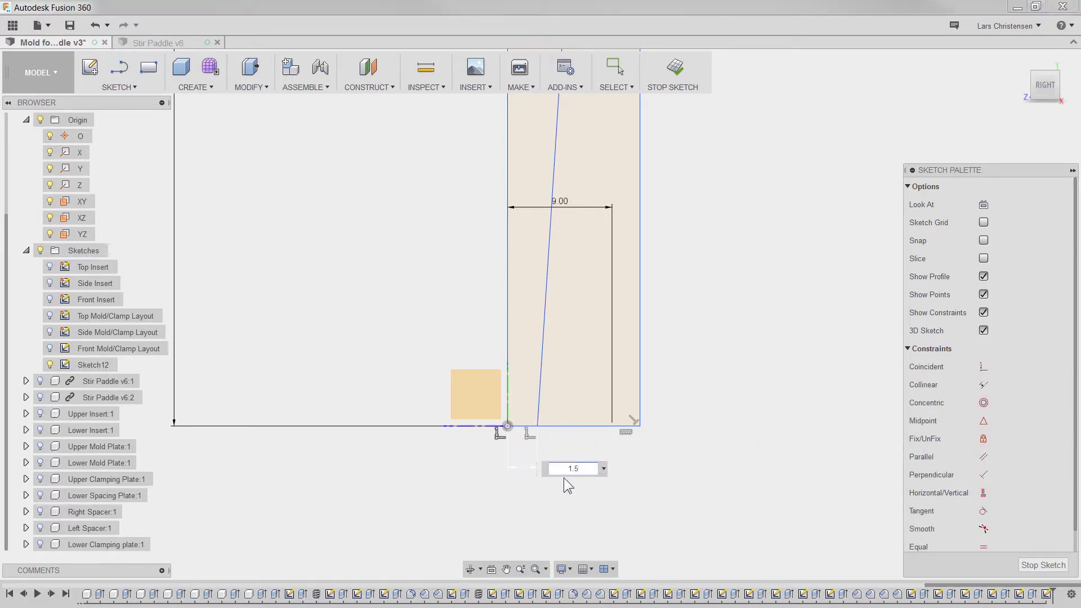
key("Return")
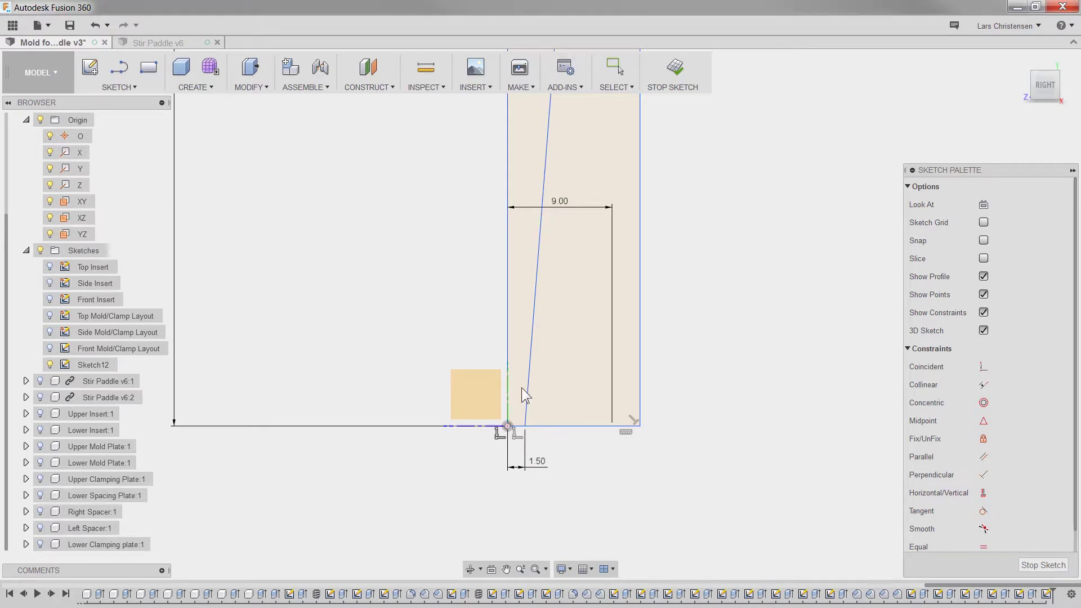
Set the angle between the vertical centre line and the slanted line to 0.5 degrees
left_click(508, 352)
left_click(530, 350)
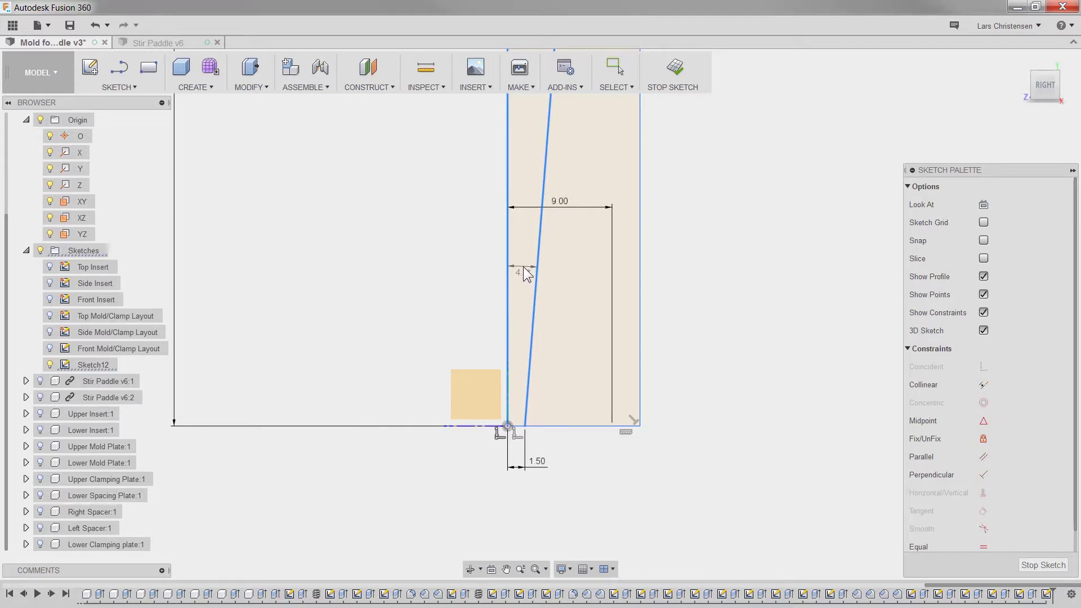
left_click(523, 268)
type(".5")
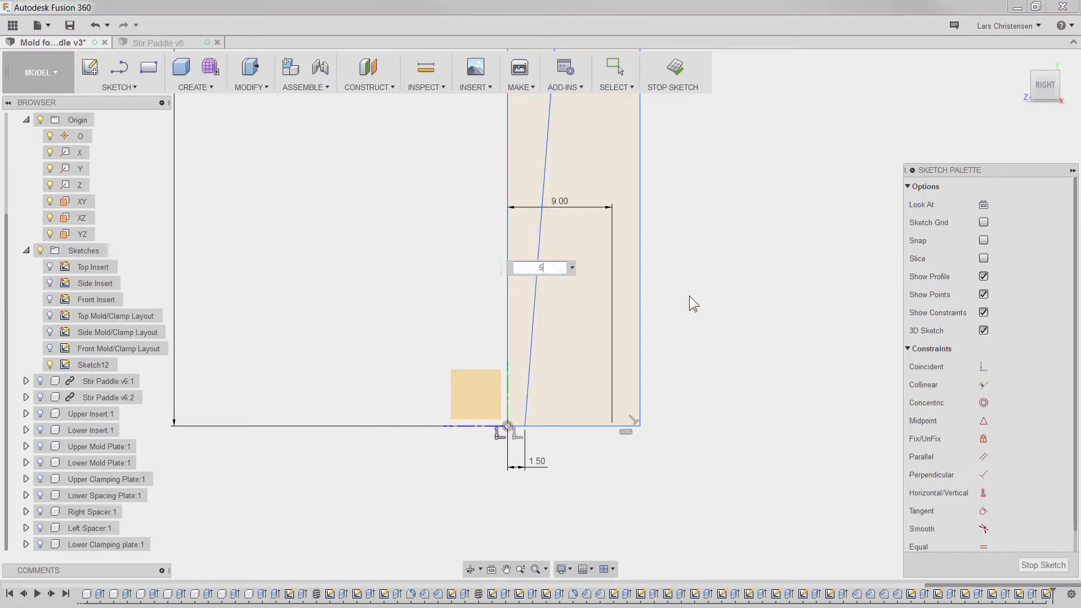
key("Return")
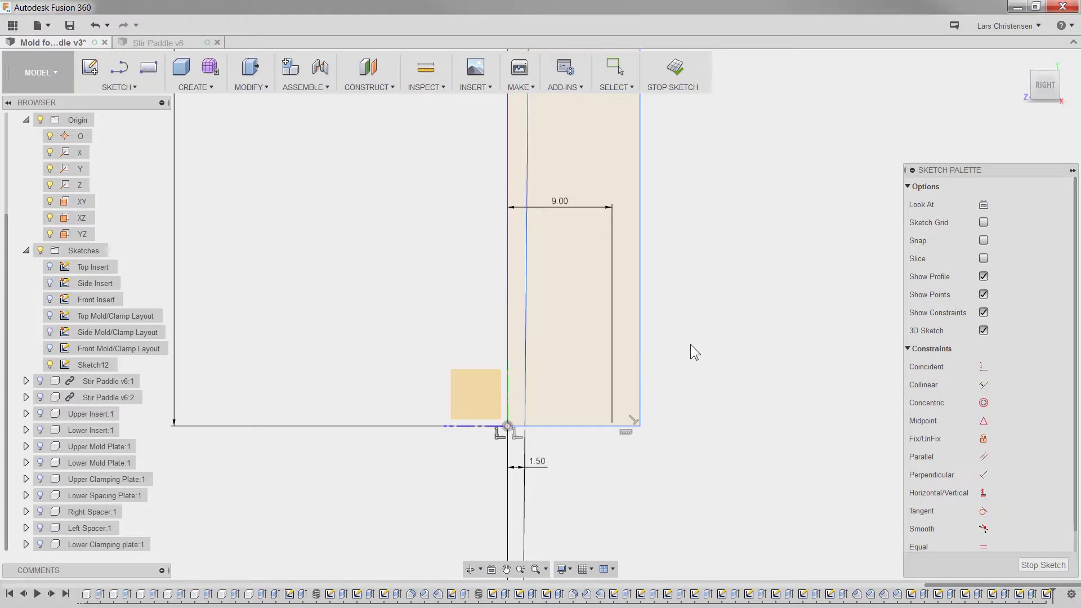
scroll(684, 347, "down", 3)
scroll(661, 269, "down", 3)
scroll(650, 163, "up", 3)
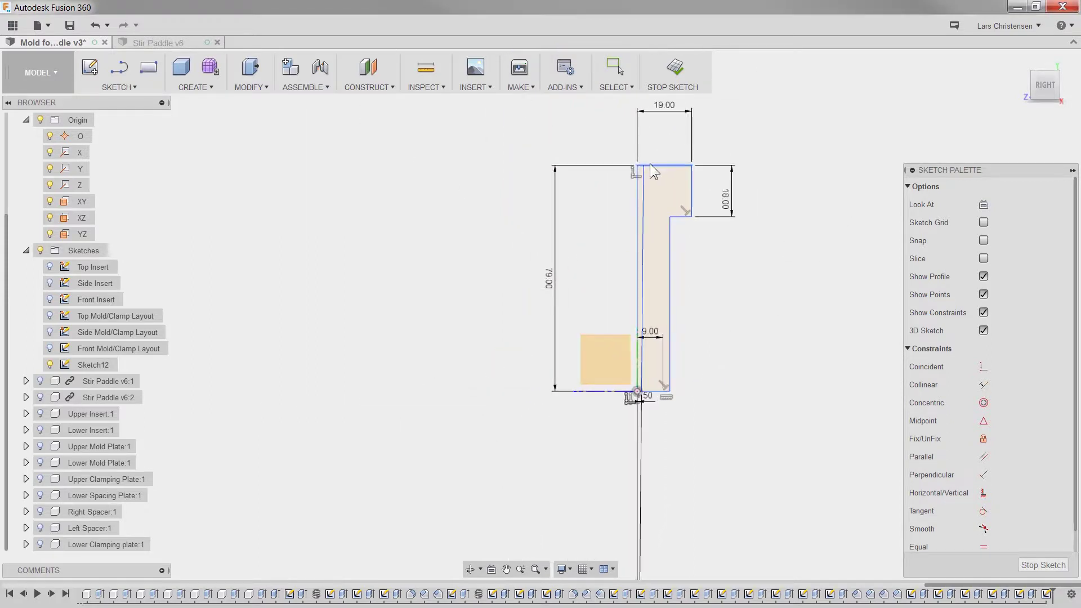
Examine the profile's lower end around the origin, the slanted bore line and its 1.5 mm dimension
scroll(691, 377, "up", 2)
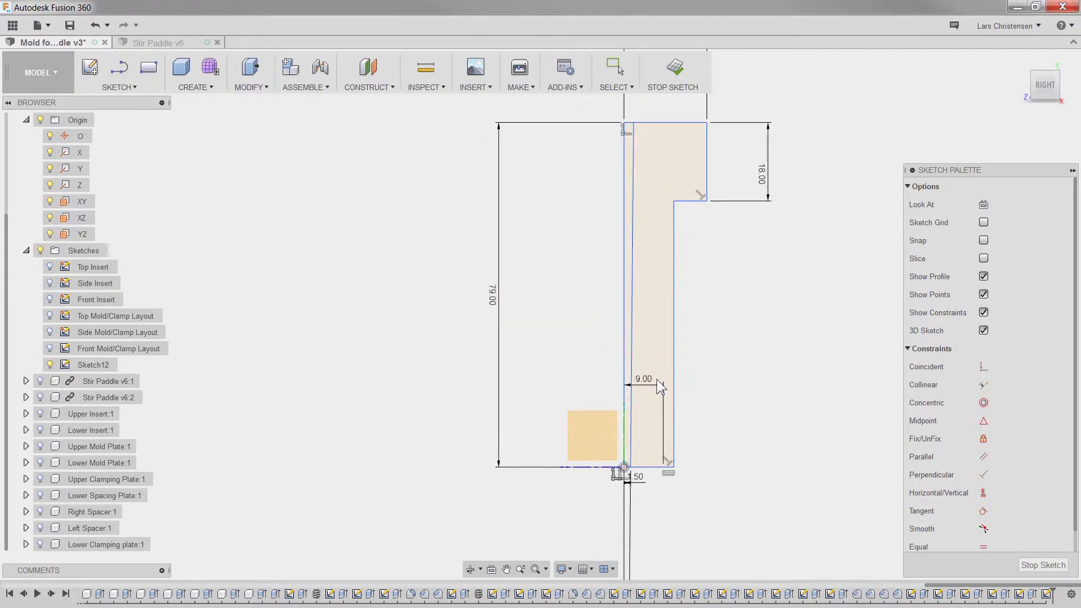
scroll(657, 380, "up", 1)
scroll(556, 483, "down", 2)
scroll(582, 390, "up", 4)
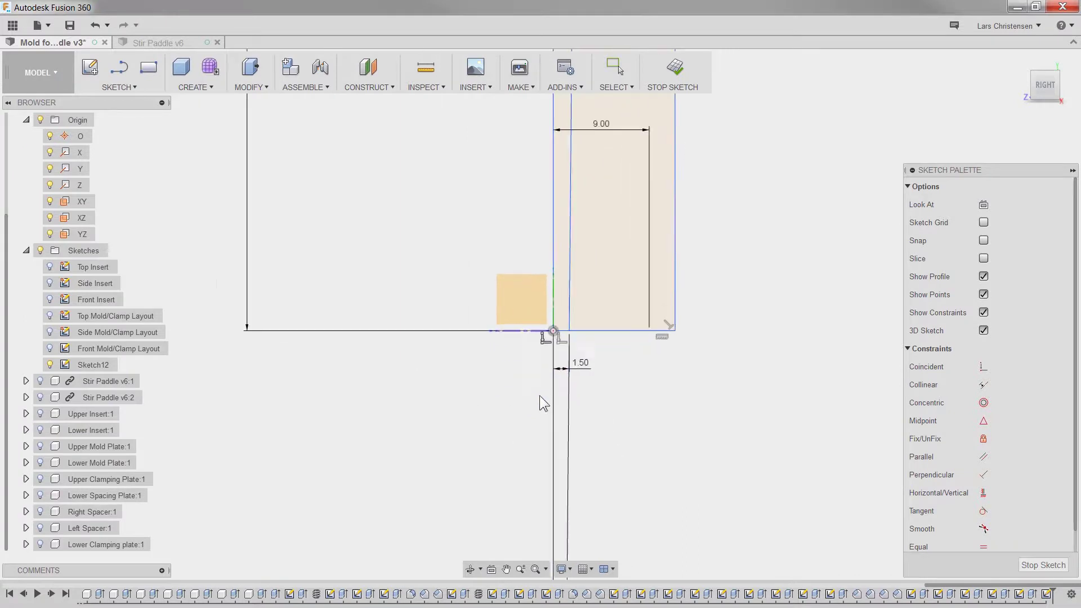
scroll(539, 396, "up", 2)
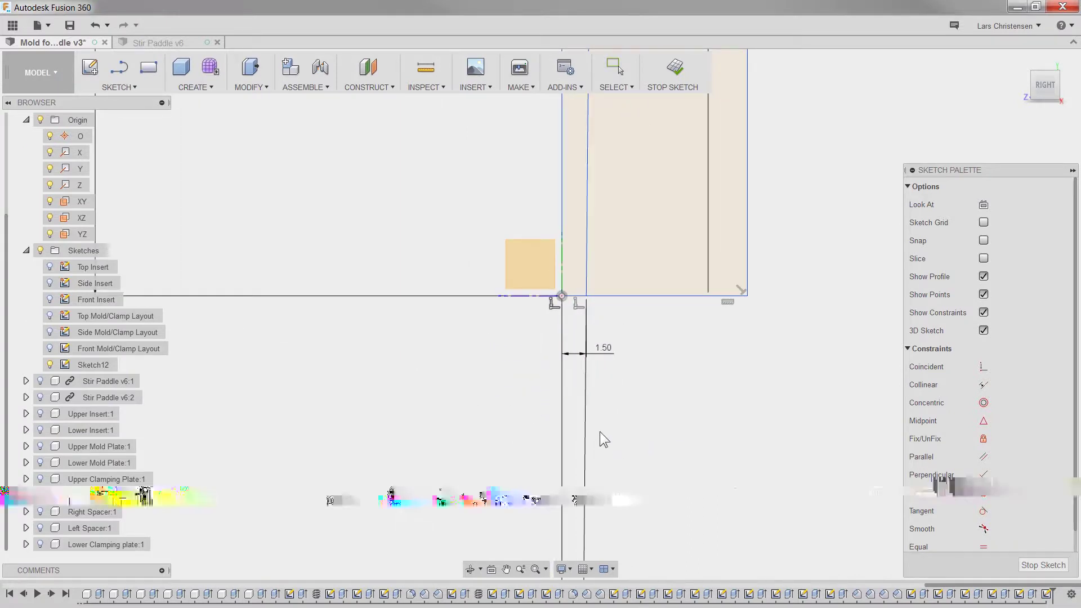
left_click(595, 344)
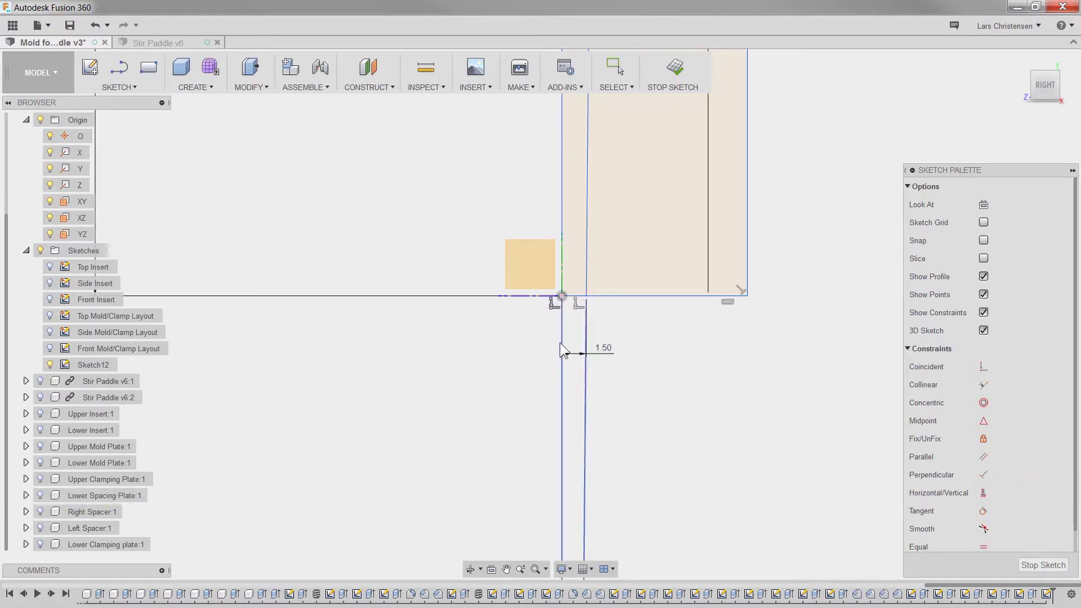
scroll(506, 489, "down", 5)
scroll(516, 481, "down", 2)
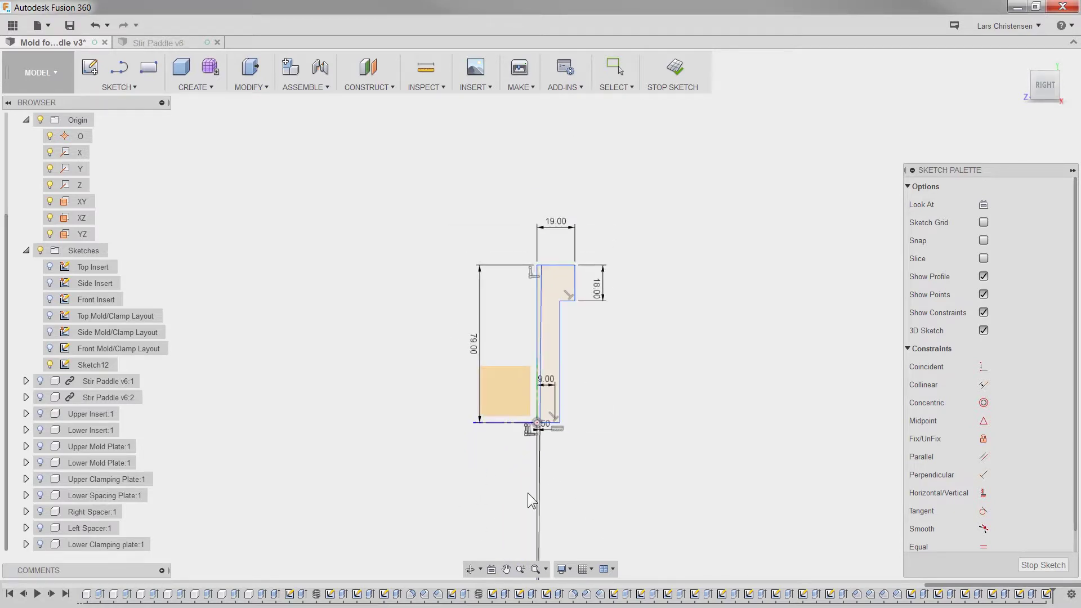
Sketch a line about 16 mm long downward from the slanted bore line's lower endpoint and constrain it vertical
scroll(526, 492, "up", 5)
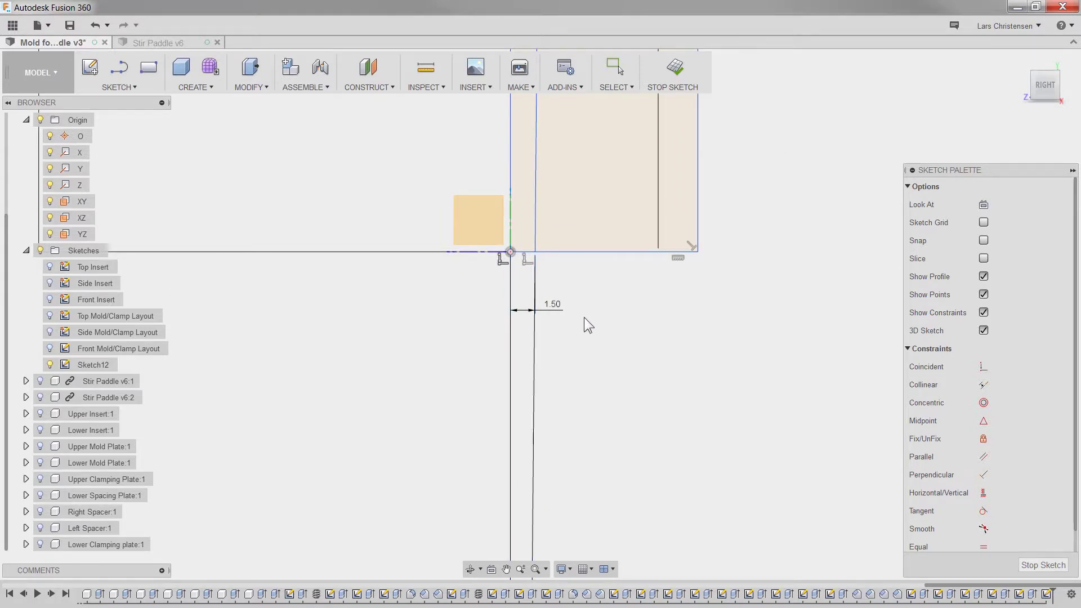
key("l")
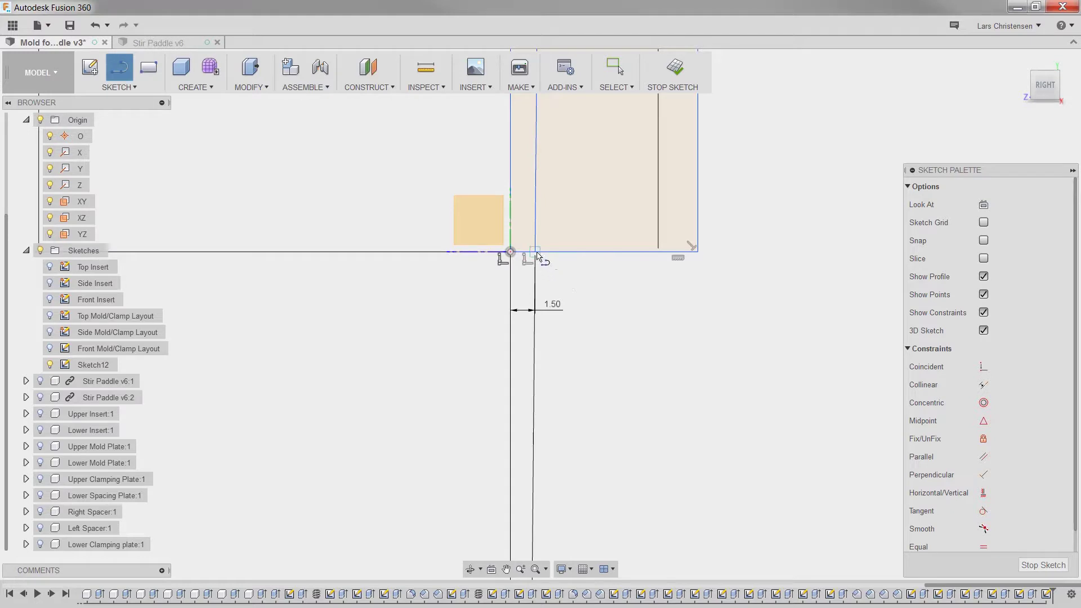
left_click(536, 252)
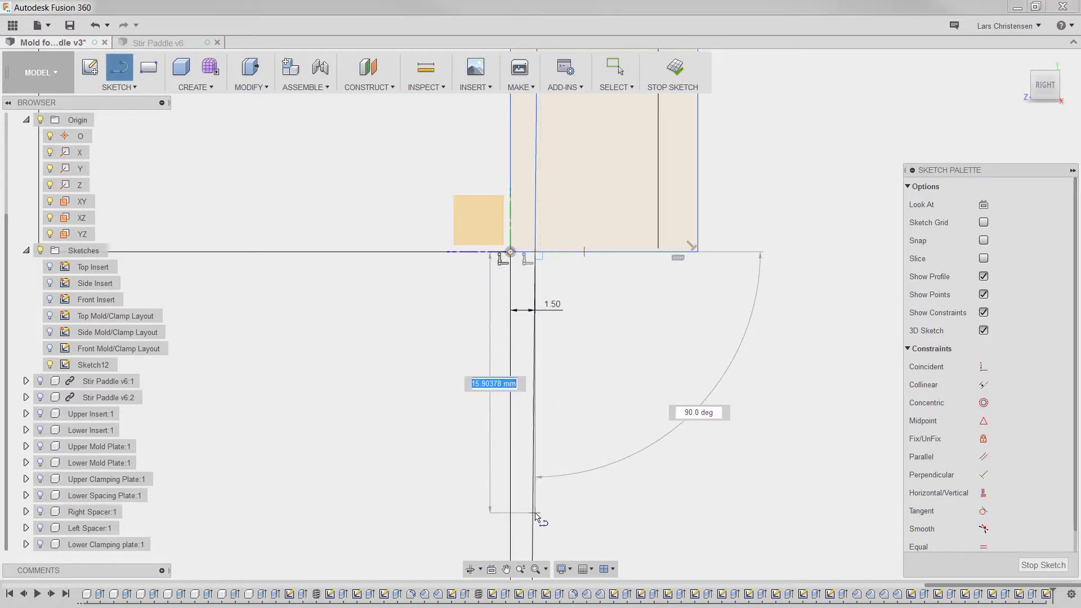
left_click(557, 515)
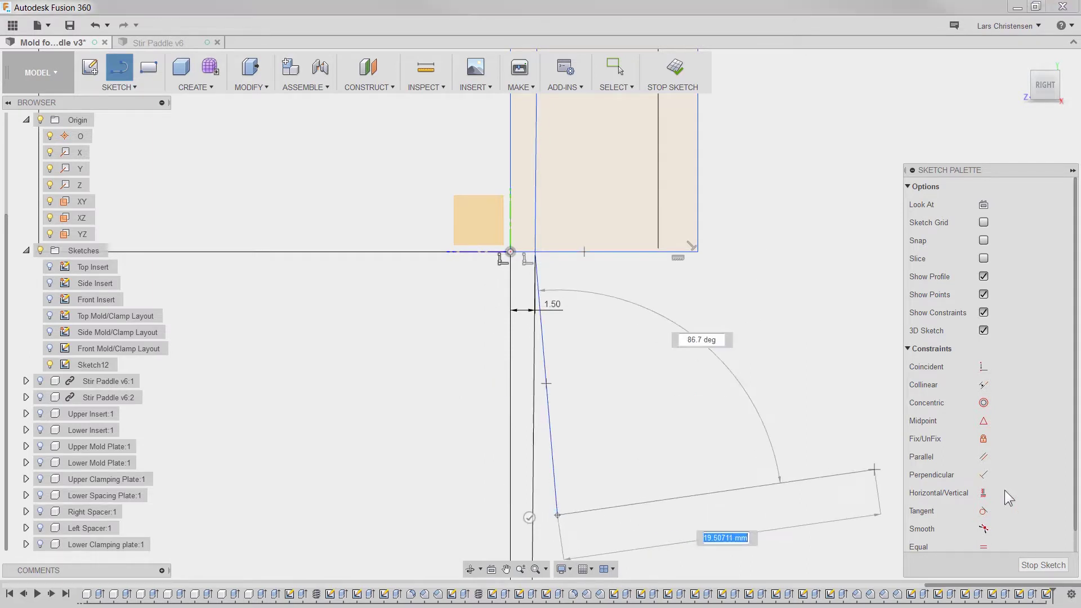
left_click(983, 493)
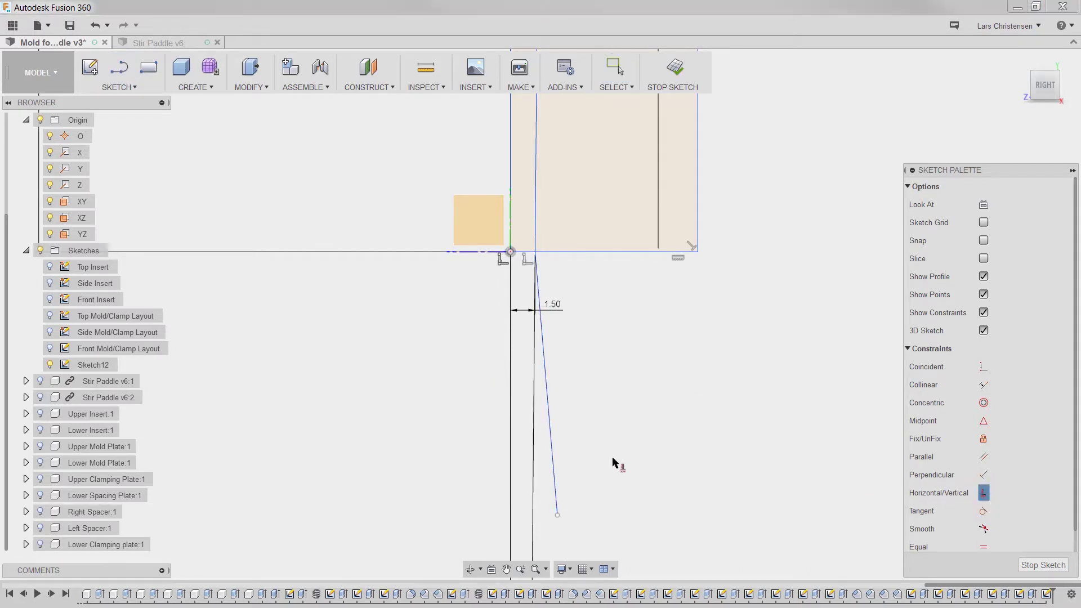
left_click(554, 460)
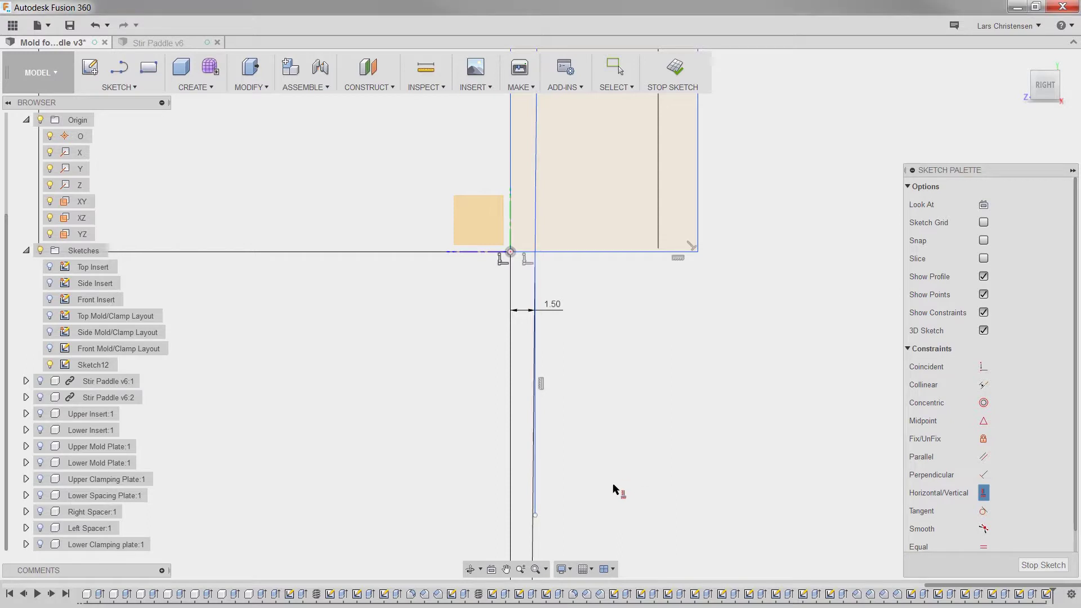
Dimension the vertical line below the profile to a length of 25 mm
key("d")
left_click(537, 470)
left_click(602, 392)
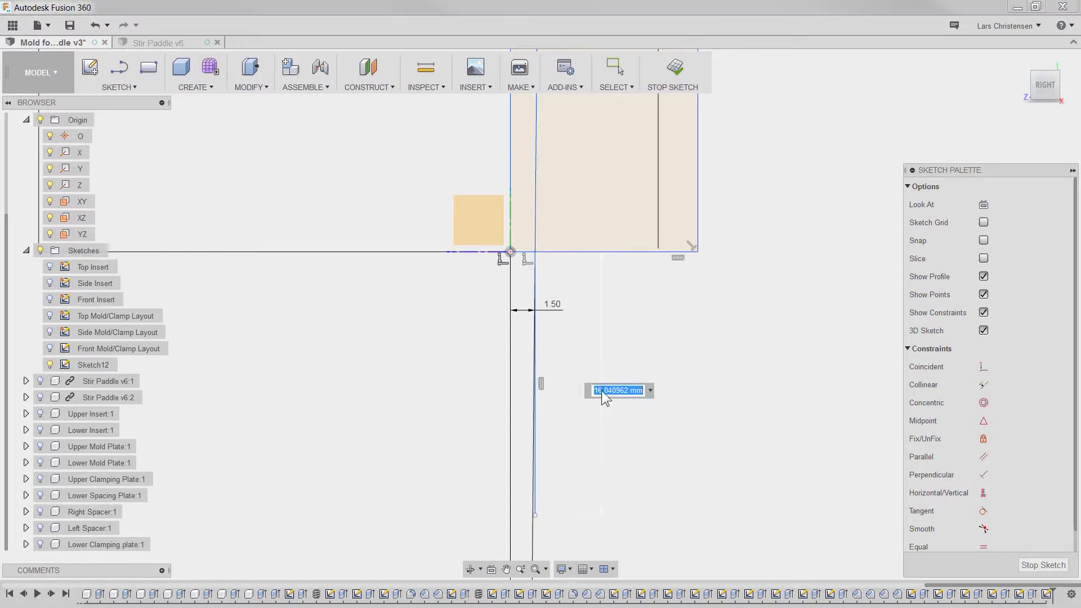
type("25")
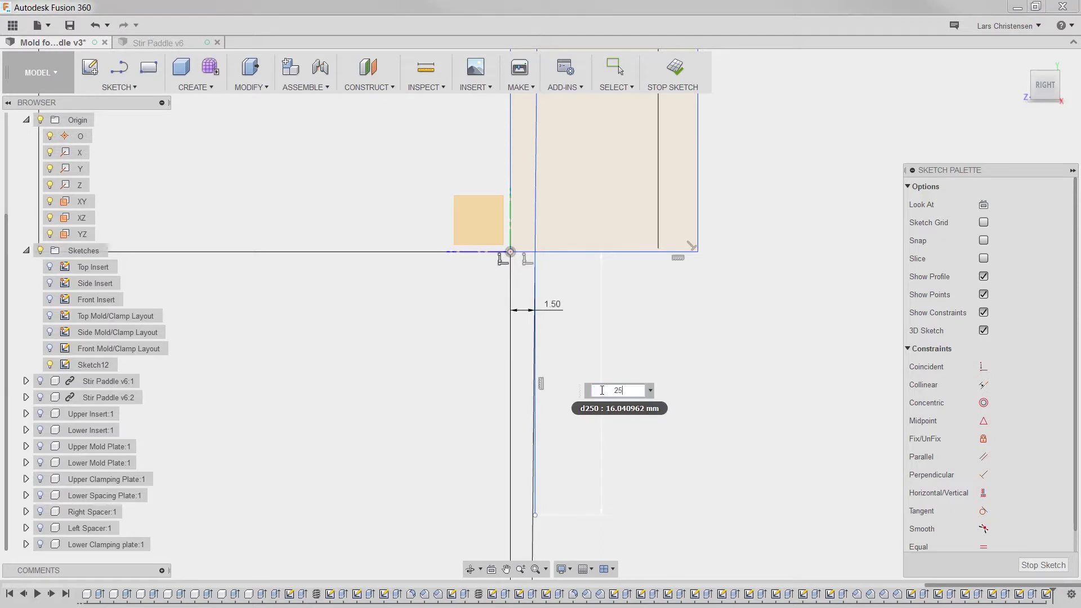
key("Return")
Draw a 3 mm horizontal line from the 25 mm line's lower end across to the other side of the centre line
scroll(646, 313, "down", 3)
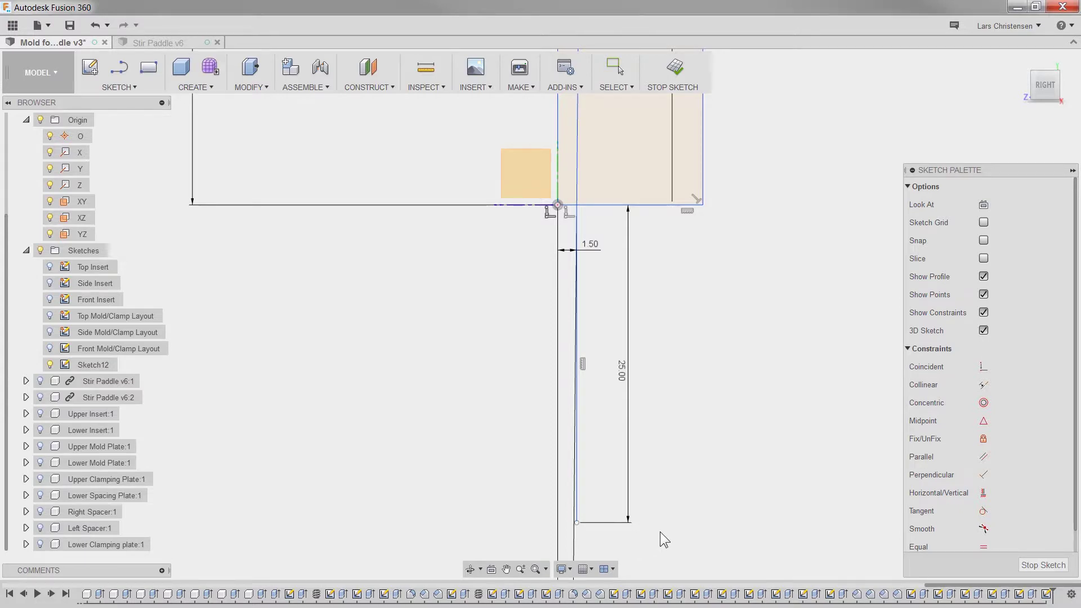
scroll(659, 532, "down", 5)
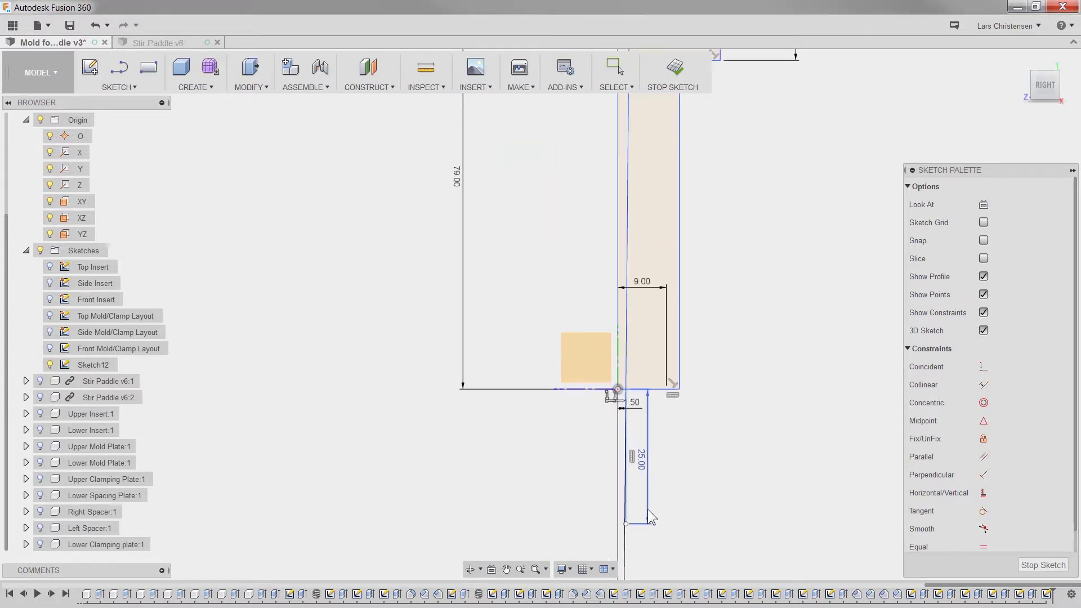
scroll(664, 529, "up", 4)
key("l")
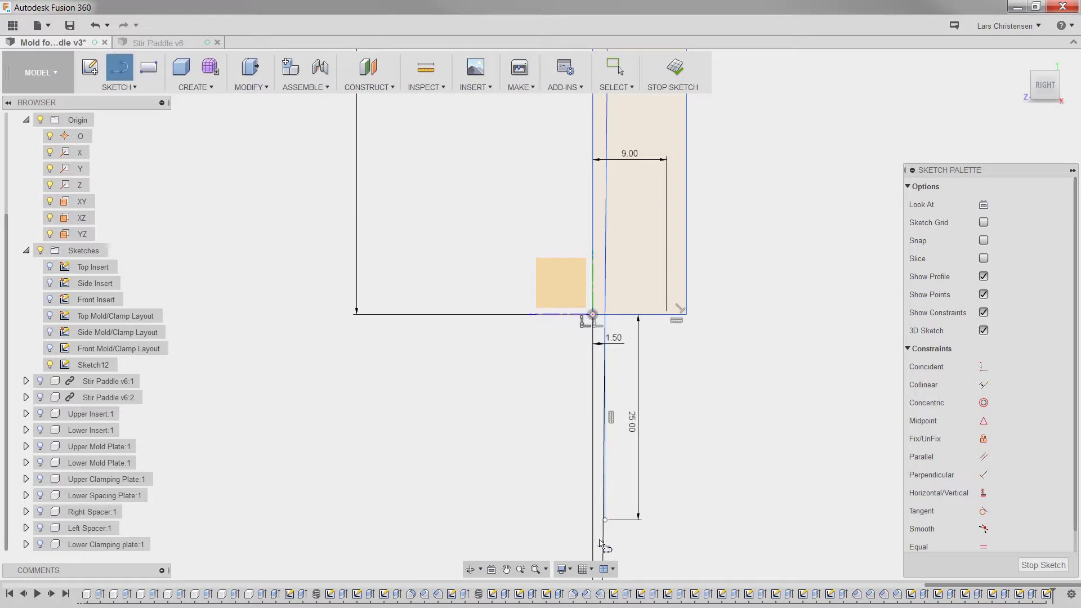
left_click(605, 519)
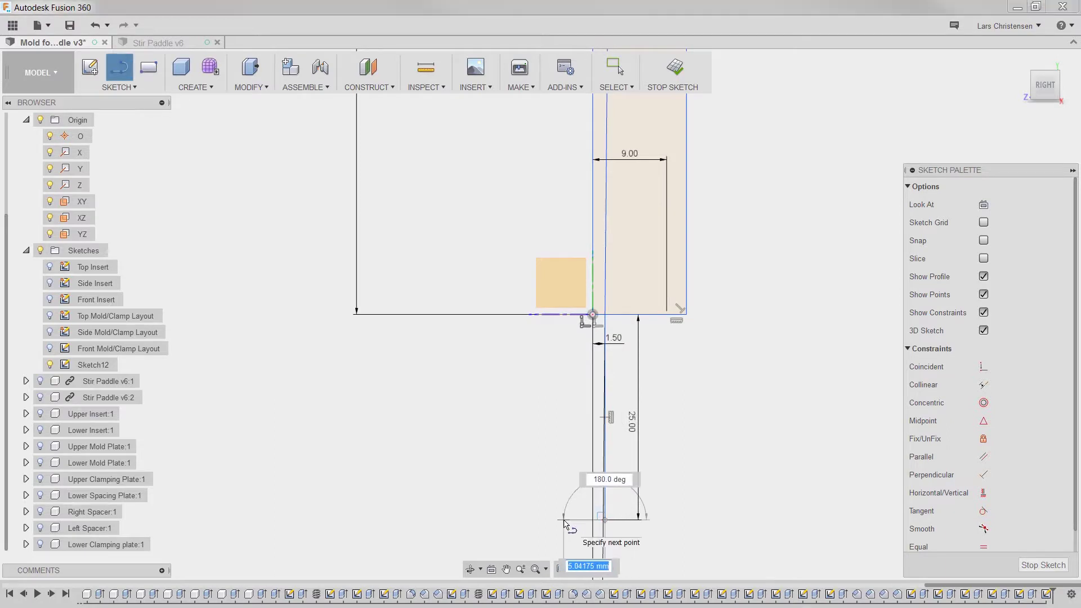
type("3")
key("Return")
key("Escape")
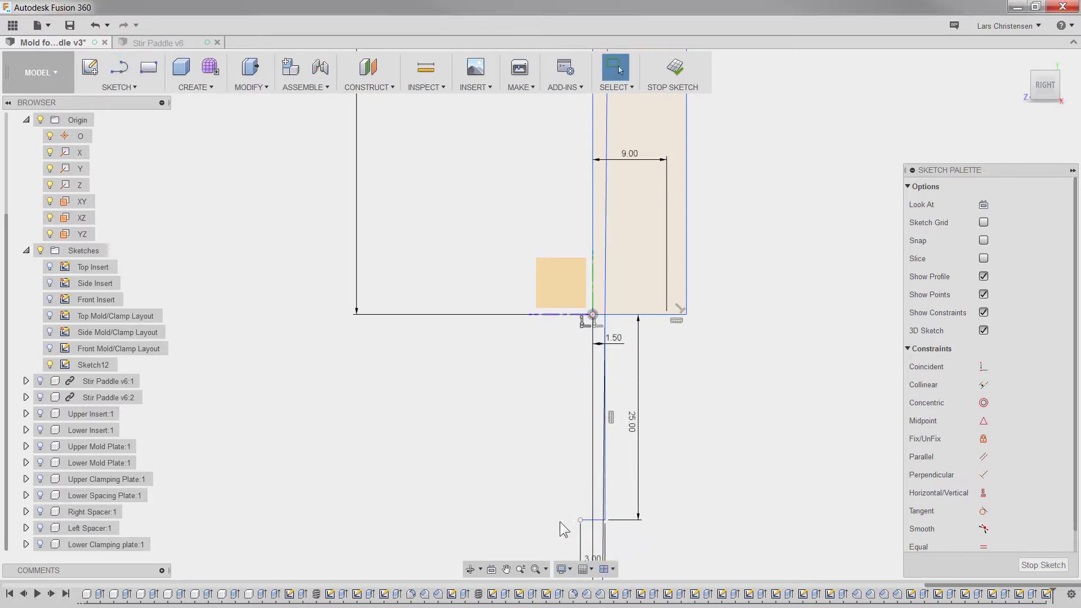
Draw a vertical line from the 3 mm line's free end up to the profile's bottom edge level, and constrain its upper endpoint horizontal to the origin
key("l")
left_click(580, 520)
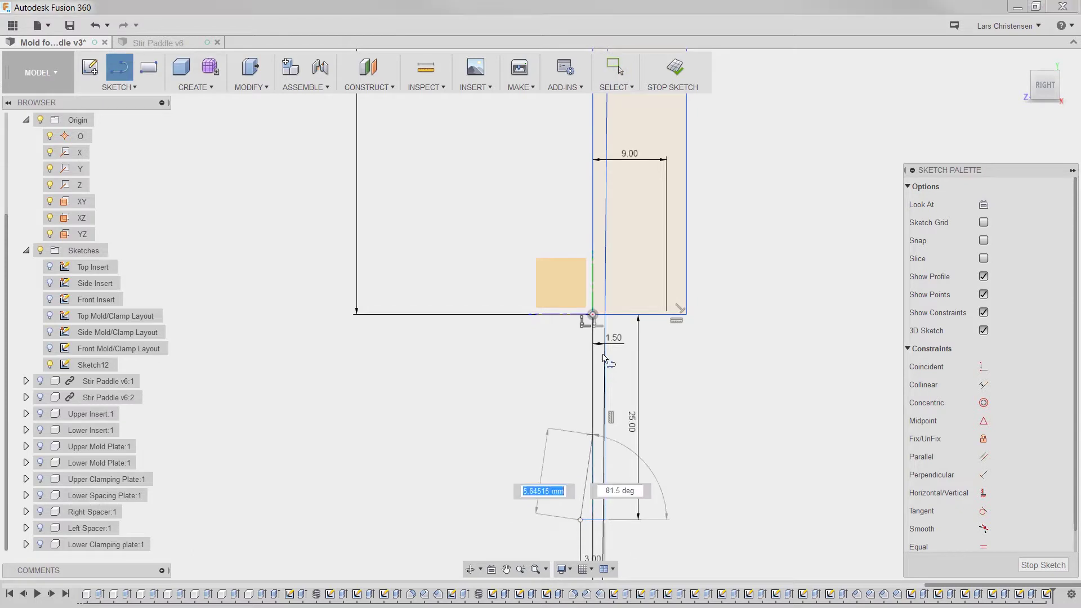
left_click(579, 317)
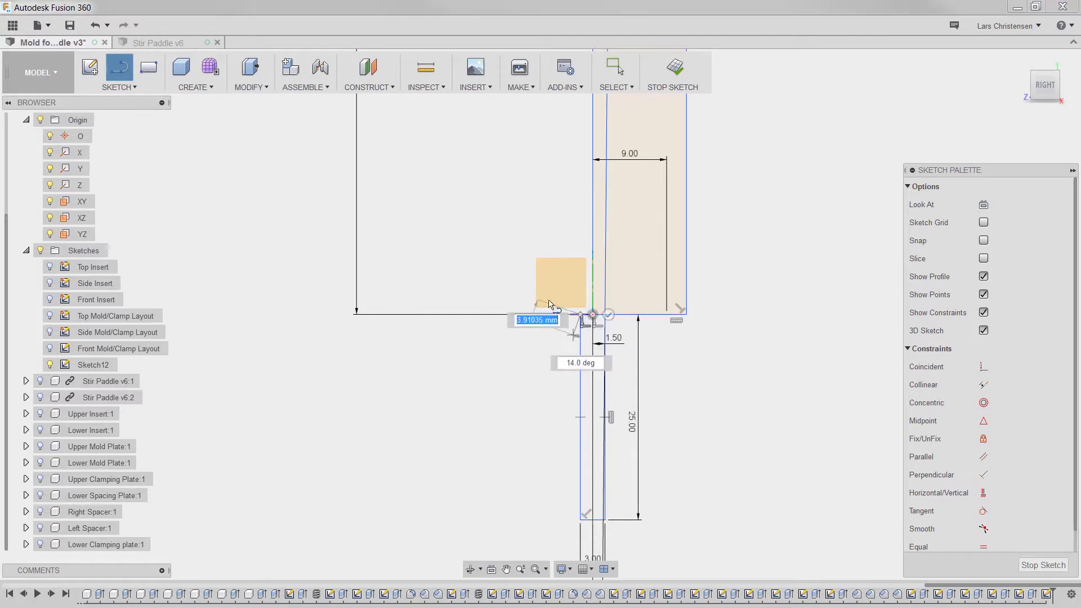
scroll(515, 315, "up", 5)
key("Escape")
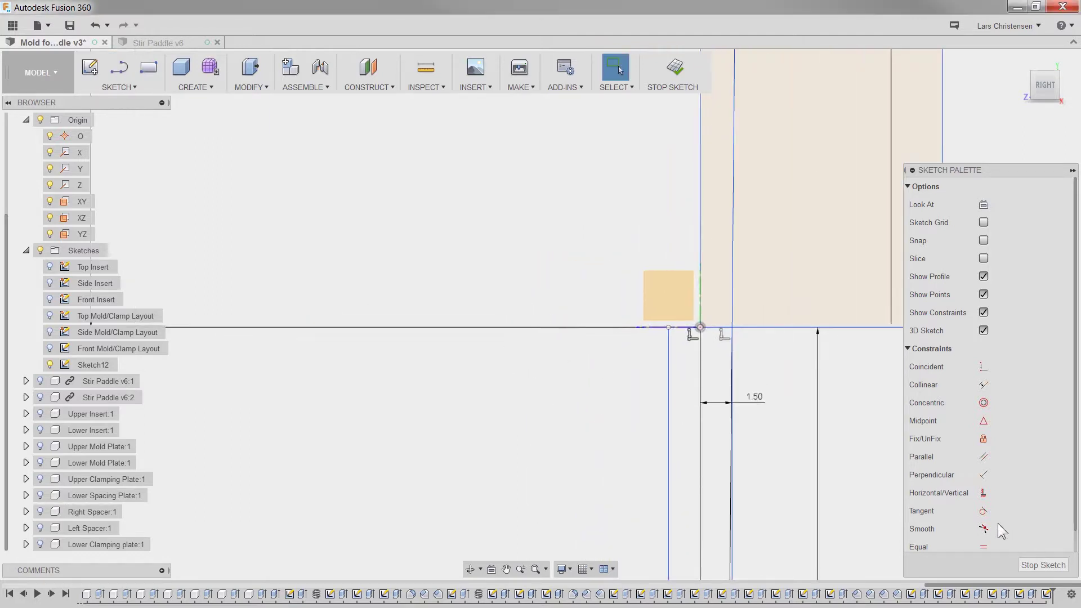
left_click(983, 492)
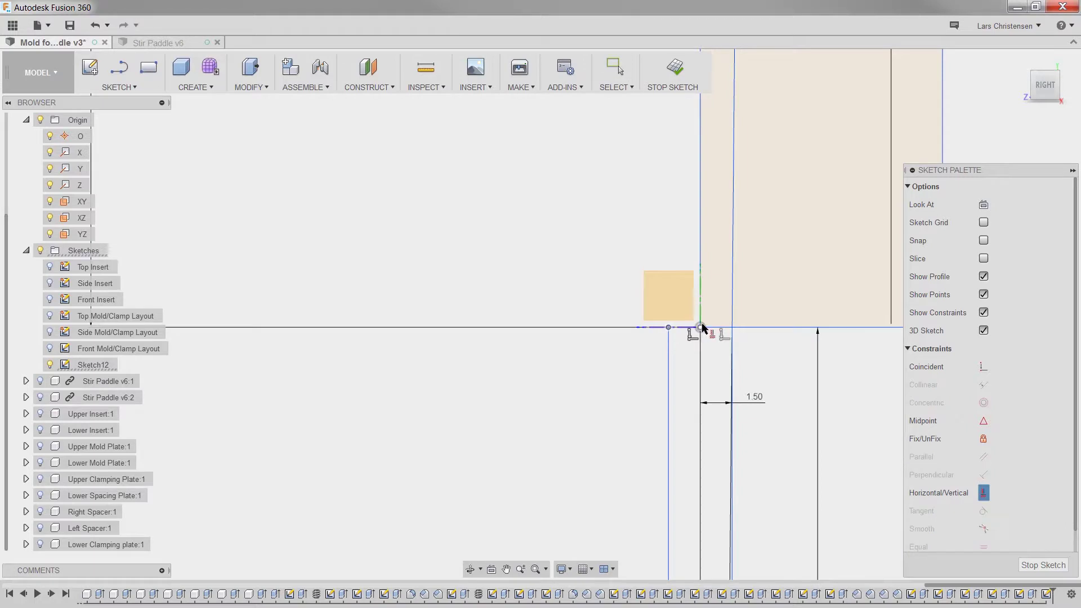
scroll(467, 292, "down", 5)
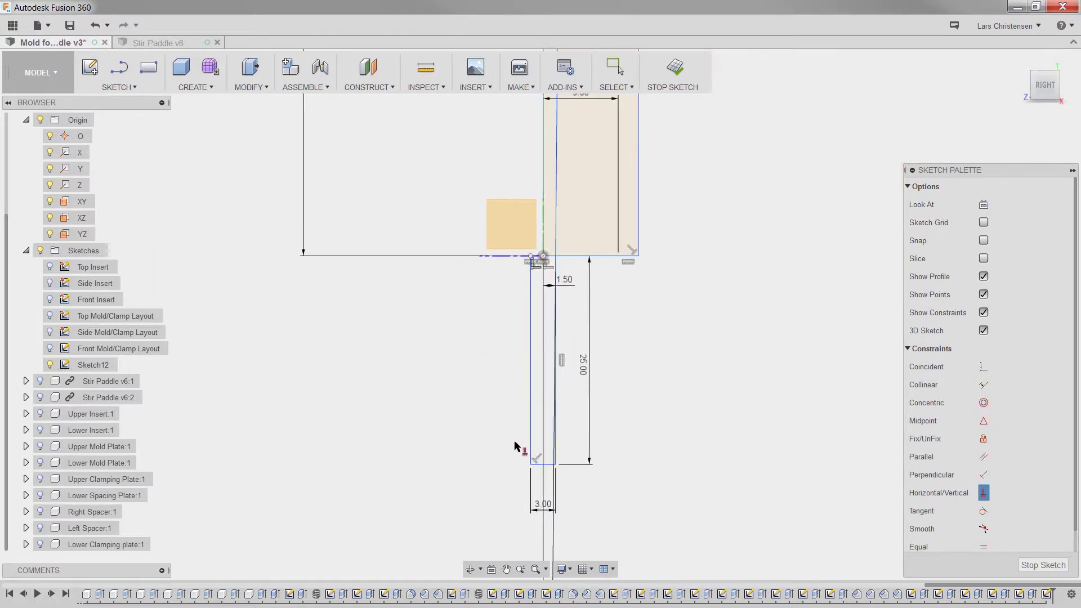
Sketch a flared wedge across the 3 mm wide strip with two slanted sides and a horizontal base, starting about 7 mm below the profile's bottom edge
scroll(515, 446, "up", 2)
key("a")
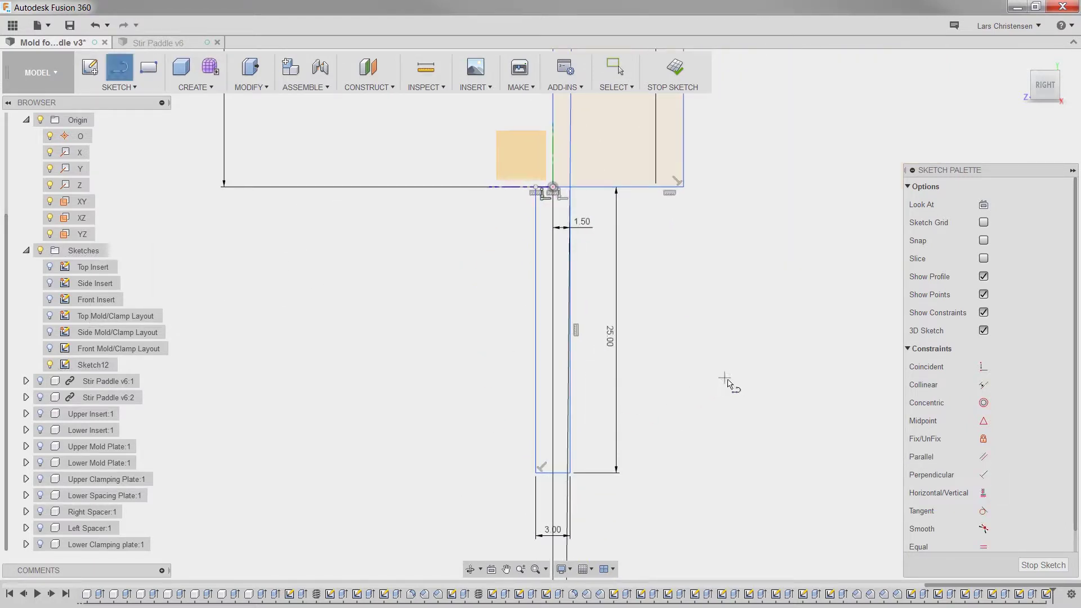
left_click(569, 269)
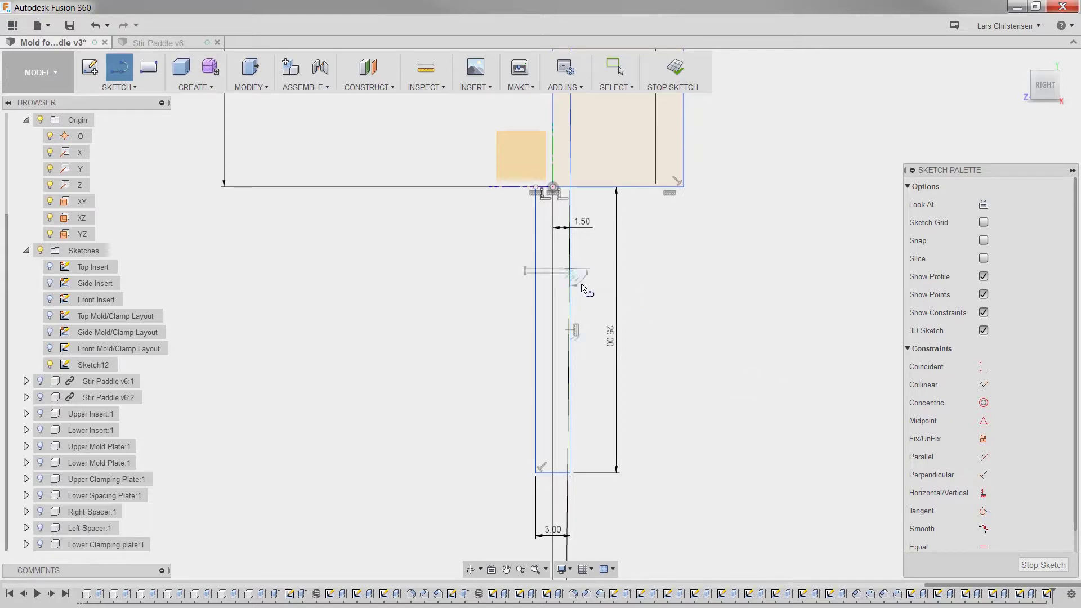
left_click(594, 377)
left_click(512, 377)
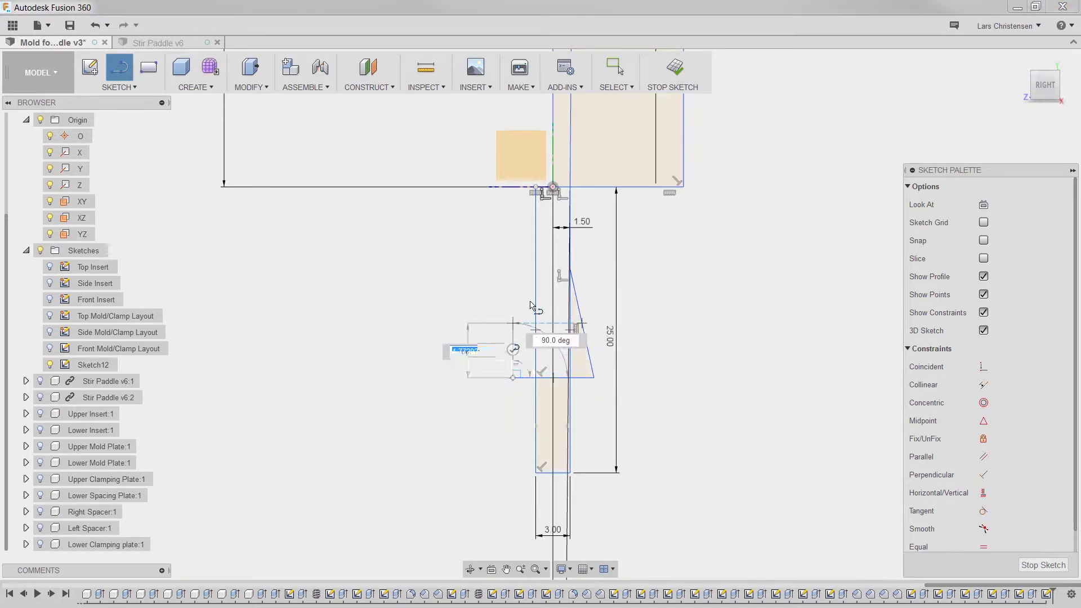
left_click(535, 273)
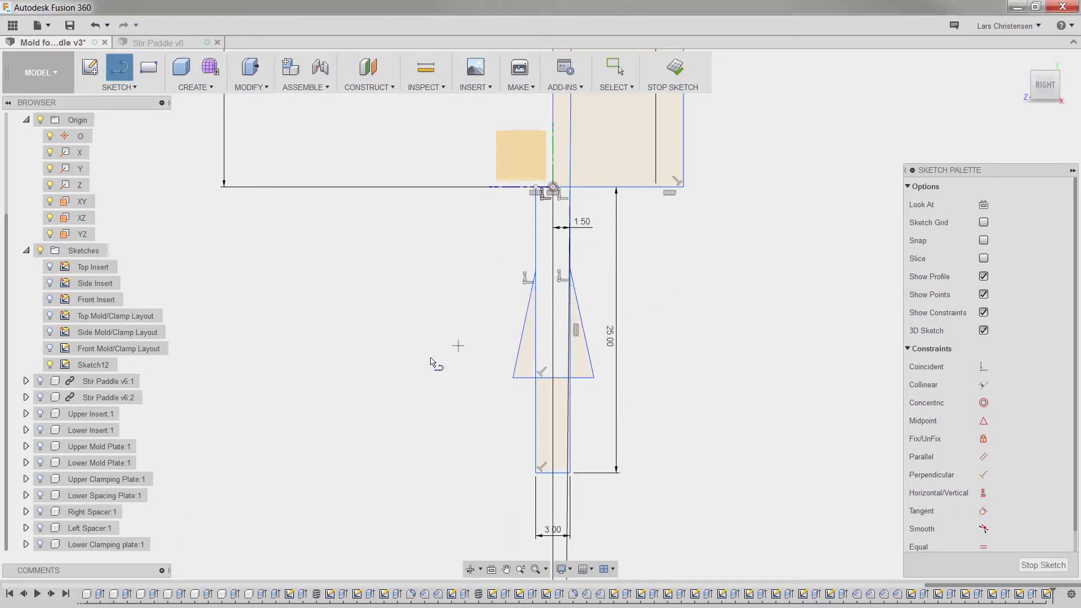
Dimension the upper endpoint of the wedge's slanted side nearest the 25 mm dimension to 4 mm below the profile's bottom edge
scroll(492, 292, "up", 1)
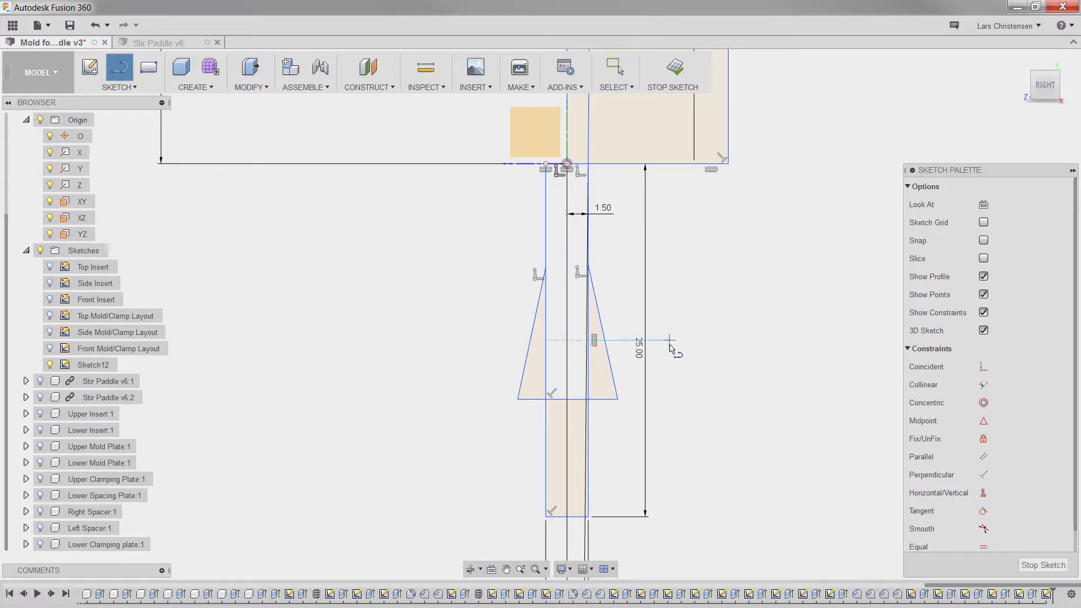
key("d")
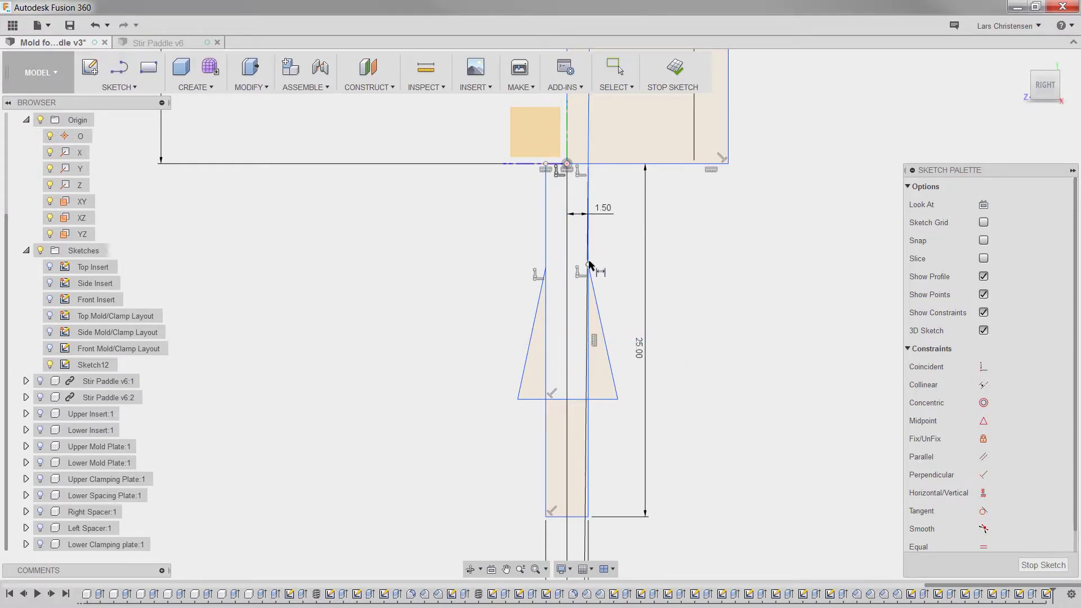
left_click(589, 262)
left_click(589, 165)
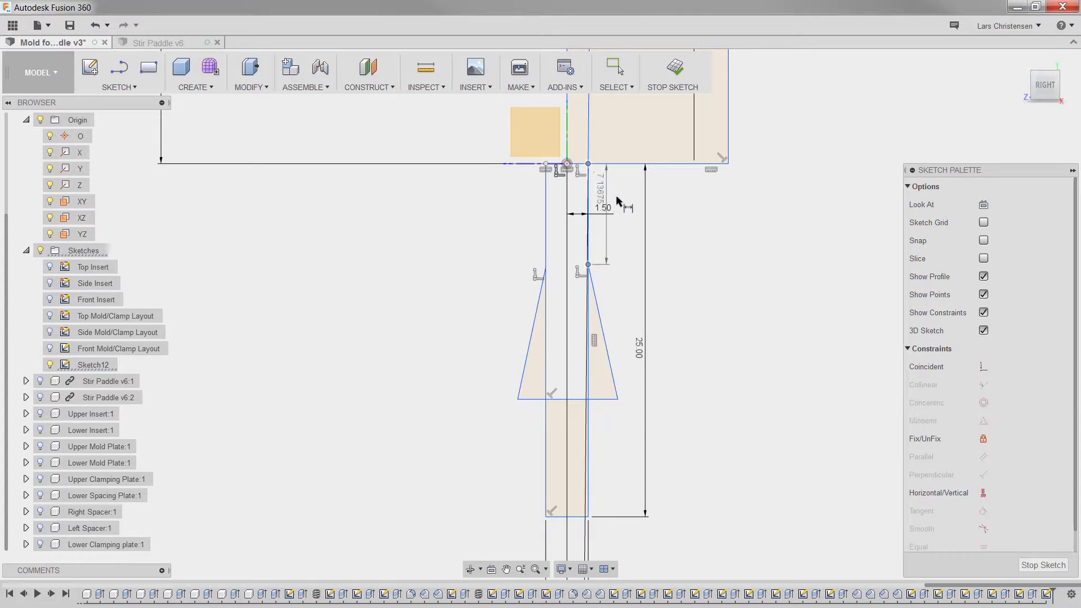
left_click(627, 211)
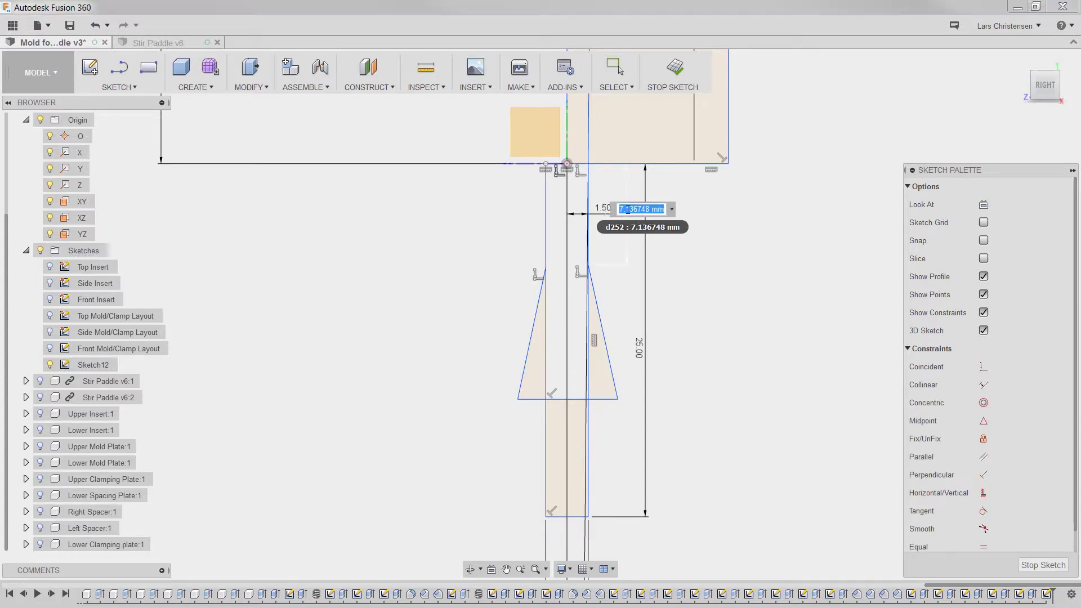
type("4")
key("Return")
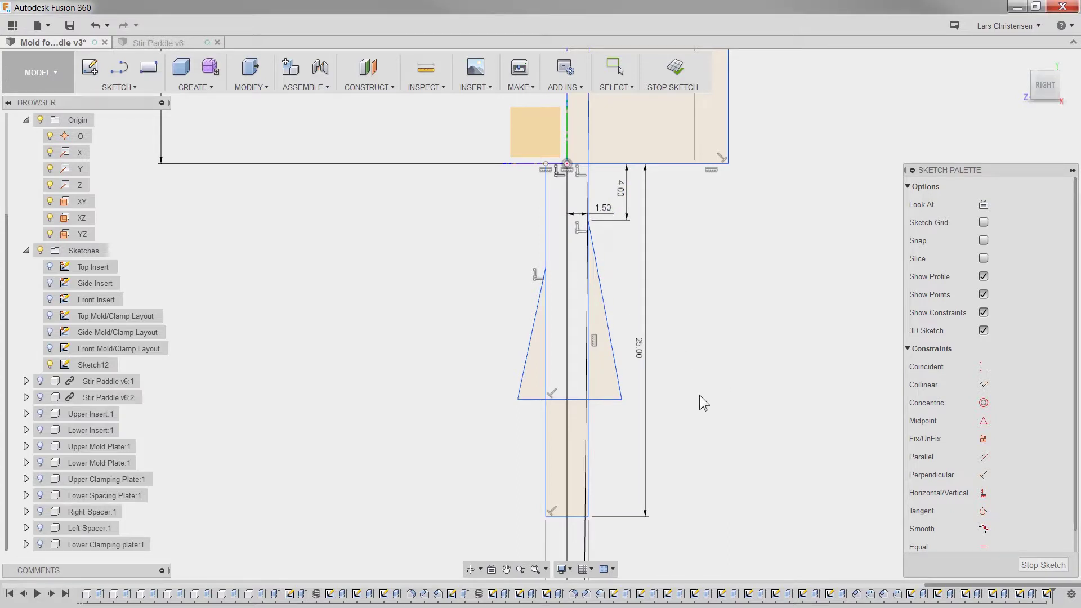
Set the angle between the 25 mm vertical line and the adjacent slanted wedge side to 5 degrees
left_click(589, 349)
left_click(617, 355)
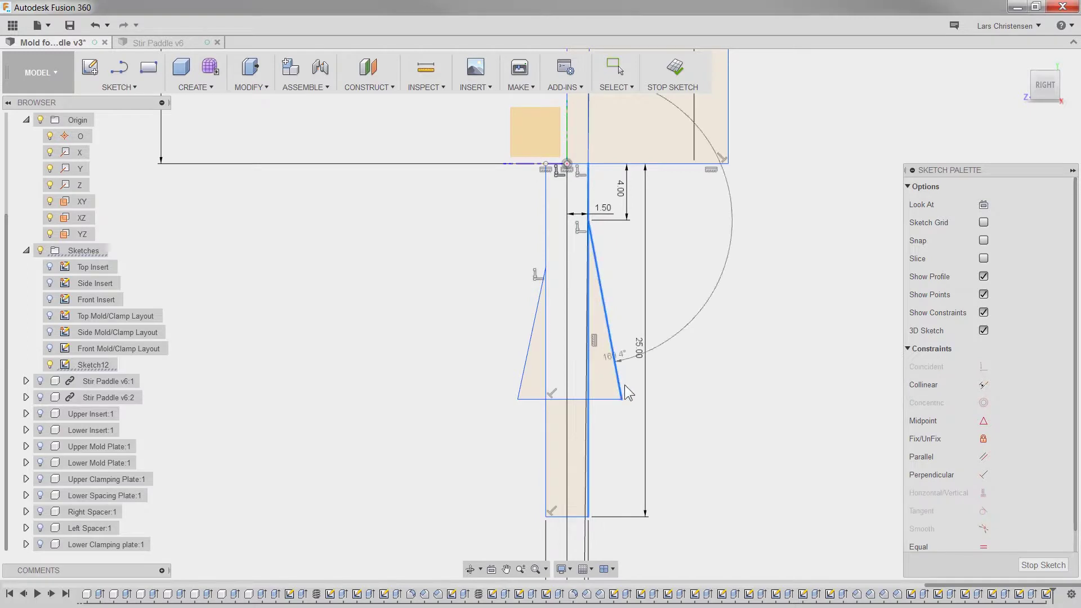
left_click(608, 434)
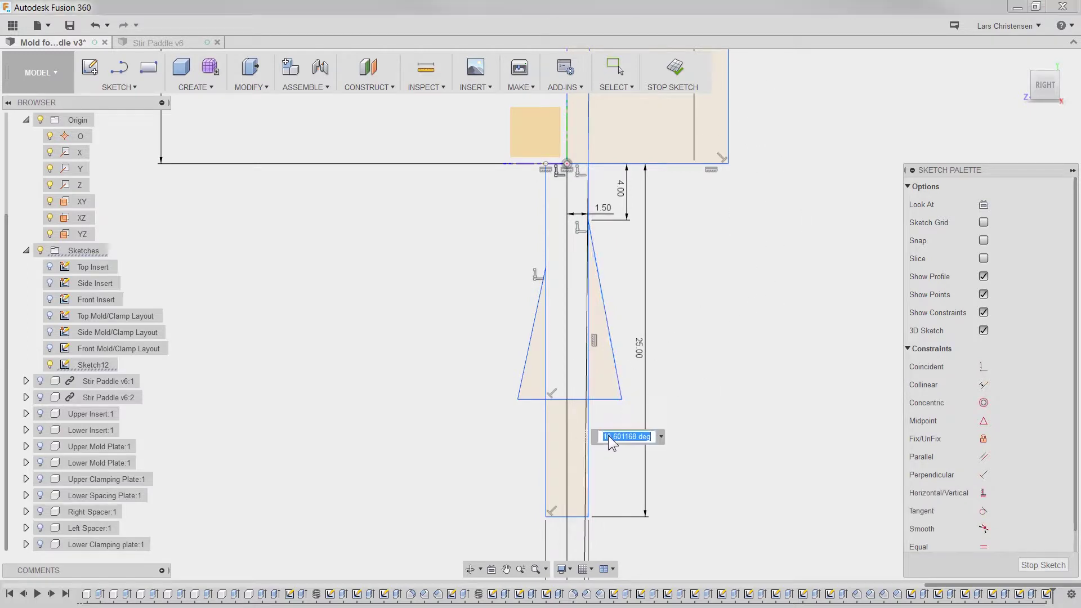
type("5")
key("Return")
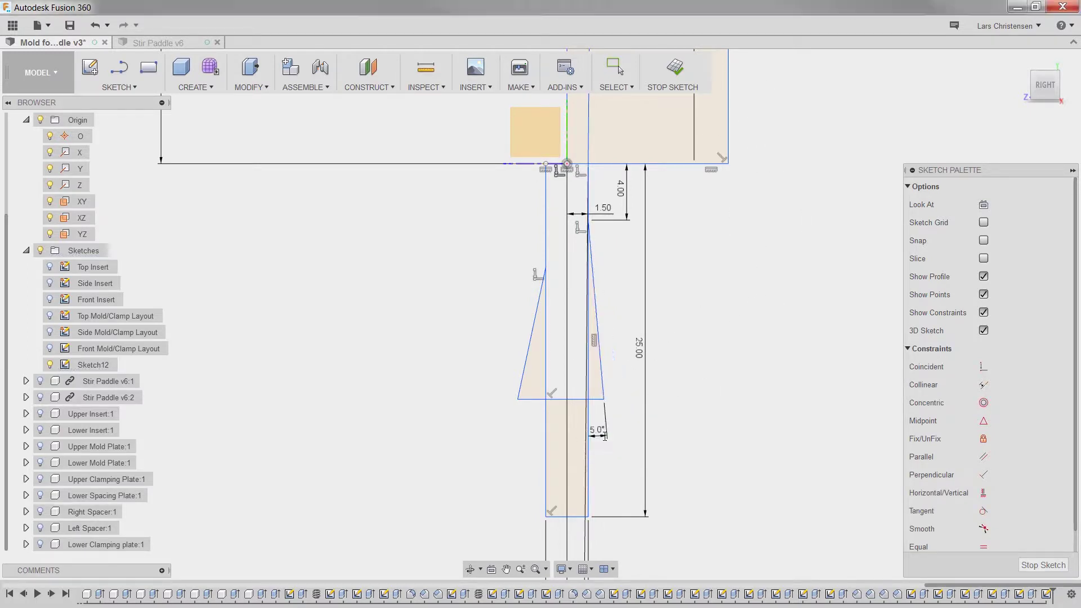
Apply an Equal constraint to the two slanted sides of the wedge
scroll(574, 367, "up", 2)
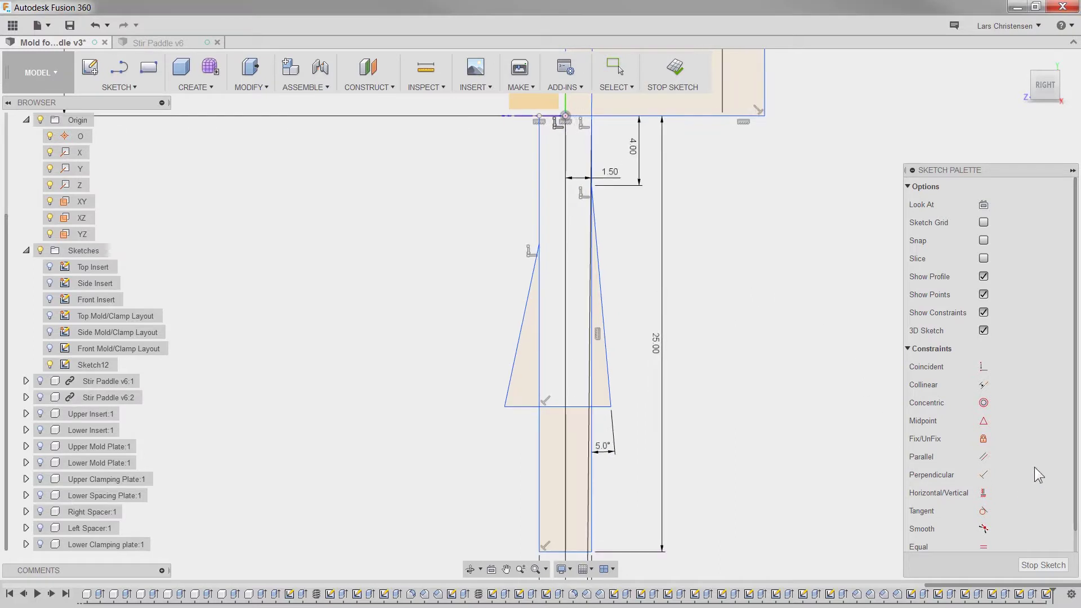
scroll(1035, 467, "down", 1)
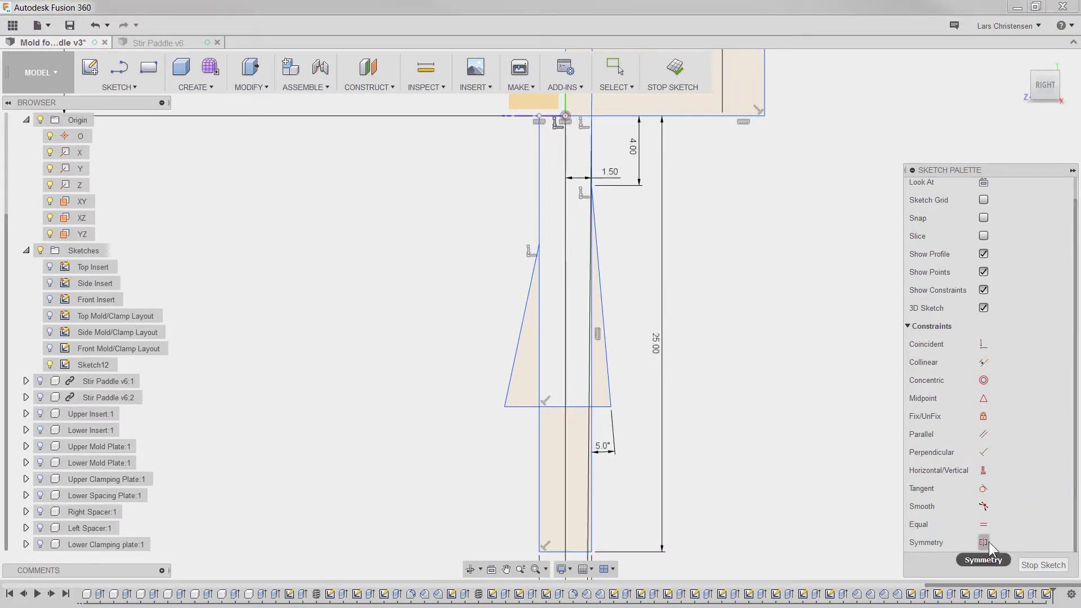
left_click(982, 525)
left_click(602, 310)
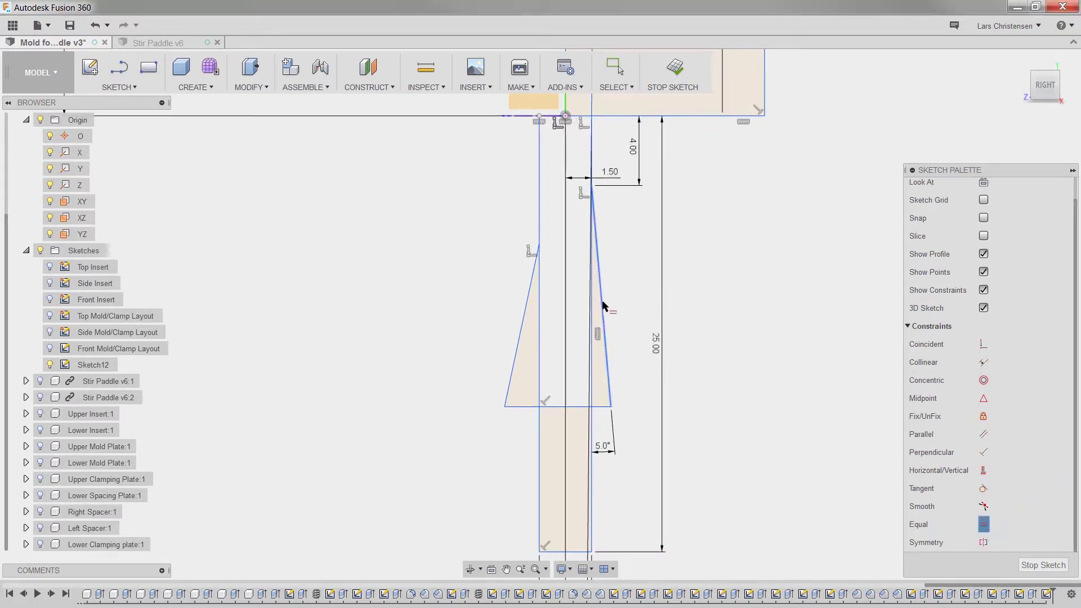
left_click(520, 338)
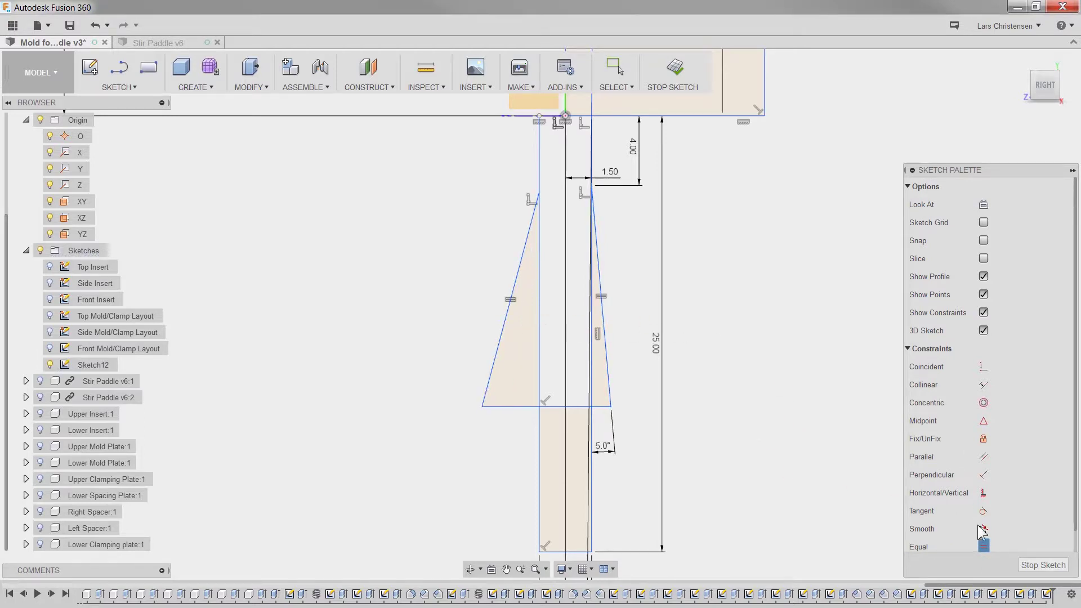
Make the two endpoints of the wedge's horizontal base symmetric about the profile's vertical centre line
scroll(1020, 518, "down", 1)
left_click(983, 544)
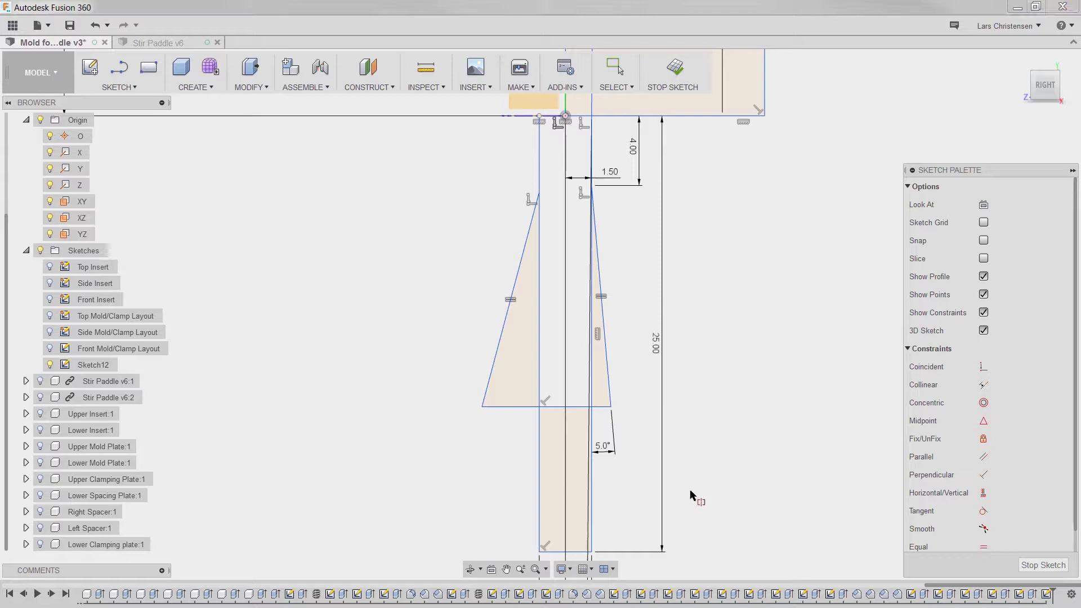
left_click(483, 406)
left_click(611, 407)
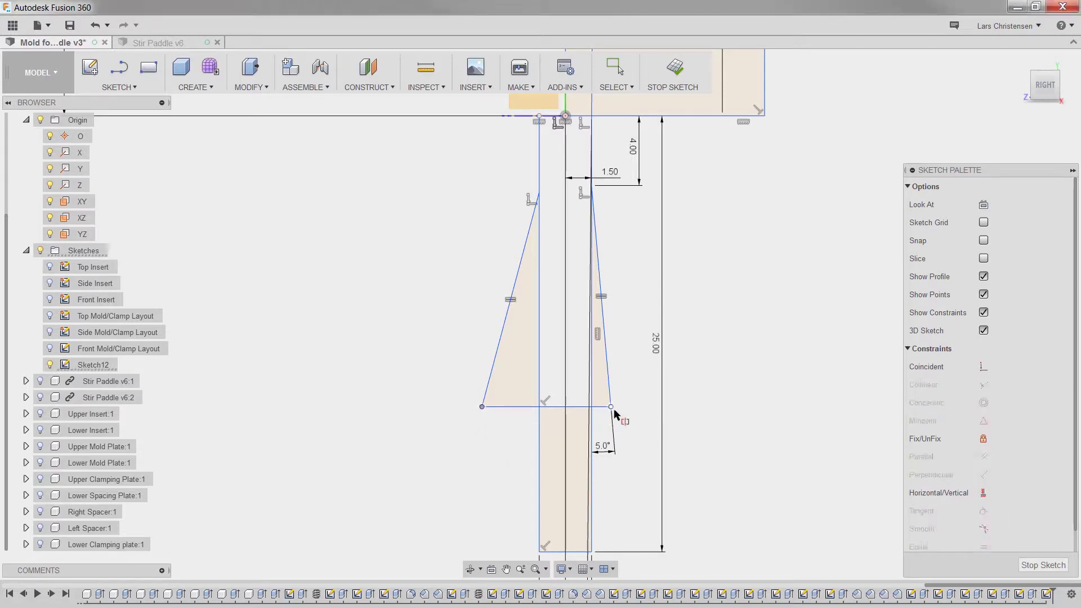
scroll(583, 489, "down", 3)
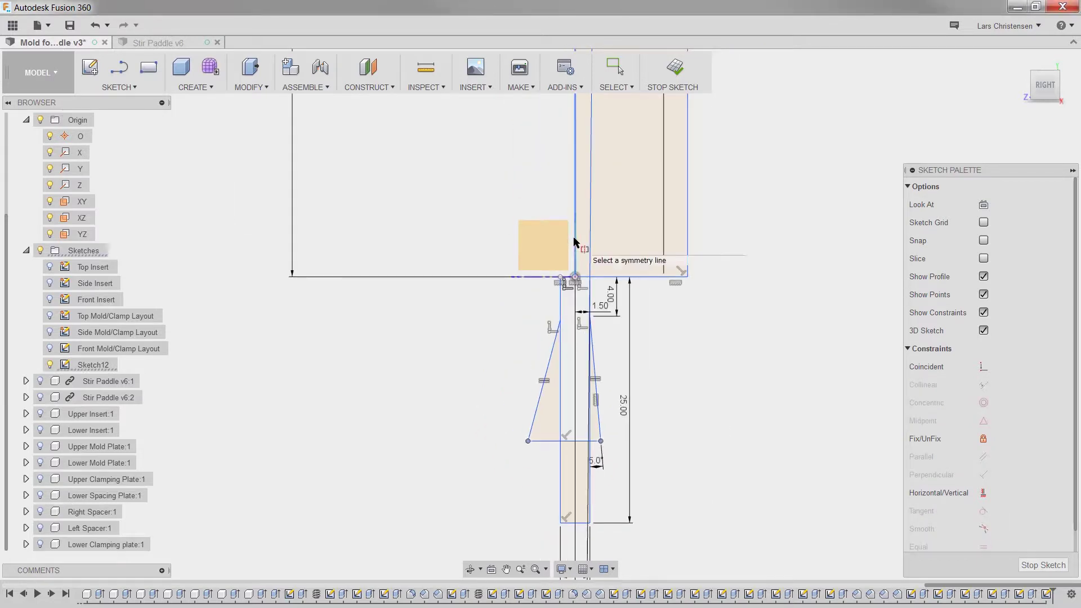
left_click(574, 245)
Dimension the wedge's horizontal base to a width of 4 mm
scroll(535, 455, "up", 4)
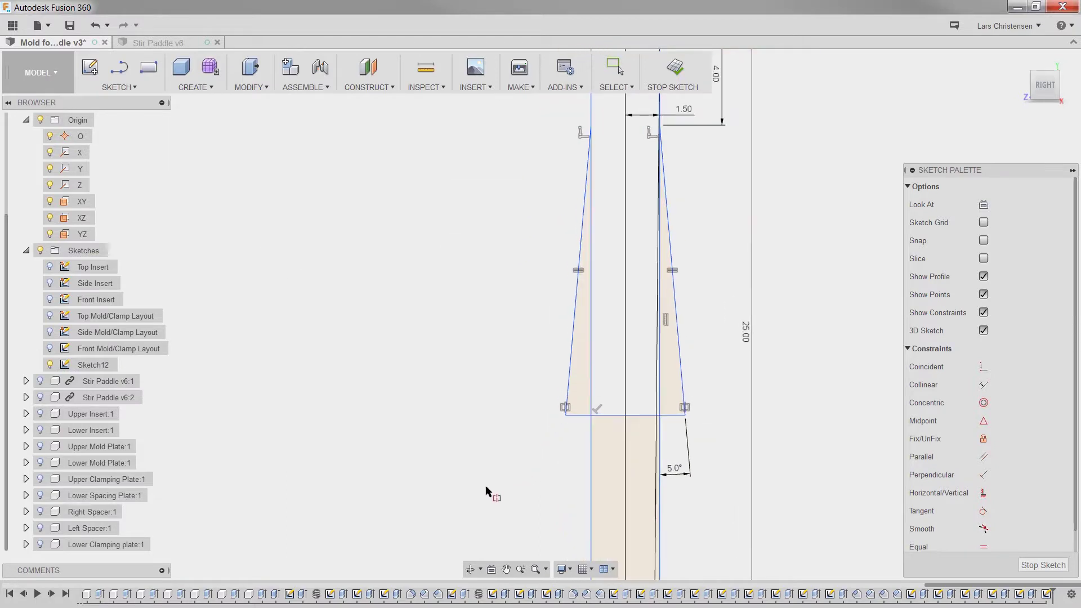
left_click(583, 415)
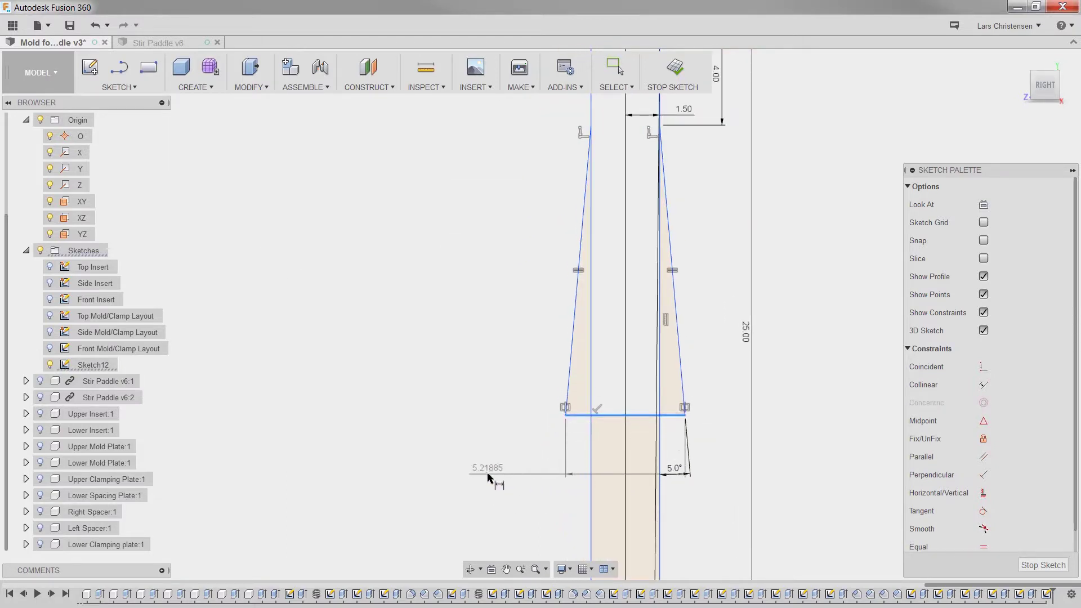
left_click(488, 475)
type("4")
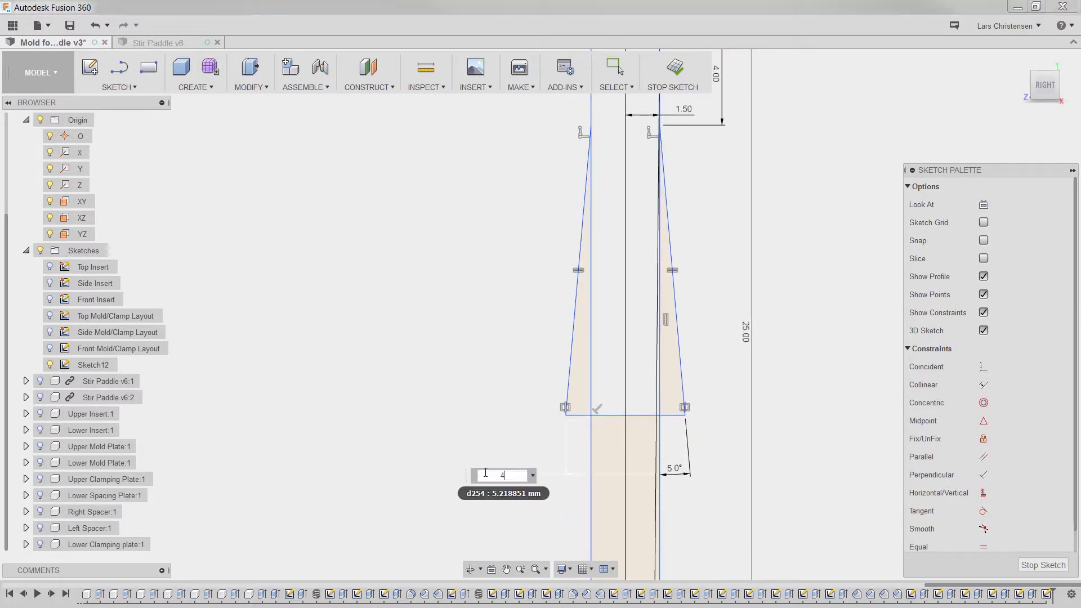
key("Return")
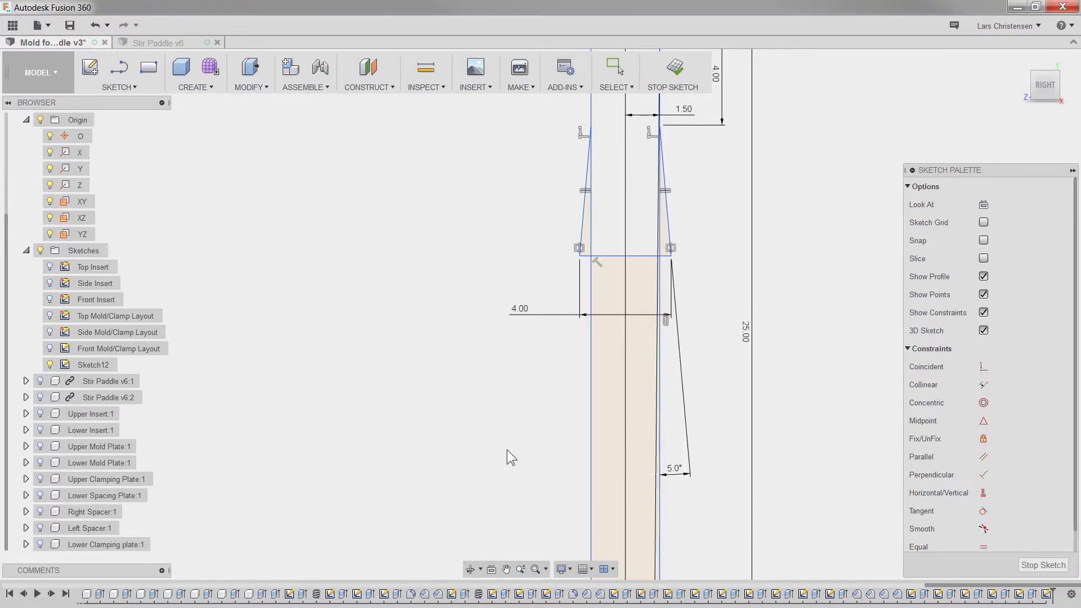
Finish the profile sketch and show the Upper Insert component
scroll(506, 450, "down", 2)
scroll(674, 365, "down", 8)
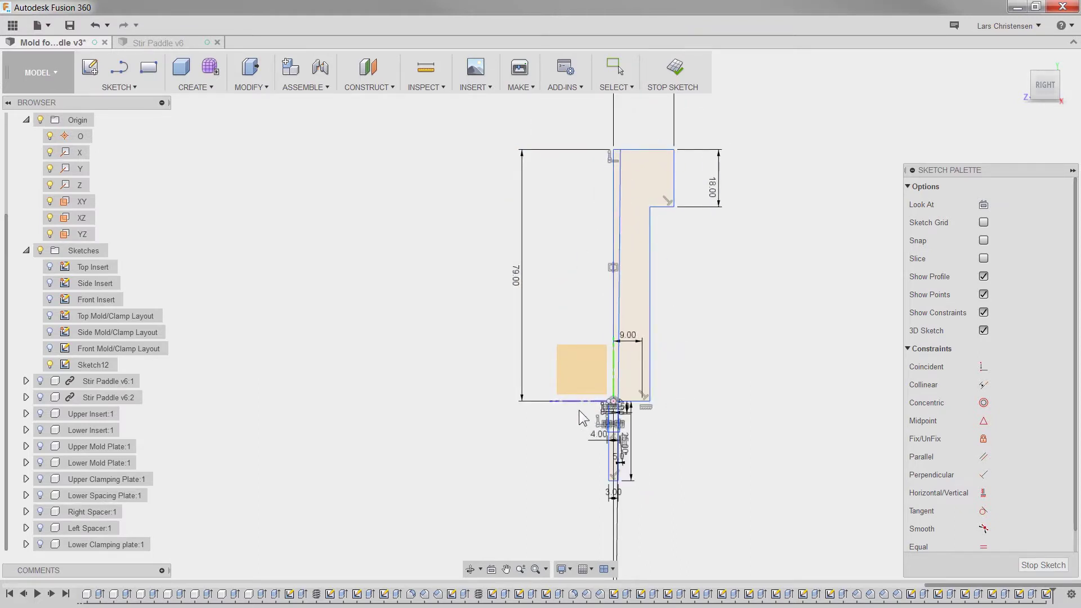
scroll(612, 436, "up", 6)
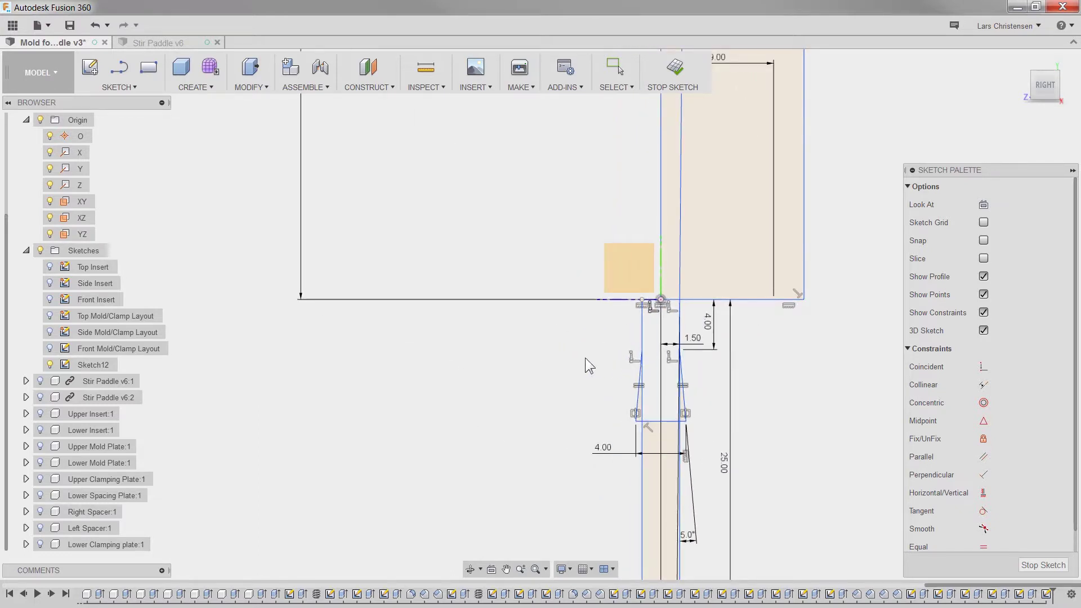
scroll(535, 346, "down", 5)
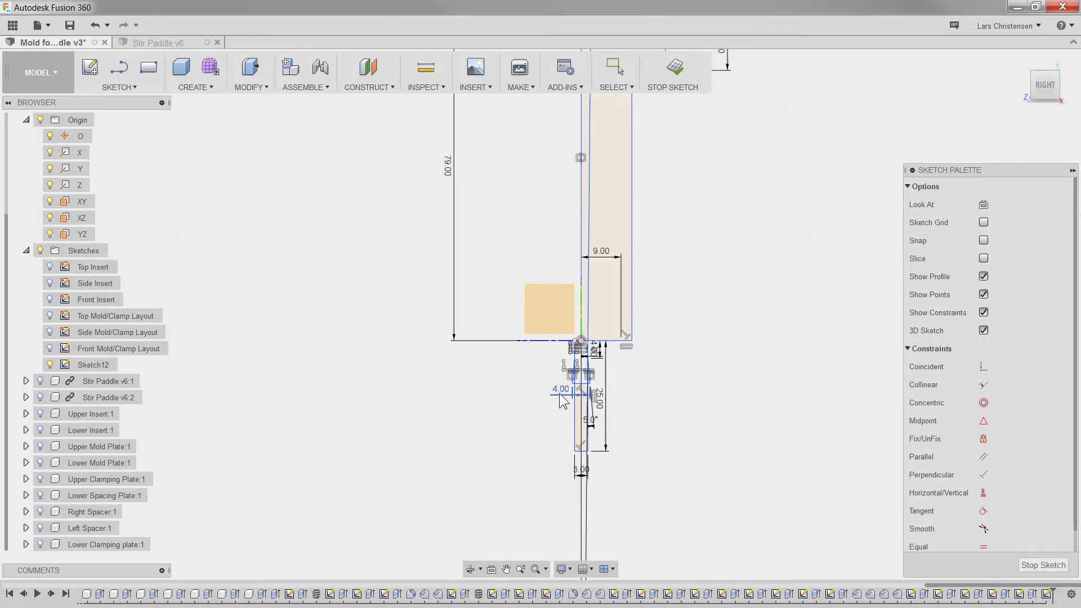
scroll(684, 194, "down", 1)
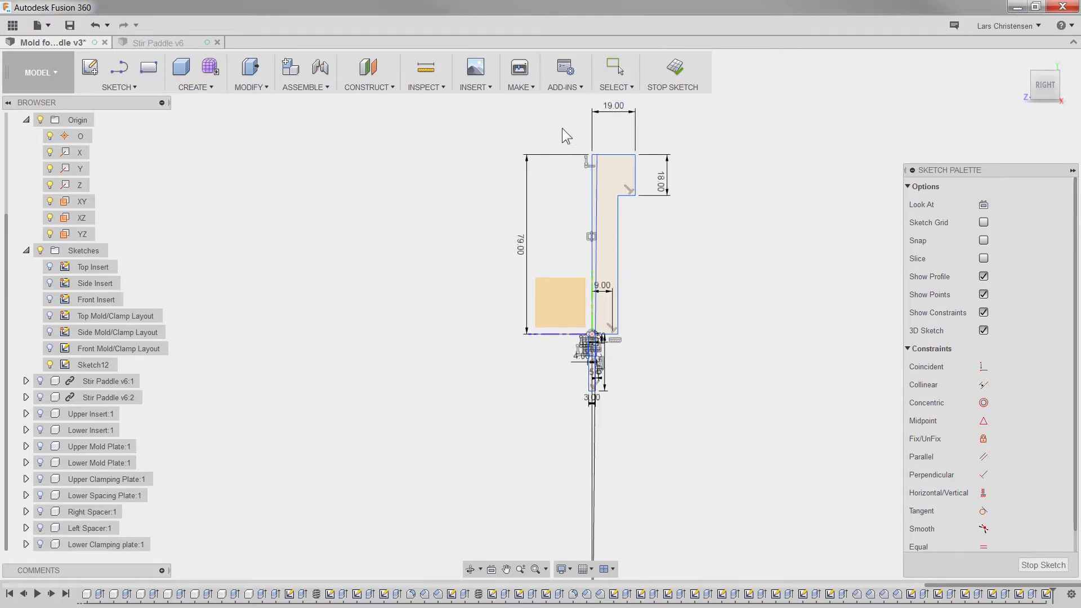
scroll(546, 141, "up", 2)
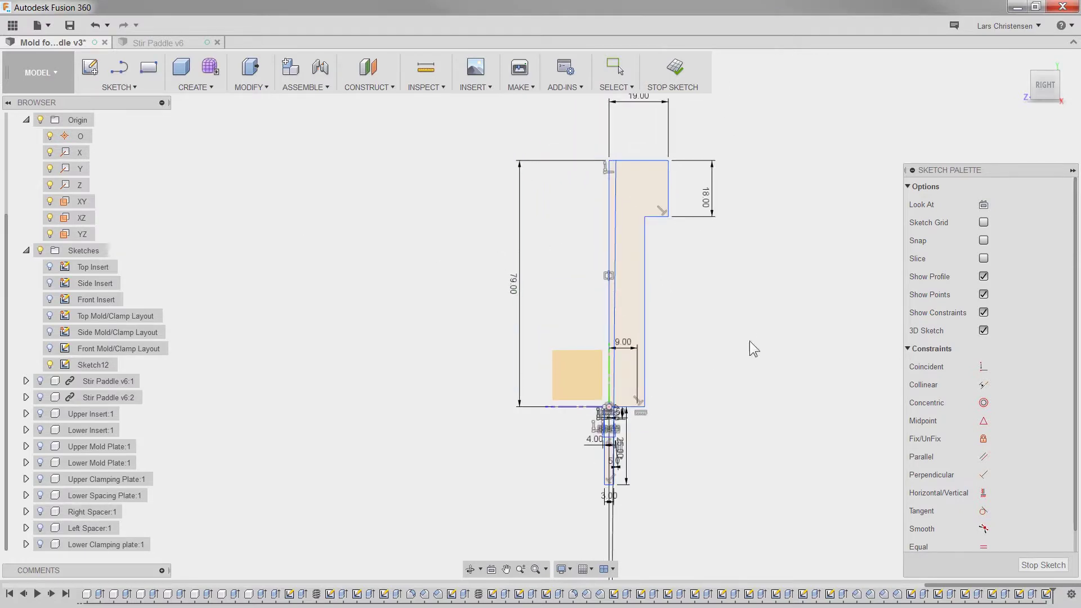
left_click(1035, 567)
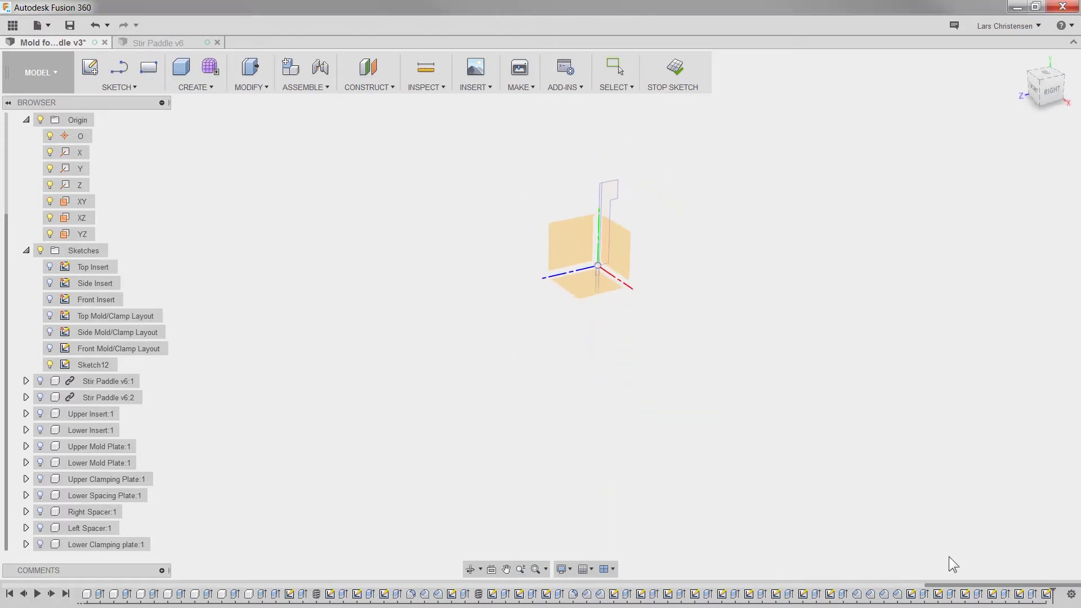
scroll(551, 171, "up", 1)
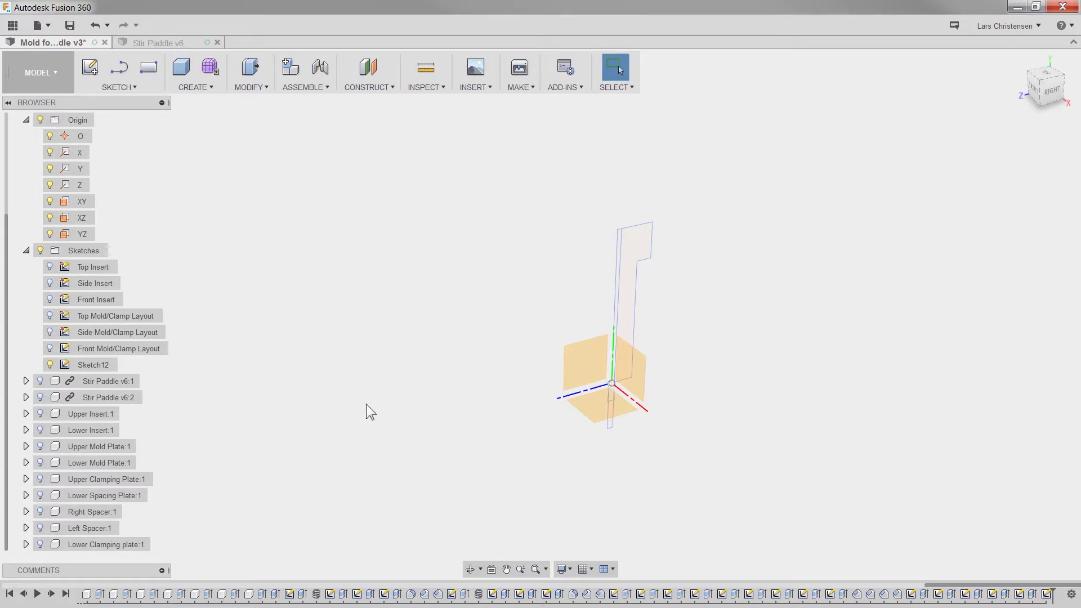
left_click(40, 413)
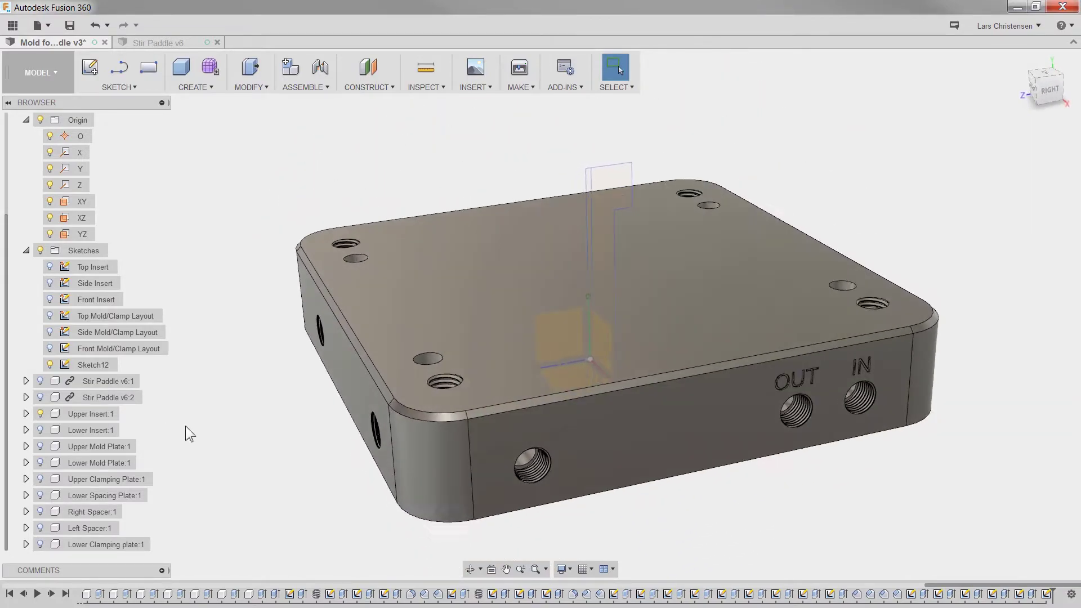
Rename Sketch12 as "Sprue Side Layout"
left_click(96, 365)
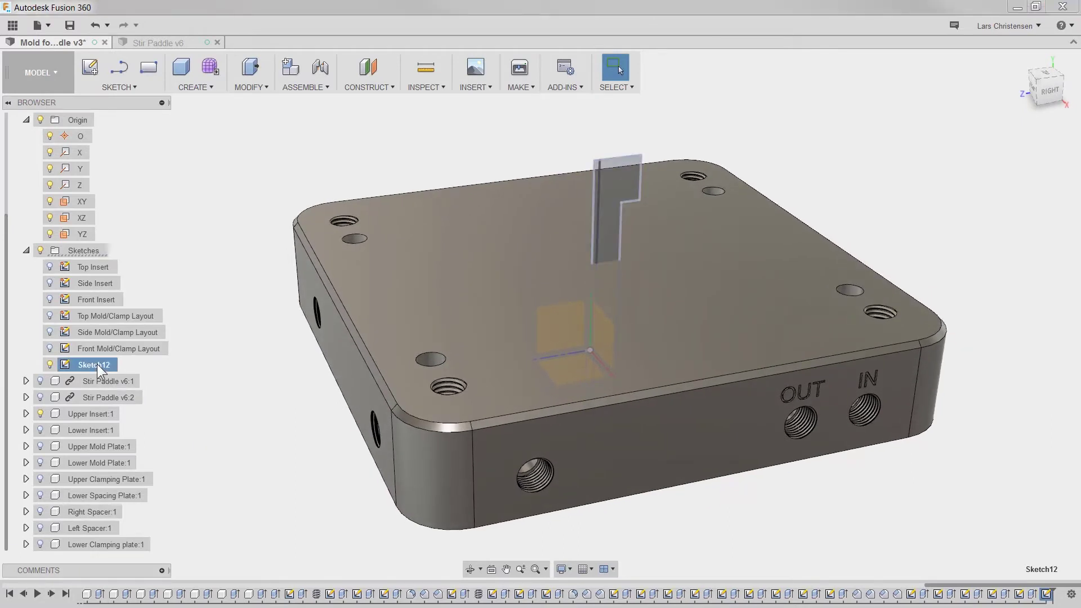
left_click(97, 364)
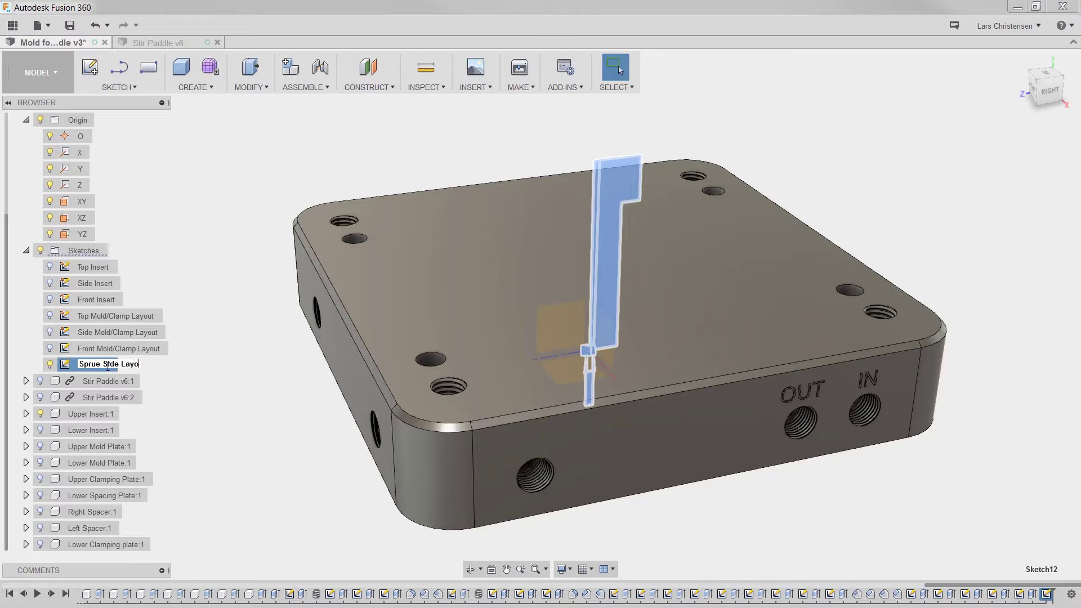
key("Return")
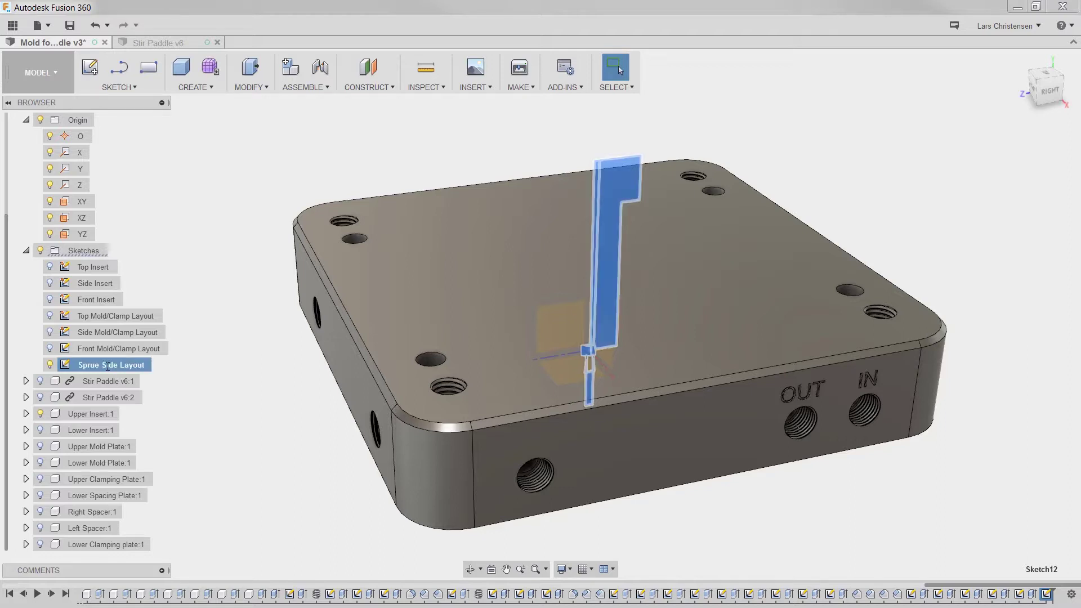
left_click(247, 381)
Activate the Upper Insert component and start a new sketch on its origin YZ plane
scroll(527, 300, "up", 2)
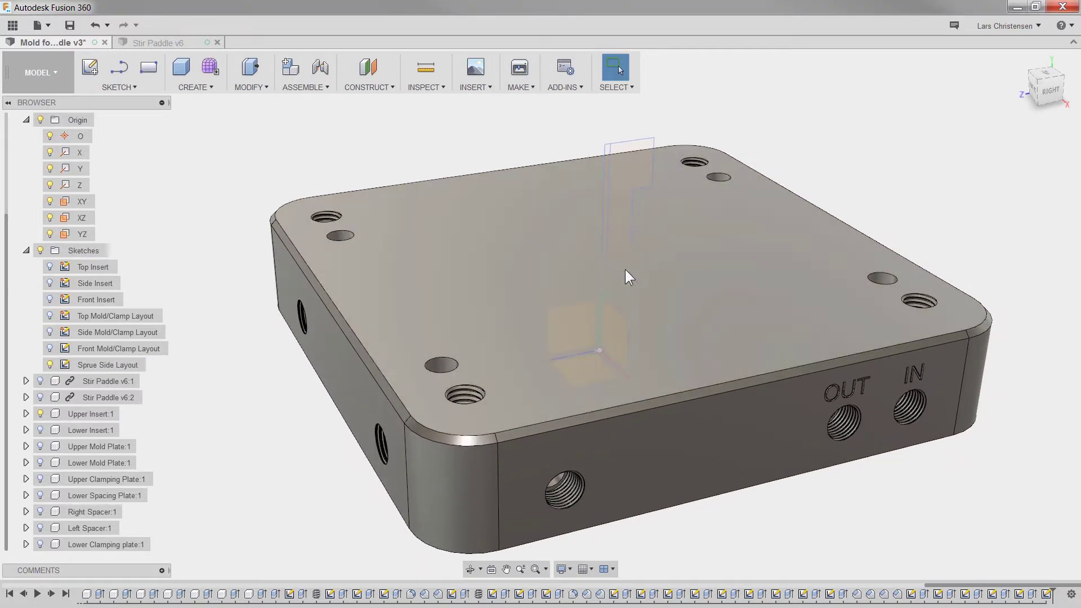
middle_click_drag(887, 424, 870, 426, "shift")
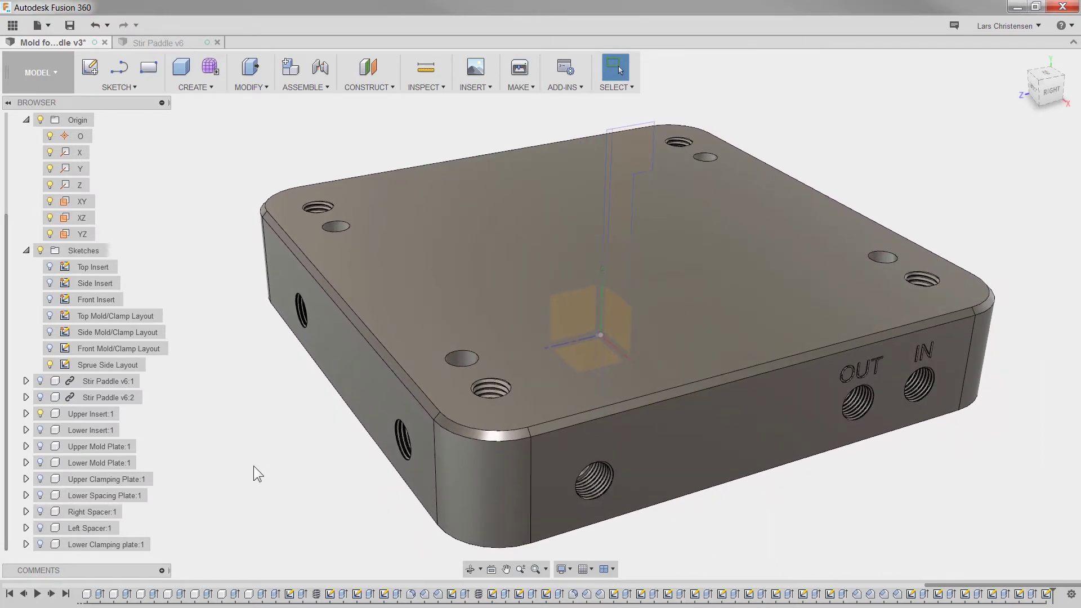
left_click(26, 414)
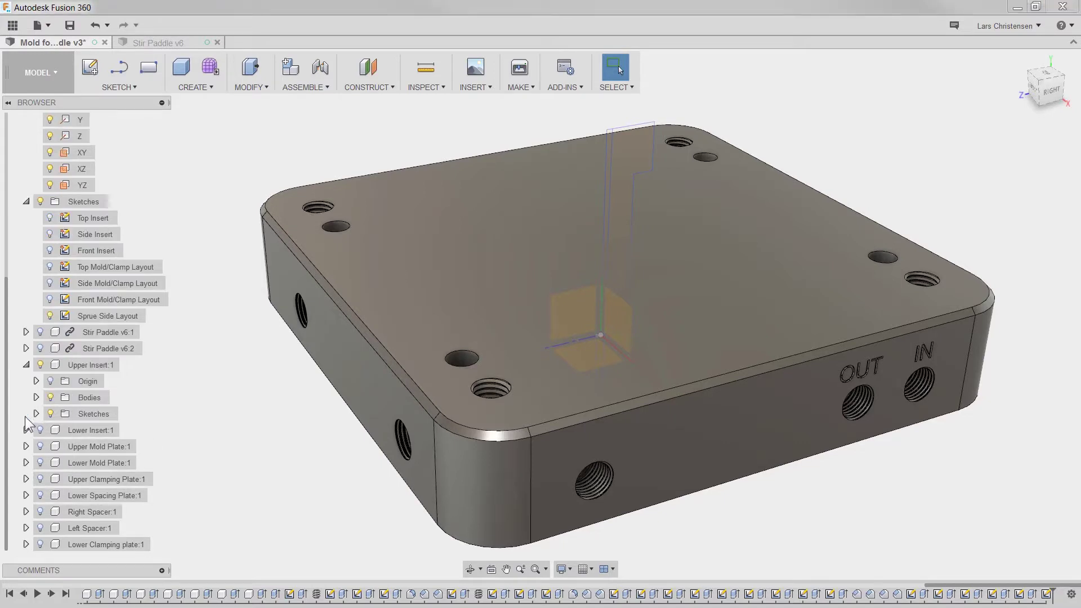
left_click(36, 382)
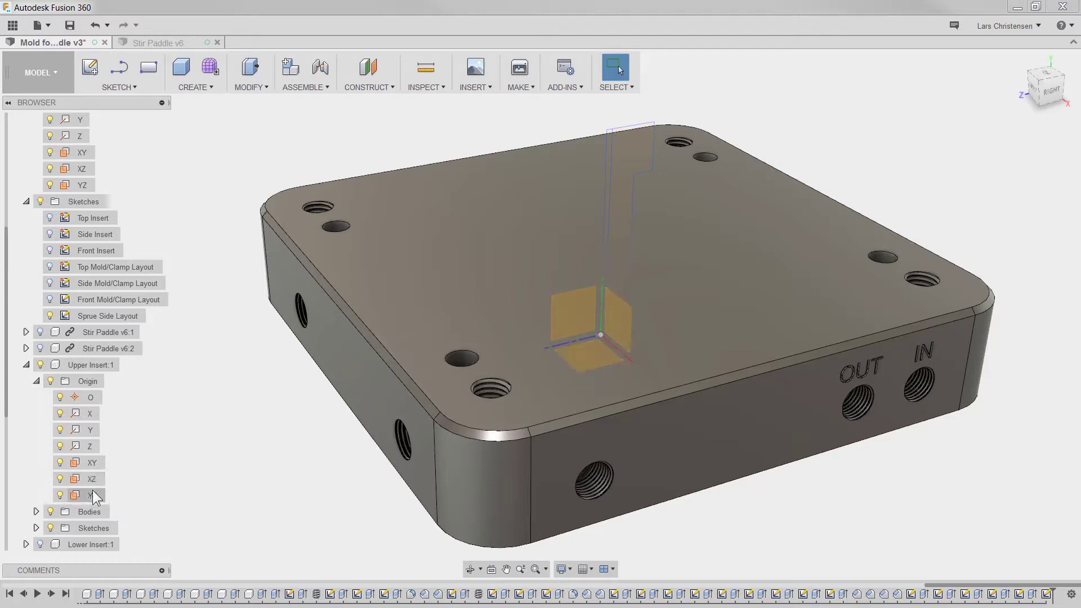
scroll(93, 498, "down", 2)
right_click(84, 463)
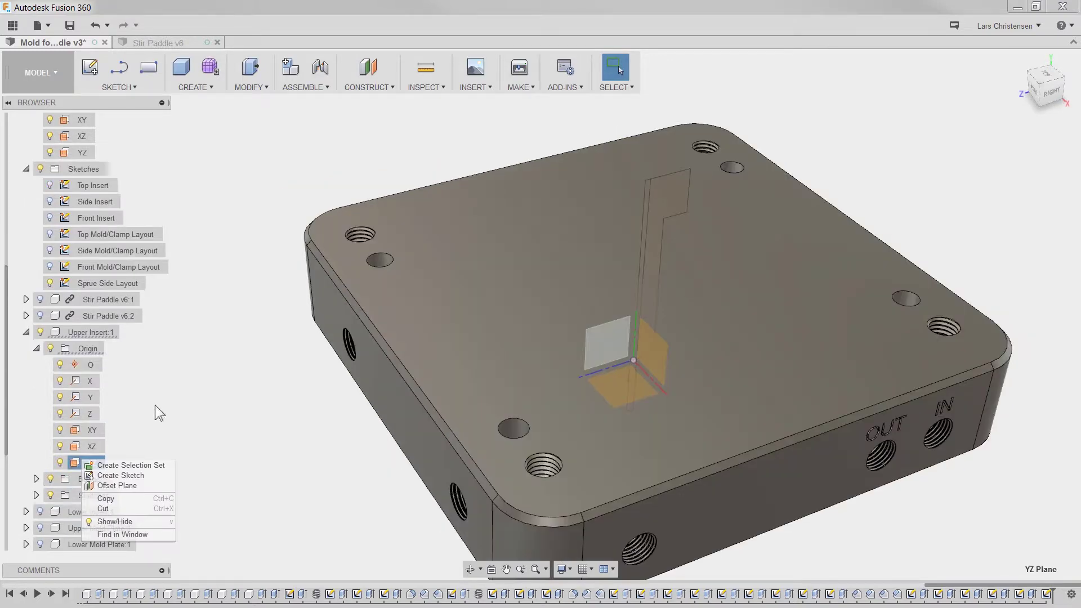
left_click(92, 335)
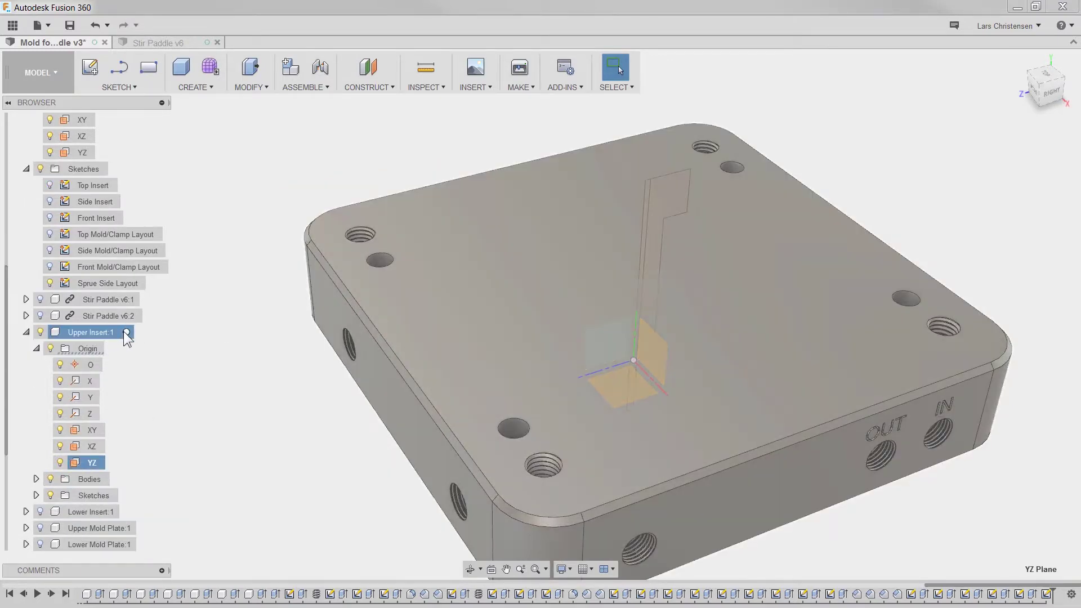
left_click(125, 333)
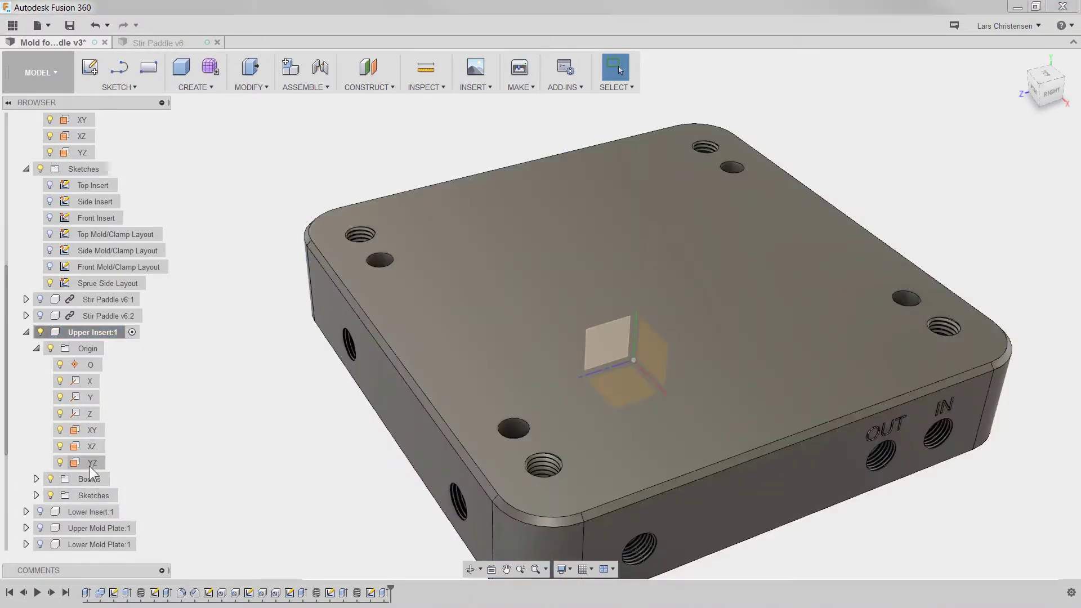
right_click(90, 464)
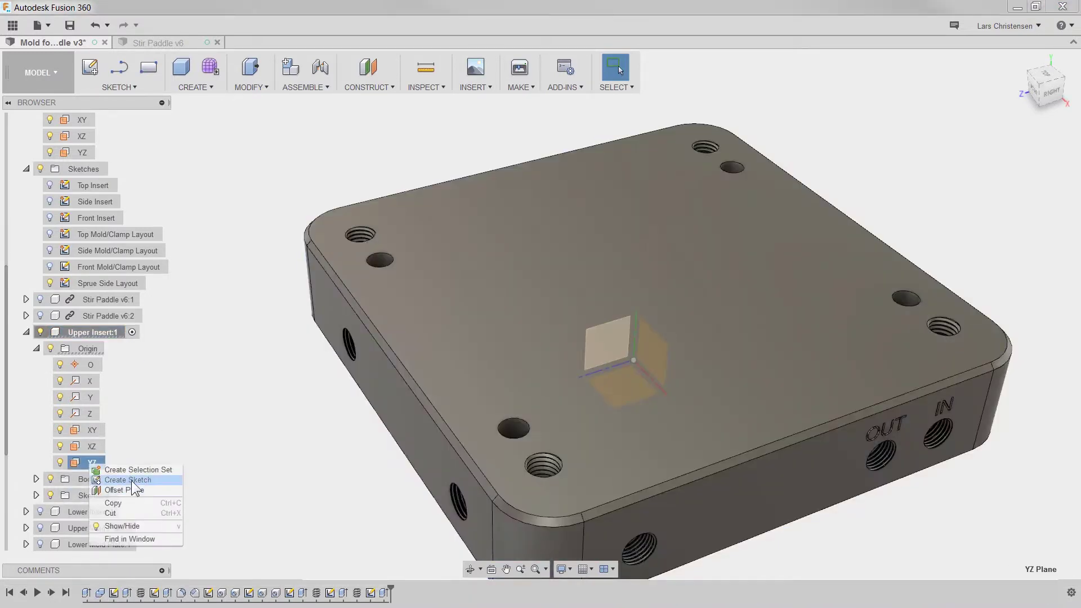
key("Escape")
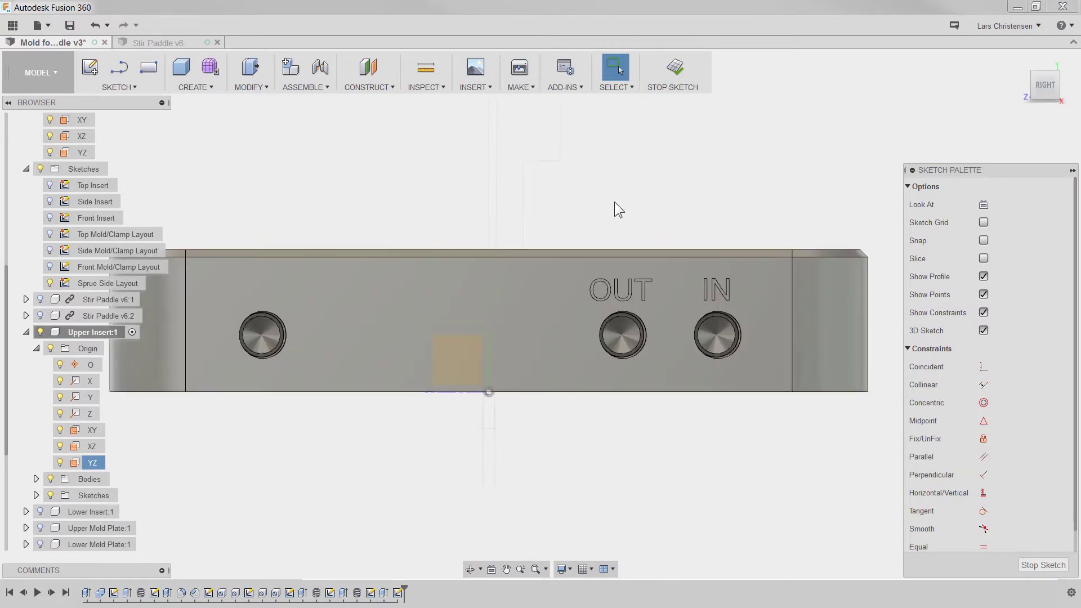
Project the sprue layout's vertical centre line and the outer vertical line below its head into the new sketch
key("p")
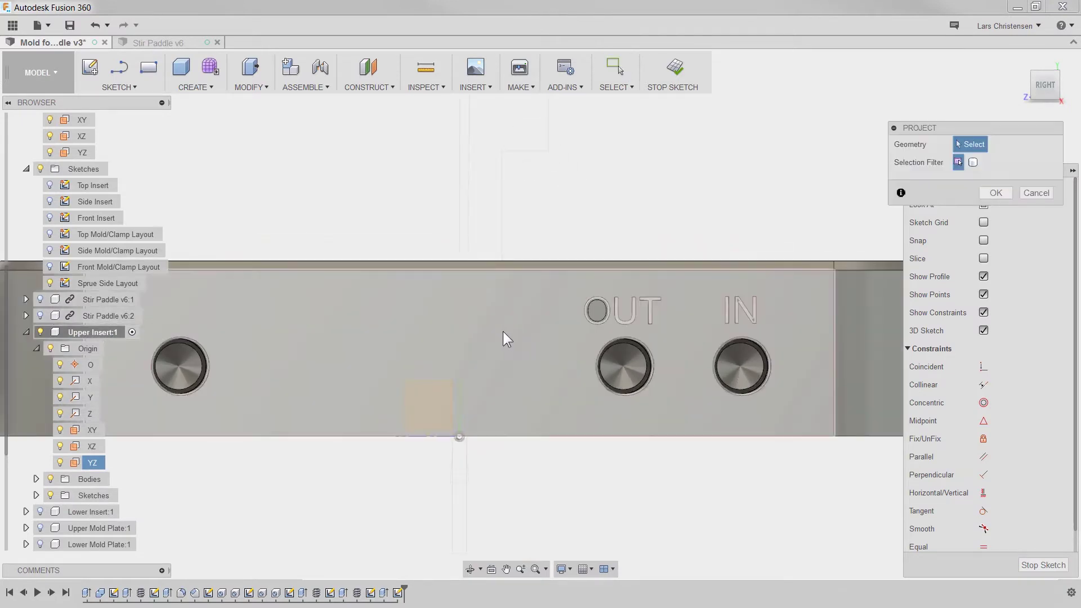
left_click(502, 332)
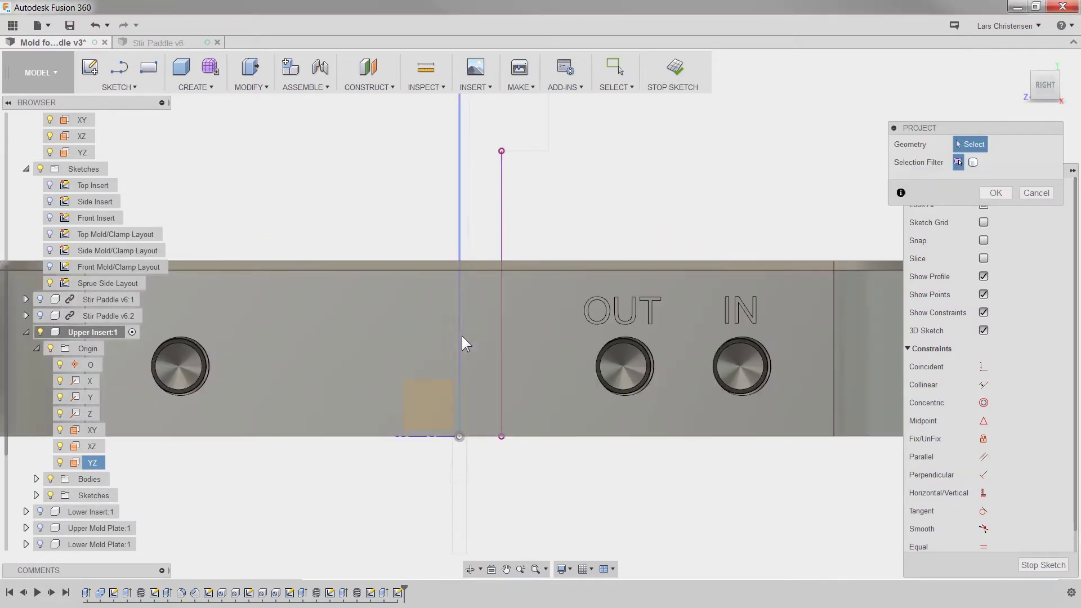
left_click(458, 336)
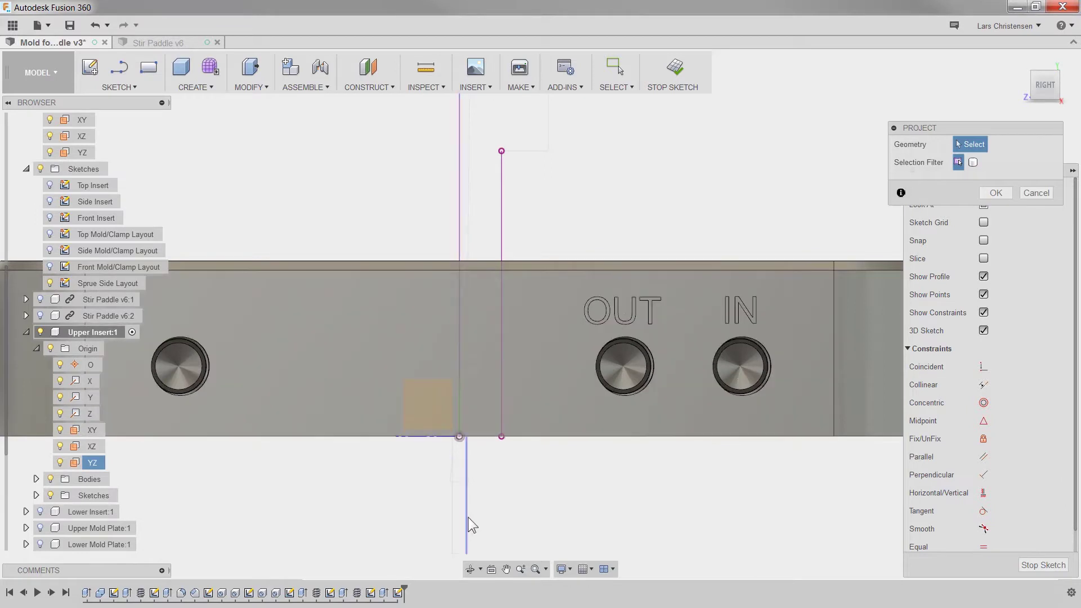
key("Return")
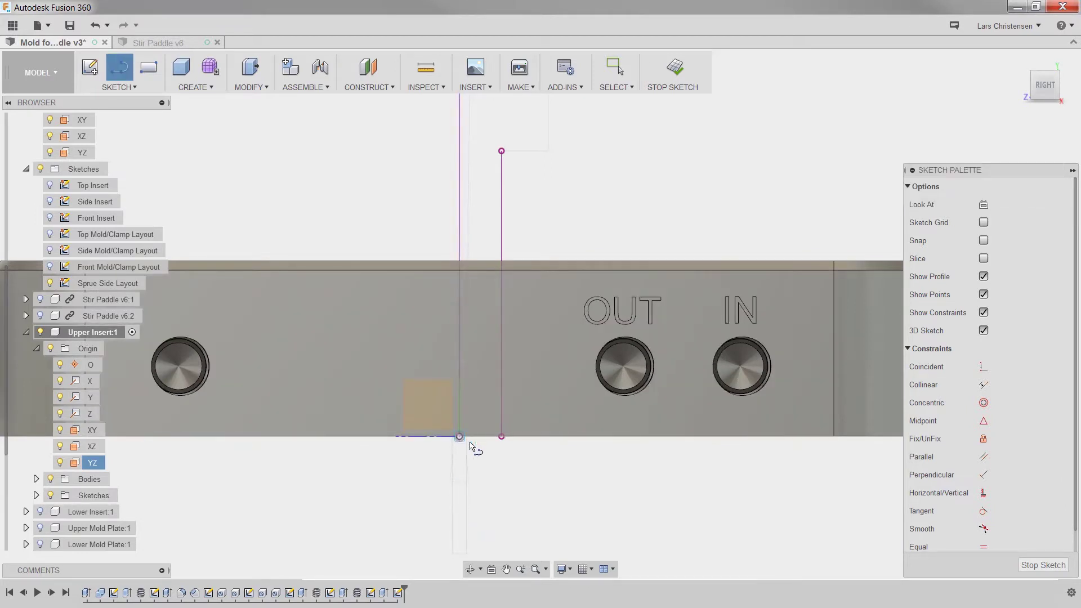
Close the sprue profile with horizontal lines between the projected verticals along the Upper Insert's bottom and top edges
left_click(459, 437)
left_click(502, 437)
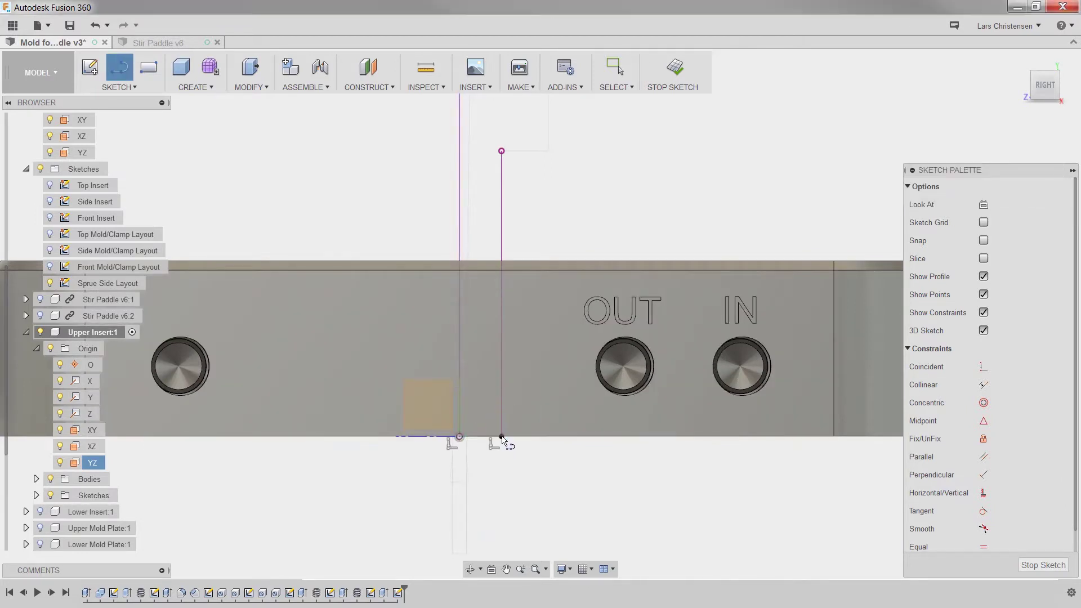
left_click(501, 262)
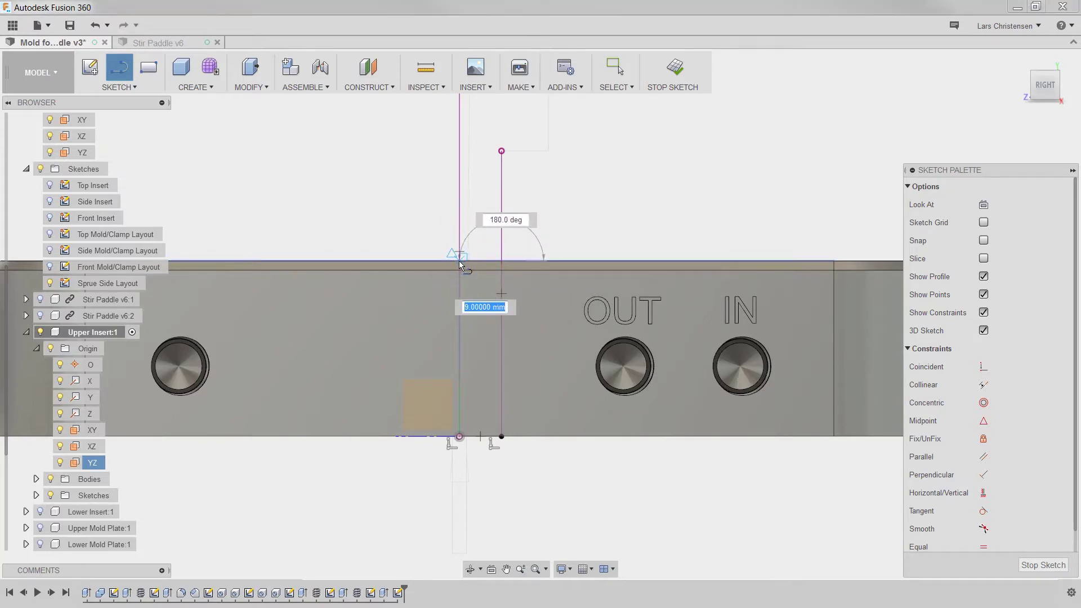
left_click(458, 261)
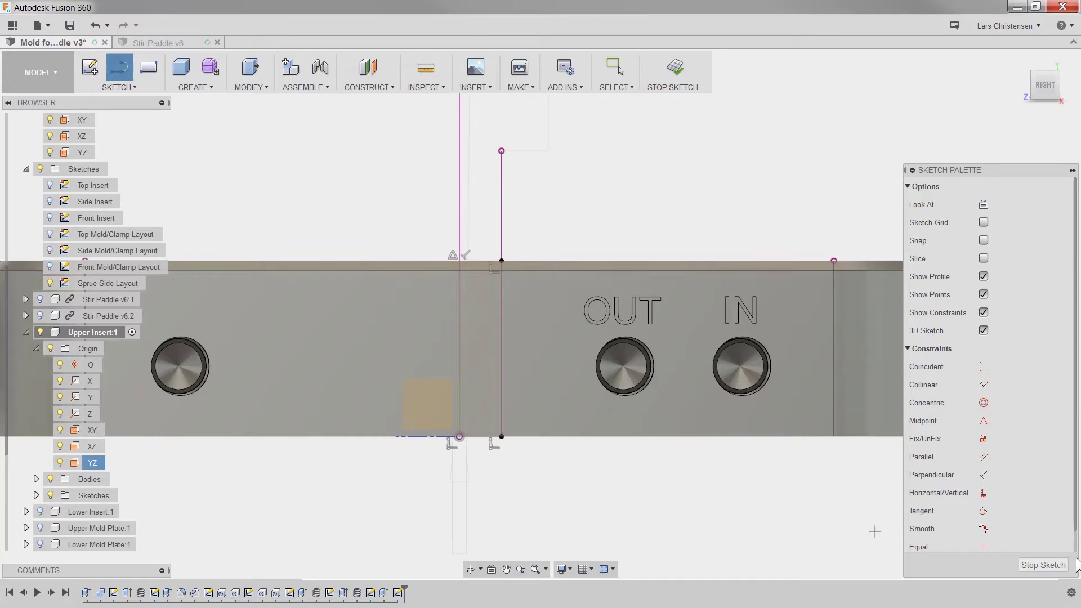
Revolve the closed sprue profile 360 degrees about the vertical centre line as a cut through the Upper Insert body
left_click(197, 89)
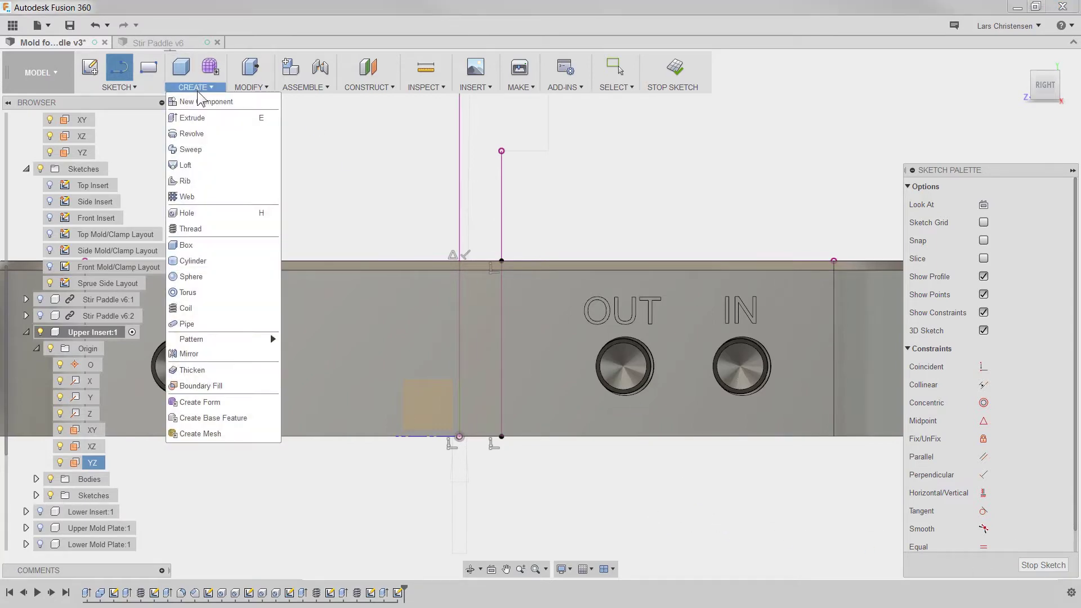
left_click(195, 135)
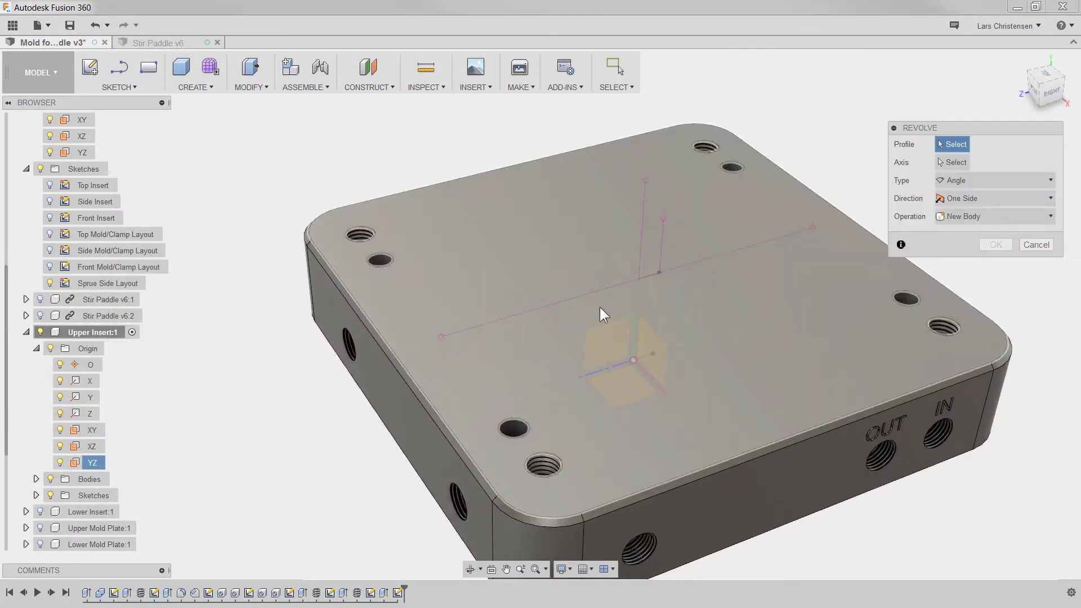
left_click(40, 333)
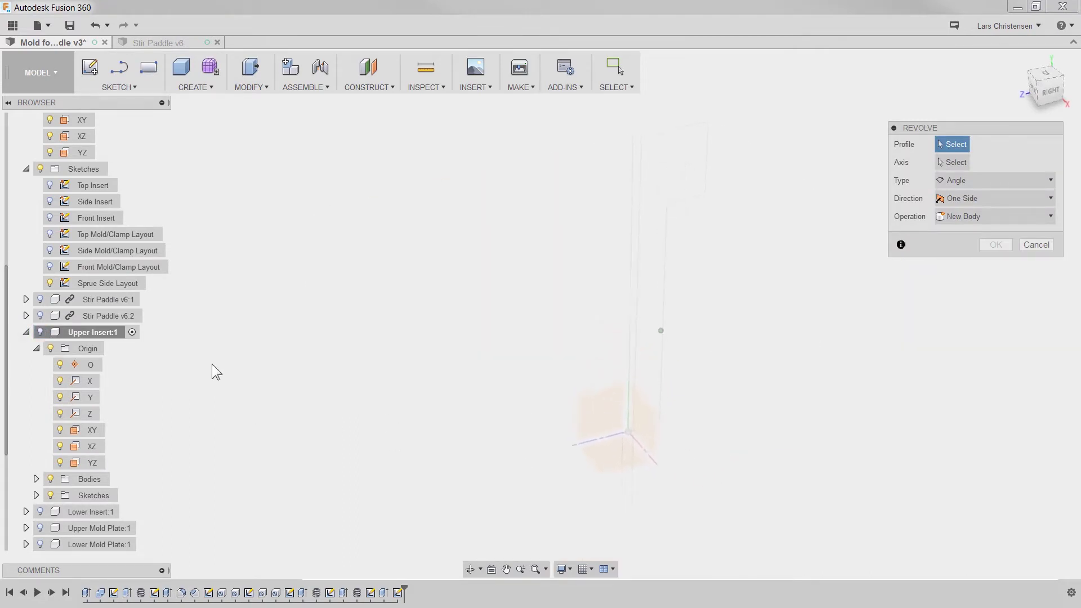
left_click(40, 333)
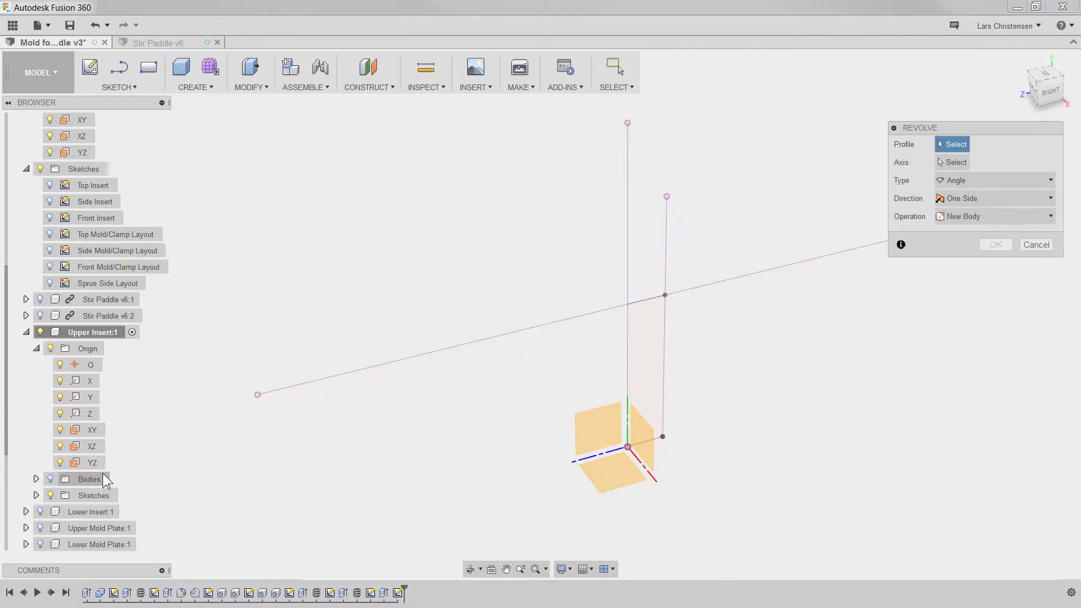
left_click(50, 479)
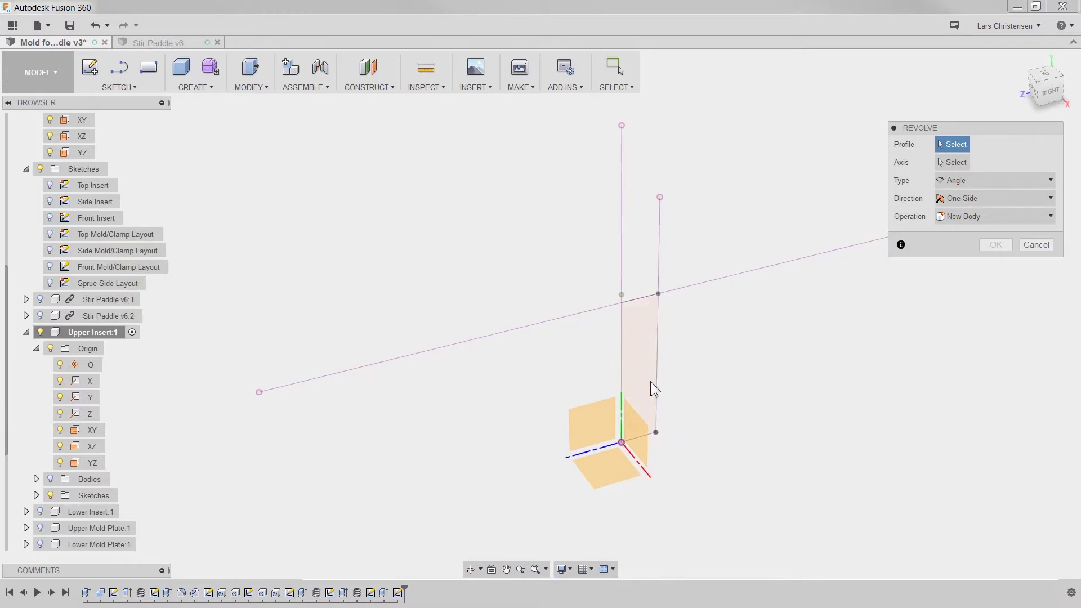
left_click(642, 355)
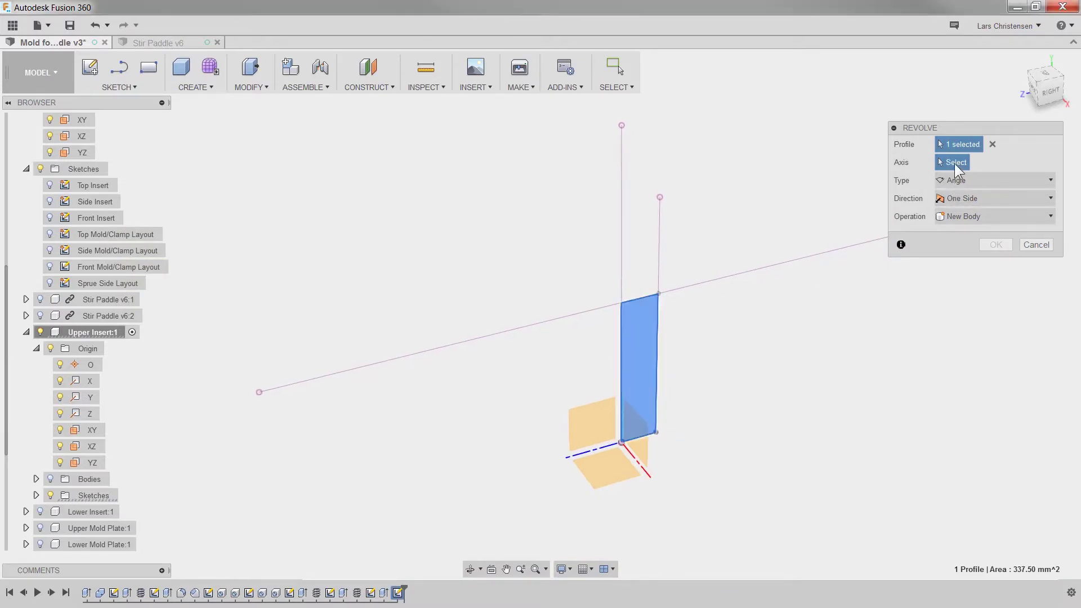
left_click(621, 356)
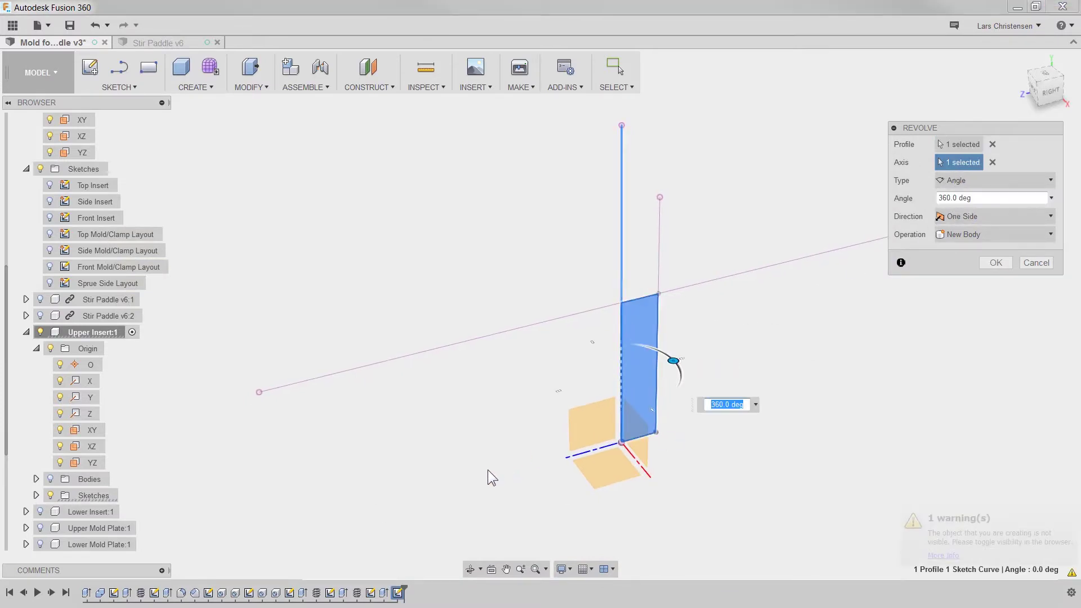
left_click(51, 479)
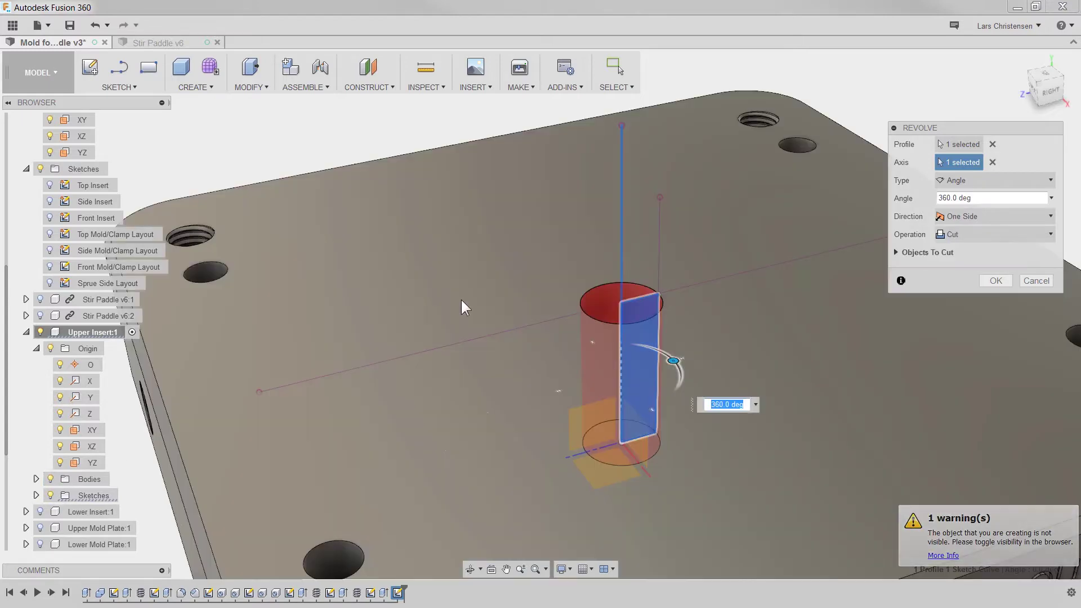
left_click(1004, 281)
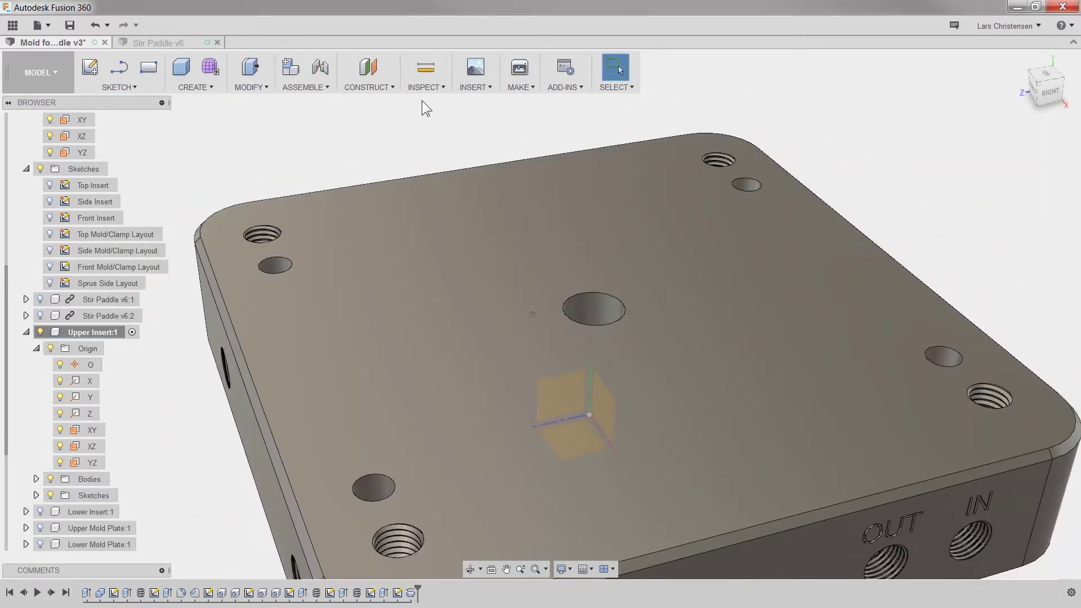
Measure the top edge of the new centre hole in the Upper Insert
left_click(425, 68)
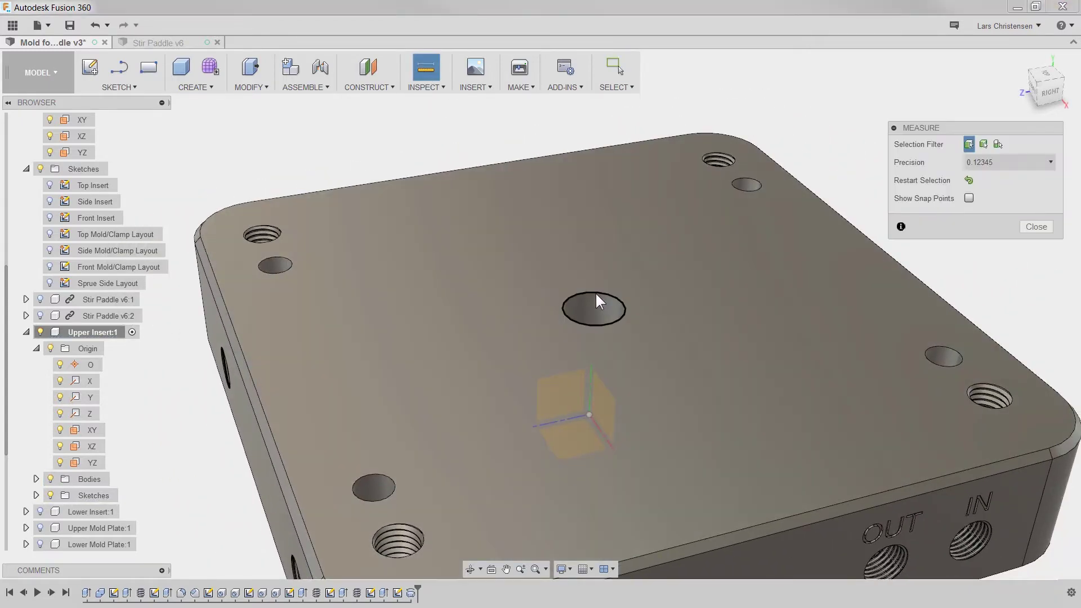
left_click(596, 294)
left_click(1008, 331)
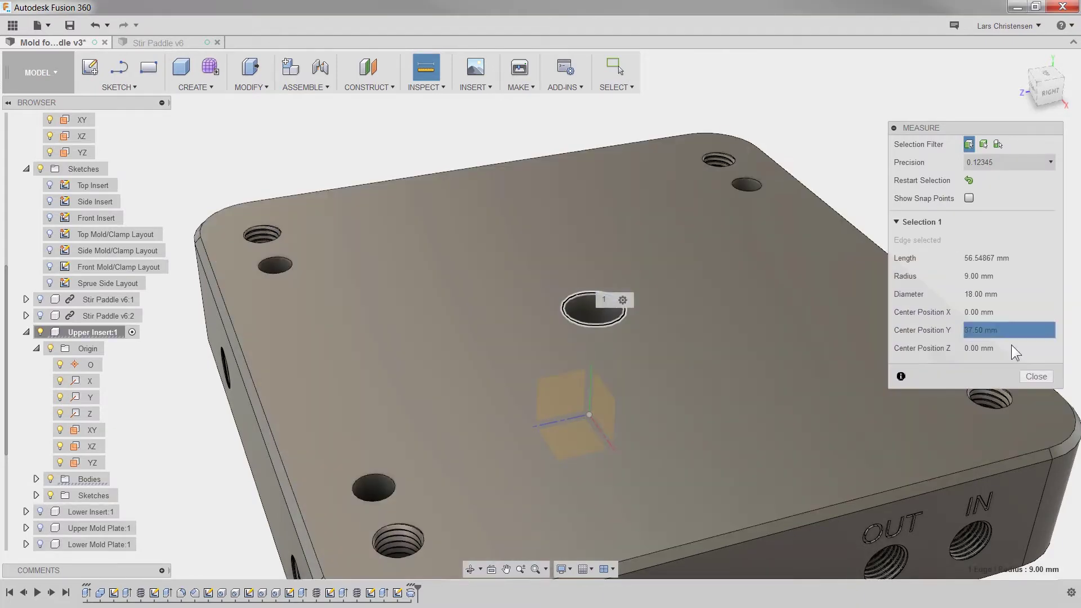
left_click(1036, 376)
Hide the Upper Insert, then show and activate the Upper Clamping Plate with the Sprue Side Layout sketch displayed
middle_click_drag(998, 259, 577, 340, "shift")
scroll(772, 443, "down", 3)
scroll(735, 446, "up", 2)
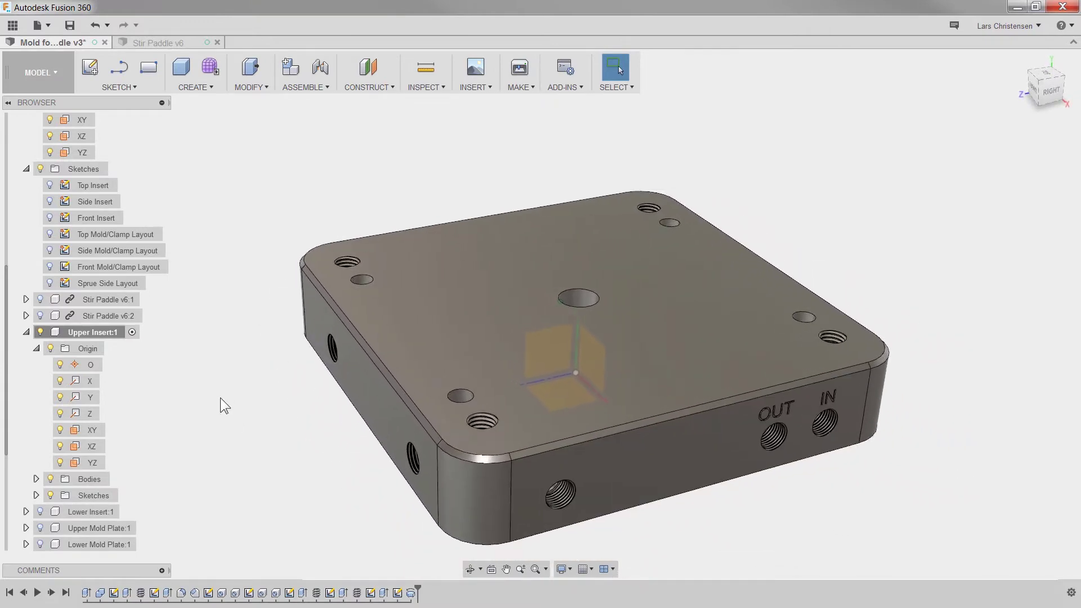
left_click(26, 333)
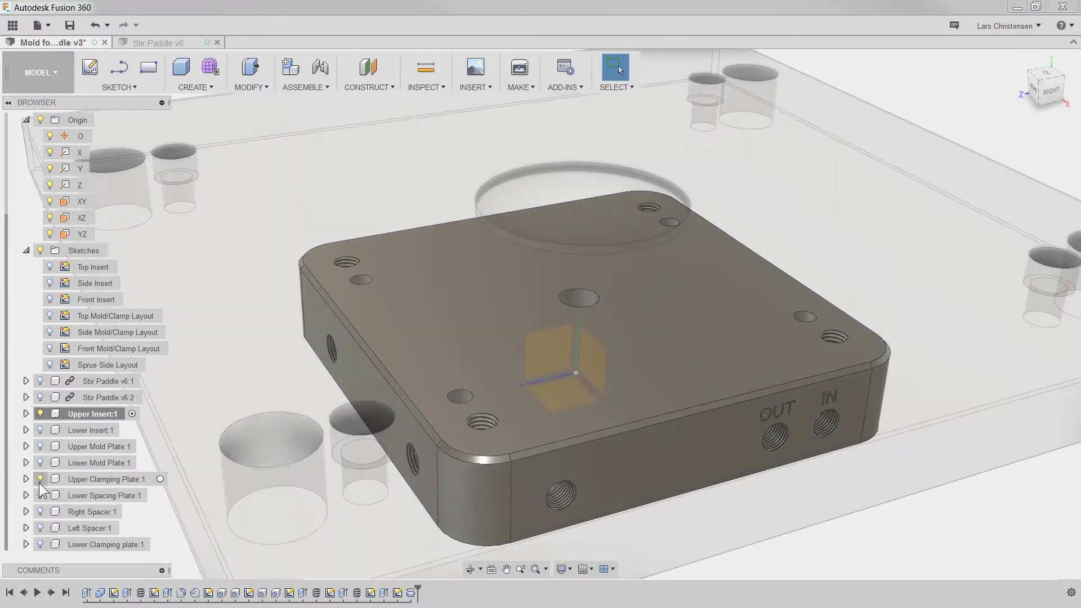
left_click(40, 478)
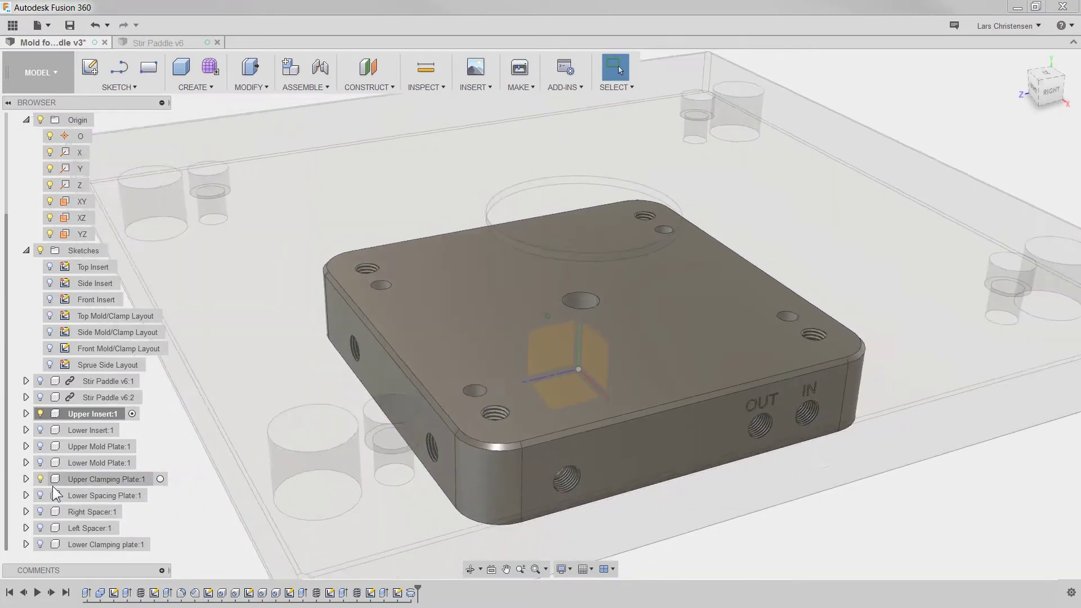
scroll(191, 445, "up", 3)
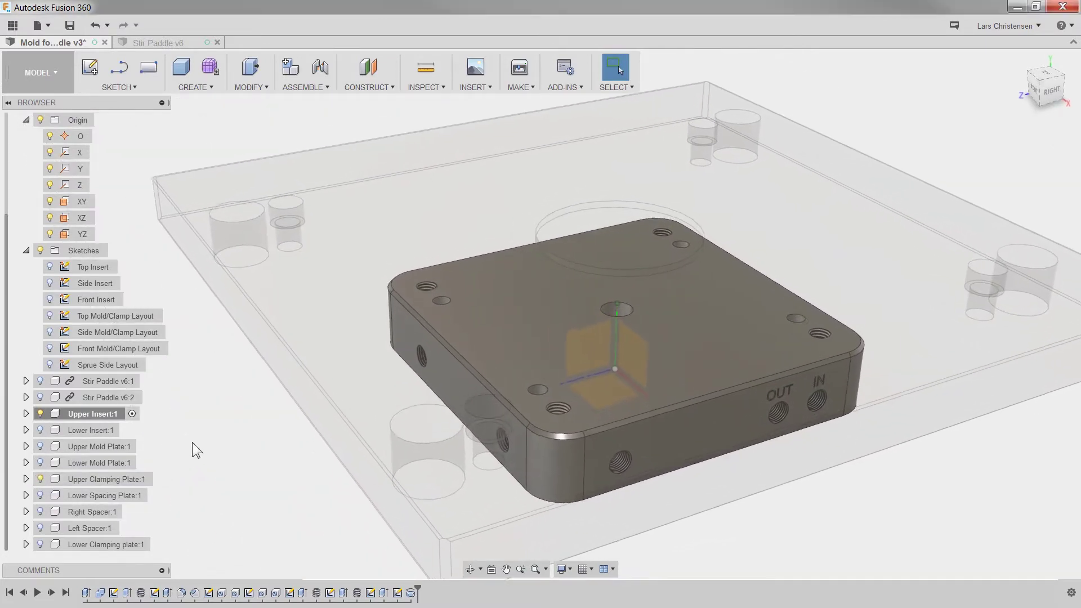
left_click(39, 414)
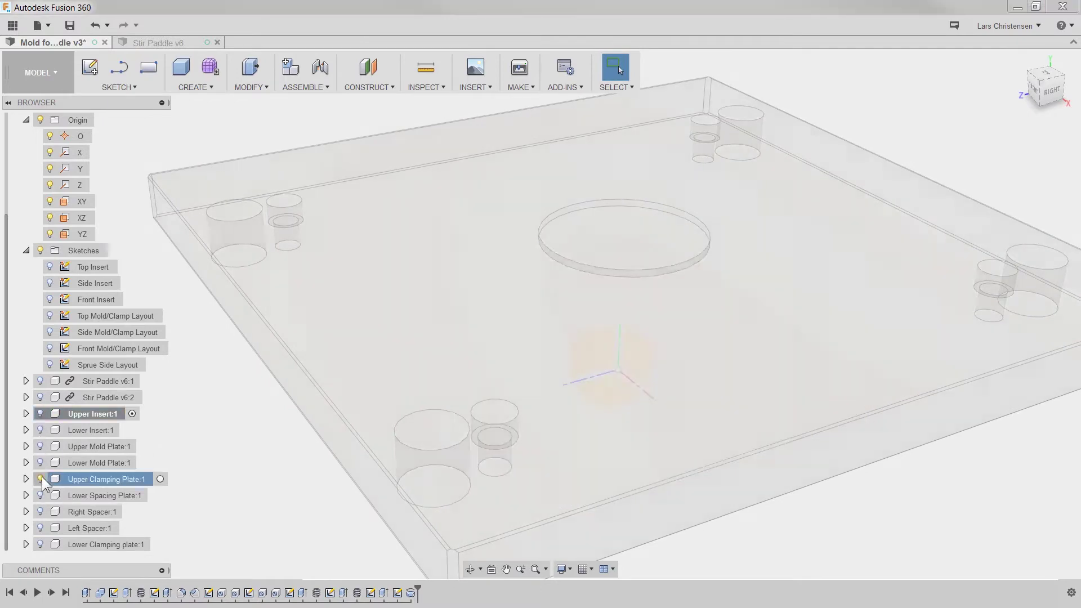
left_click(161, 479)
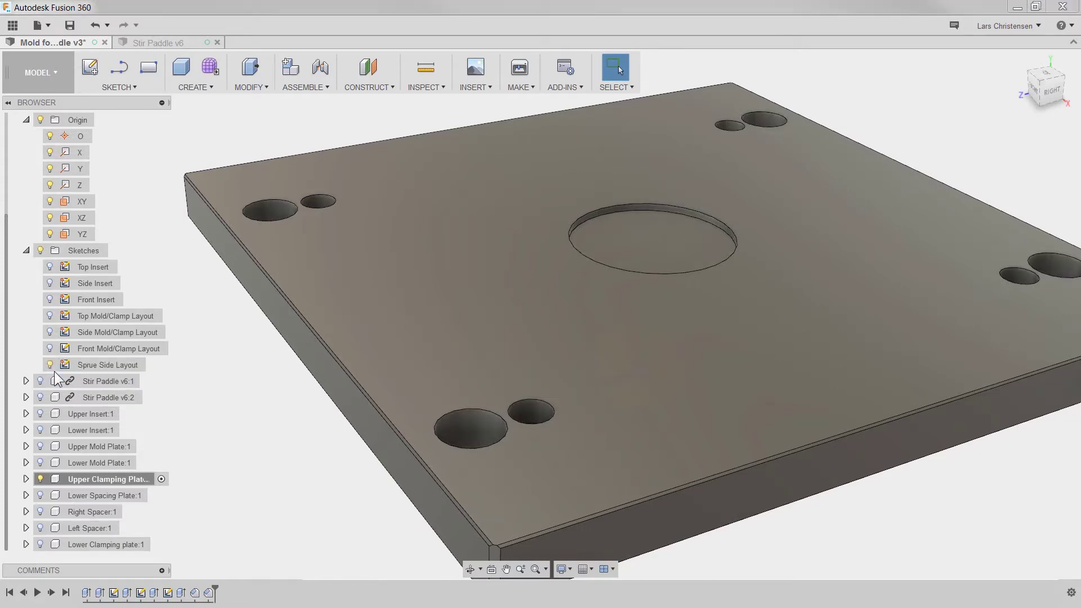
left_click(234, 410)
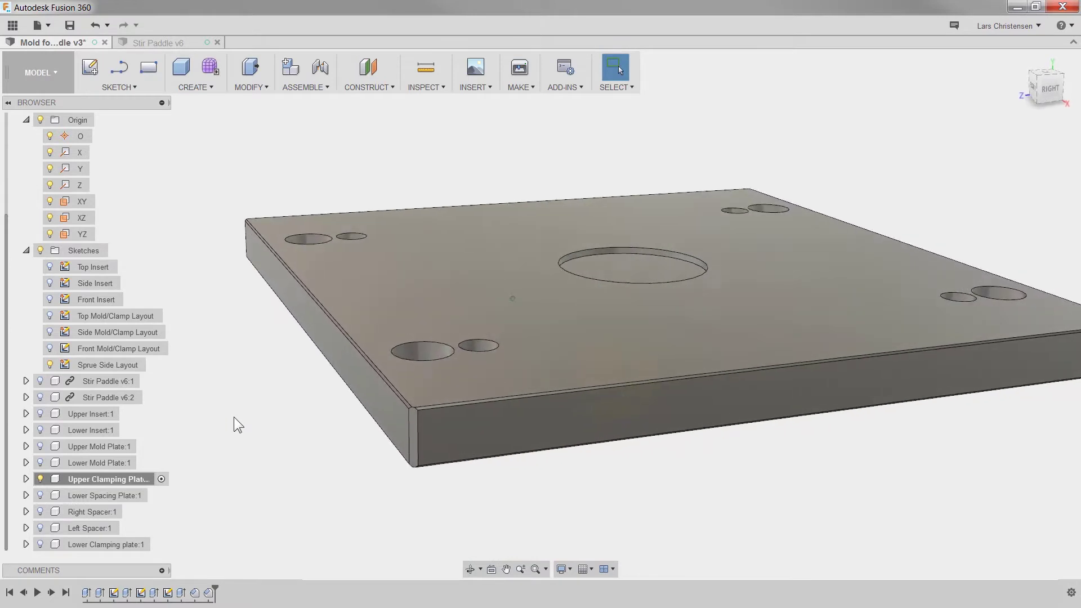
Start a new sketch on the Upper Clamping Plate's origin YZ plane
left_click(26, 478)
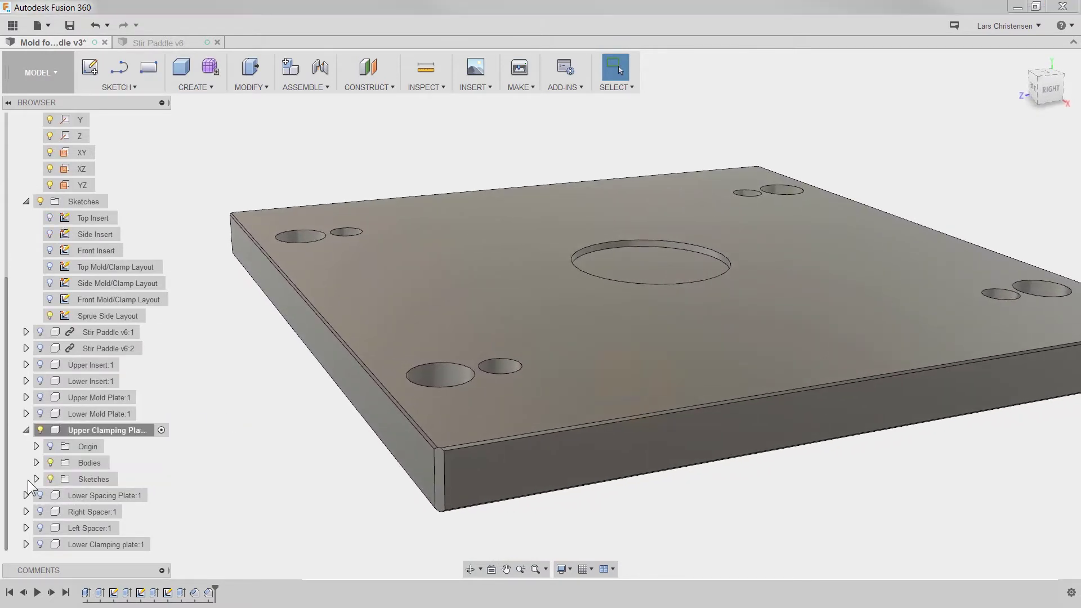
left_click(36, 447)
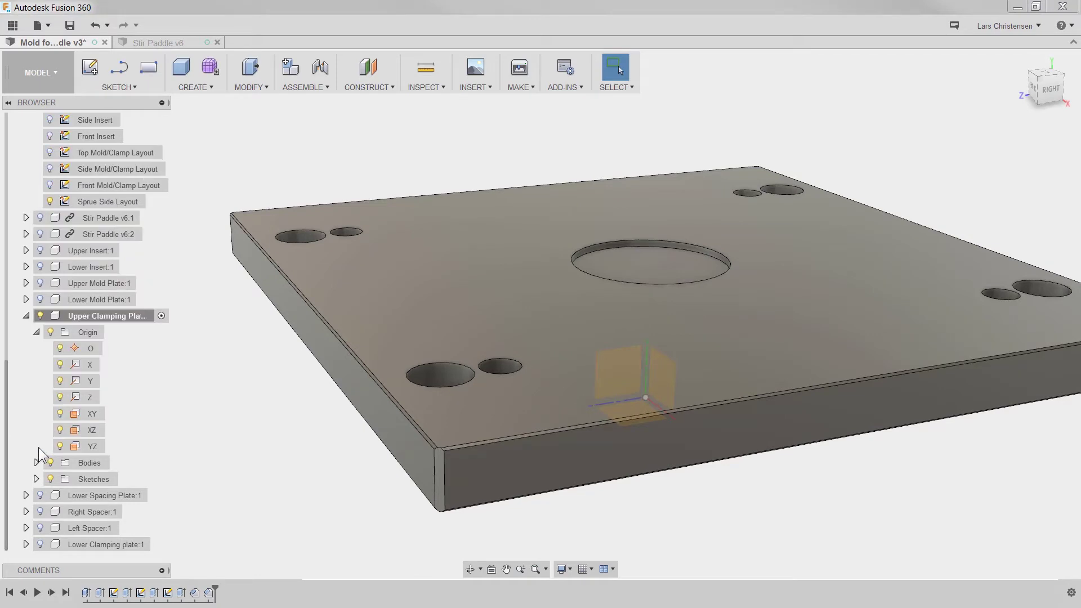
right_click(89, 450)
left_click(121, 459)
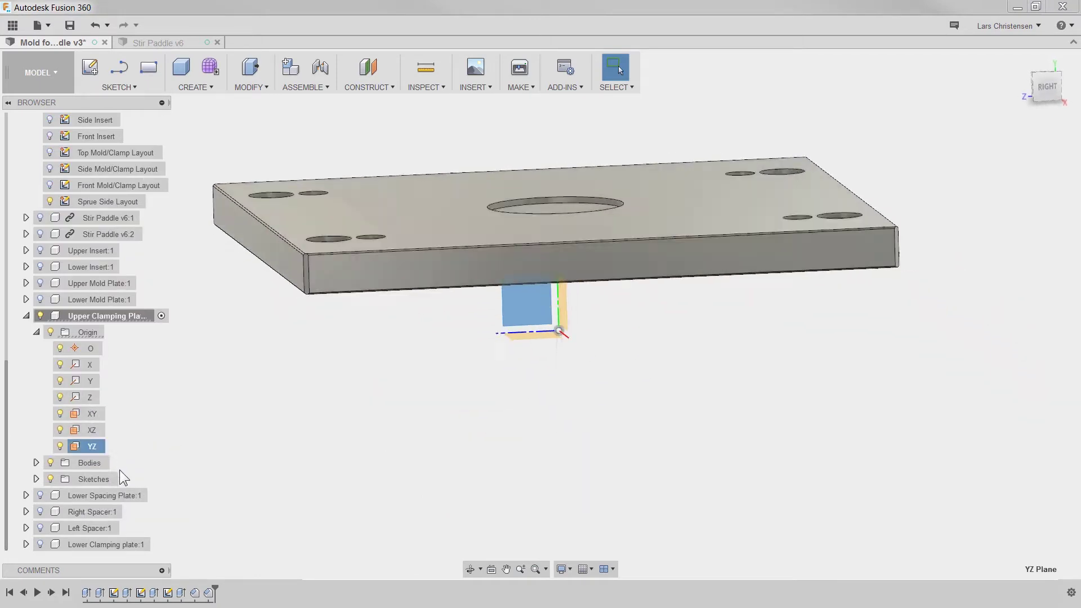
scroll(580, 158, "up", 2)
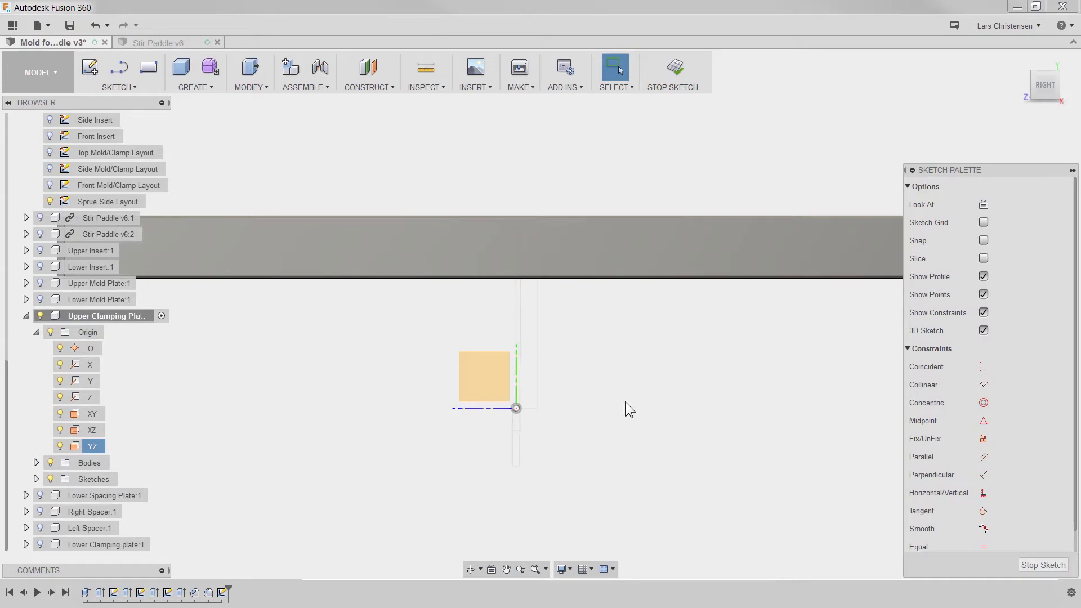
Project the sprue layout's outer stem line, head outline, vertical centre line and bottom line into the clamping plate sketch
key("p")
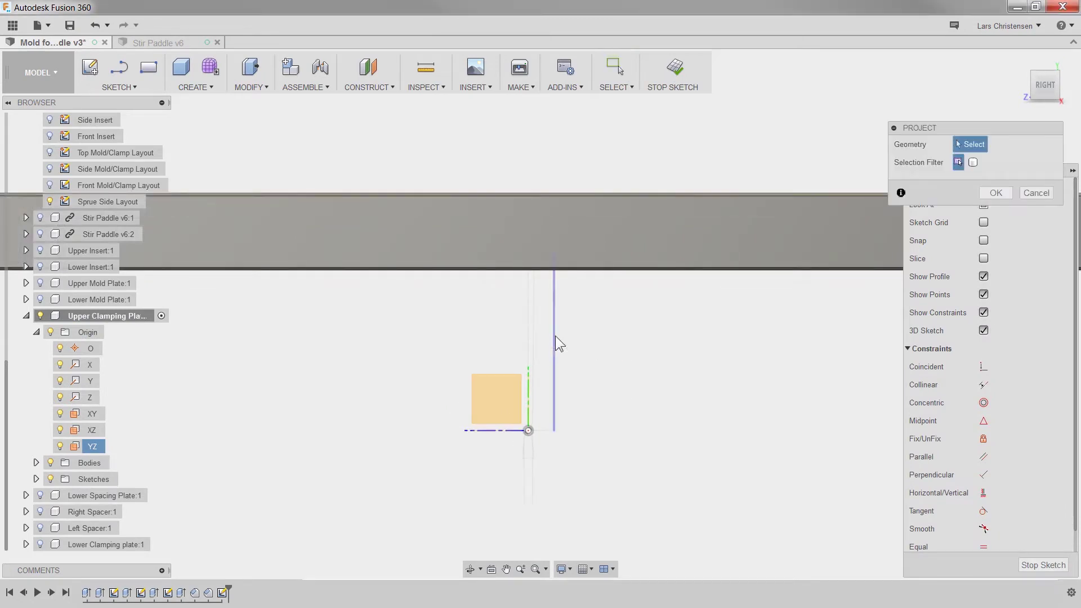
left_click(555, 338)
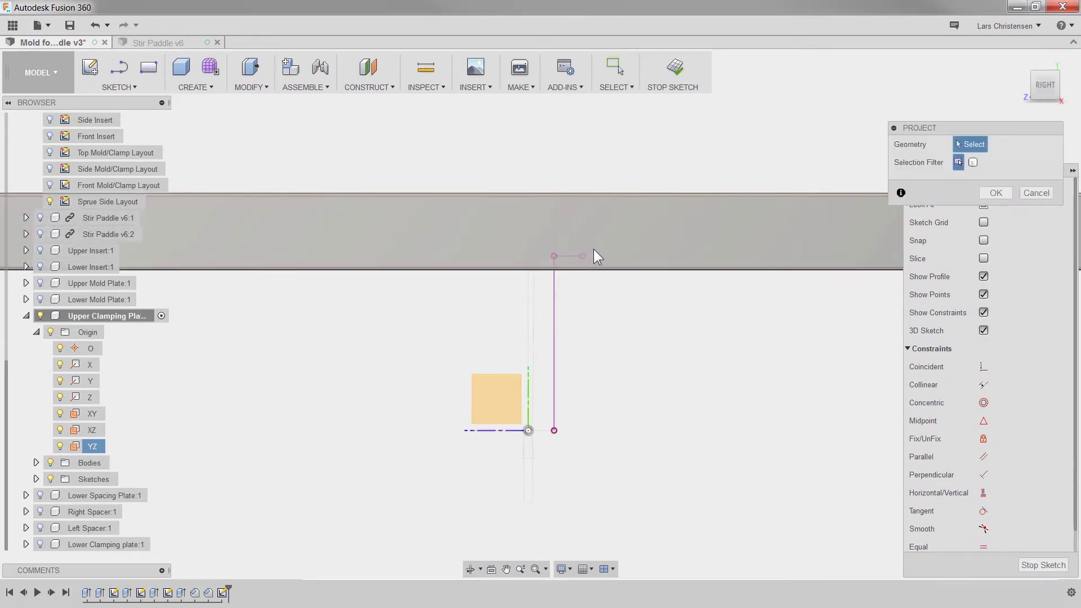
left_click(582, 242)
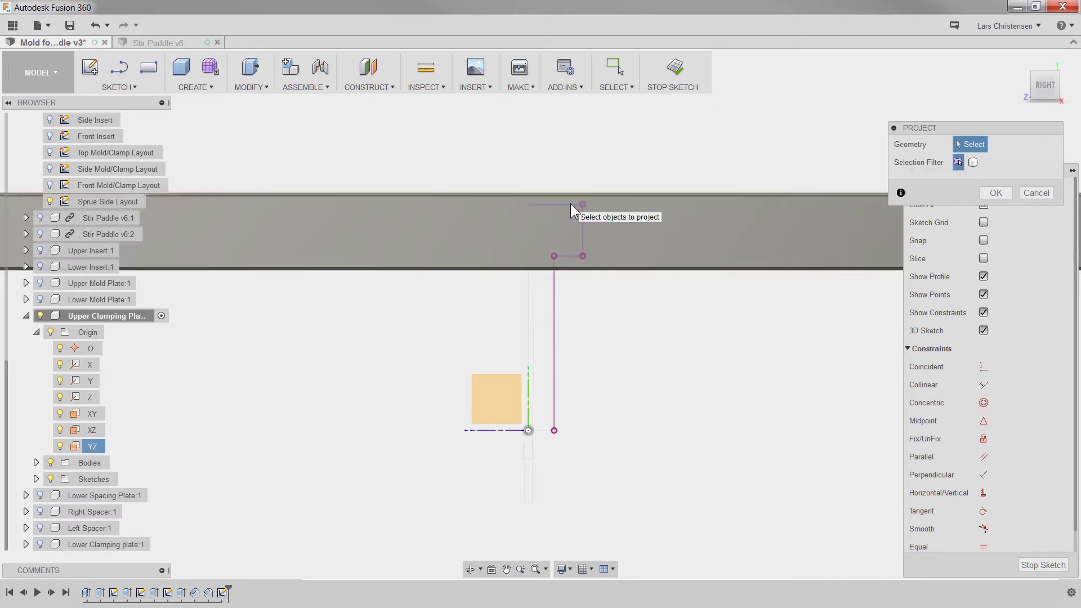
left_click(570, 203)
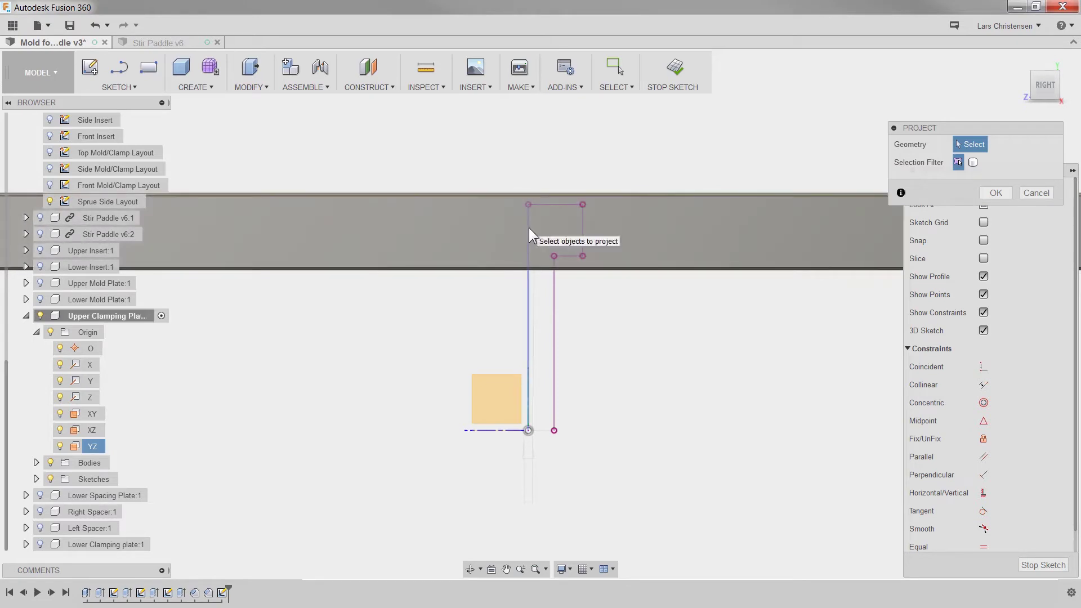
left_click(529, 227)
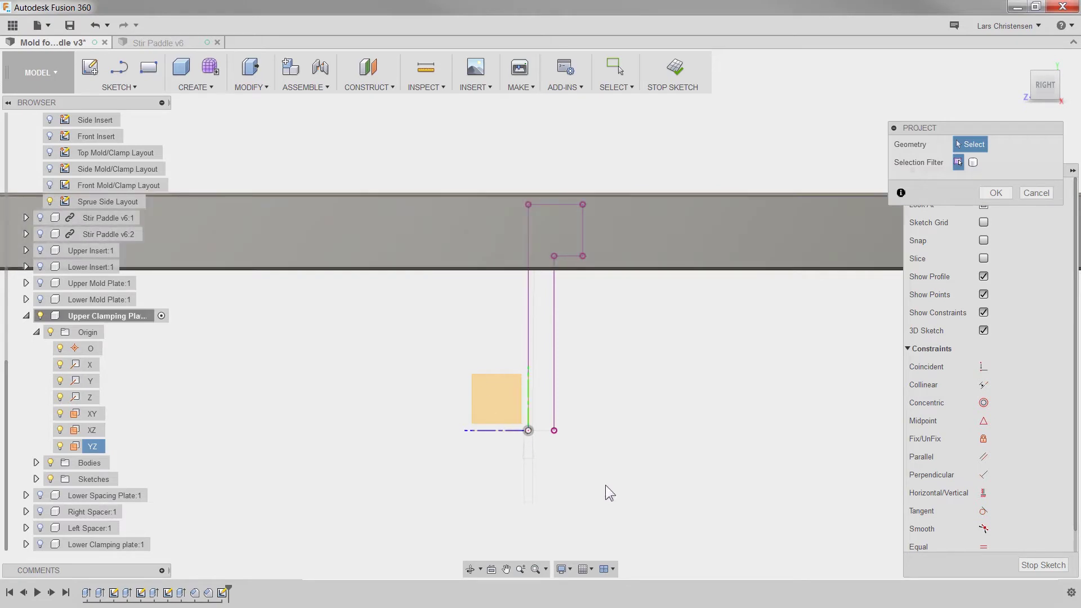
left_click(542, 432)
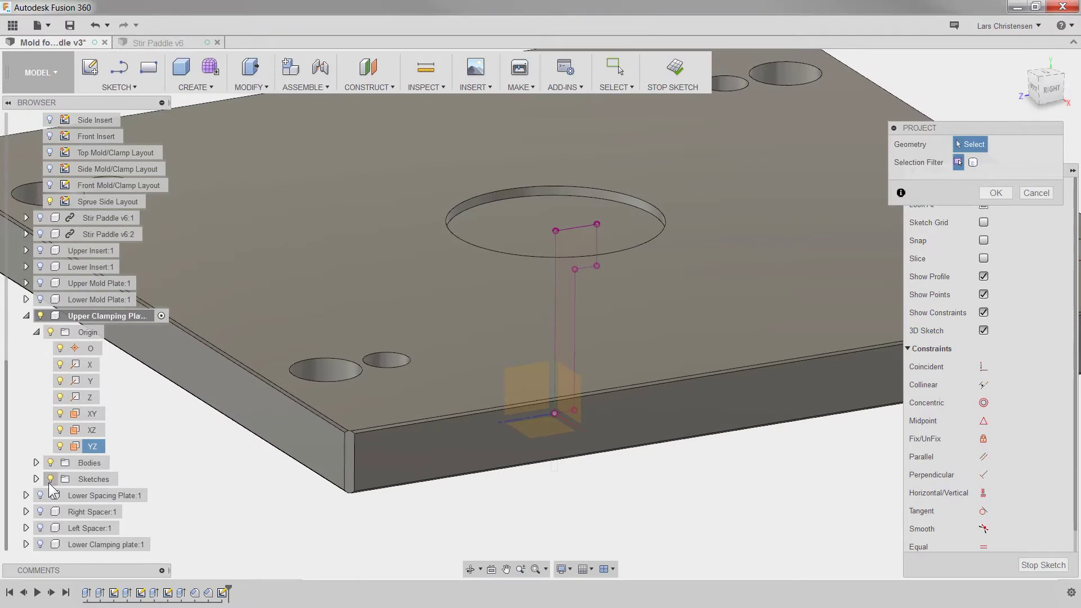
Temporarily hide the Upper Clamping Plate's body and revolve the projected sprue profile 360 degrees about its vertical centre line as a cut
left_click(37, 462)
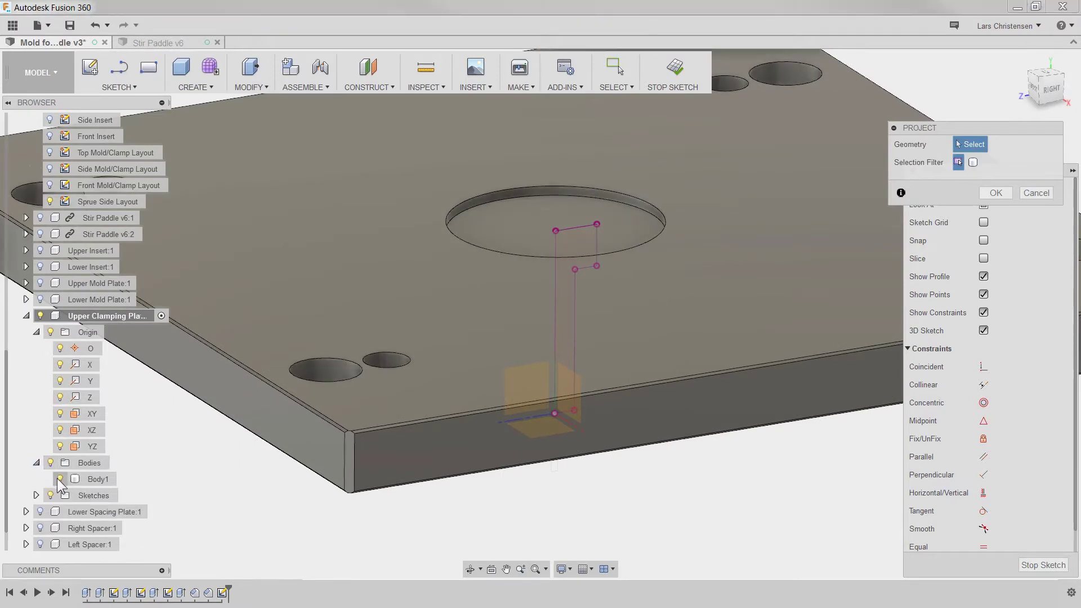
left_click(60, 479)
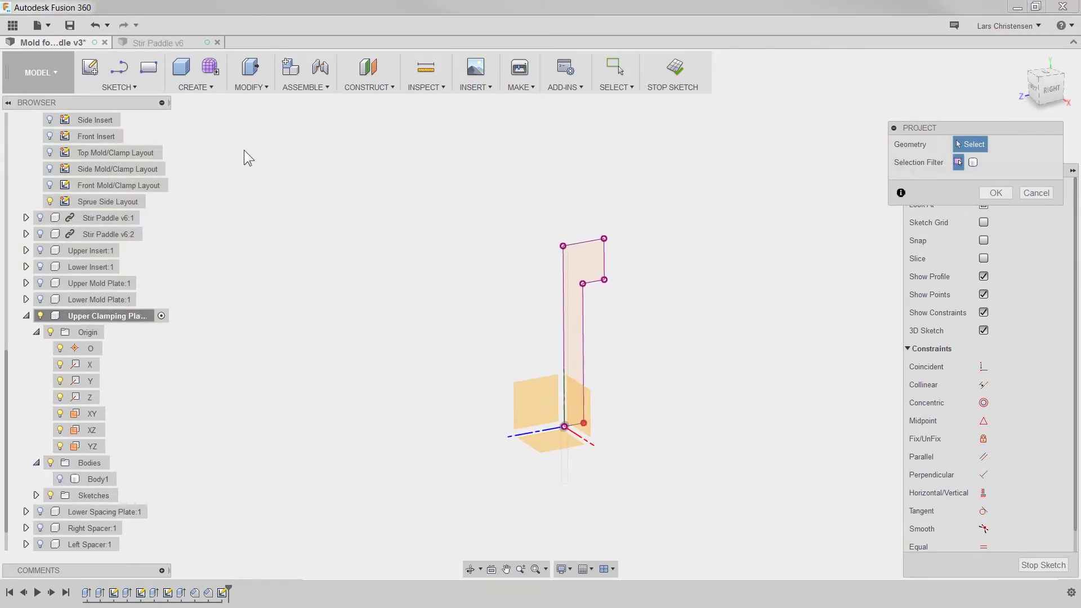
left_click(194, 88)
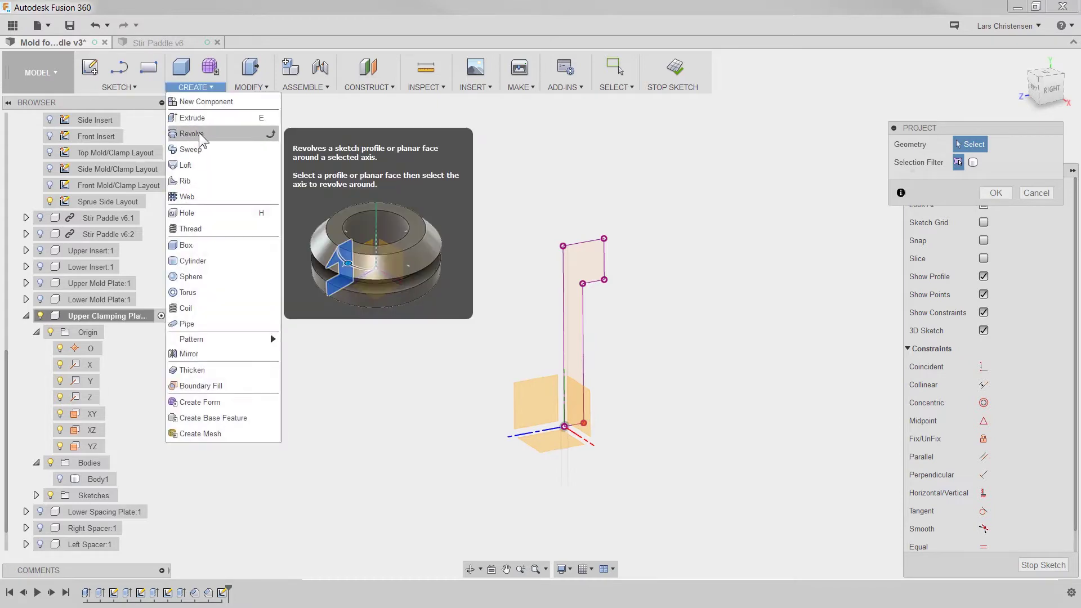
left_click(200, 135)
left_click(974, 217)
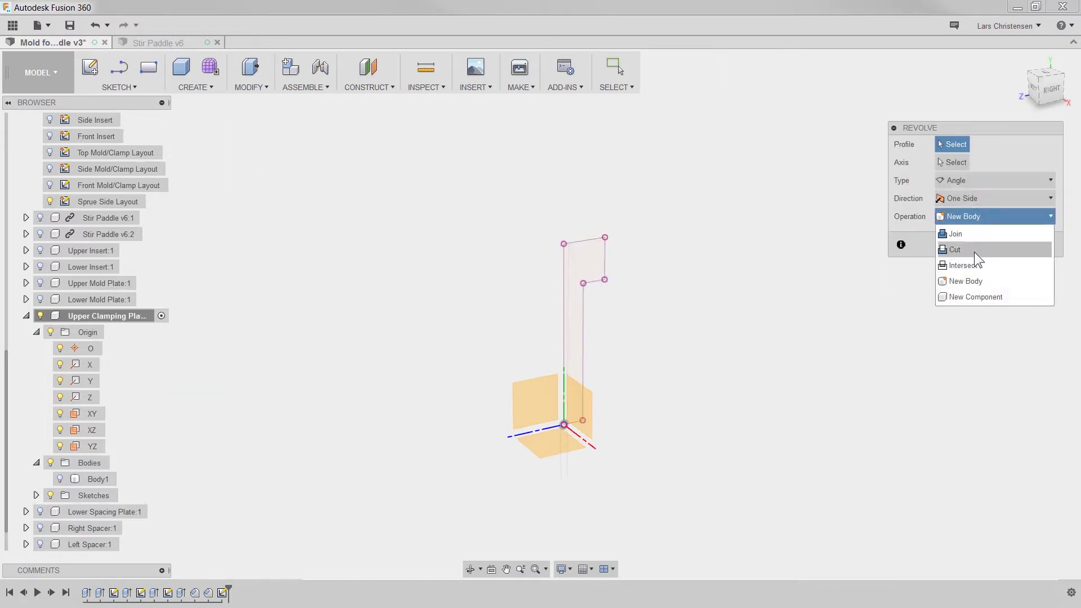
left_click(974, 251)
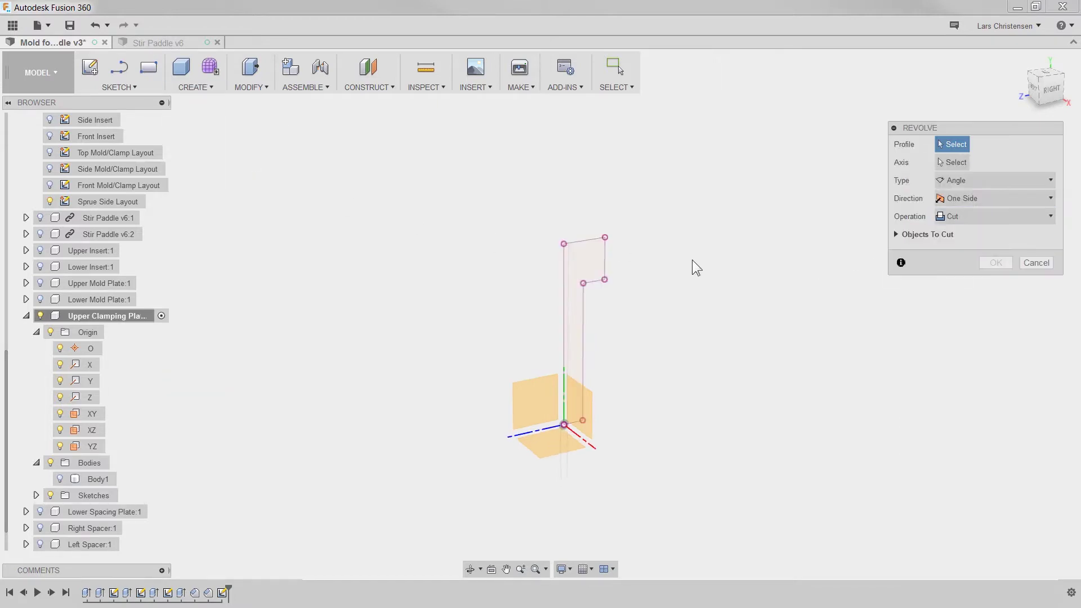
left_click(584, 265)
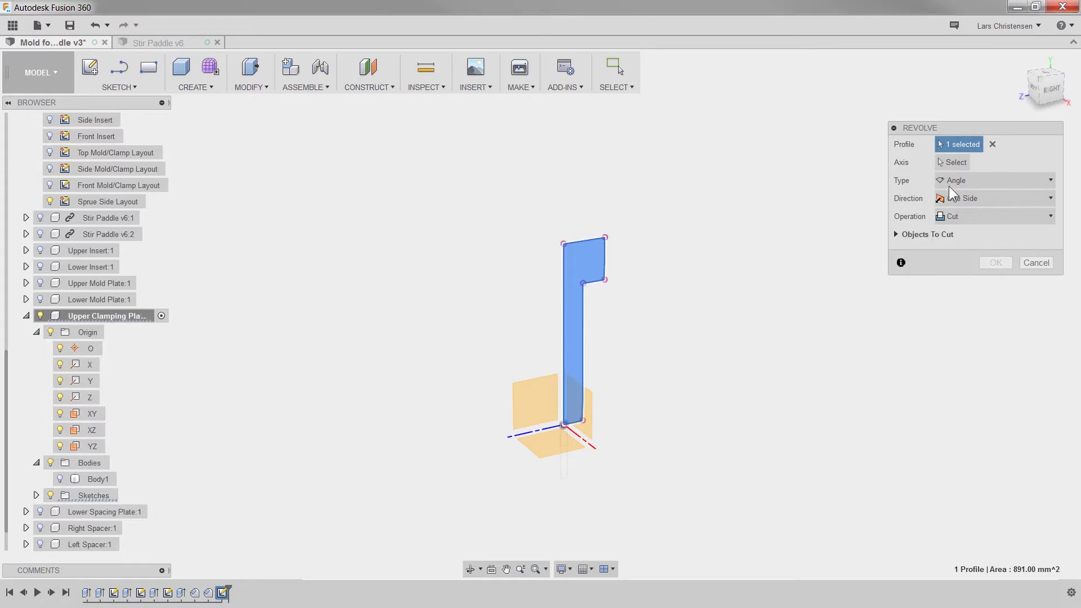
left_click(564, 309)
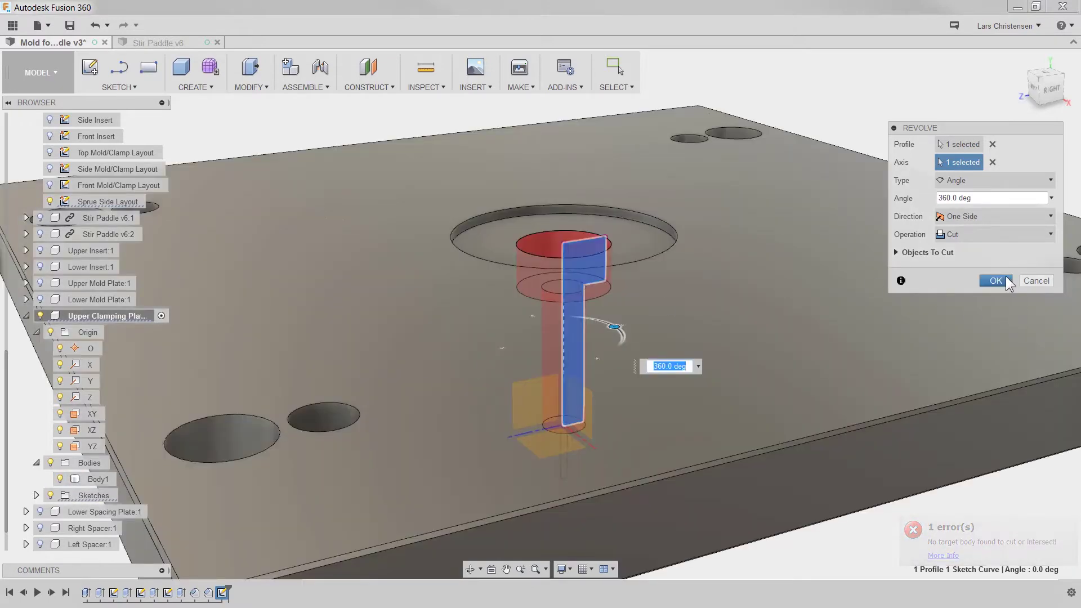
left_click(1003, 280)
Hide the Sprue Side Layout sketch and collapse the assembly's Sketches folder
middle_click_drag(942, 217, 823, 304, "shift")
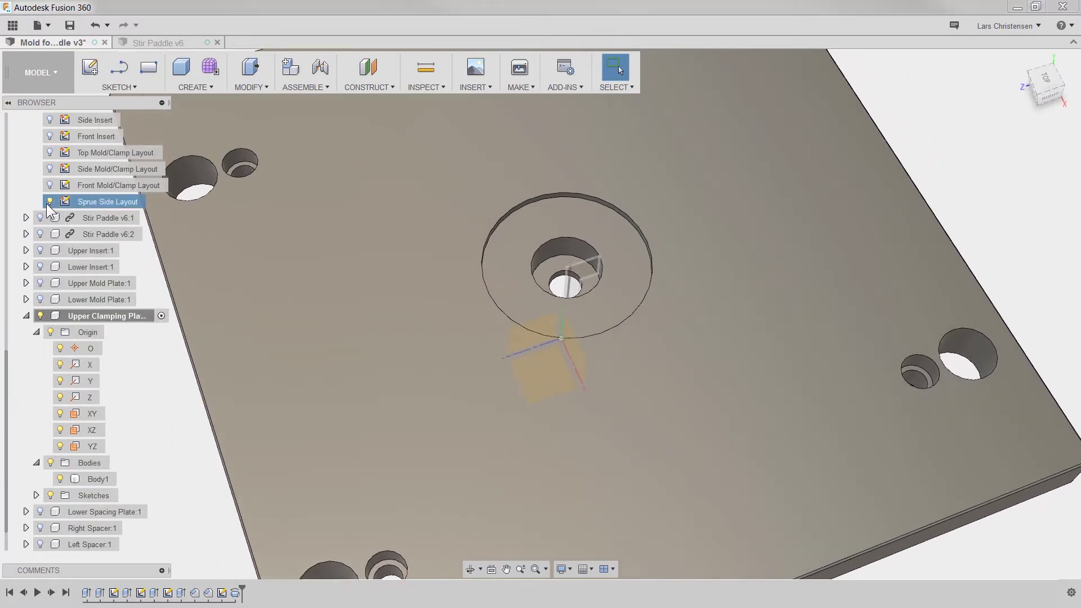
scroll(21, 419, "up", 3)
scroll(22, 420, "up", 3)
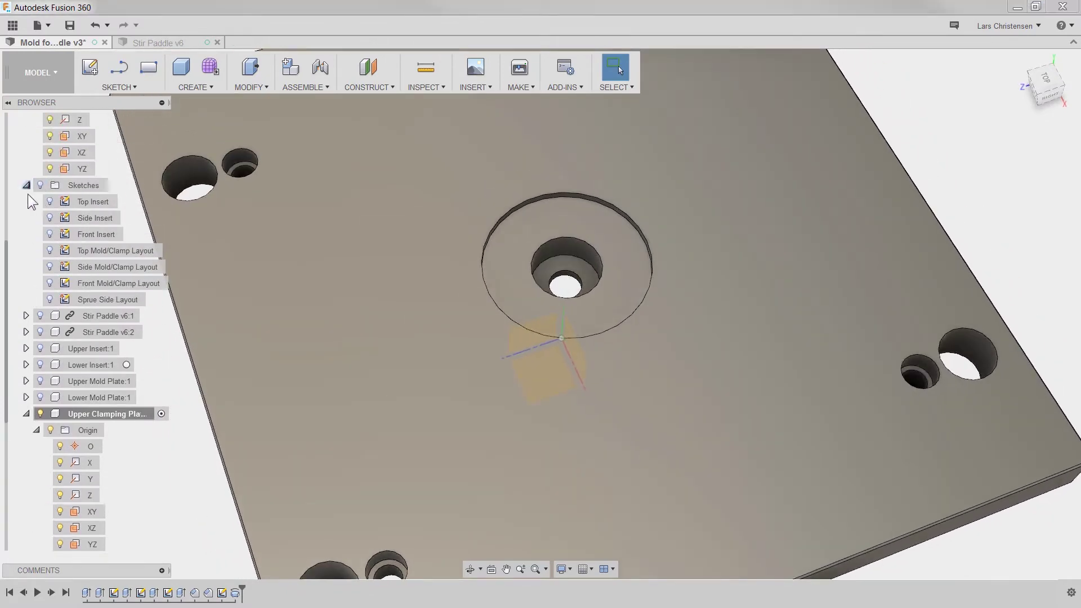
left_click(26, 186)
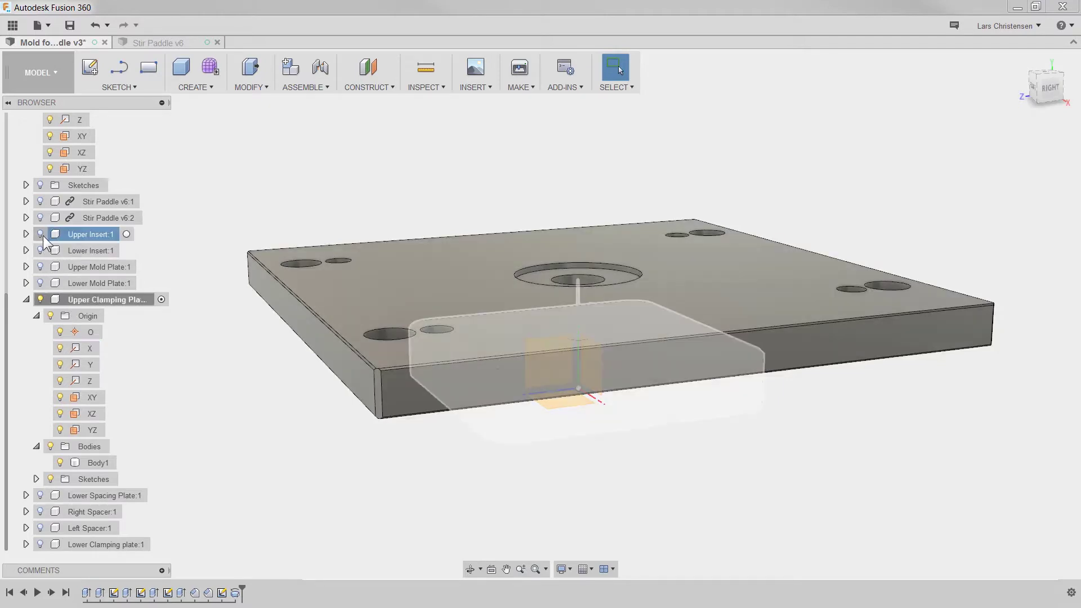
Show the Upper Insert and Upper Mold Plate beneath the clamping plate and activate the top-level Mold for paddle v3 component
left_click(42, 235)
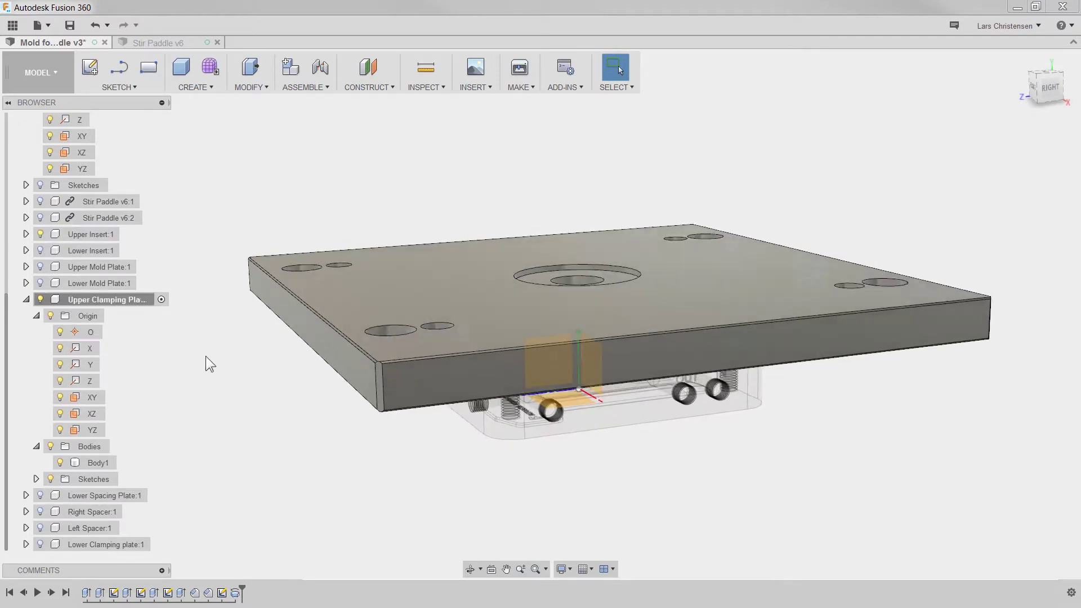
scroll(111, 290, "up", 3)
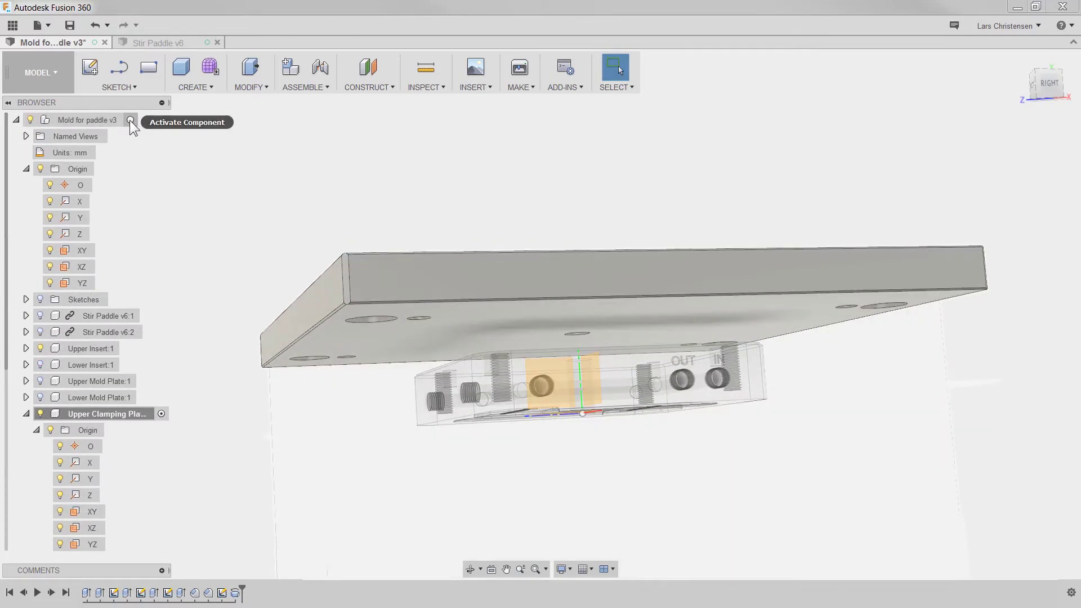
left_click(130, 120)
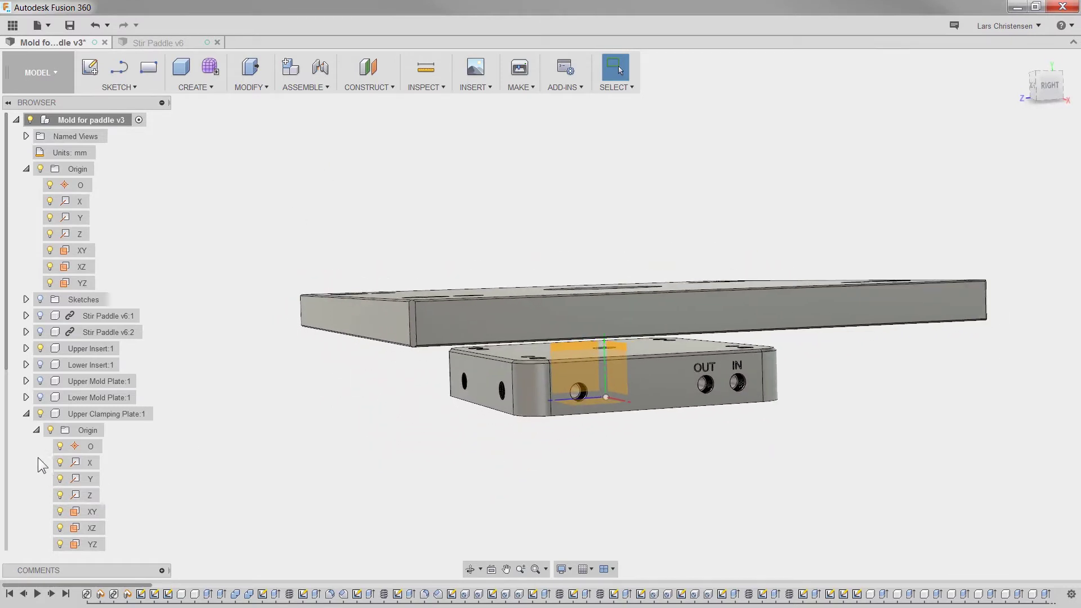
left_click(46, 437)
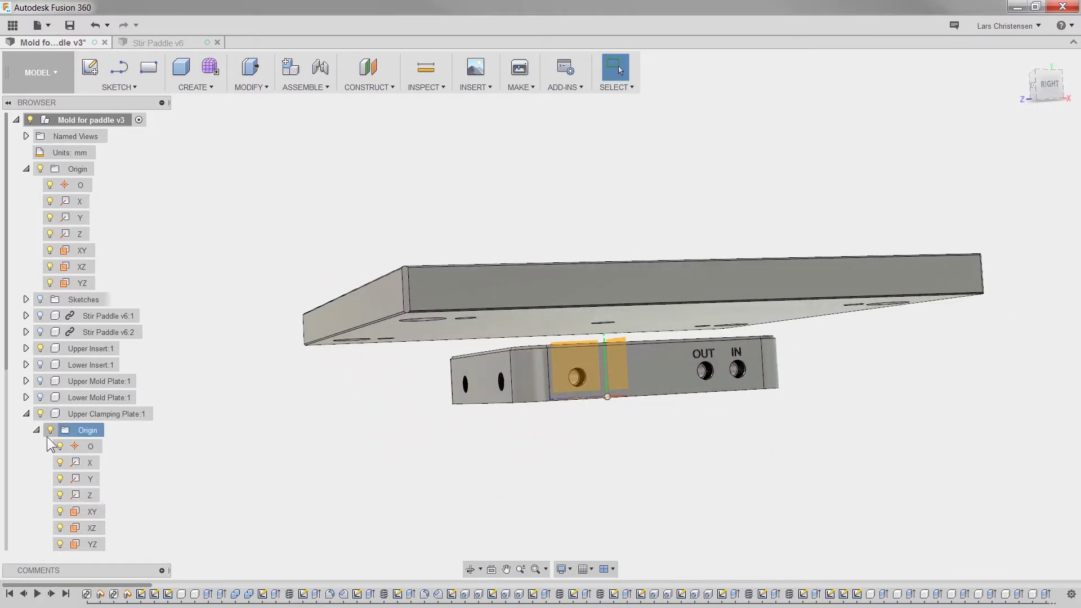
left_click(41, 381)
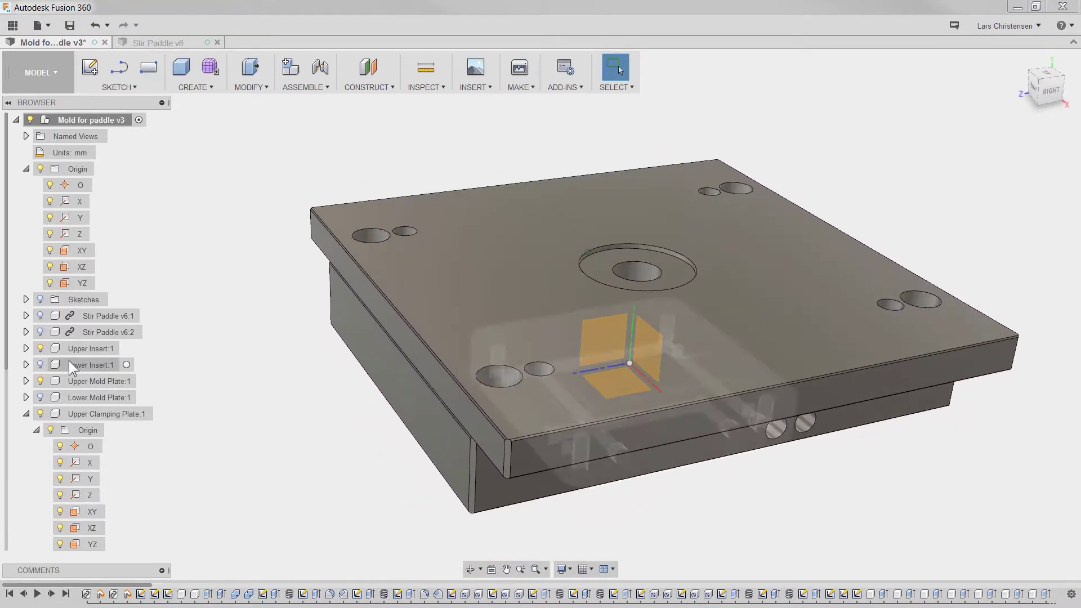
Activate the Upper Mold Plate and hide the Upper Clamping Plate and Upper Insert
left_click(27, 415)
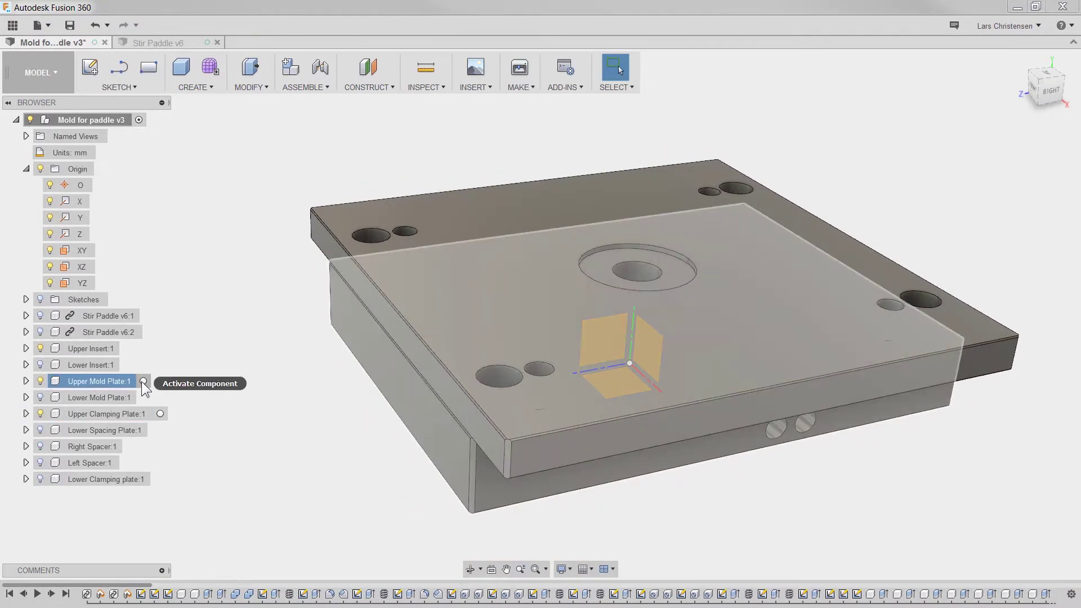
left_click(143, 382)
left_click(41, 414)
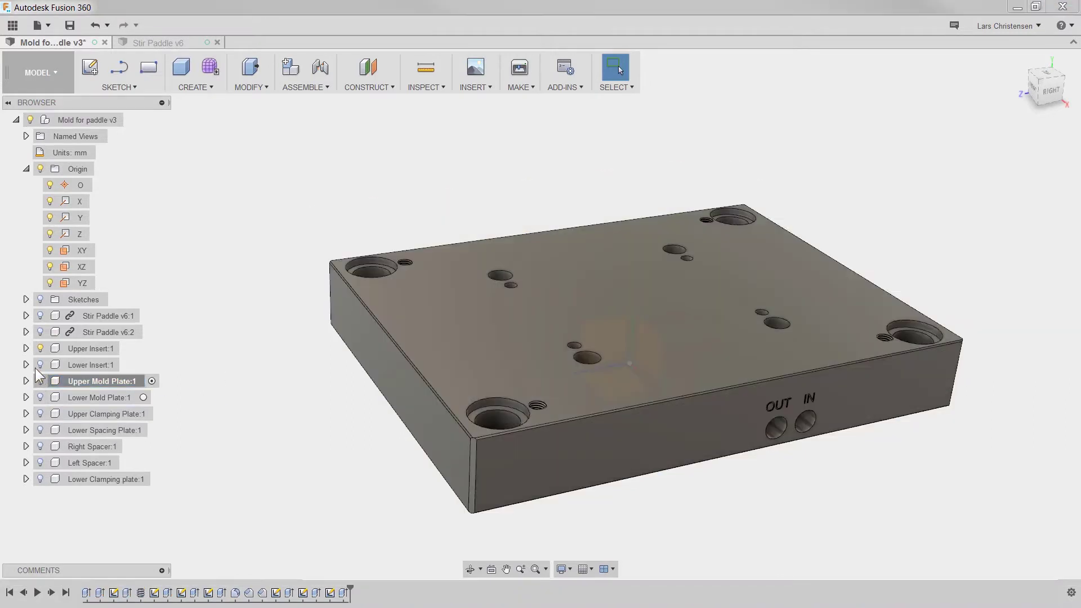
left_click(40, 348)
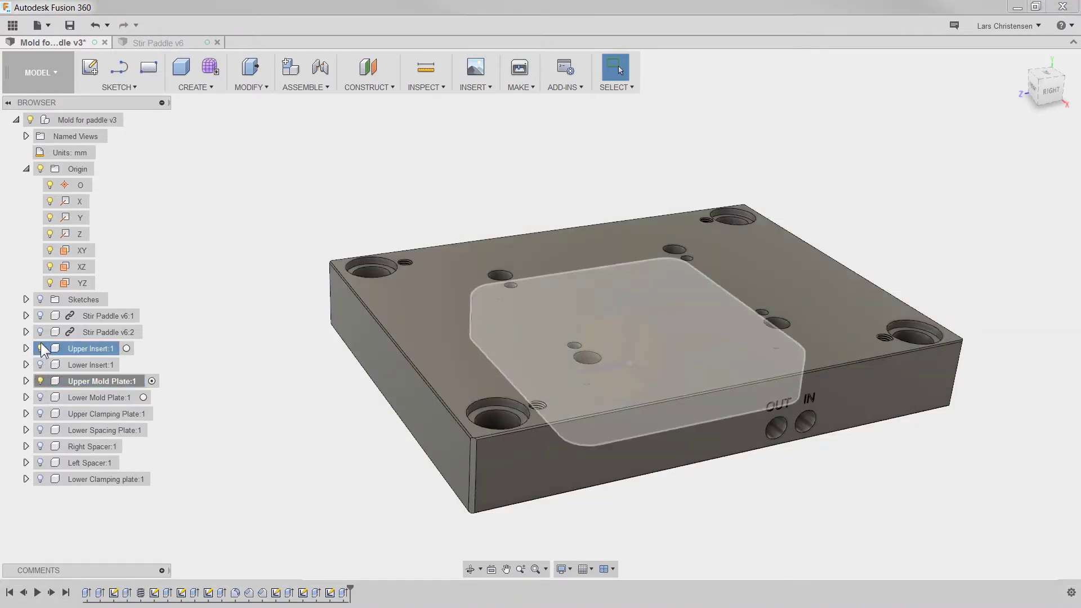
Display the Sprue Side Layout sketch together with the assembly's Sketches folder
left_click(25, 299)
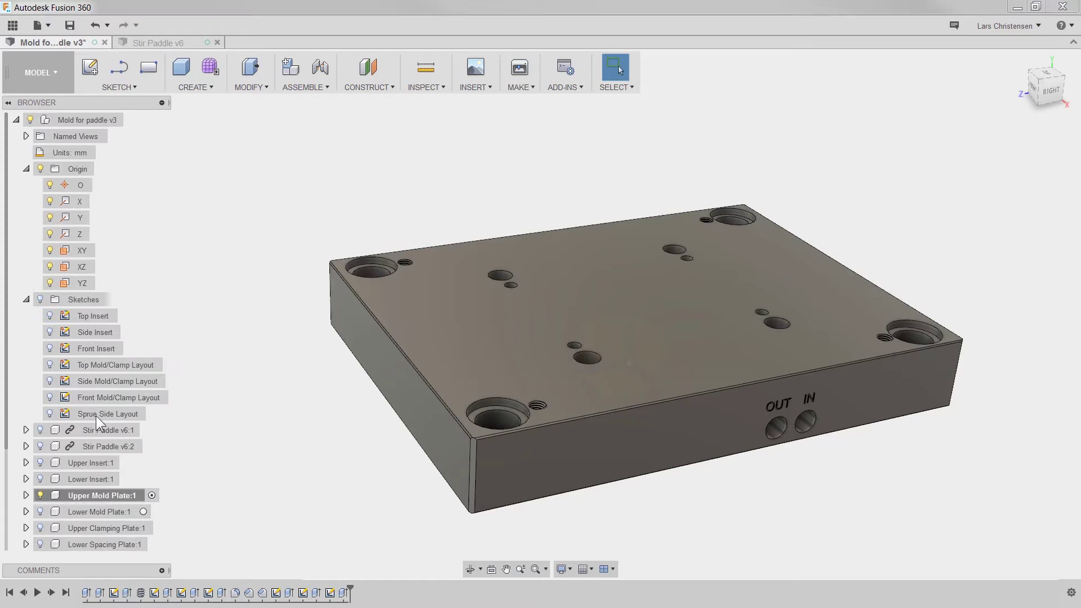
left_click(49, 414)
left_click(40, 299)
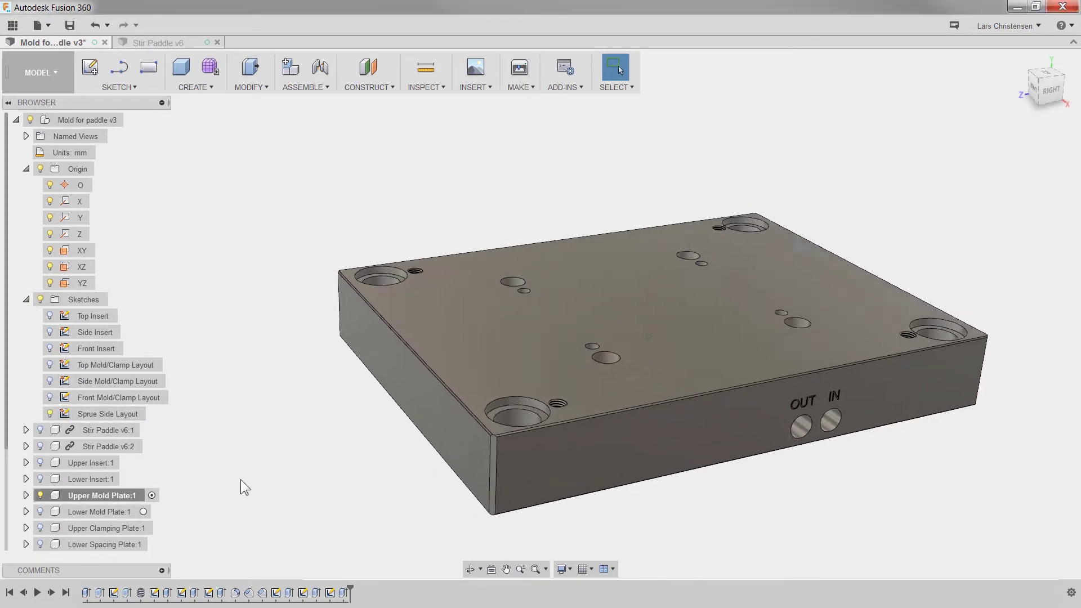
Start a new sketch on the Upper Mold Plate's origin YZ plane
left_click(26, 496)
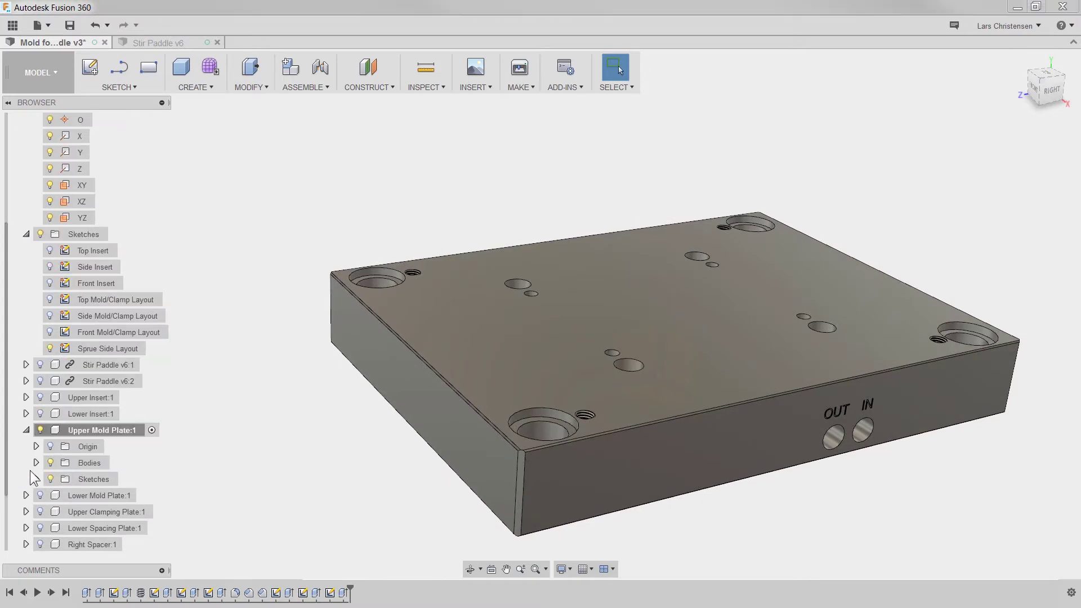
left_click(36, 447)
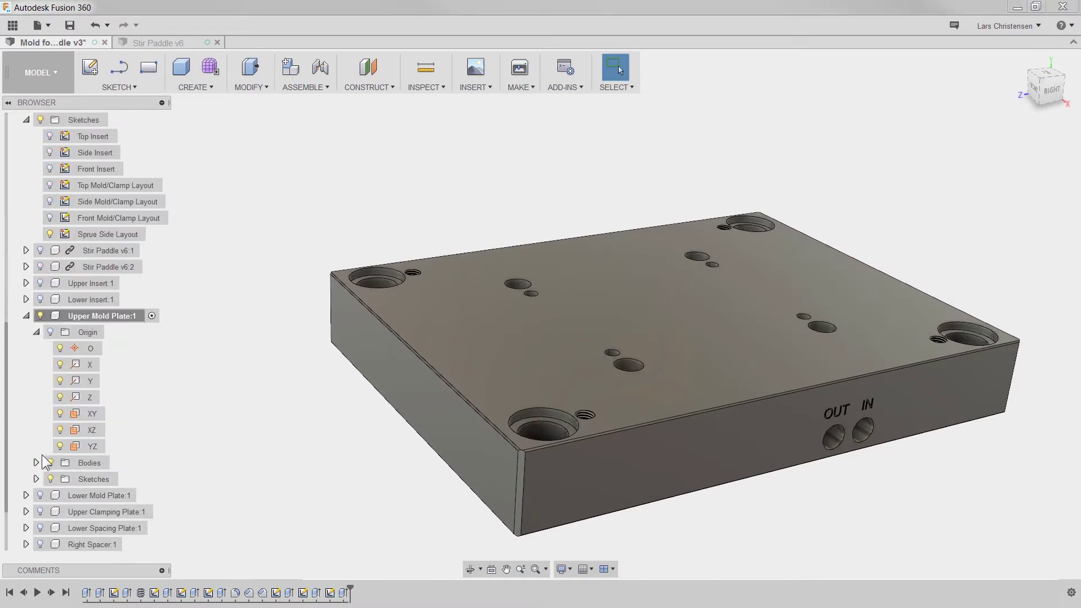
right_click(94, 449)
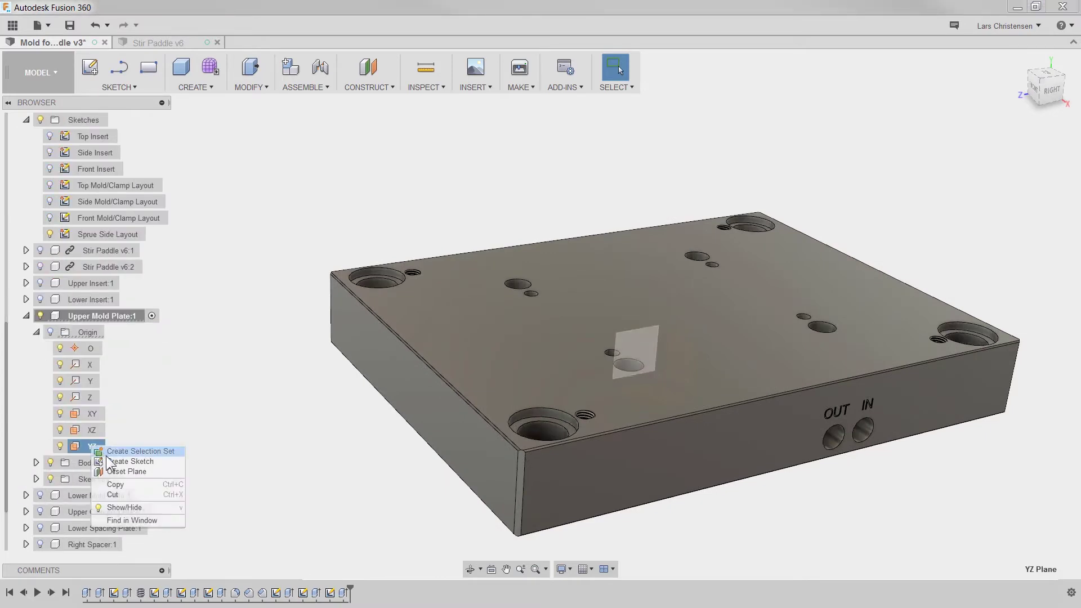
left_click(118, 461)
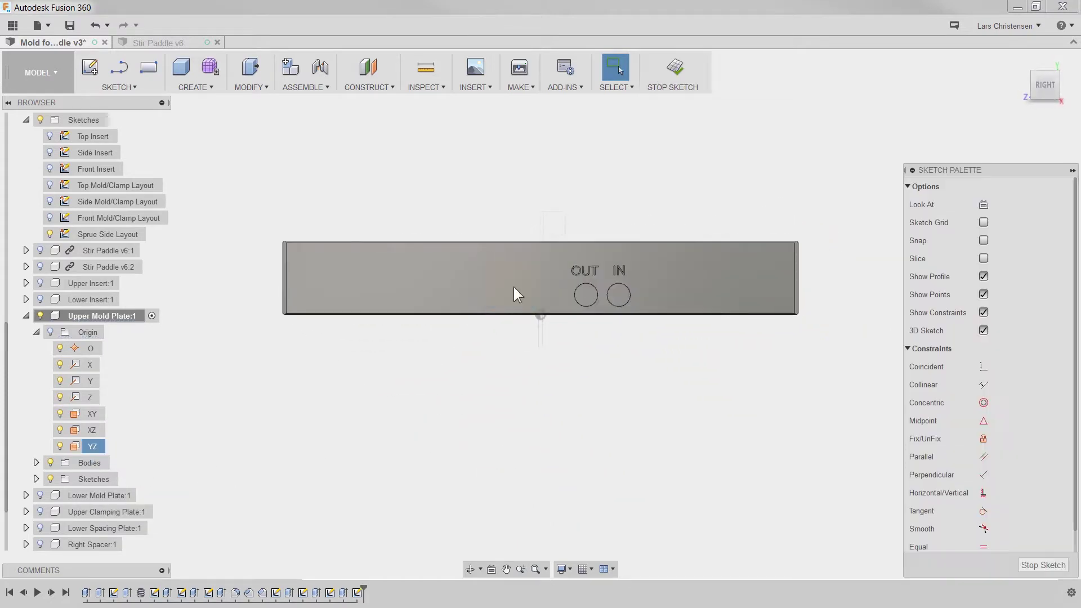
Project the sprue layout's outer stem line and vertical centre line into the mold plate sketch
scroll(511, 215, "up", 2)
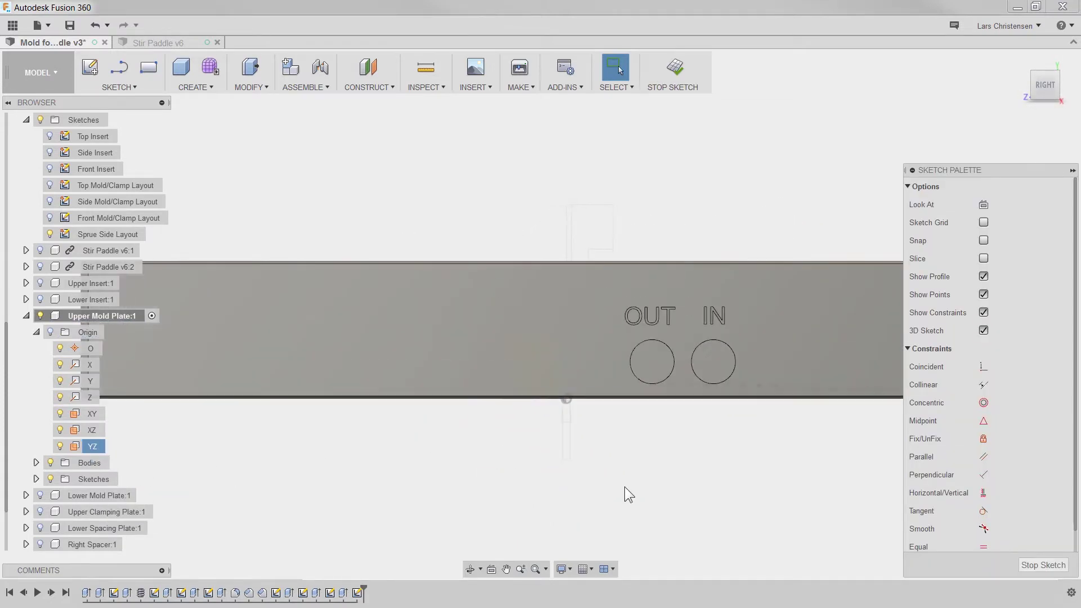
key("p")
left_click(588, 256)
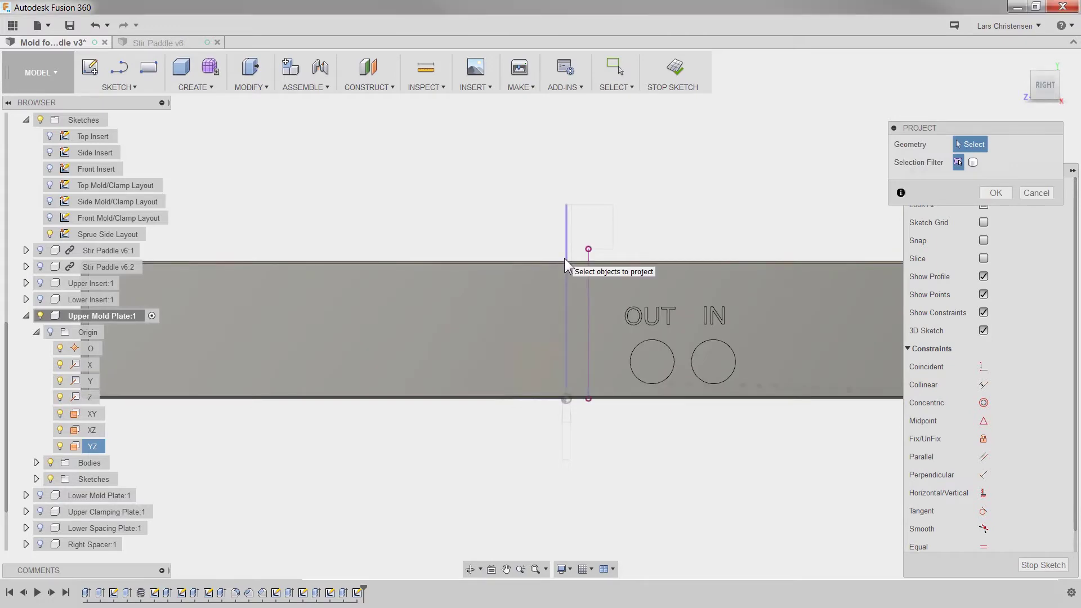
left_click(565, 258)
Close the stem profile with horizontal lines between the centre line and stem line at the plate's bottom and top edges
key("l")
scroll(596, 431, "up", 3)
left_click(538, 371)
left_click(579, 371)
left_click(599, 285)
left_click(529, 285)
Cut the sprue hole through the Upper Mold Plate by revolving the closed stem profile about its vertical centre line
scroll(627, 216, "down", 4)
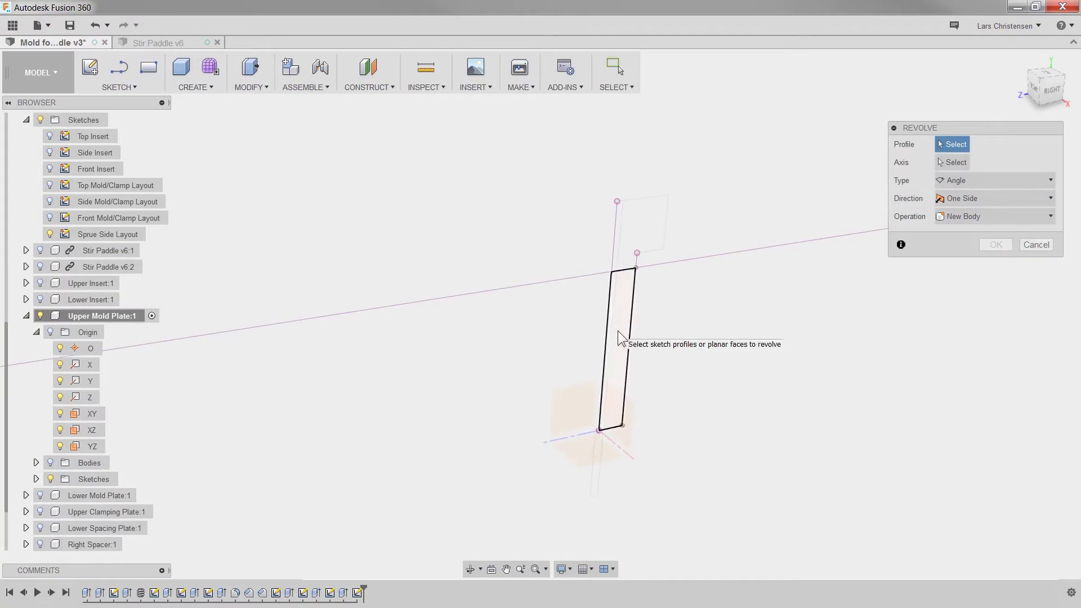
left_click(617, 330)
left_click(608, 271)
left_click(994, 234)
left_click(980, 253)
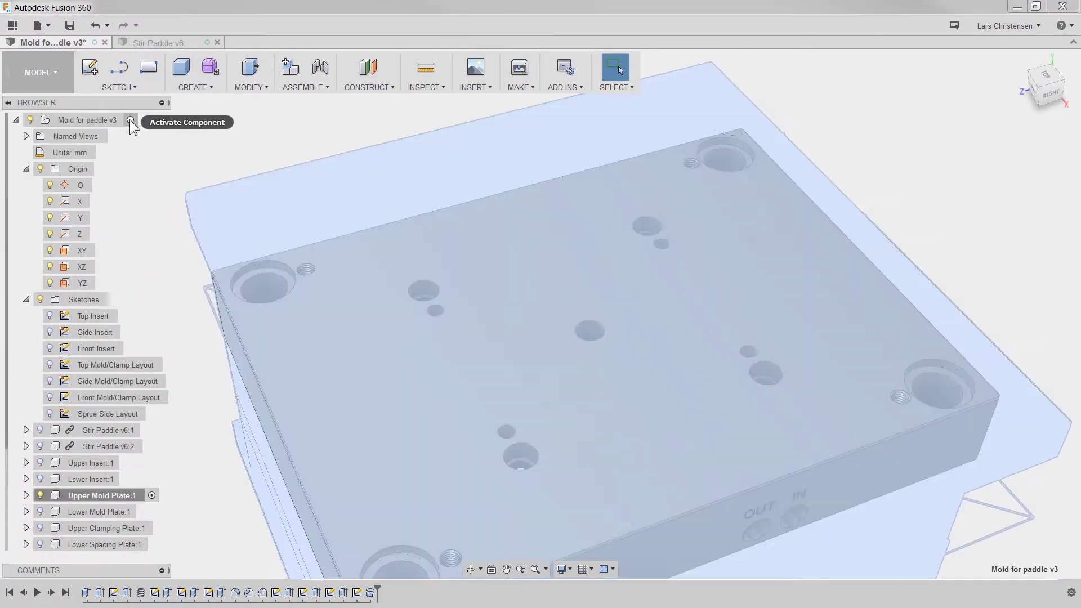
Activate the top-level Mold for paddle v3 component and show the Upper Clamping Plate over the mold plate
left_click(139, 120)
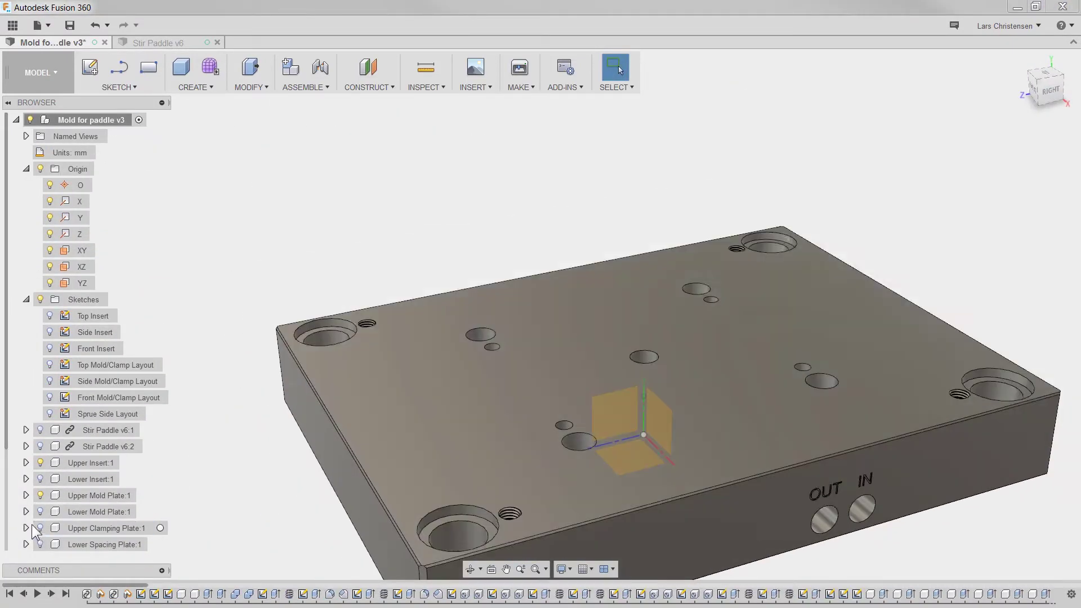
left_click(40, 528)
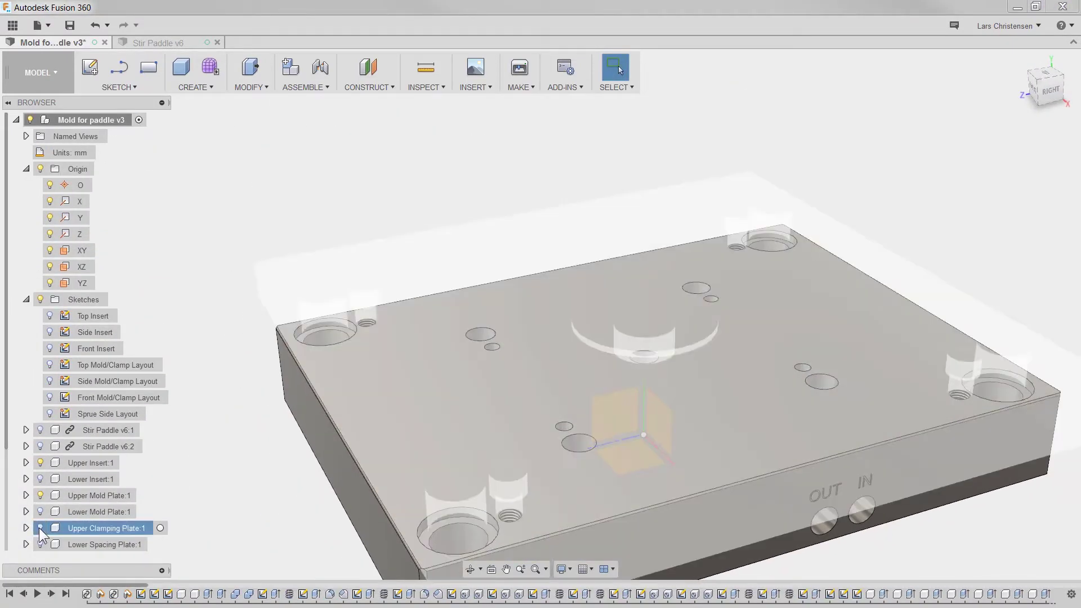
left_click(40, 528)
middle_click_drag(234, 222, 211, 379, "shift")
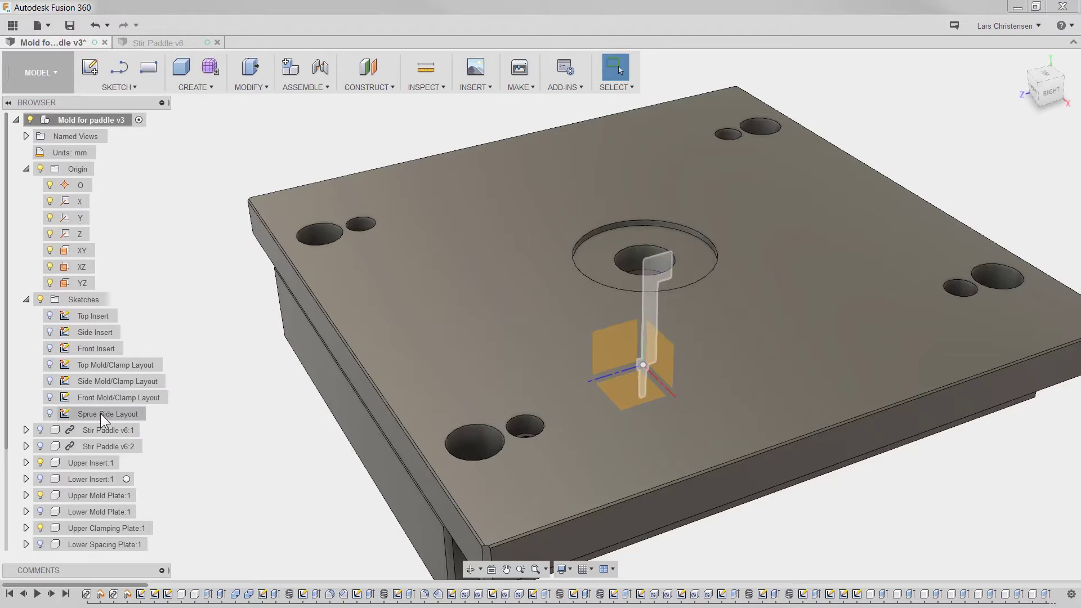
Leave only the Upper Insert shown and start a new sketch on the assembly's origin XZ plane, viewed squarely from the bottom
left_click(26, 462)
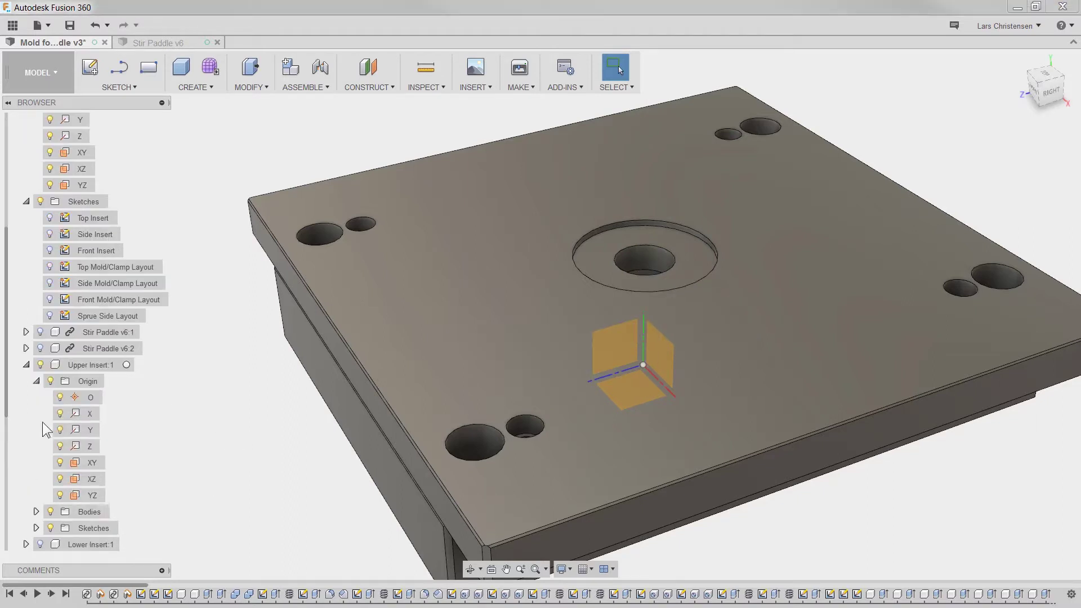
left_click(26, 365)
left_click(25, 251)
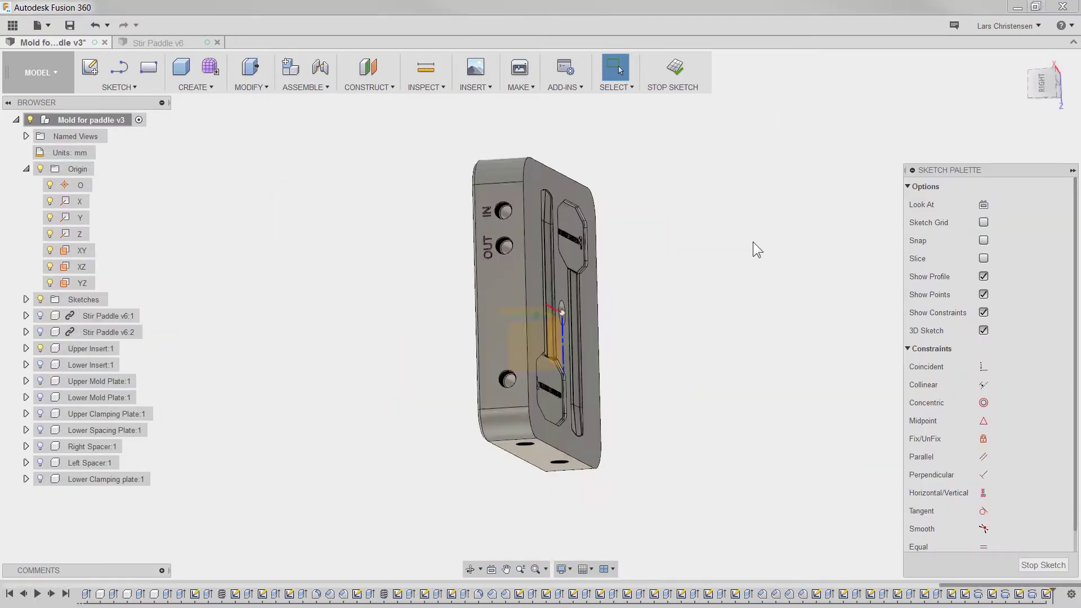
left_click(1048, 90)
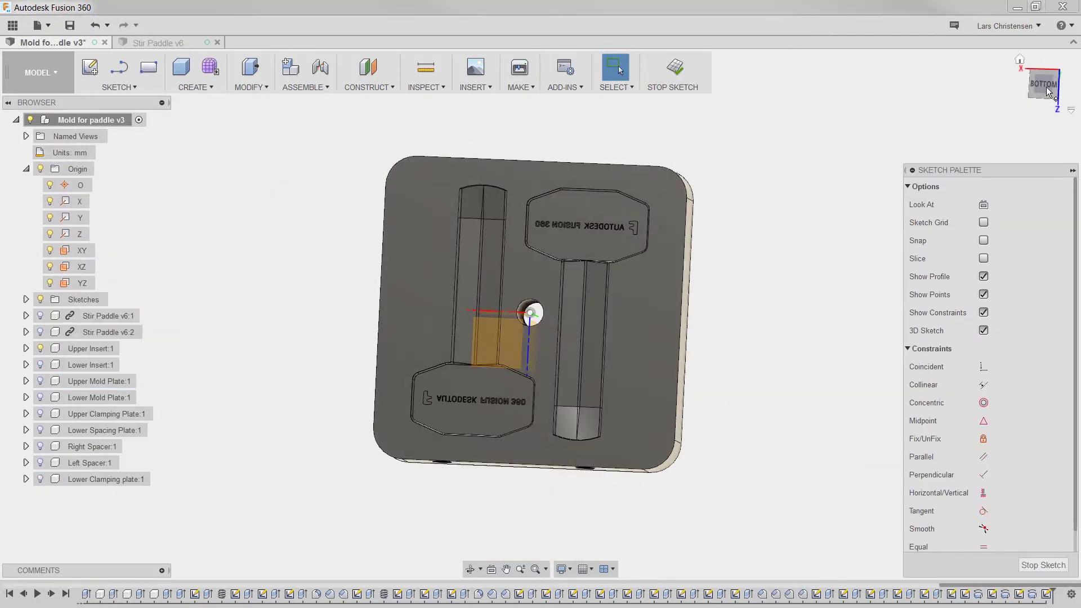
scroll(607, 330, "up", 5)
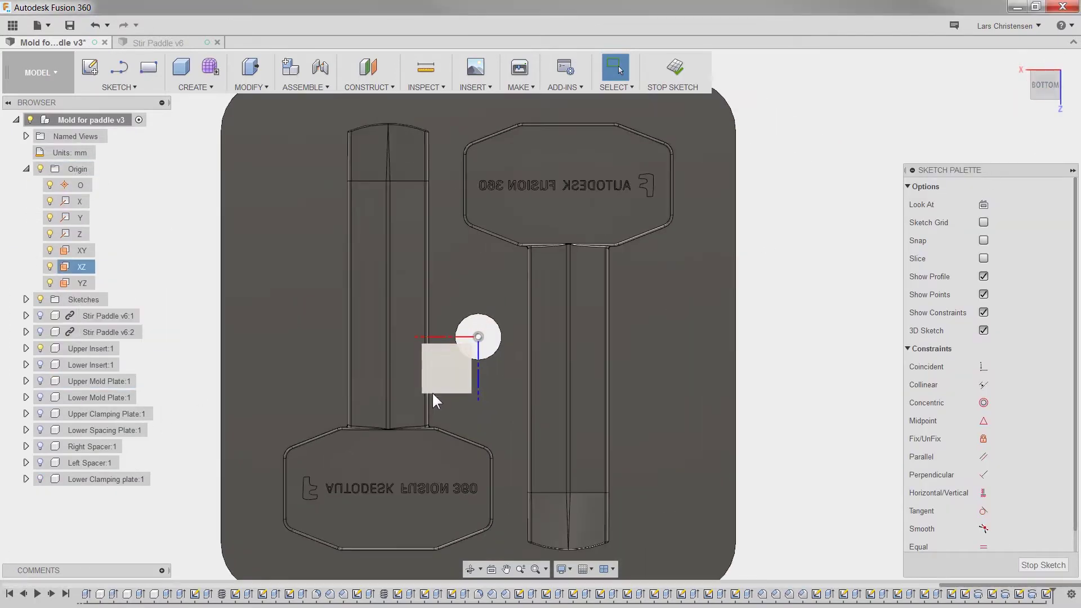
Project the small rounded edge where the handle meets the head of the paddle cavity on the sprue hole's right
scroll(433, 394, "up", 2)
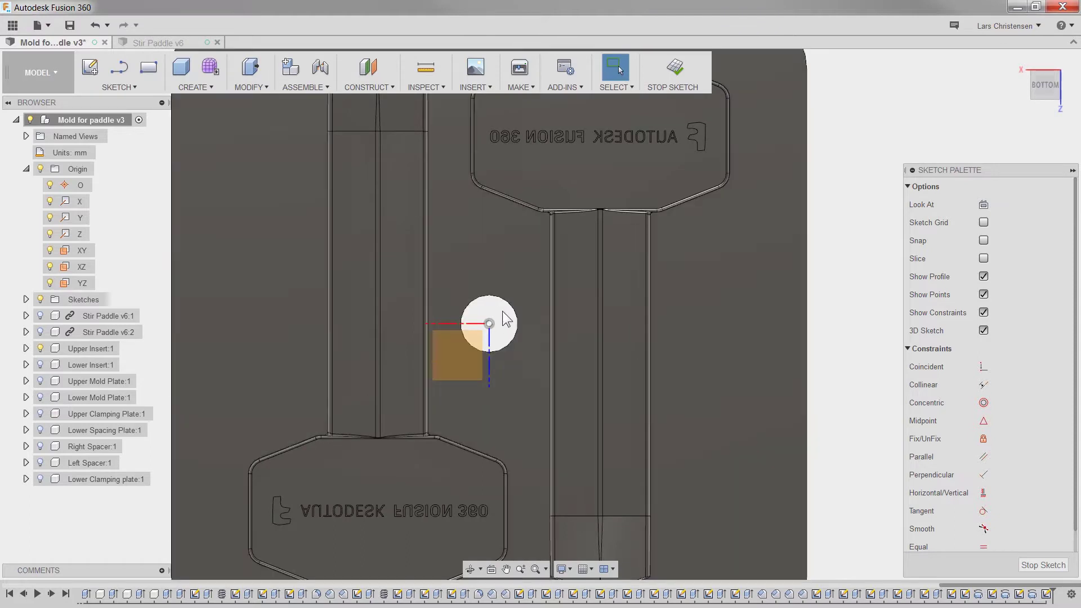
key("p")
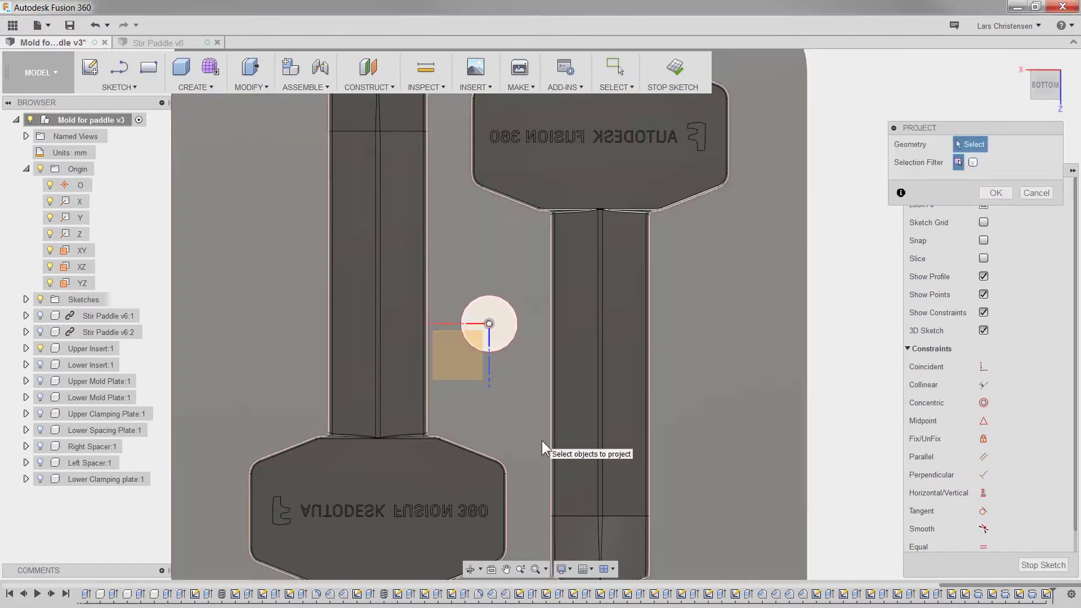
scroll(491, 259, "up", 1)
scroll(497, 239, "up", 1)
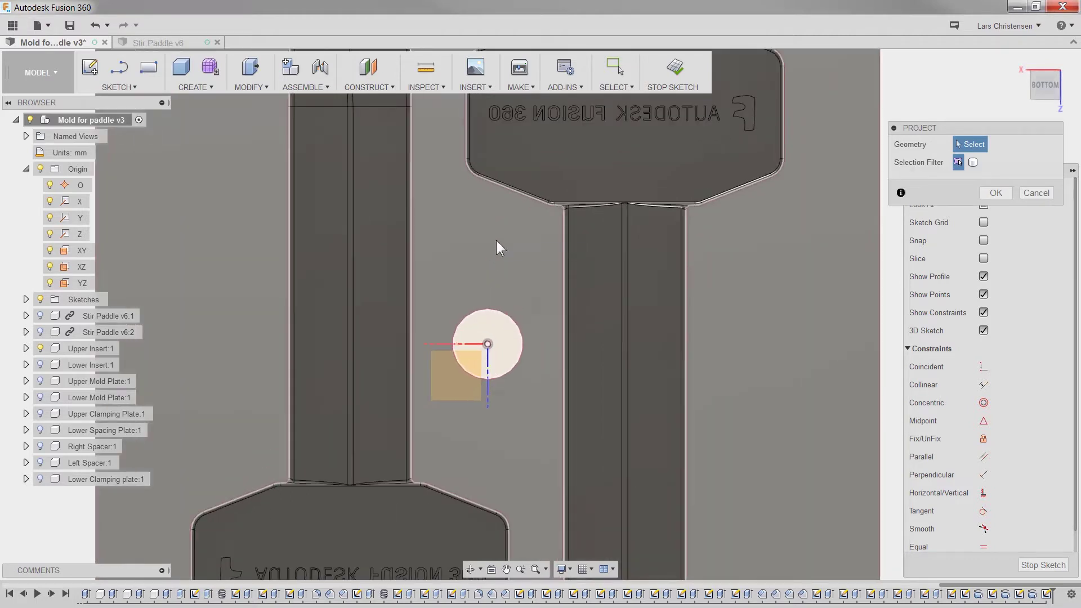
scroll(578, 193, "up", 5)
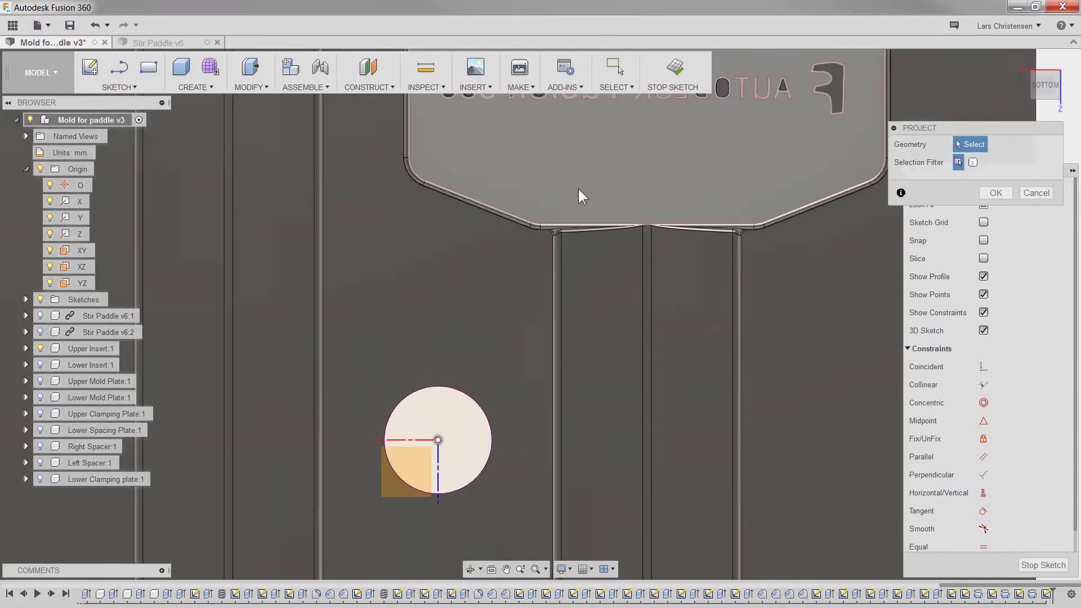
scroll(541, 242, "up", 5)
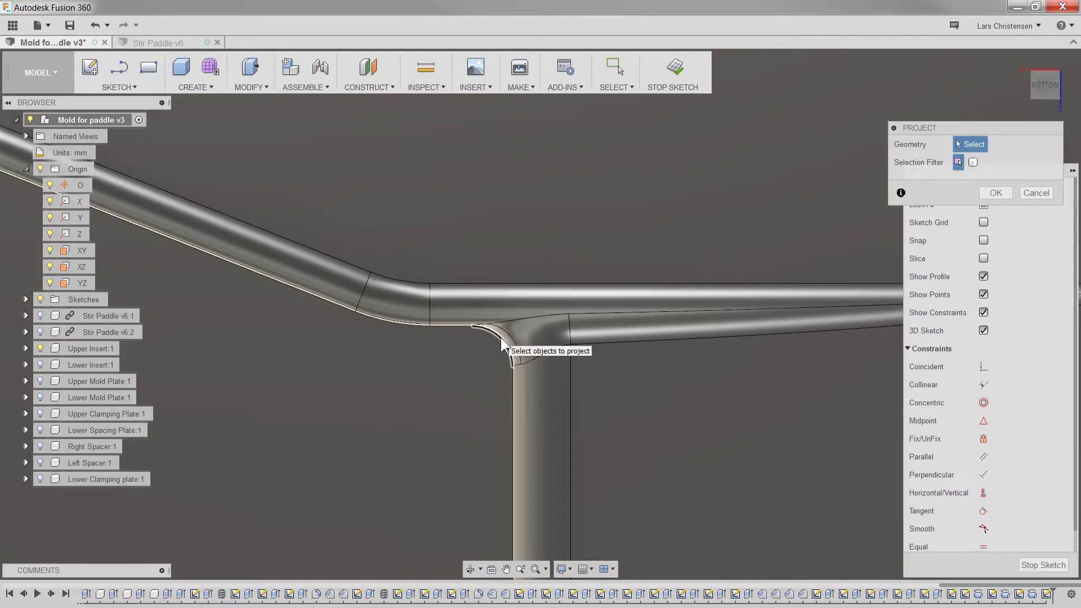
left_click(496, 333)
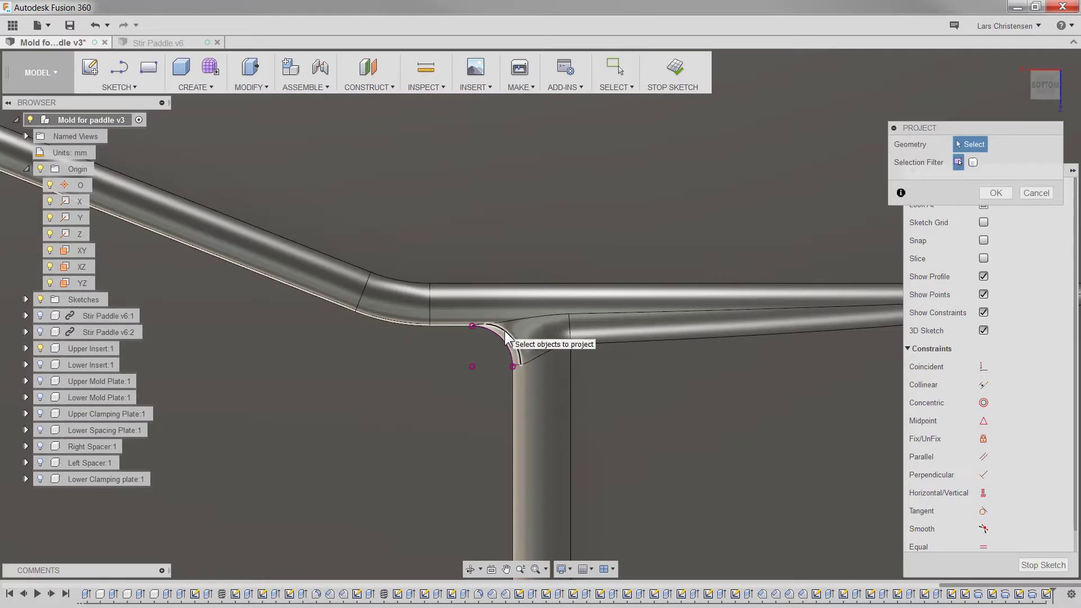
Draw a diagonal line about 3 mm long from the projected arc's centre, down and away from the cavity corner
left_click(414, 419)
left_click(472, 366)
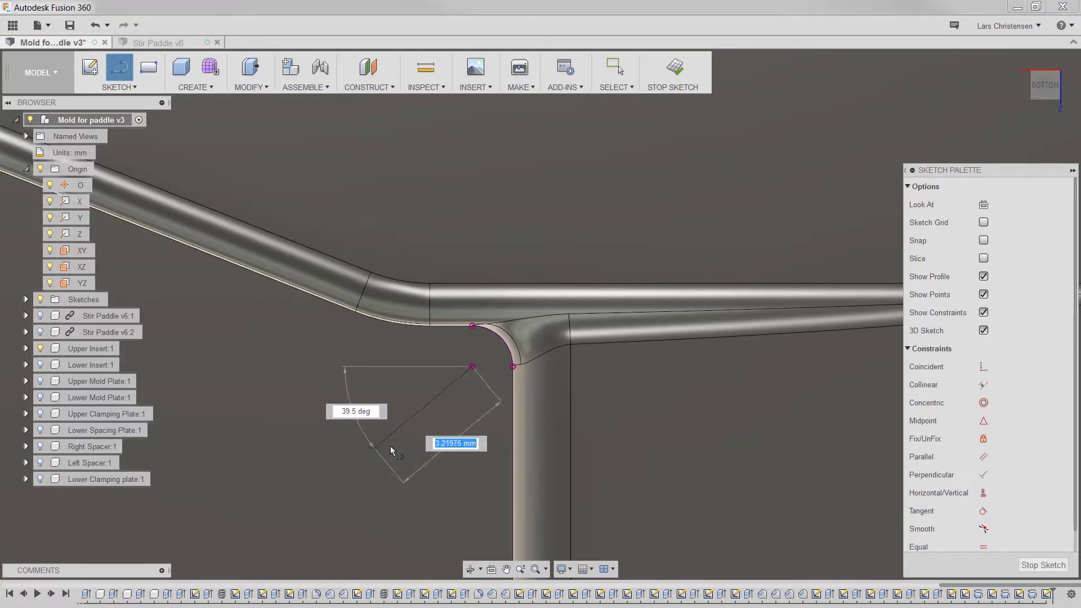
left_click(390, 446)
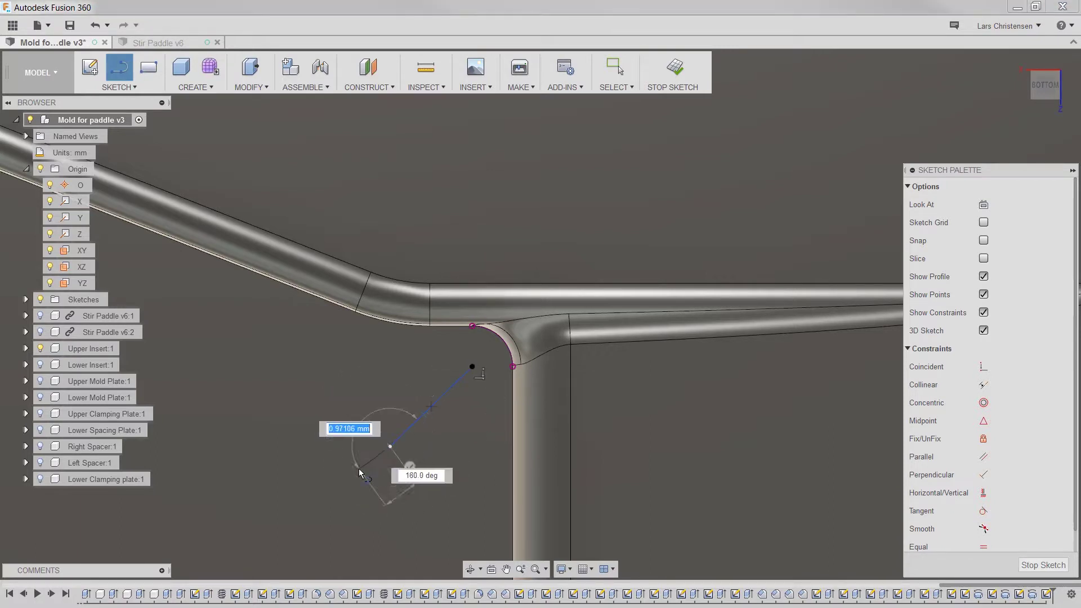
key("Escape")
Dimension the diagonal line at 45 degrees to the cavity's horizontal edge and turn it into a construction line
key("d")
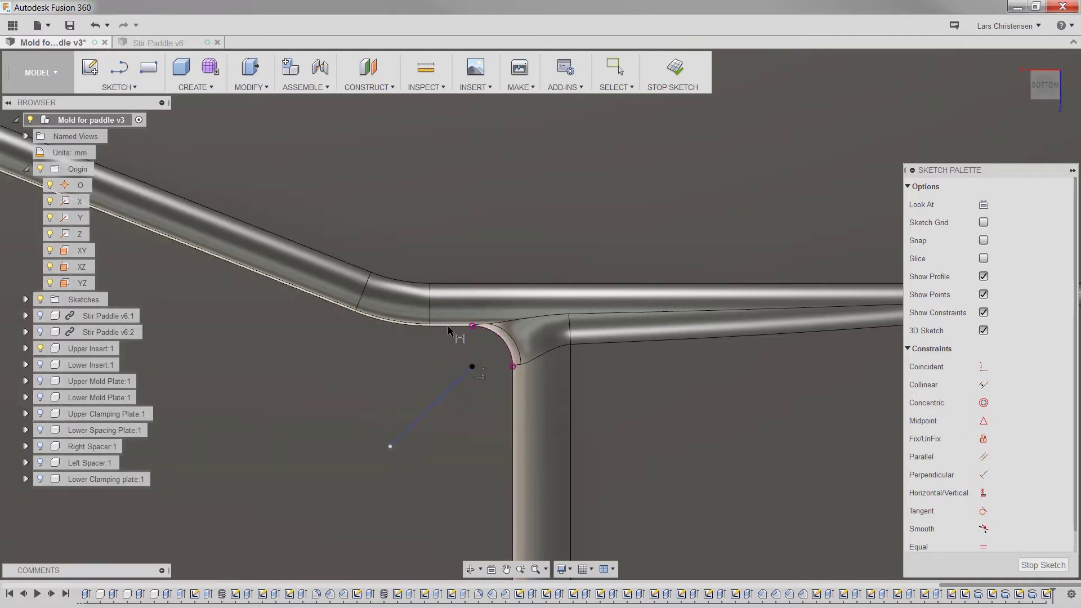
left_click(445, 397)
left_click(373, 387)
type("45.")
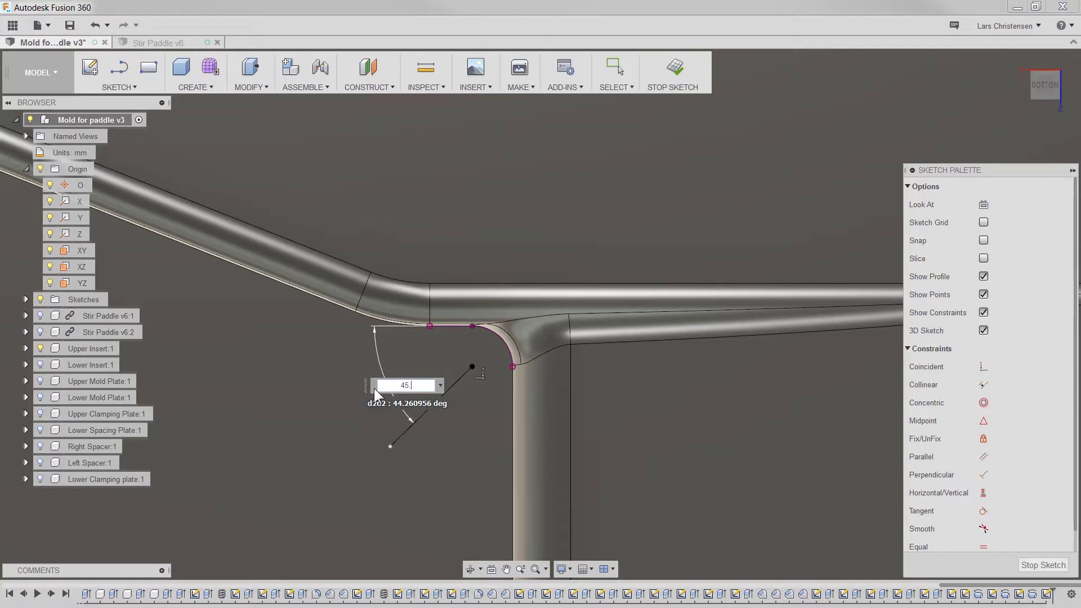
key("Return")
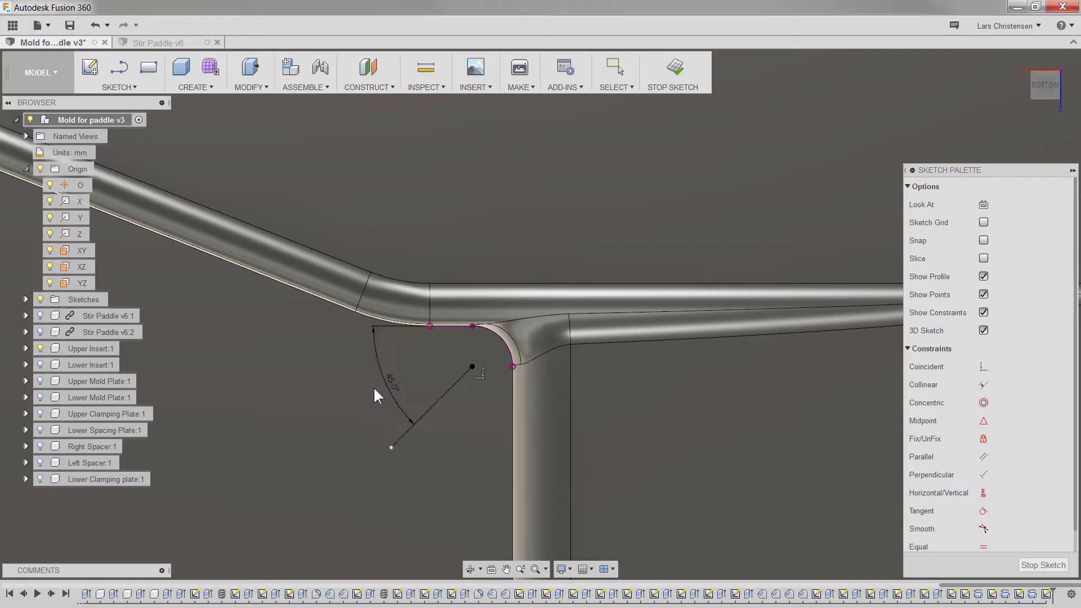
left_click(435, 401)
key("x")
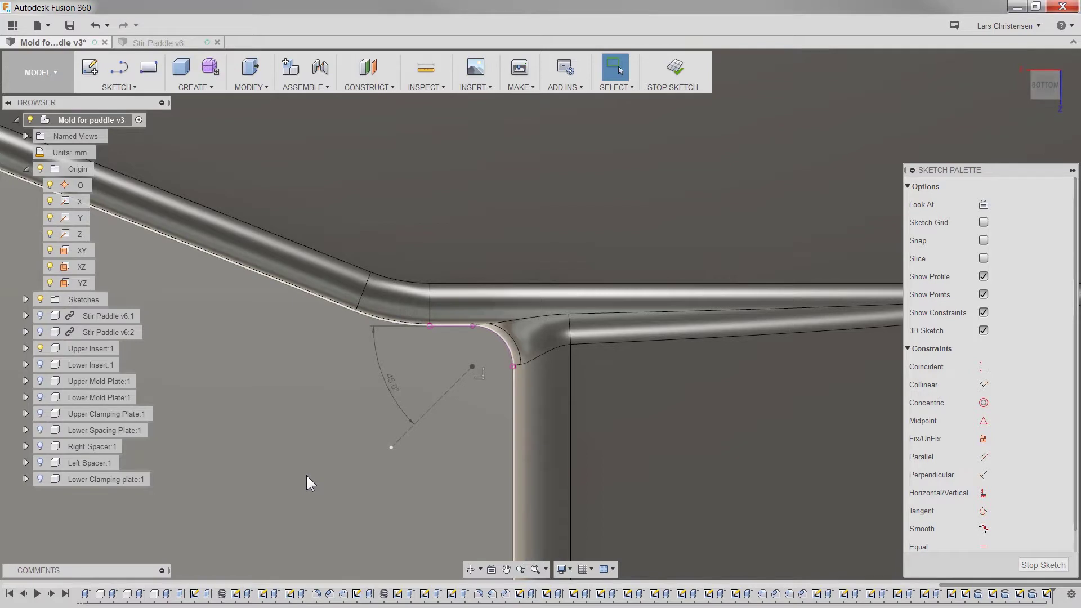
Add a 3 mm diameter circle centred on the diagonal construction line
key("c")
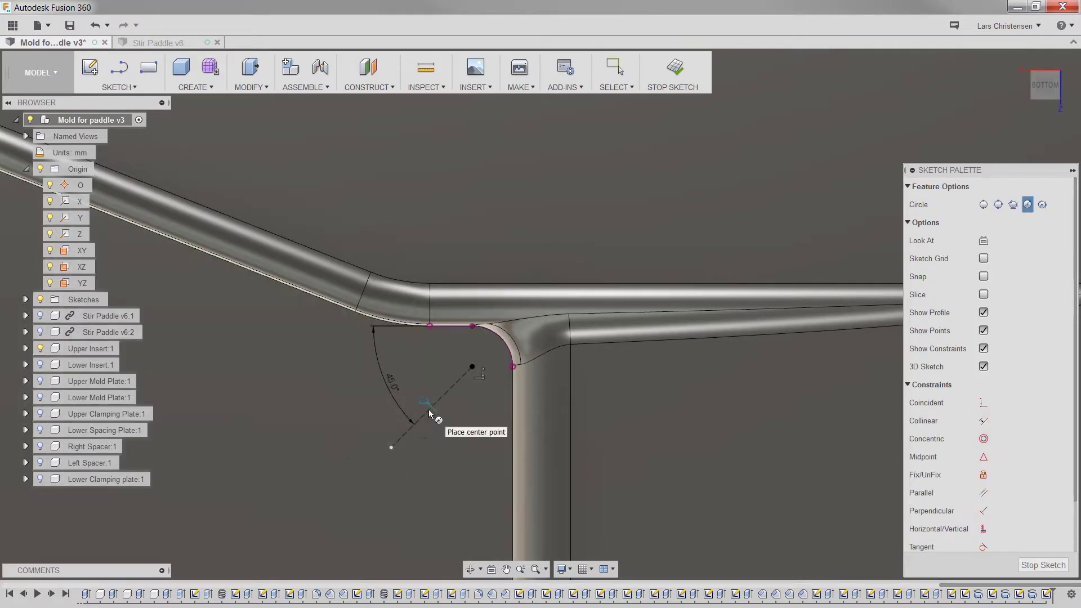
left_click(424, 414)
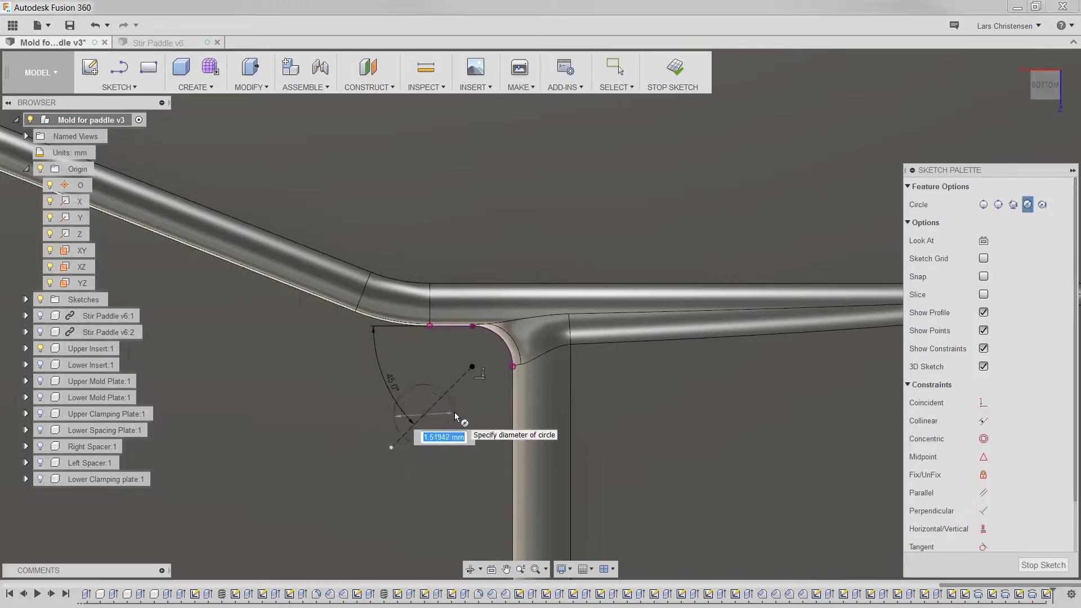
type("3.")
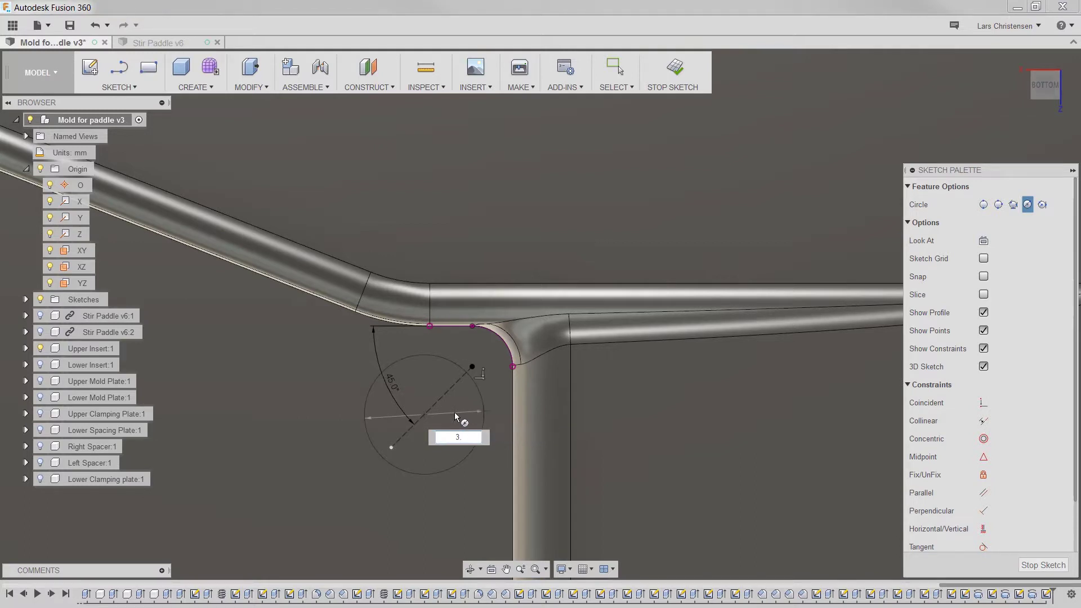
key("Return")
key("Escape")
Shift the circle along the construction line and set its centre 2 mm from the projected arc's centre
scroll(526, 405, "down", 2)
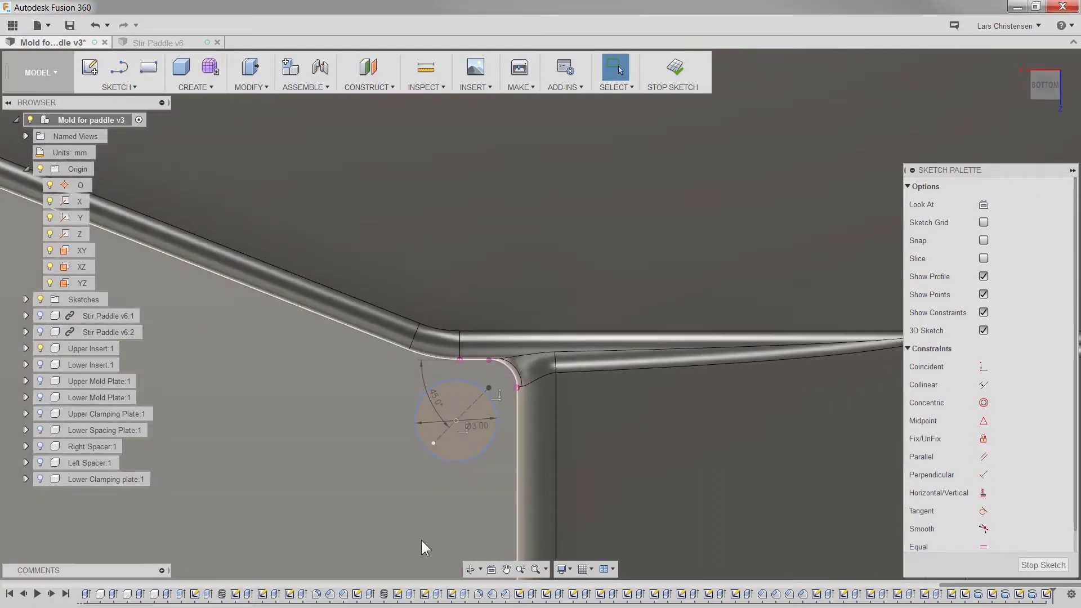
scroll(487, 401, "up", 2)
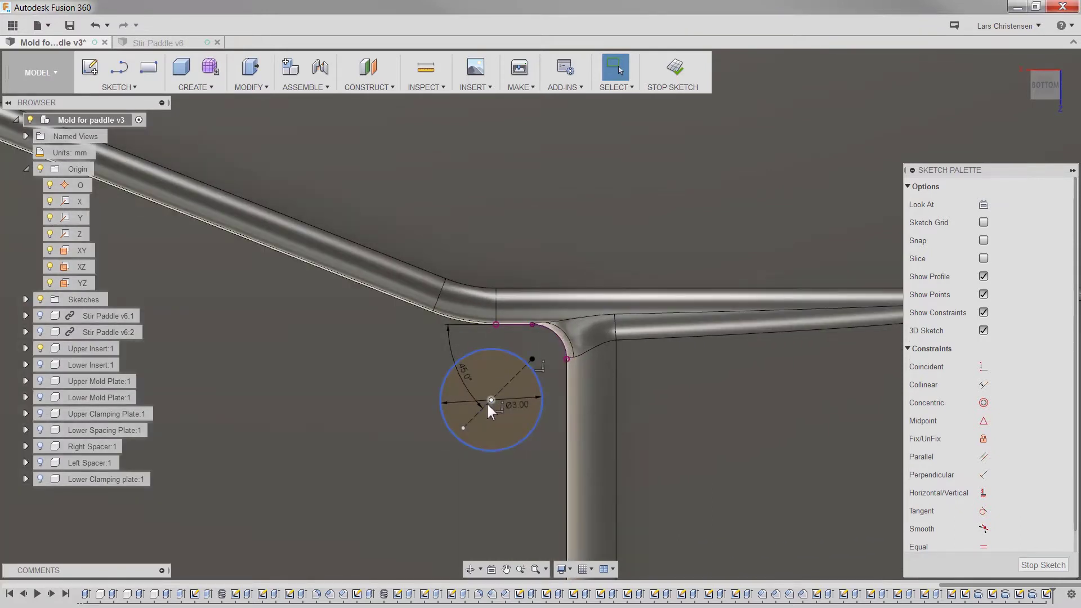
mouse_move(488, 404)
left_mouse_down()
mouse_move(476, 419)
mouse_move(508, 391)
mouse_move(474, 419)
left_mouse_up()
scroll(549, 438, "up", 2)
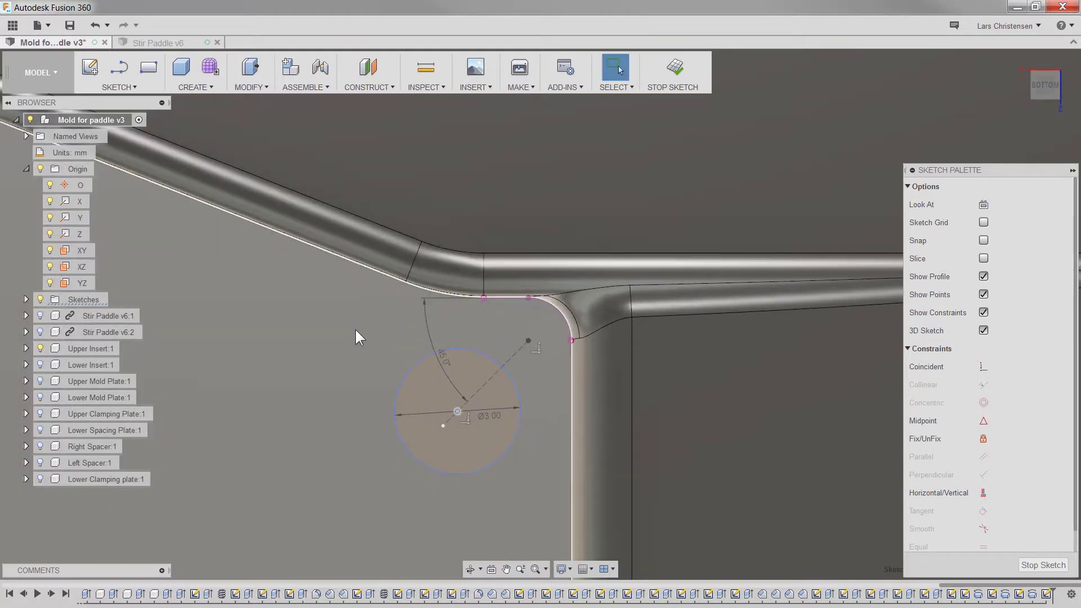
key("d")
left_click(457, 411)
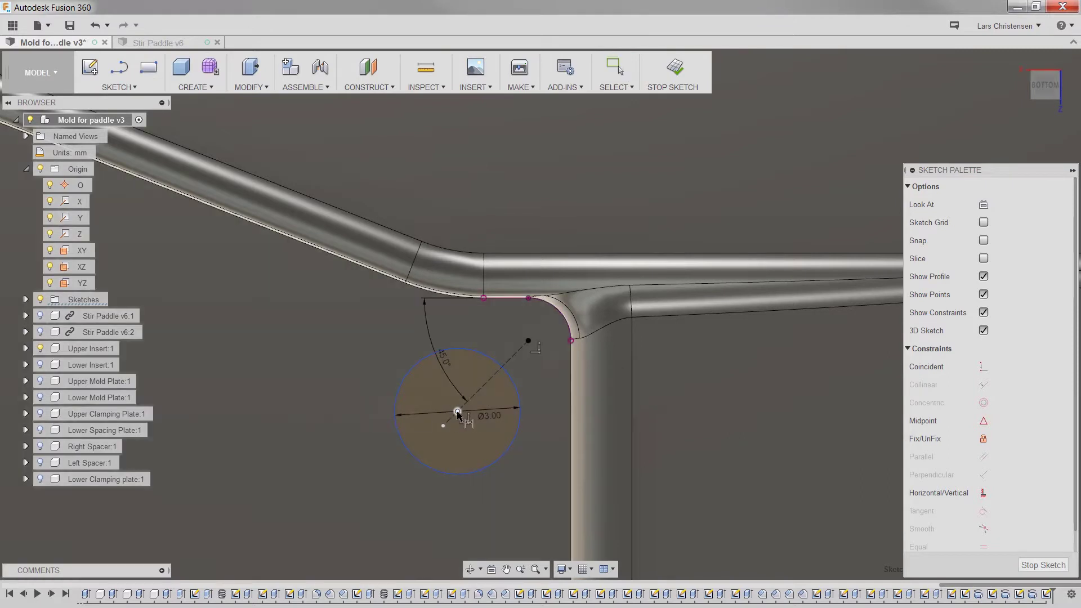
left_click(527, 341)
left_click(458, 411)
left_click(540, 426)
type("2.")
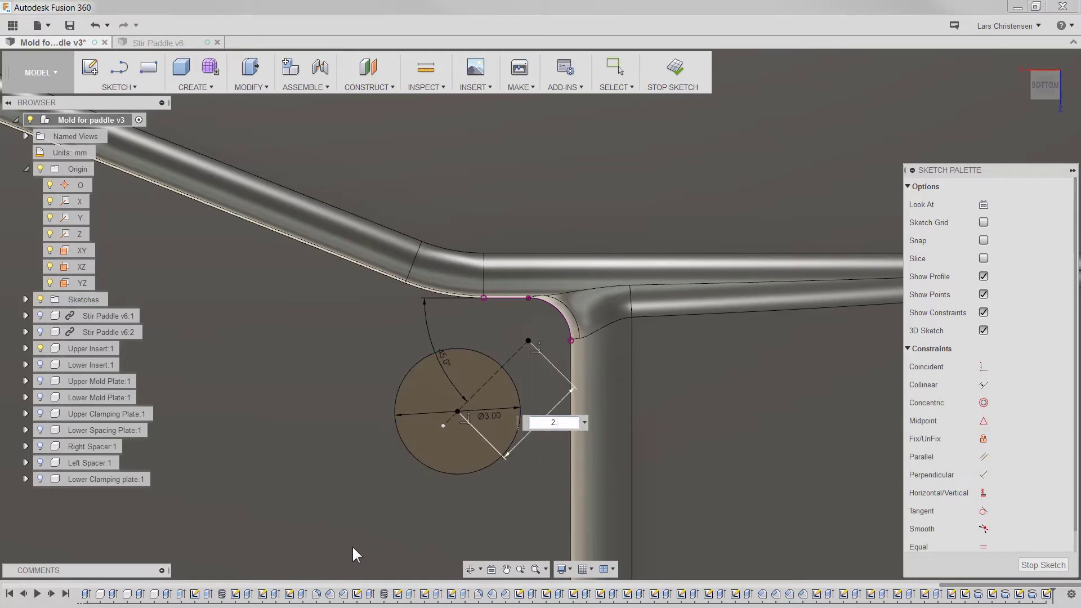
key("Return")
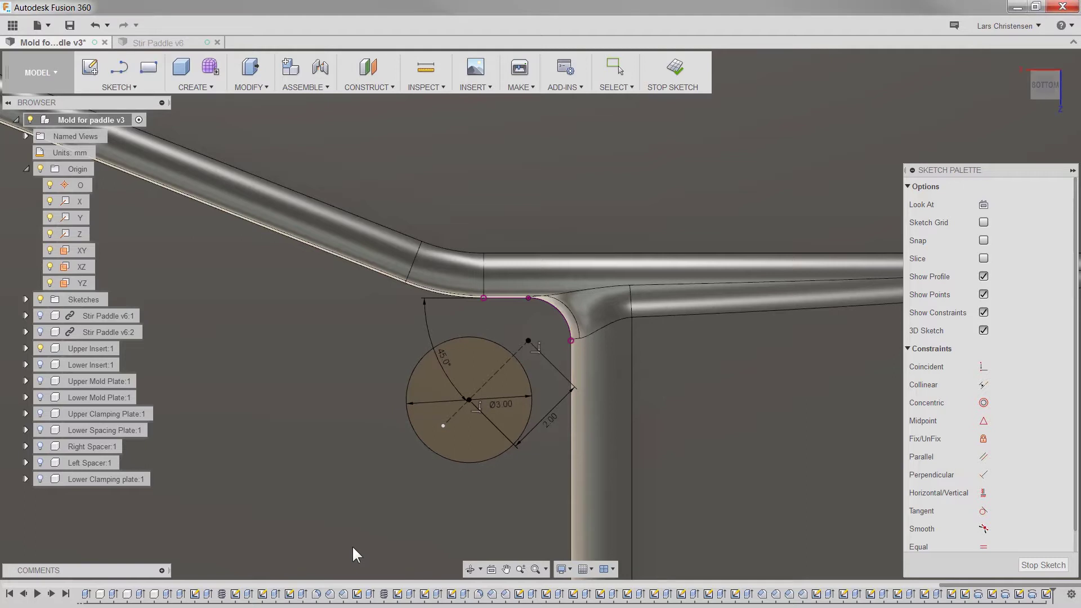
Shorten the construction line by moving its free end onto the circle's centre
scroll(557, 439, "up", 2)
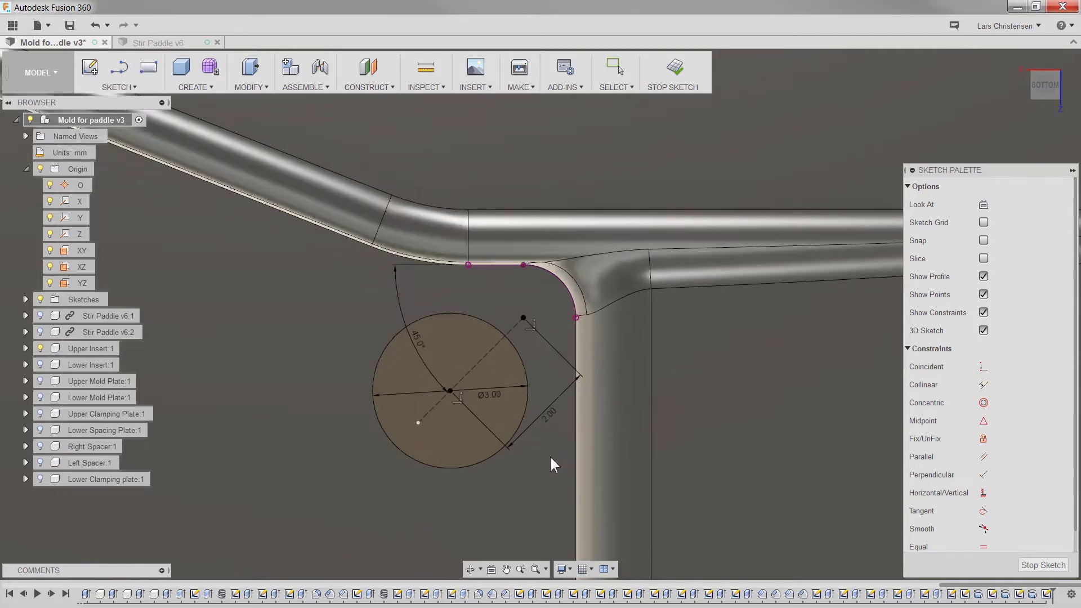
scroll(488, 435, "up", 3)
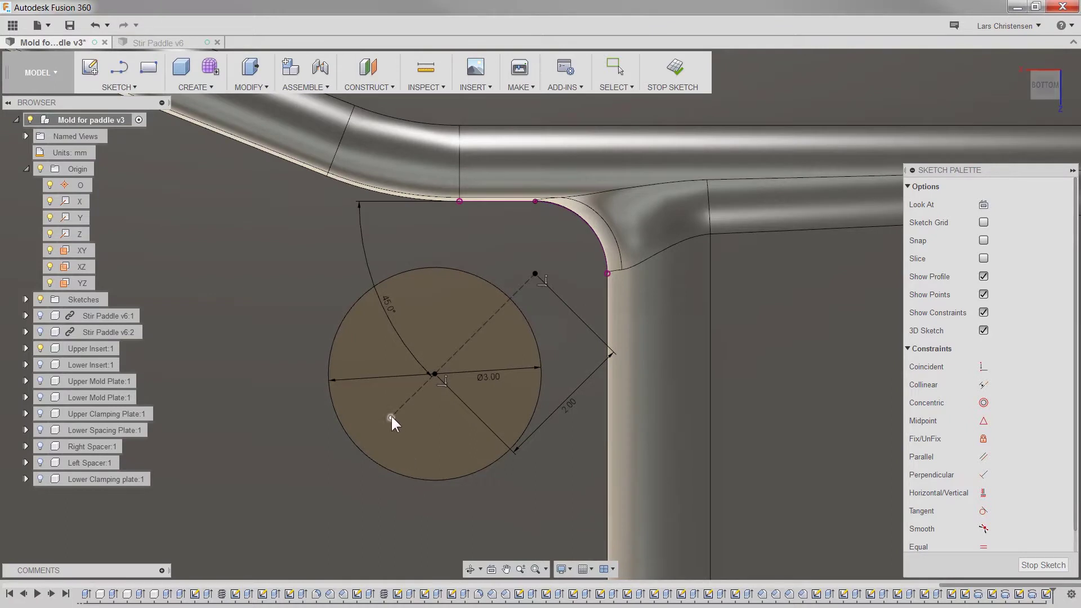
key("Escape")
left_click_drag(390, 417, 413, 398)
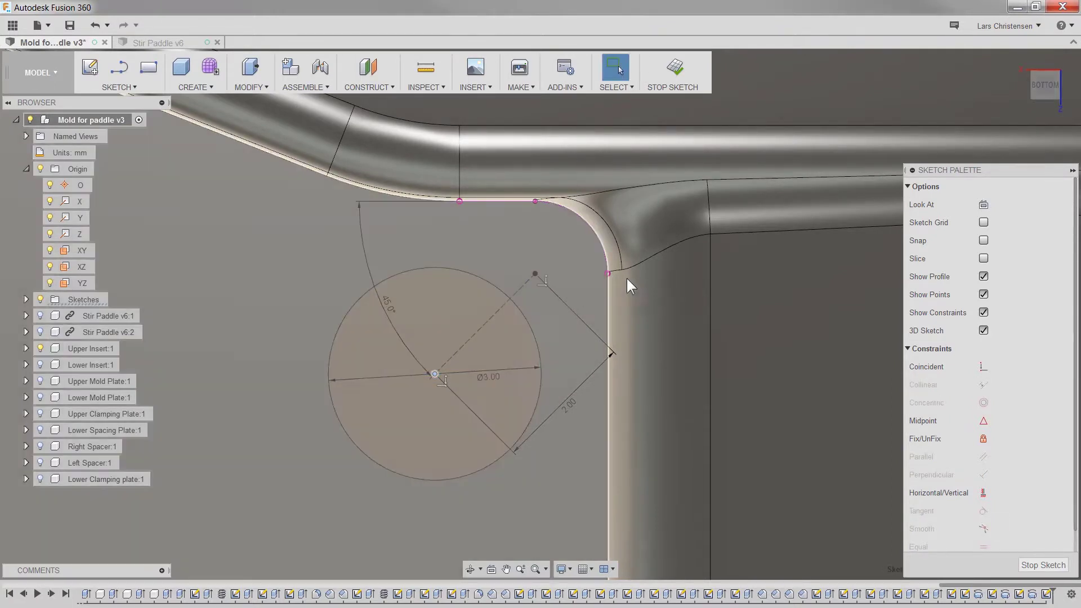
Draw the runner path from the circle's centre, diagonally at 45 degrees for about 23.7 mm, then vertically down to the origin
scroll(627, 278, "down", 5)
scroll(680, 278, "down", 2)
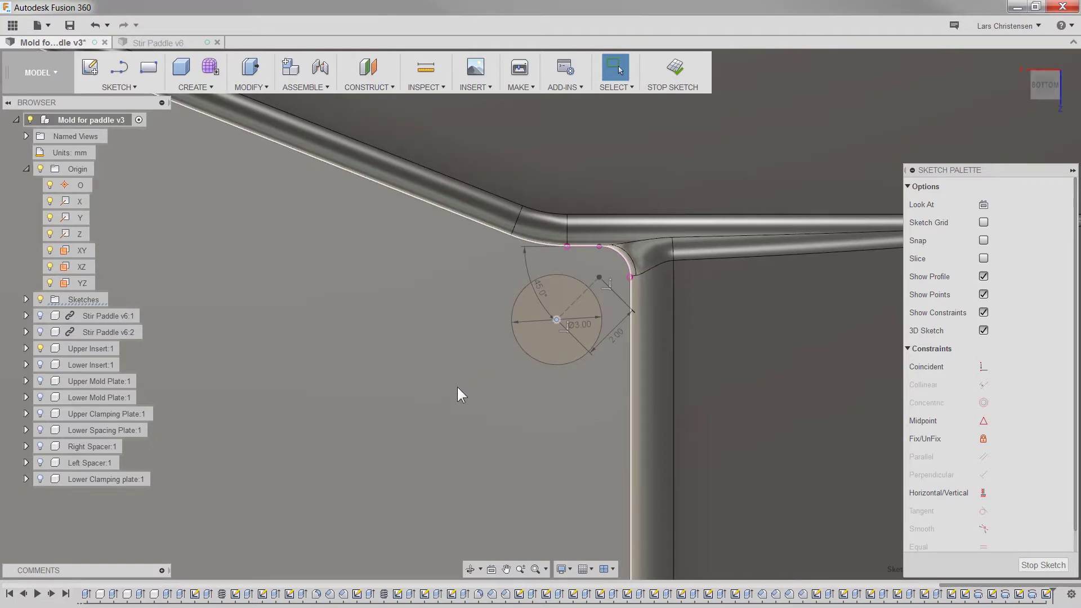
scroll(417, 360, "down", 10)
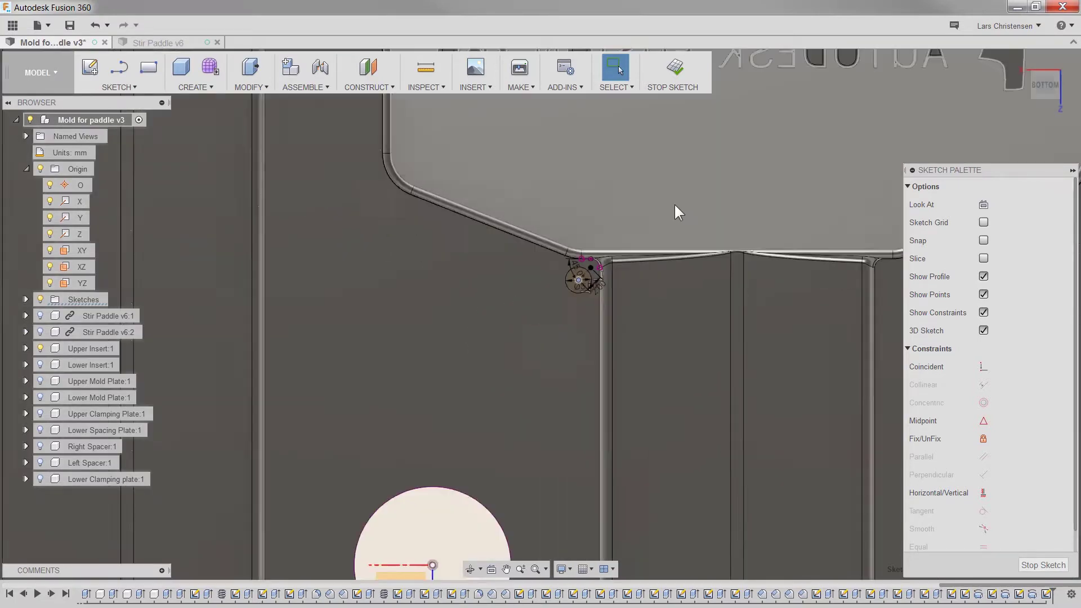
scroll(565, 377, "up", 1)
key("l")
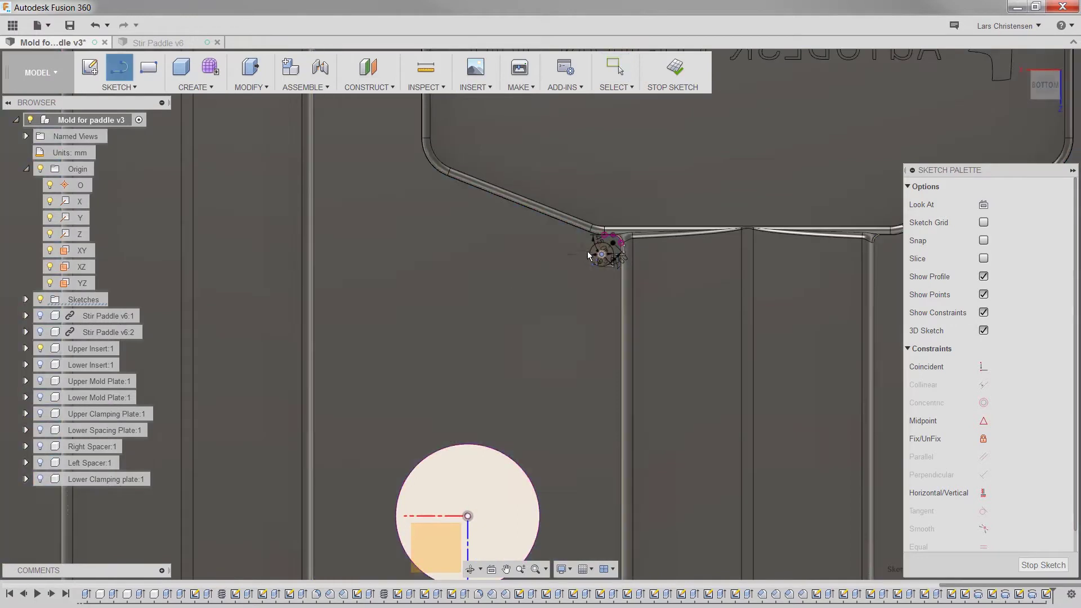
left_click(600, 259)
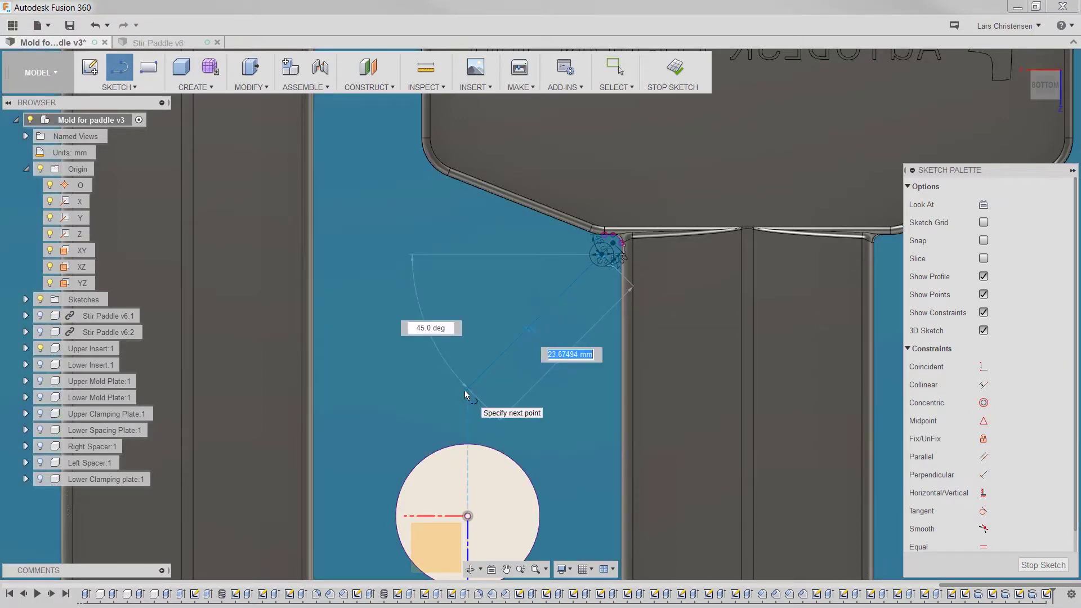
left_click(467, 389)
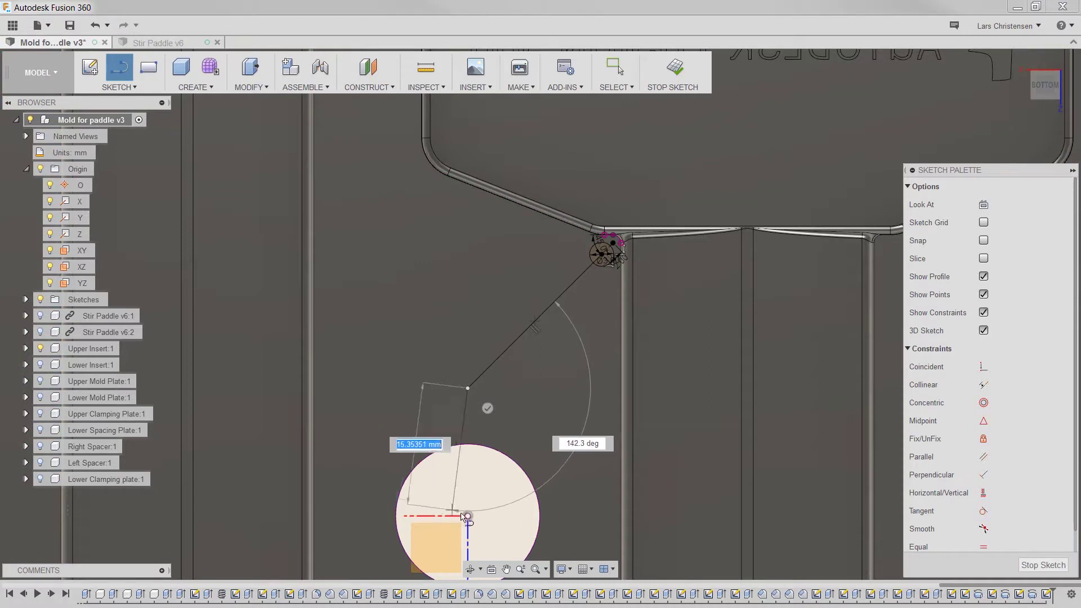
left_click(467, 516)
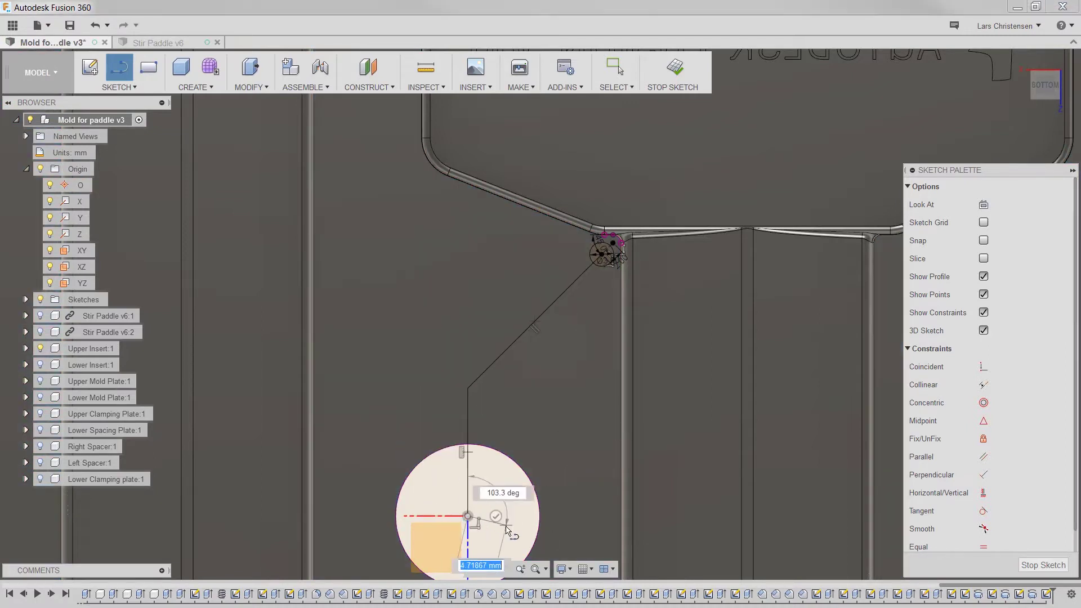
key("Escape")
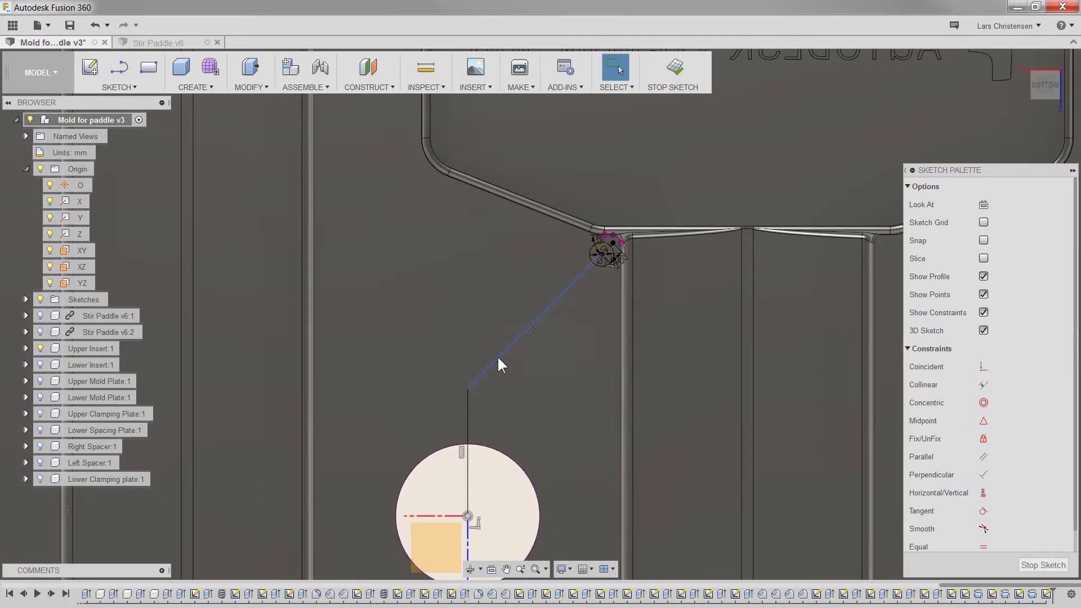
Fillet the corner between the runner path's diagonal and vertical lines with a 6.5 mm radius
scroll(486, 414, "up", 2)
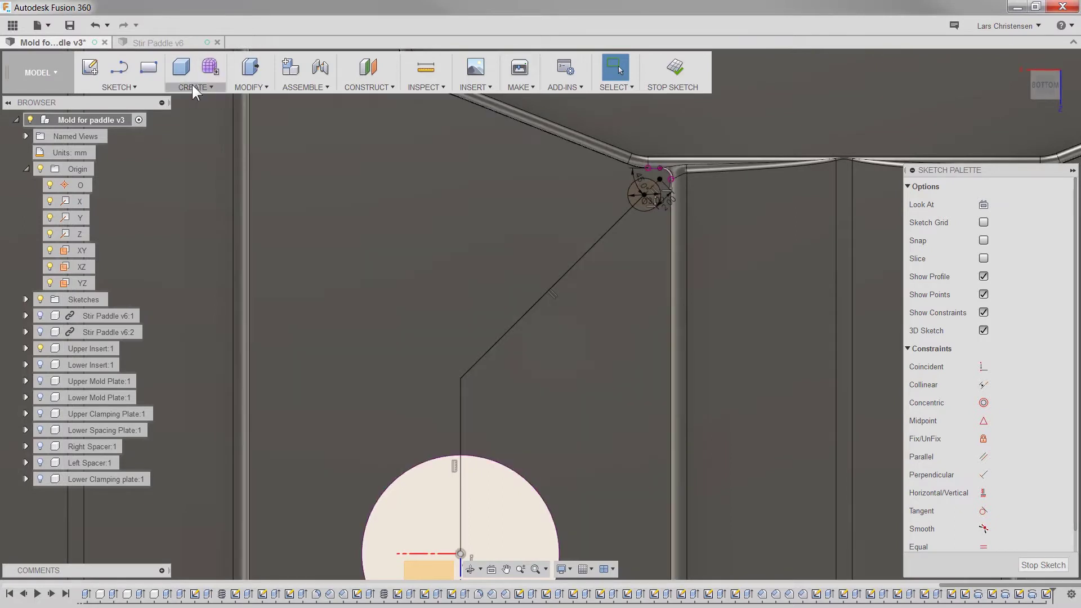
left_click(143, 87)
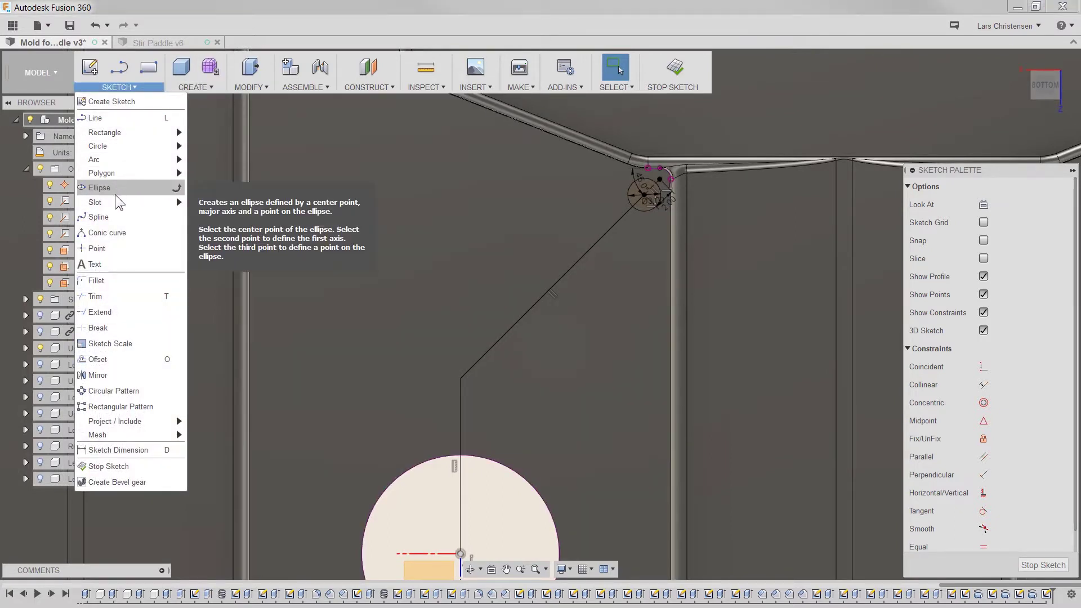
left_click(110, 281)
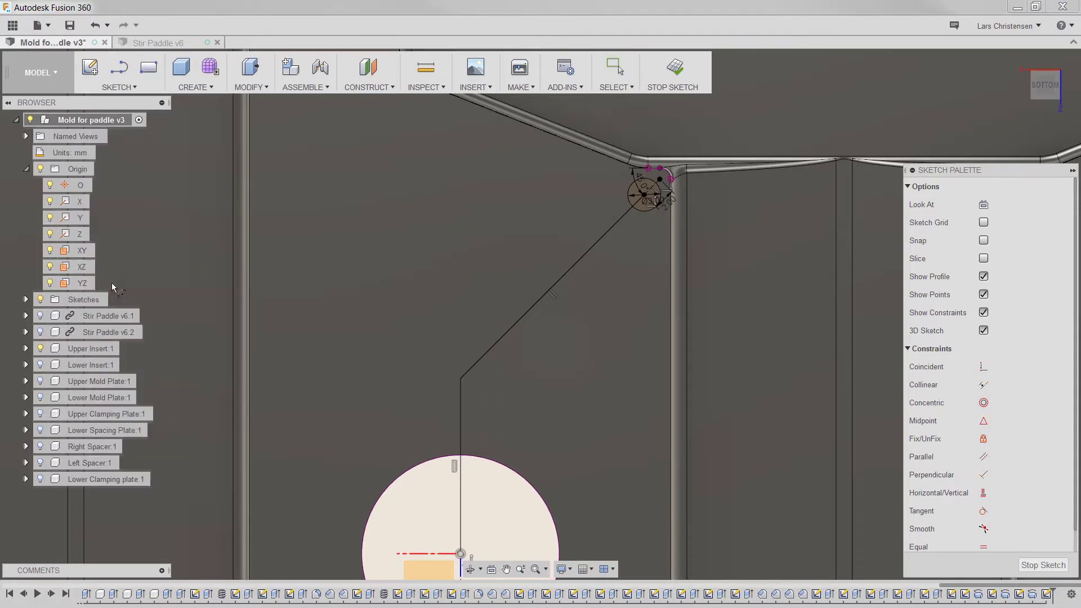
left_click(460, 425)
left_click(471, 365)
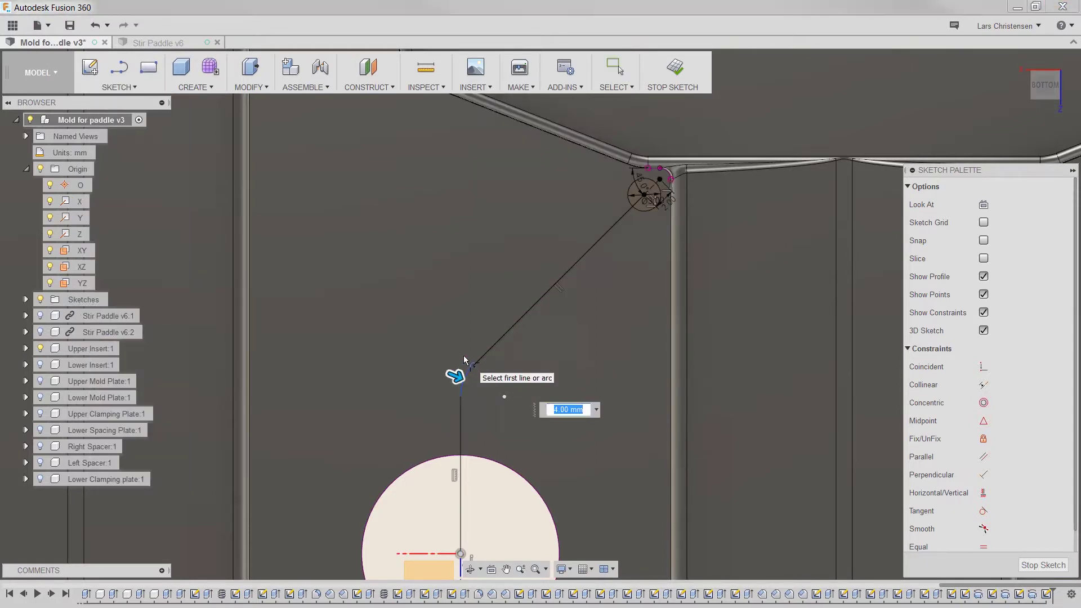
type("6.5")
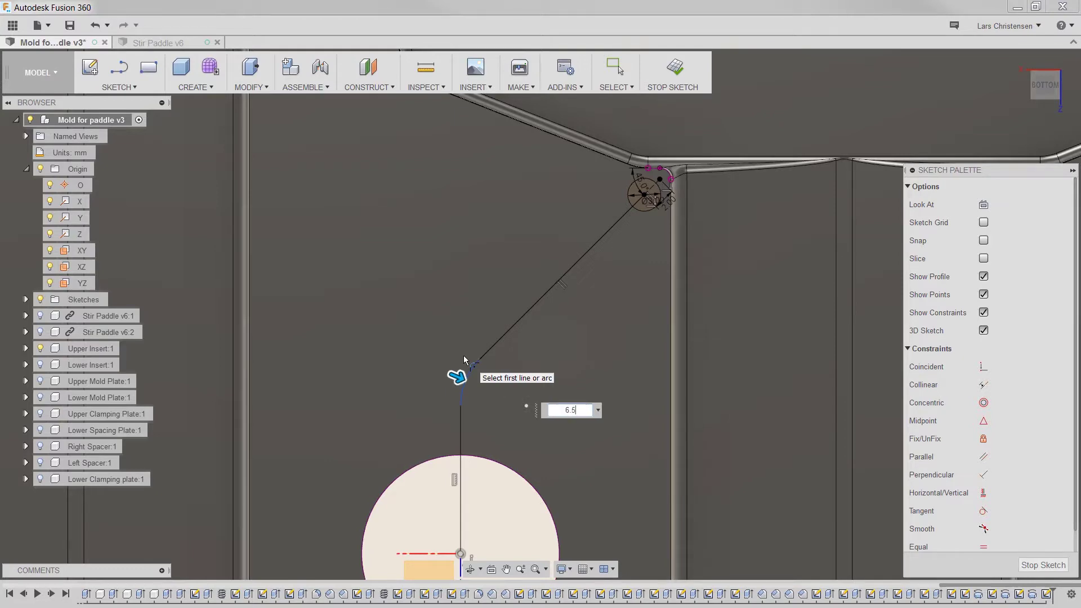
key("Return")
key("Escape")
scroll(535, 376, "down", 5)
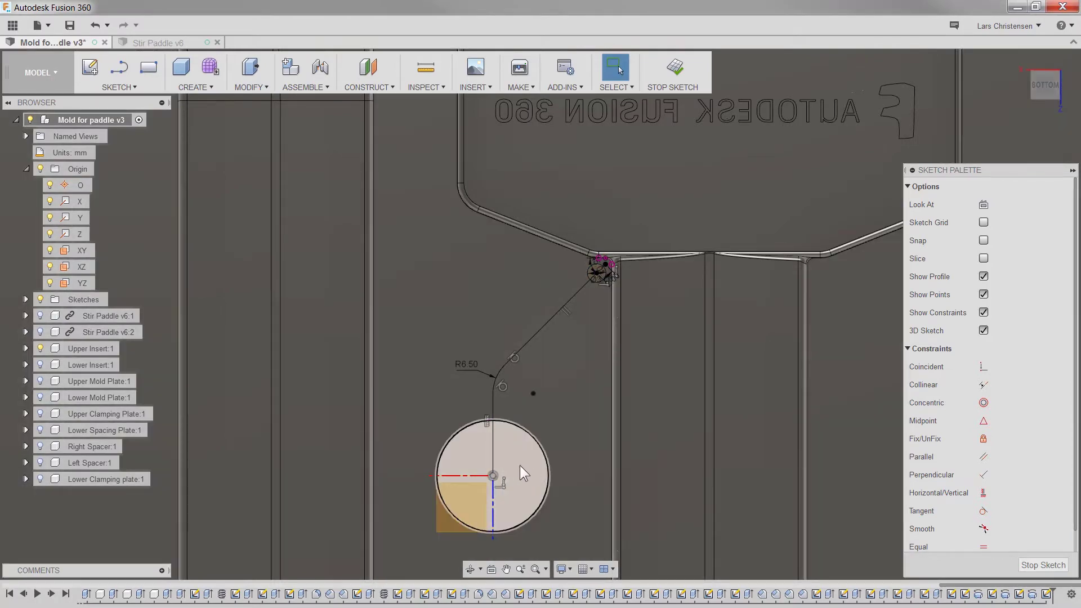
Finish the runner path sketch and rename it as Sprue Top Layout
mouse_move(526, 465)
middle_mouse_down("shift")
mouse_move(526, 313)
mouse_move(589, 309)
mouse_move(549, 357)
mouse_move(505, 385)
middle_mouse_up("shift")
scroll(505, 386, "up", 1)
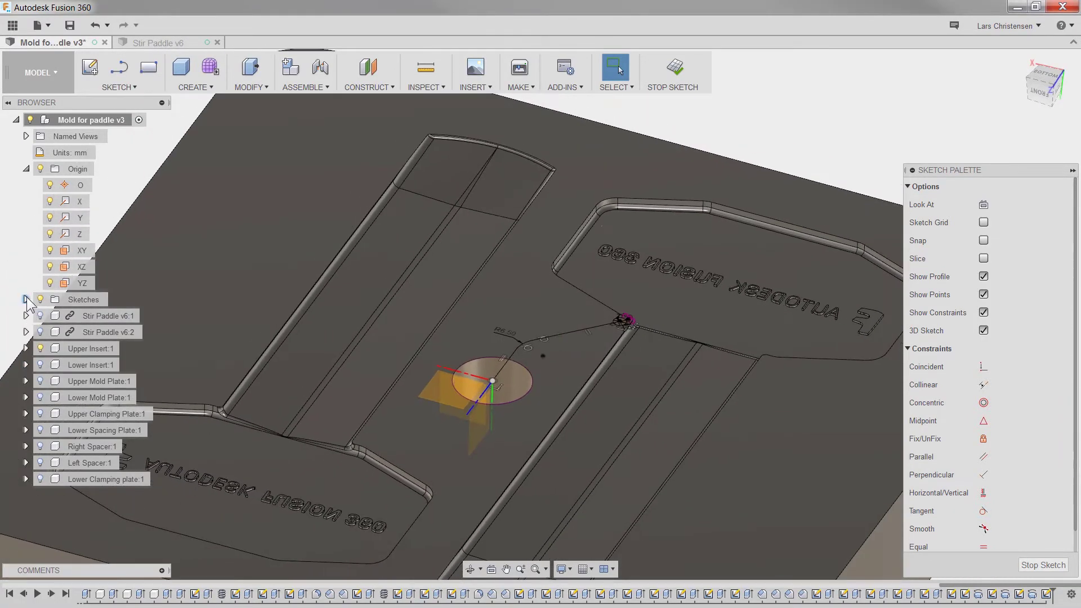
left_click(26, 300)
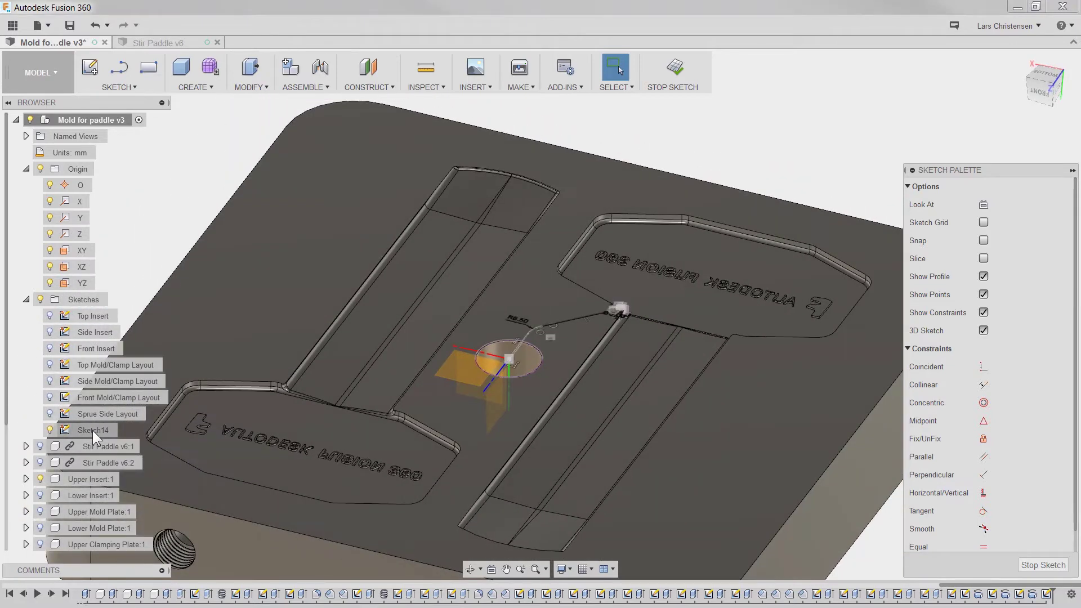
left_click(92, 431)
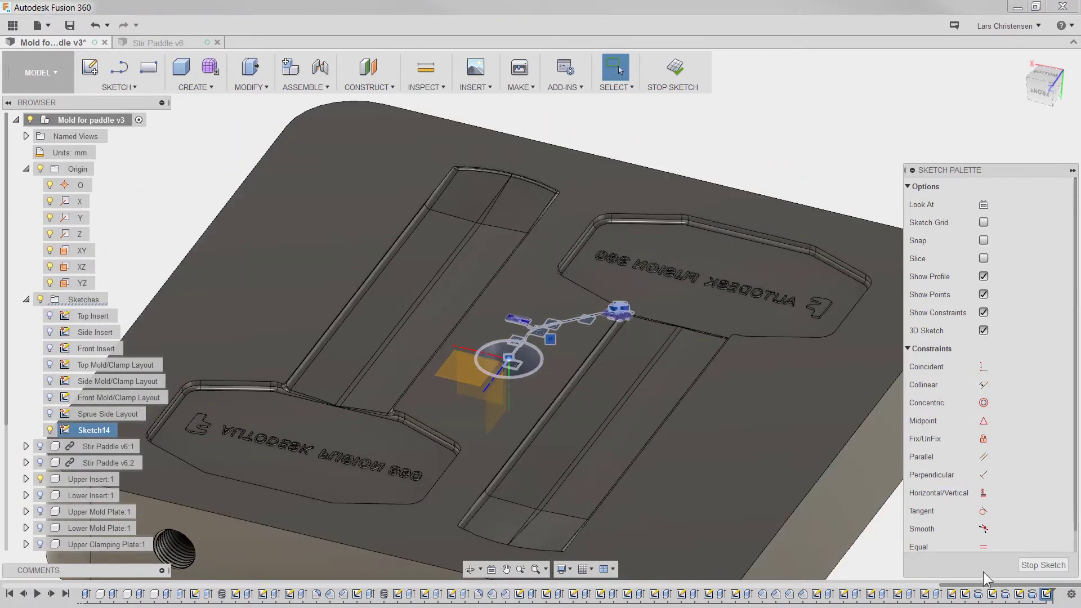
left_click(1040, 566)
left_click(96, 430)
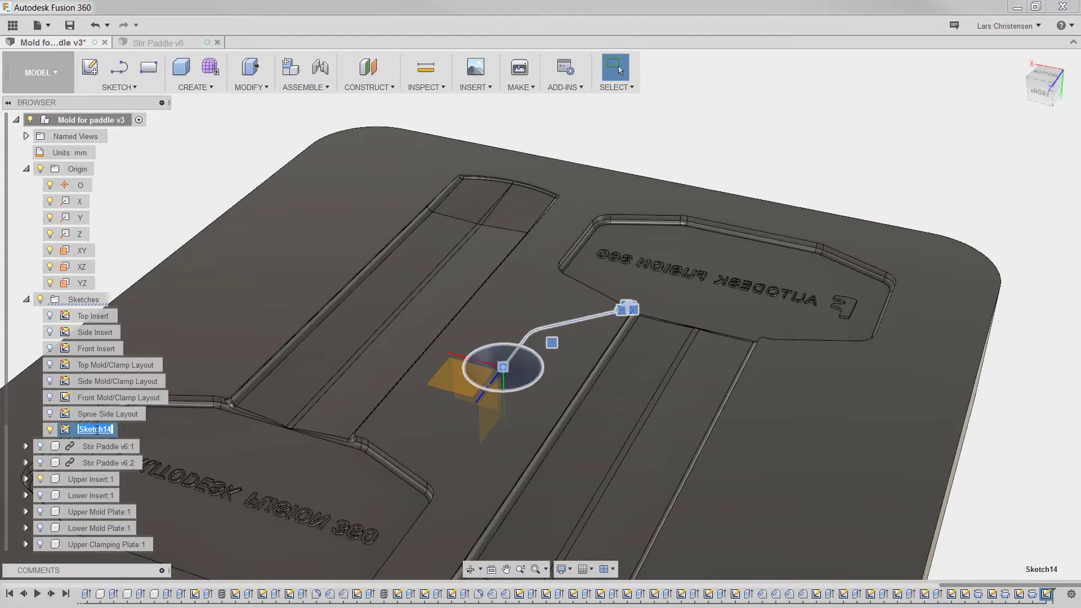
type("Sprue Top Layout")
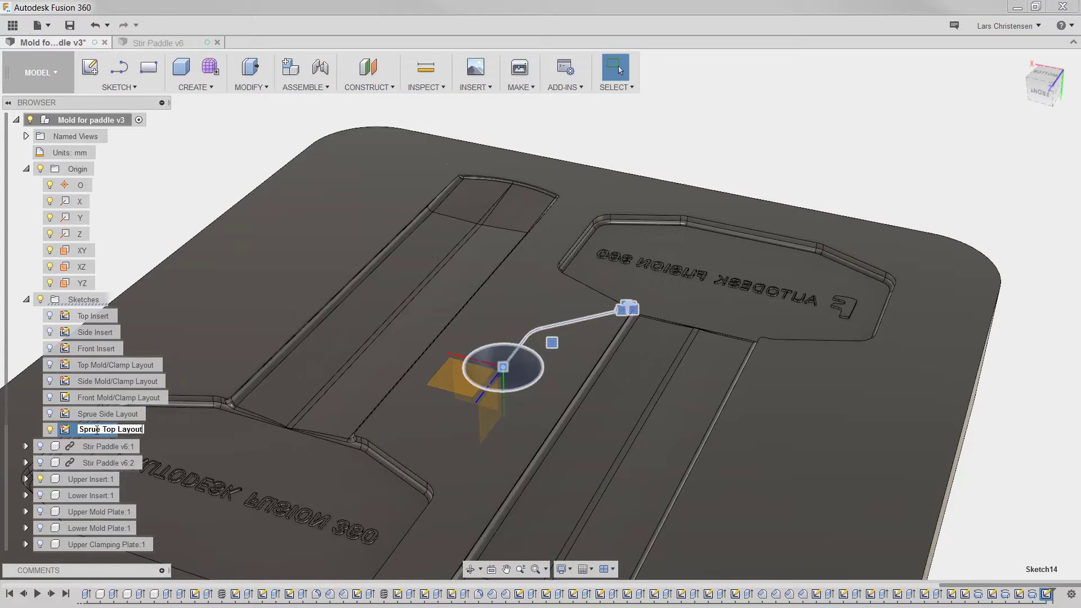
key("Return")
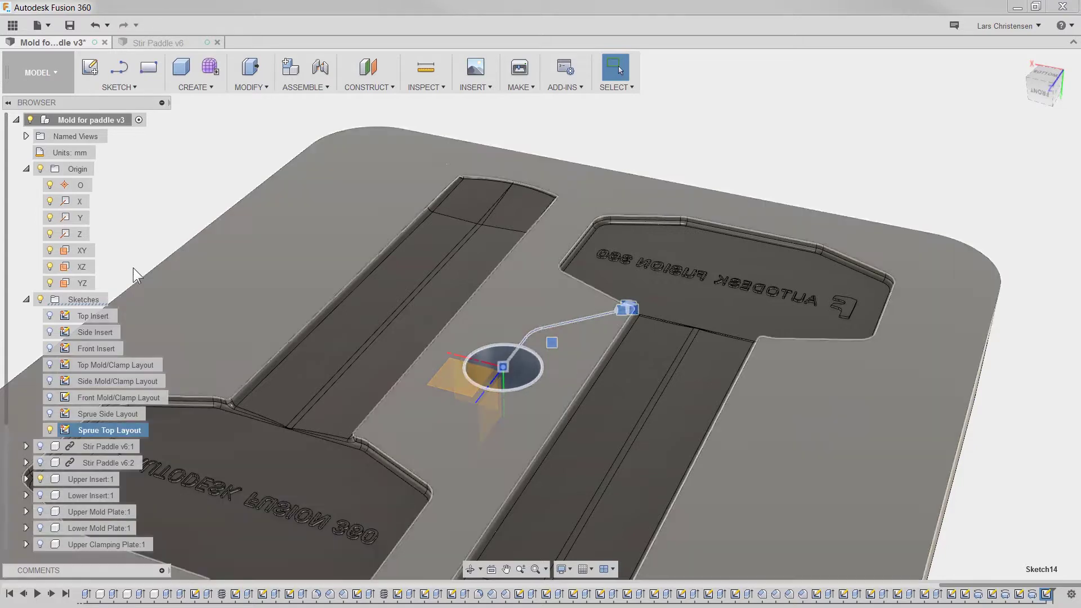
left_click(159, 221)
Create a new sketch on the XY origin plane and hide the Upper Insert component
scroll(277, 167, "down", 2)
scroll(277, 169, "down", 3)
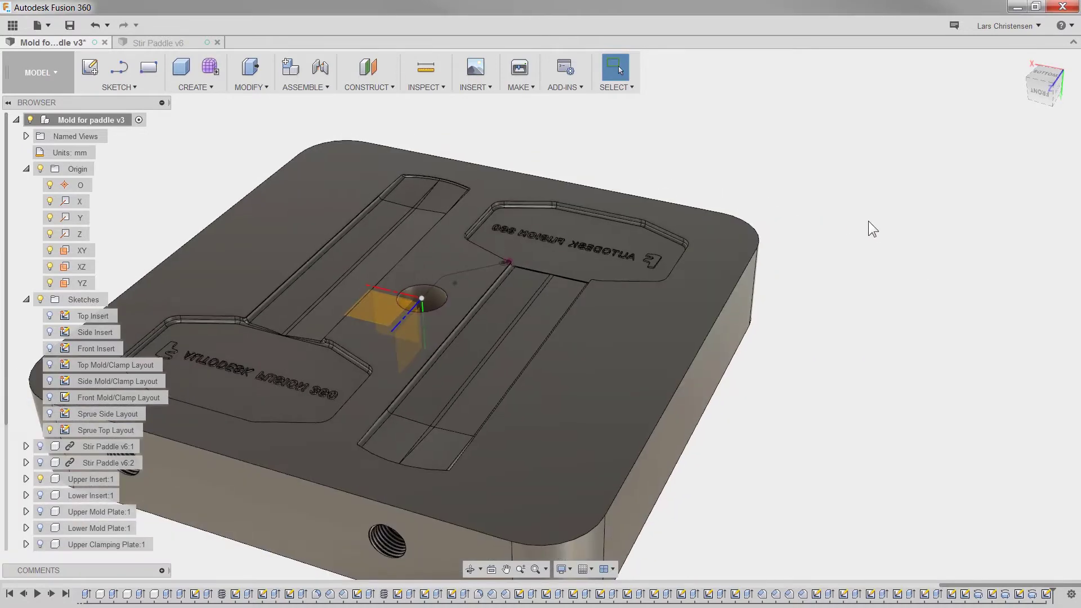
scroll(840, 245, "up", 1)
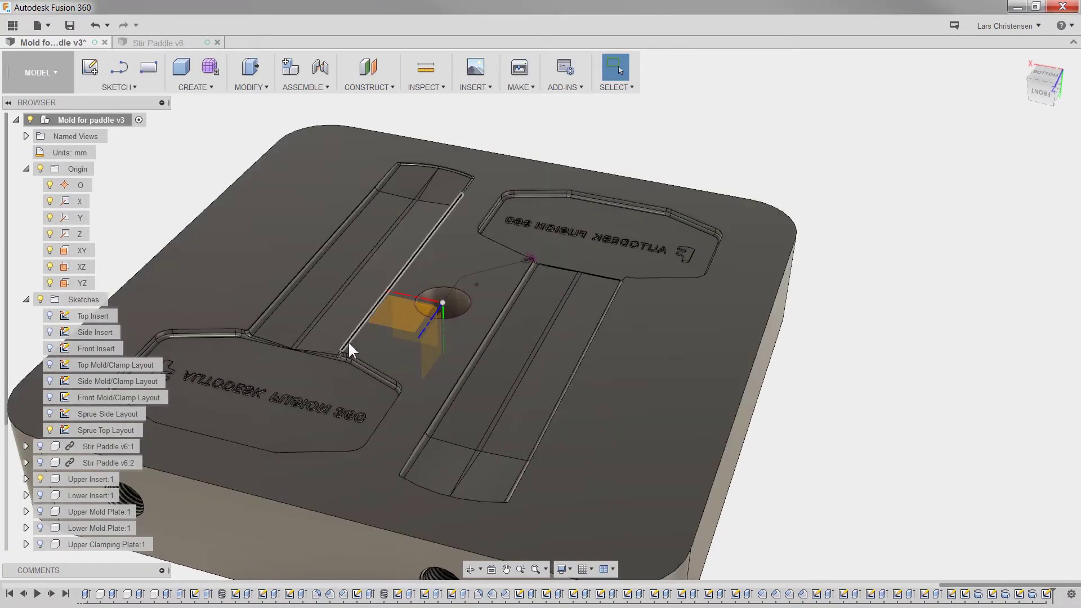
scroll(917, 311, "up", 1)
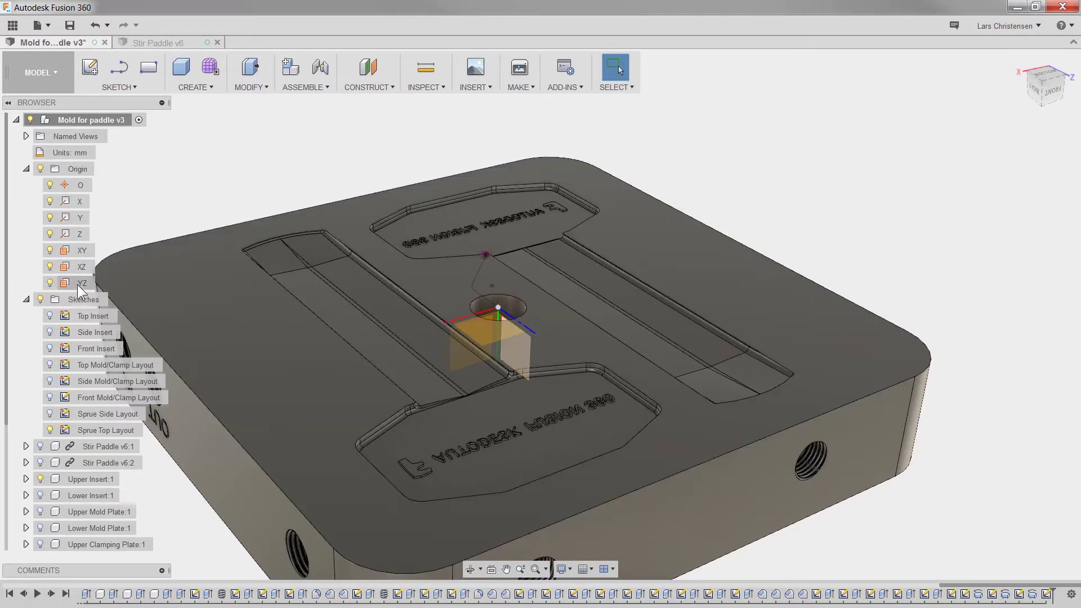
right_click(78, 252)
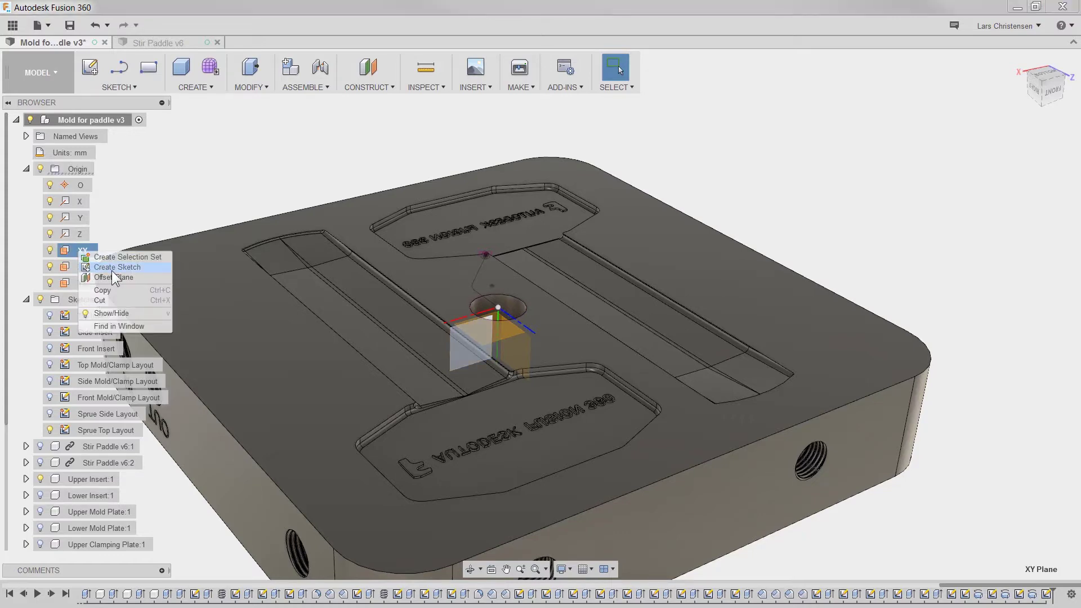
left_click(112, 270)
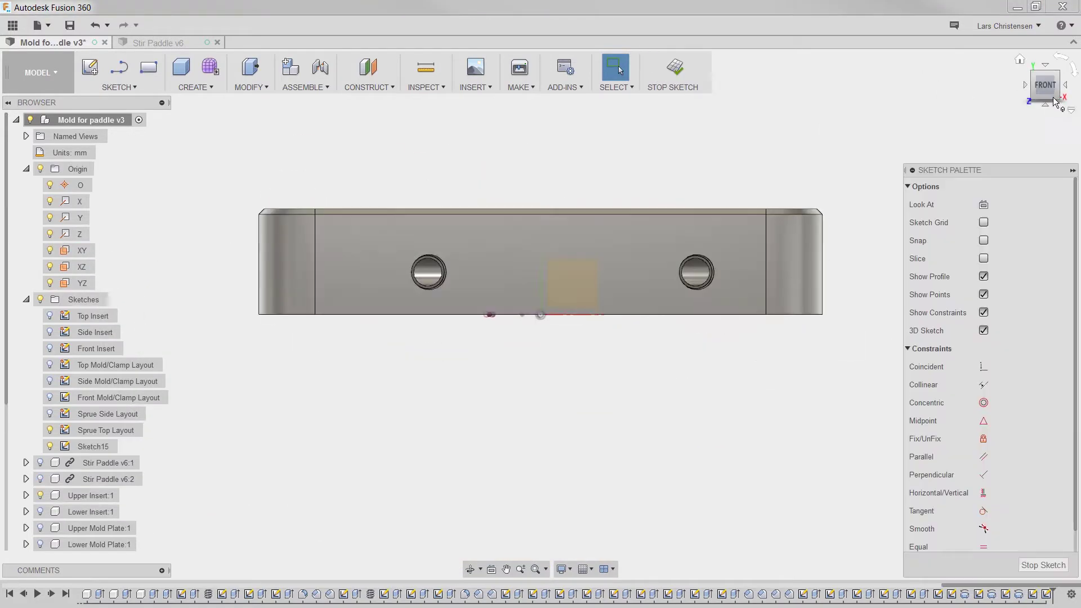
left_click(1072, 81)
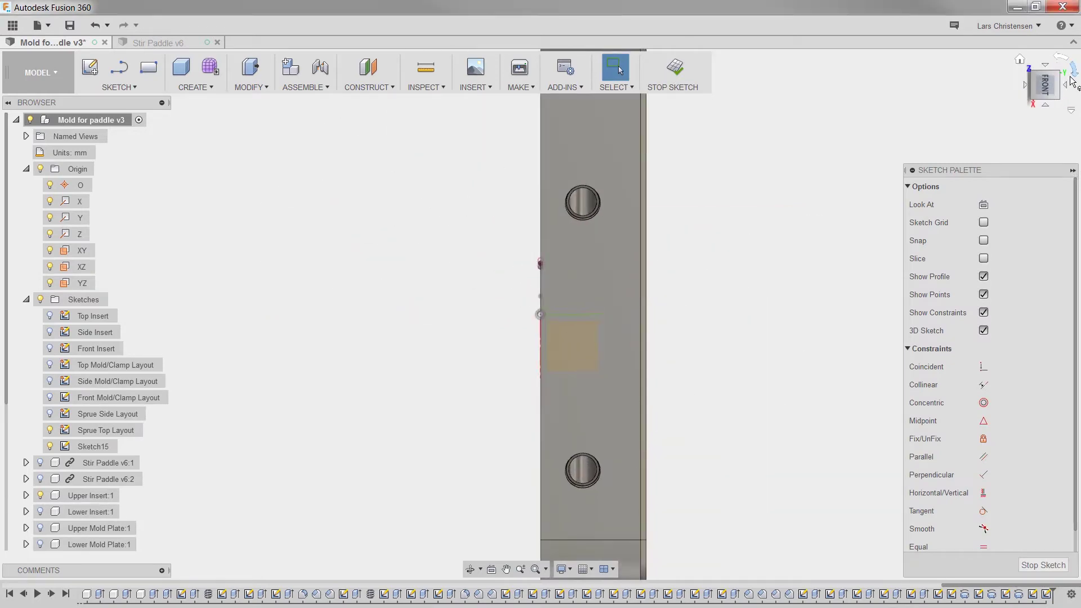
left_click(1071, 81)
scroll(549, 293, "up", 3)
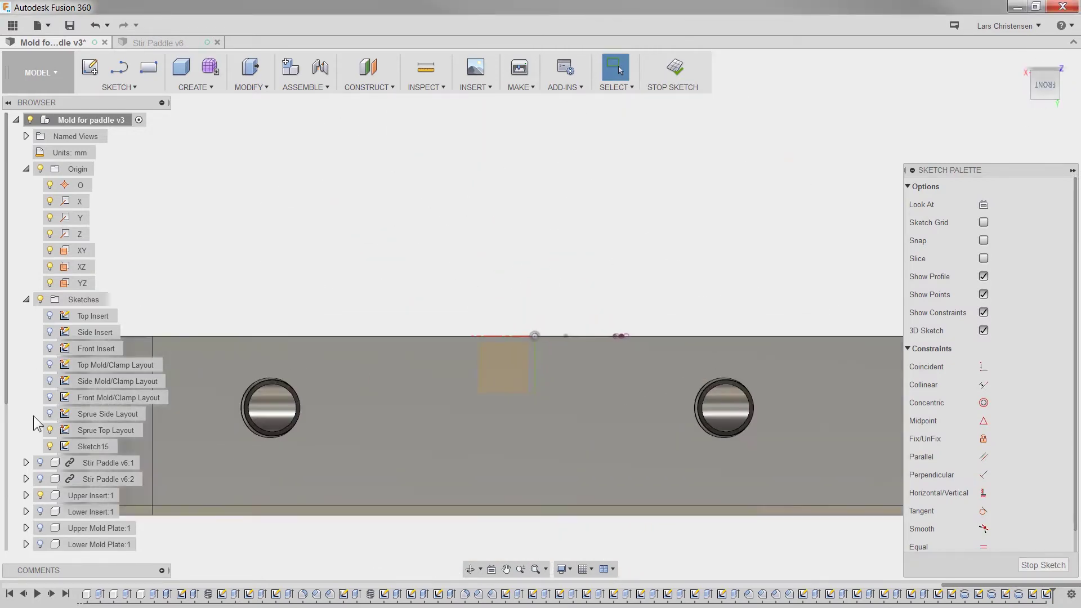
left_click(39, 494)
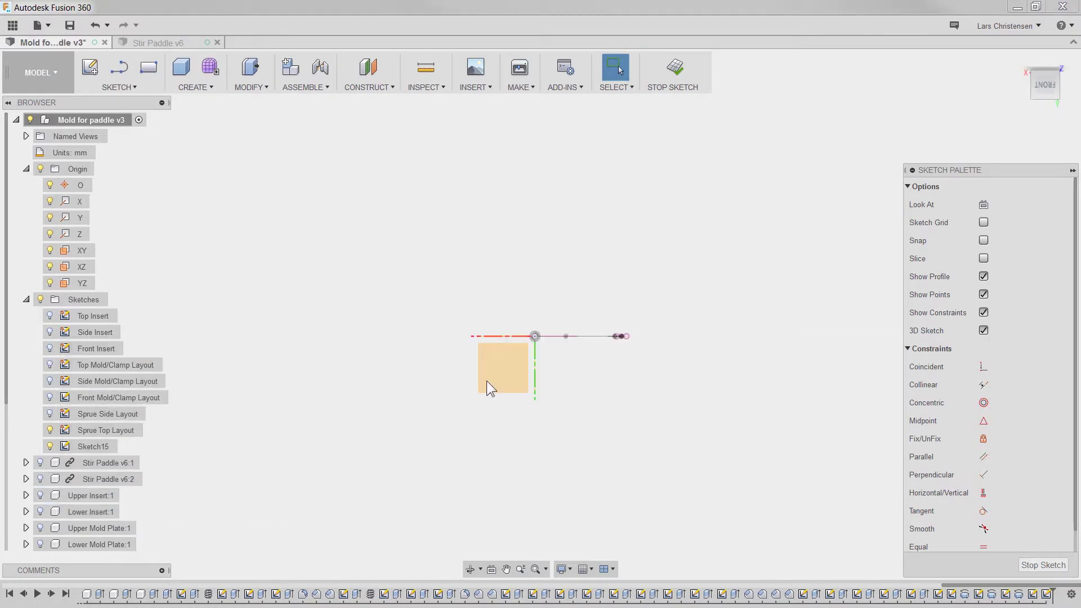
Draw a 3 mm diameter circle centred on the origin as the runner's cross-section
scroll(545, 315, "up", 2)
scroll(496, 414, "up", 2)
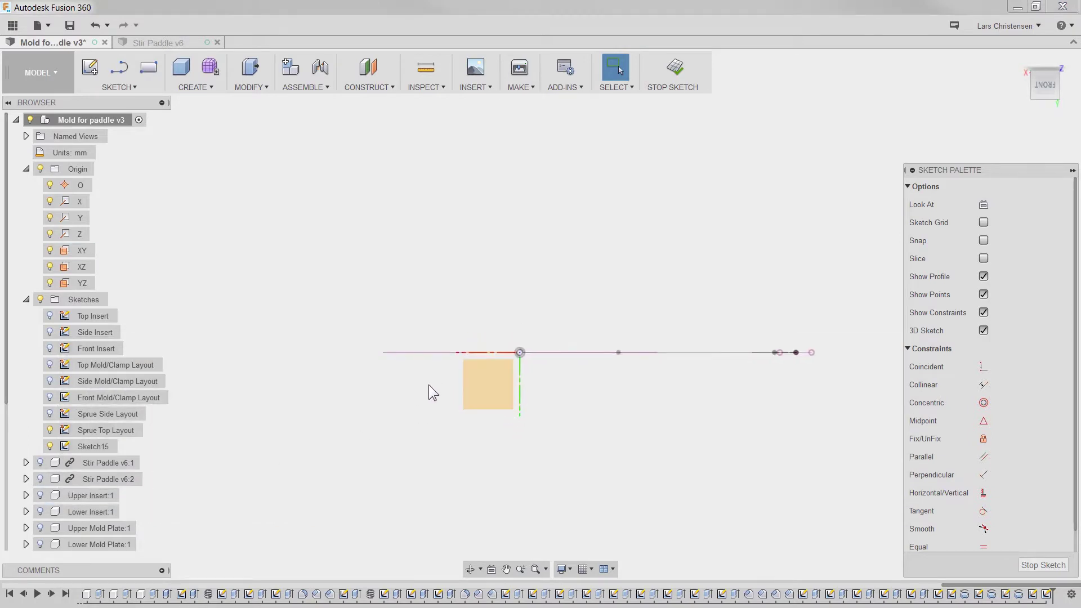
key("c")
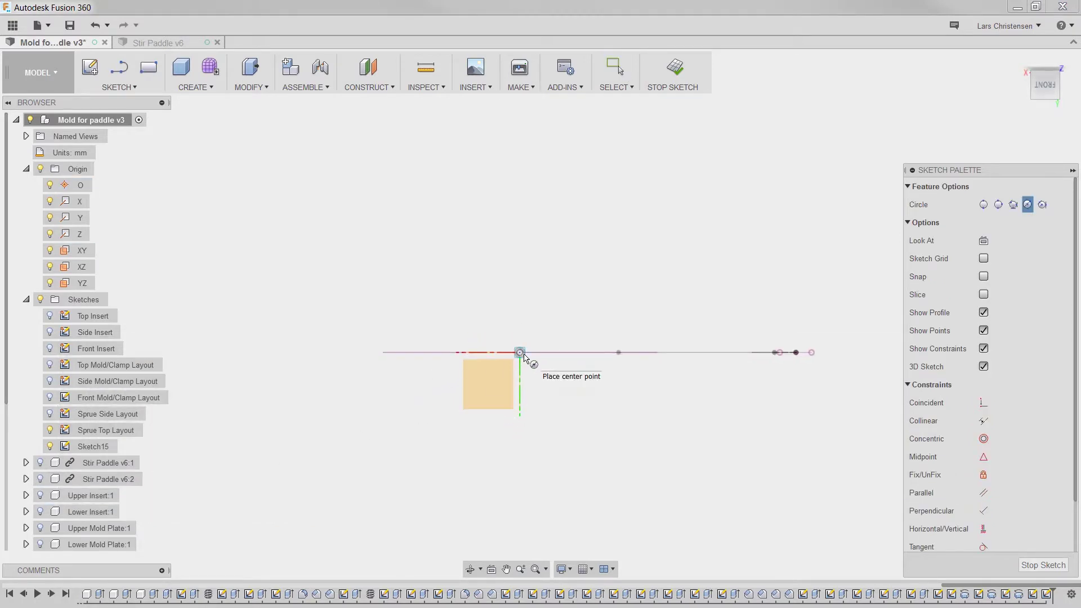
left_click(519, 353)
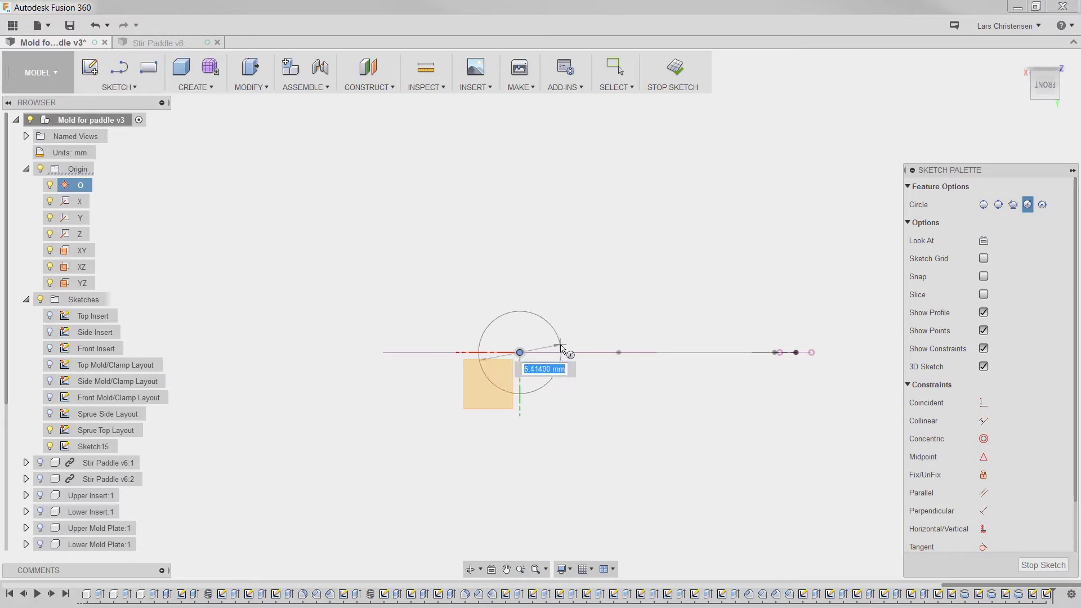
type("3.")
key("Return")
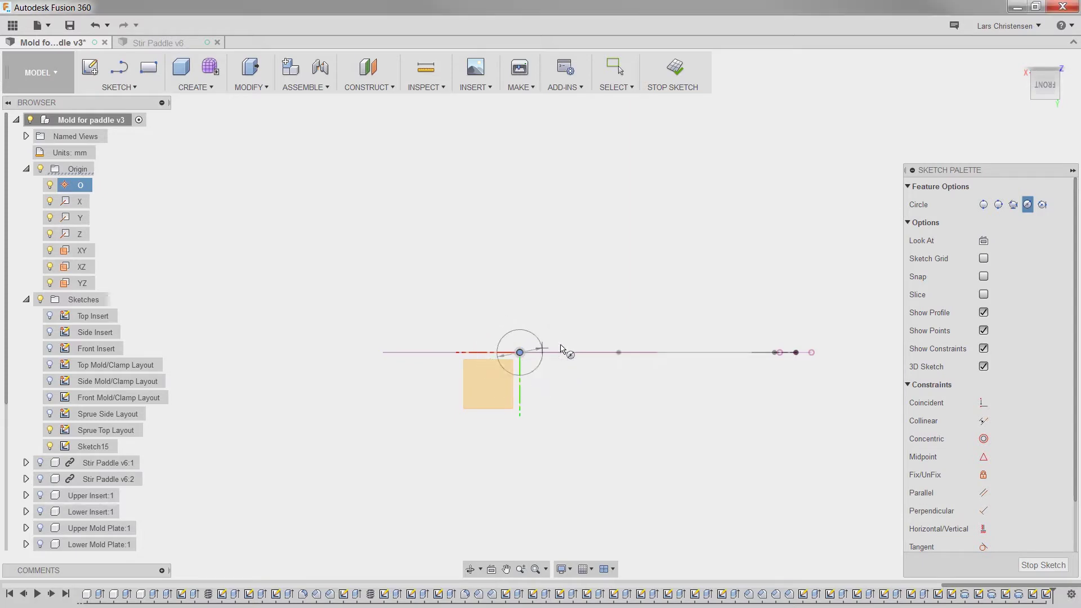
key("Escape")
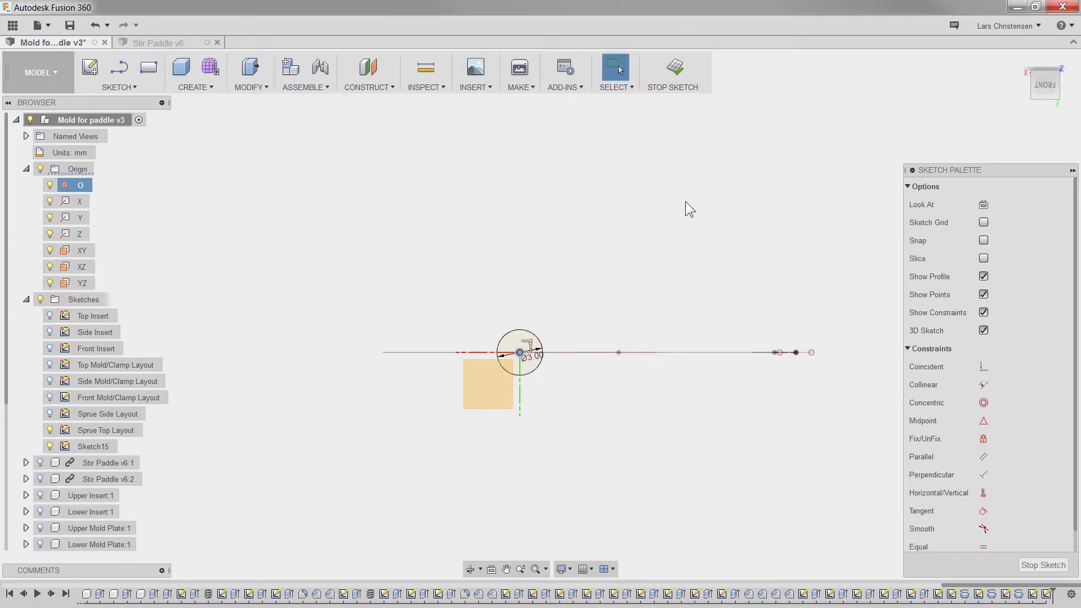
Show the Upper Insert component and make it the active component
key("F6")
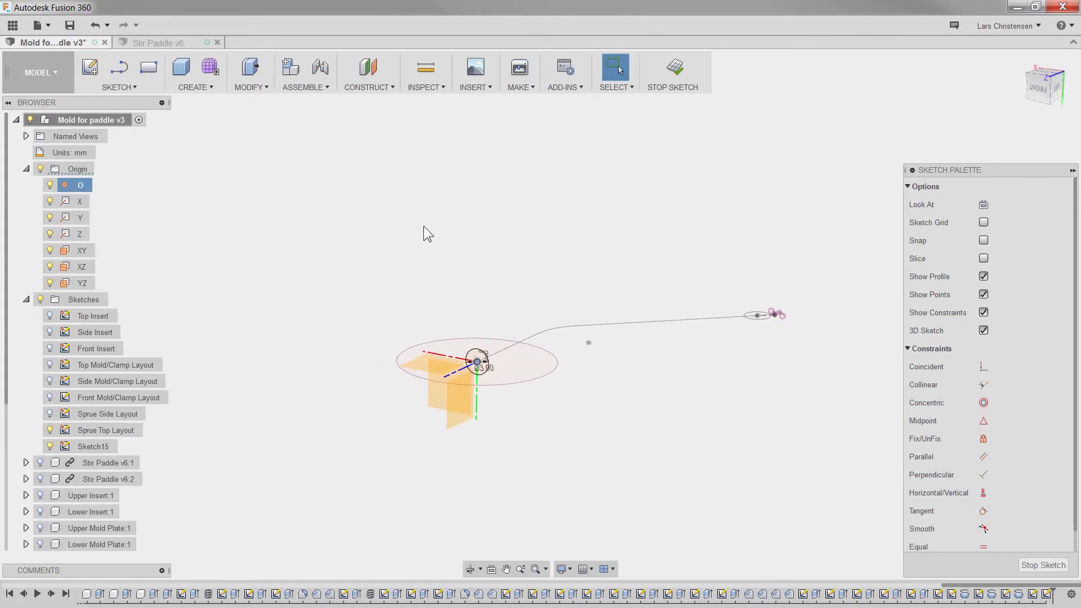
left_click(294, 321)
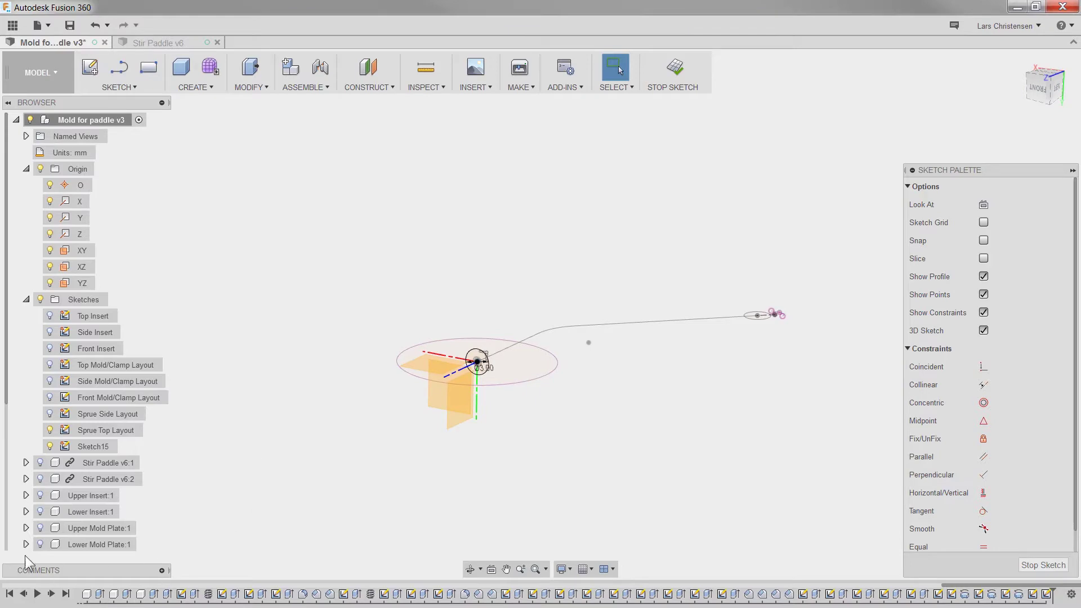
left_click(41, 495)
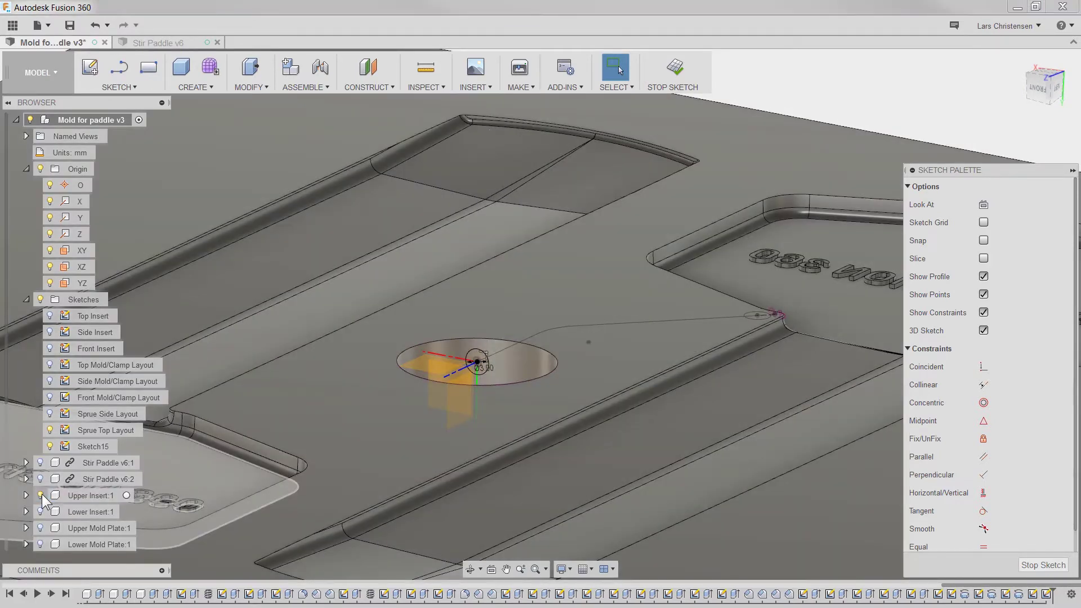
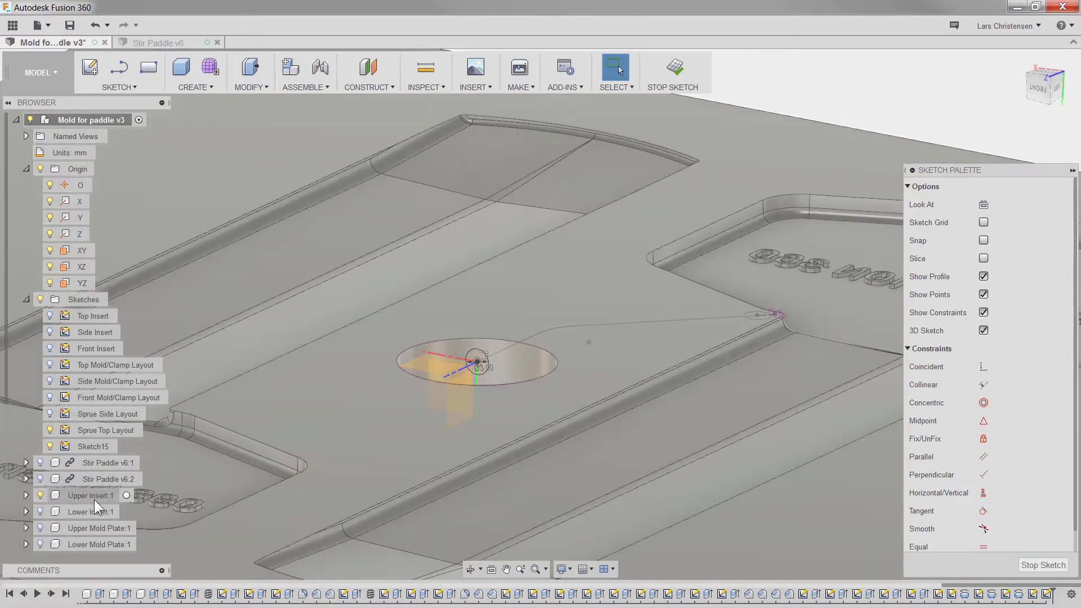
left_click(126, 495)
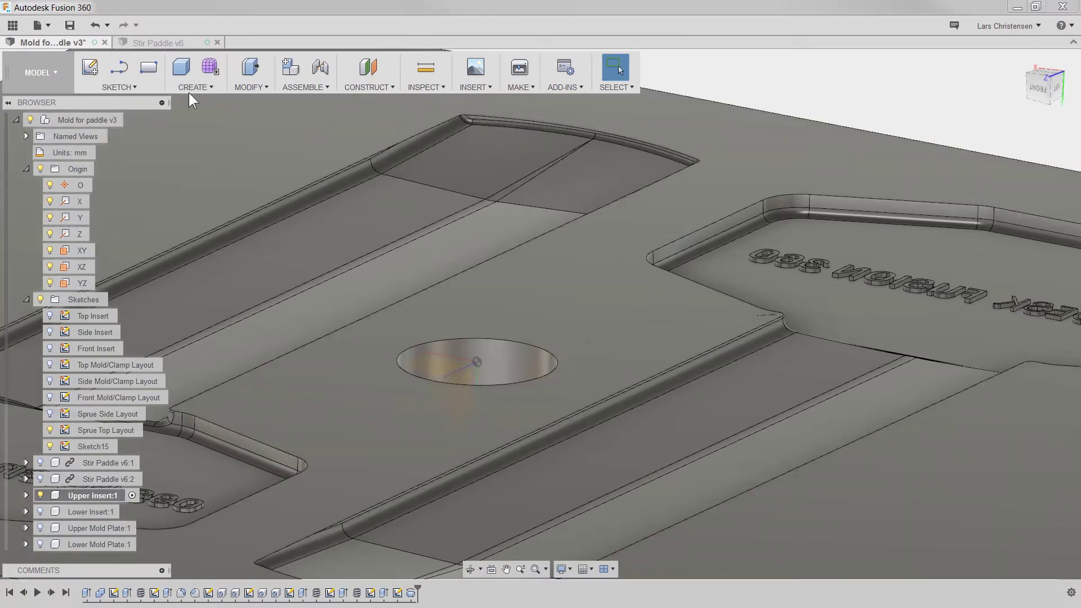
left_click(189, 87)
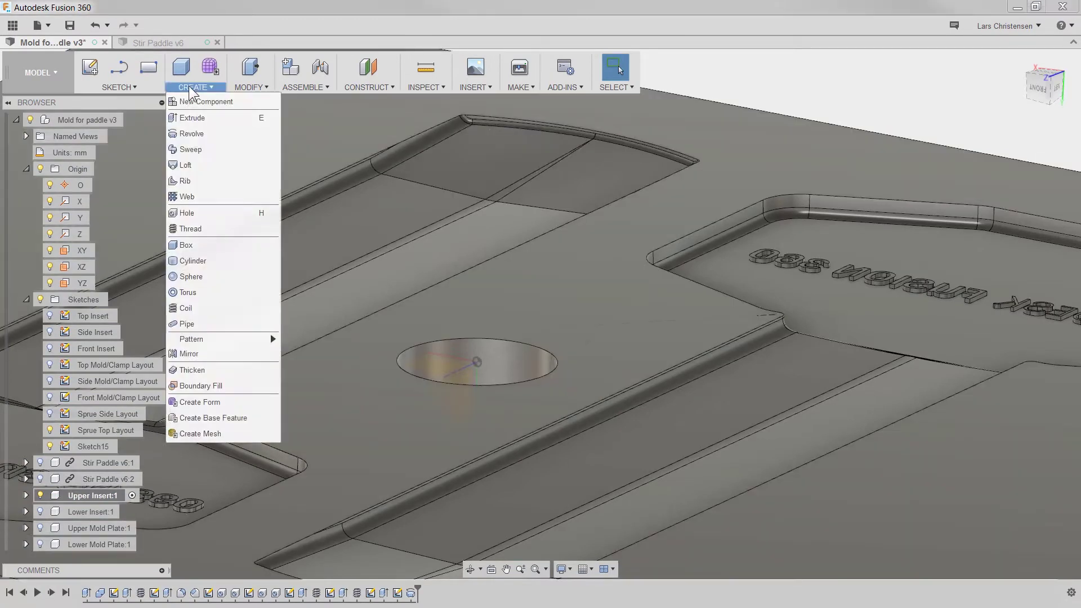
left_click(194, 148)
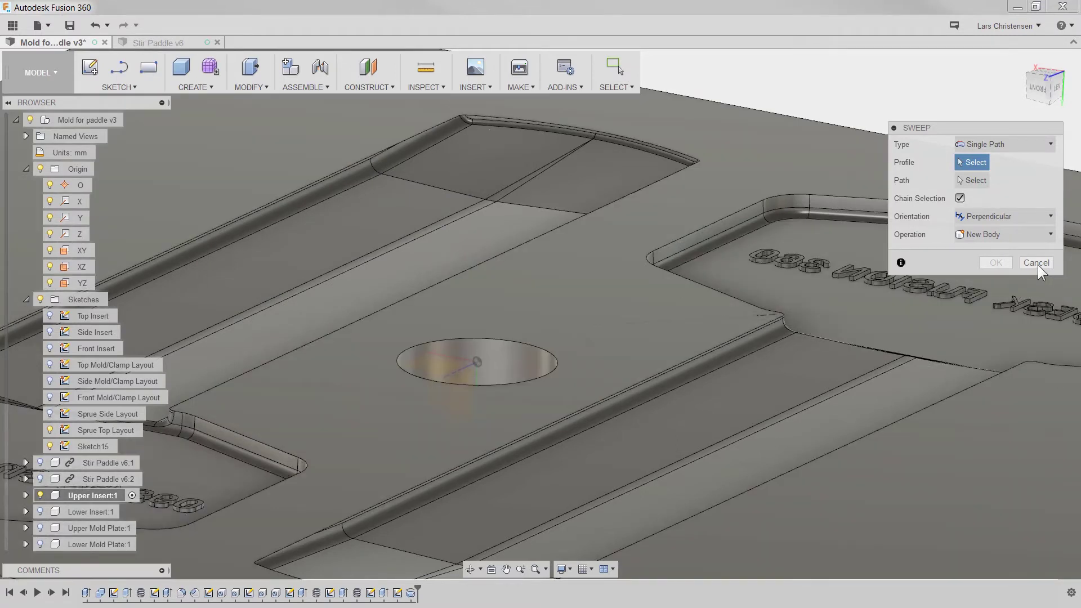
left_click(1036, 262)
Rename the runner cross-section sketch as Sprue Front Layout
left_click(105, 448)
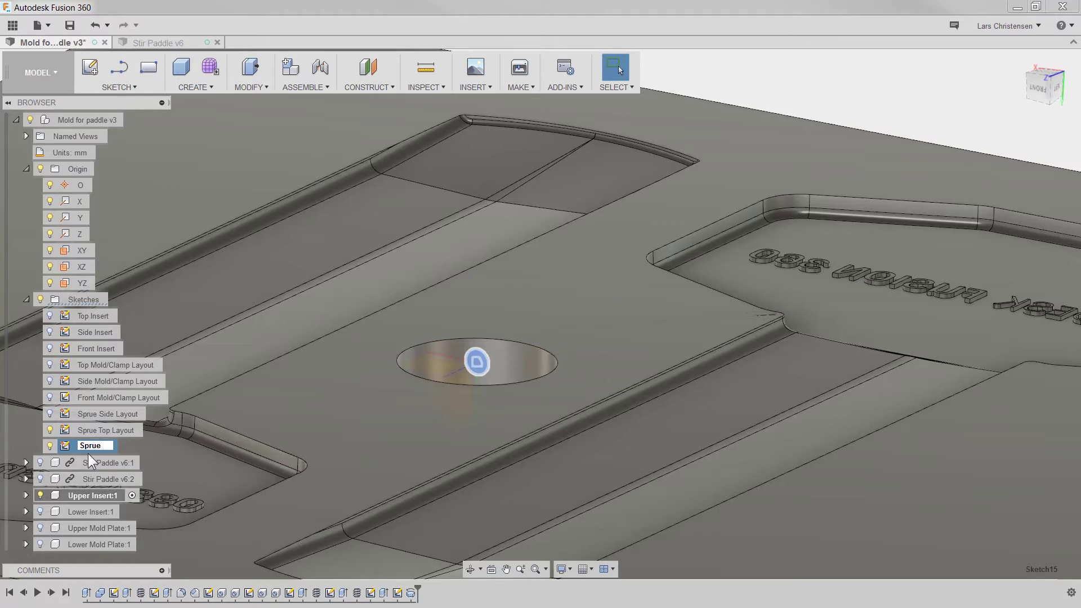
type("ont Layout")
key("Return")
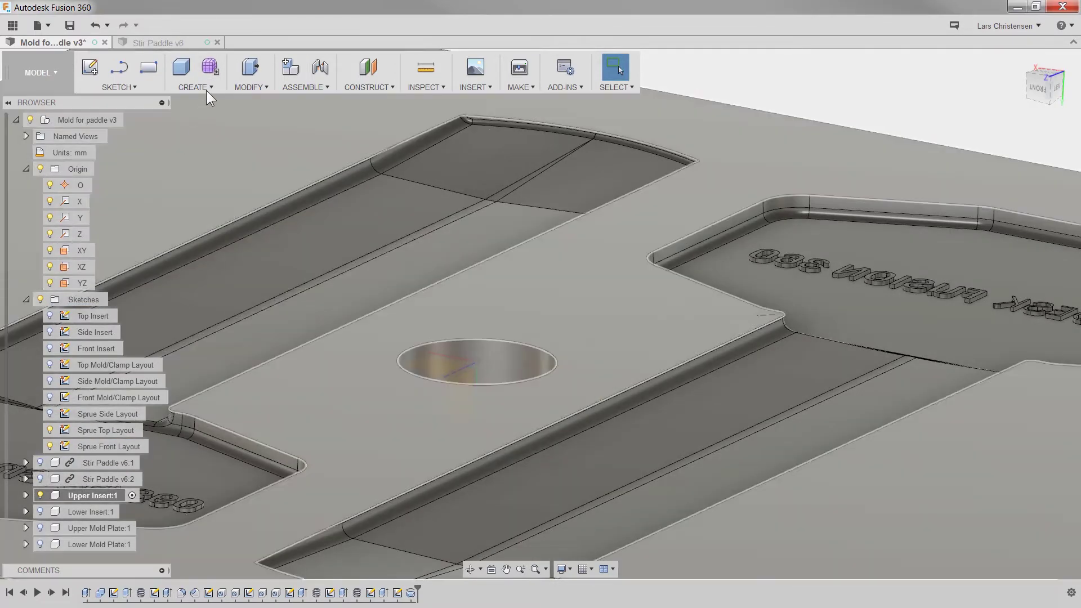
Sweep the 3 mm circle along the filleted runner path as a cut in the Upper Insert, over the full path distance of 1.00
left_click(206, 89)
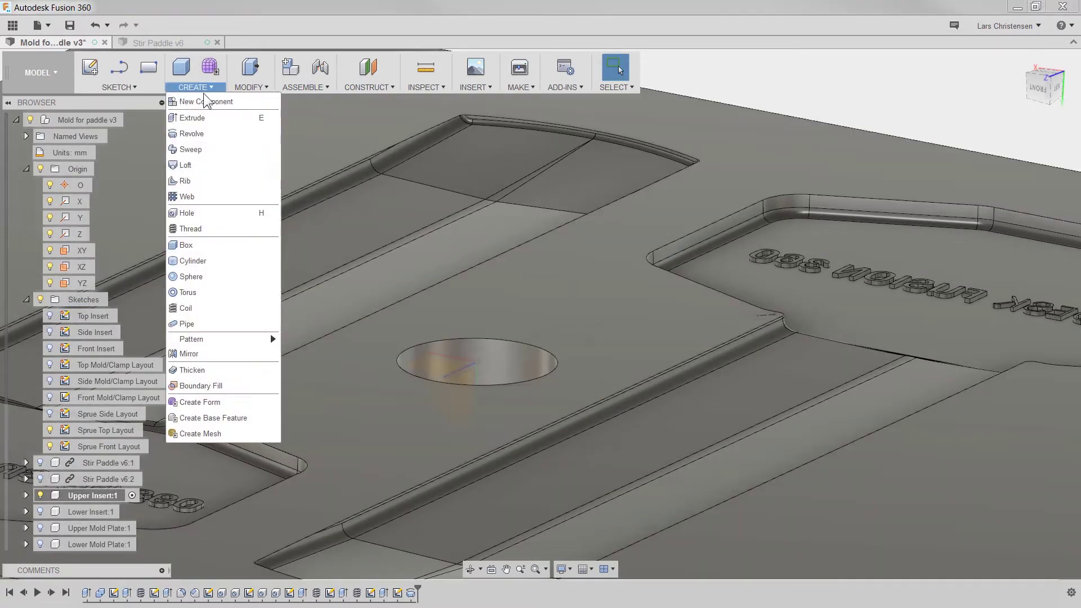
left_click(197, 152)
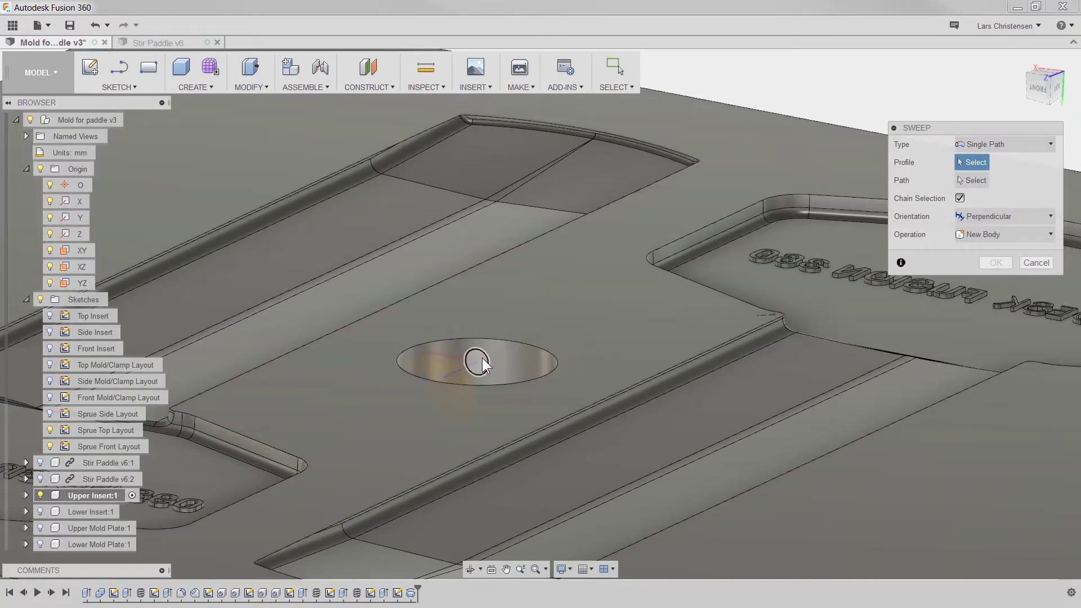
left_click(476, 362)
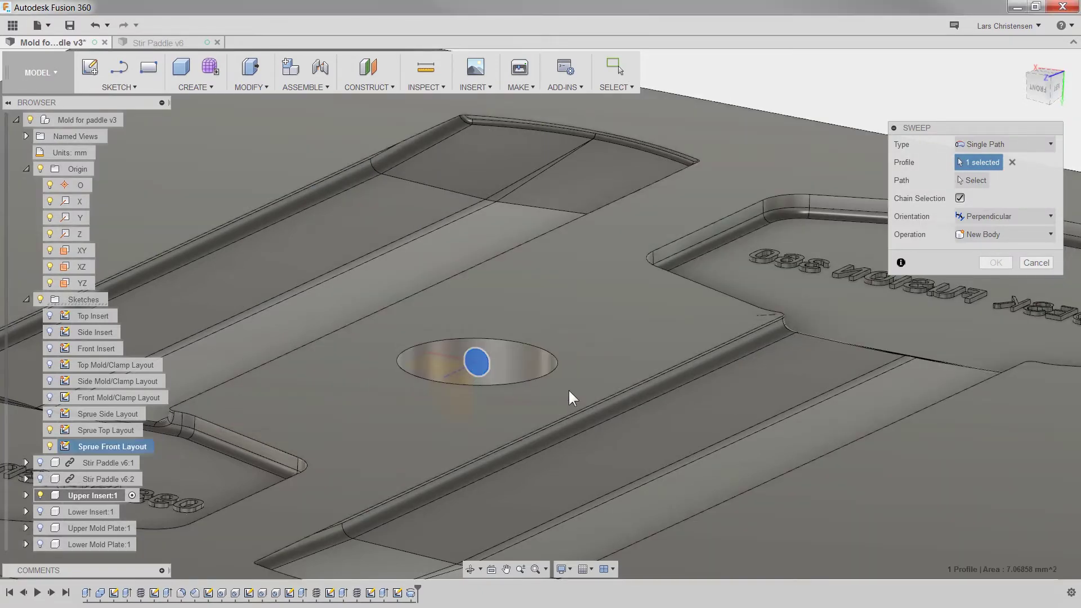
left_click(976, 181)
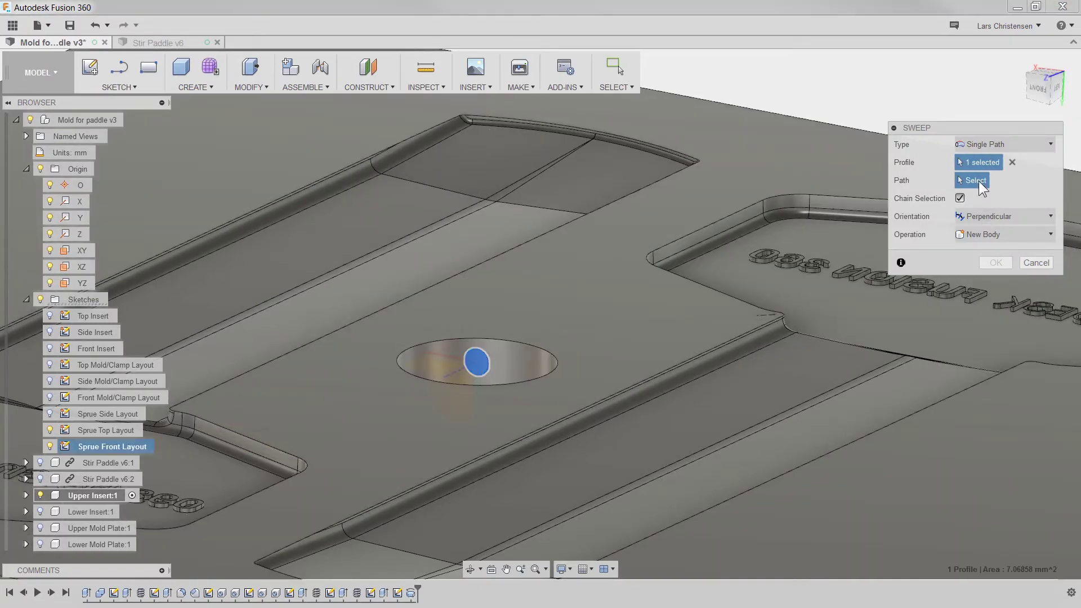
left_click(516, 339)
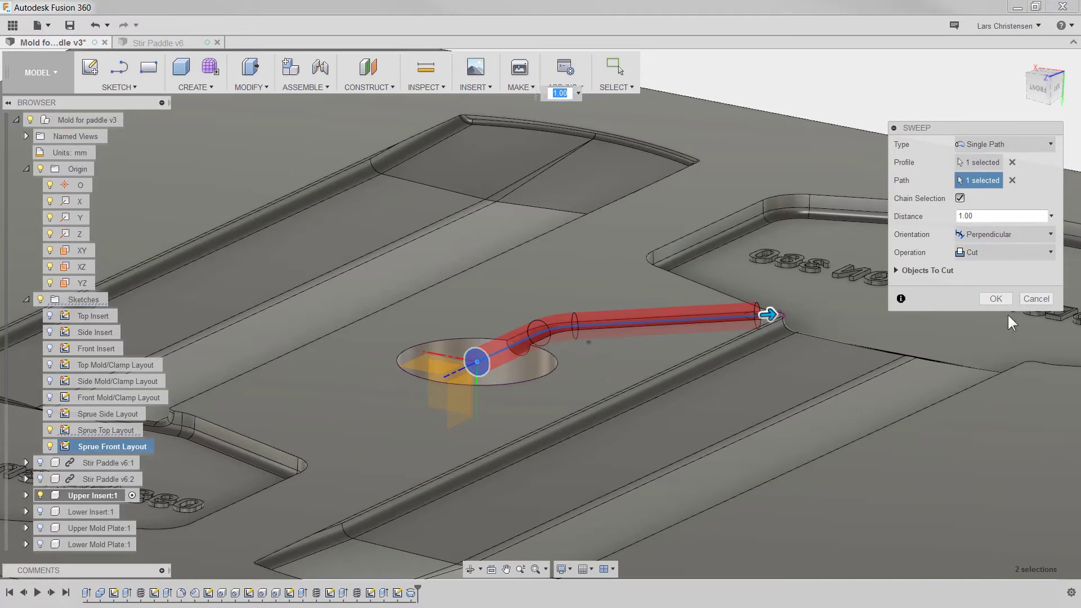
left_click(997, 298)
Create a sketch on the runner channel's flat end face near the cavity and project the face's curved edge into it
middle_click_drag(979, 316, 570, 355, "shift")
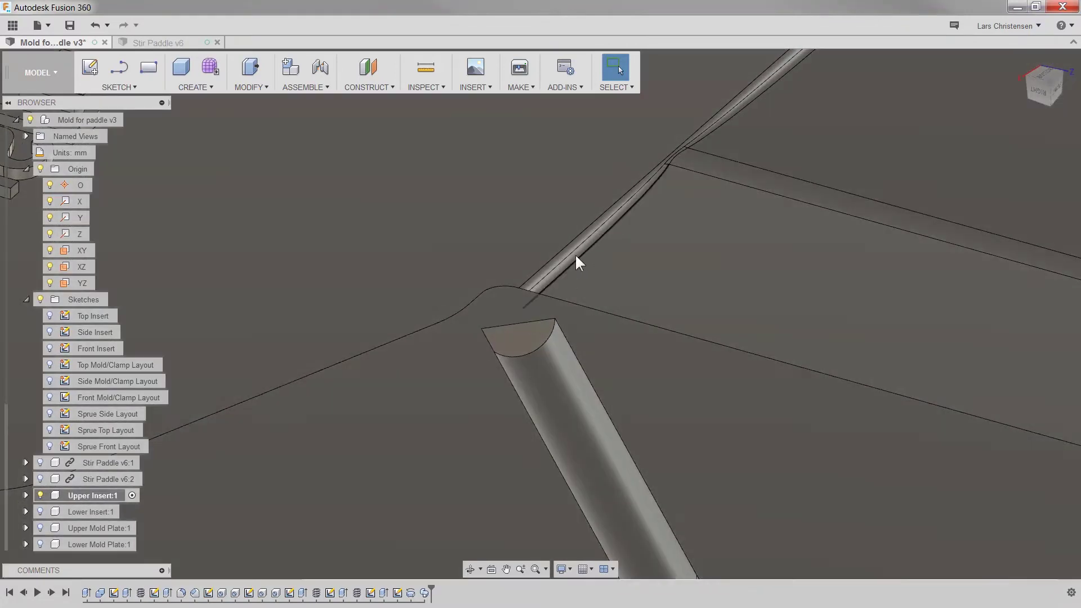
middle_click_drag(454, 292, 528, 344, "shift")
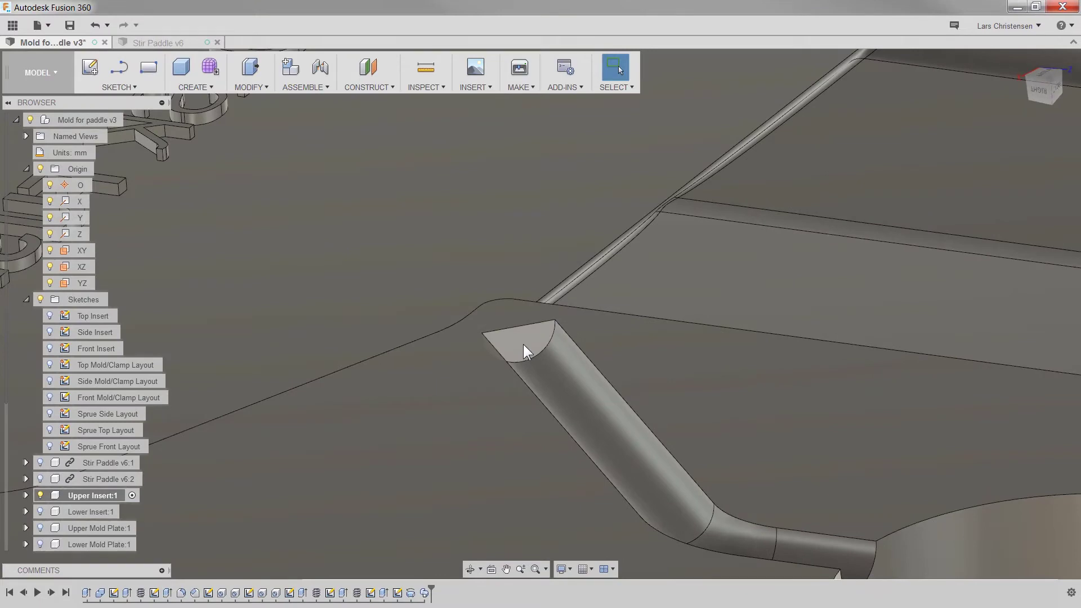
right_click(523, 340)
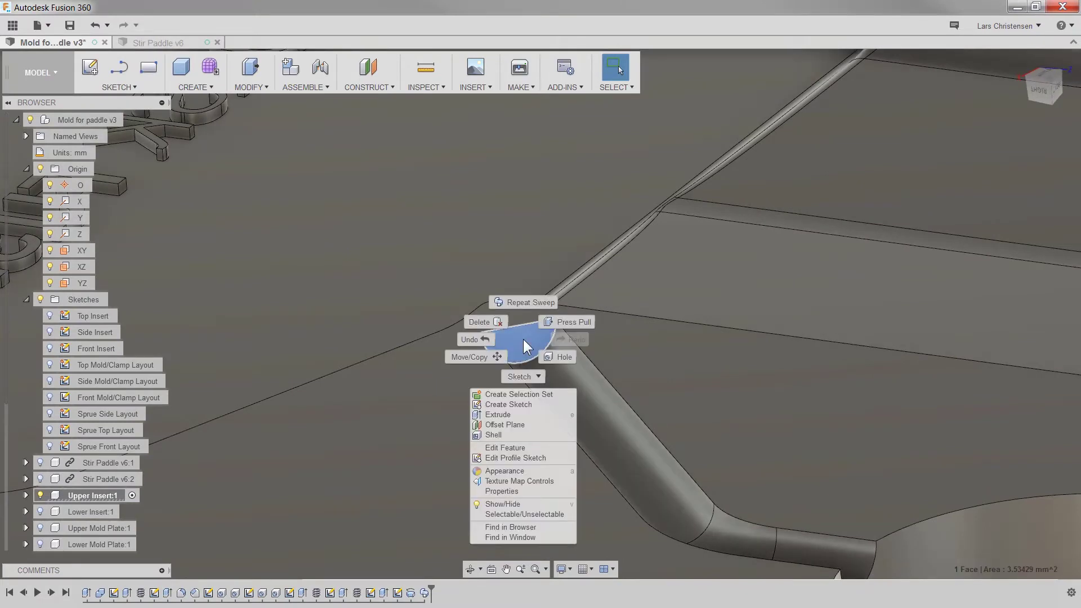
left_click(504, 406)
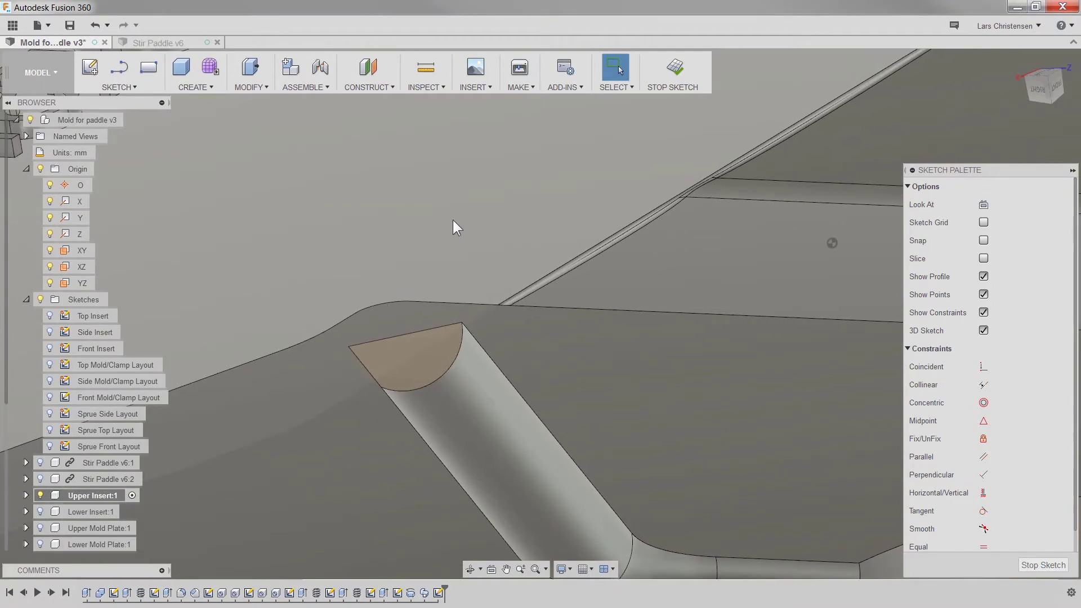
key("p")
left_click(432, 385)
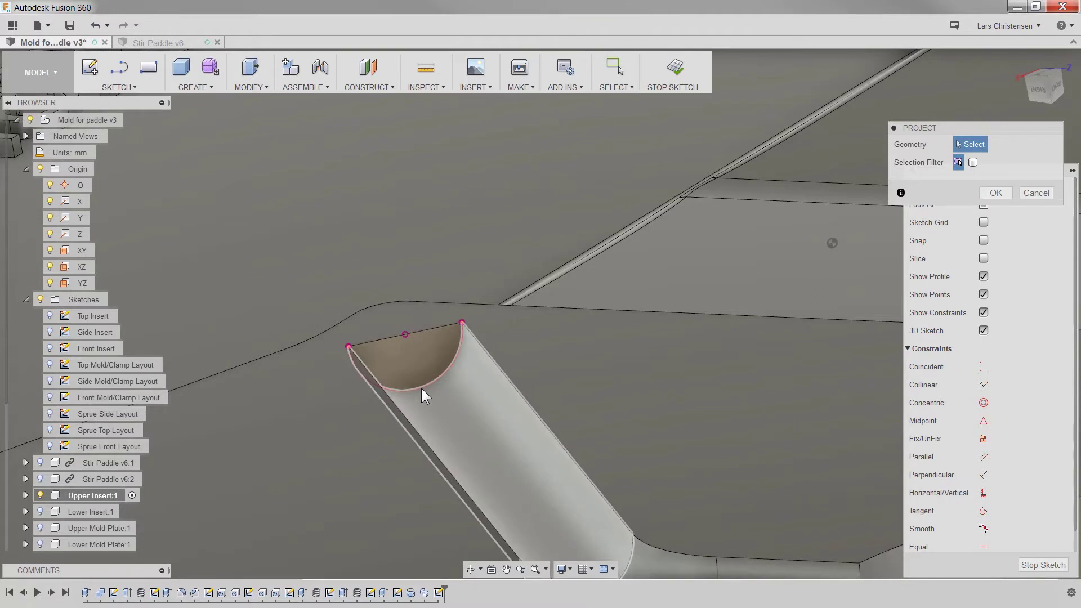
Draw a 1.5 mm line from the arc's lowest point to its centre and another from the centre to the arc's end, forming a quarter-circle profile
key("l")
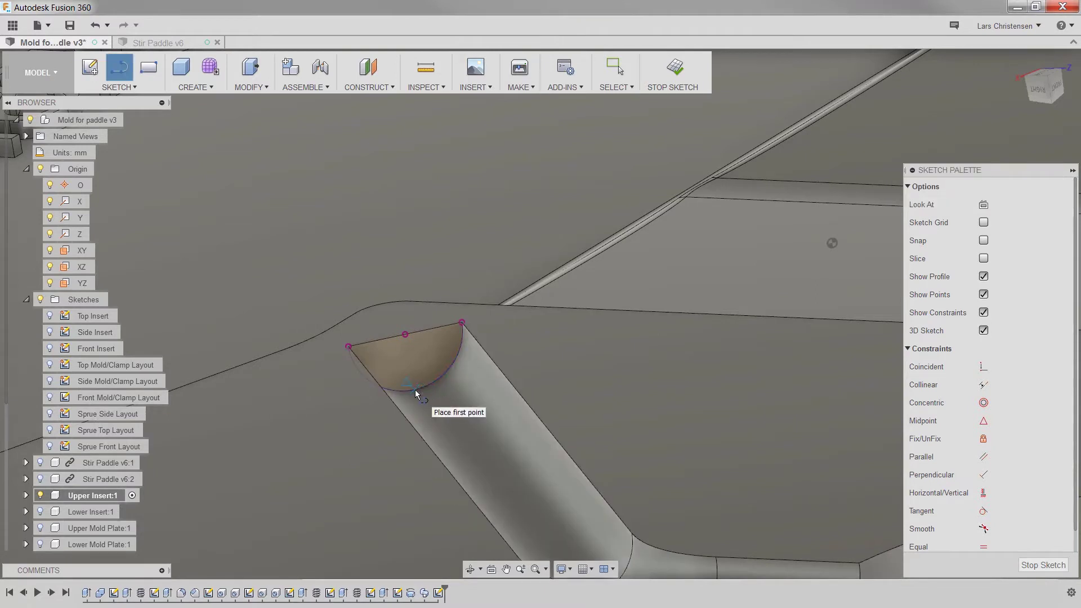
left_click(415, 389)
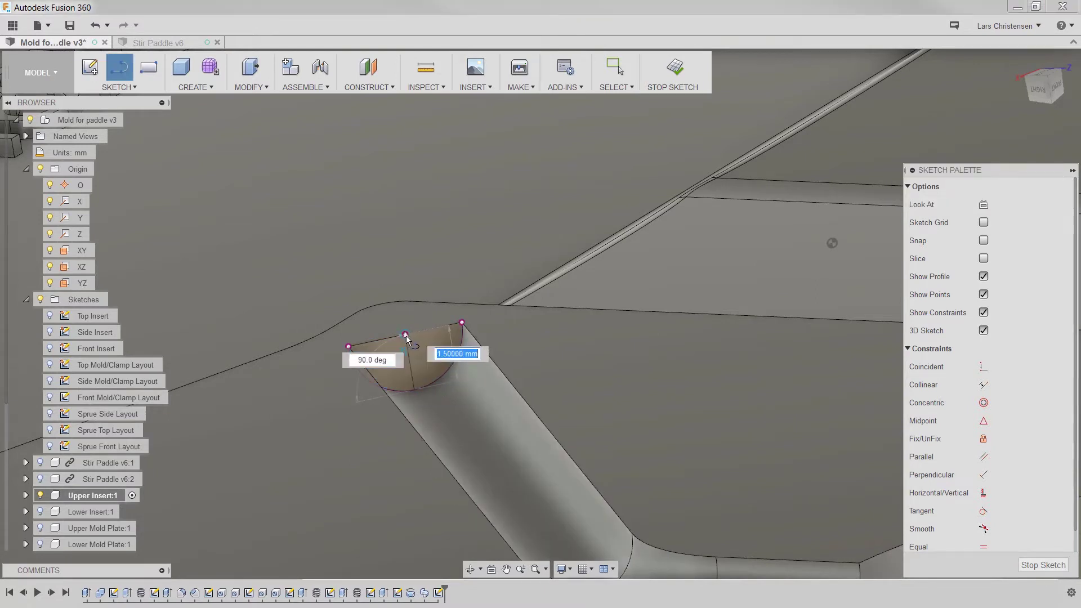
double_click(406, 335)
mouse_move(487, 369)
middle_mouse_down("shift")
mouse_move(451, 400)
mouse_move(428, 408)
mouse_move(428, 394)
middle_mouse_up("shift")
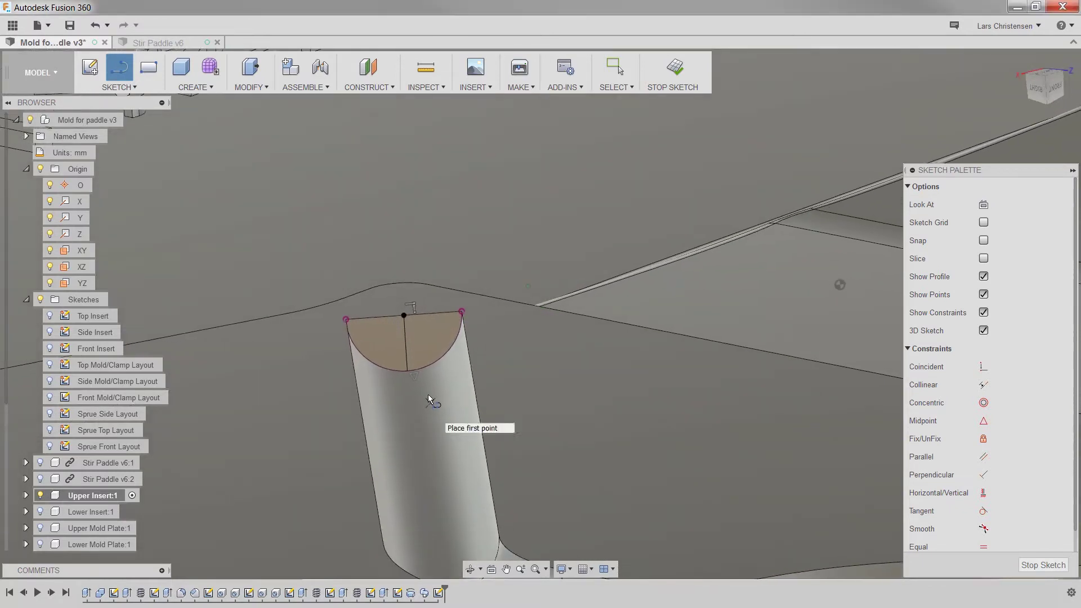
left_click(405, 314)
double_click(461, 313)
Revolve the quarter-circle profile 360 degrees about its vertical centre line as a cut, rounding the runner's end
middle_click_drag(462, 316, 528, 389, "shift")
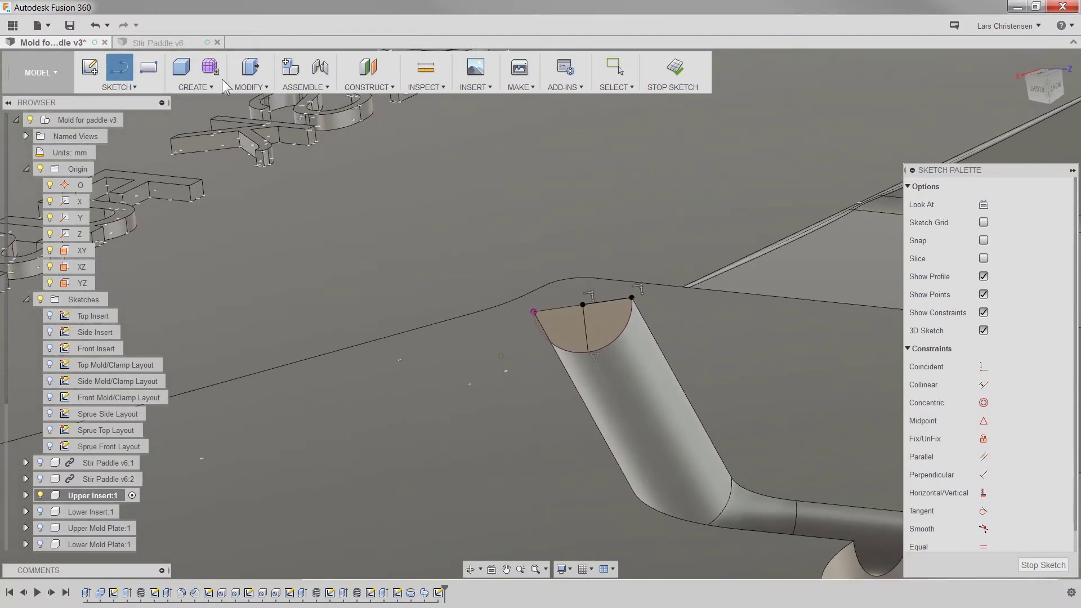
left_click(209, 87)
left_click(201, 131)
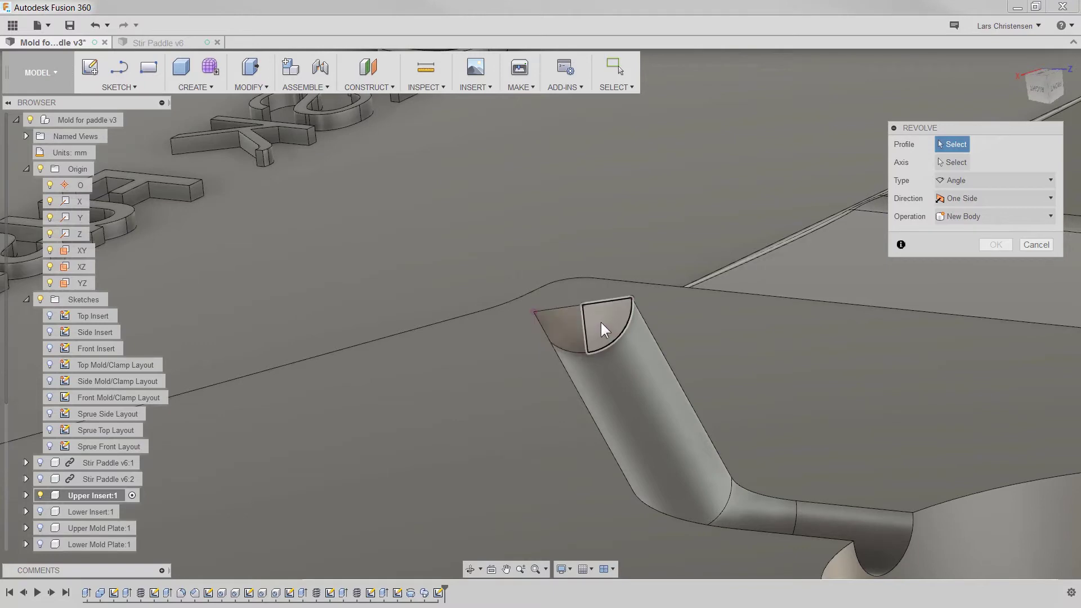
left_click(600, 328)
left_click(954, 162)
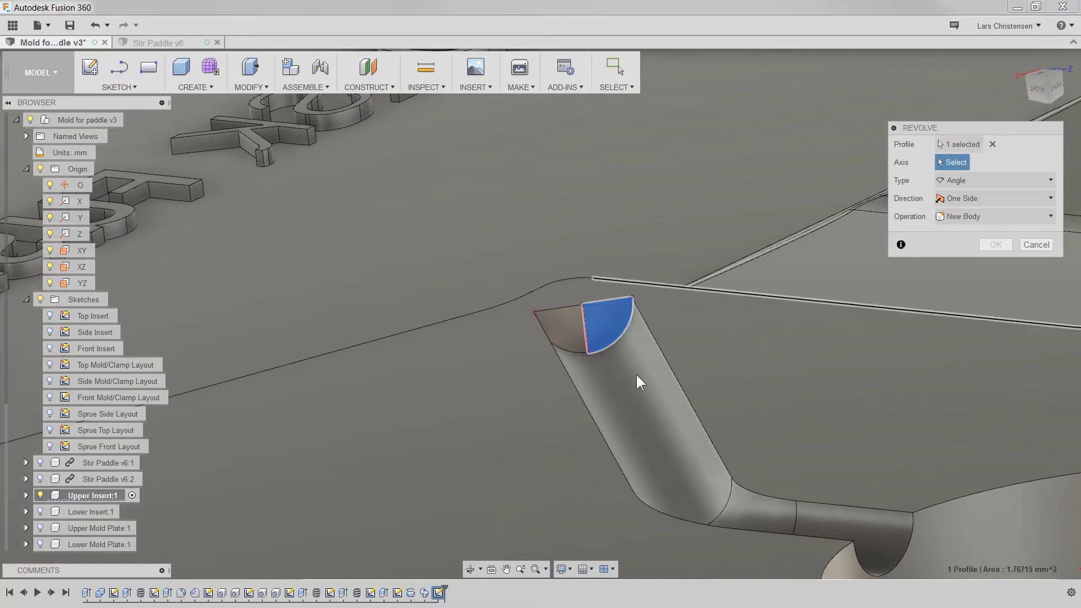
left_click(583, 325)
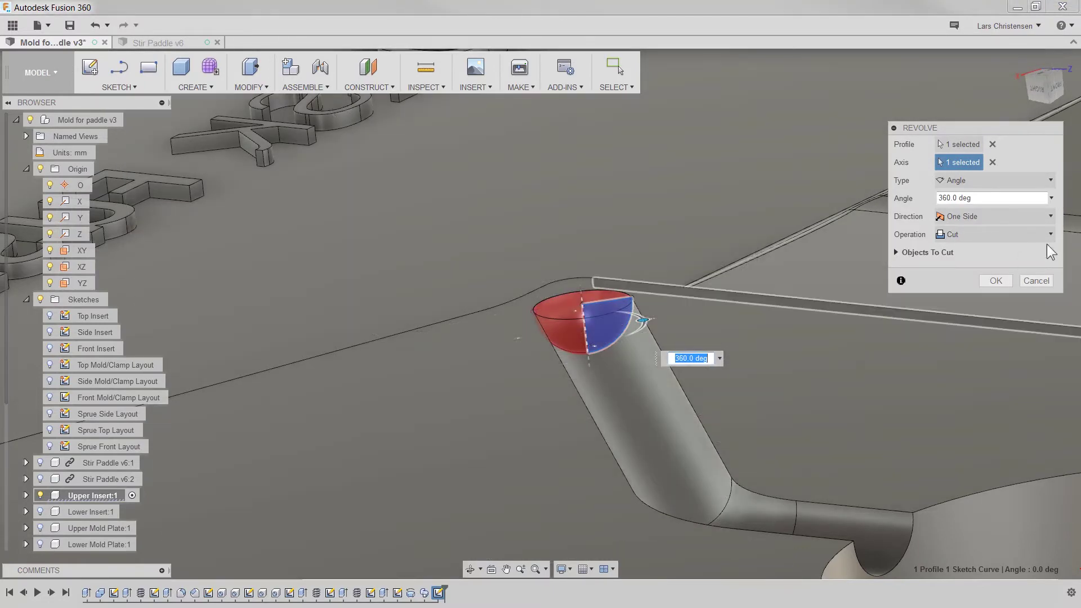
left_click(1006, 278)
Examine the gap between the runner's rounded end and the paddle cavity, showing the Sprue Top Layout sketch and then hiding the sketches
middle_click_drag(870, 278, 580, 362, "shift")
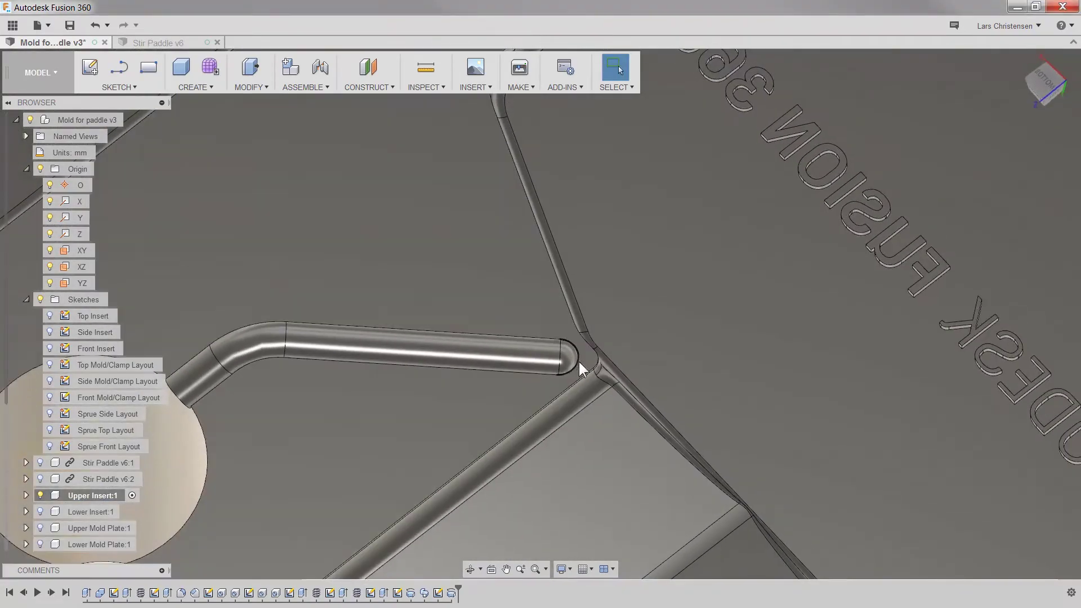
mouse_move(473, 377)
middle_mouse_down("shift")
mouse_move(370, 404)
mouse_move(632, 338)
mouse_move(600, 377)
mouse_move(563, 389)
middle_mouse_up("shift")
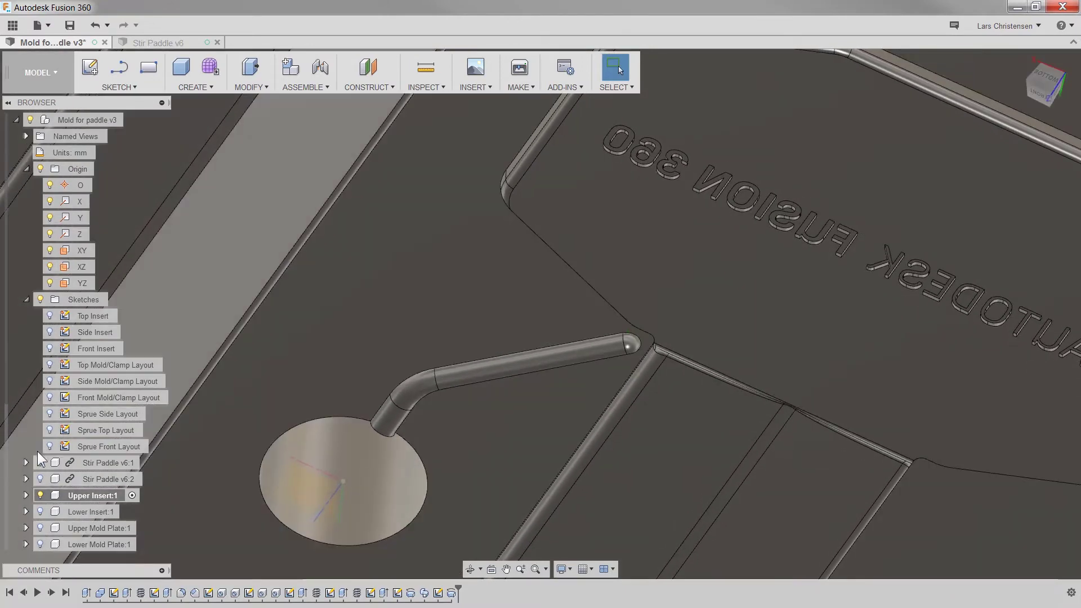
left_click(50, 430)
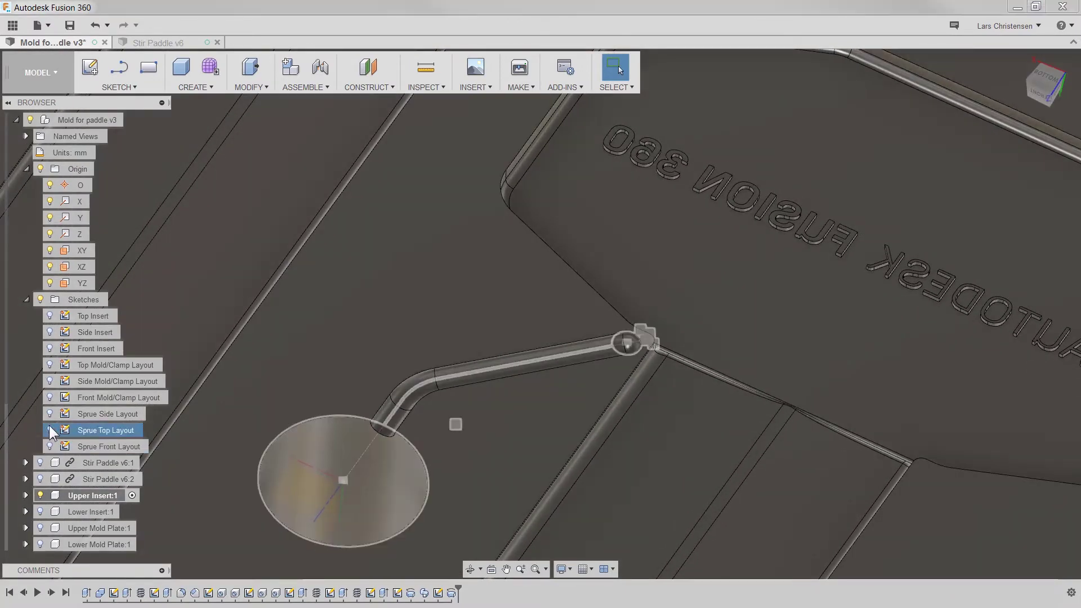
scroll(629, 338, "up", 5)
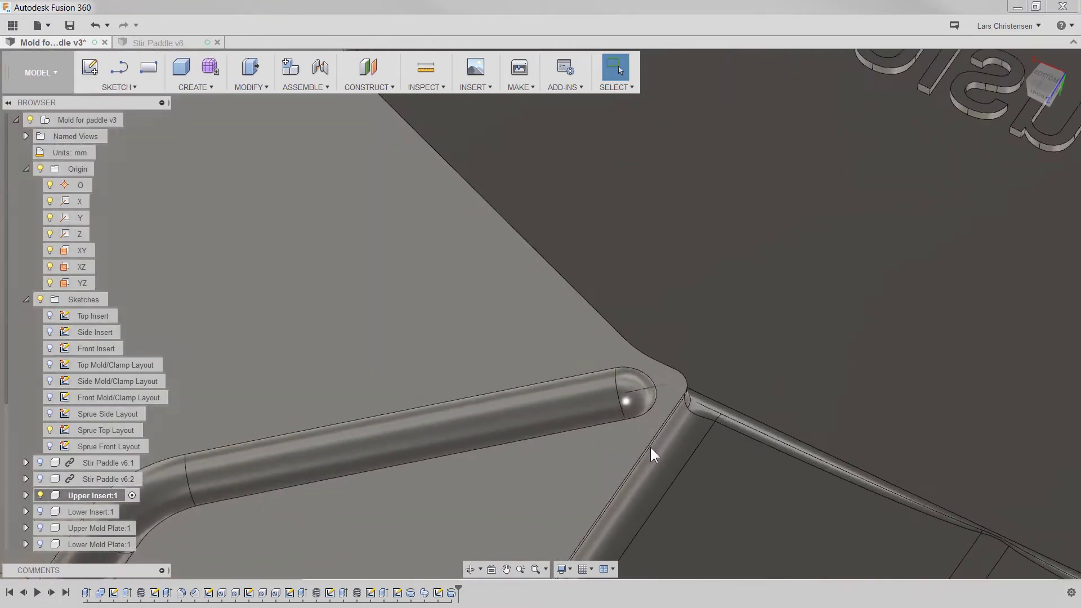
middle_click_drag(650, 447, 634, 476, "shift")
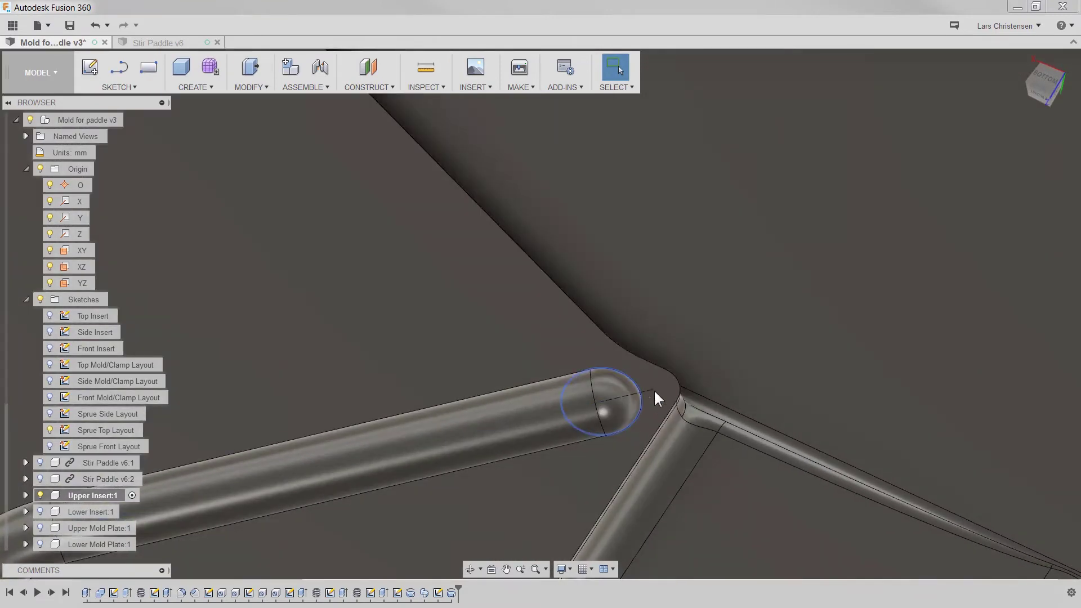
scroll(447, 432, "down", 5)
middle_click_drag(447, 435, 489, 430, "shift")
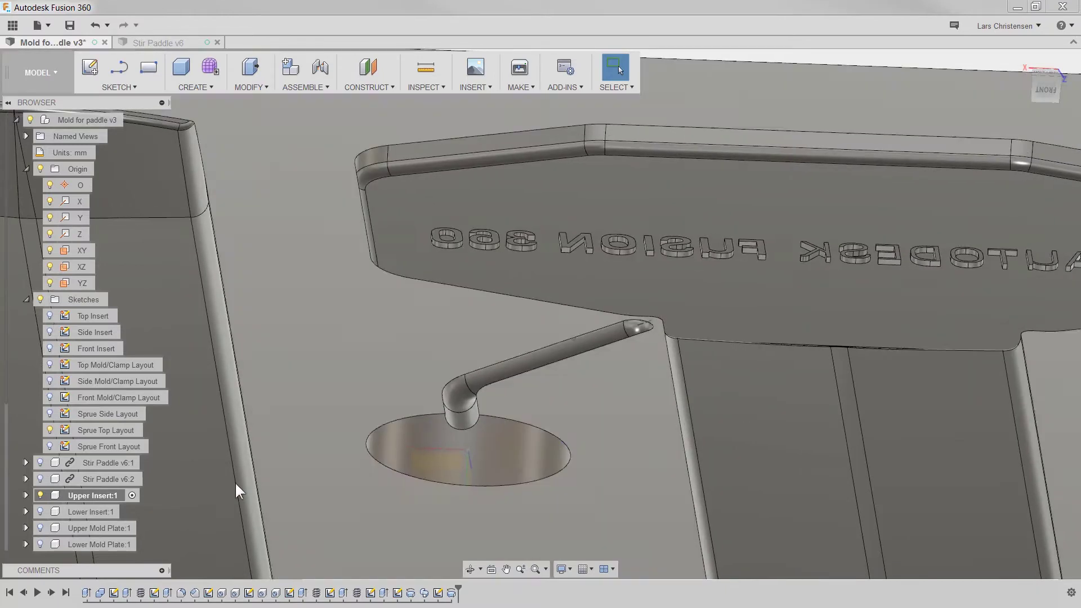
middle_click_drag(235, 481, 209, 491, "shift")
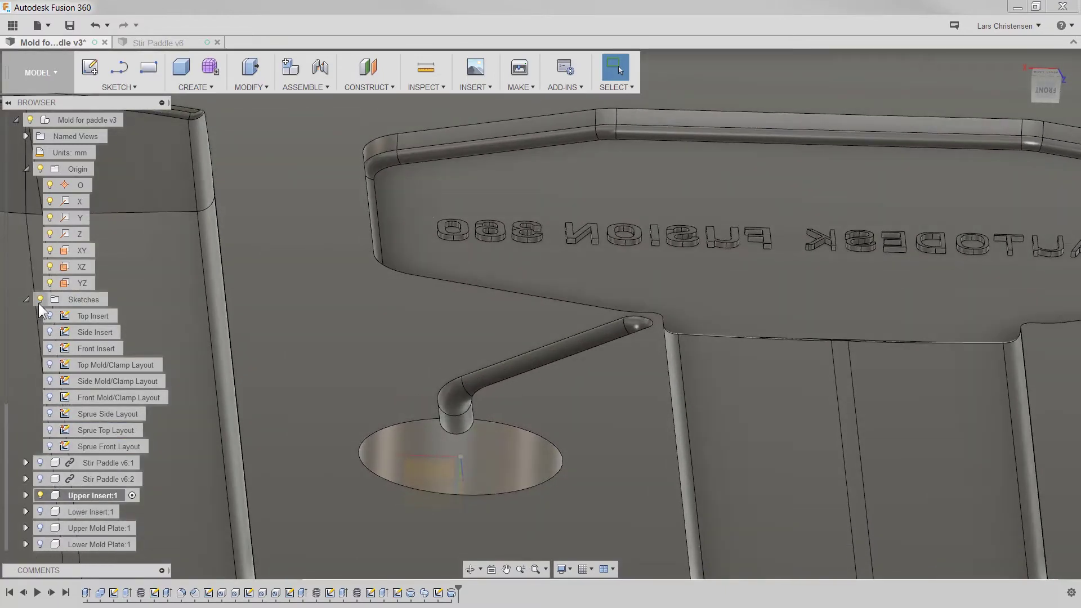
left_click(39, 302)
mouse_move(175, 439)
middle_mouse_down("shift")
mouse_move(149, 471)
mouse_move(194, 519)
mouse_move(471, 475)
mouse_move(525, 381)
mouse_move(556, 458)
mouse_move(576, 458)
mouse_move(607, 483)
mouse_move(572, 431)
middle_mouse_up("shift")
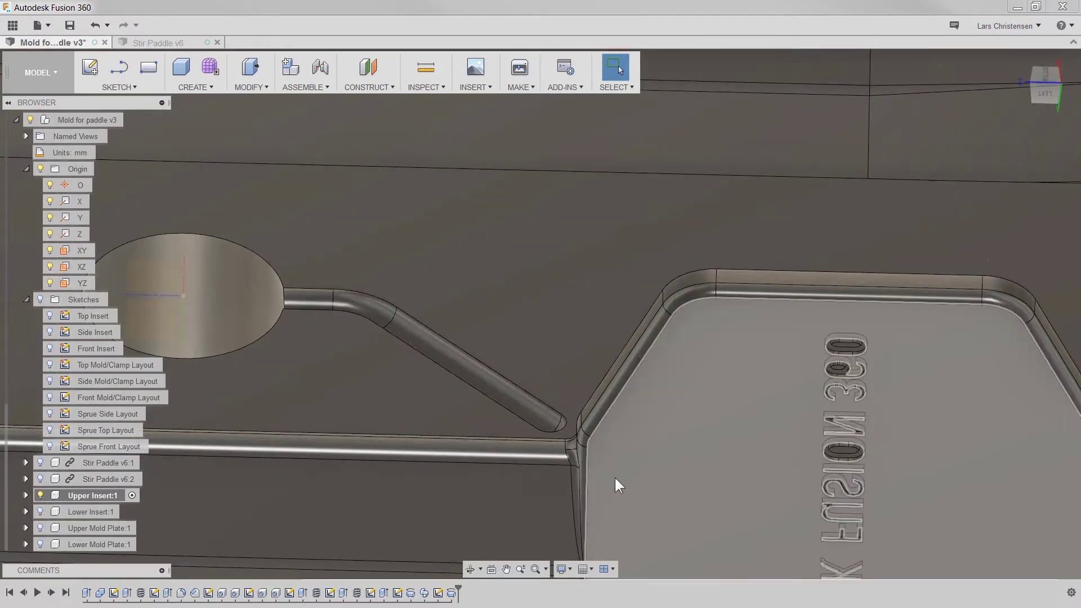
middle_click_drag(615, 478, 567, 425, "shift")
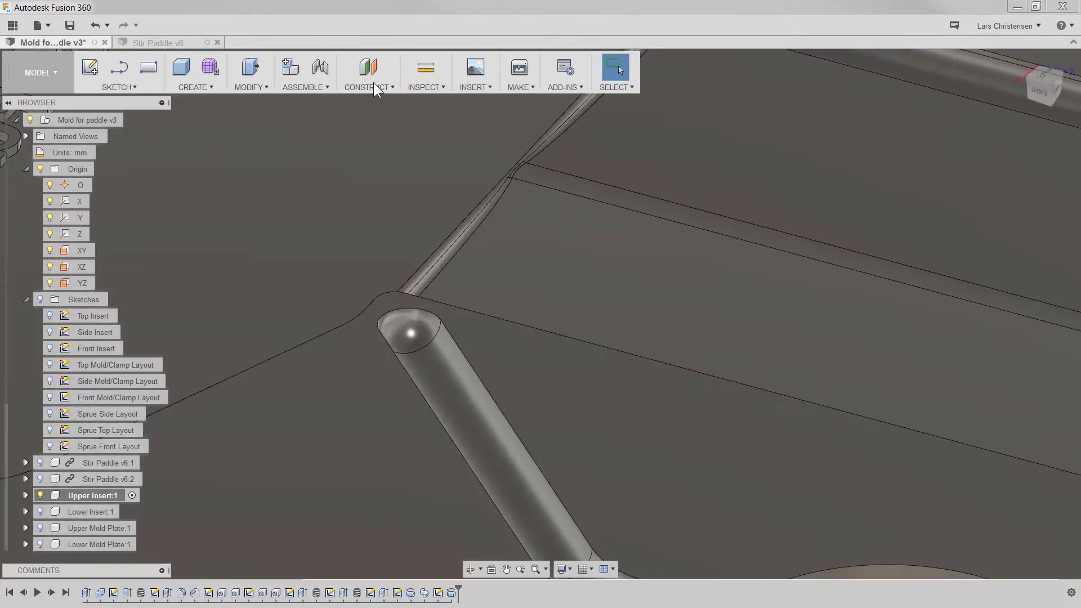
Show the Sprue Top Layout sketch and construct a plane along its runner path at distance 0, at the rounded end
left_click(373, 88)
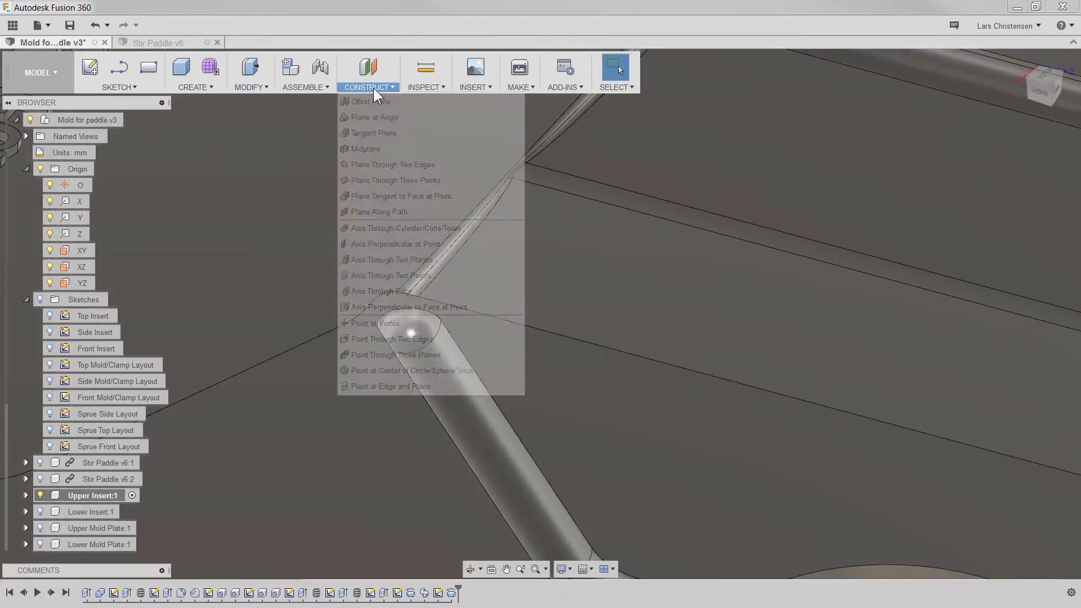
left_click(373, 212)
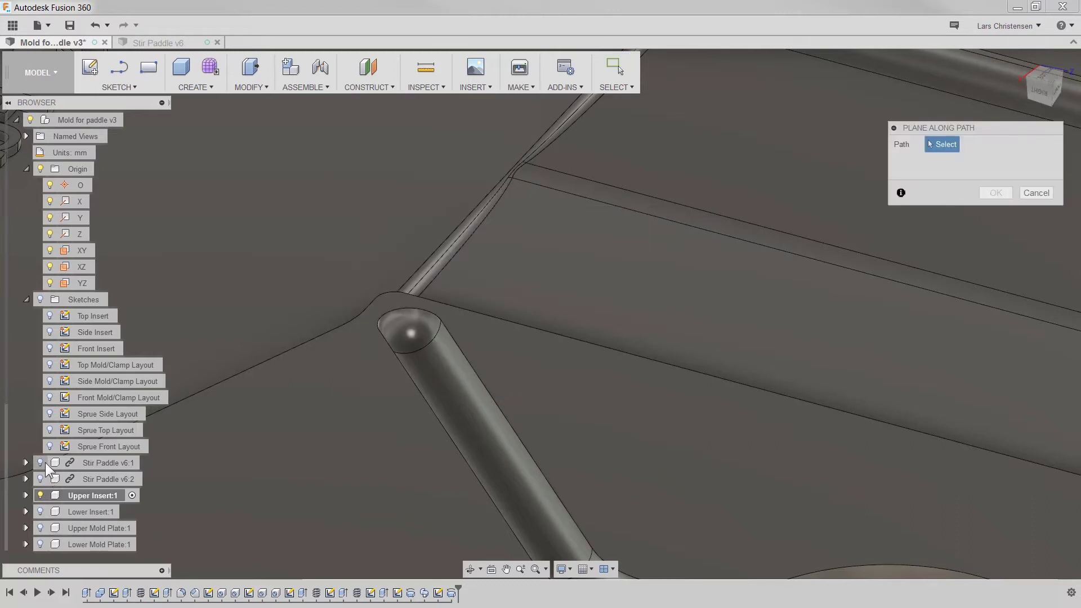
left_click(49, 430)
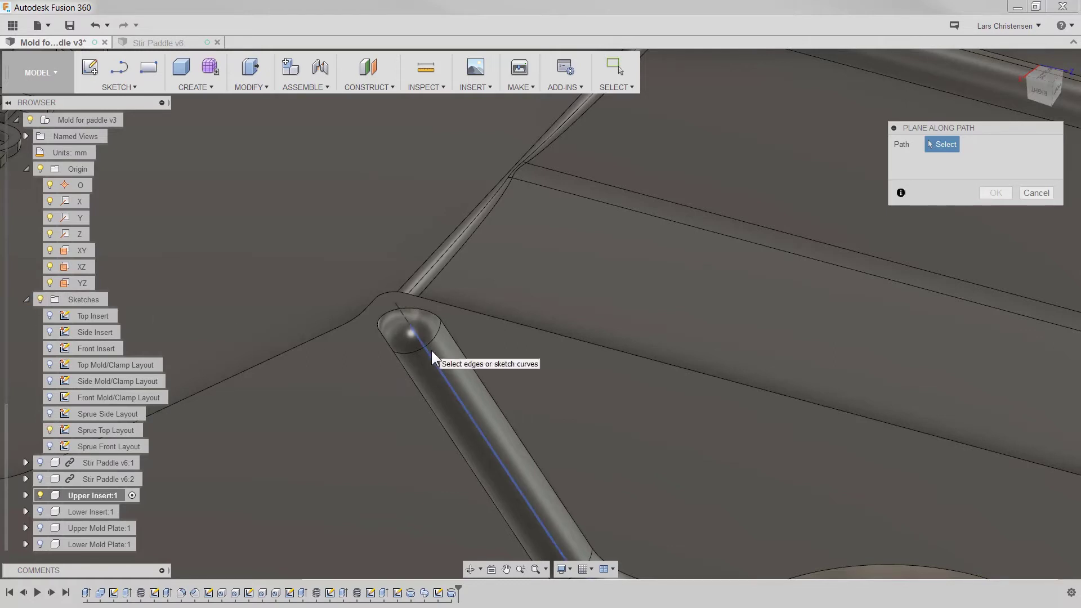
left_click(432, 357)
middle_click_drag(735, 331, 519, 377, "shift")
left_click_drag(491, 391, 424, 364)
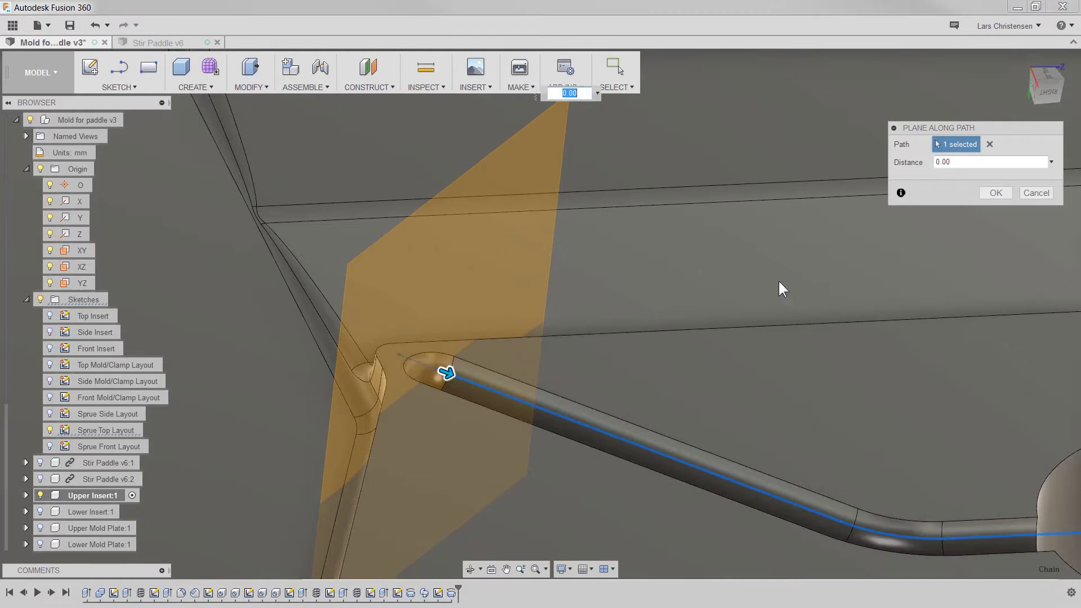
left_click(987, 194)
Construct an offset plane 4 mm from the runner-end plane, on the side towards the paddle cavity
middle_click_drag(791, 379, 507, 186, "shift")
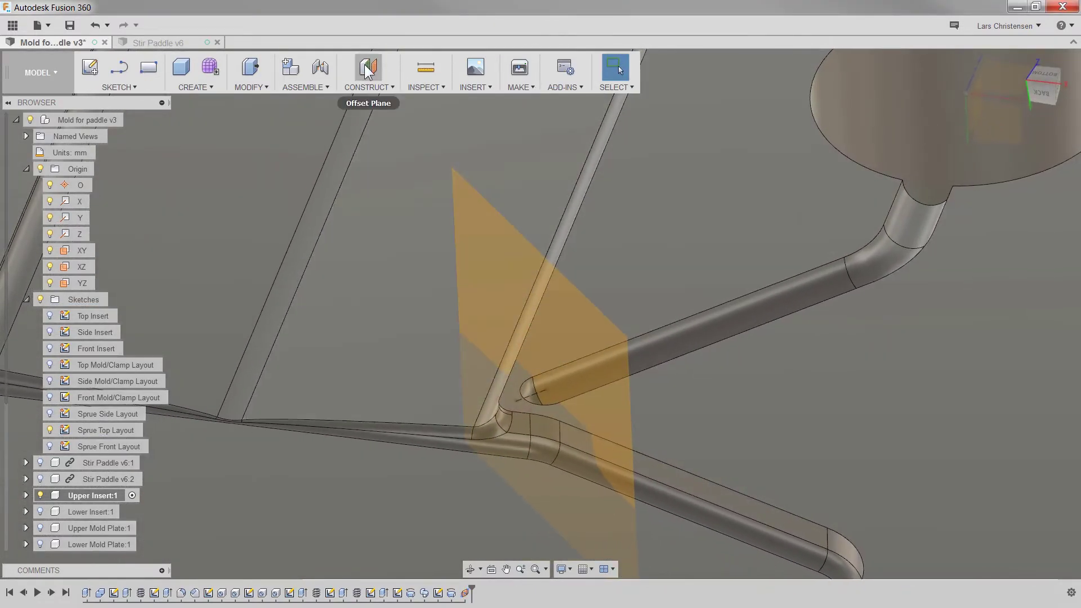
left_click(368, 69)
left_click(495, 260)
middle_click_drag(356, 452, 529, 248, "shift")
left_click_drag(530, 248, 465, 248)
middle_click_drag(465, 247, 587, 286, "shift")
left_click(582, 285)
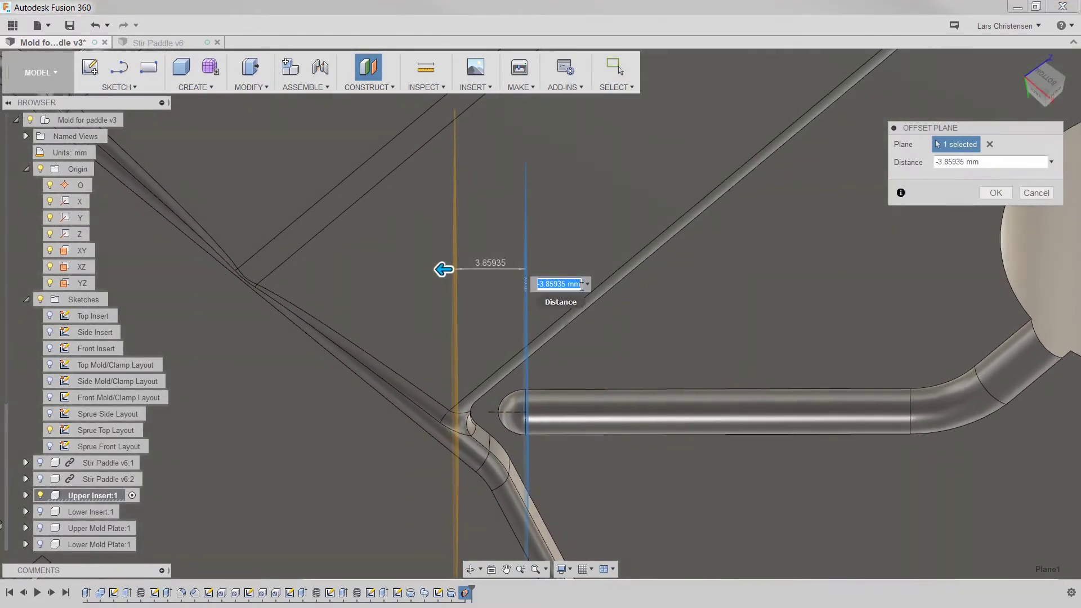
type("-3")
key("Return")
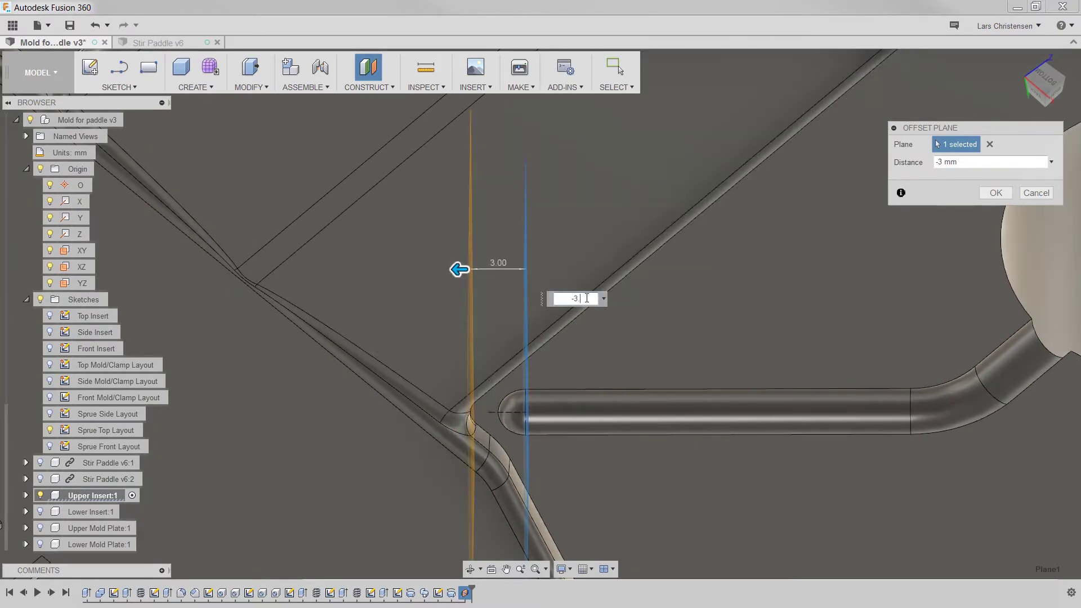
type("4")
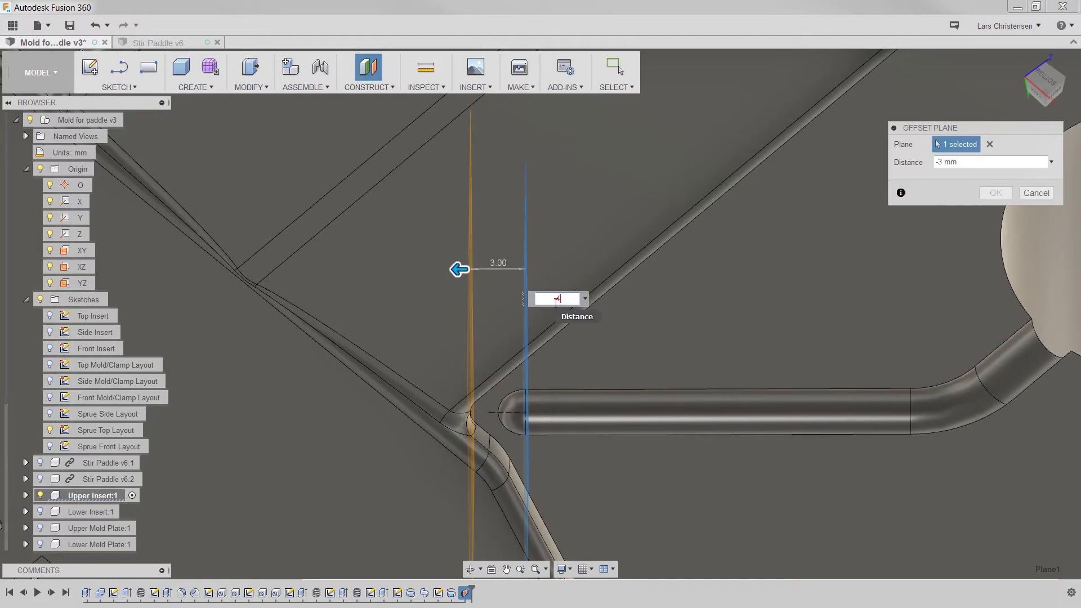
key("Return")
key("Return")
middle_click_drag(556, 303, 484, 409, "shift")
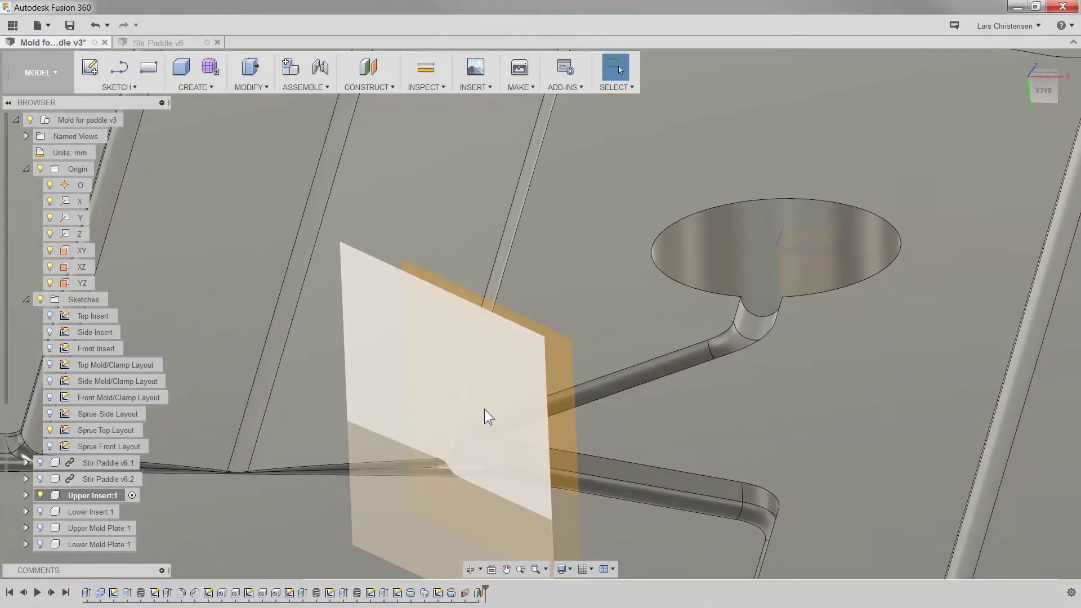
Sketch a 0.5 mm diameter circle on the offset plane beside the paddle cavity, centred on the plane's origin point, and finish the sketch
right_click(495, 387)
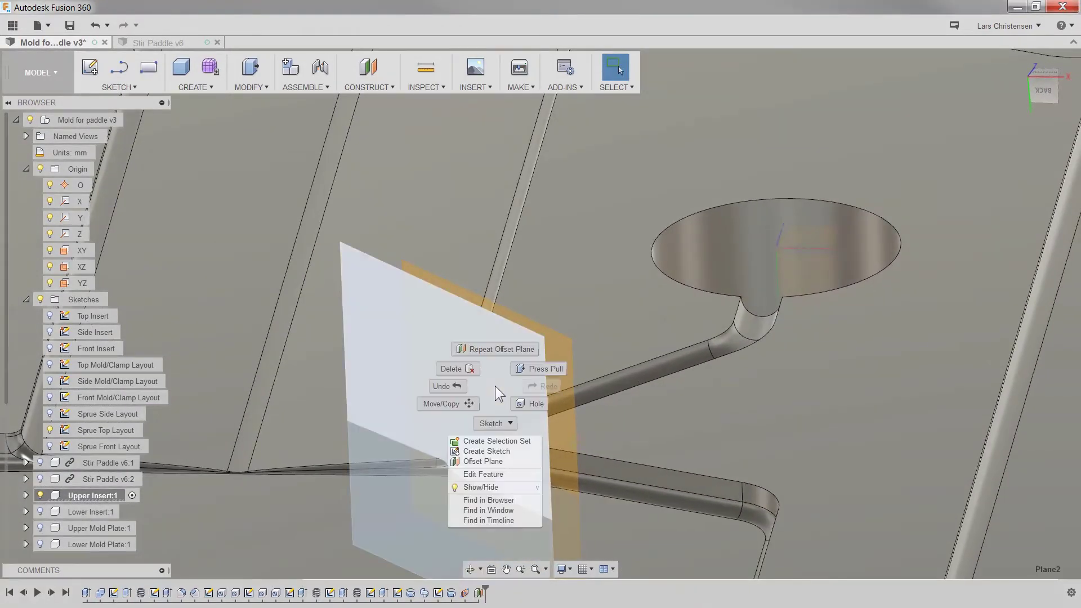
left_click(502, 448)
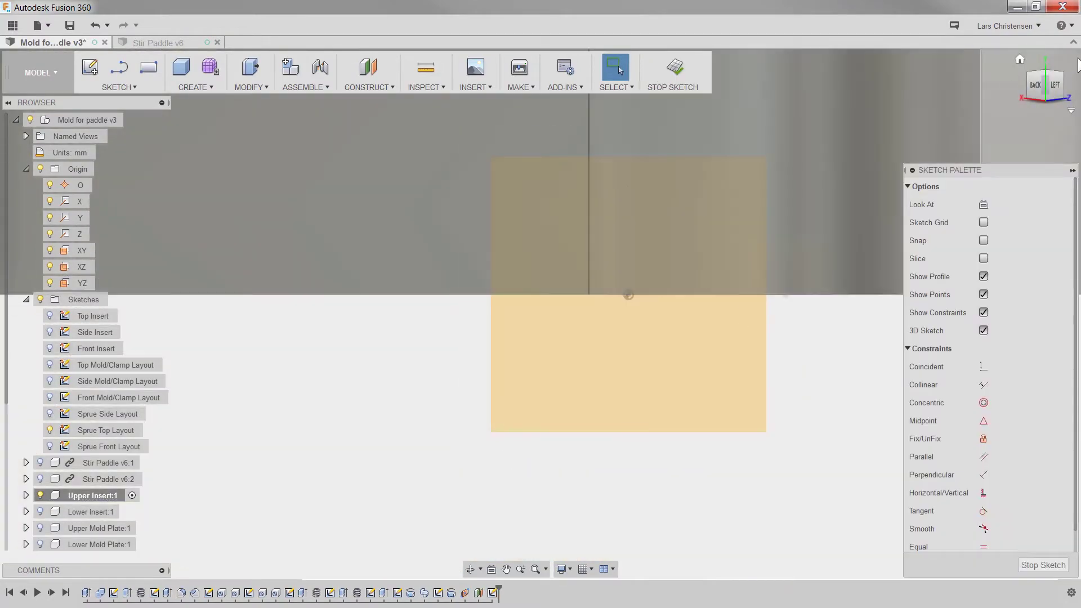
mouse_move(847, 294)
middle_mouse_down("shift")
mouse_move(835, 319)
mouse_move(813, 329)
mouse_move(698, 336)
mouse_move(667, 366)
mouse_move(644, 367)
mouse_move(552, 234)
mouse_move(603, 210)
mouse_move(513, 293)
mouse_move(614, 326)
middle_mouse_up("shift")
scroll(572, 298, "up", 1)
key("c")
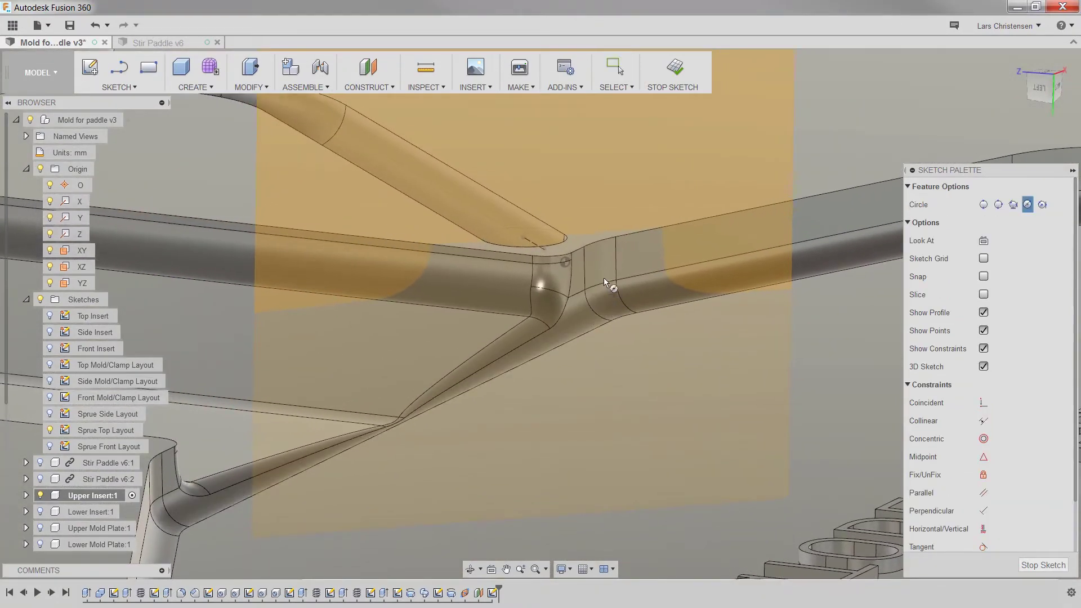
left_click(569, 263)
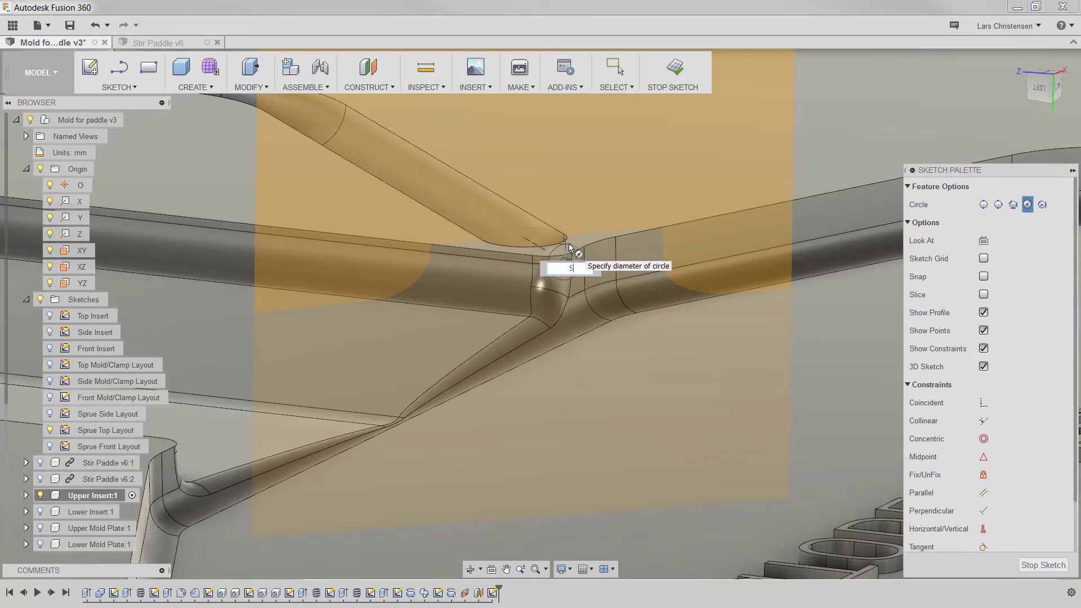
type("5")
key("Return")
key("Escape")
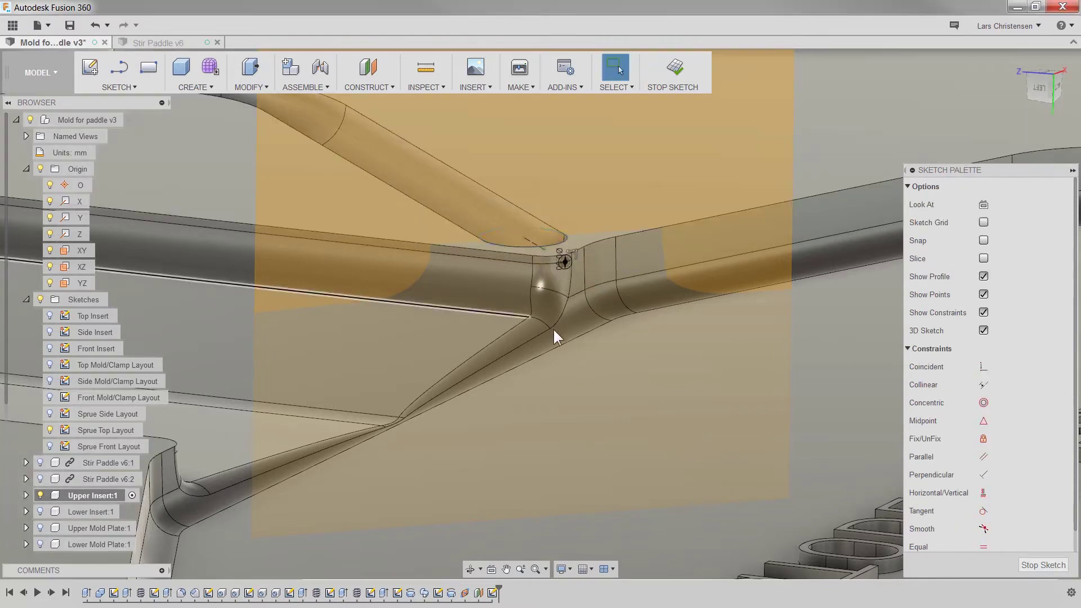
mouse_move(553, 328)
middle_mouse_down("shift")
mouse_move(542, 386)
mouse_move(553, 408)
mouse_move(629, 343)
mouse_move(894, 491)
middle_mouse_up("shift")
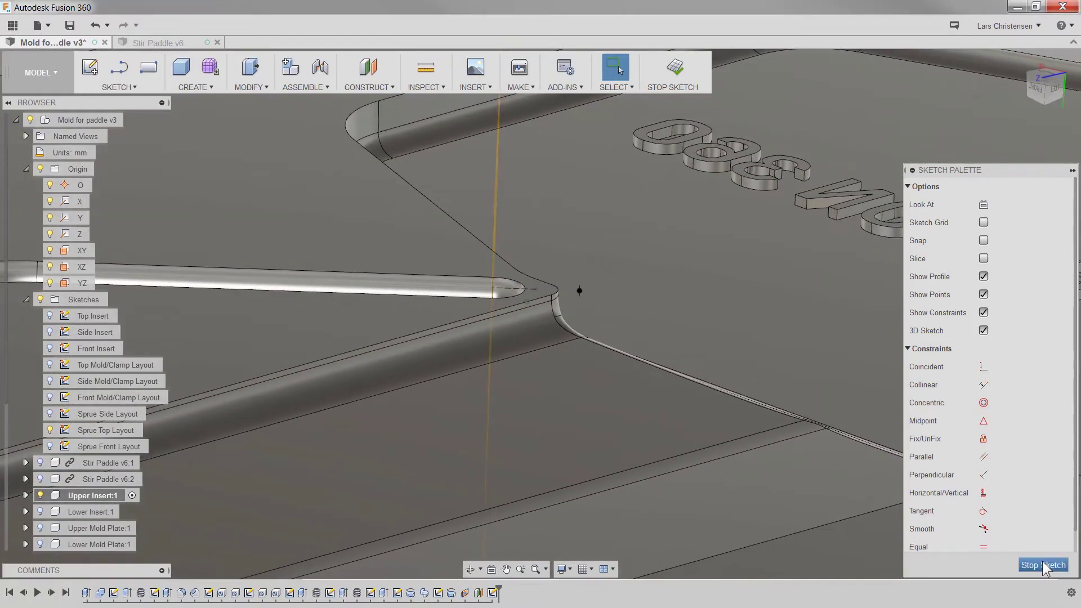
left_click(1042, 565)
Start a new sketch on the first construction plane, the one at the runner's rounded end
middle_click_drag(830, 511, 580, 468, "shift")
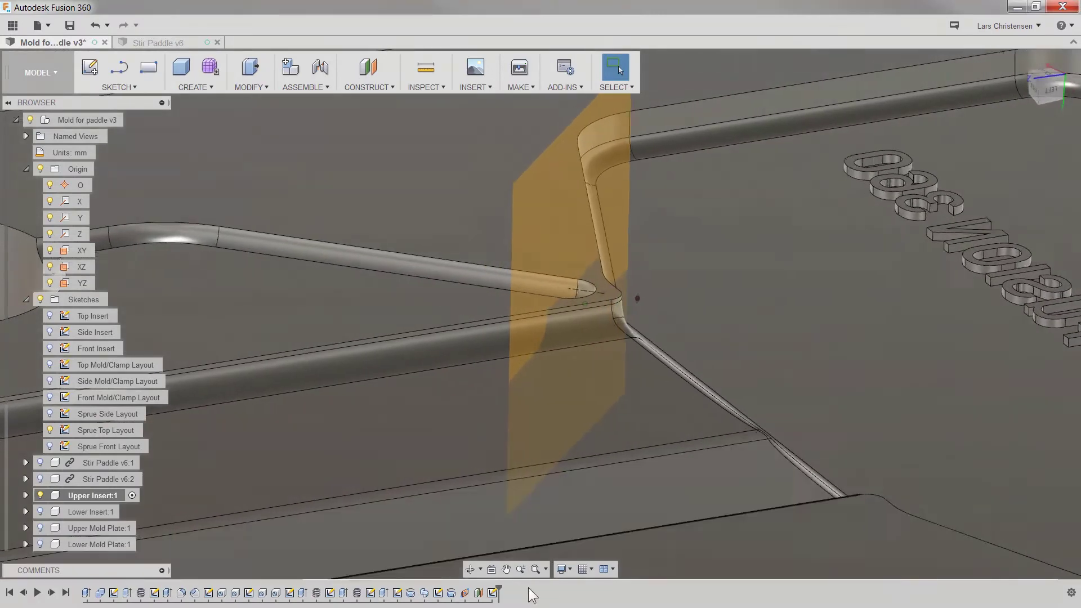
left_click(466, 593)
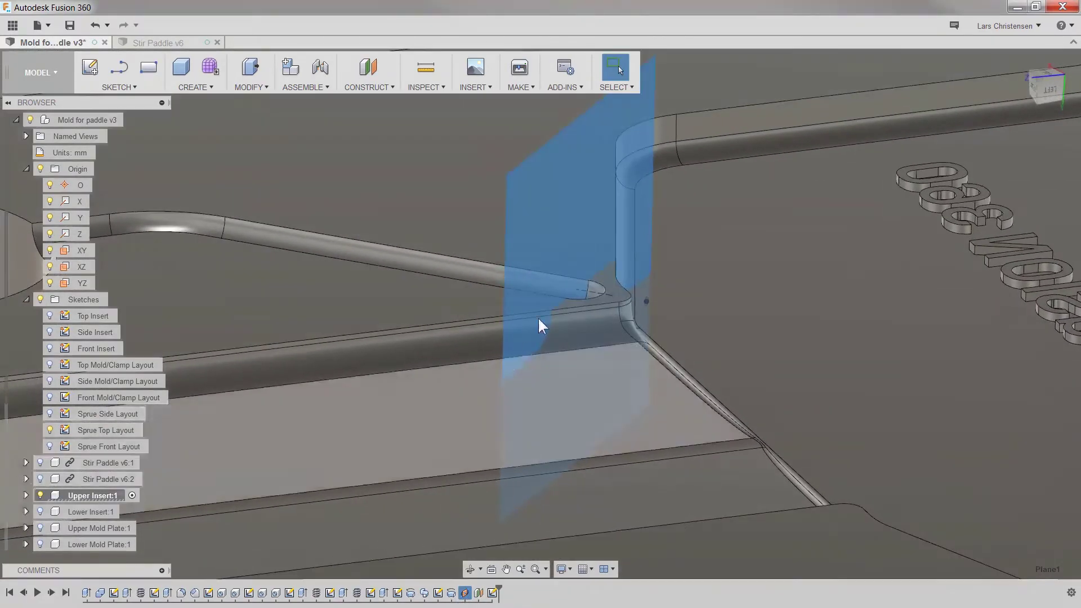
right_click(554, 232)
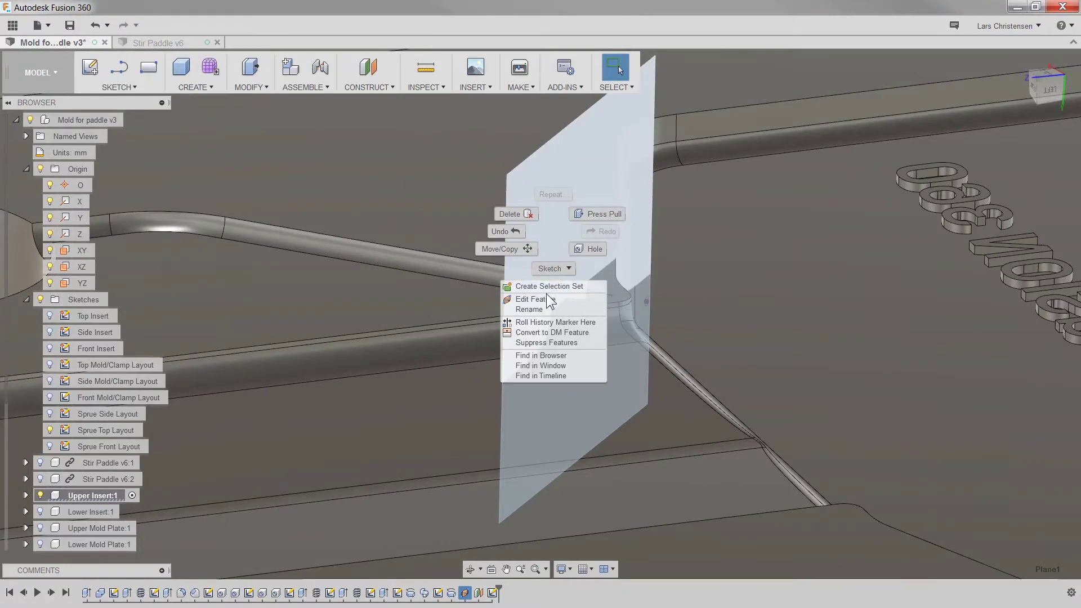
left_click(523, 278)
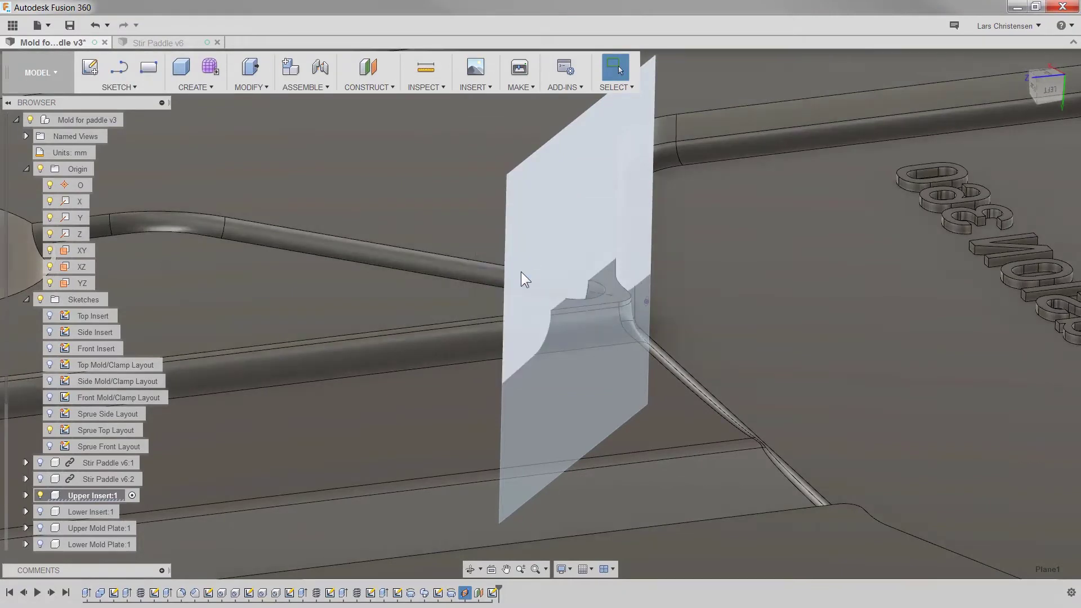
right_click(543, 246)
left_click(510, 411)
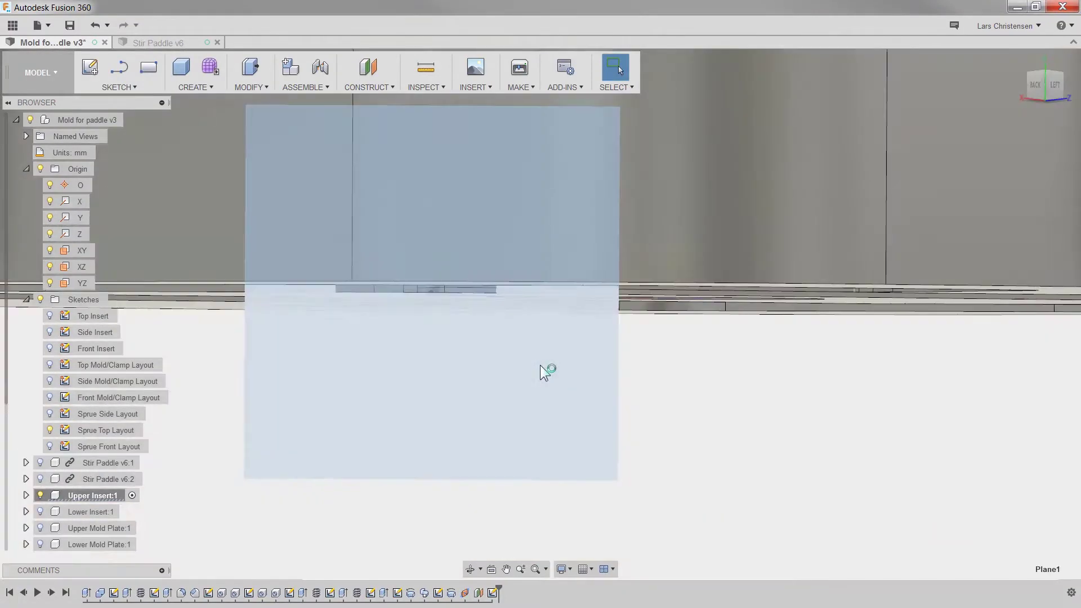
left_click(539, 365)
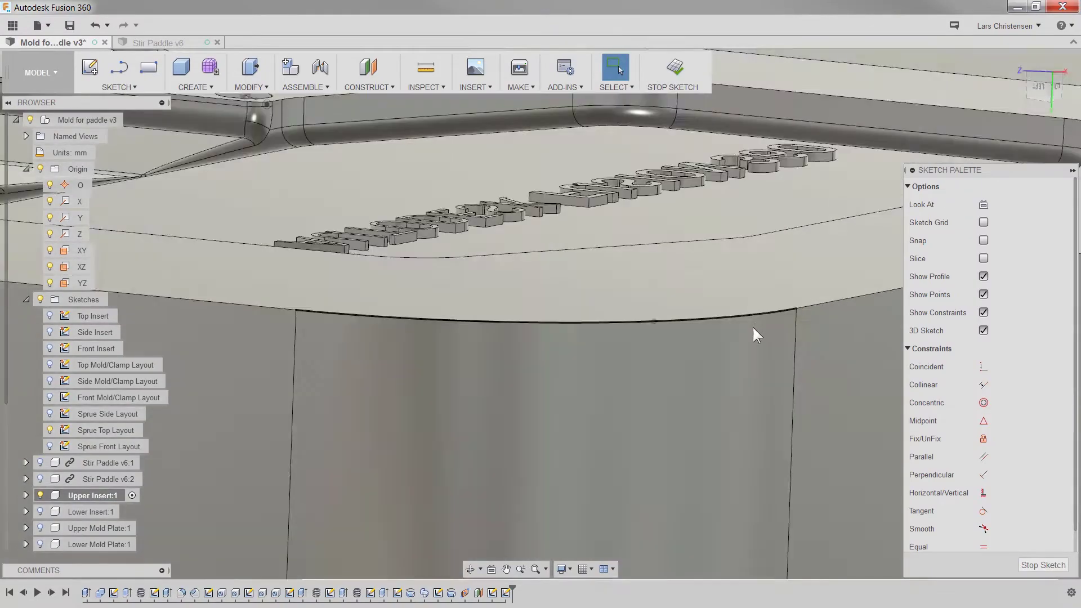
Draw a 1.5 mm diameter circle centred on the runner path's end point at the rounded end
middle_click_drag(752, 327, 718, 346, "shift")
scroll(693, 355, "down", 6)
scroll(450, 307, "up", 5)
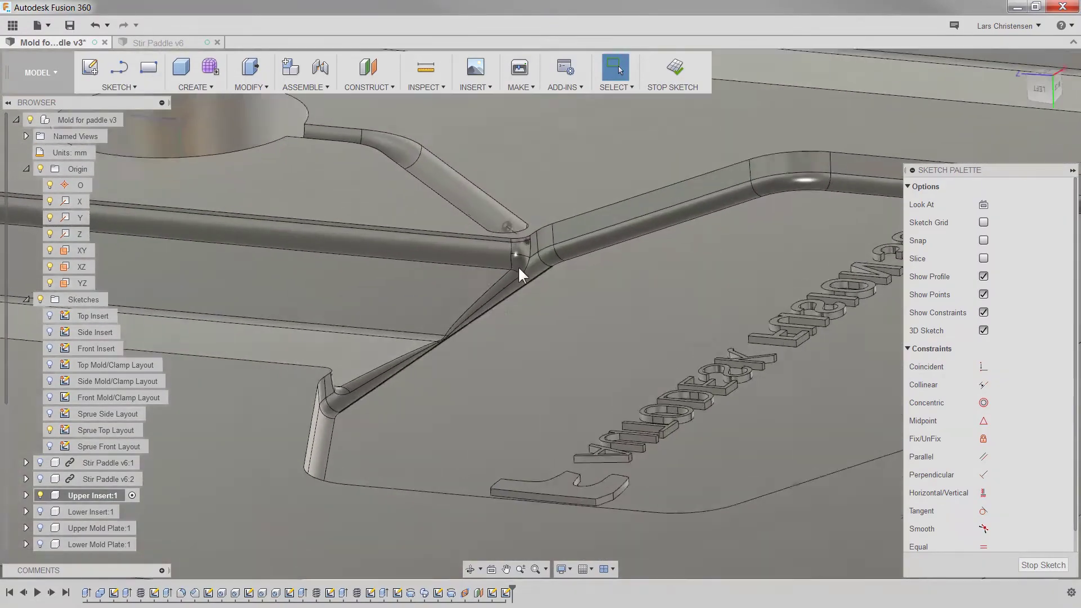
scroll(579, 280, "up", 5)
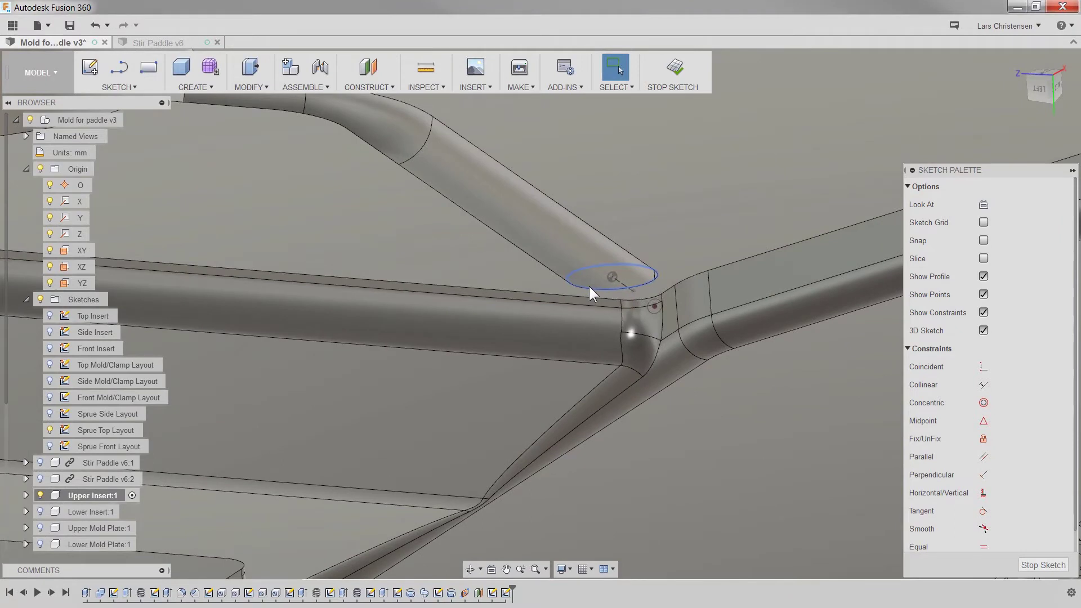
key("c")
left_click(612, 277)
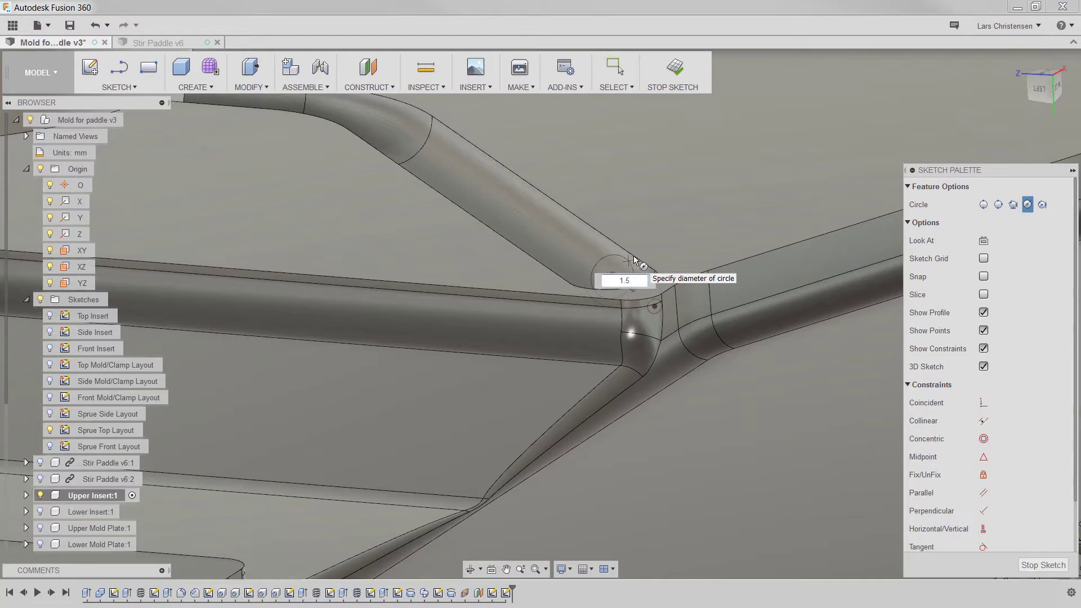
key("Return")
middle_click_drag(624, 272, 644, 286, "shift")
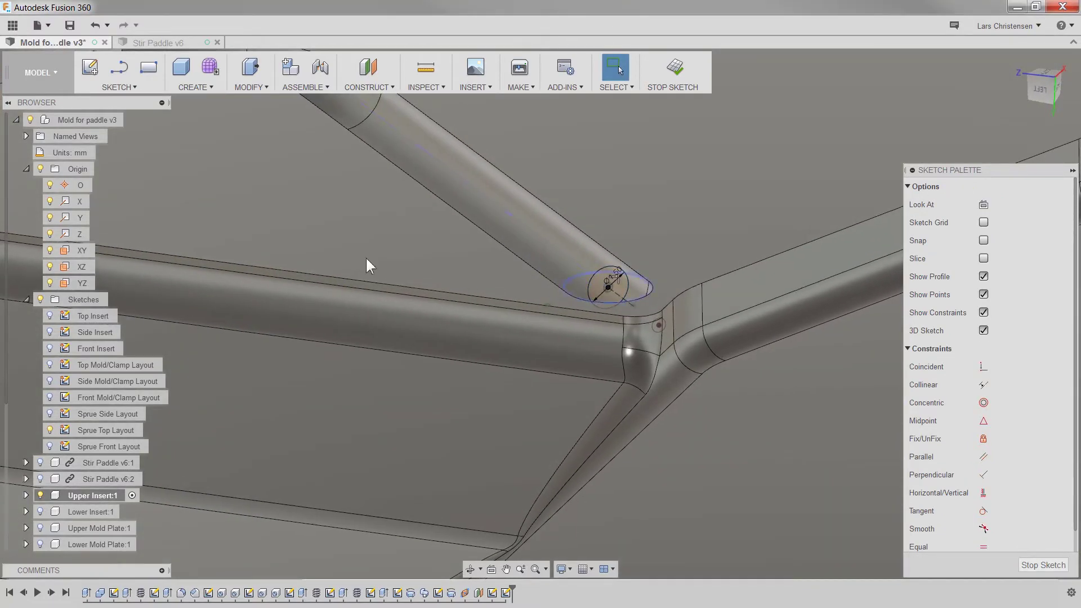
Loft a cut from the small circle at the paddle cavity to the 1.5 mm circle at the runner end, forming the tapered gate
left_click(196, 85)
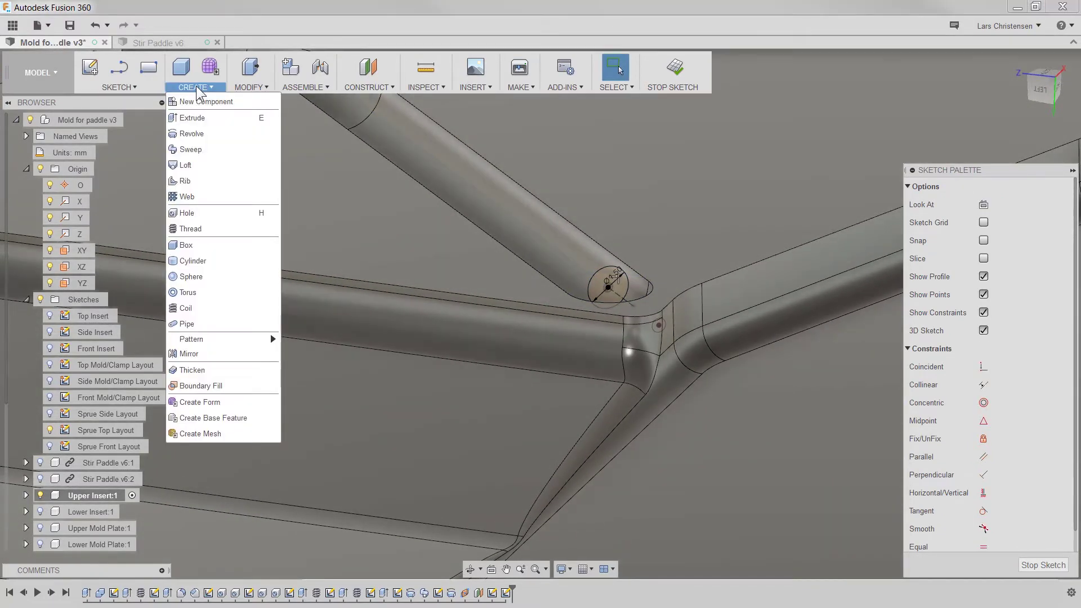
left_click(194, 164)
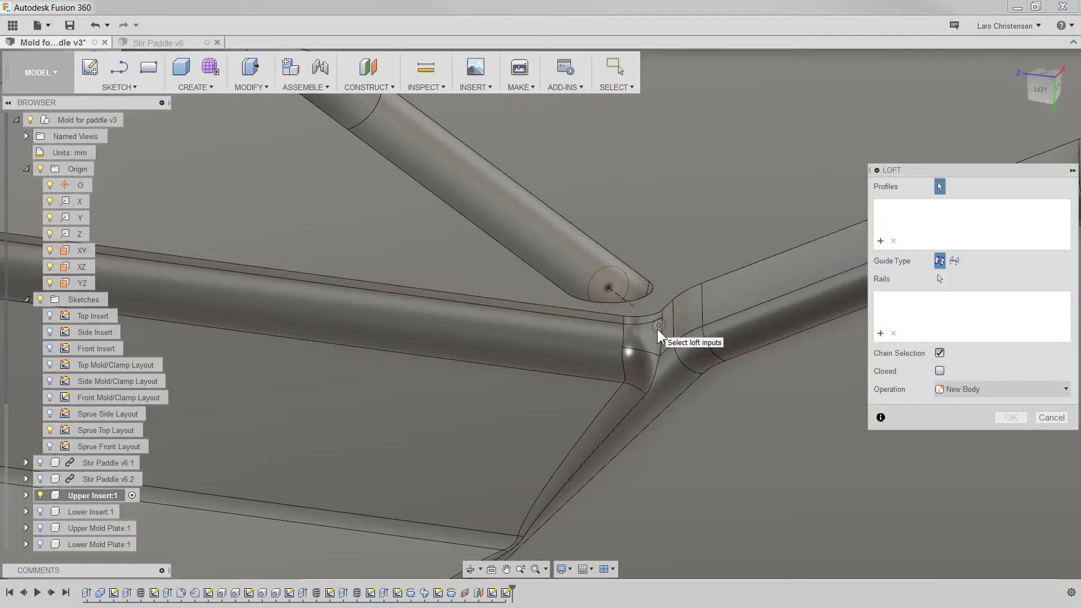
scroll(750, 367, "up", 3)
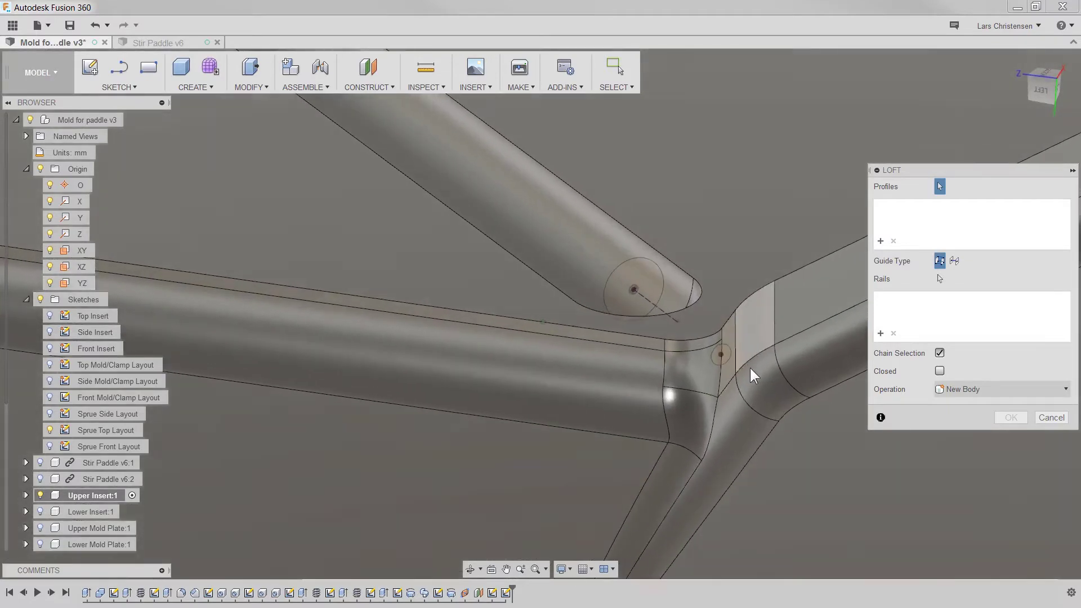
left_click(753, 385)
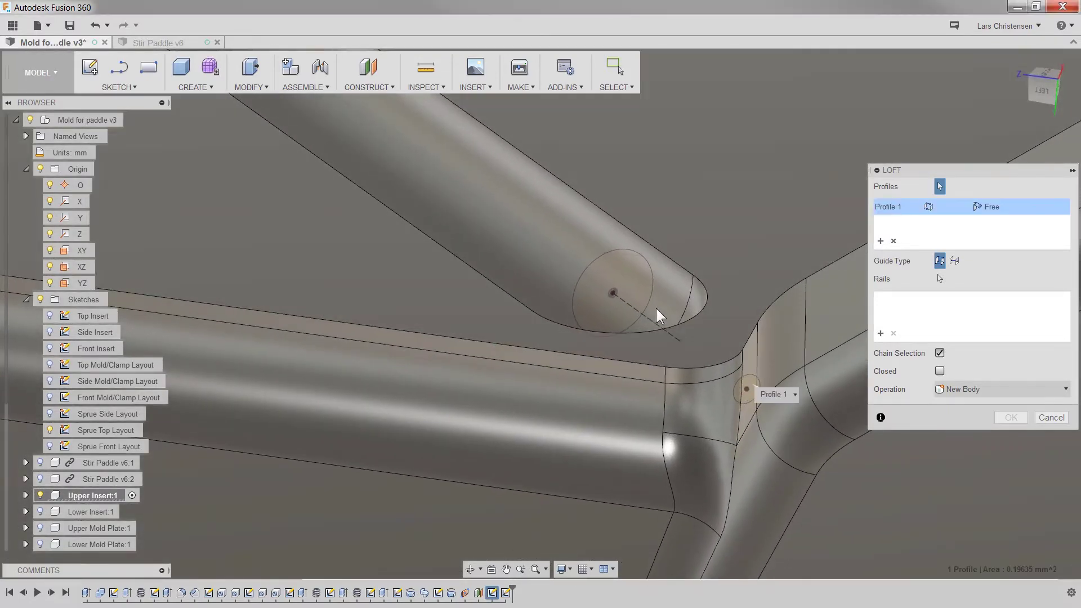
left_click(624, 272)
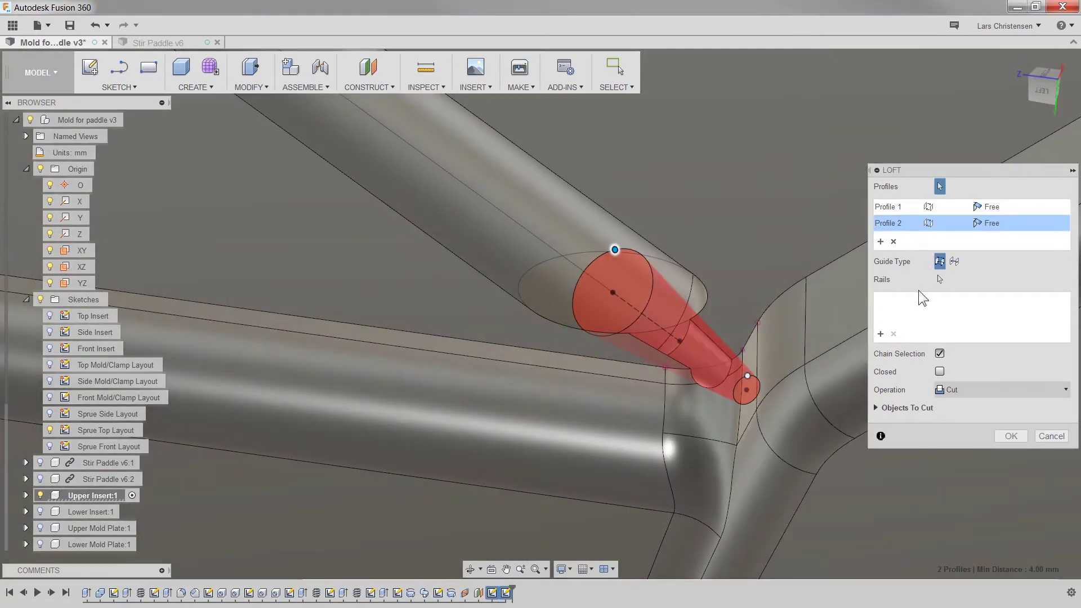
left_click(1012, 441)
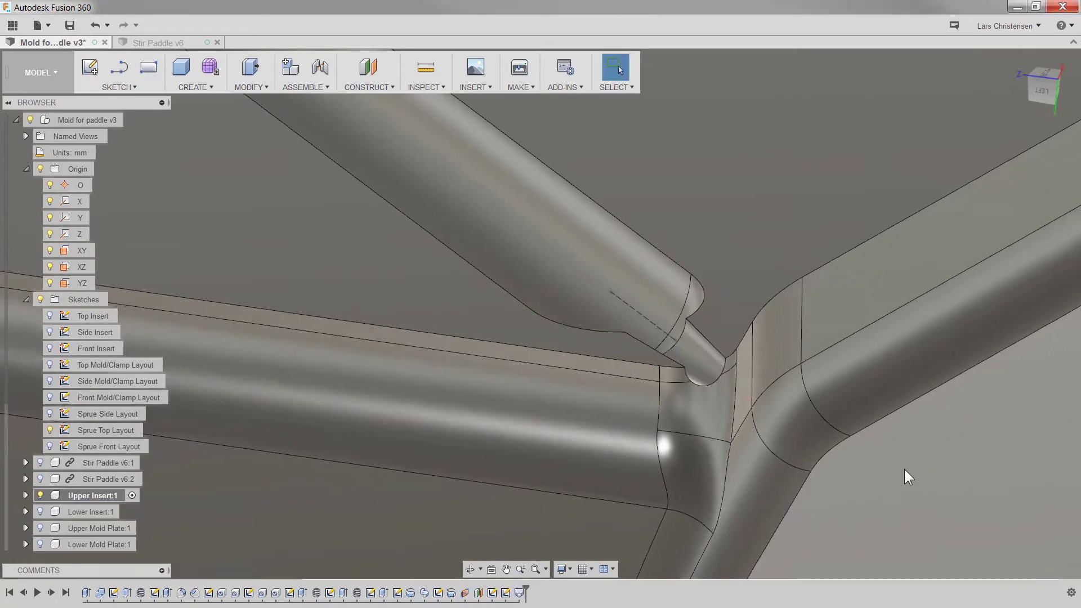
Hide the sketches and examine the gate between runner and paddle cavity, along with the cavity on the opposite side
middle_click_drag(904, 468, 640, 461, "shift")
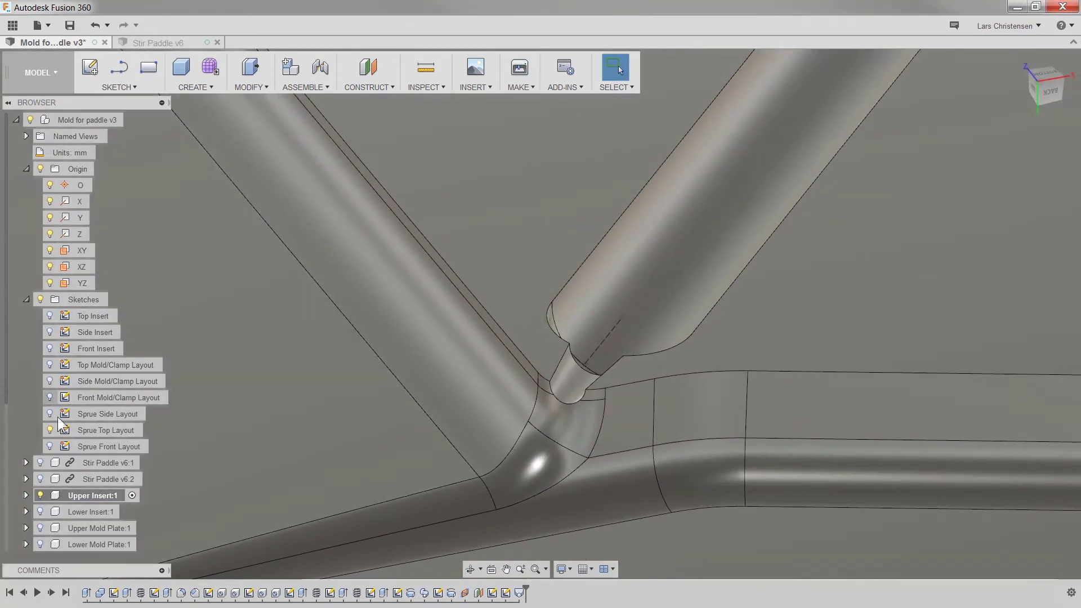
left_click(49, 430)
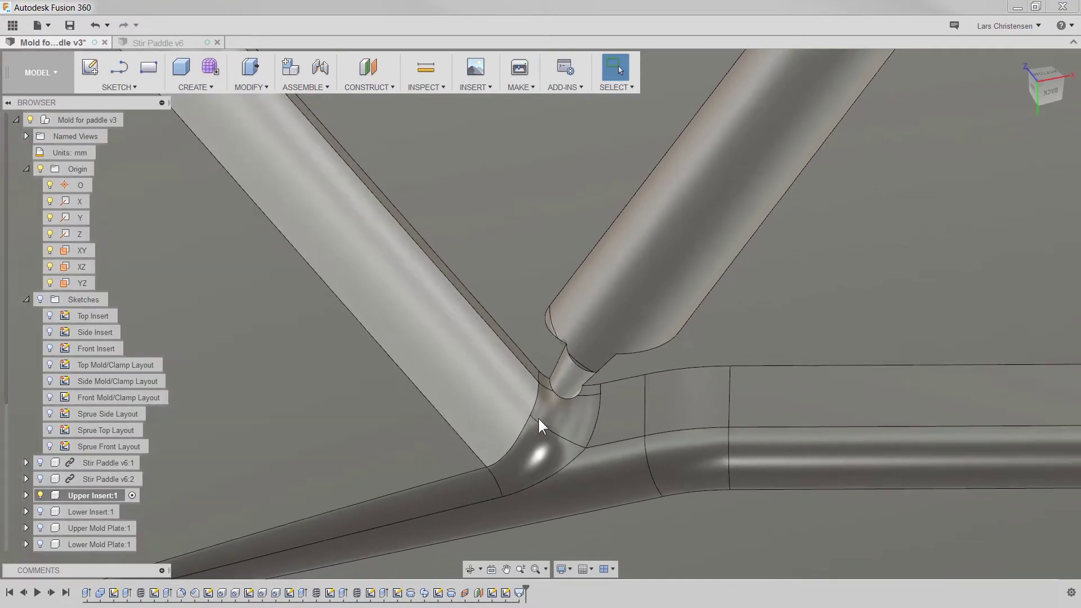
scroll(538, 417, "down", 5)
middle_click_drag(569, 417, 724, 397, "shift")
scroll(533, 411, "up", 2)
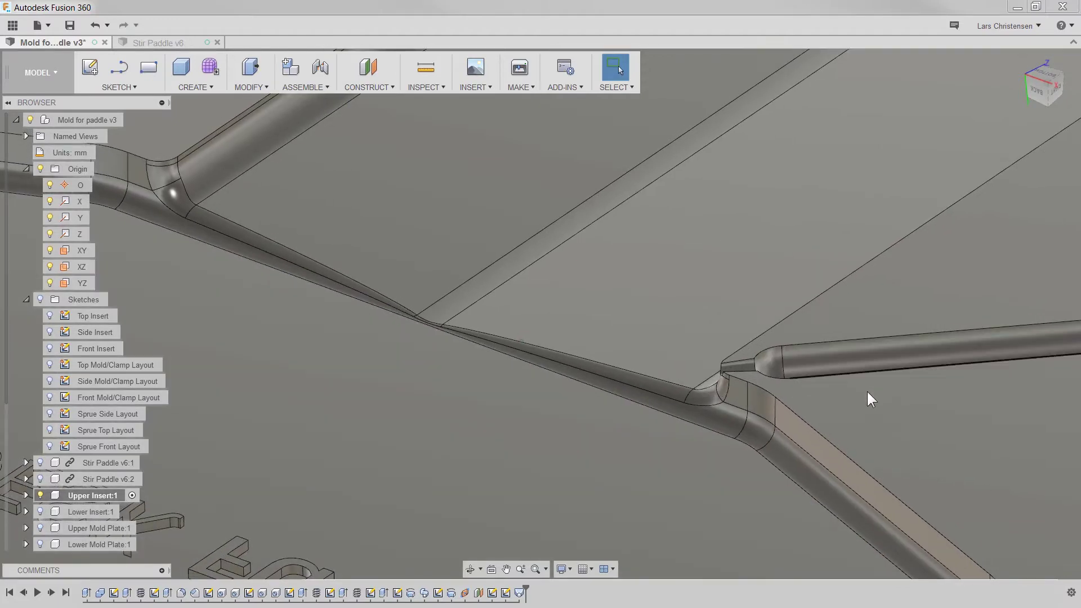
scroll(819, 393, "down", 10)
middle_click_drag(819, 393, 554, 331, "shift")
scroll(597, 448, "up", 3)
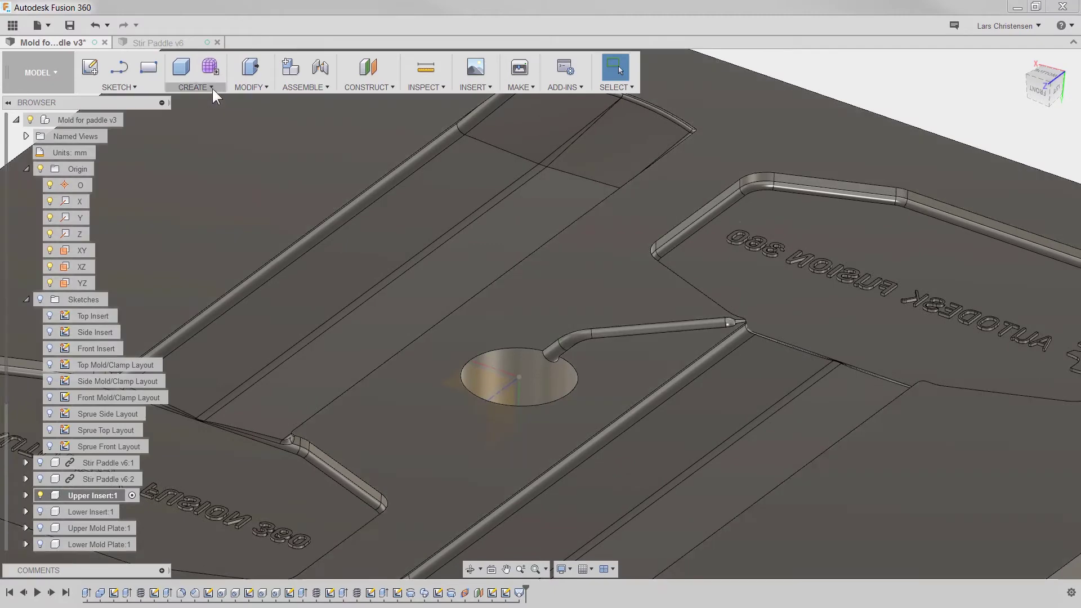
Start a circular pattern in the Upper Insert and open the choice of pattern type
left_click(242, 83)
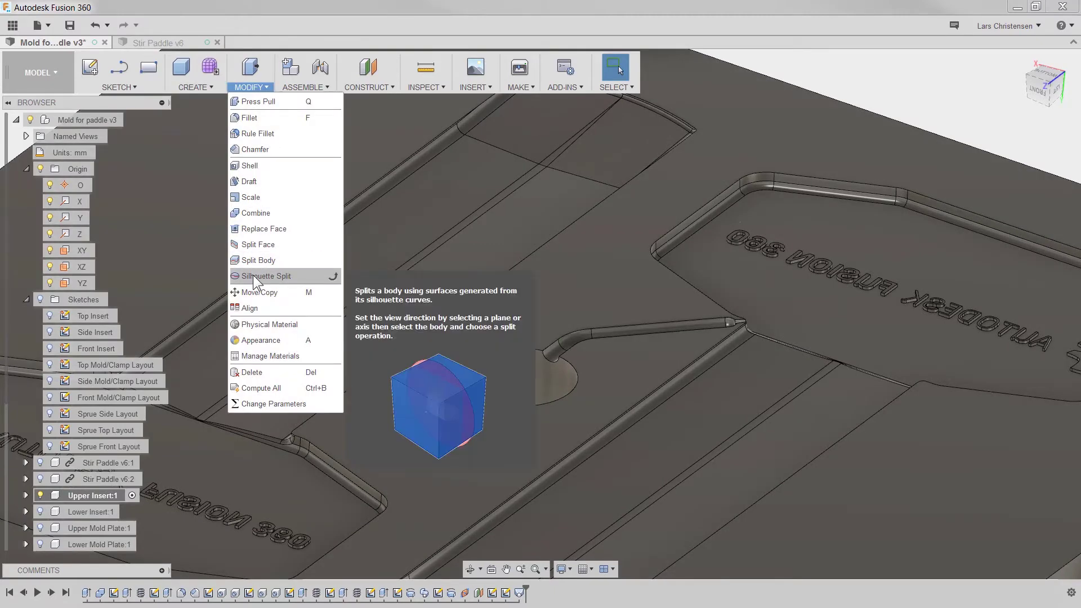
left_click(193, 87)
mouse_move(219, 345)
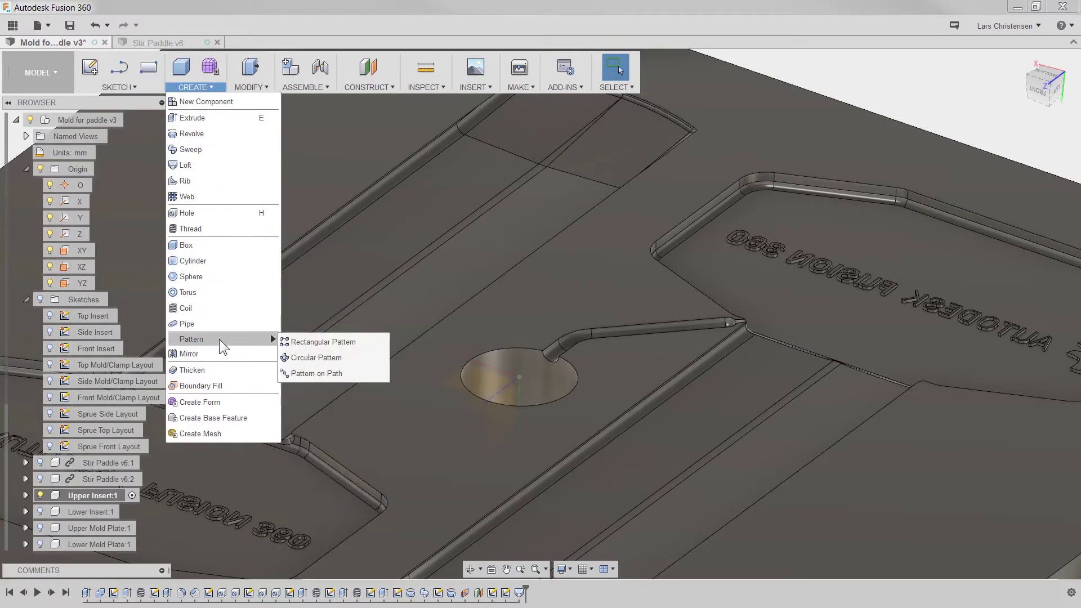
left_click(294, 356)
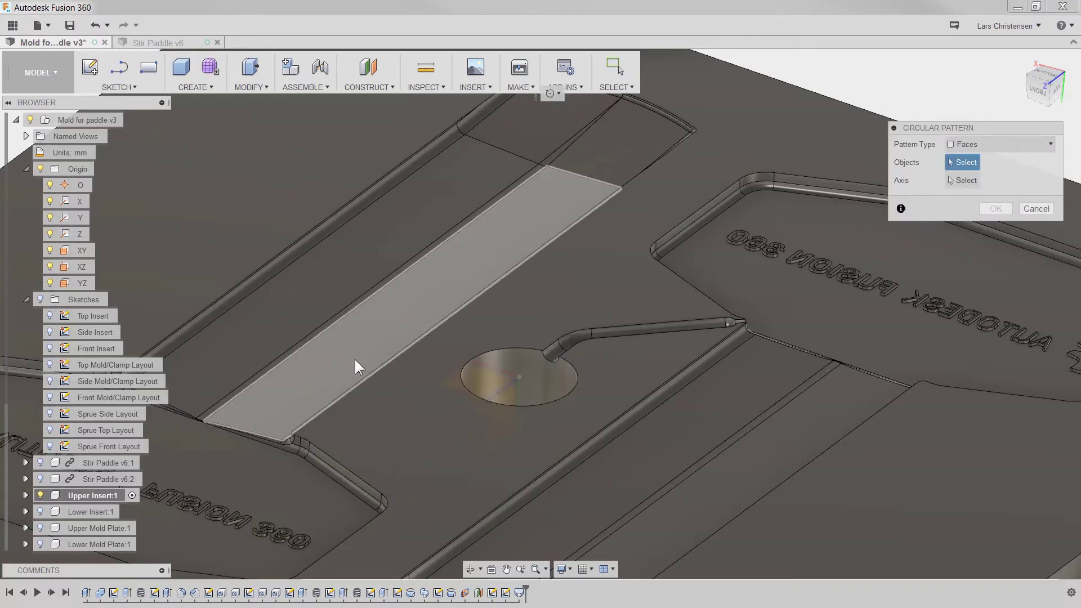
left_click(1006, 145)
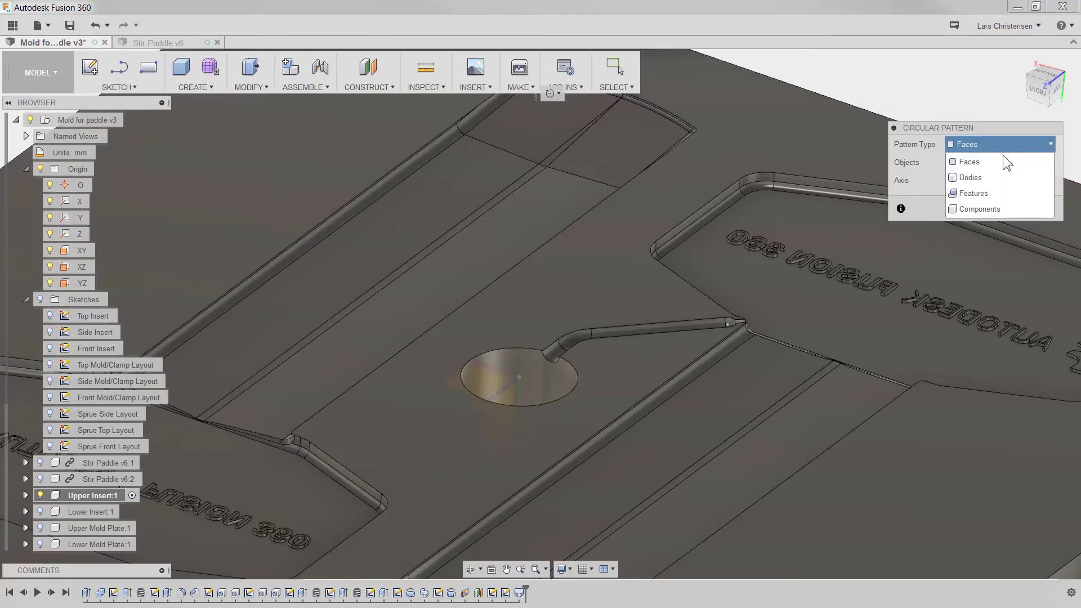
Create a circular pattern of the upper insert's gate loft, revolve and runner sweep features about the Y axis
left_click(991, 194)
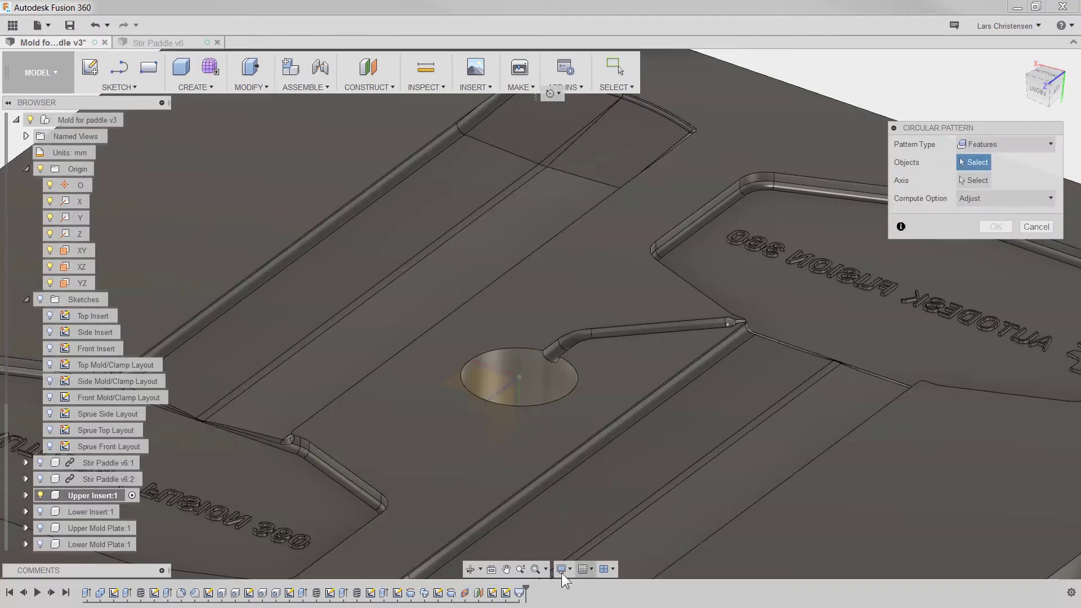
left_click(519, 594)
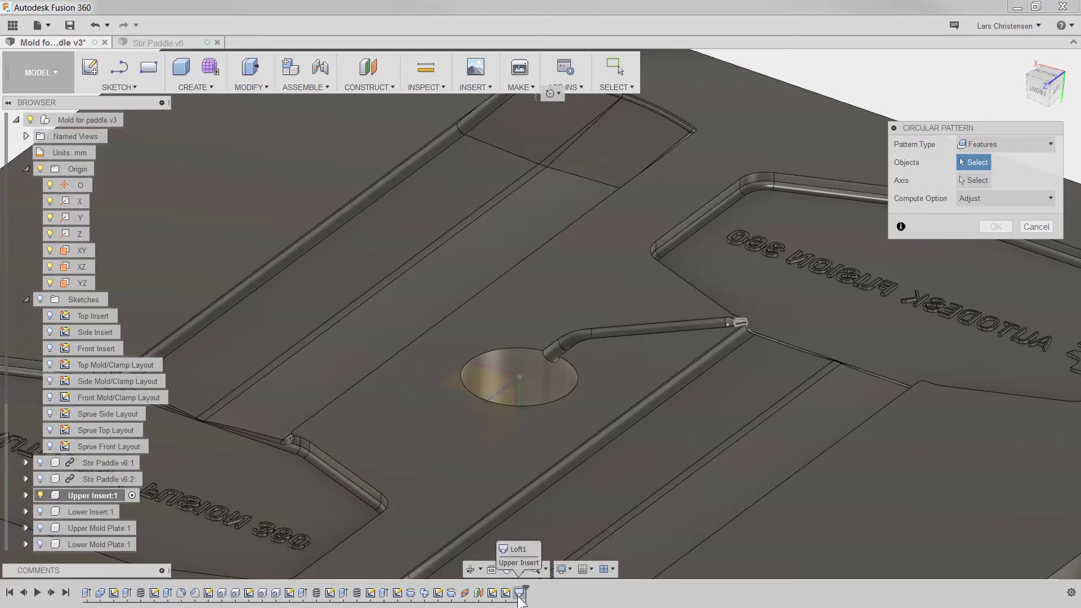
left_click(451, 593)
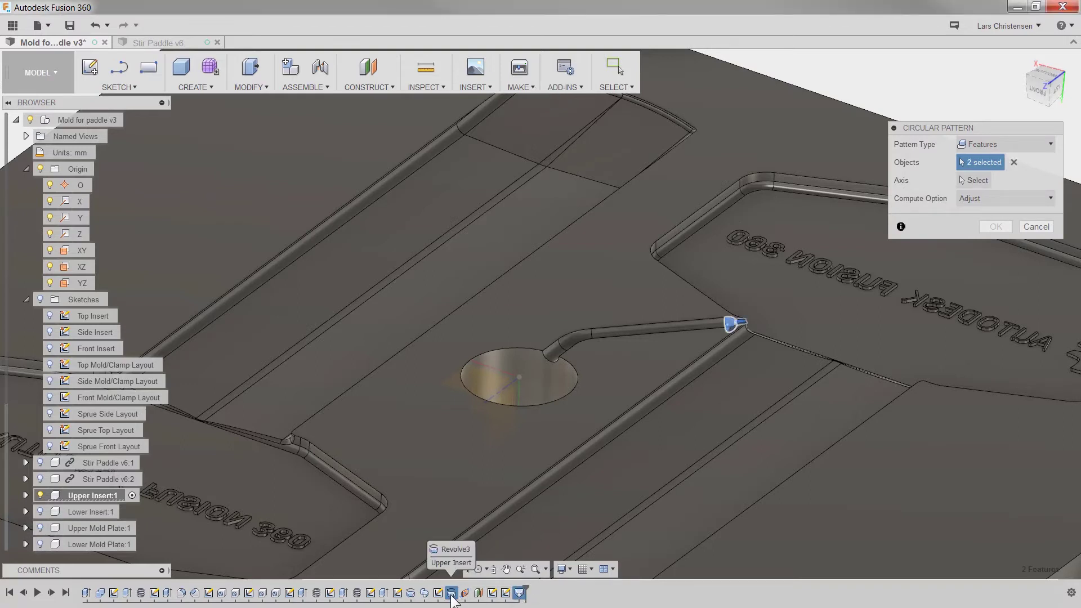
left_click(424, 594)
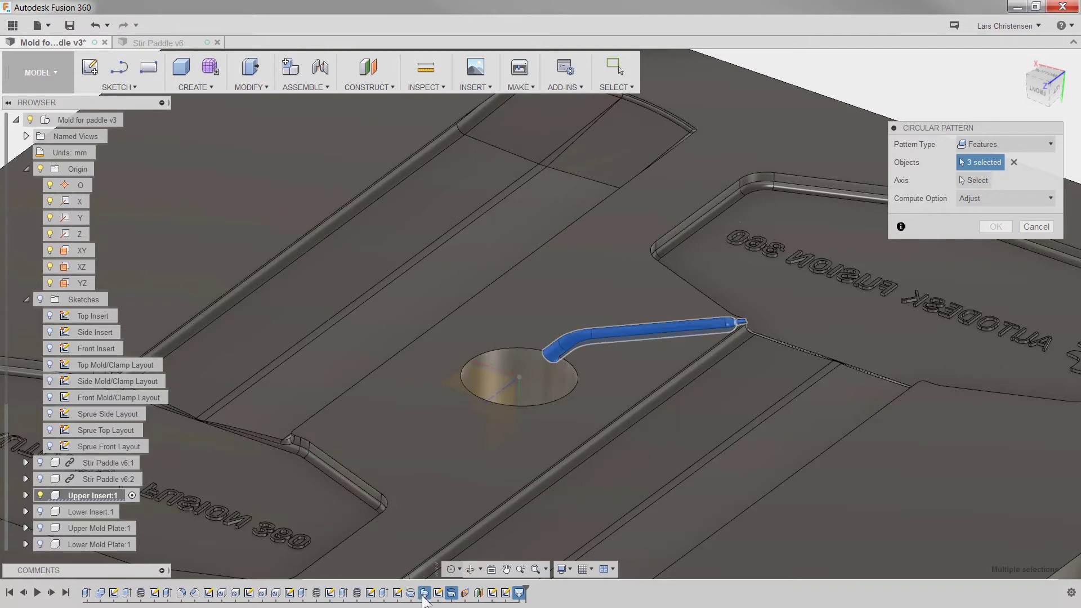
left_click(977, 180)
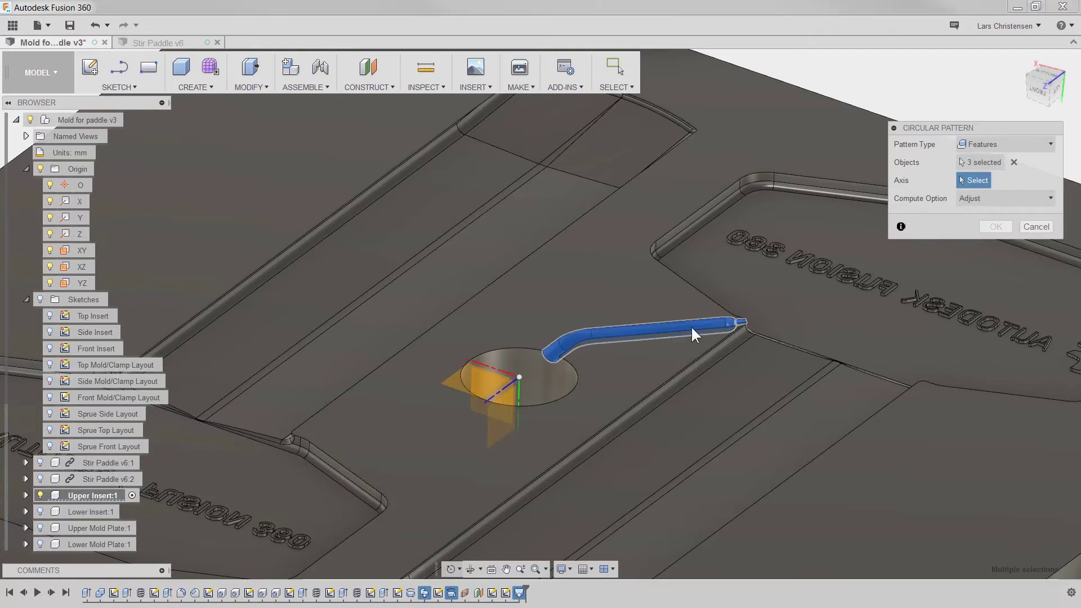
left_click(518, 394)
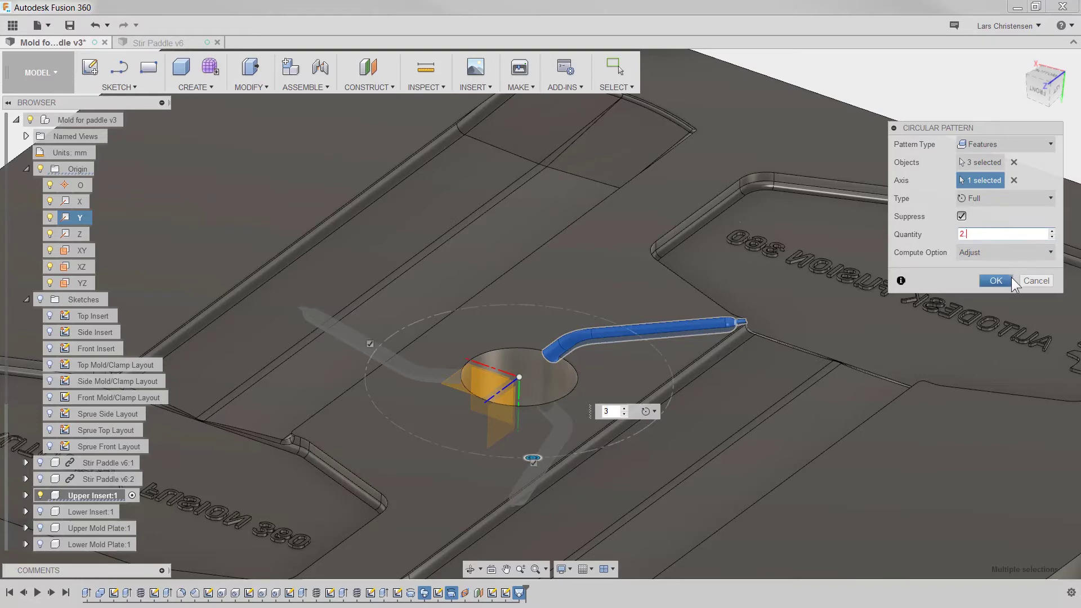
left_click(995, 280)
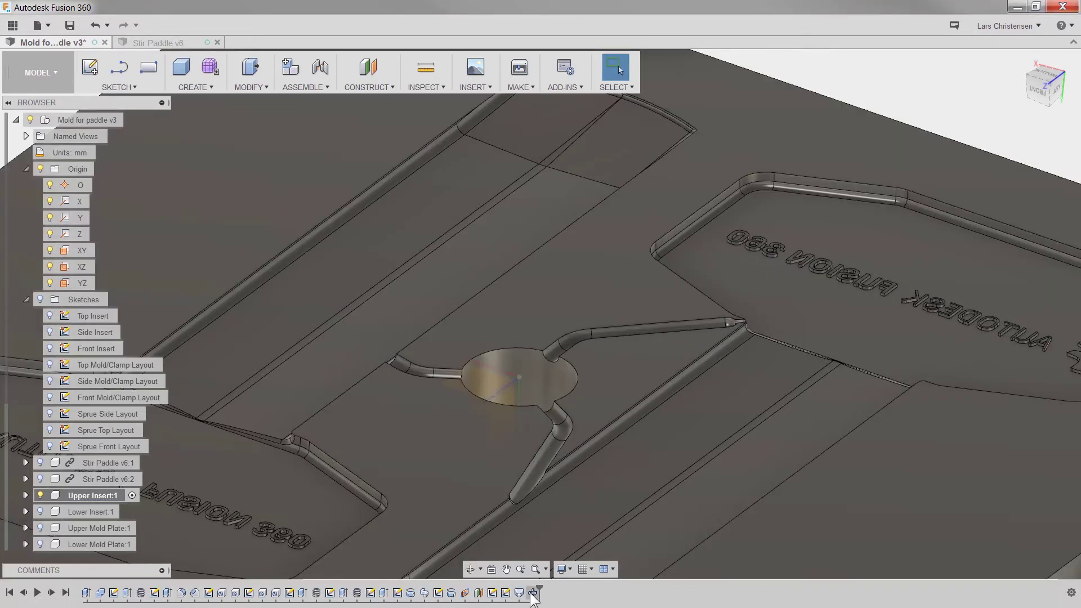
Try to set the quantity of the runner's circular pattern to 2
right_click(533, 596)
left_click(563, 516)
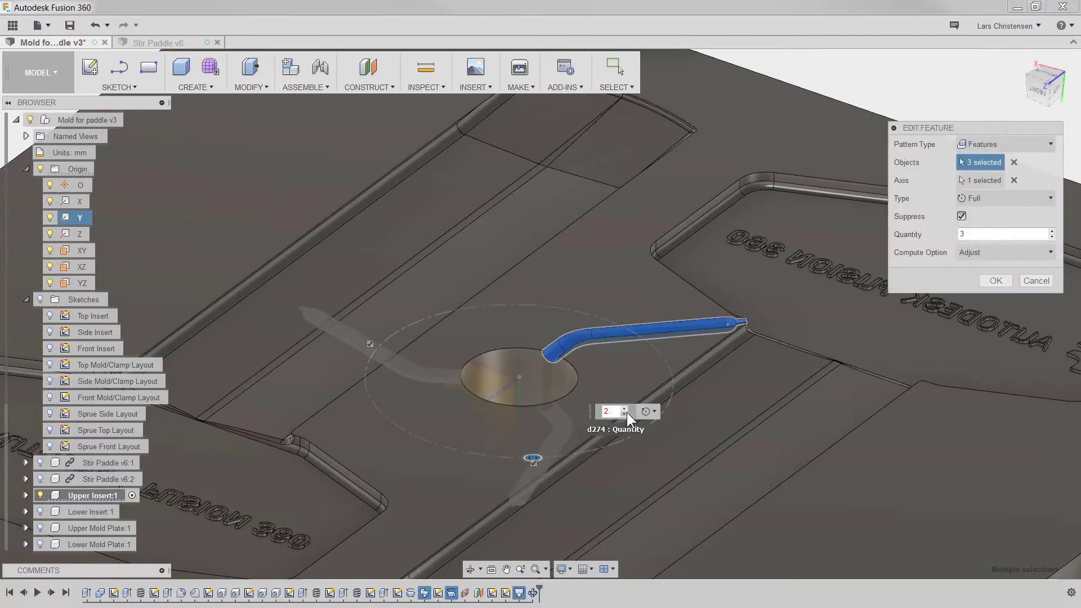
key("Return")
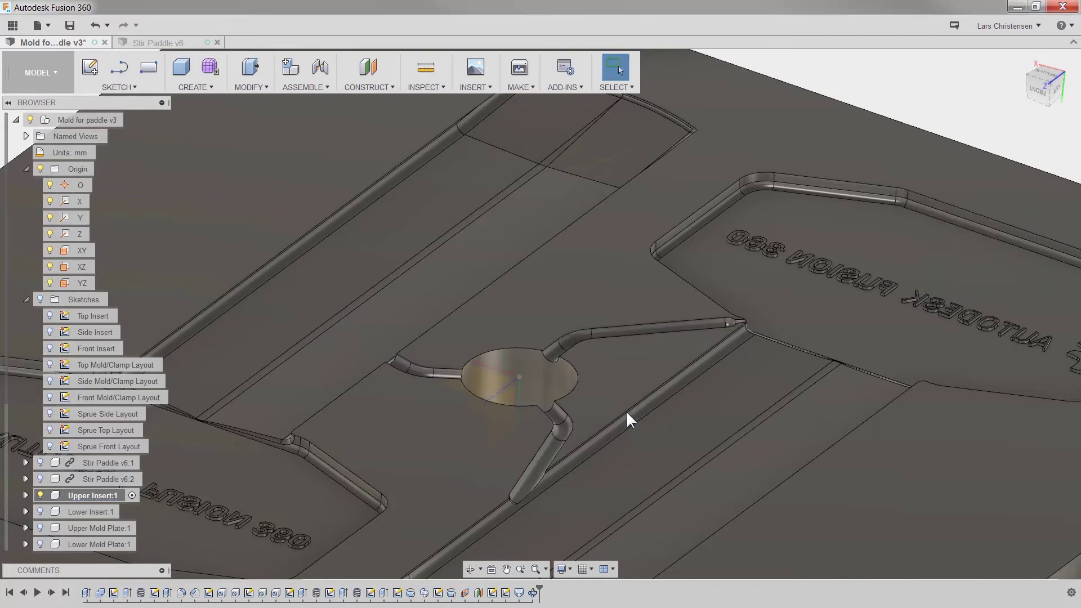
Edit the runner's circular pattern, turning off Suppress and setting the quantity to 2
right_click(533, 593)
left_click(565, 518)
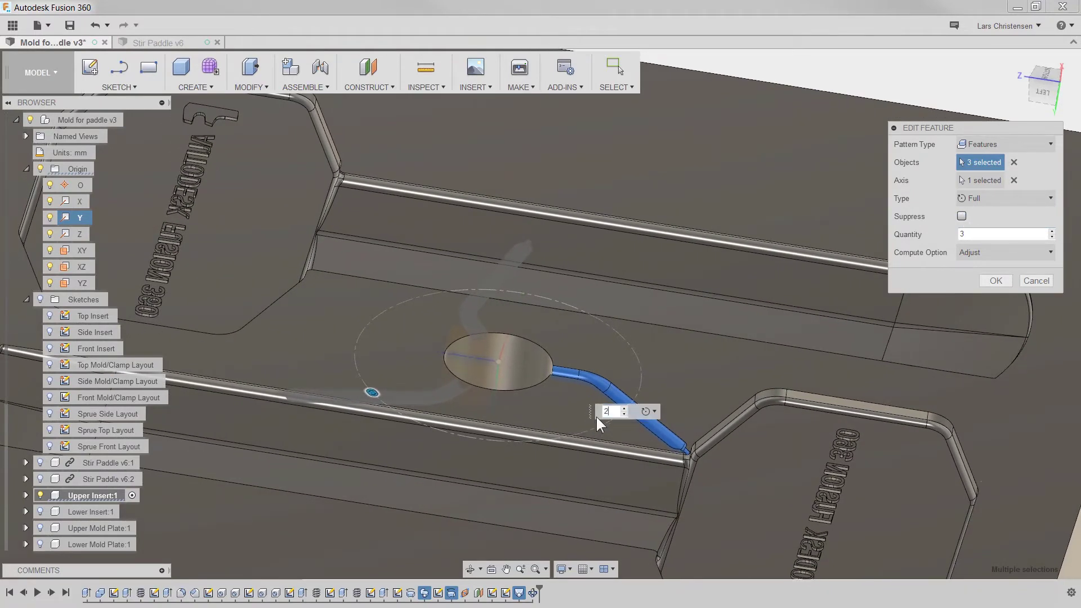
left_click(990, 284)
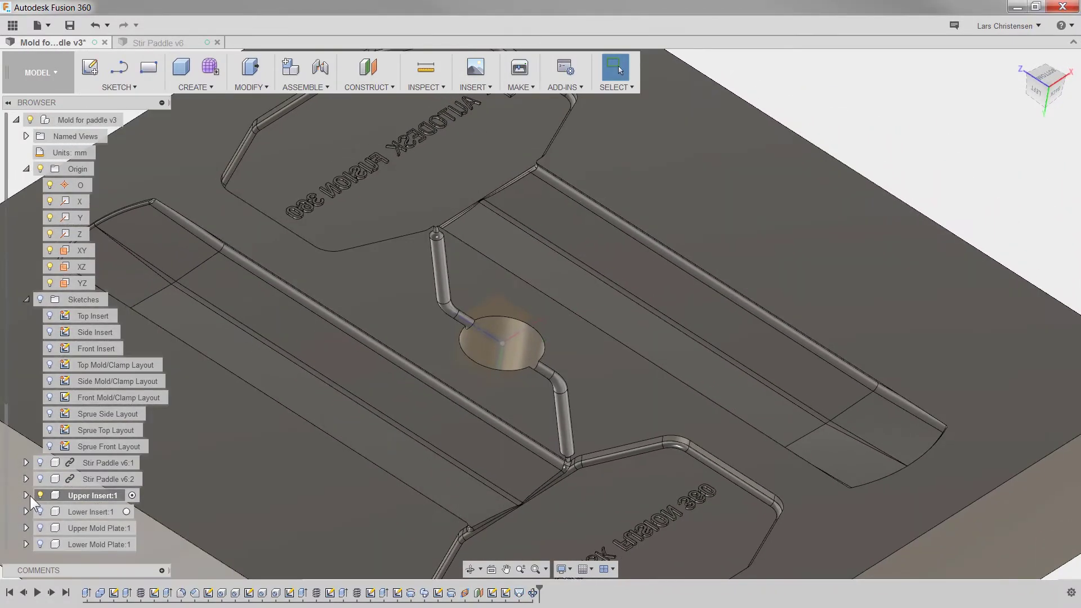
Hide the mold design's Origin folder and collapse its Sketches folder in the component tree
left_click(27, 496)
scroll(39, 451, "down", 3)
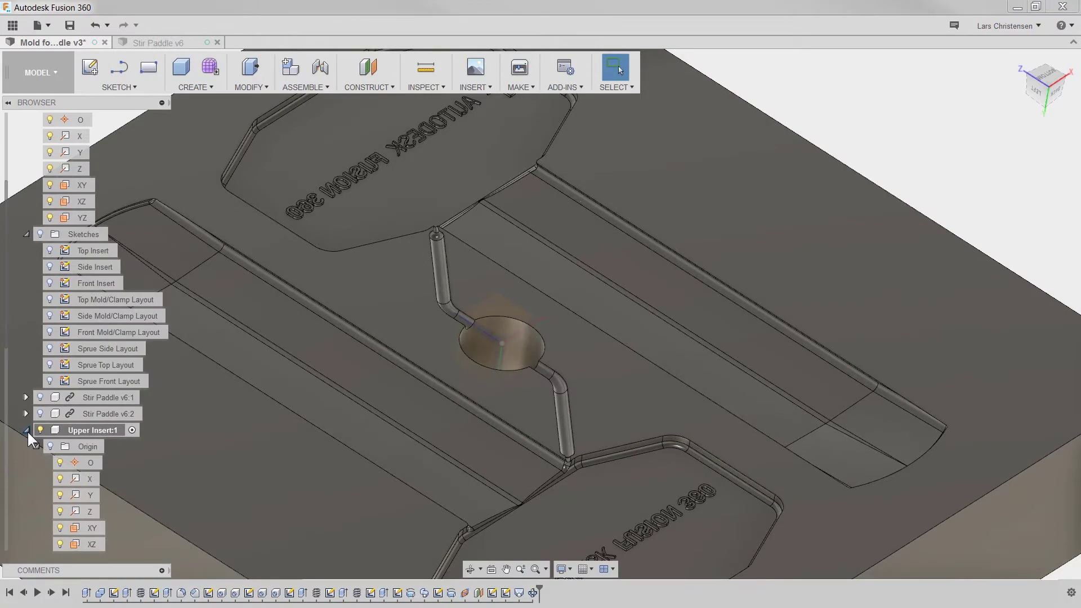
left_click(27, 430)
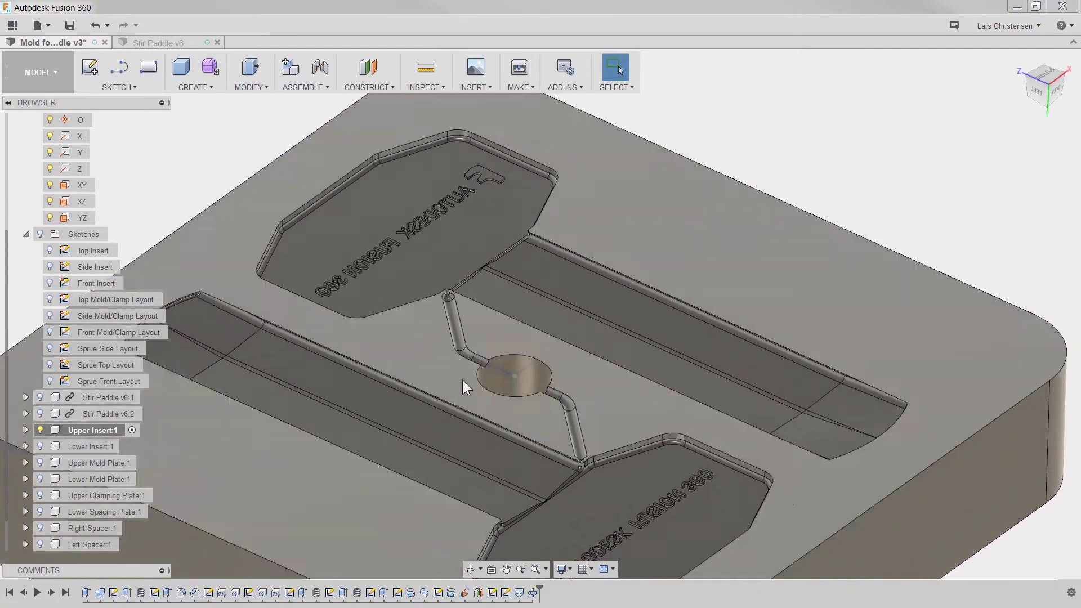
scroll(462, 380, "down", 3)
left_click(26, 234)
left_click(40, 169)
scroll(204, 184, "down", 2)
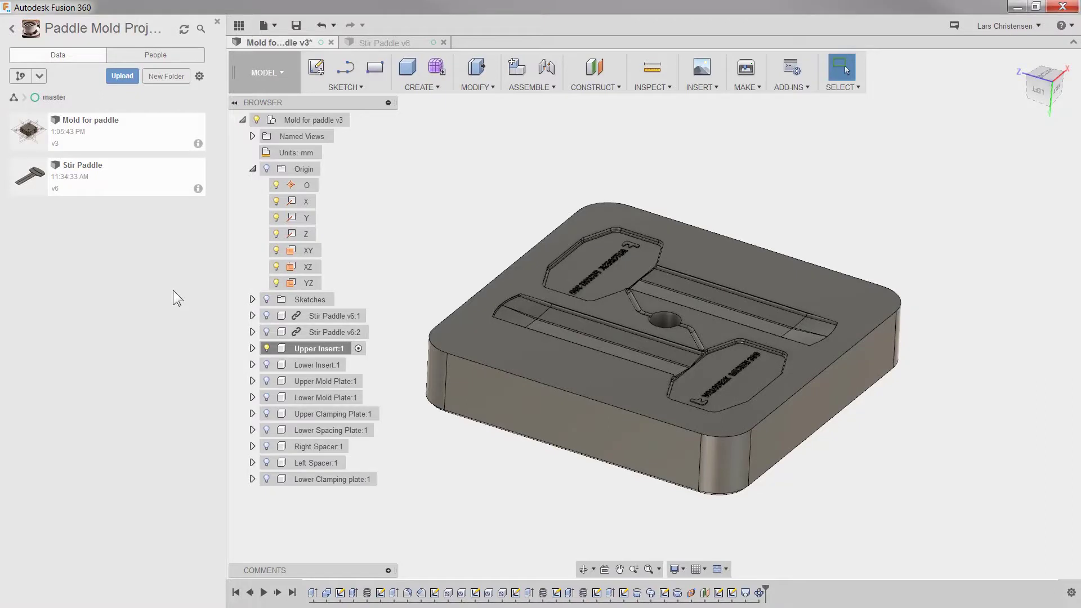
Create a new project folder named Hardware
left_click(168, 75)
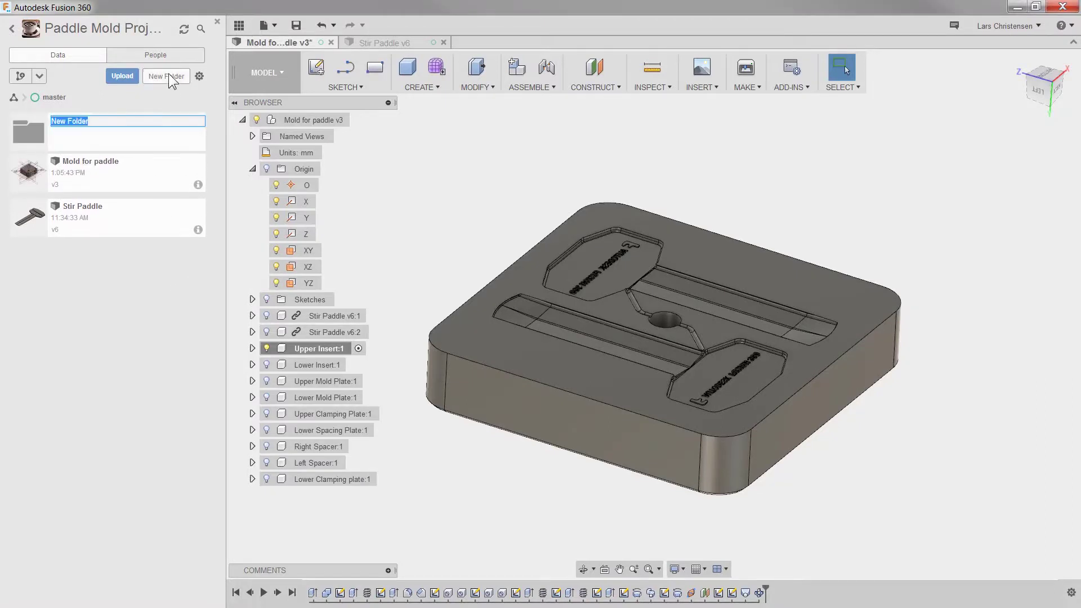
type("Hardwarew")
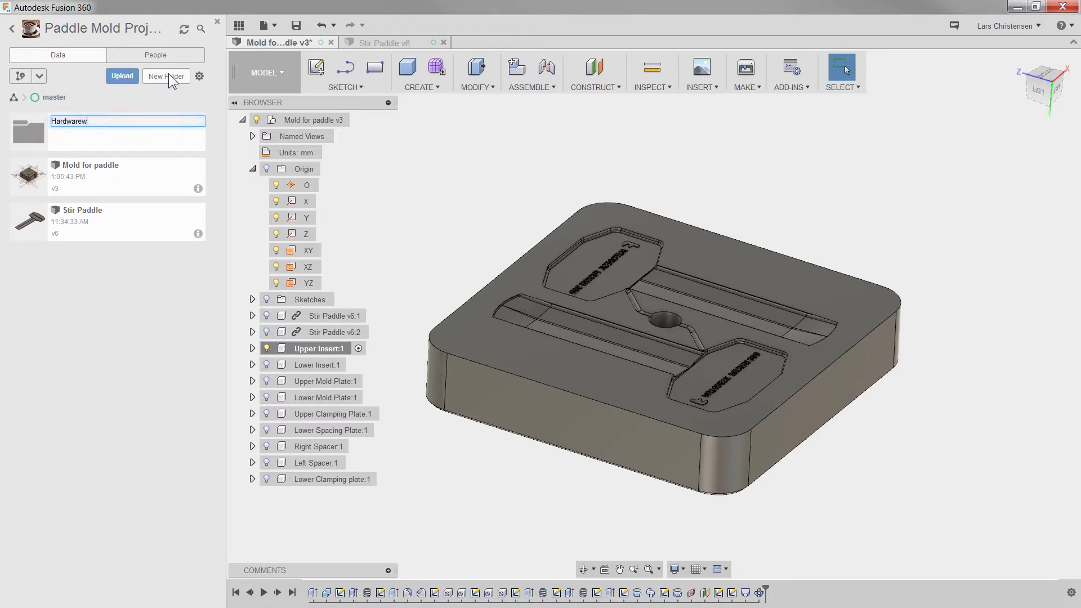
key("BackSpace")
key("Return")
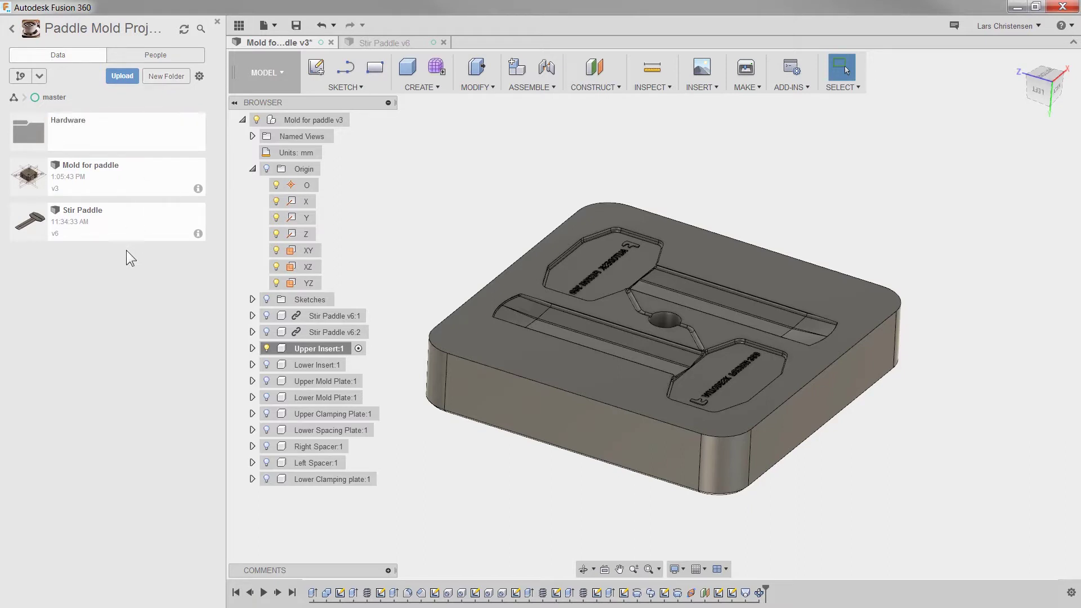
Upload all the .stp hardware files in the Downloads folder, from Z55_18x3_1 to K100_90x15_3, into the Hardware folder
left_click(117, 136)
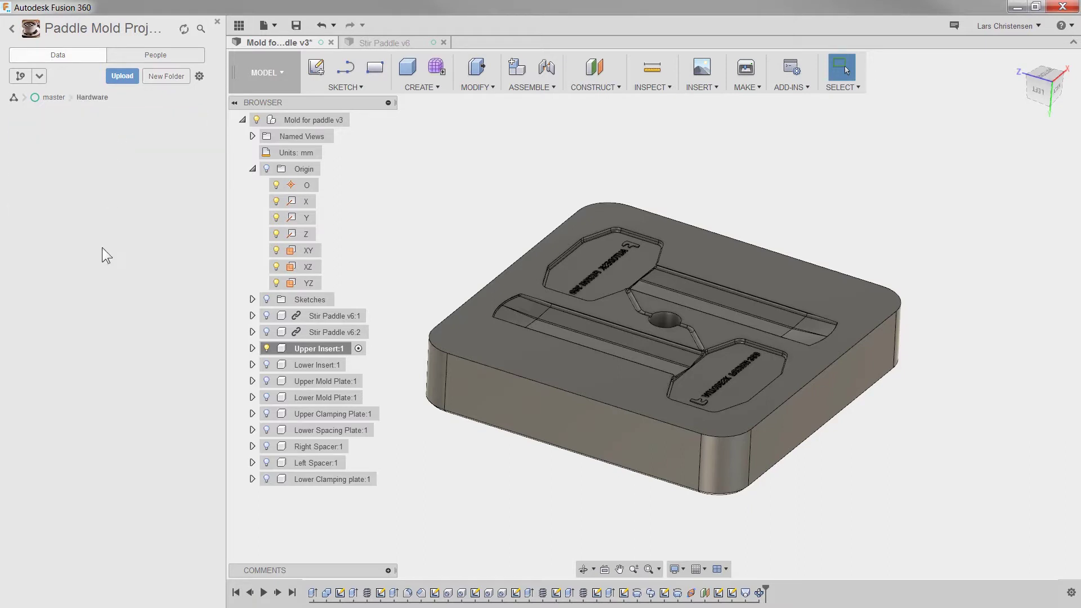
left_click(120, 77)
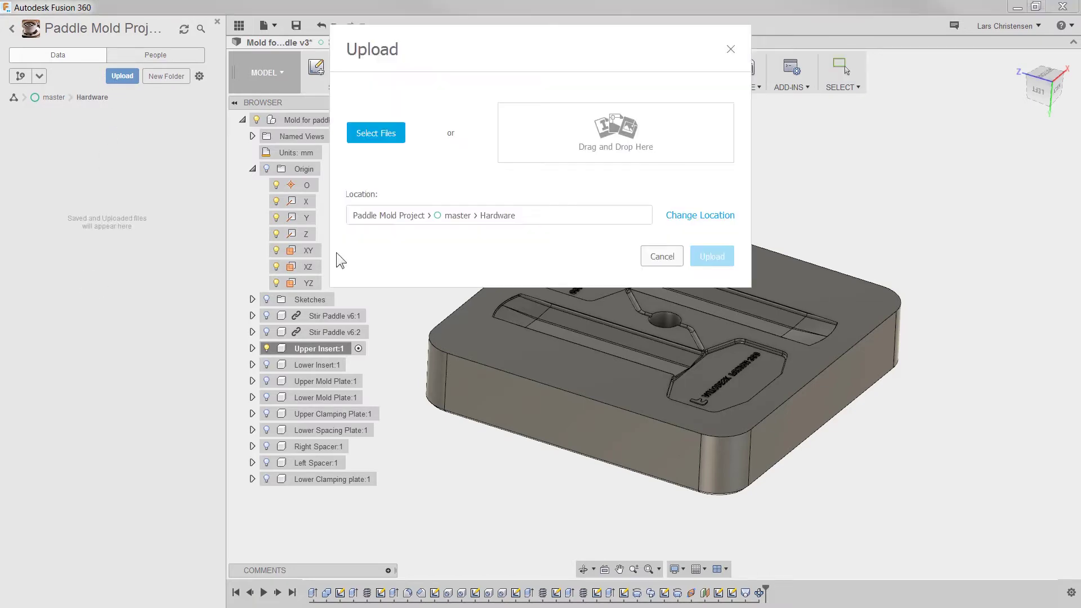
left_click(368, 131)
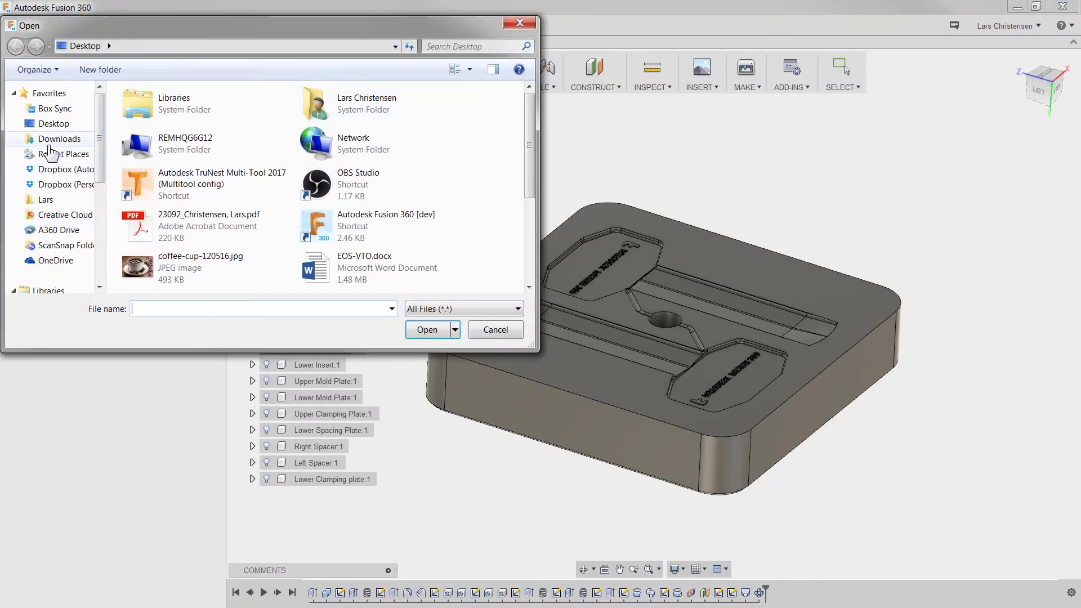
left_click(50, 142)
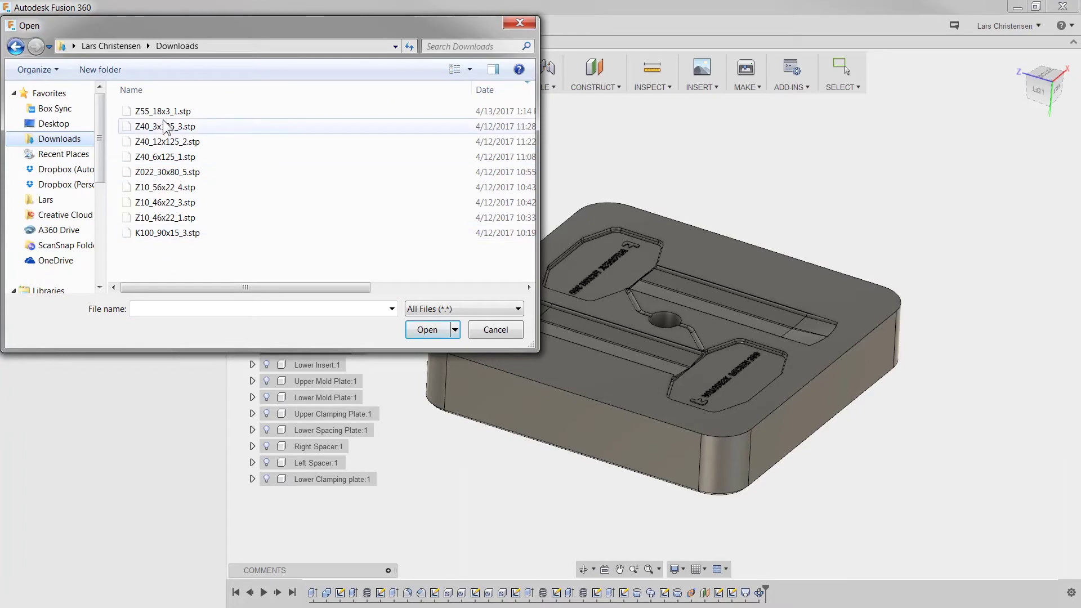
left_click(162, 113)
left_click(180, 236, "shift")
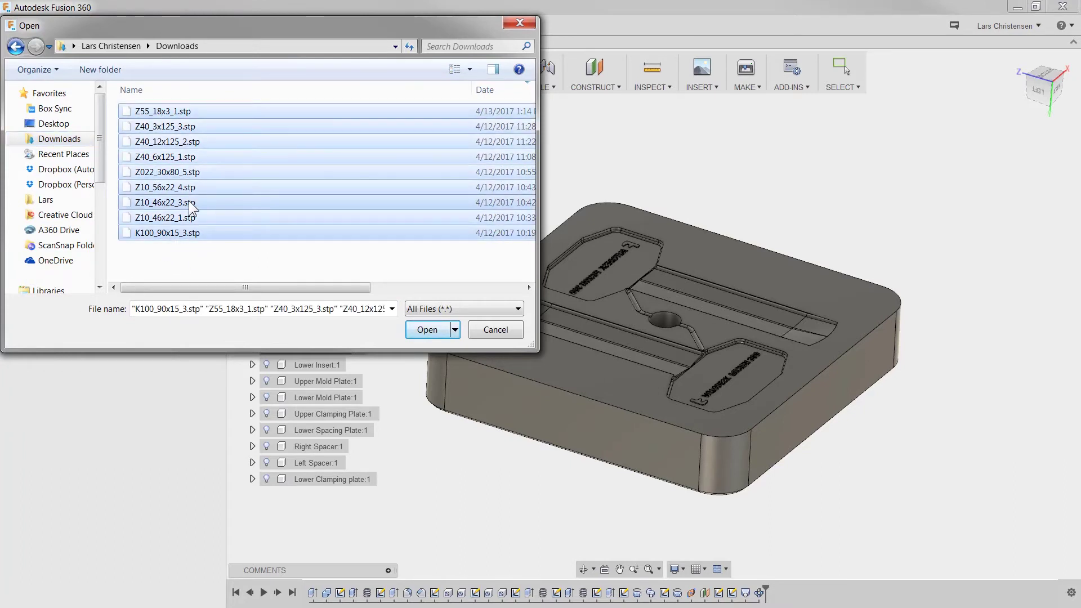
left_click(426, 329)
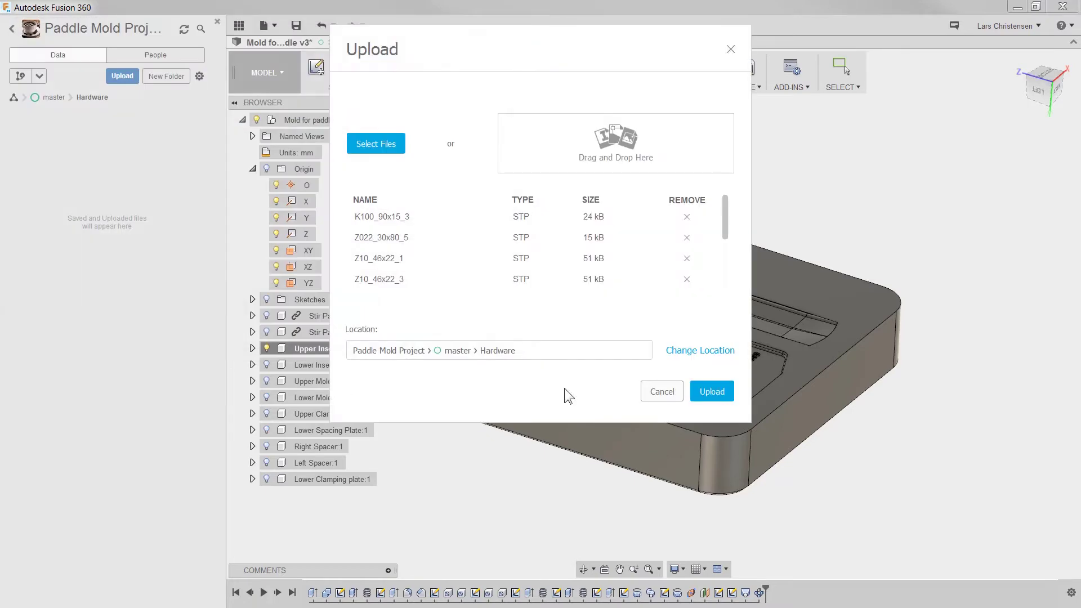
left_click(709, 393)
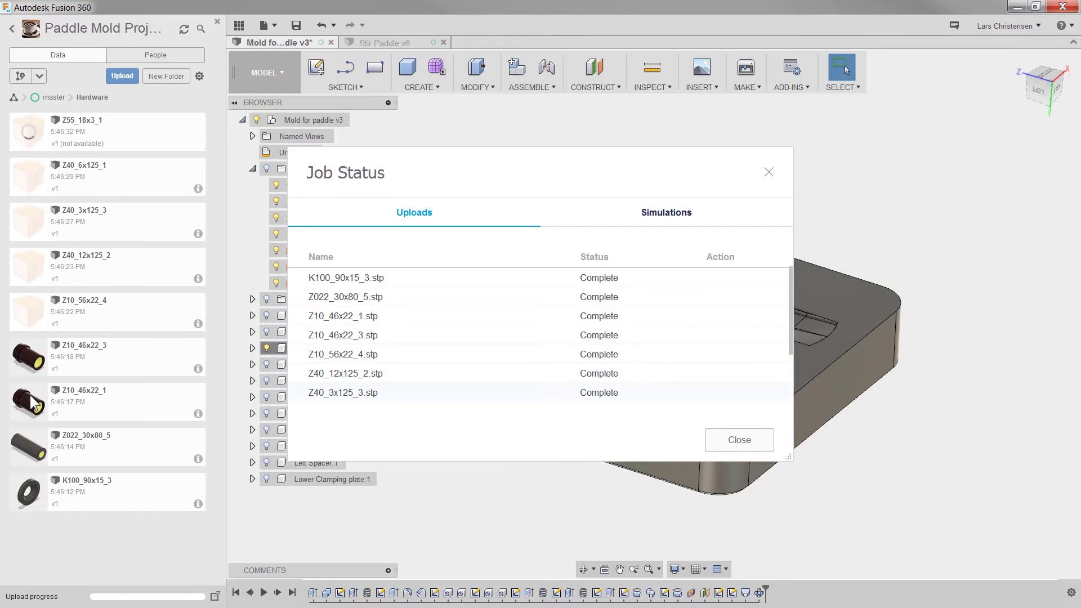
left_click(726, 442)
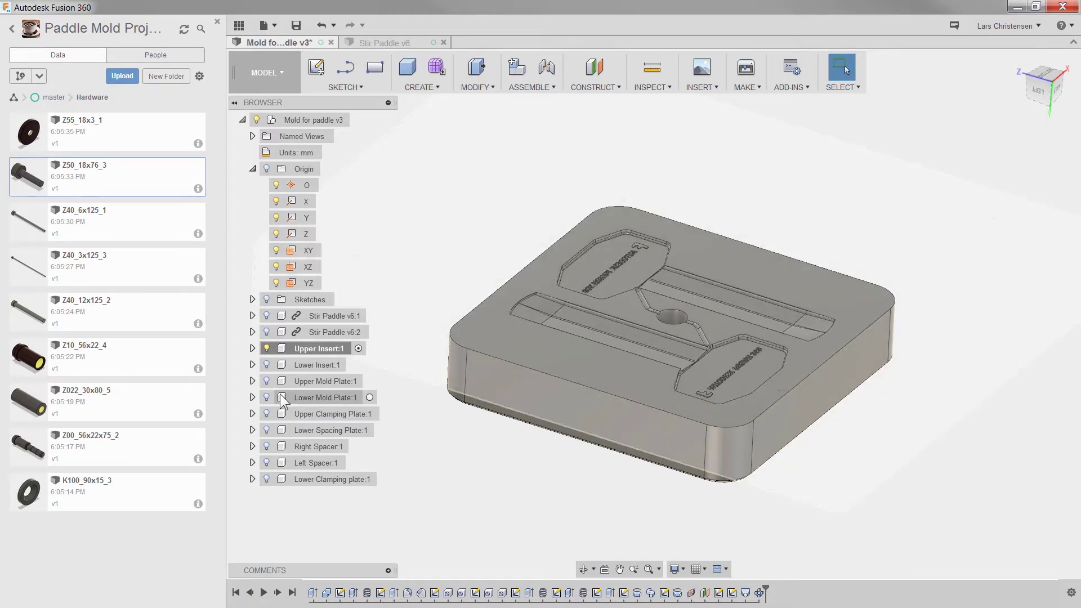
Show the Upper Mold Plate and activate the top-level Mold for paddle assembly
left_click(252, 381)
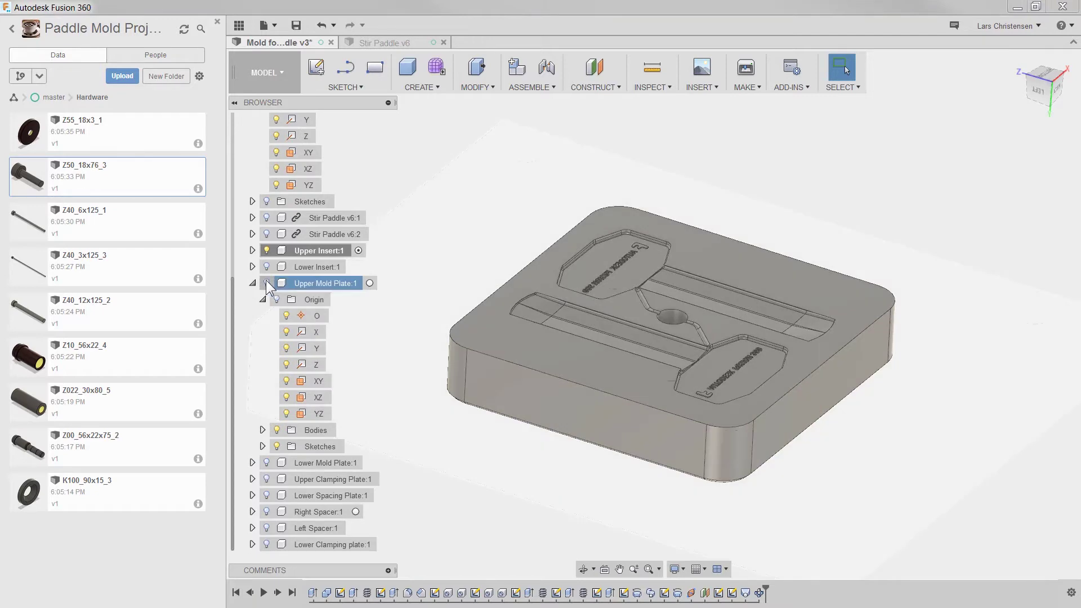
left_click(266, 283)
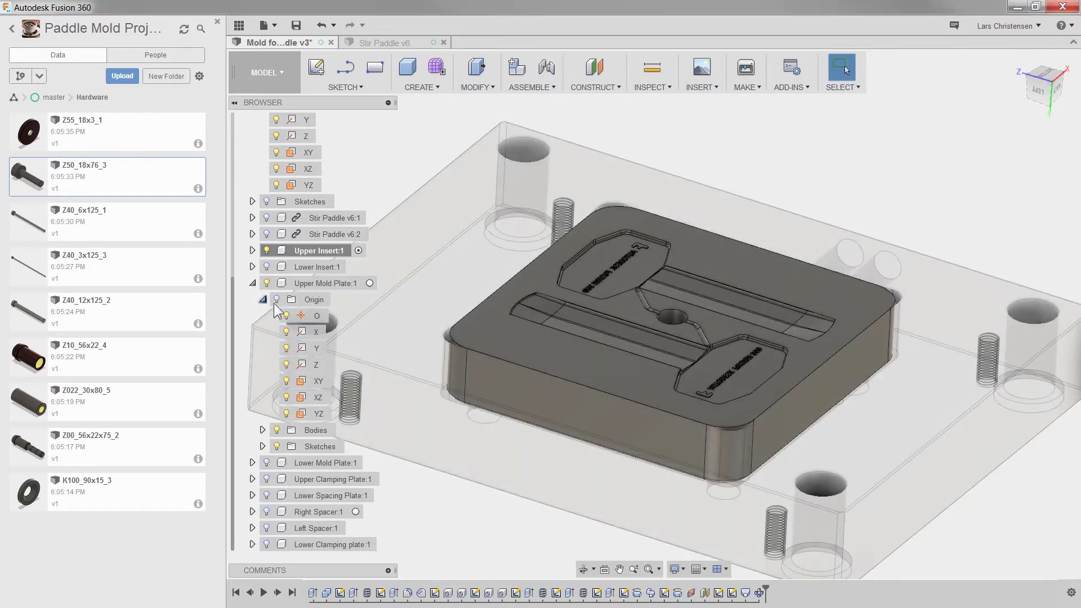
scroll(265, 253, "up", 3)
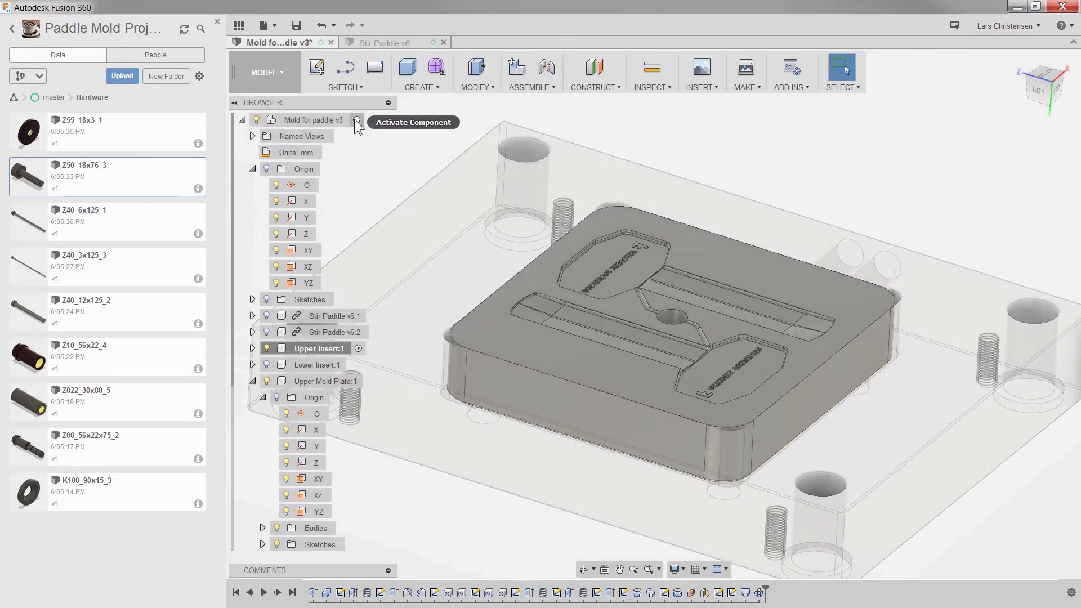
left_click(356, 120)
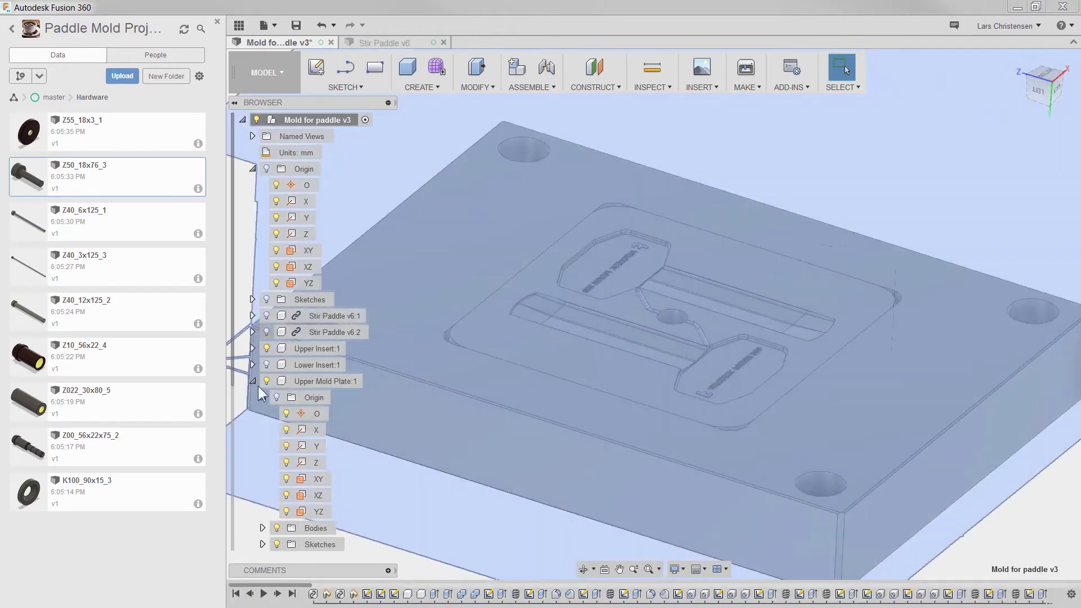
Collapse the Upper Mold Plate's tree branch and show the Upper Clamping Plate
left_click(254, 382)
left_click(378, 197)
scroll(468, 394, "down", 4)
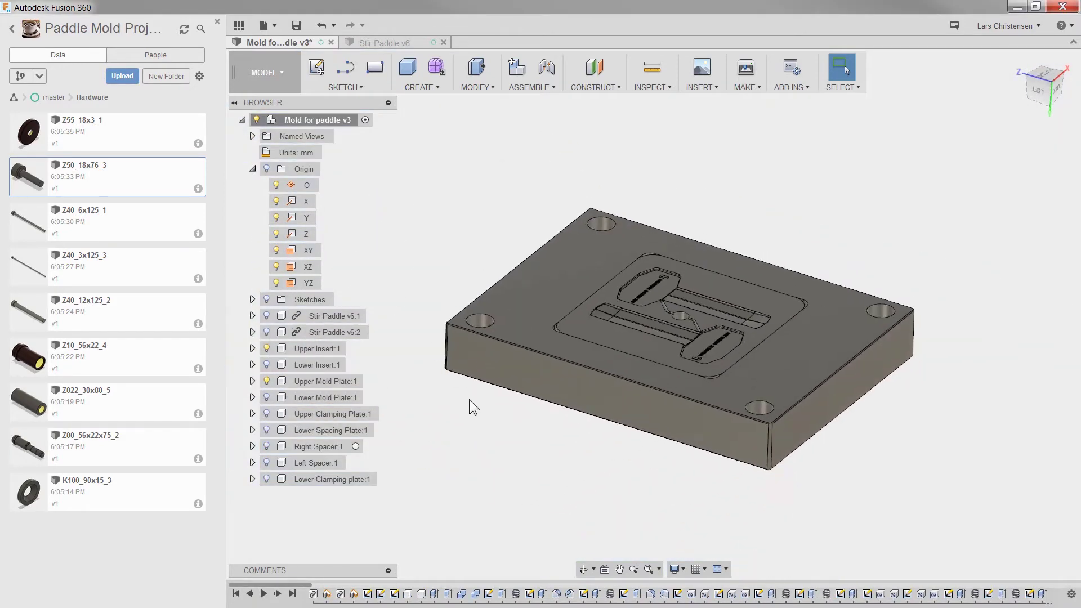
scroll(439, 439, "up", 2)
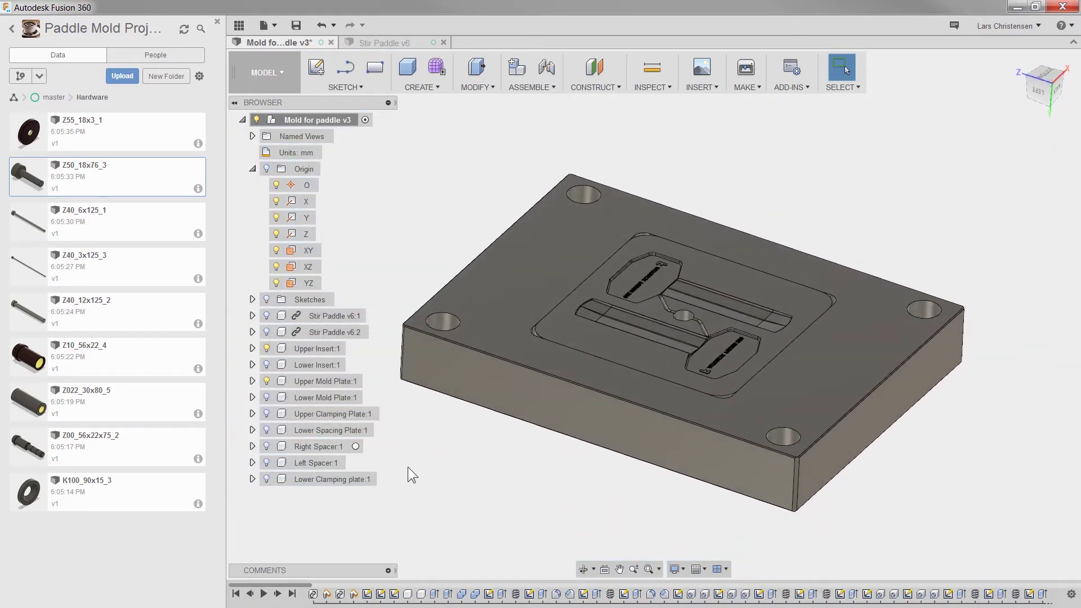
left_click(267, 414)
scroll(465, 531, "down", 3)
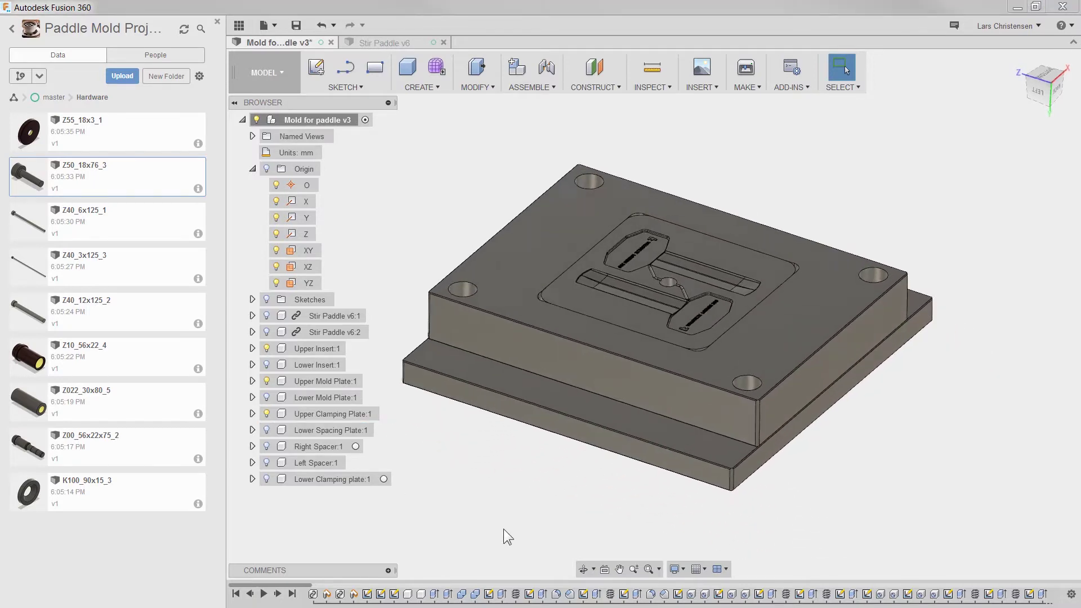
Insert the Z50_18x76_3 part into the mold design and move it about 310 mm along Y, above the Upper Clamping Plate
middle_click_drag(504, 529, 702, 513, "shift")
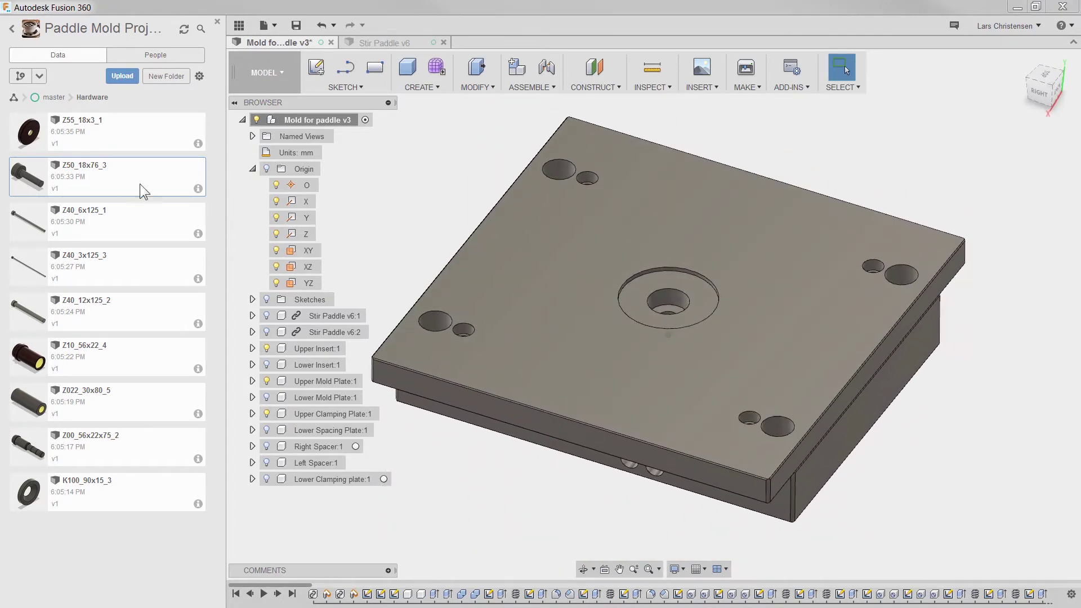
right_click(127, 178)
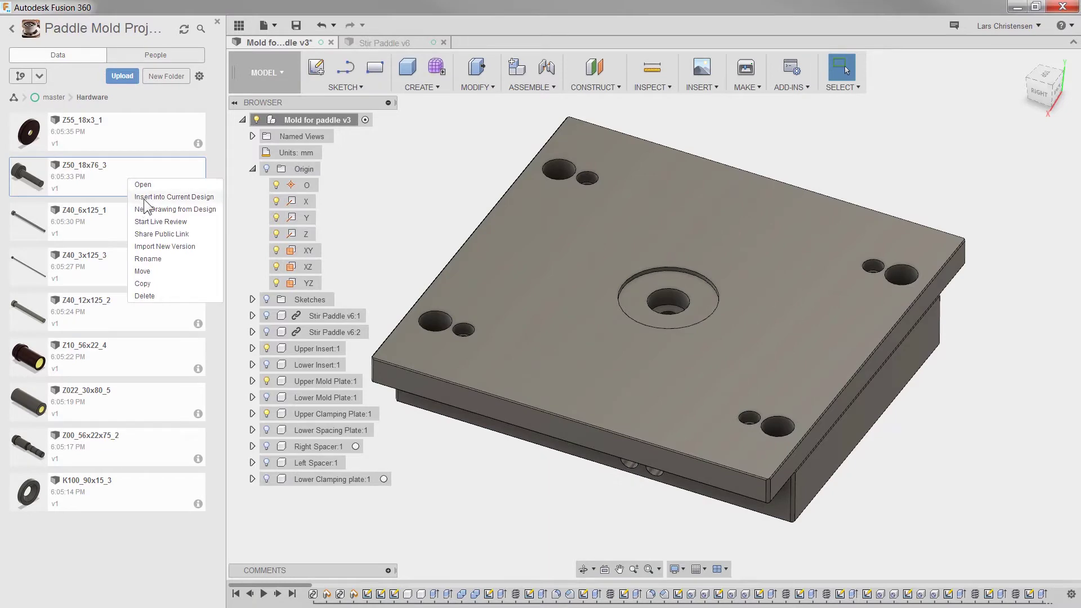
left_click(146, 197)
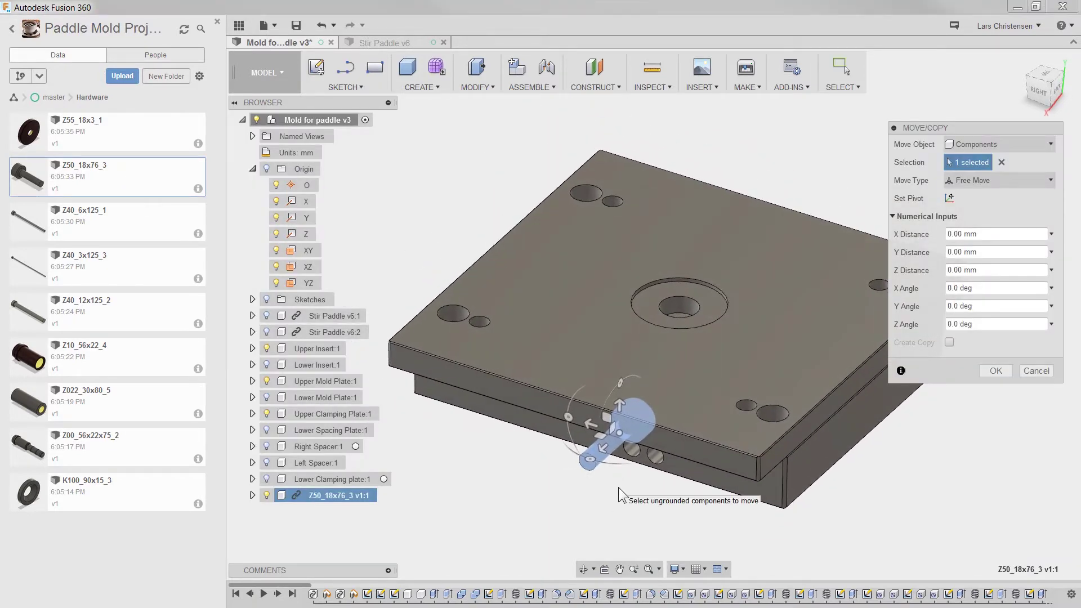
left_click(620, 403)
left_click_drag(619, 404, 625, 120)
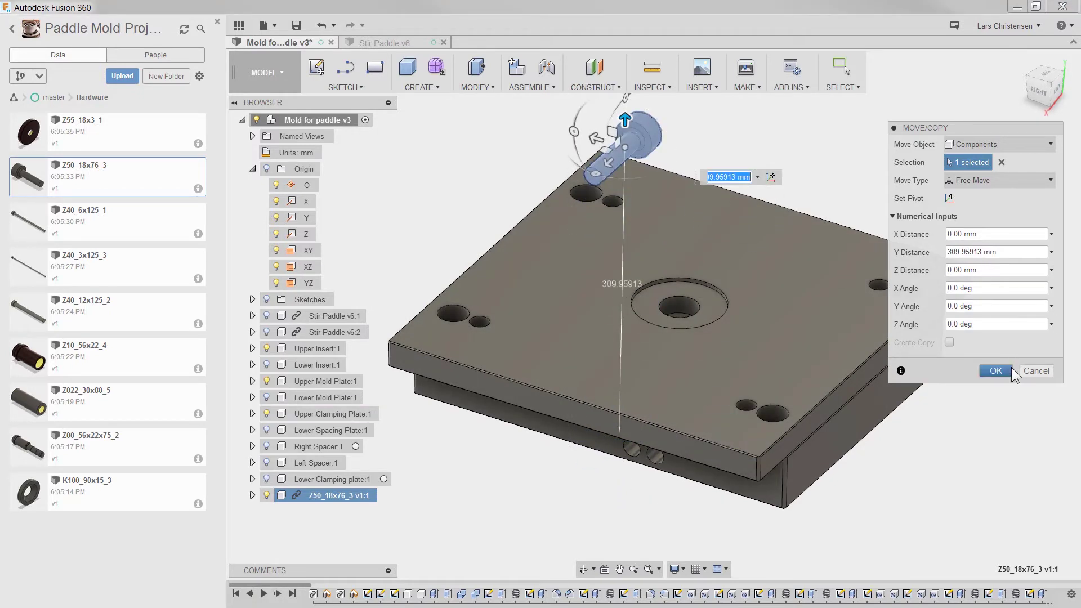
left_click(996, 370)
scroll(835, 187, "up", 2)
middle_click_drag(837, 179, 826, 172, "shift")
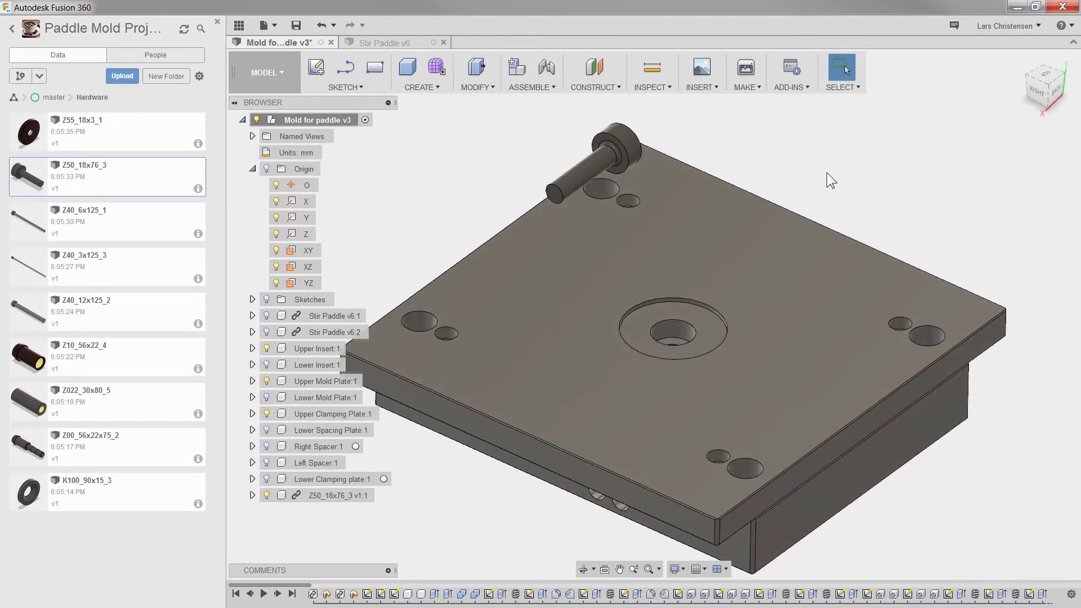
left_click(252, 170)
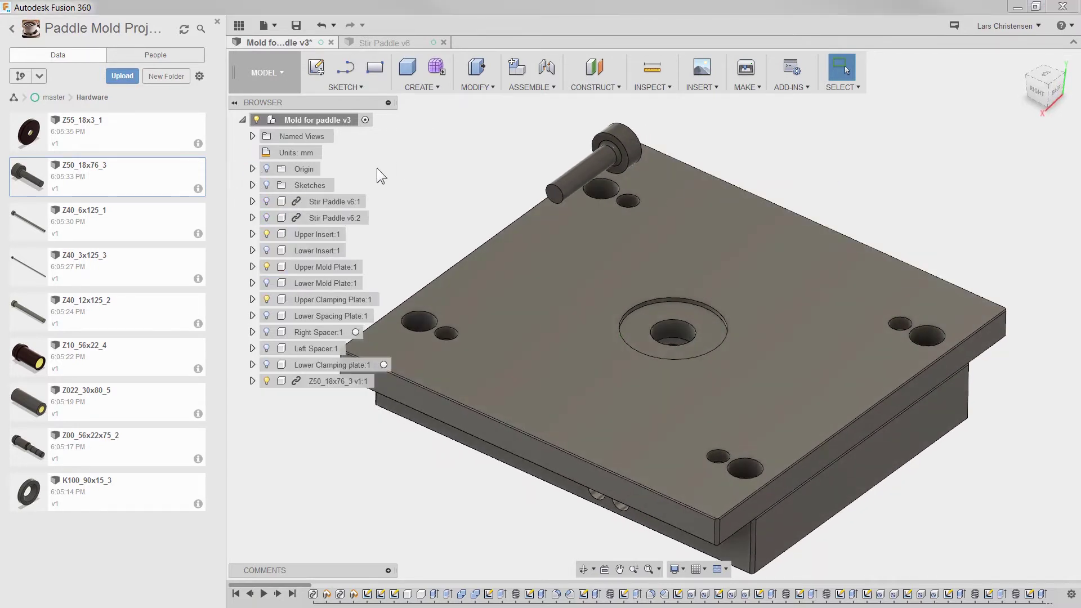
Activate the Upper Clamping Plate and chamfer the small through hole's edge at the base of the central counterbore by 2 mm
scroll(387, 174, "up", 3)
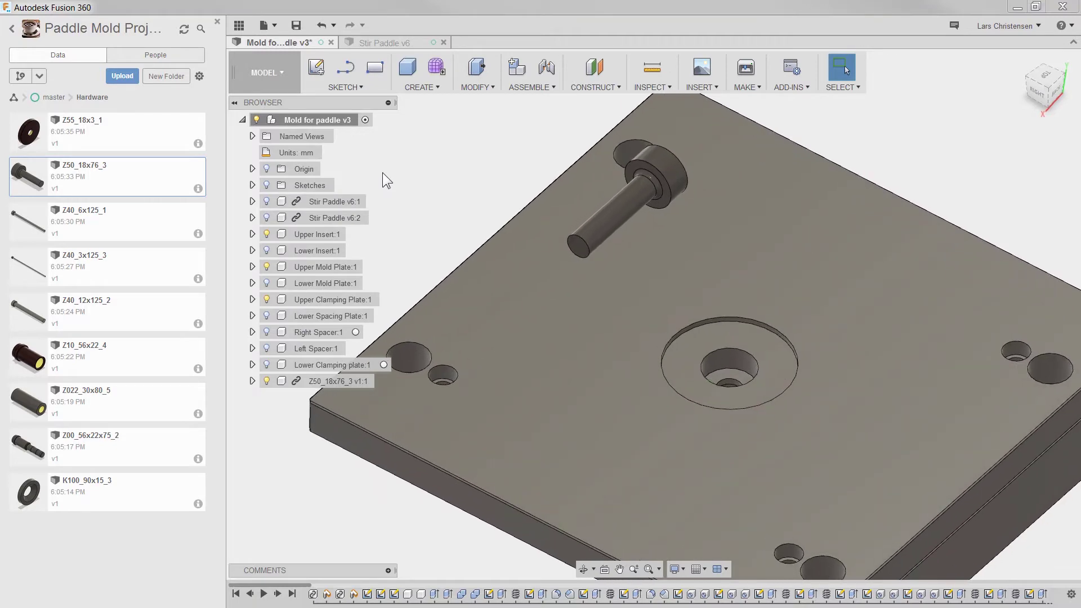
scroll(383, 172, "up", 2)
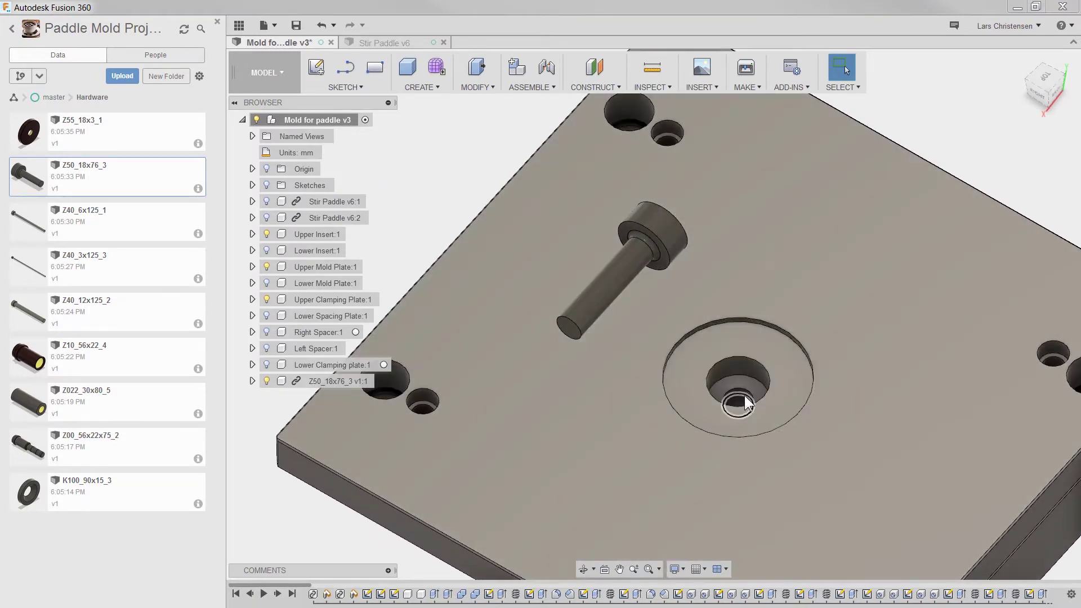
mouse_move(750, 401)
middle_mouse_down("shift")
mouse_move(768, 398)
mouse_move(754, 416)
middle_mouse_up("shift")
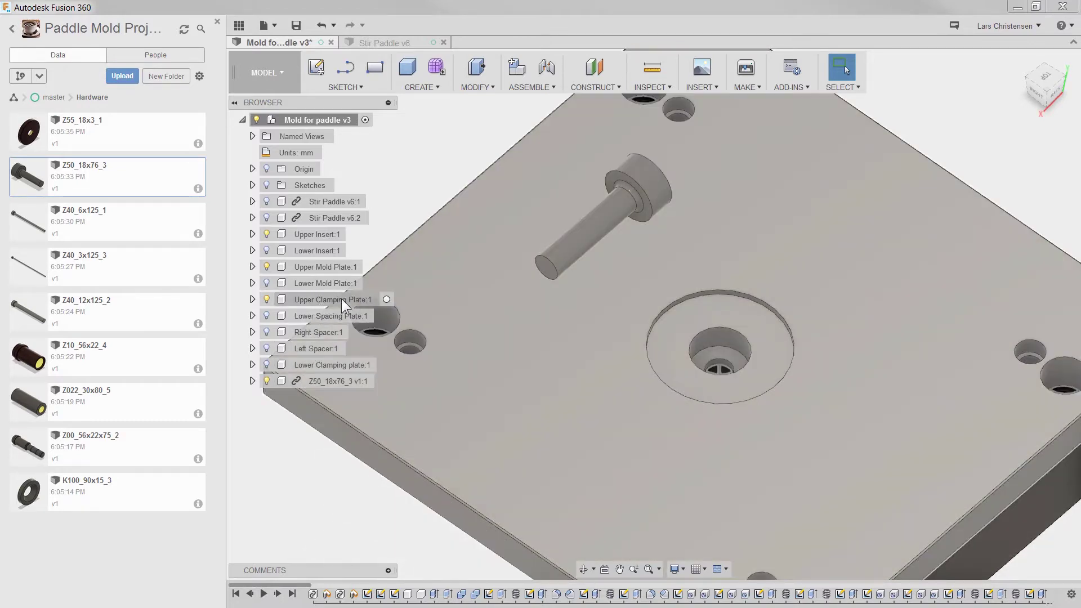
left_click(386, 299)
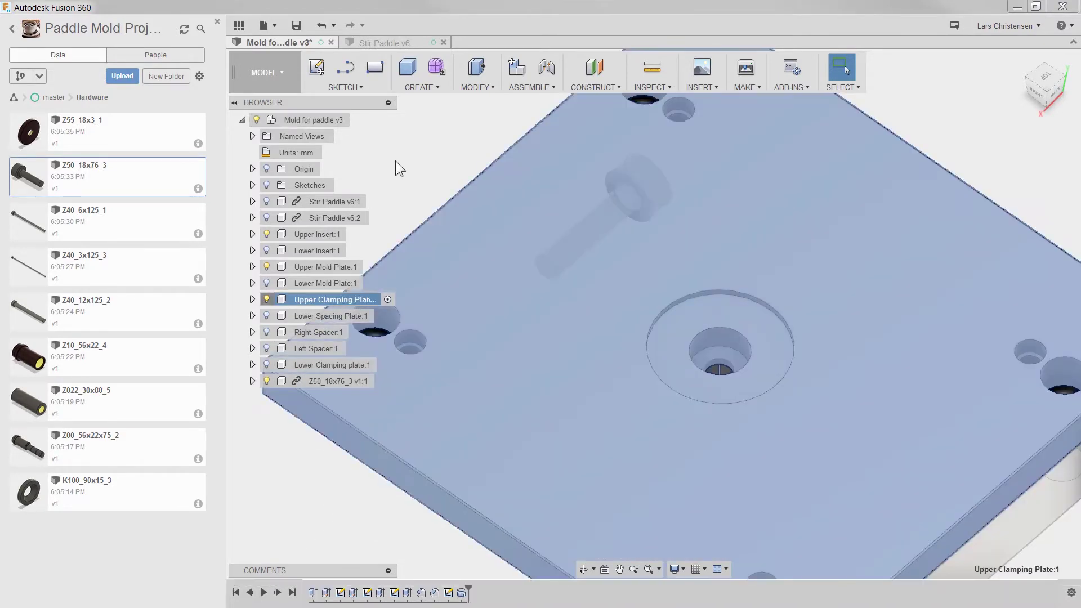
scroll(792, 369, "up", 3)
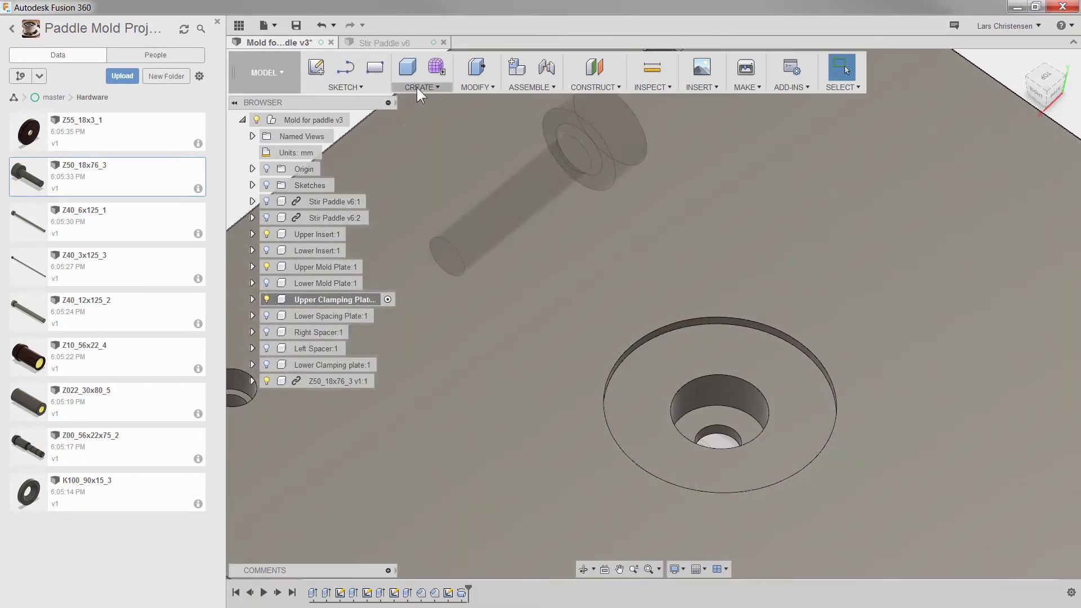
left_click(417, 86)
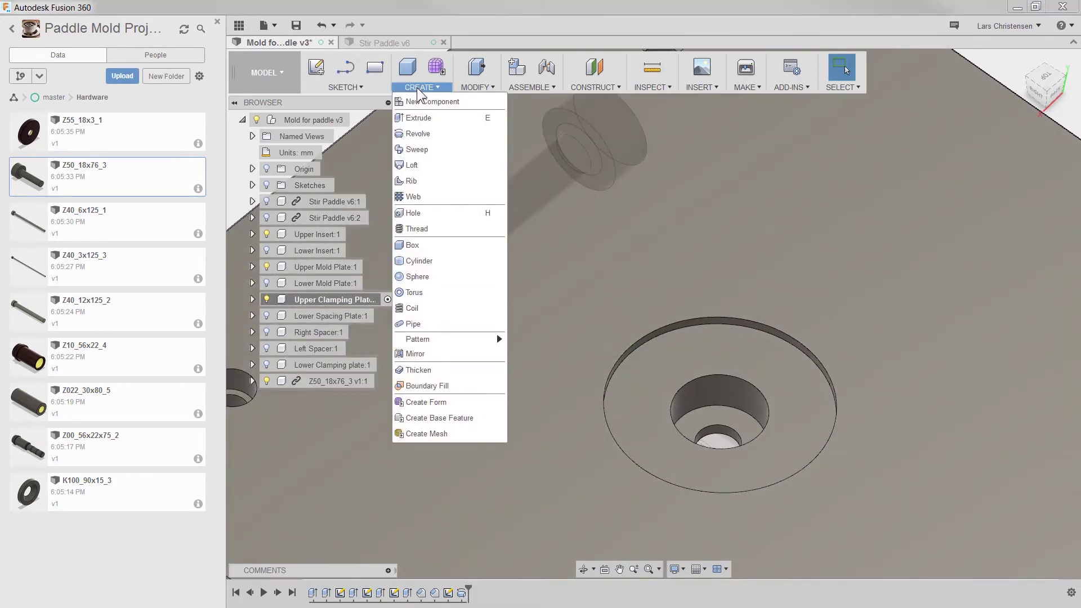
left_click(479, 87)
left_click(481, 149)
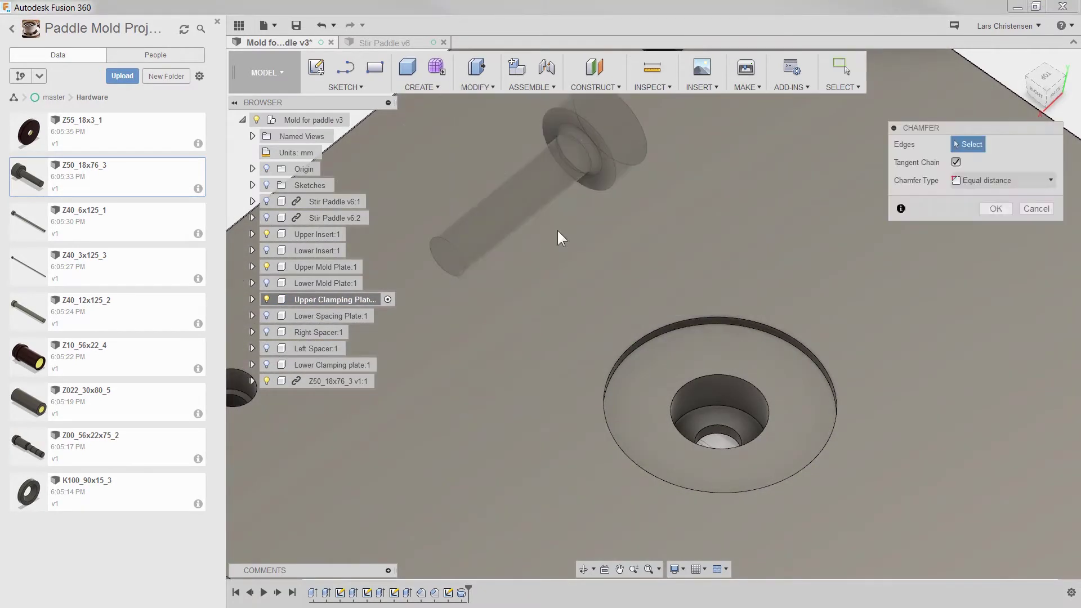
left_click(710, 425)
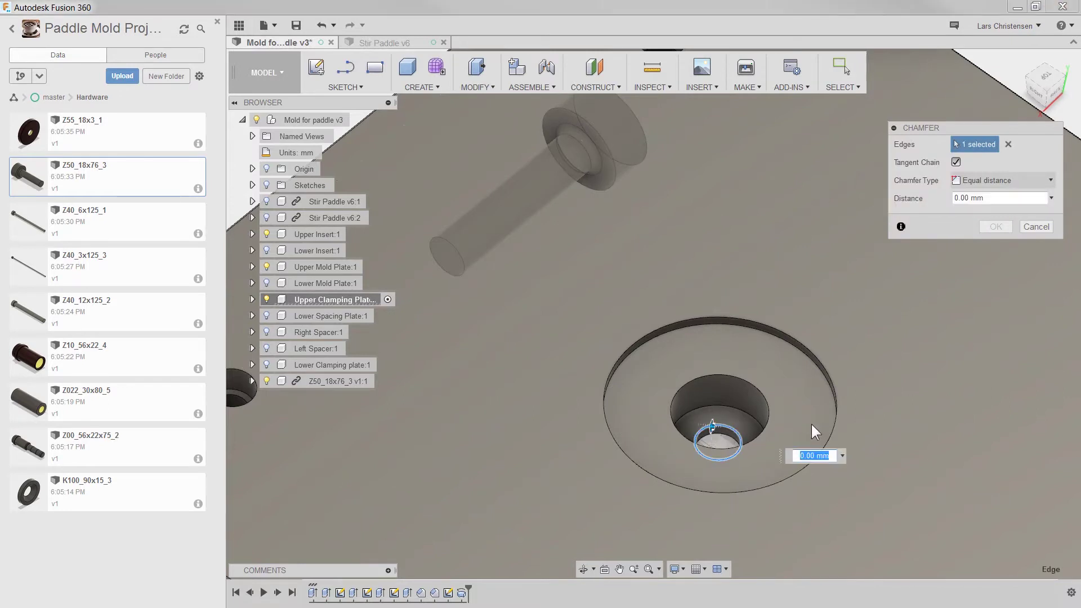
type("3.")
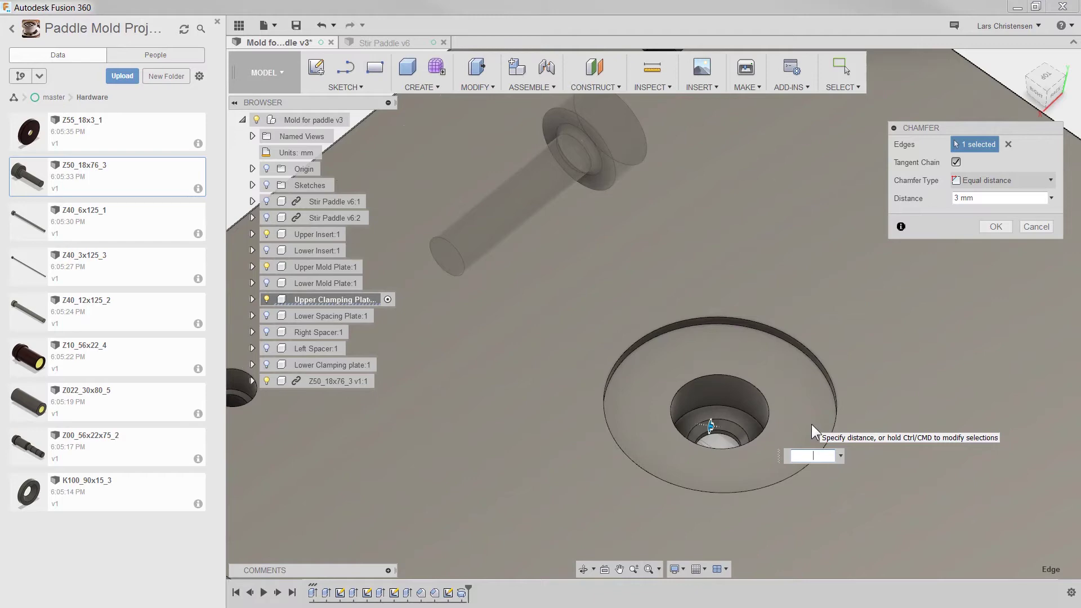
type("2.")
key("Return")
scroll(732, 427, "down", 3)
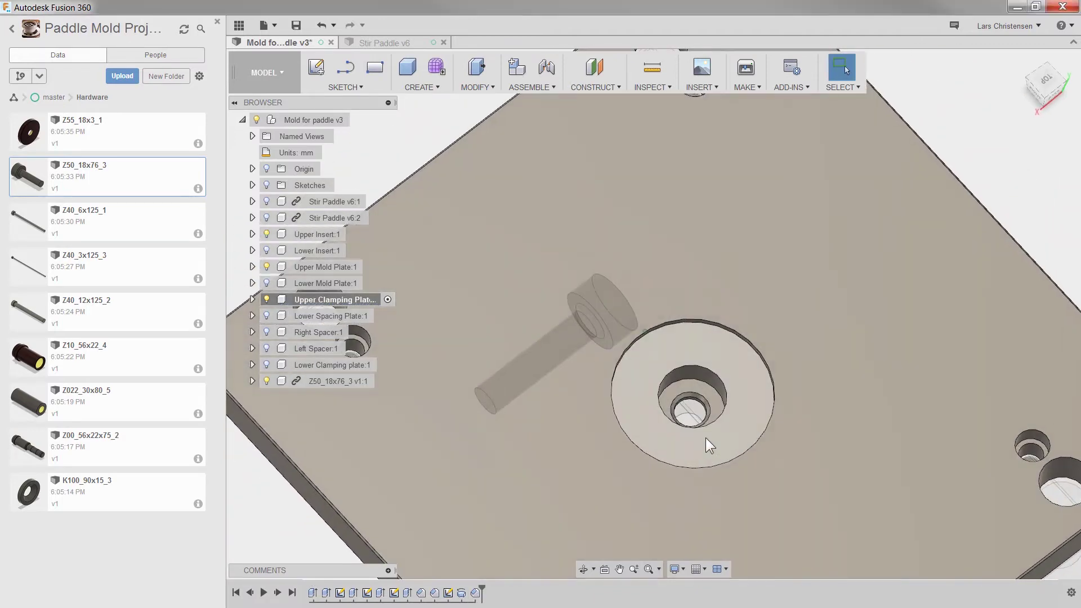
middle_click_drag(705, 437, 702, 374, "shift")
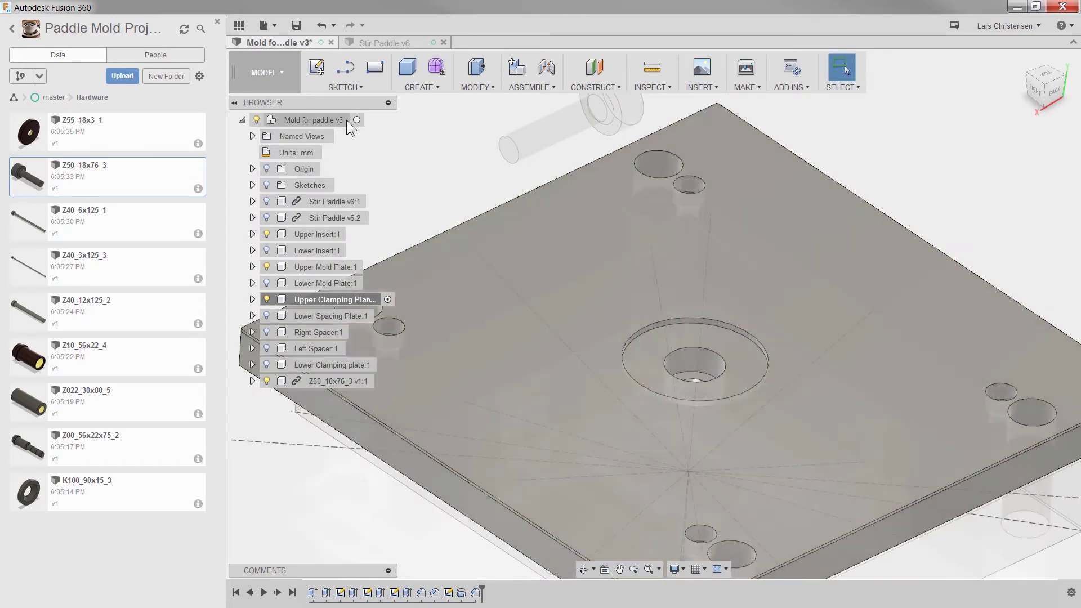
Activate the top-level Mold for paddle assembly and rigidly joint the Z50_18x76_3 head's underside to the central counterbore's chamfered hole
left_click(354, 120)
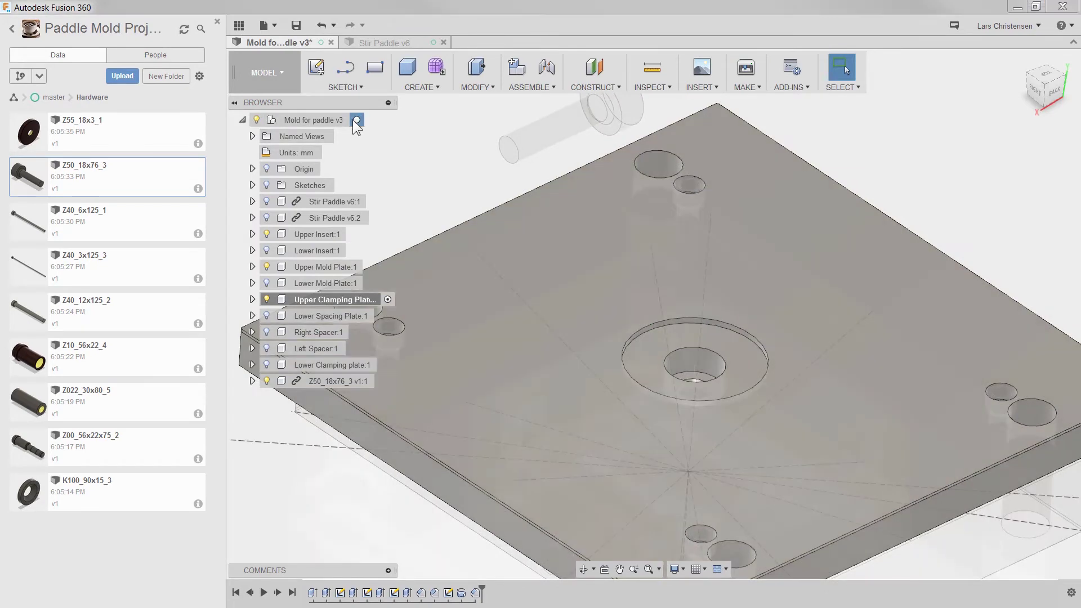
left_click(356, 120)
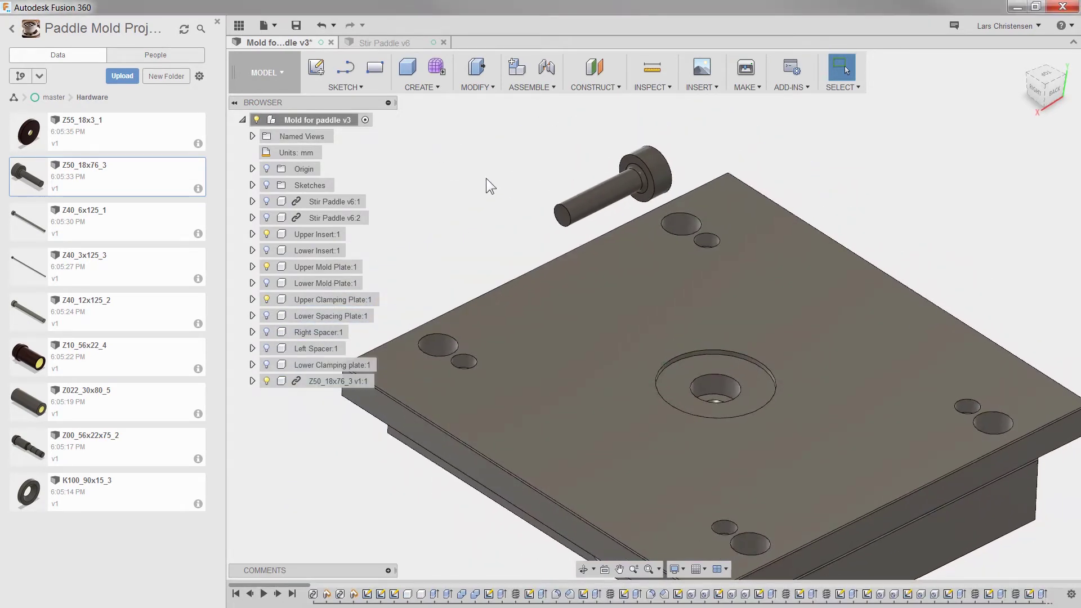
middle_click_drag(598, 188, 579, 147, "shift")
scroll(579, 146, "up", 3)
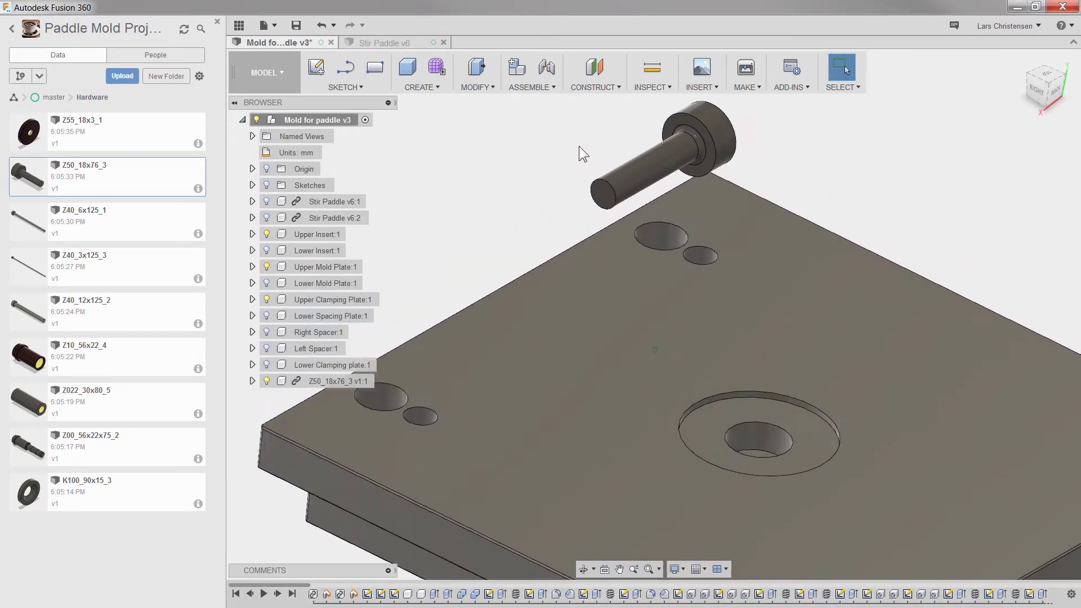
left_click(549, 73)
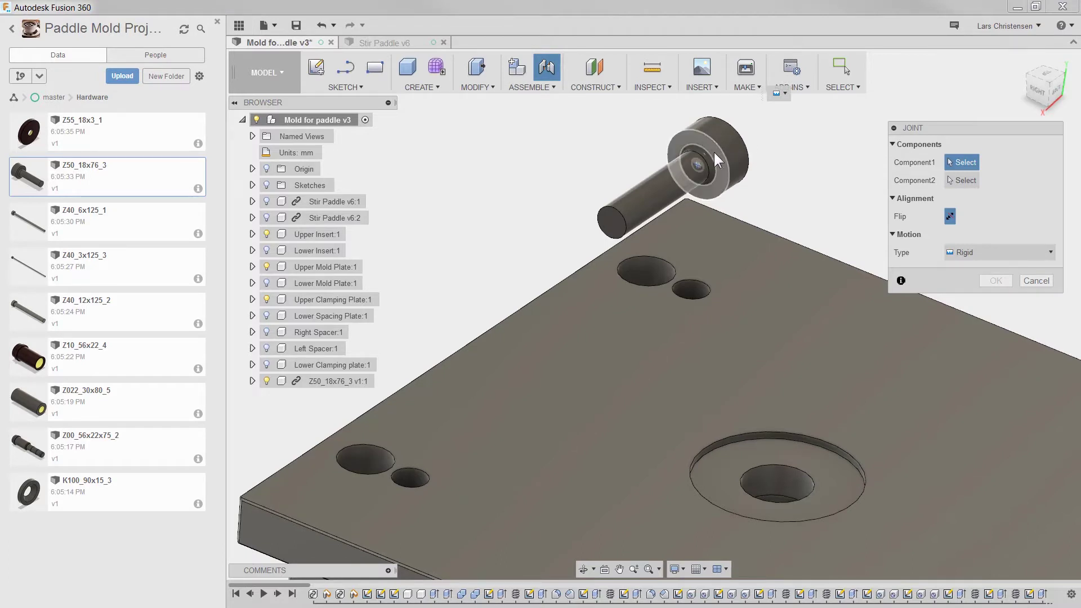
scroll(749, 133, "up", 5)
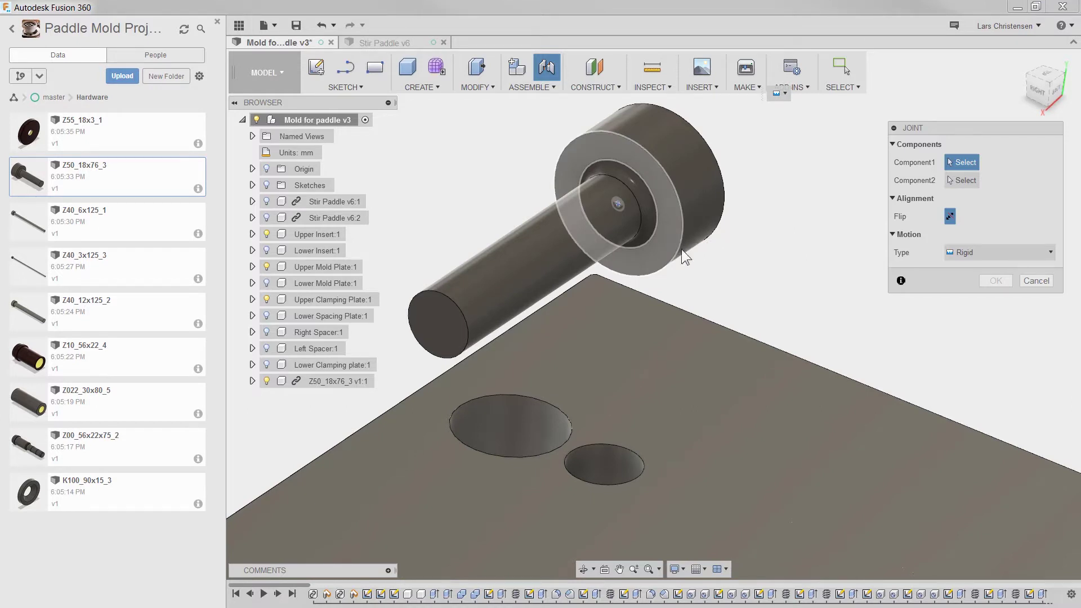
left_click(675, 228)
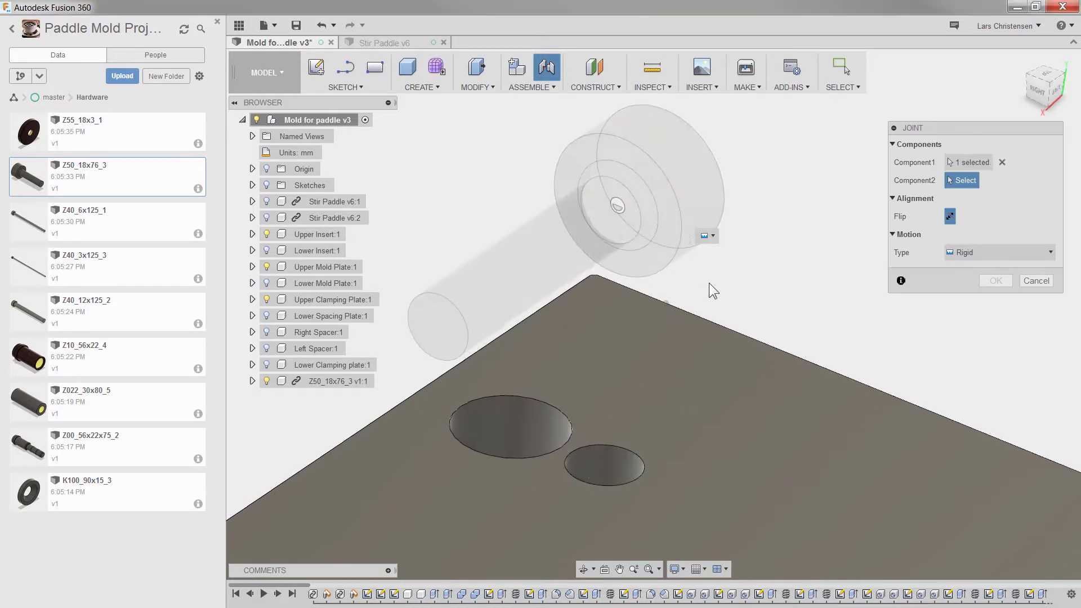
scroll(721, 450, "down", 3)
scroll(757, 541, "up", 3)
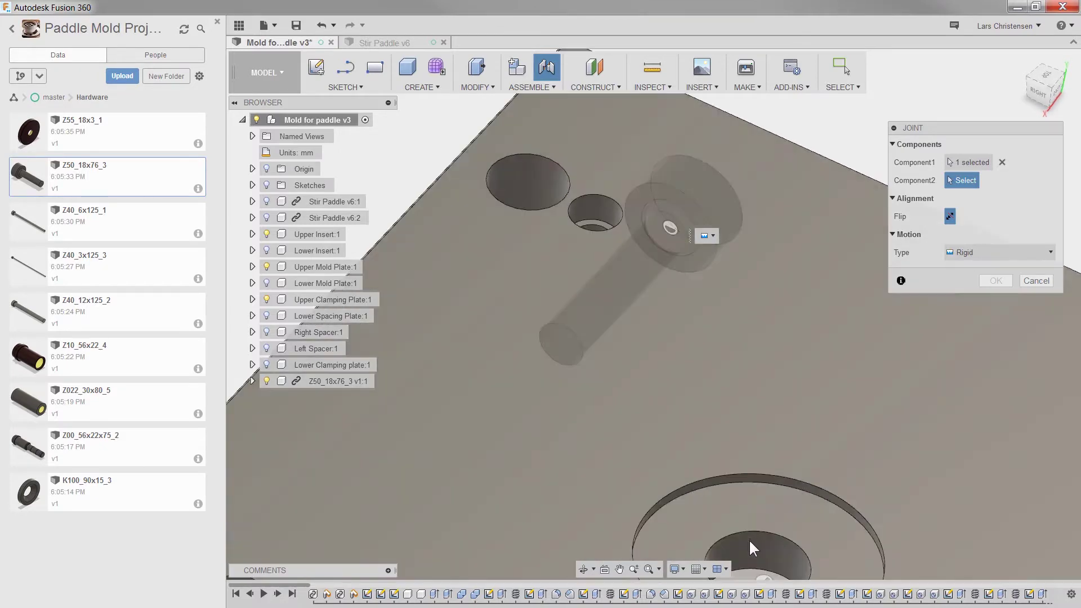
scroll(753, 551, "up", 2)
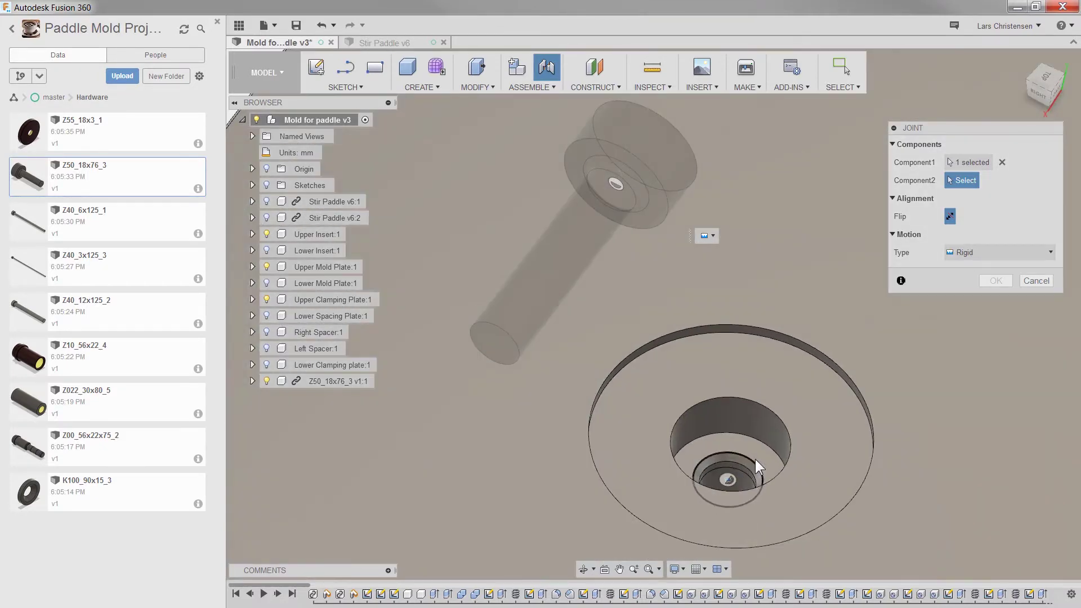
left_click(755, 463)
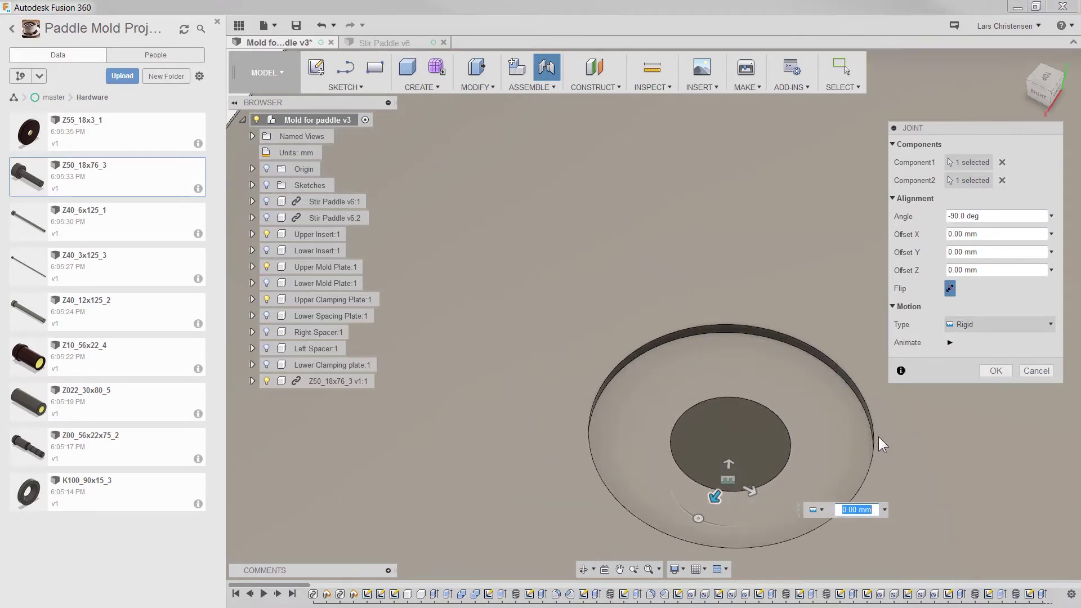
left_click(994, 373)
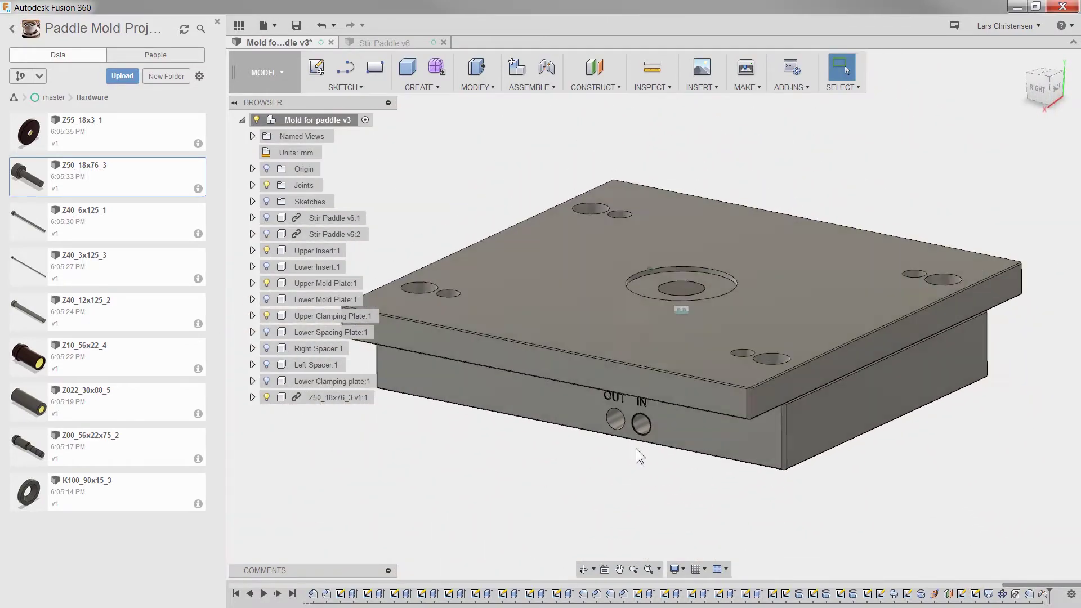
Examine the cavity side of the Upper Insert where the Z50_18x76_3 shank protrudes between the runners
middle_click_drag(636, 448, 876, 286, "shift")
scroll(876, 286, "up", 6)
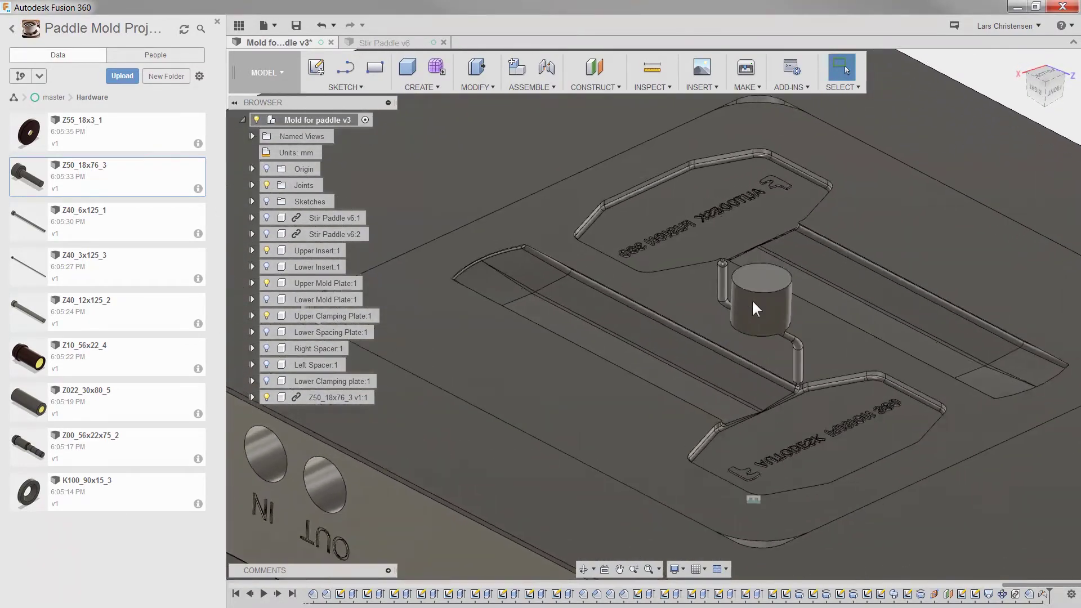
scroll(754, 307, "up", 2)
scroll(761, 343, "down", 4)
middle_click_drag(761, 343, 745, 185, "shift")
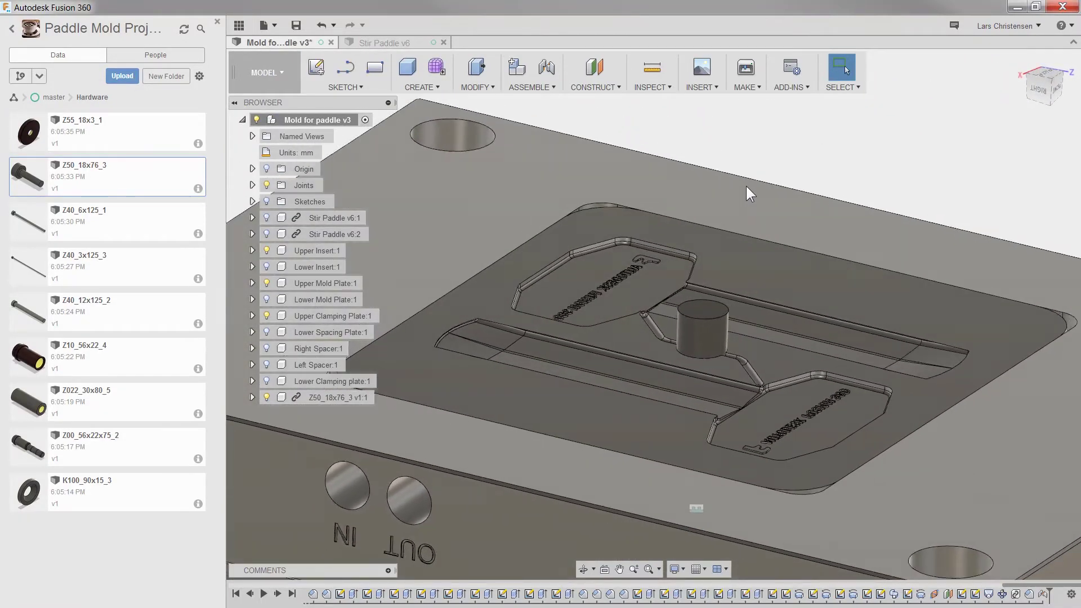
scroll(775, 167, "down", 4)
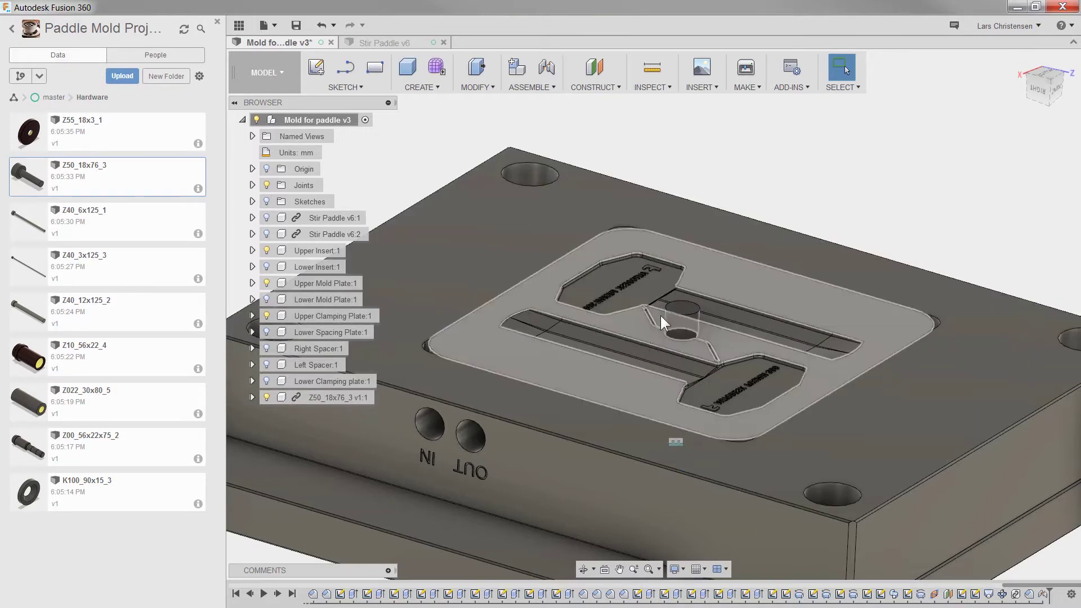
mouse_move(686, 305)
middle_mouse_down("shift")
mouse_move(705, 296)
mouse_move(700, 313)
middle_mouse_up("shift")
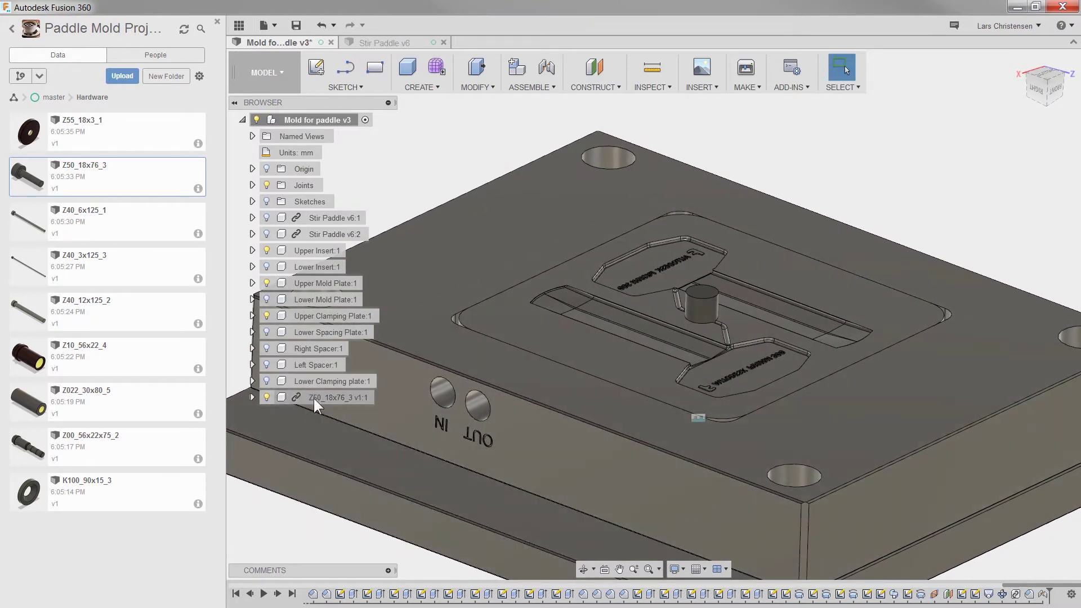
Break the inserted Z50_18x76_3 component's link to its source design and activate the component for editing
right_click(314, 399)
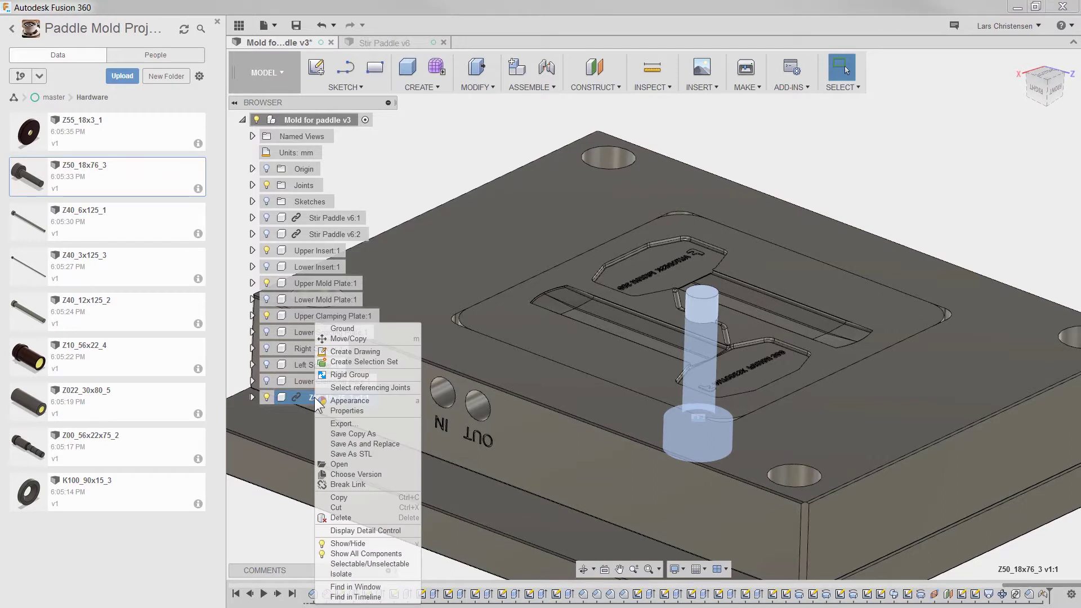
left_click(342, 483)
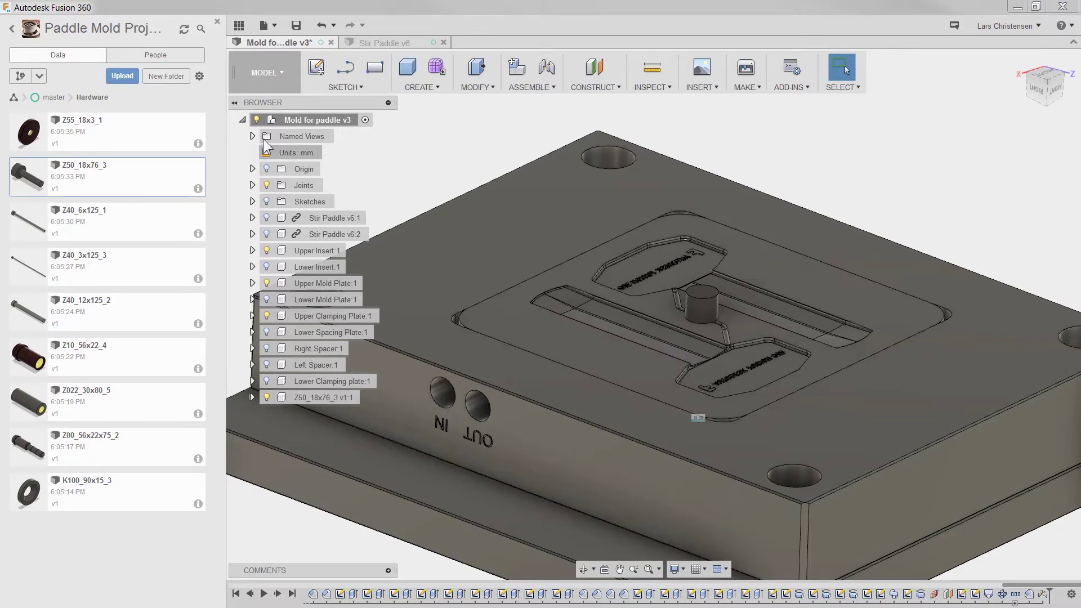
left_click(237, 27)
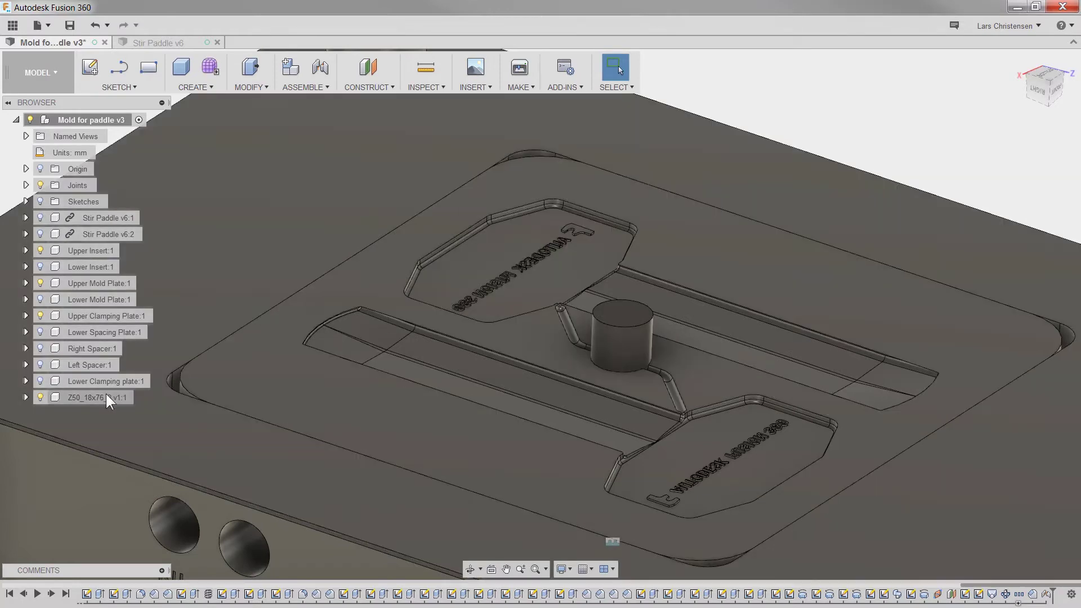
left_click(142, 398)
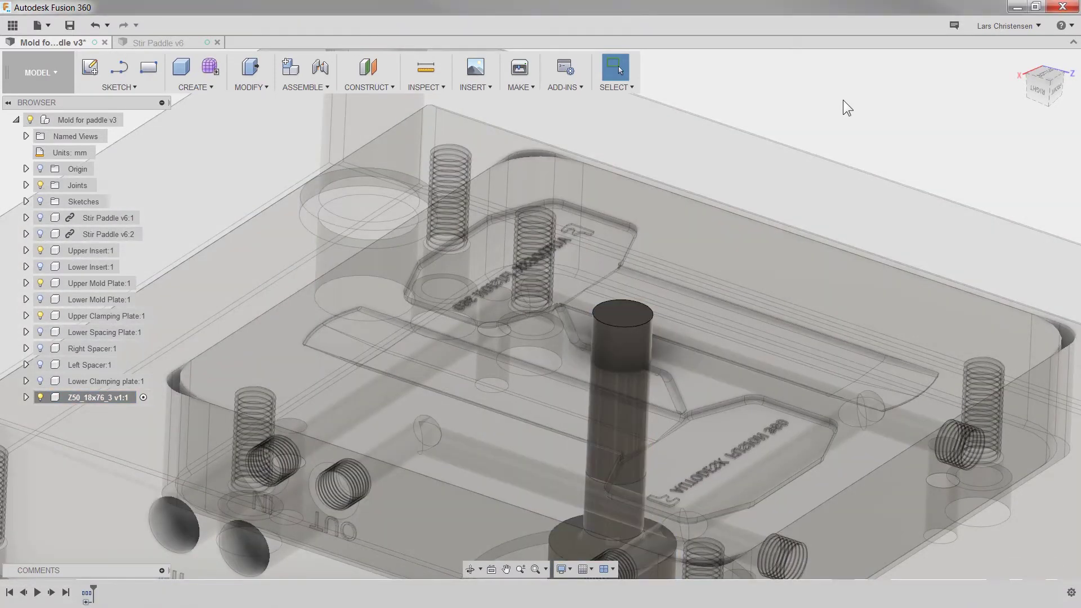
Offset the end face of the Z50_18x76_3 shank by -15 mm to shorten it
key("q")
left_click(629, 318)
left_click(629, 319)
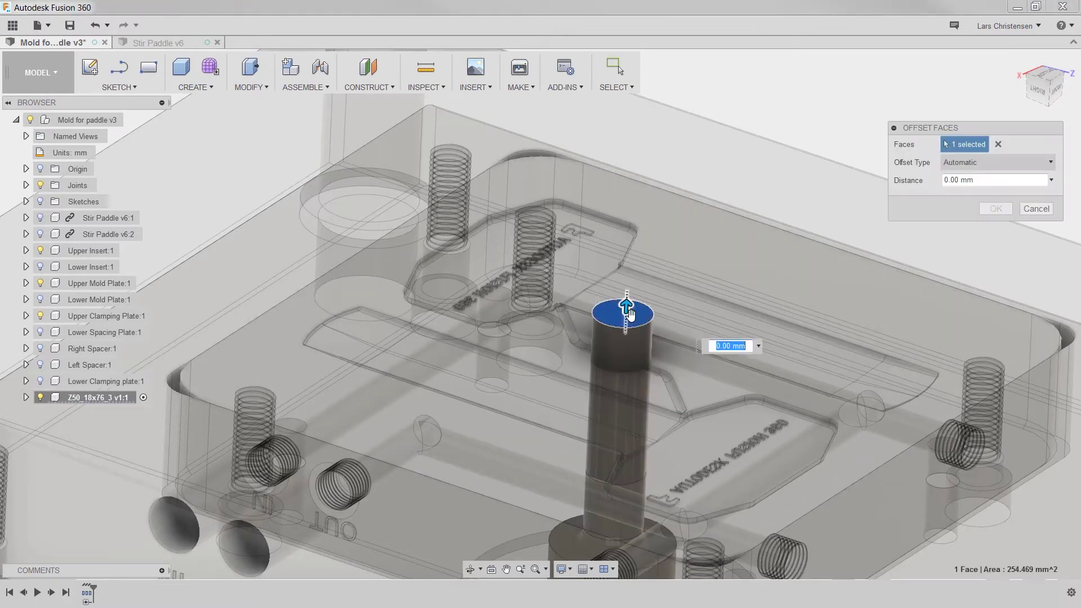
left_click_drag(628, 313, 663, 363)
type("-15")
key("Return")
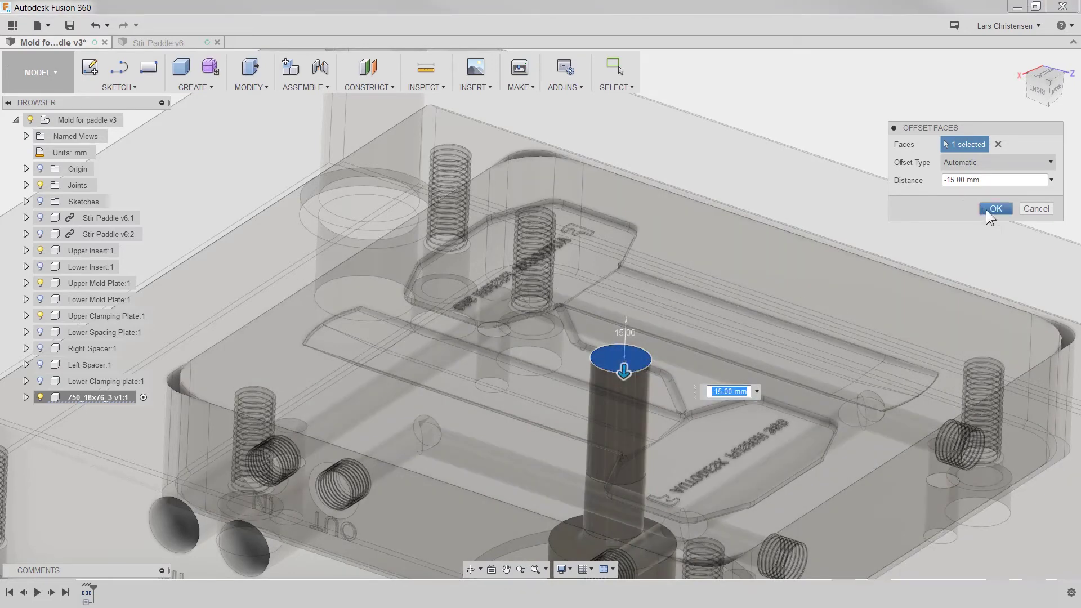
left_click(995, 209)
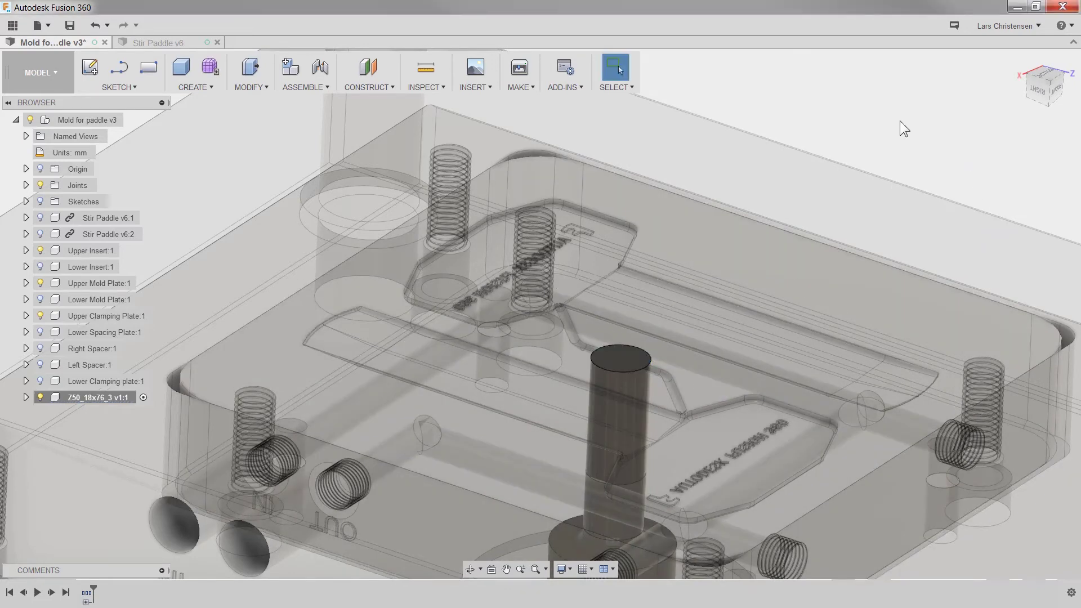
scroll(899, 120, "down", 3)
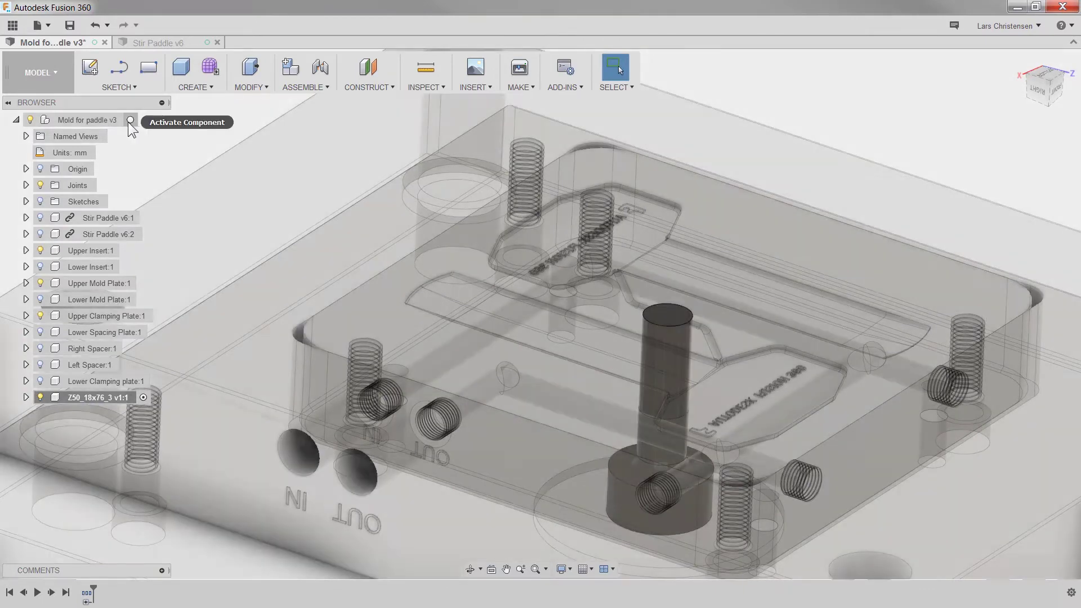
Activate the top-level Mold for paddle assembly and show its Sprue Side Layout sketch
left_click(130, 120)
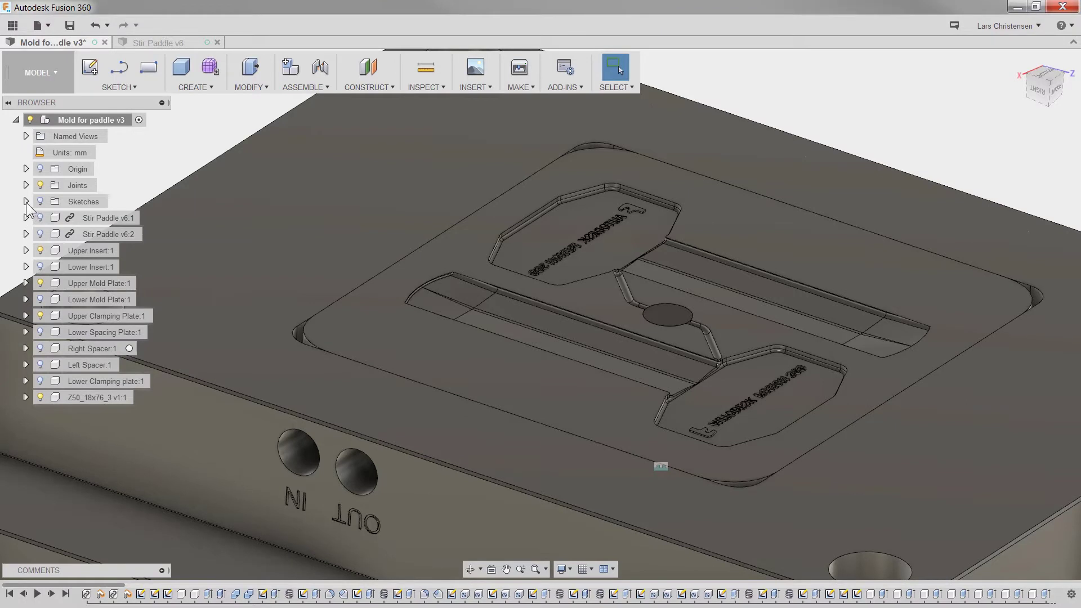
left_click(26, 202)
left_click(40, 202)
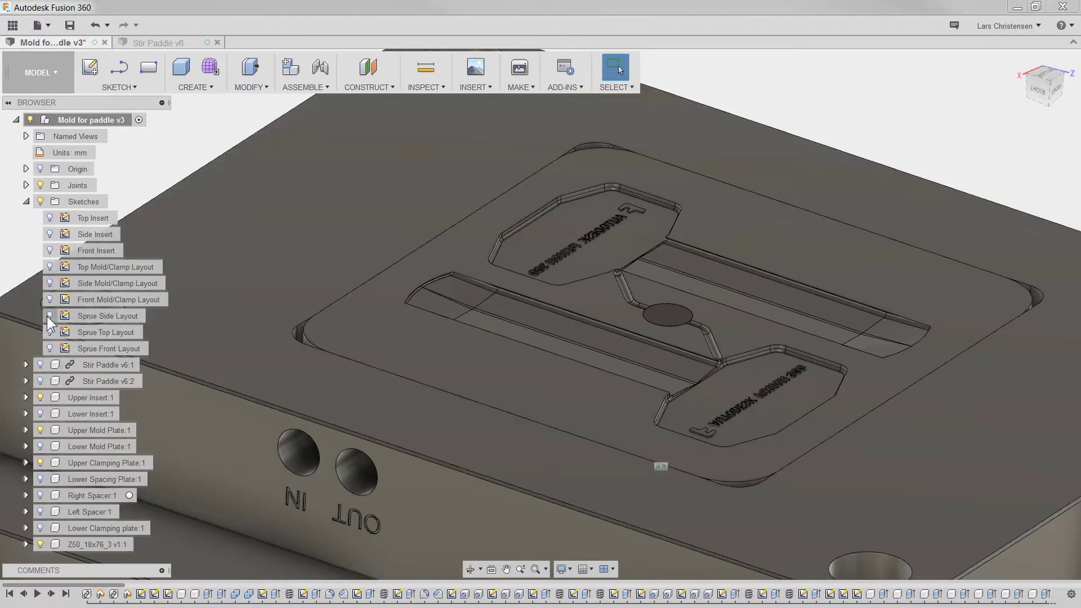
left_click(48, 316)
middle_click_drag(87, 358, 546, 453, "shift")
mouse_move(621, 467)
middle_mouse_down("shift")
mouse_move(677, 508)
mouse_move(624, 485)
mouse_move(586, 490)
middle_mouse_up("shift")
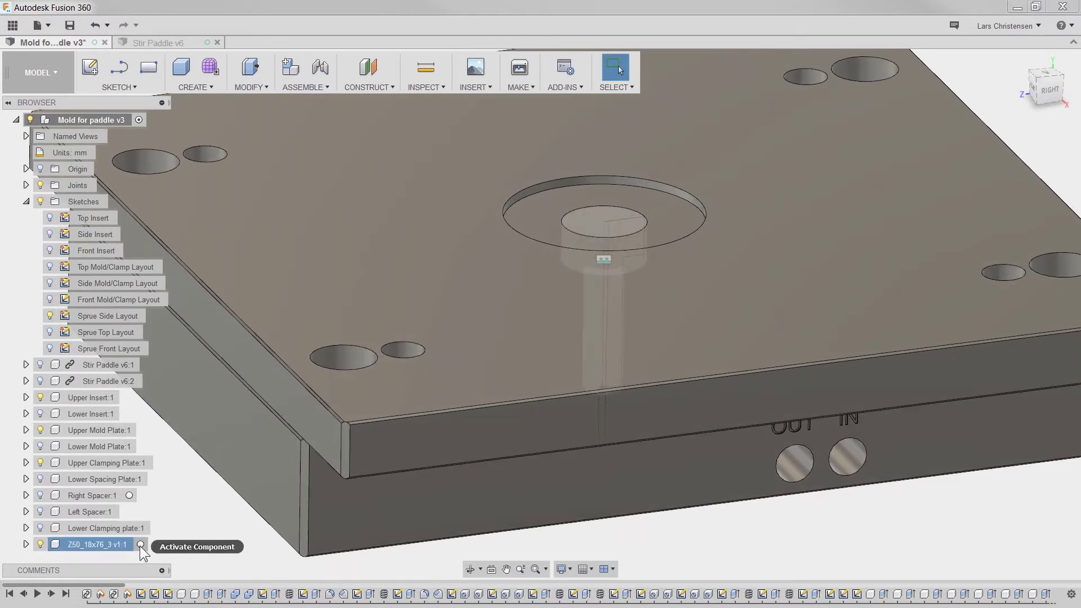
Activate the Z50_18x76_3 component again and show its origin geometry
left_click(140, 544)
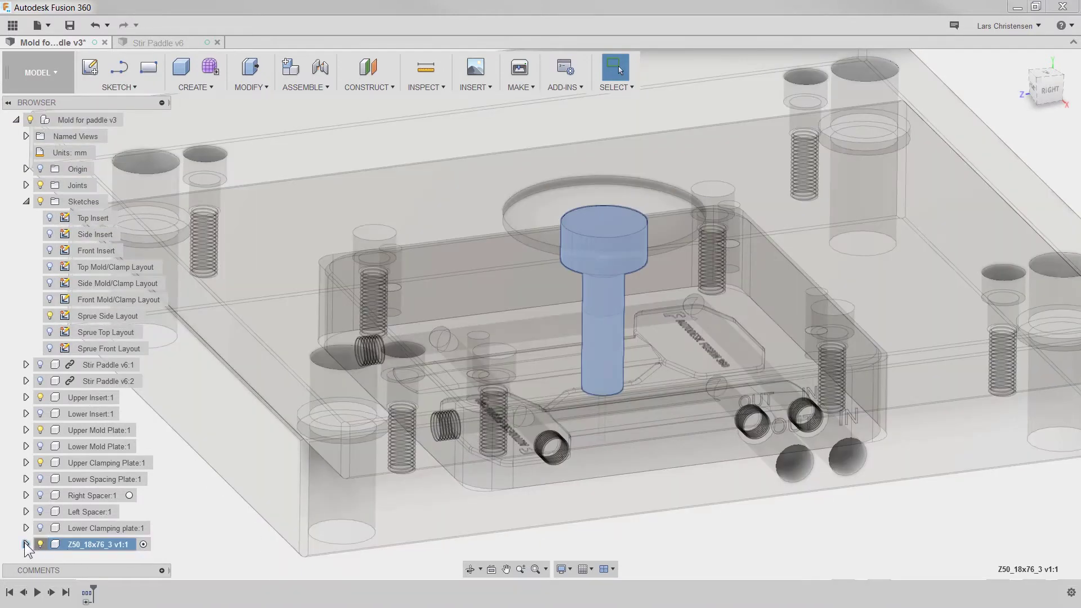
left_click(26, 544)
scroll(34, 535, "down", 2)
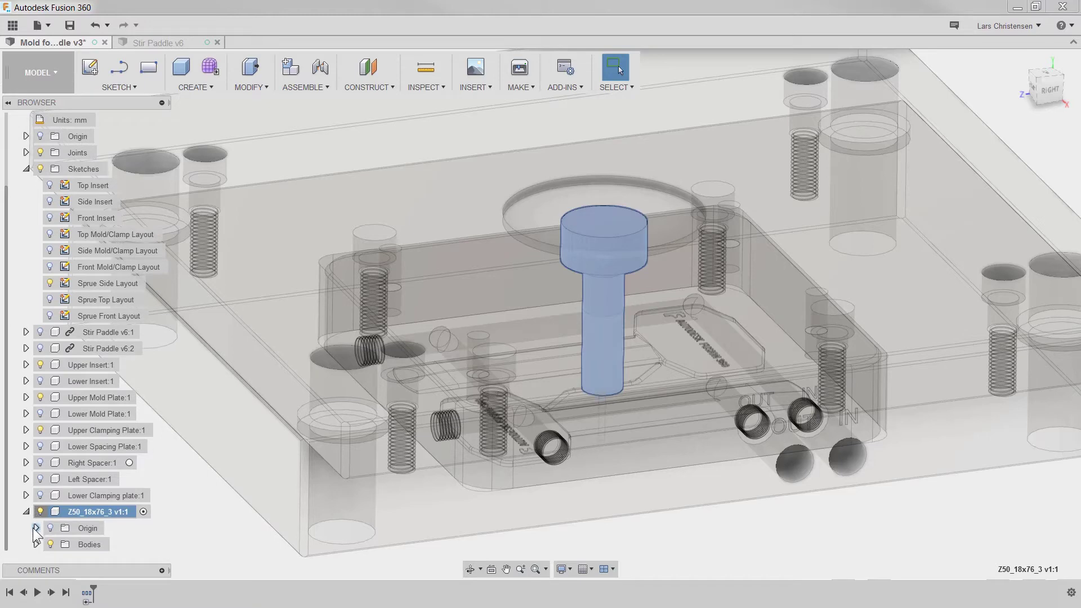
scroll(34, 529, "down", 2)
left_click(37, 495)
left_click(50, 496)
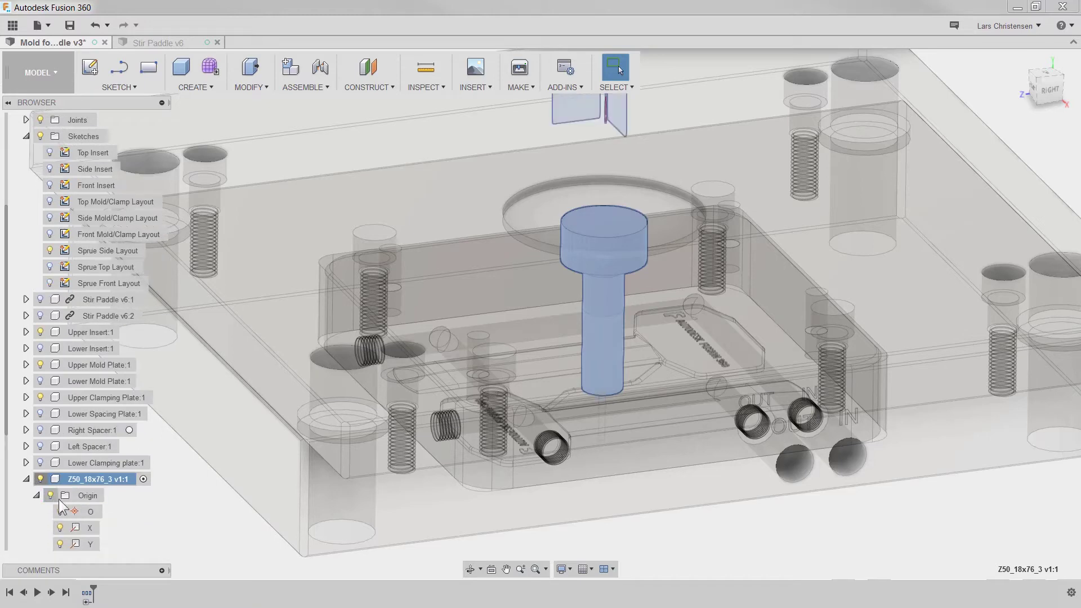
Create a new sketch on the XZ origin plane of the Z50_18x76_3 component
scroll(315, 496, "down", 3)
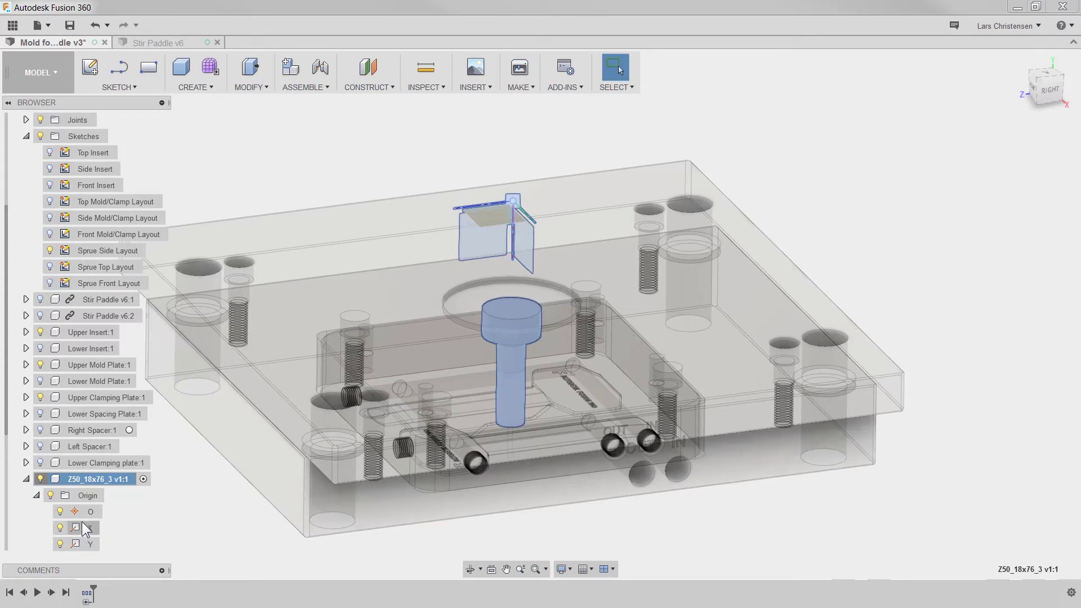
middle_click_drag(147, 515, 141, 514, "shift")
scroll(82, 493, "down", 3)
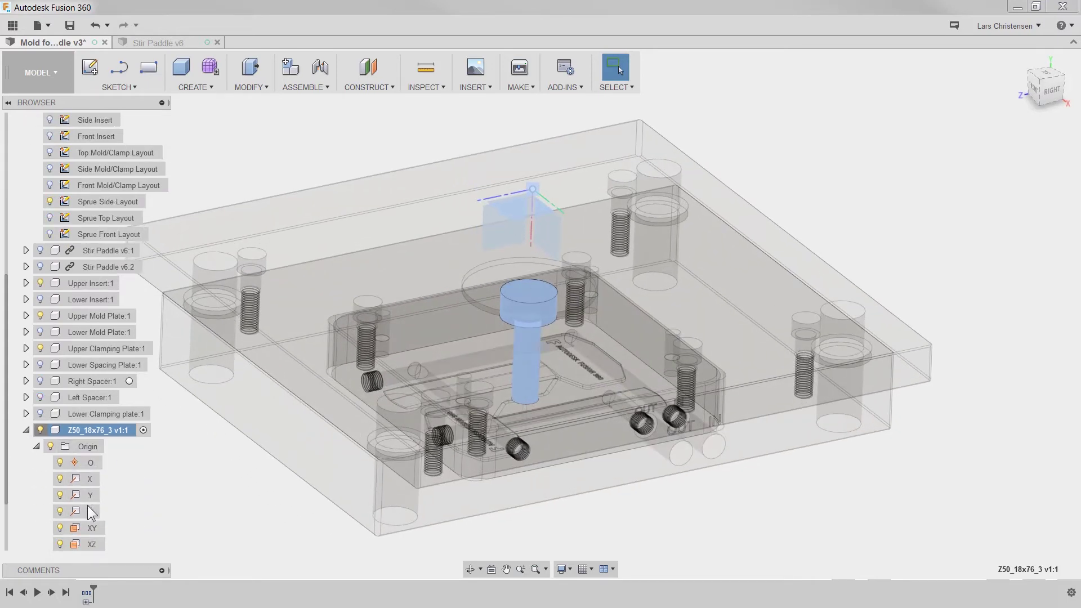
scroll(88, 518, "down", 2)
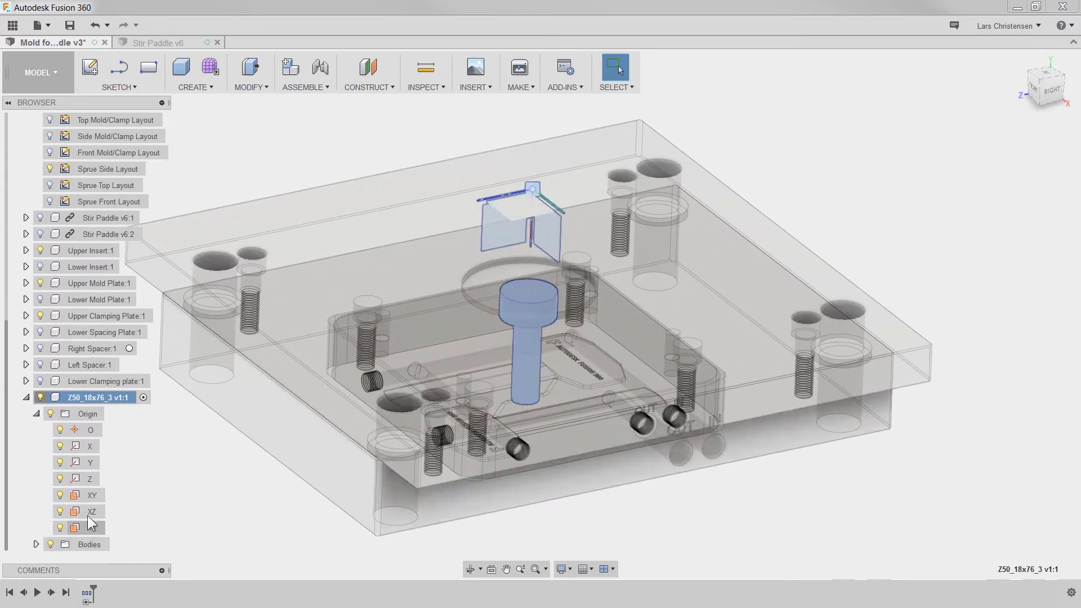
right_click(88, 510)
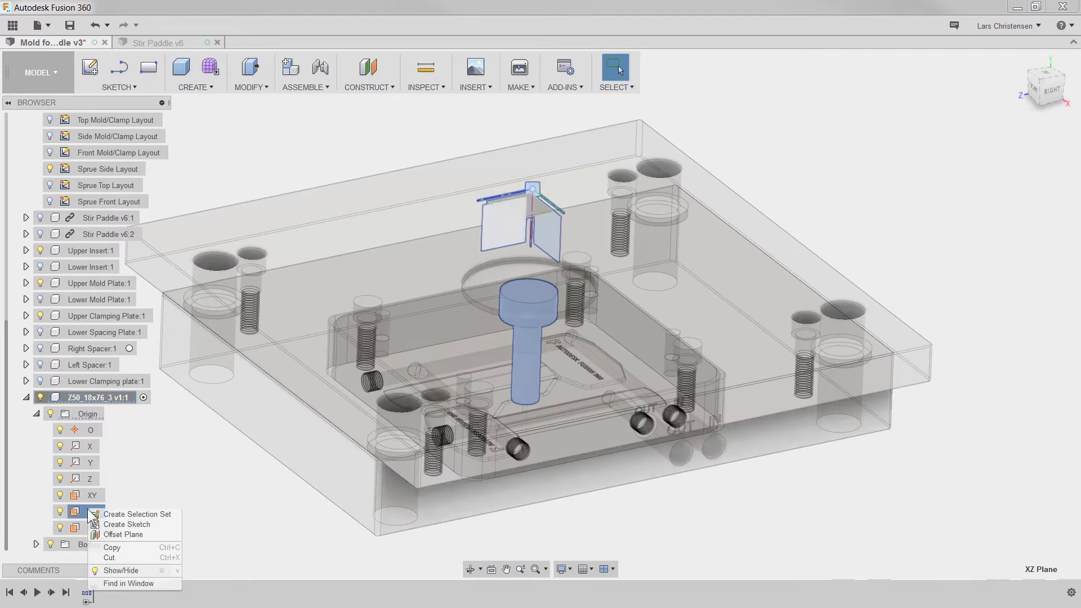
left_click(127, 524)
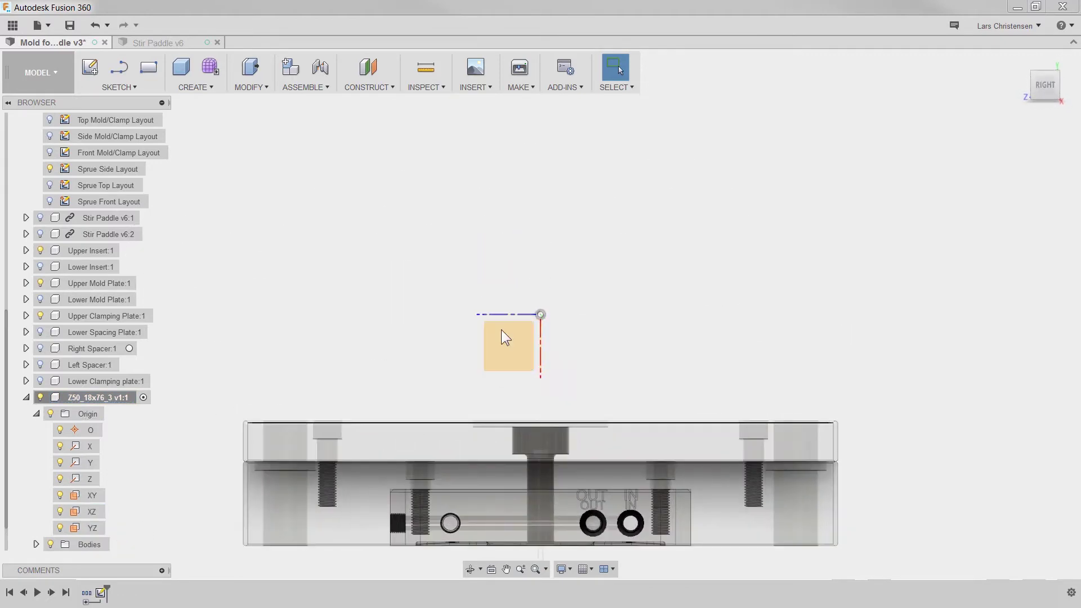
Hide the upper plates, the Upper Insert and the Z50_18x76_3 component so only the sprue layout lines remain
scroll(511, 404, "up", 5)
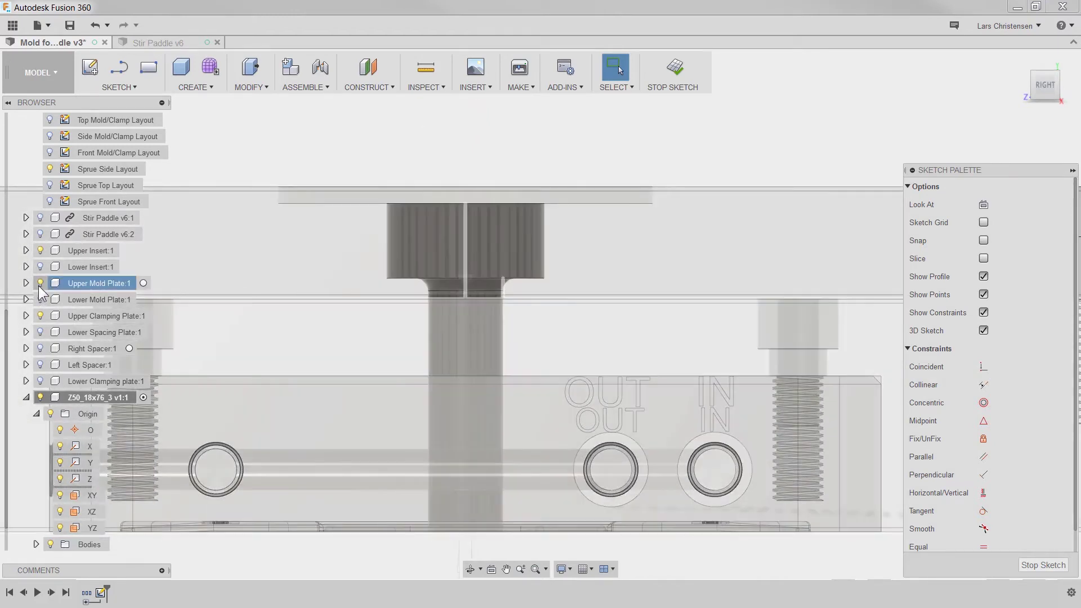
left_click(40, 283)
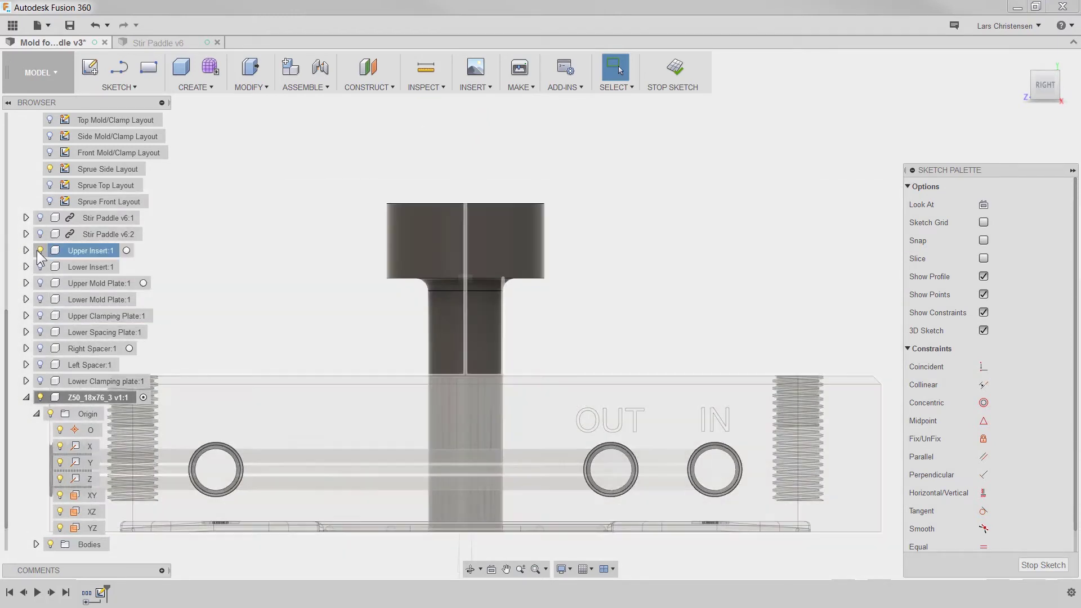
left_click(39, 250)
left_click(41, 397)
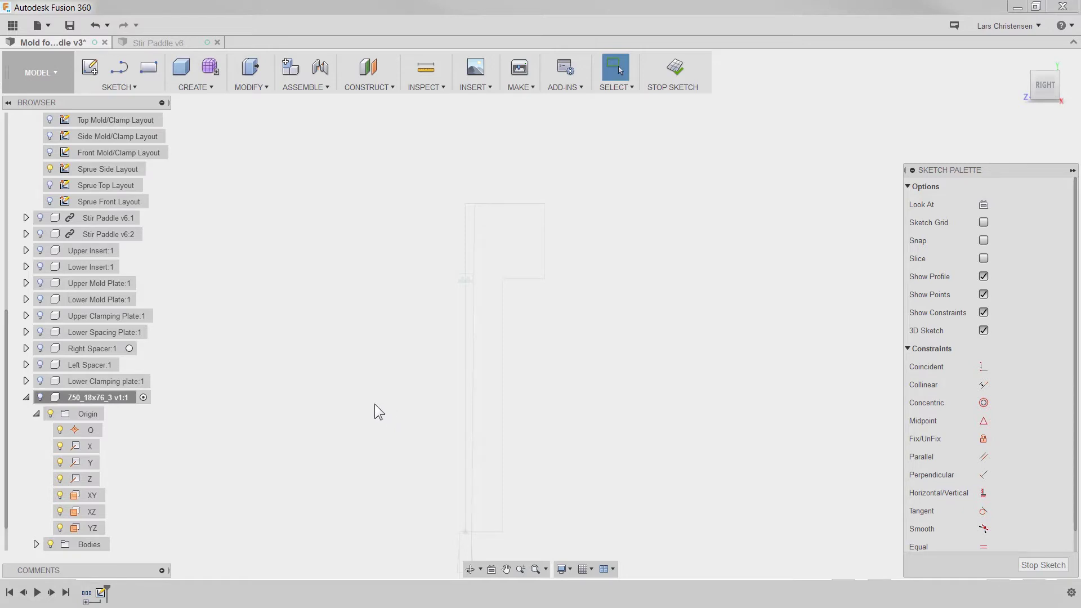
Project the sprue layout's centreline, tapered line and top line into the sketch, and show the Z50_18x76_3 component again
key("p")
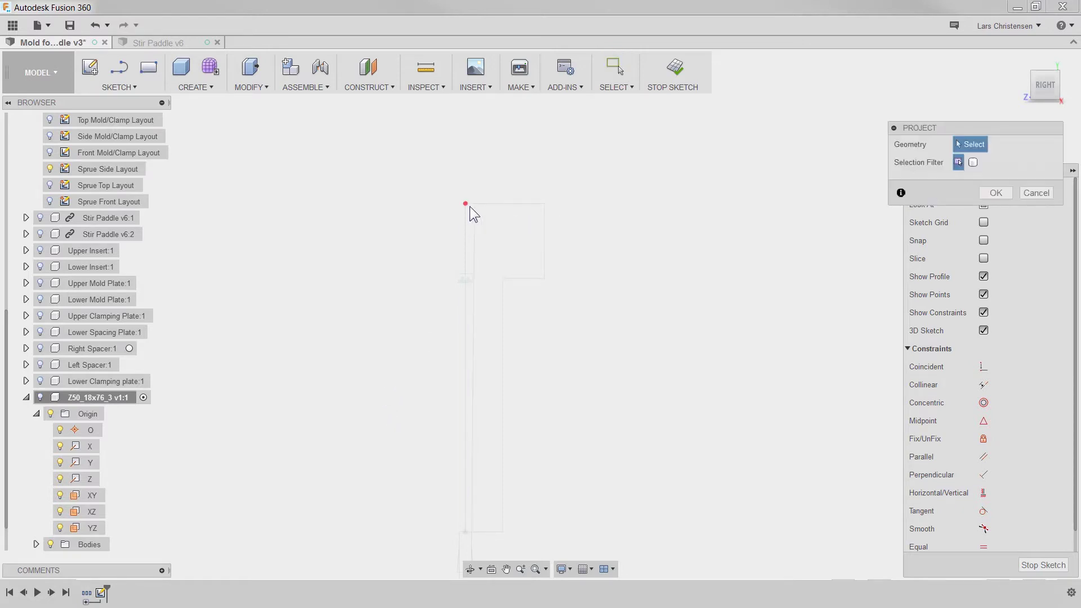
scroll(451, 236, "up", 3)
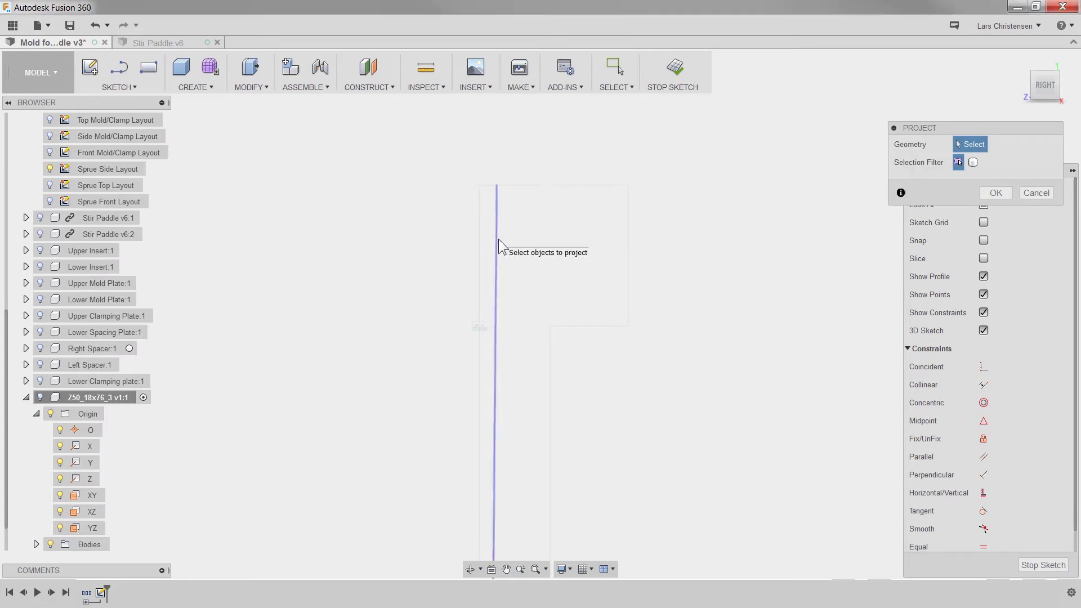
left_click(495, 251)
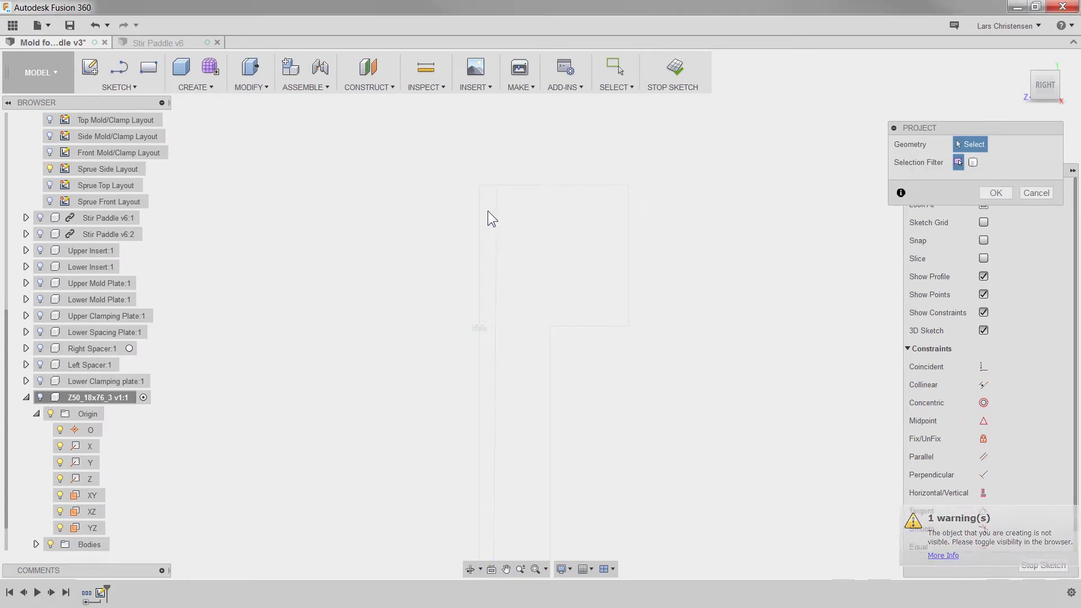
left_click(489, 186)
left_click(489, 185)
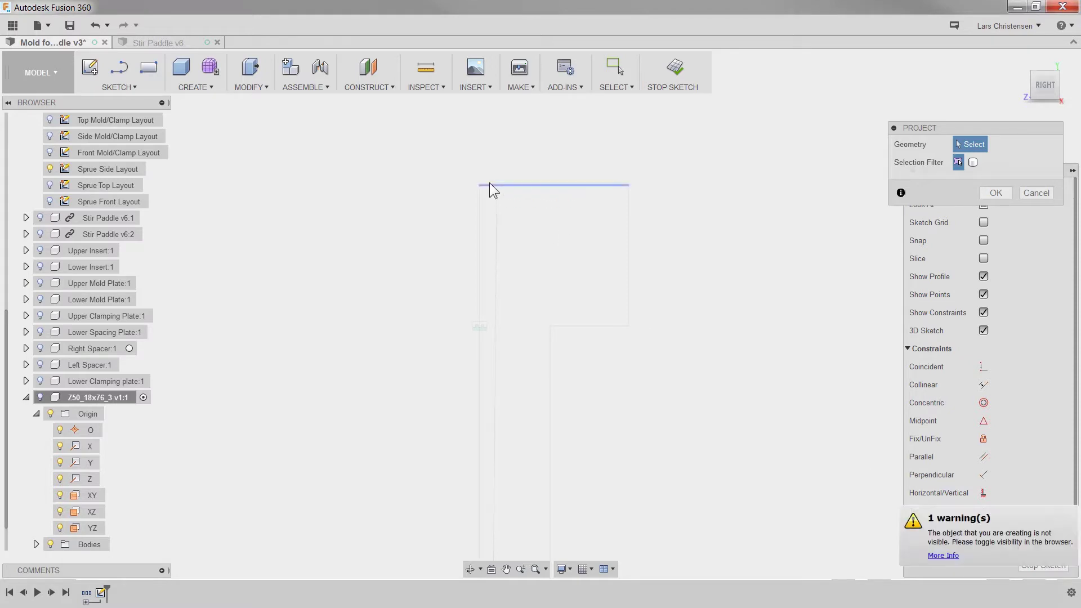
left_click(40, 398)
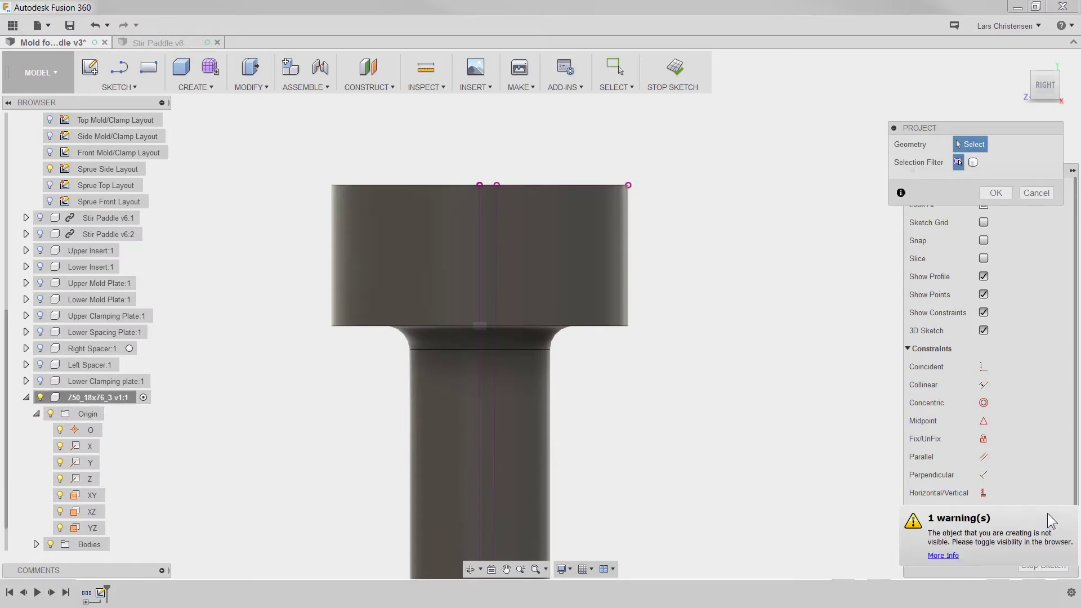
Close the sprue profile with a 1.5 mm line joining the lower ends of the projected lines at the shank's end
middle_click_drag(786, 471, 768, 458, "shift")
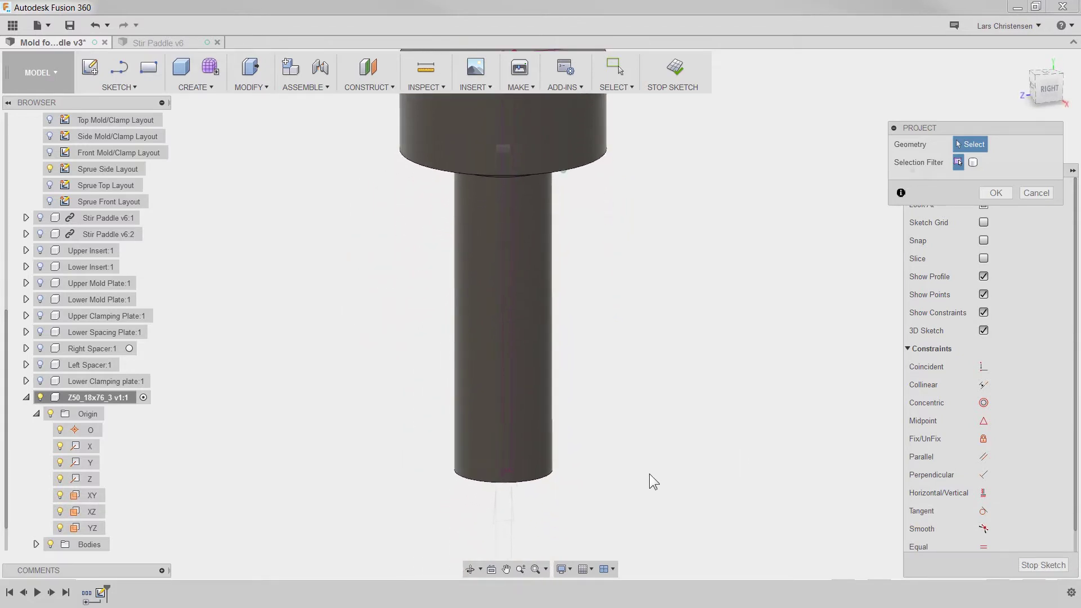
scroll(528, 480, "up", 3)
scroll(528, 480, "up", 4)
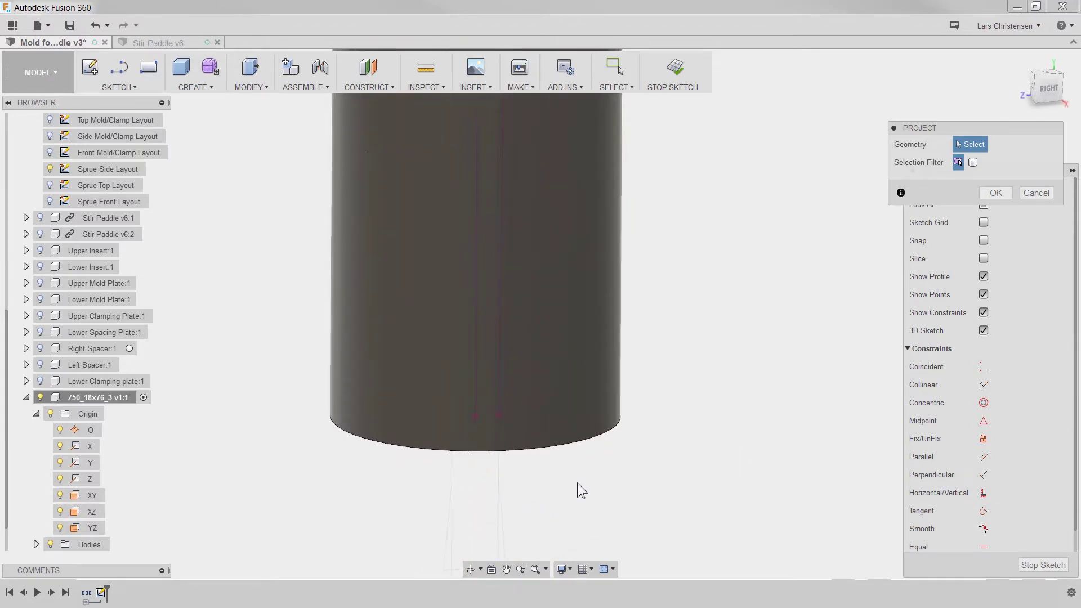
key("l")
left_click(475, 416)
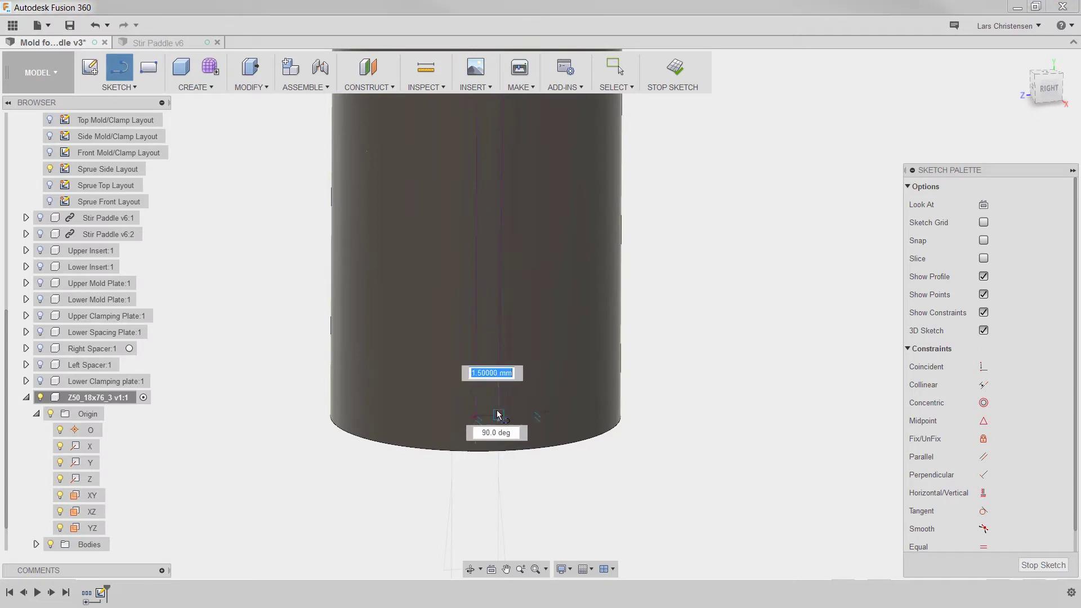
left_click(499, 415)
Hide the top-level assembly's Sketches folder
scroll(709, 397, "down", 5)
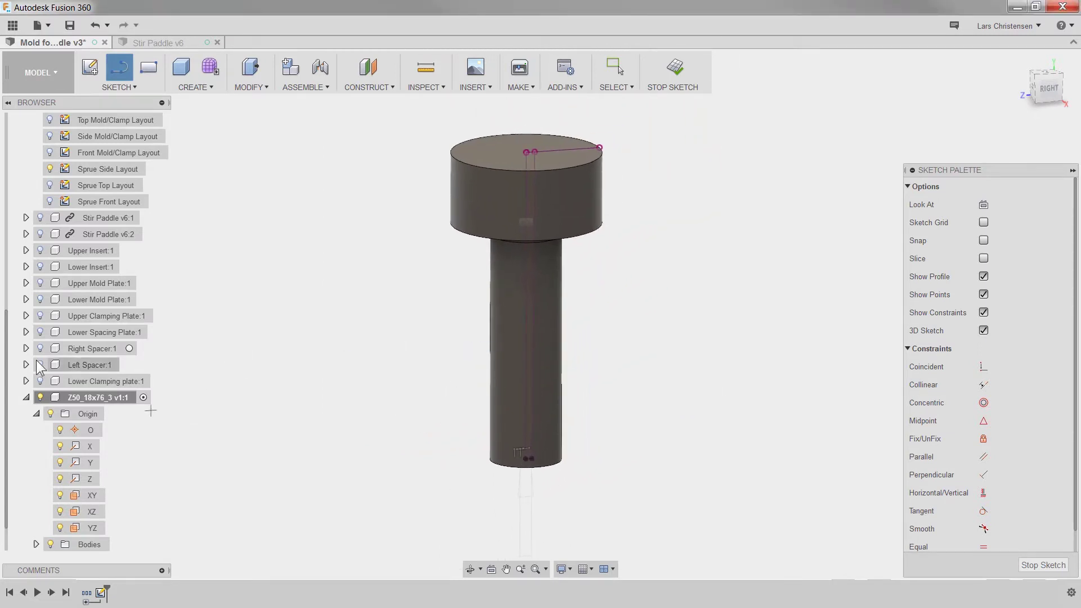
scroll(65, 346, "up", 5)
left_click(40, 201)
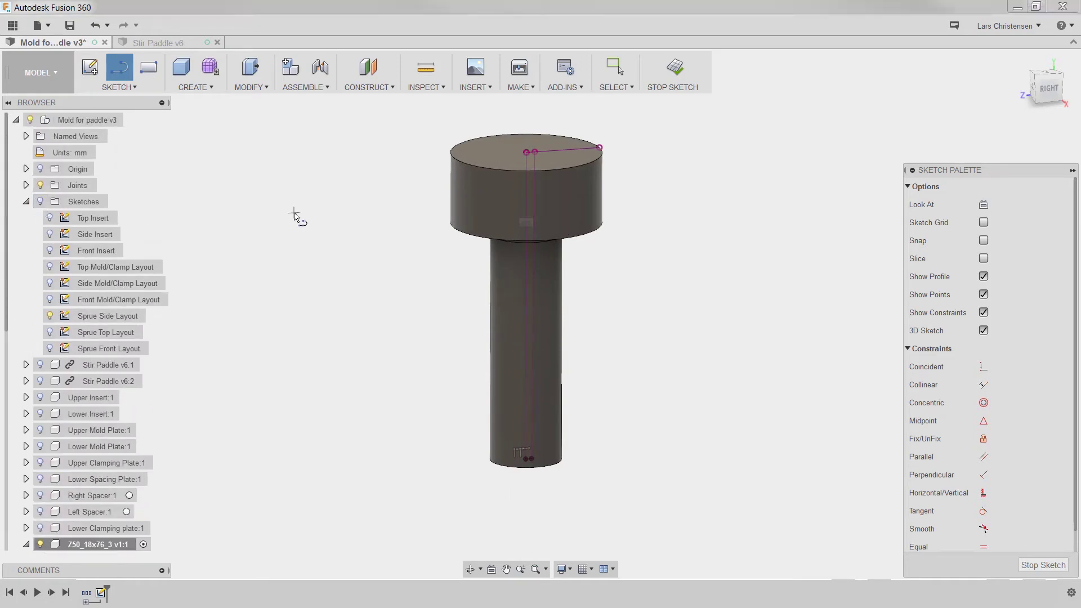
Revolve the narrow tapered profile 360 degrees about its vertical centreline as a cut through the Z50_18x76_3 head and shank
left_click(198, 87)
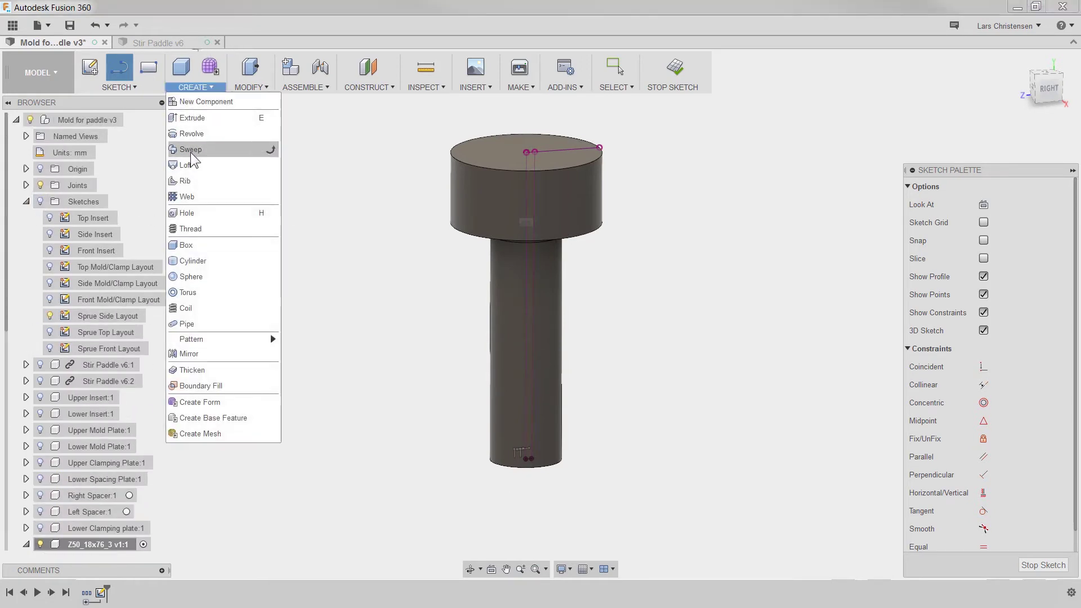
left_click(278, 147)
scroll(395, 140, "up", 3)
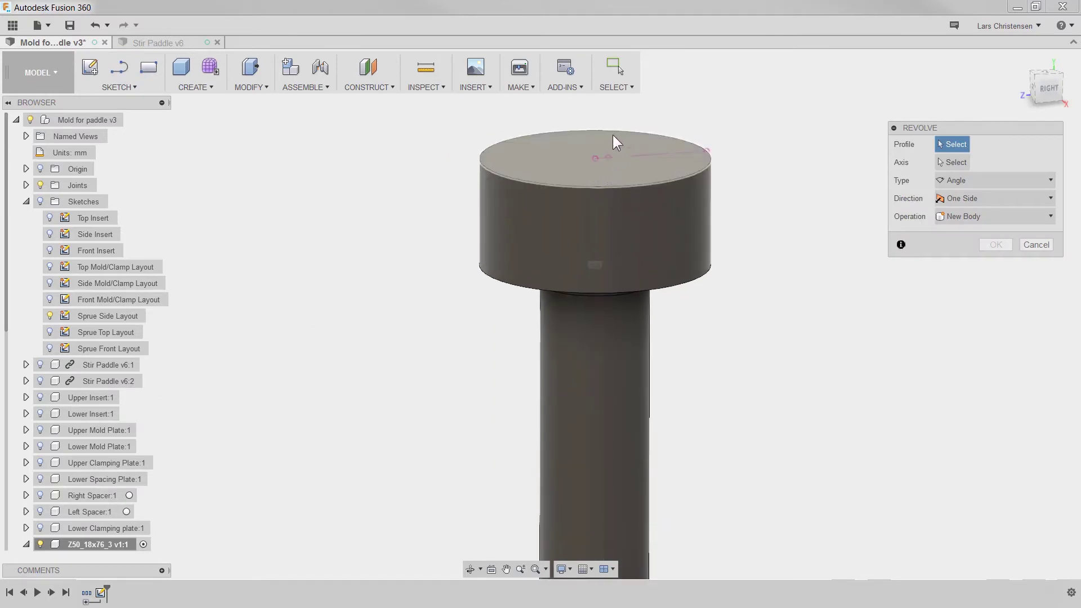
left_click(597, 308)
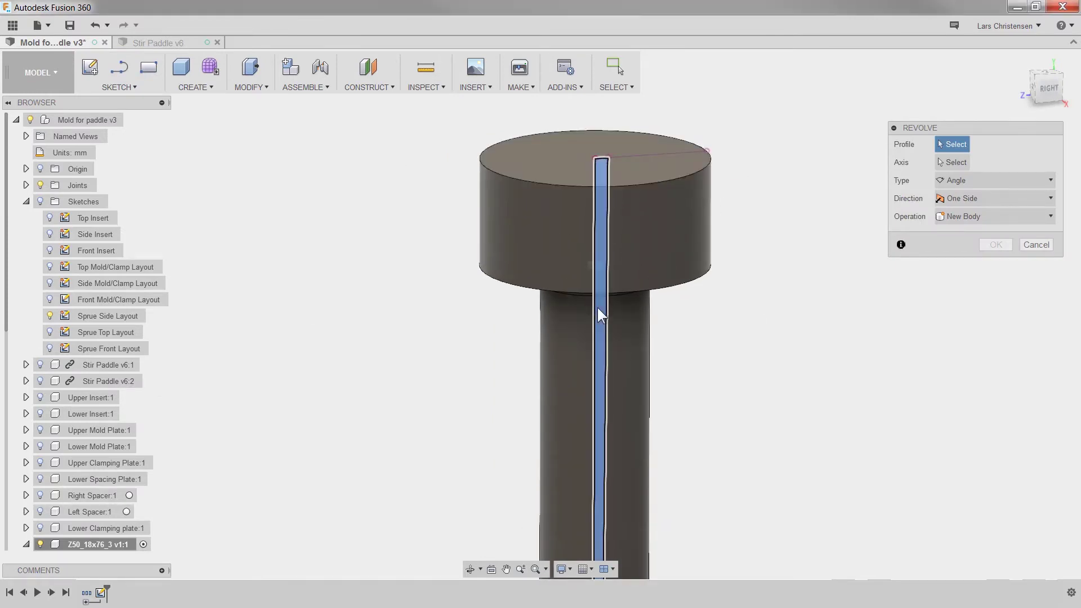
left_click(953, 163)
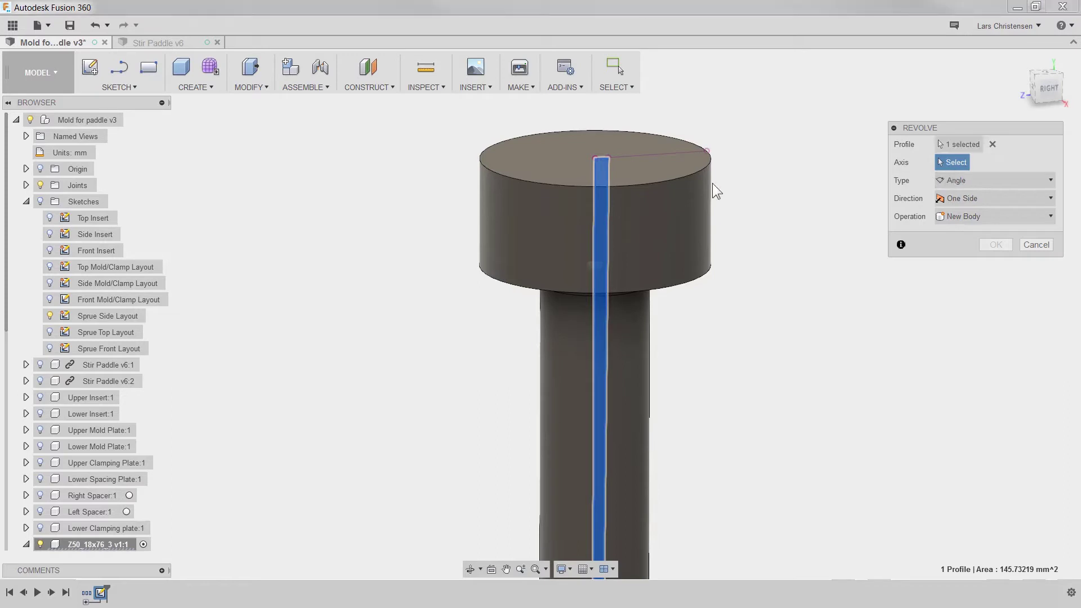
left_click(593, 181)
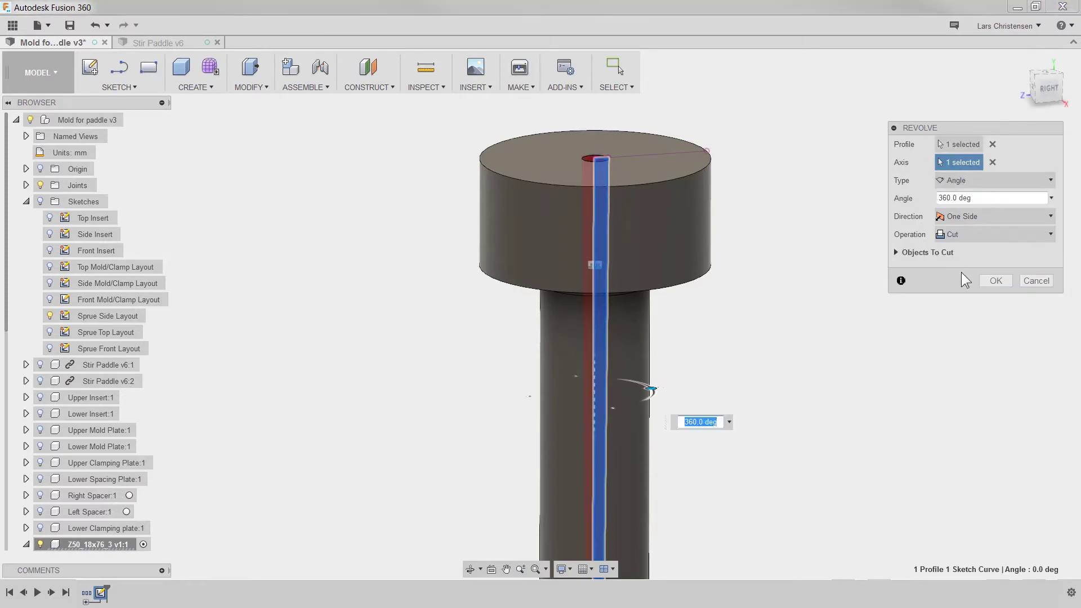
left_click(994, 281)
scroll(386, 231, "down", 4)
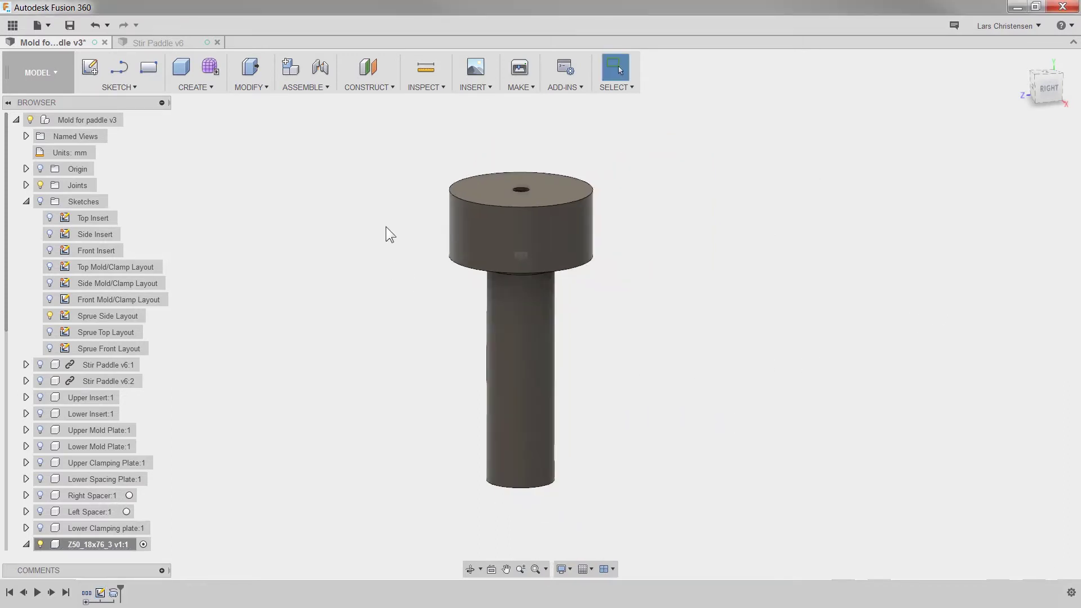
middle_click_drag(387, 298, 308, 415, "shift")
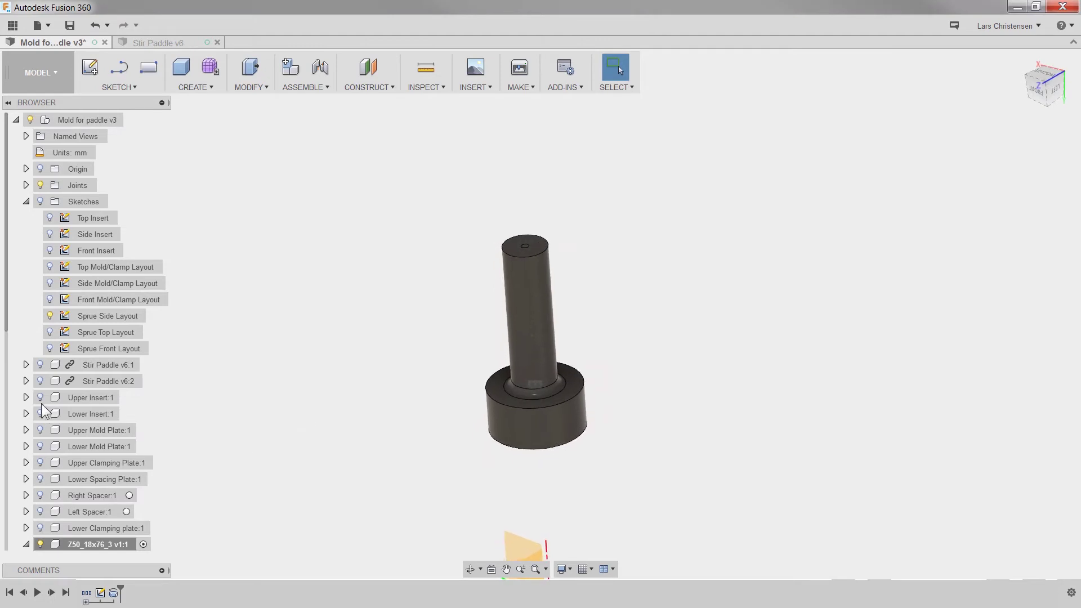
Show the Sprue Front Layout sketch and hide the Sprue Side Layout sketch in the top-level assembly
left_click(50, 332)
left_click(49, 348)
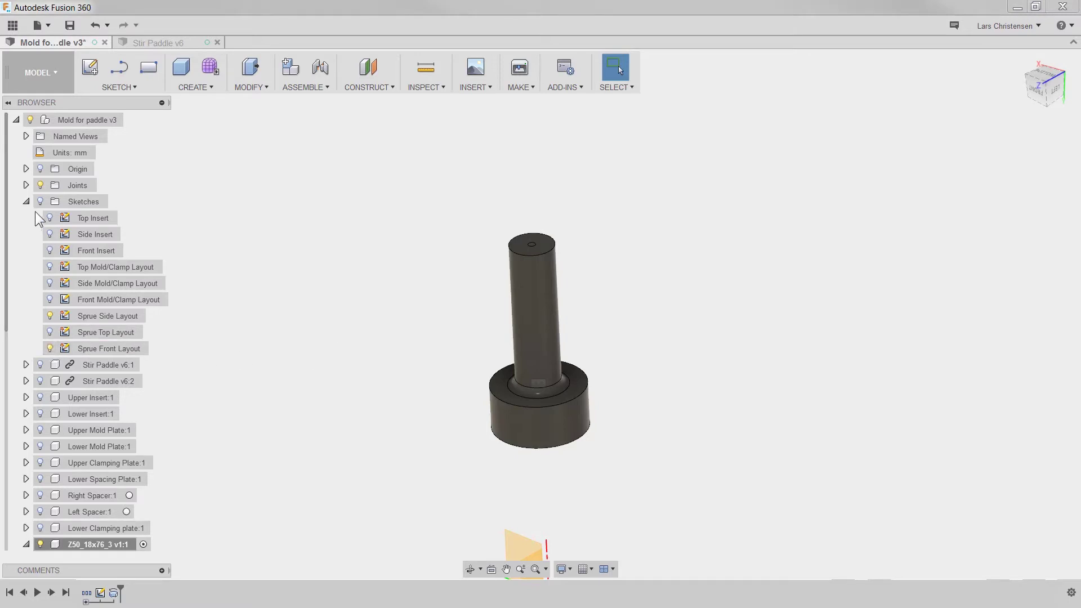
left_click(49, 315)
middle_click_drag(373, 327, 329, 342, "shift")
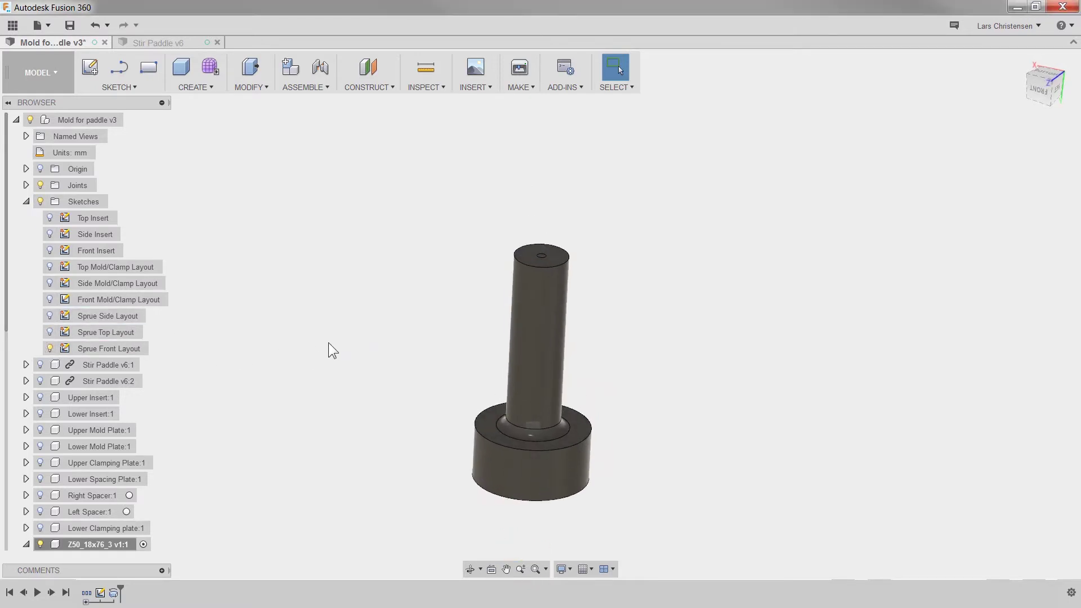
scroll(566, 251, "up", 5)
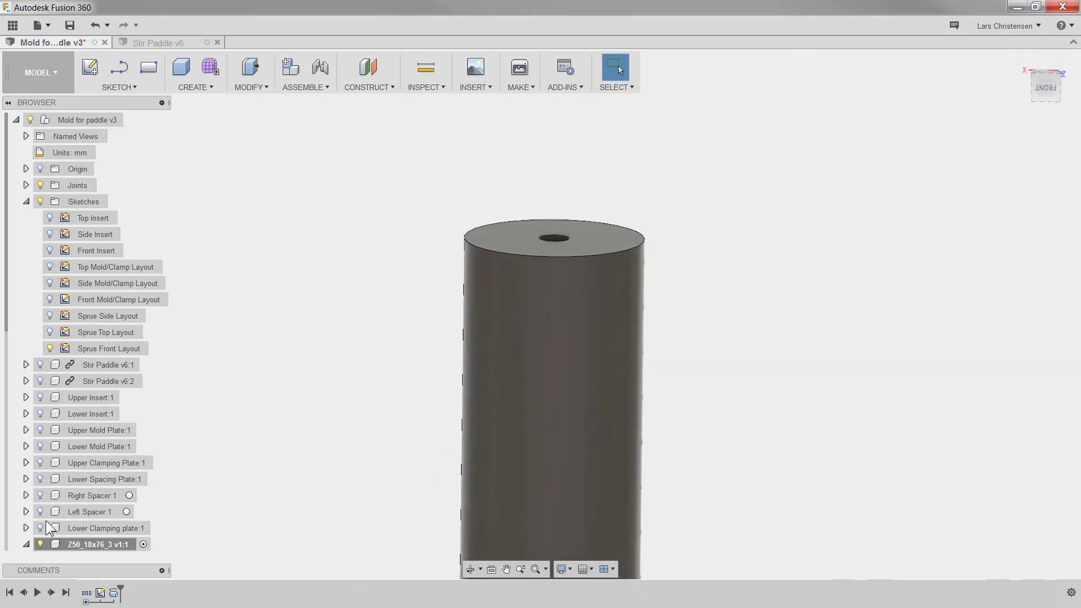
Create a sketch on the XY origin plane of the Z50_18x76_3 component
scroll(50, 528, "down", 3)
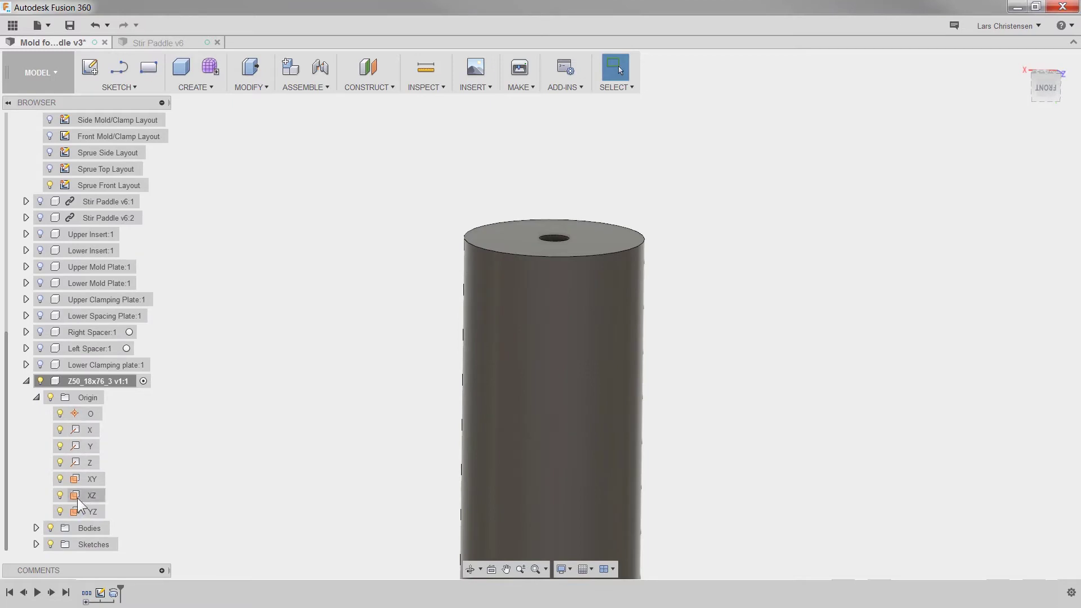
scroll(254, 499, "down", 6)
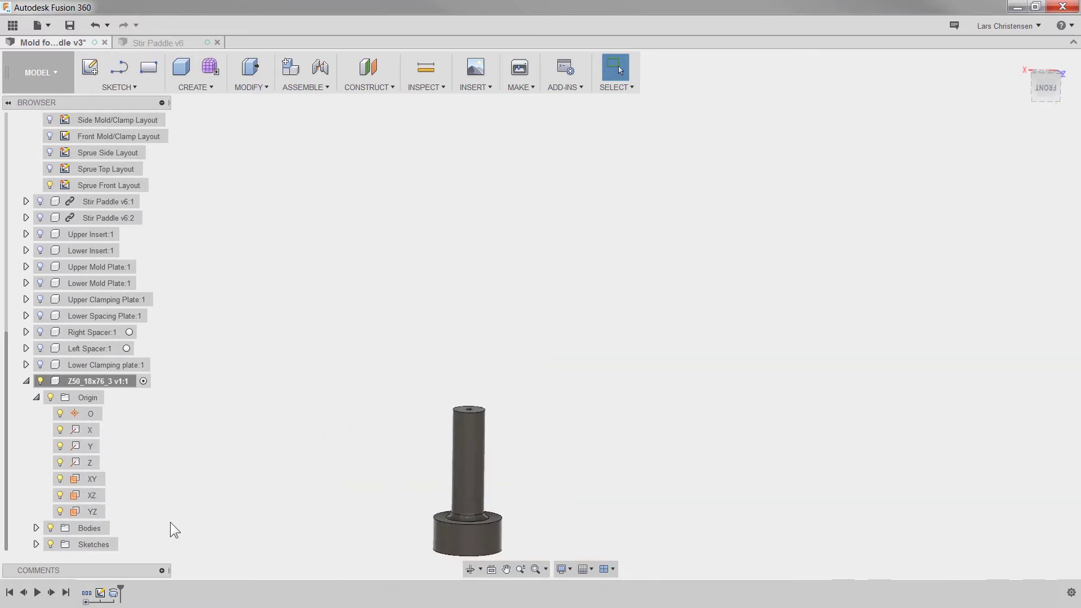
left_click(80, 512)
scroll(390, 431, "down", 3)
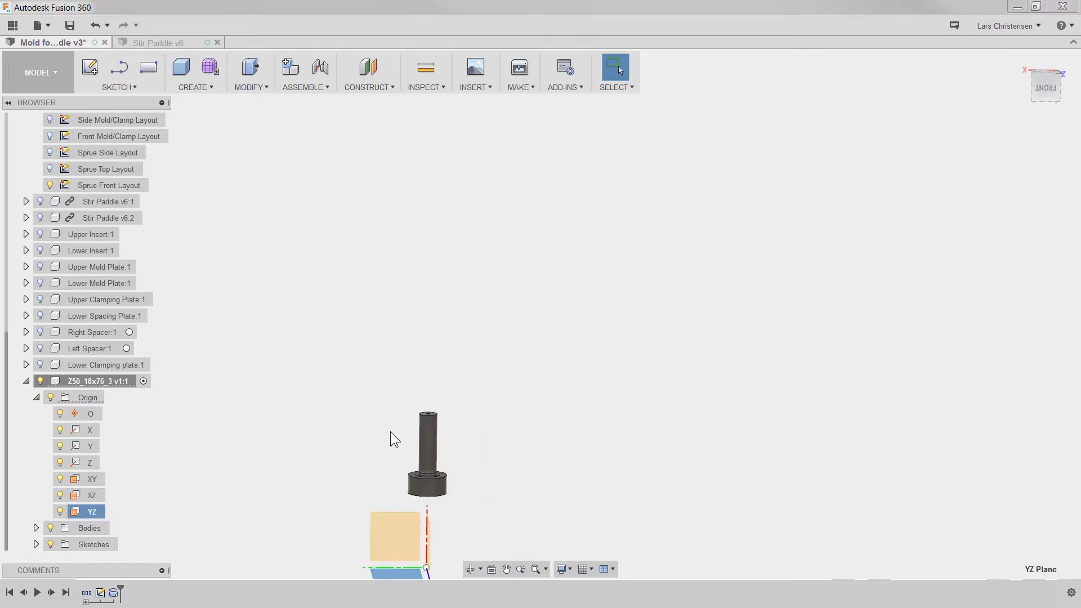
scroll(373, 403, "down", 2)
middle_click_drag(360, 514, 410, 527, "shift")
scroll(410, 527, "up", 1)
scroll(421, 488, "up", 3)
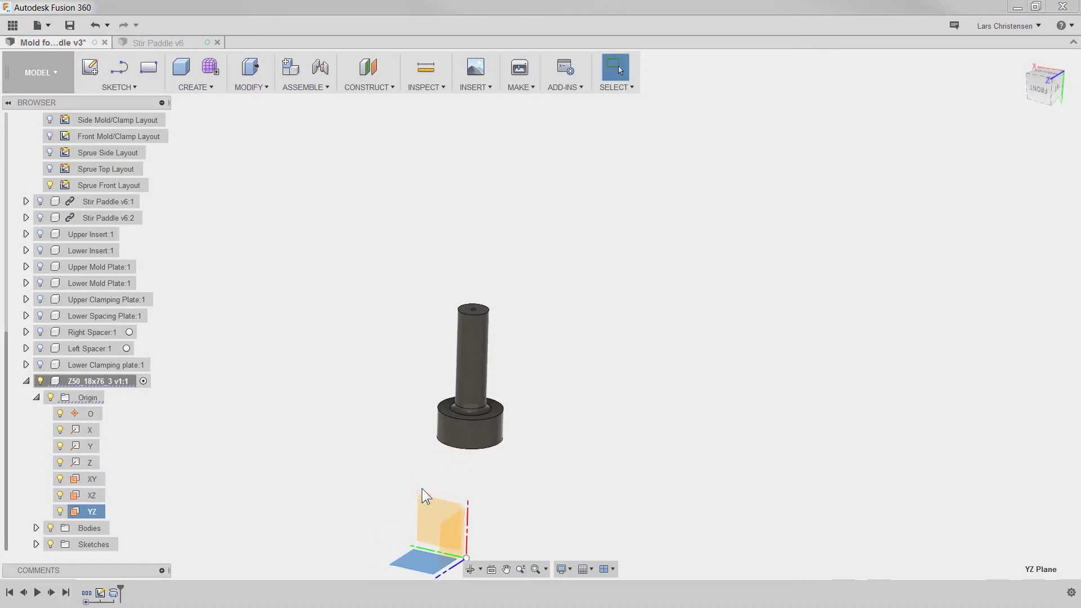
right_click(435, 526)
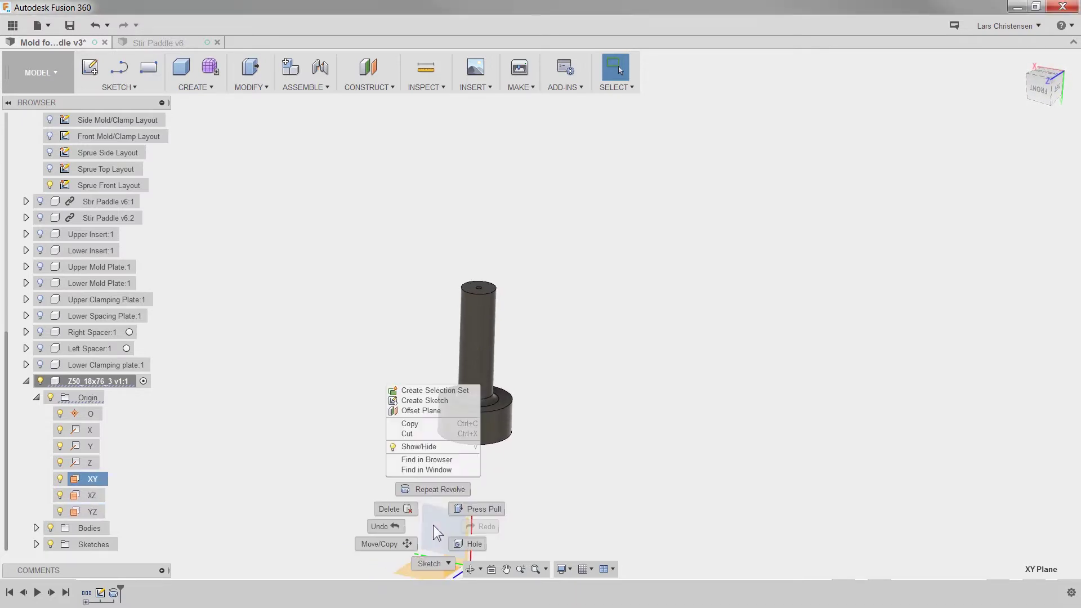
left_click(442, 402)
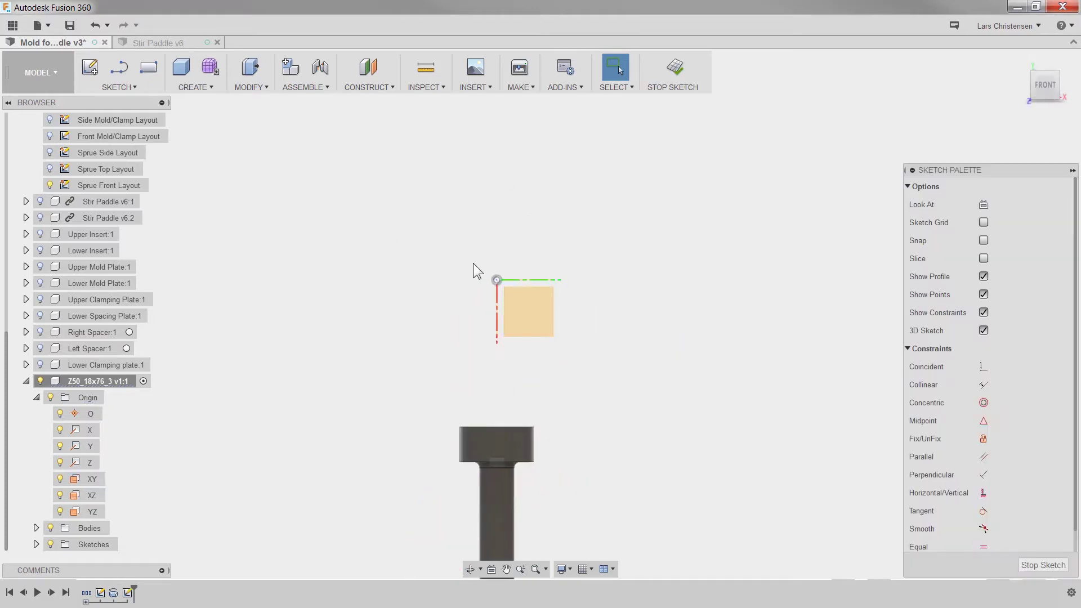
scroll(491, 473, "up", 5)
scroll(455, 443, "up", 3)
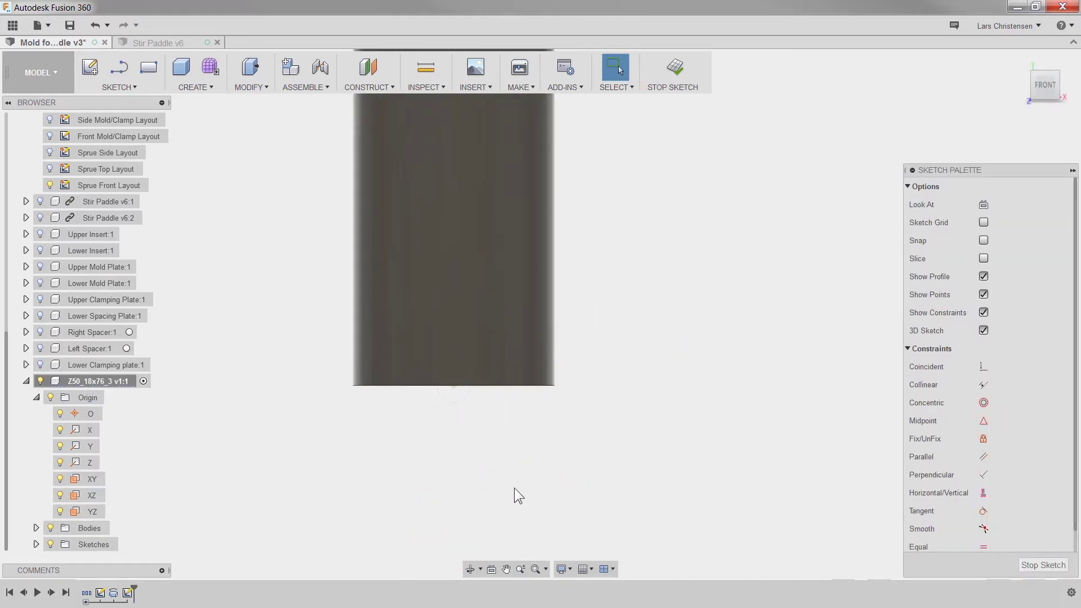
Extrude the small circular Sprue Front Layout profile as a two-sided cut with extent All on both sides, across the Z50_18x76_3 shank's end
key("q")
left_click(457, 395)
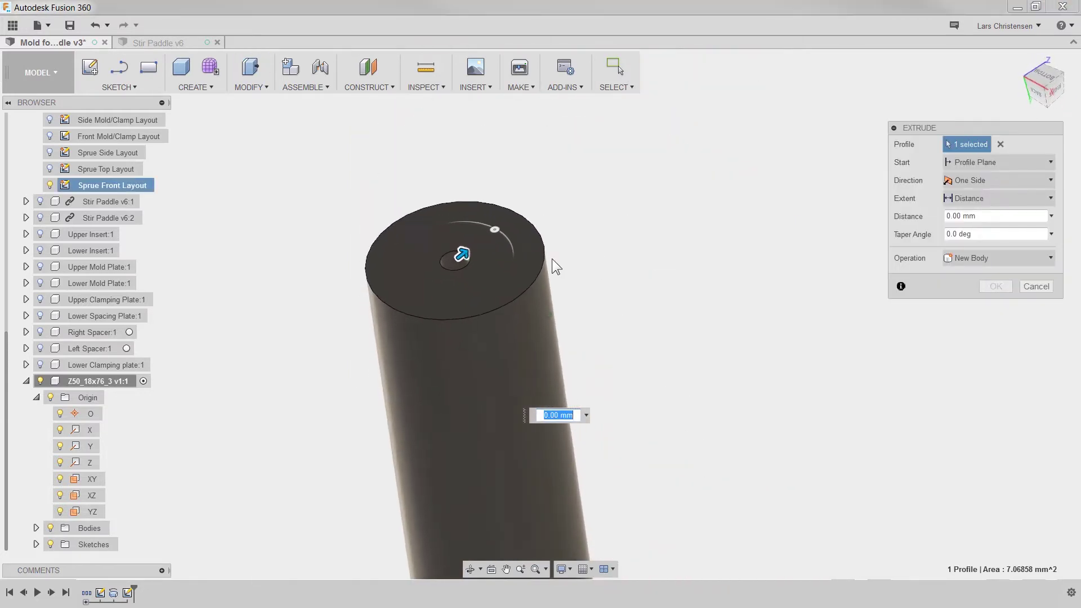
left_click_drag(483, 237, 491, 241)
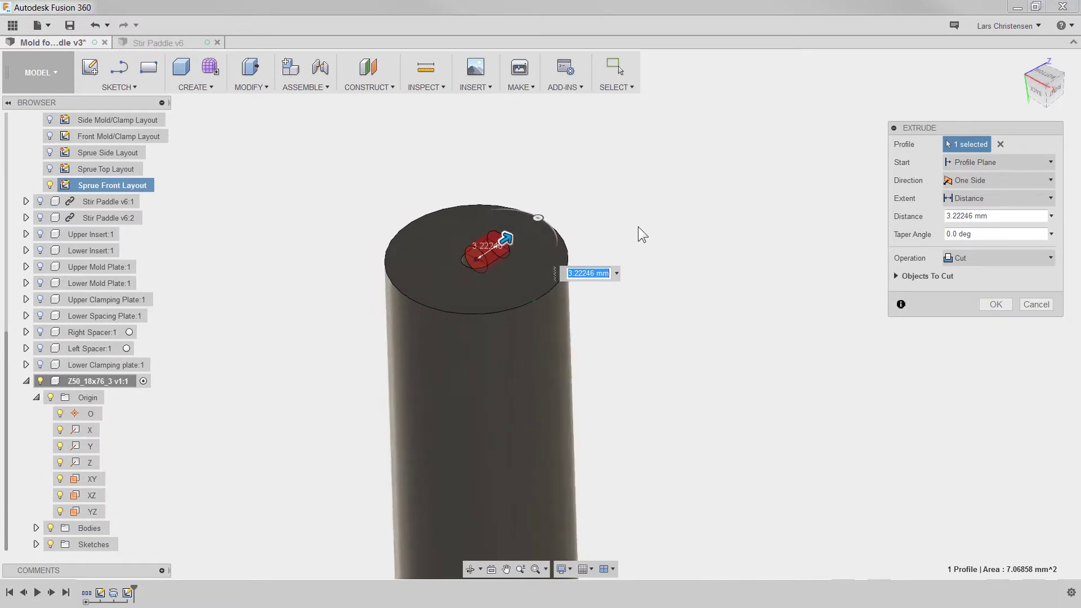
left_click(982, 185)
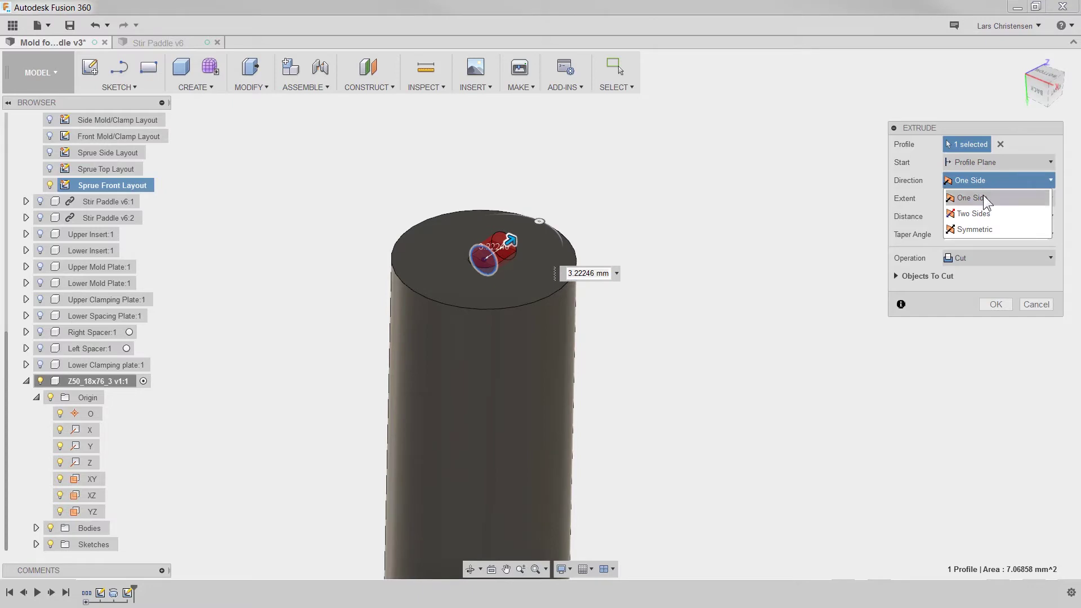
left_click(988, 213)
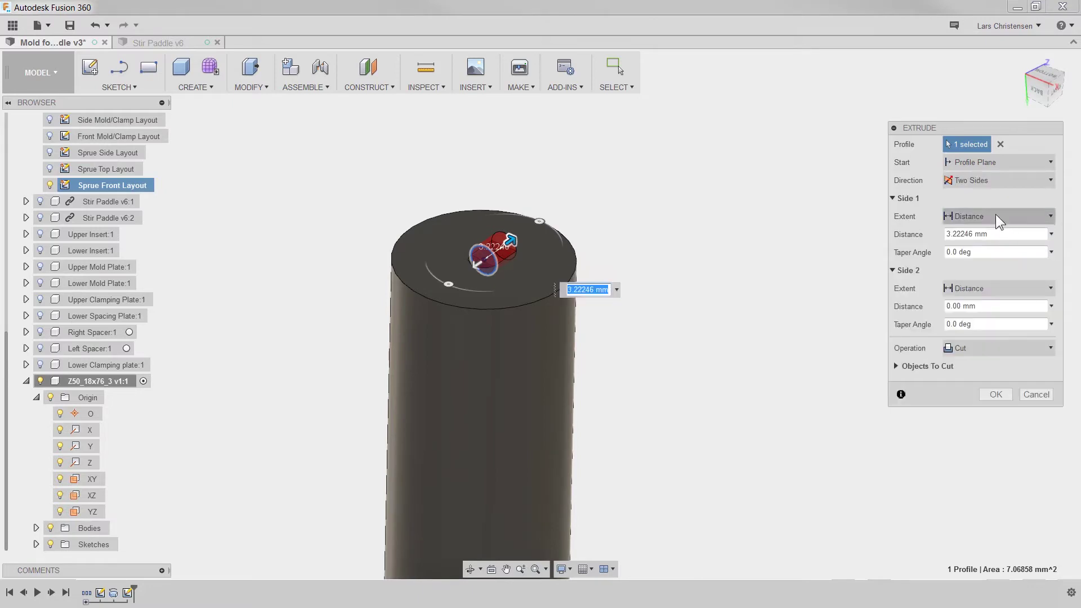
left_click(995, 216)
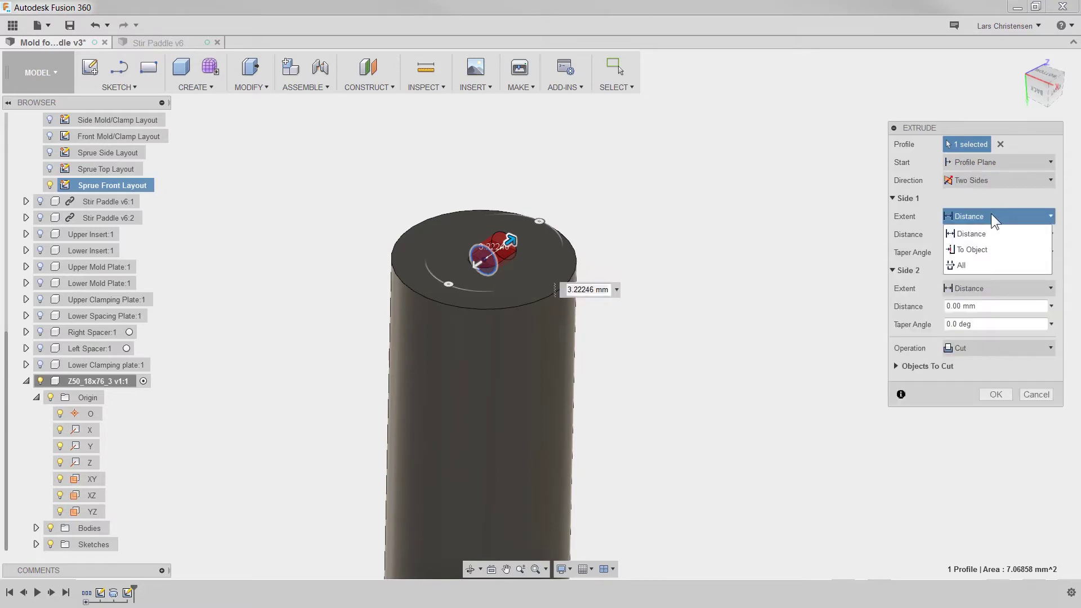
left_click(991, 262)
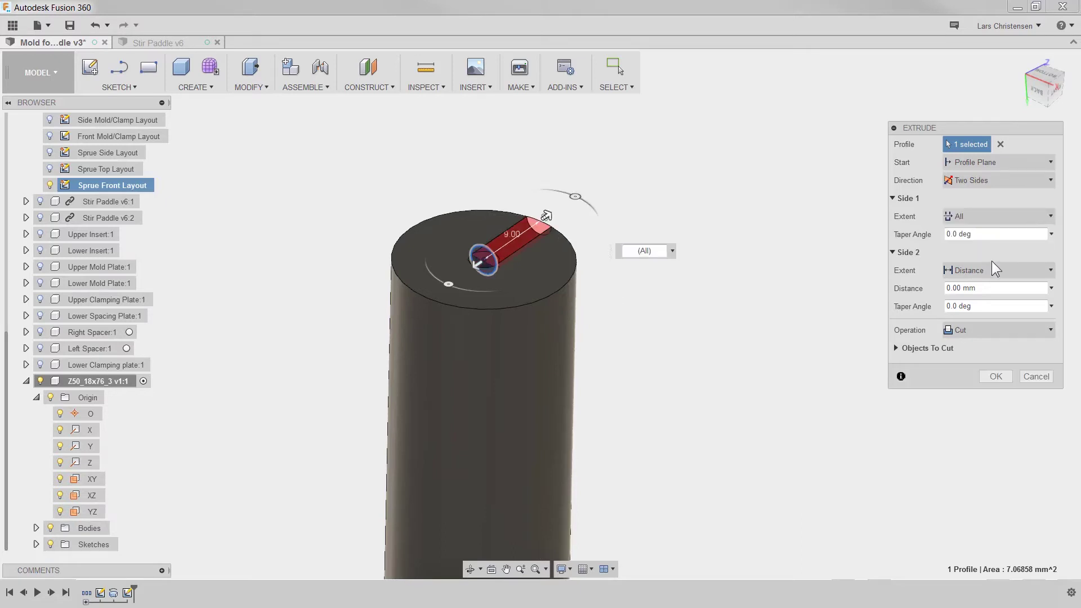
left_click_drag(477, 269, 444, 289)
left_click(994, 270)
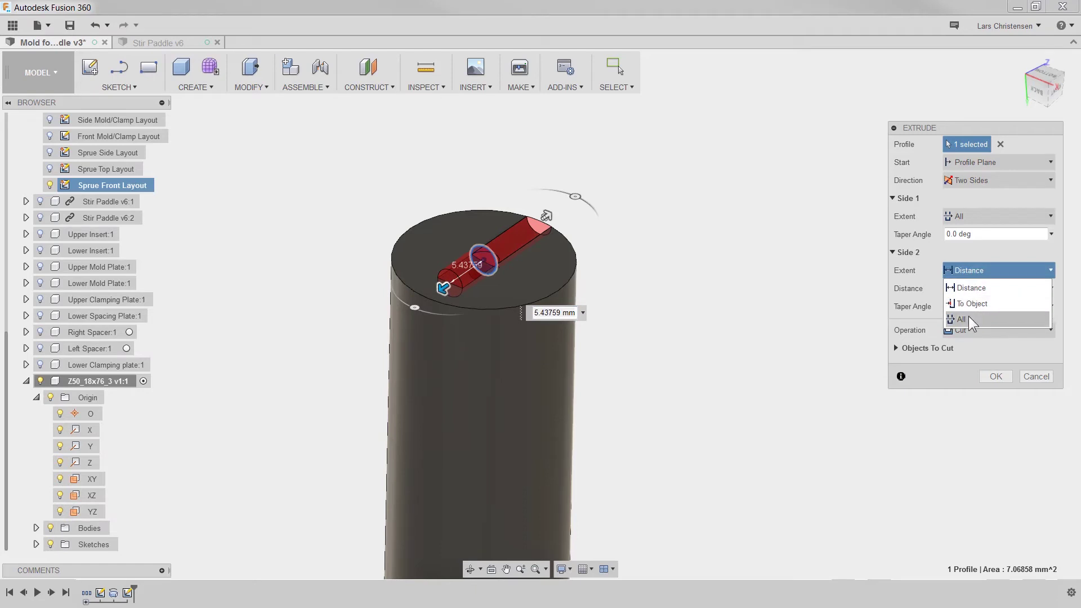
left_click(969, 319)
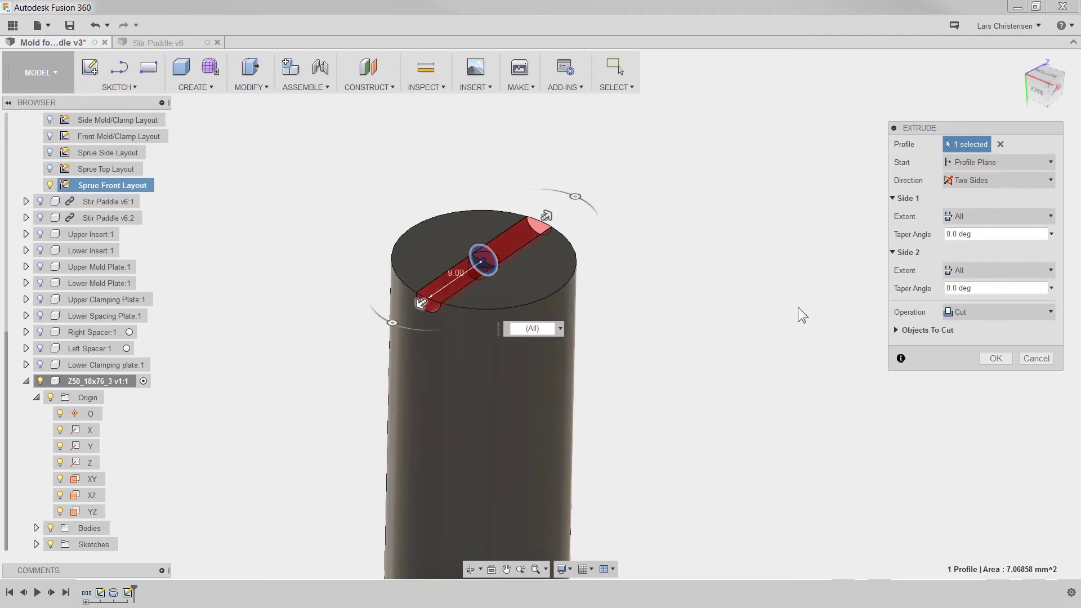
left_click(996, 359)
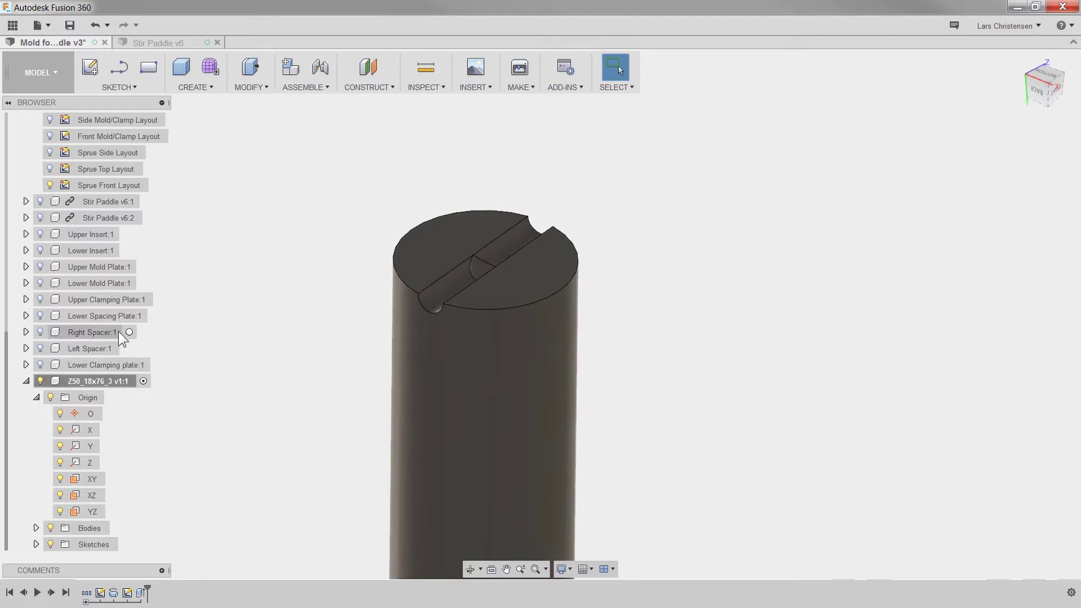
Activate the top-level Mold for paddle assembly, hide its Sketches folder, and collapse the Z50_18x76_3 entry
scroll(90, 315, "up", 3)
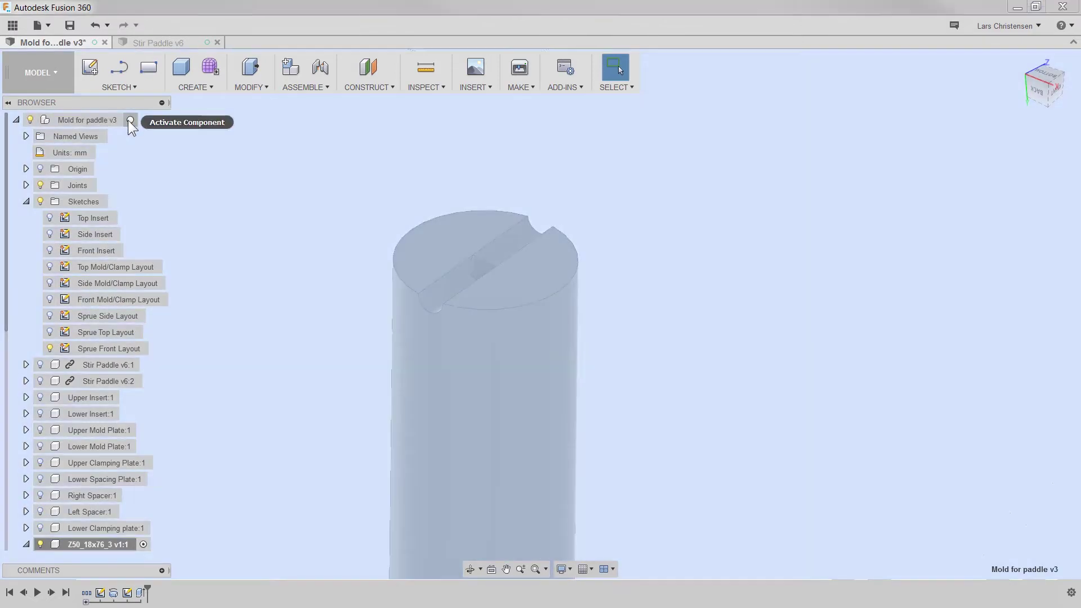
left_click(130, 120)
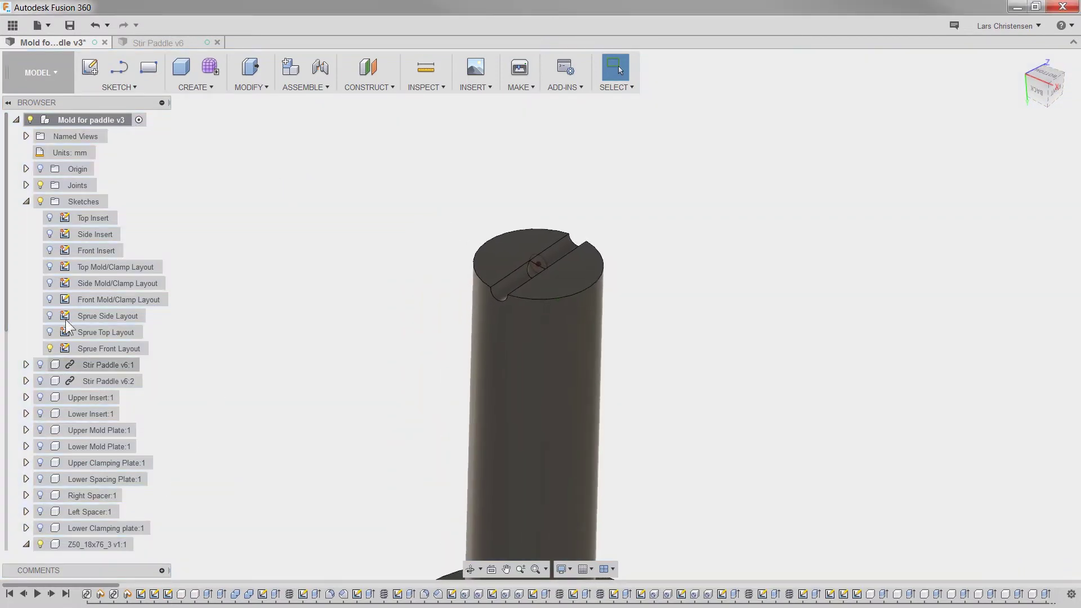
left_click(26, 201)
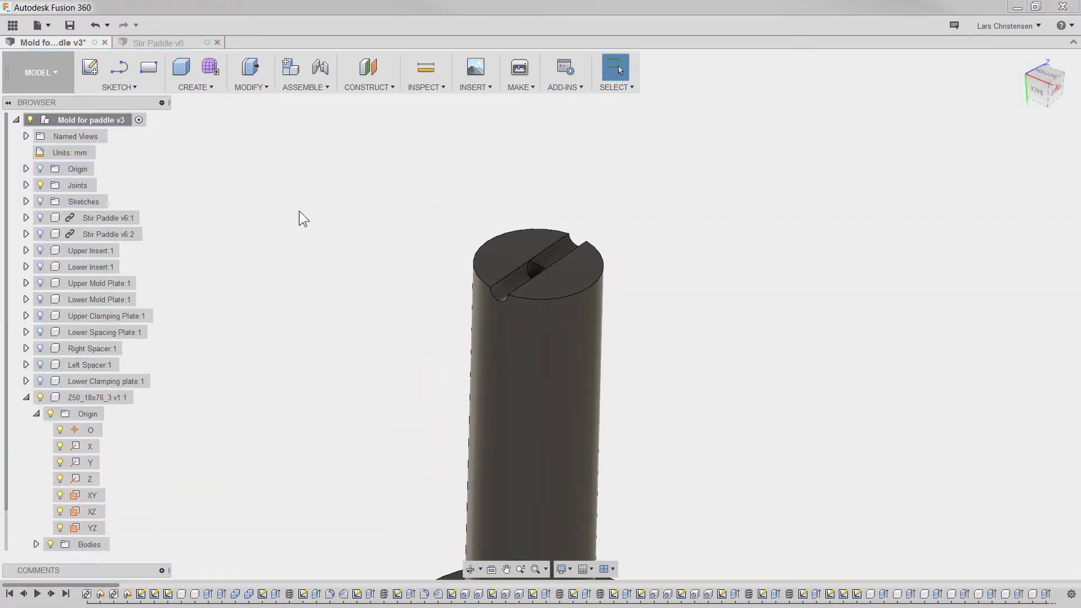
left_click(25, 398)
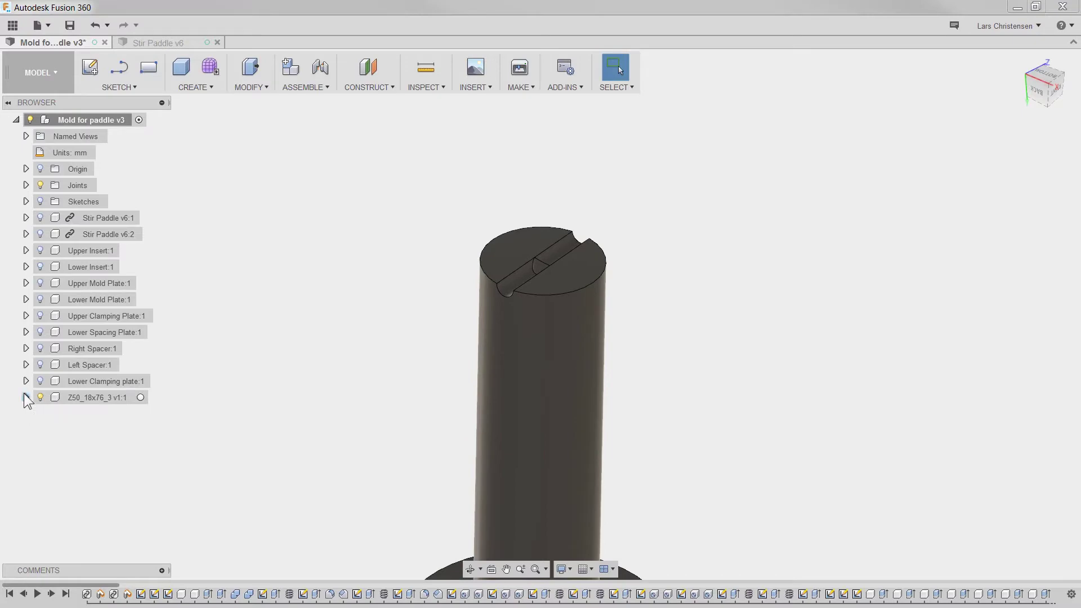
Show the Upper Insert, Upper Clamping Plate and Upper Mold Plate around the bushing, and activate the Upper Clamping Plate
left_click(41, 249)
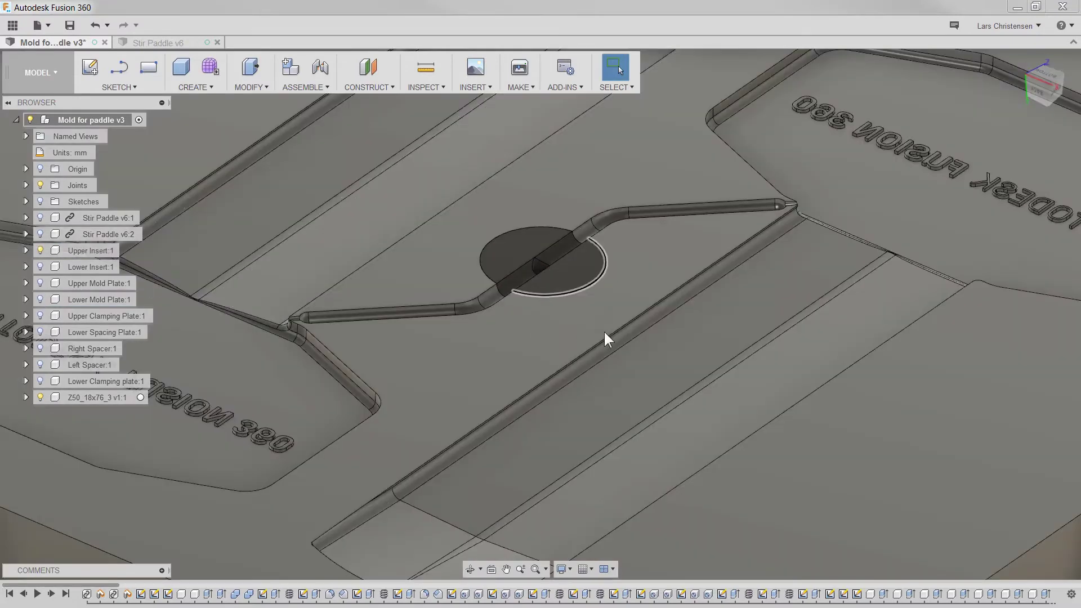
middle_click_drag(603, 330, 431, 447, "shift")
scroll(521, 362, "down", 4)
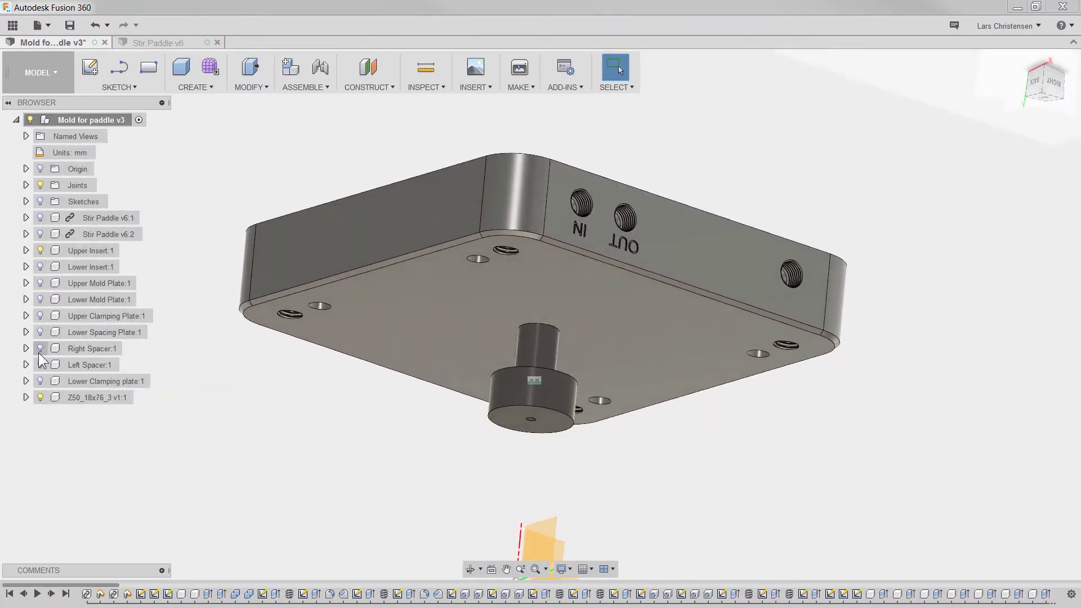
left_click(39, 316)
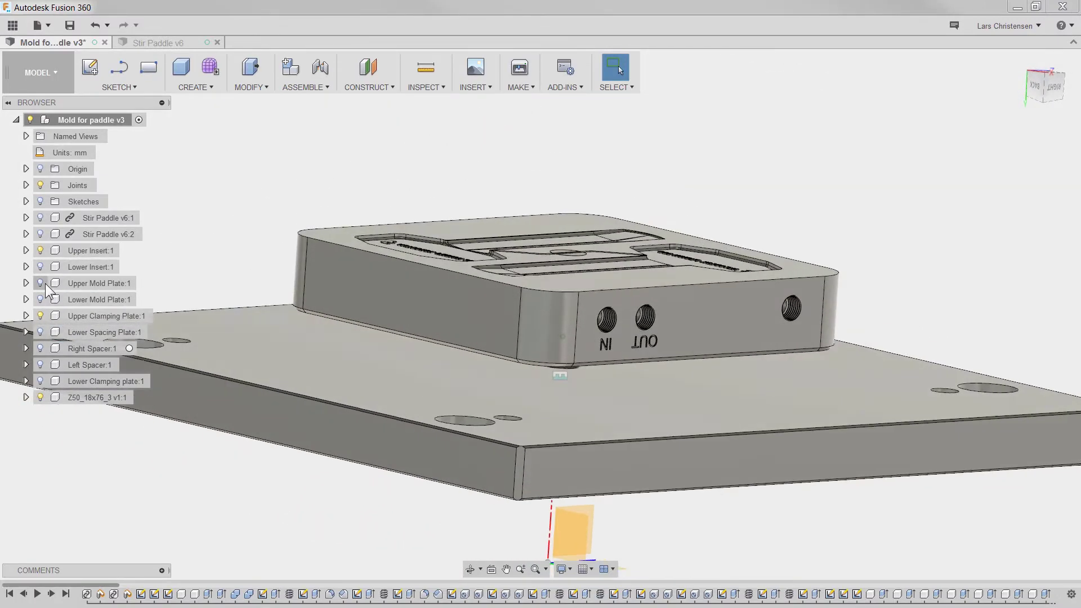
left_click(41, 284)
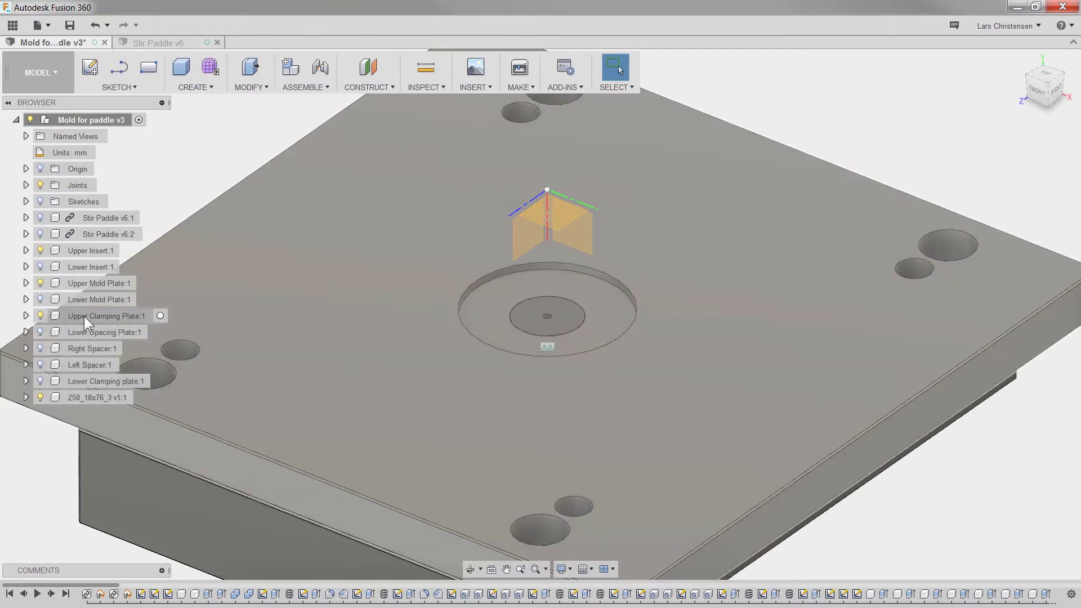
left_click(158, 315)
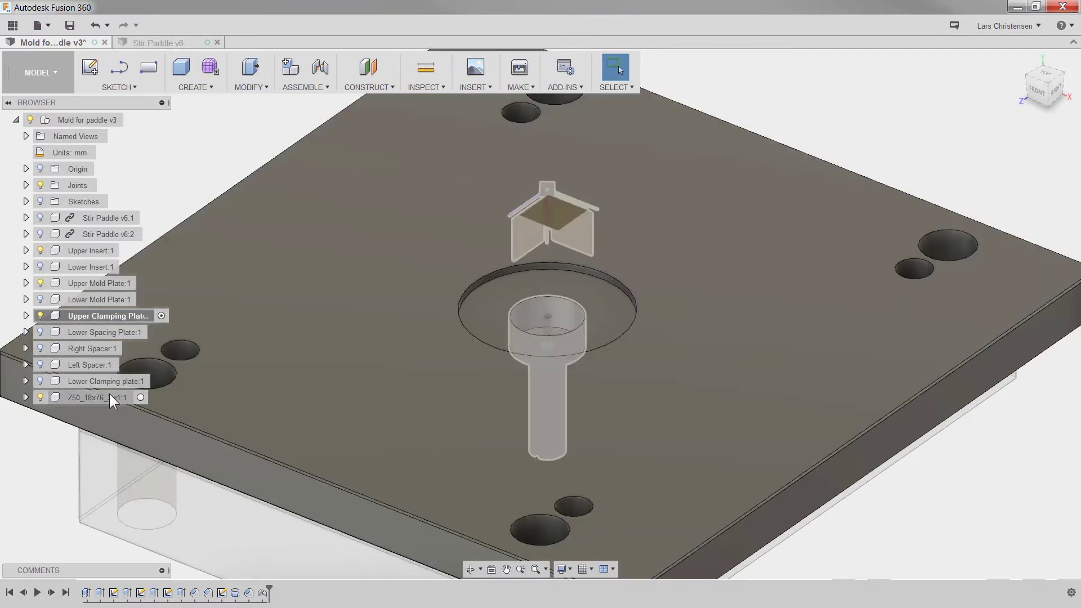
middle_click_drag(715, 376, 659, 401, "shift")
scroll(577, 417, "up", 2)
right_click(618, 346)
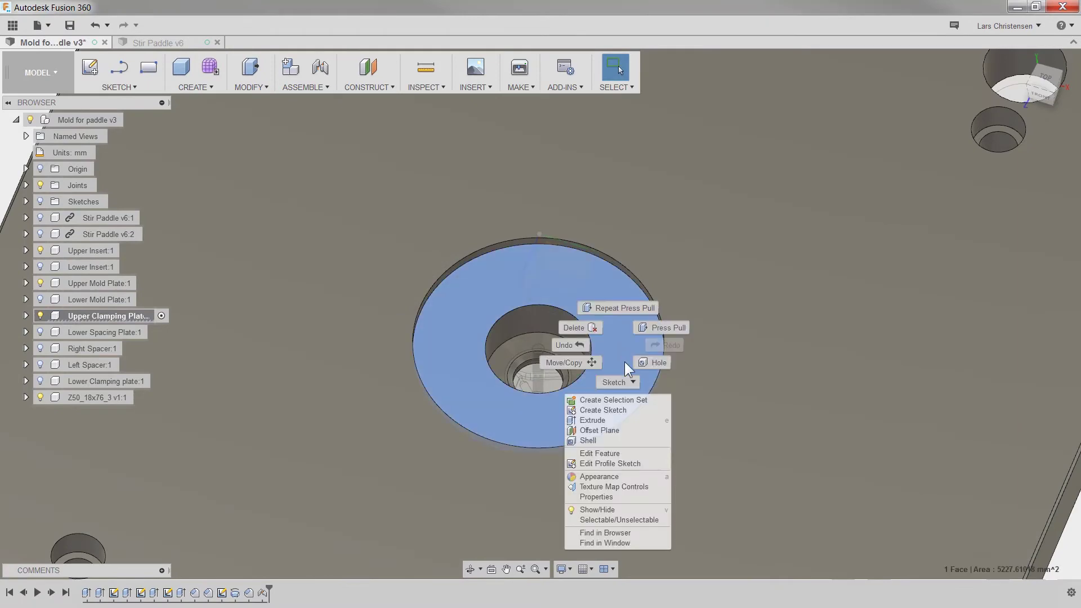
left_click(611, 413)
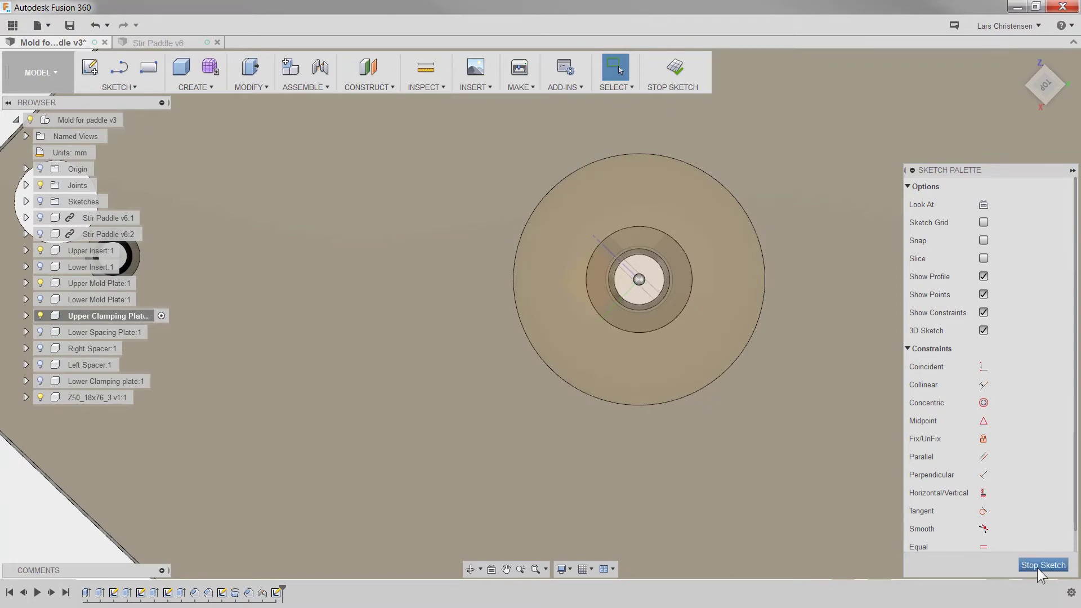
left_click(1043, 565)
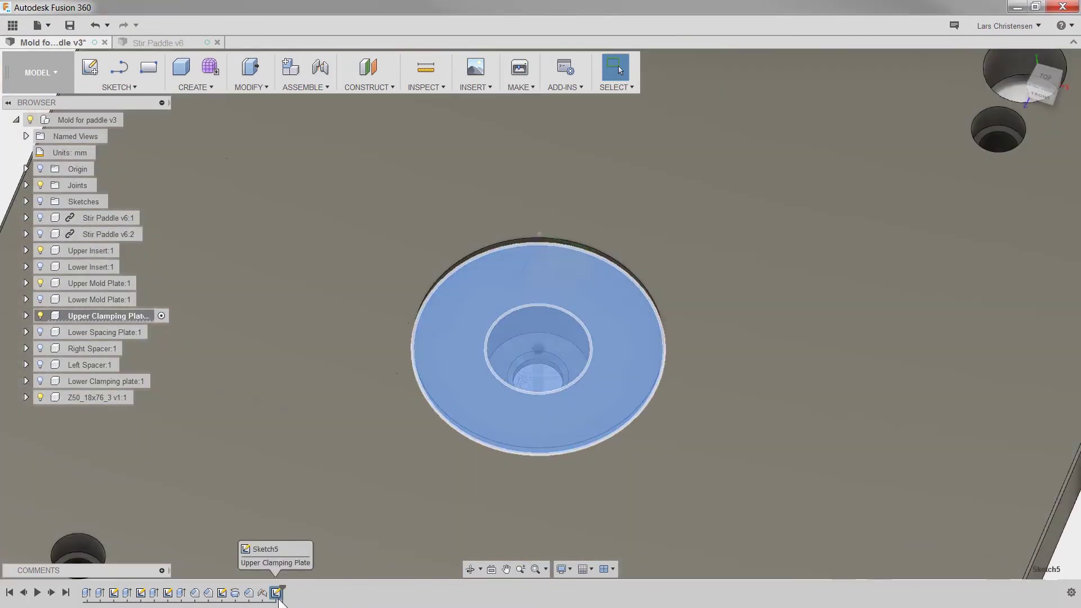
key("Delete")
Create a sketch on the Upper Clamping Plate's large top face, around the circular recess
right_click(343, 427)
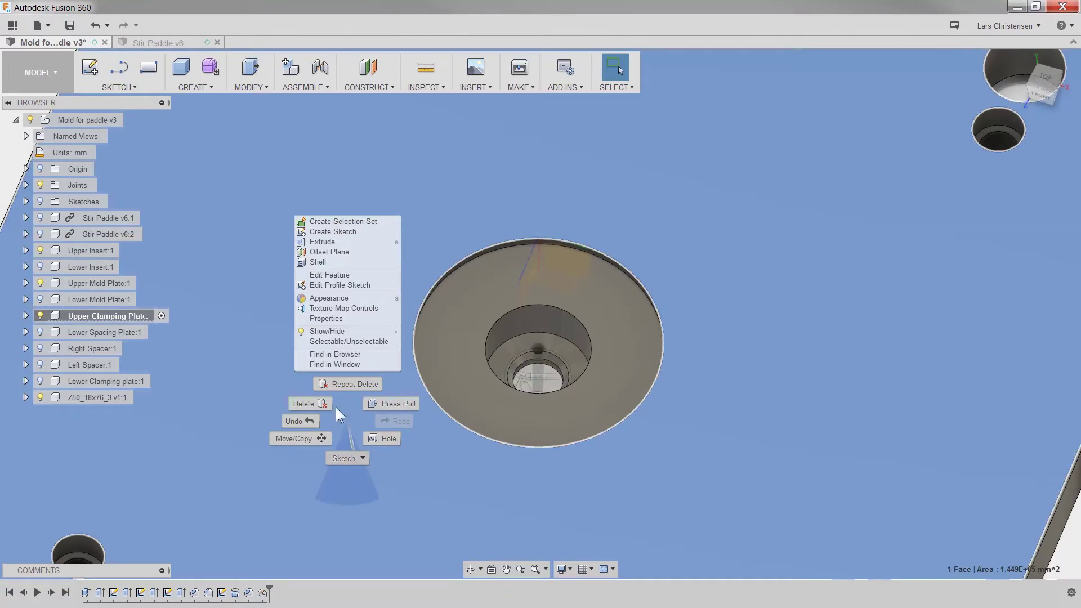
left_click(343, 233)
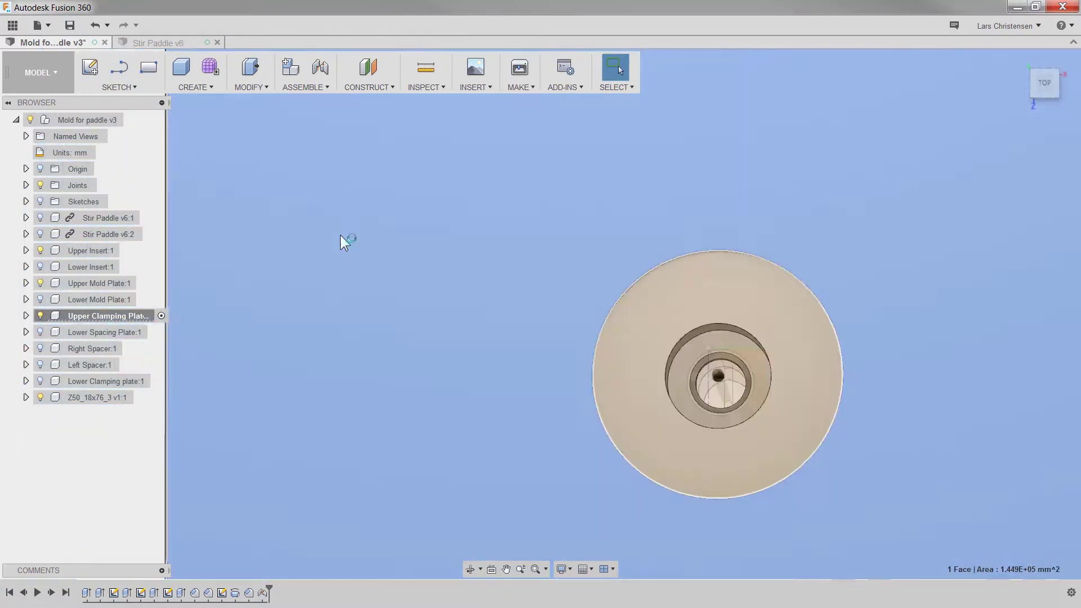
scroll(618, 339, "up", 5)
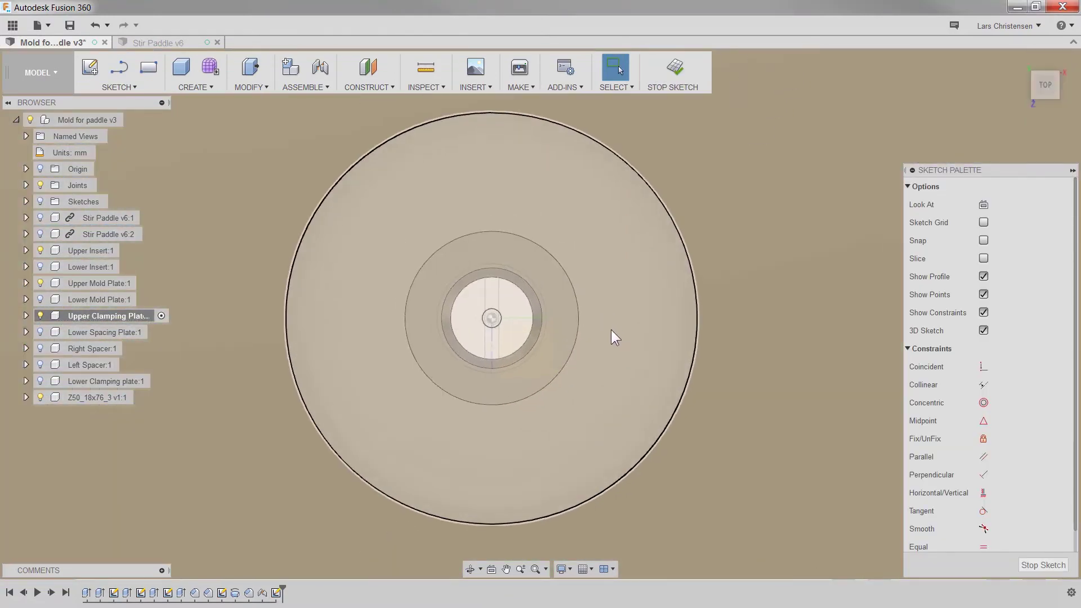
scroll(612, 326, "up", 1)
Sketch a horizontal Center Point Slot beside the bushing, overlapping the edge of the inner counterbore
left_click(118, 88)
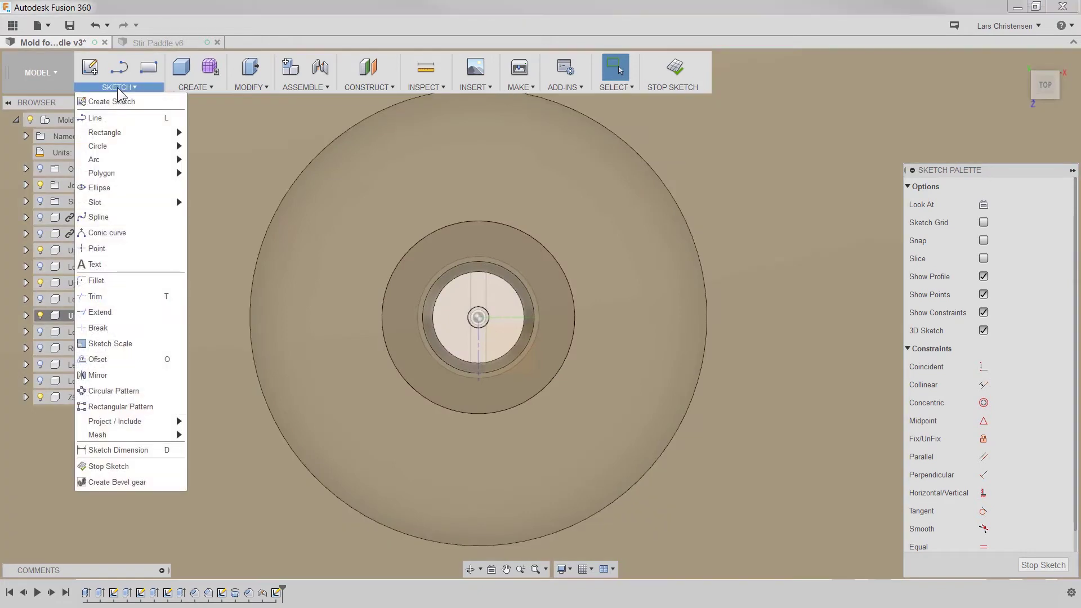
mouse_move(105, 165)
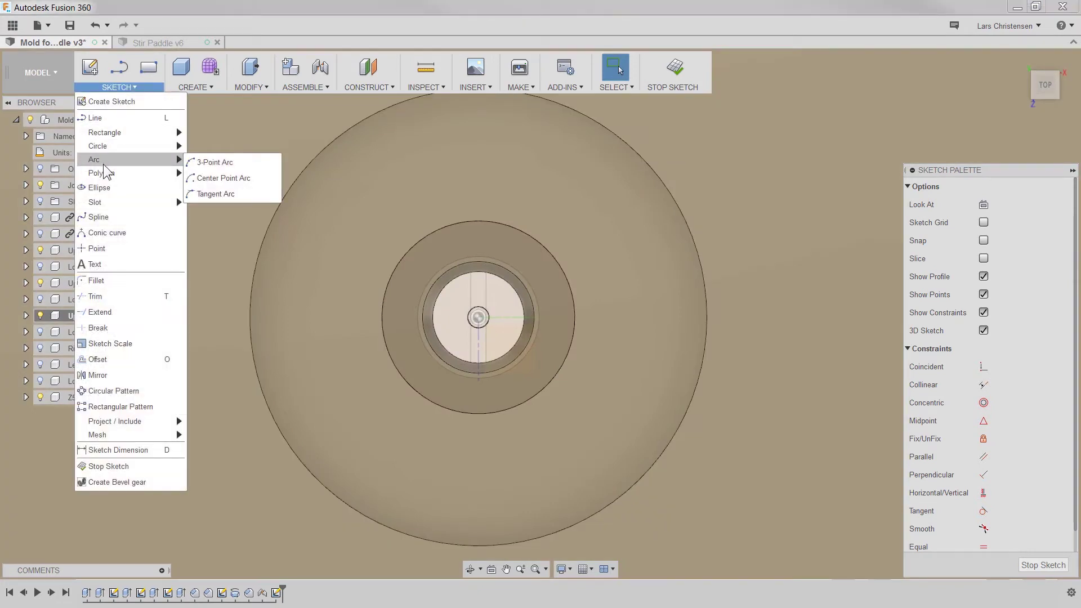
mouse_move(104, 198)
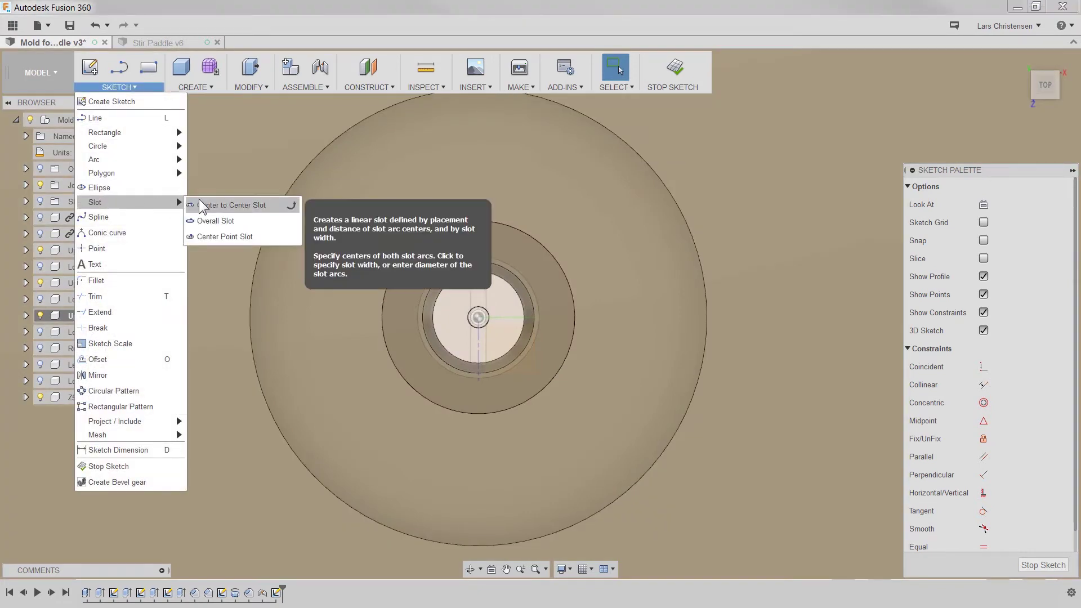
left_click(207, 237)
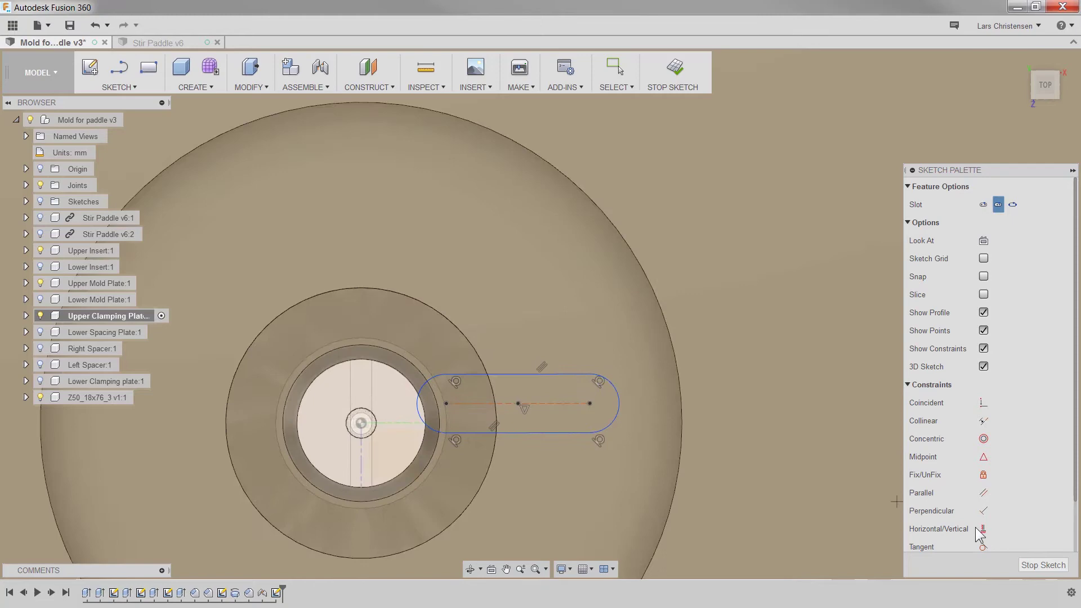
Align the slot's center point horizontally with the bushing's center using a Horizontal/Vertical constraint
left_click(983, 493)
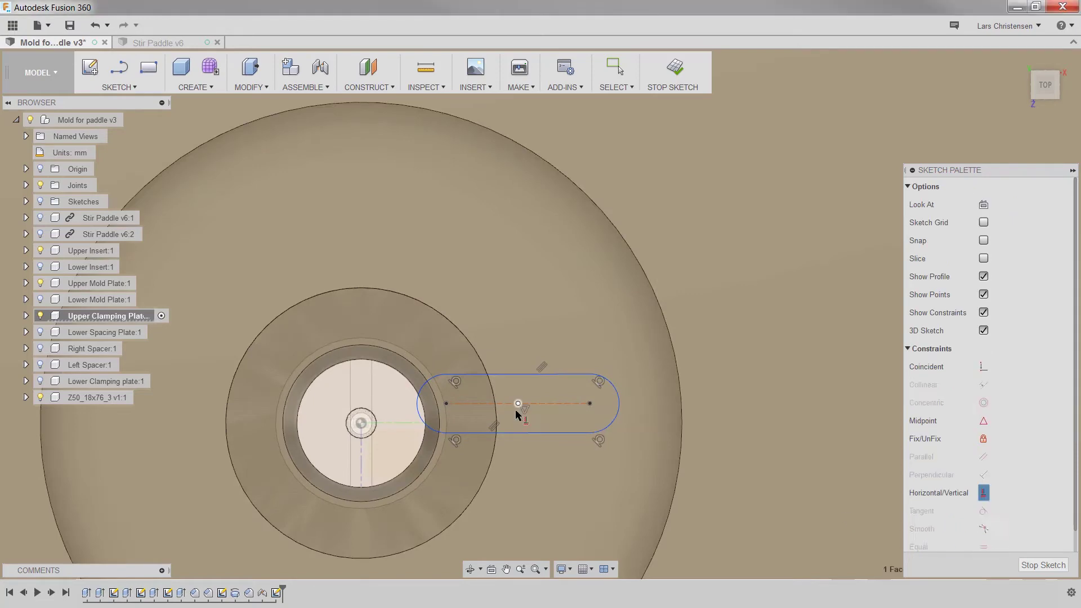
left_click_drag(518, 423, 487, 424)
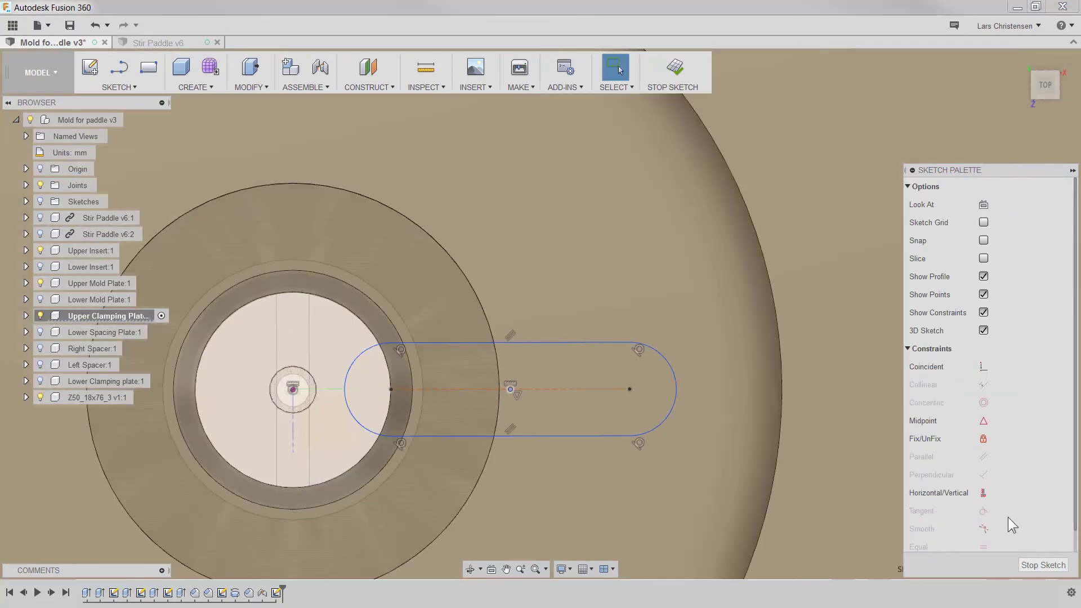
scroll(1012, 497, "down", 1)
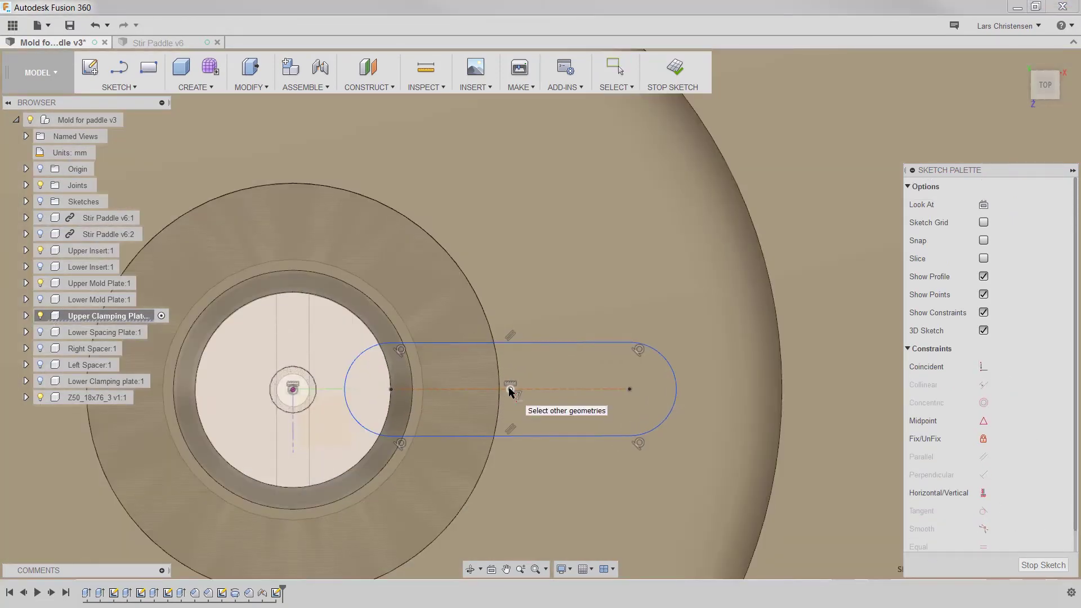
key("Escape")
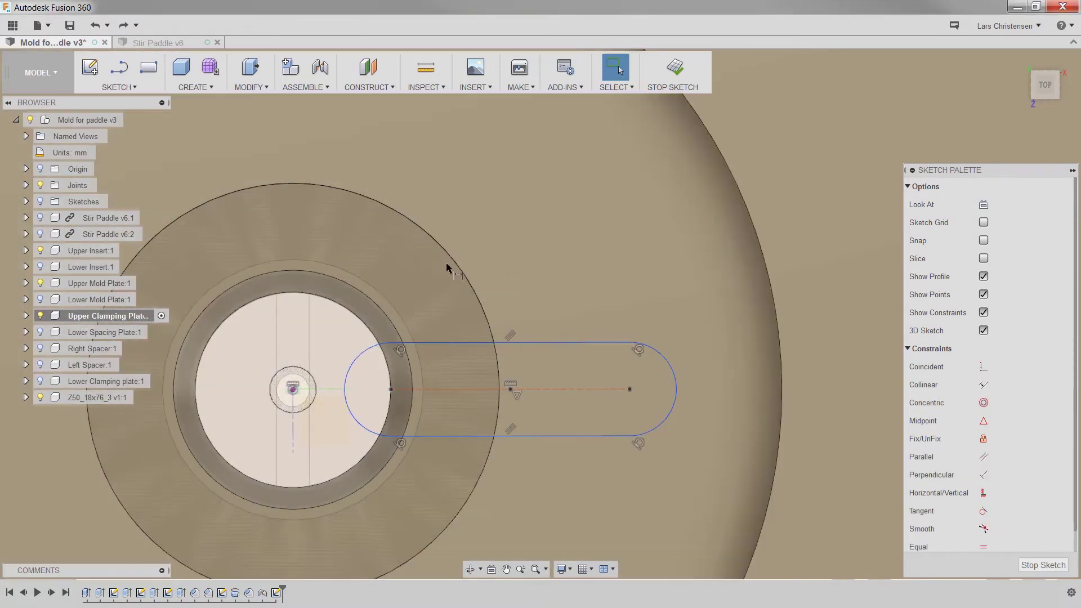
Dimension the slot with a 4 mm end radius and a 15 mm center-to-center length
key("d")
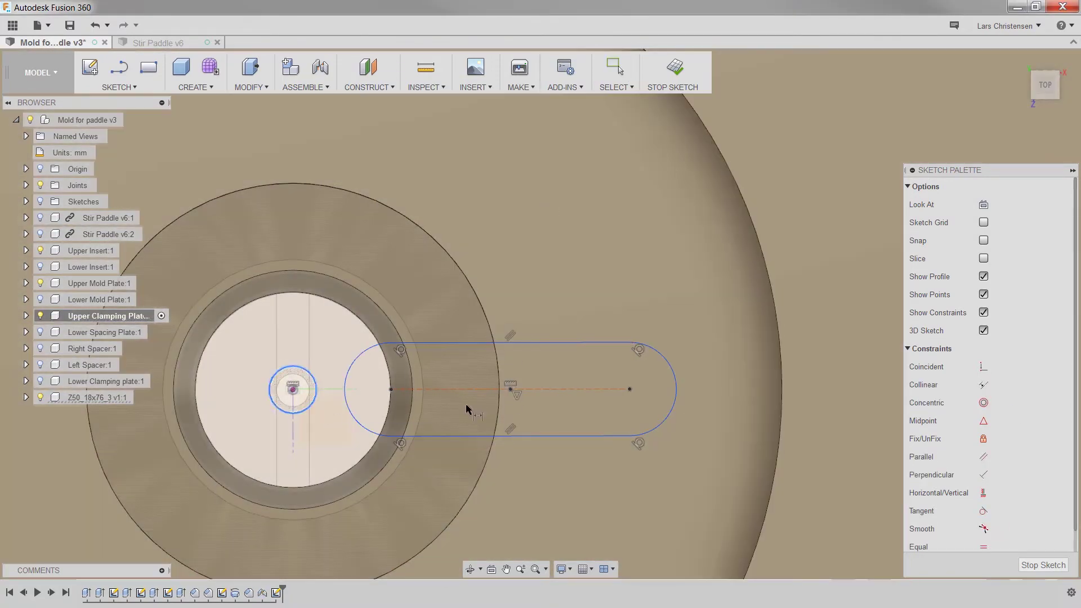
scroll(389, 248, "down", 5)
scroll(375, 270, "up", 5)
key("Escape")
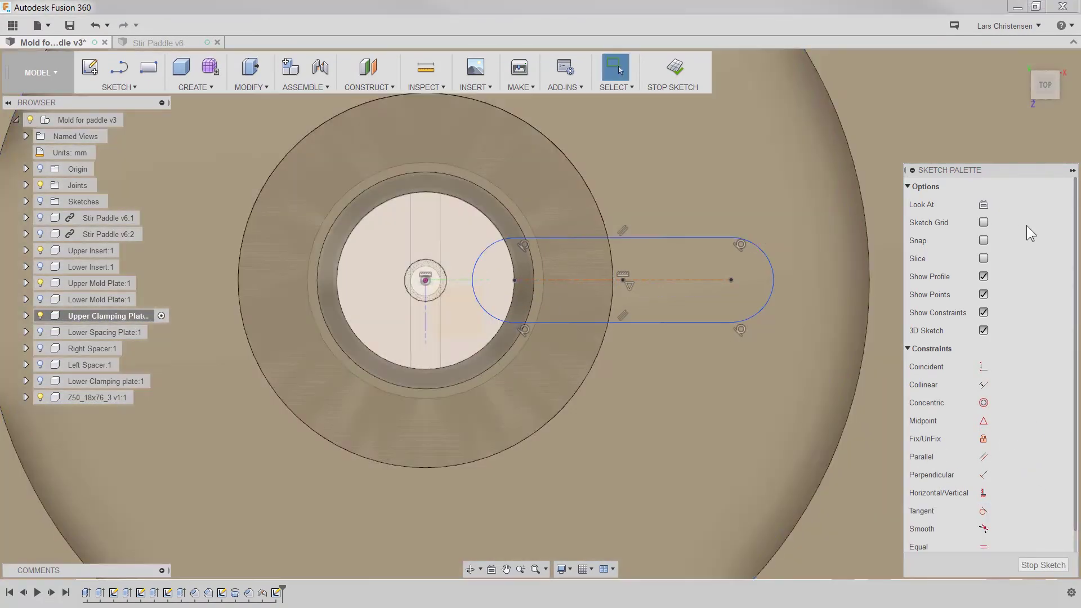
left_click_drag(623, 280, 614, 280)
key("d")
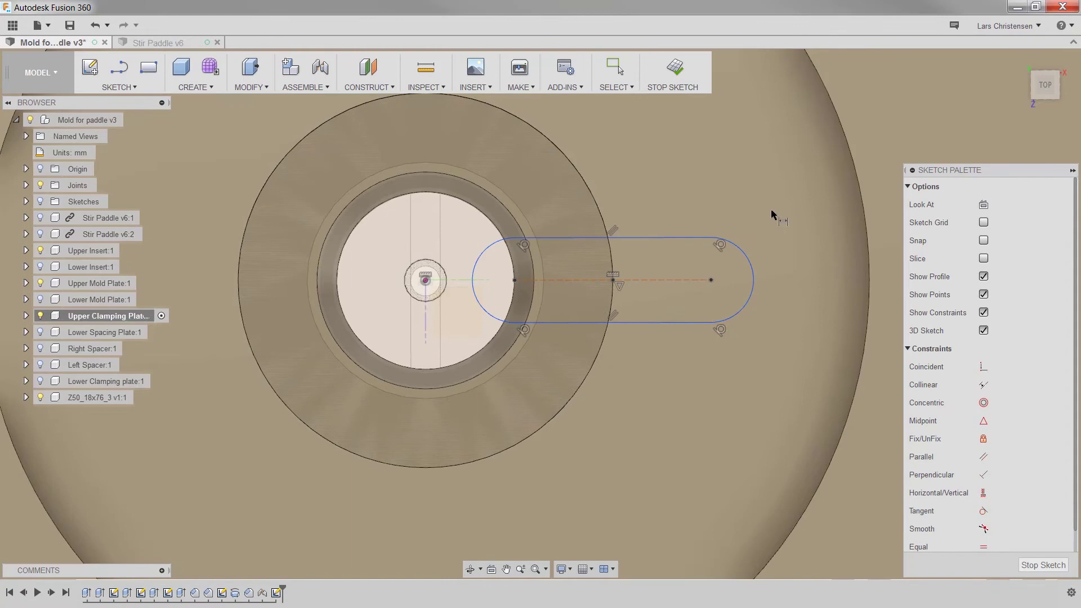
left_click(744, 252)
left_click(754, 233)
type("4")
key("Return")
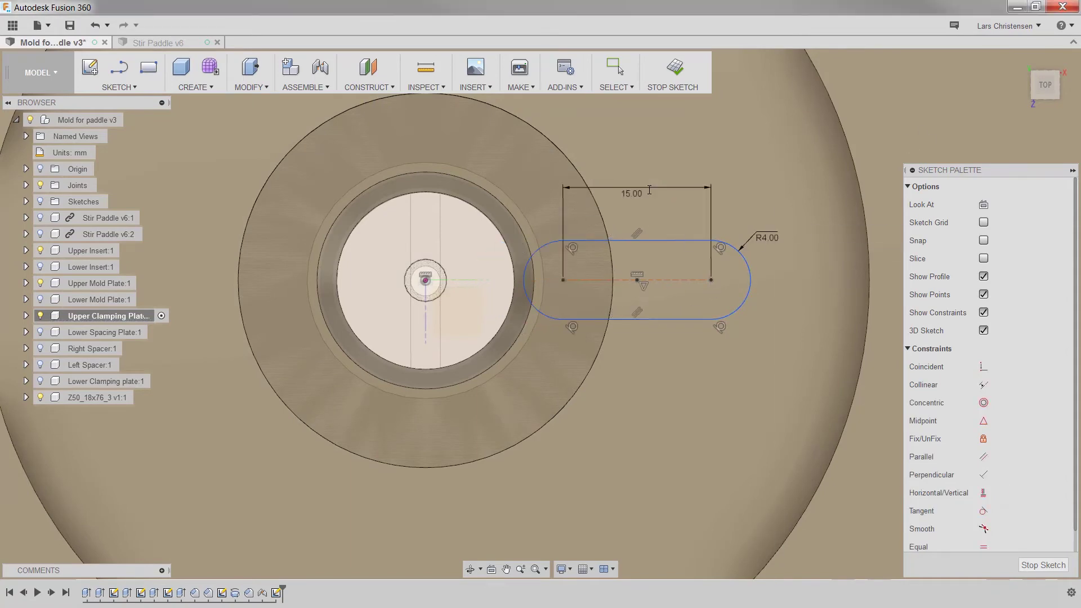
Extrude both slot profiles as a -4 mm cut, starting From Object at the recess floor of the Upper Clamping Plate
key("q")
left_click(670, 280)
left_click(574, 280)
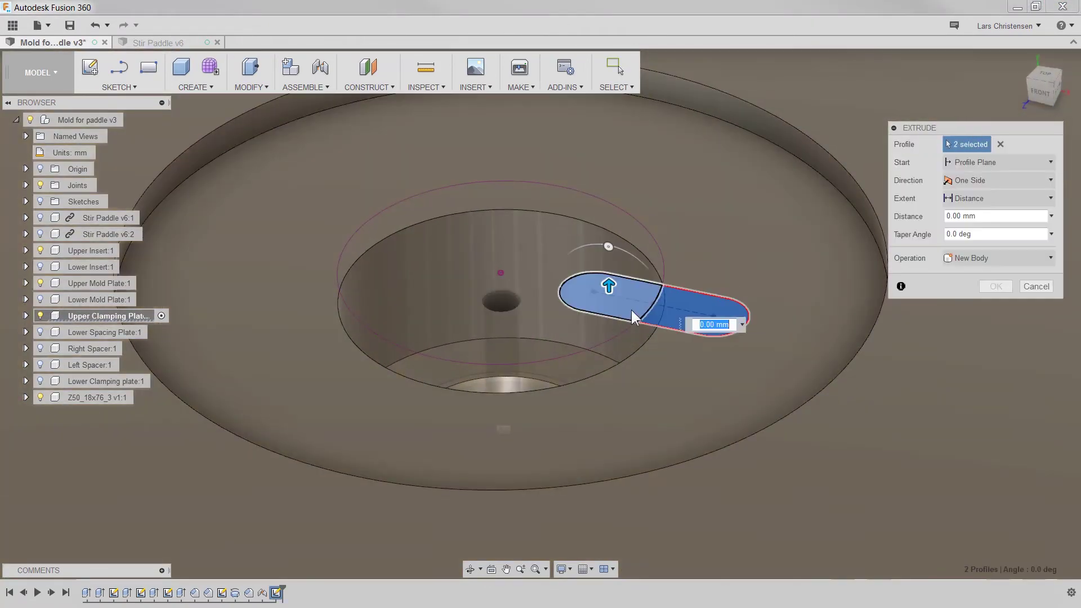
left_click(996, 251)
left_click(960, 287)
left_click(996, 162)
left_click(977, 211)
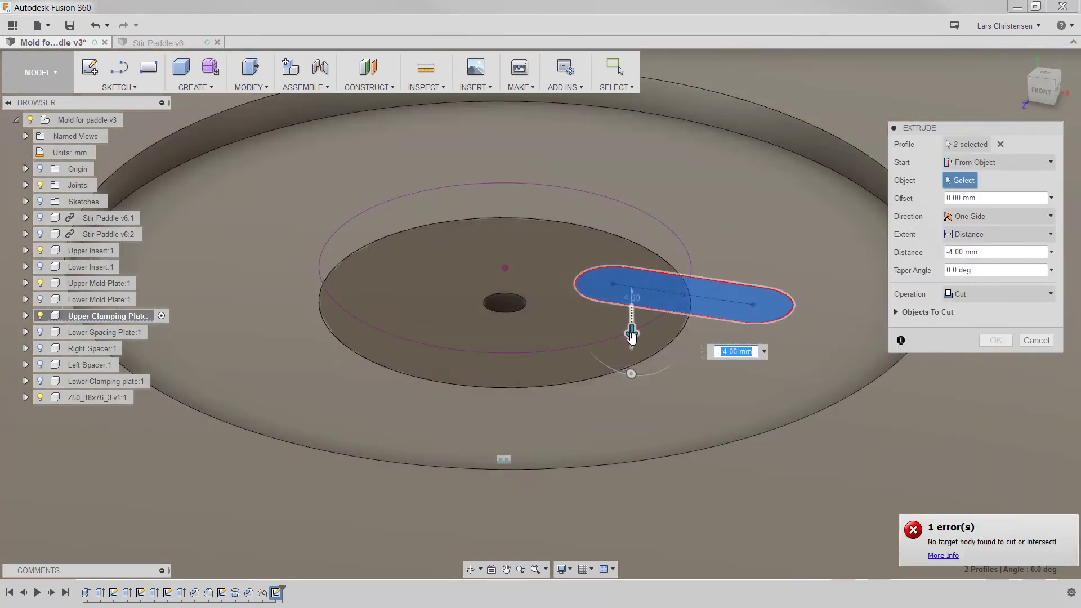
left_click_drag(632, 334, 631, 396)
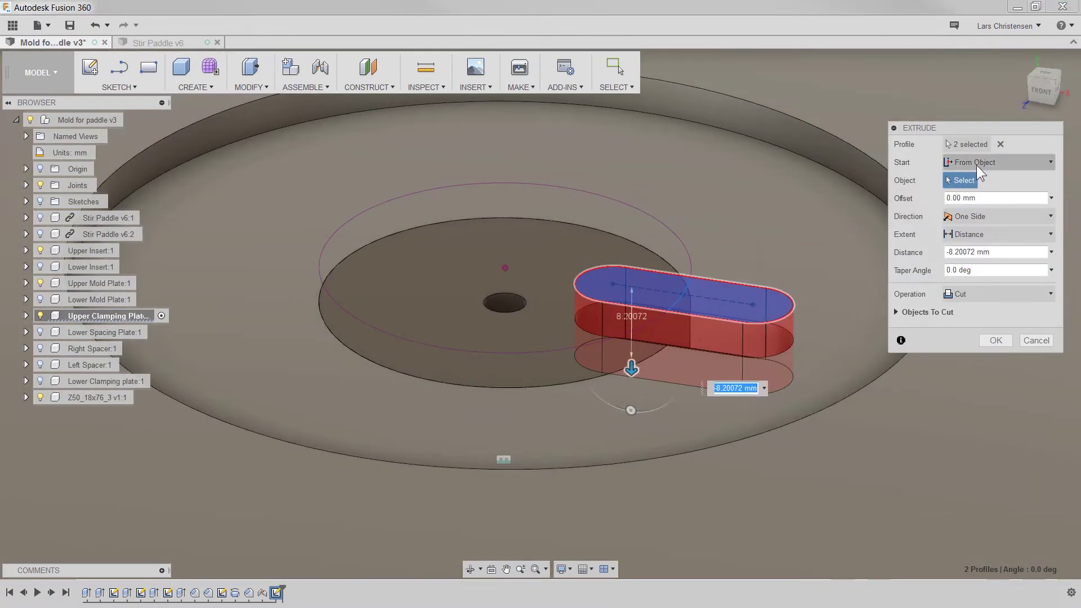
left_click(1001, 246)
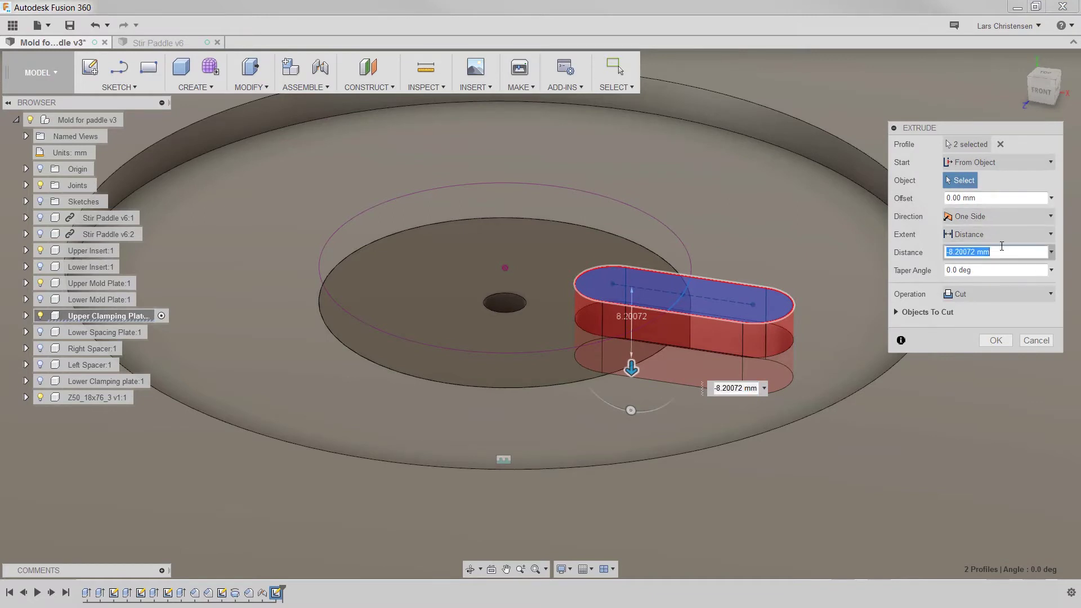
type("-4.")
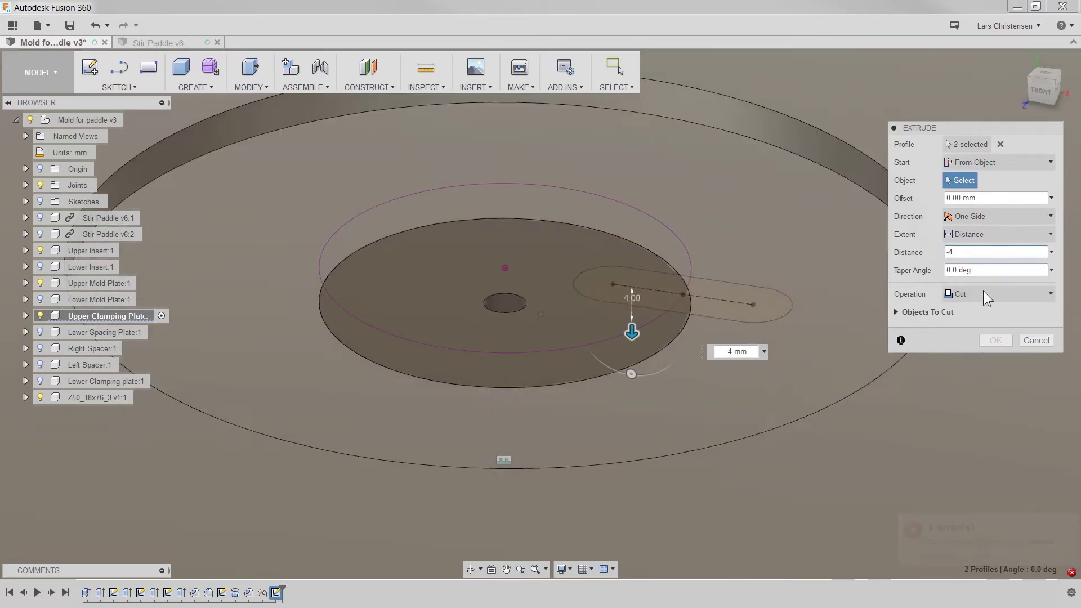
left_click(846, 333)
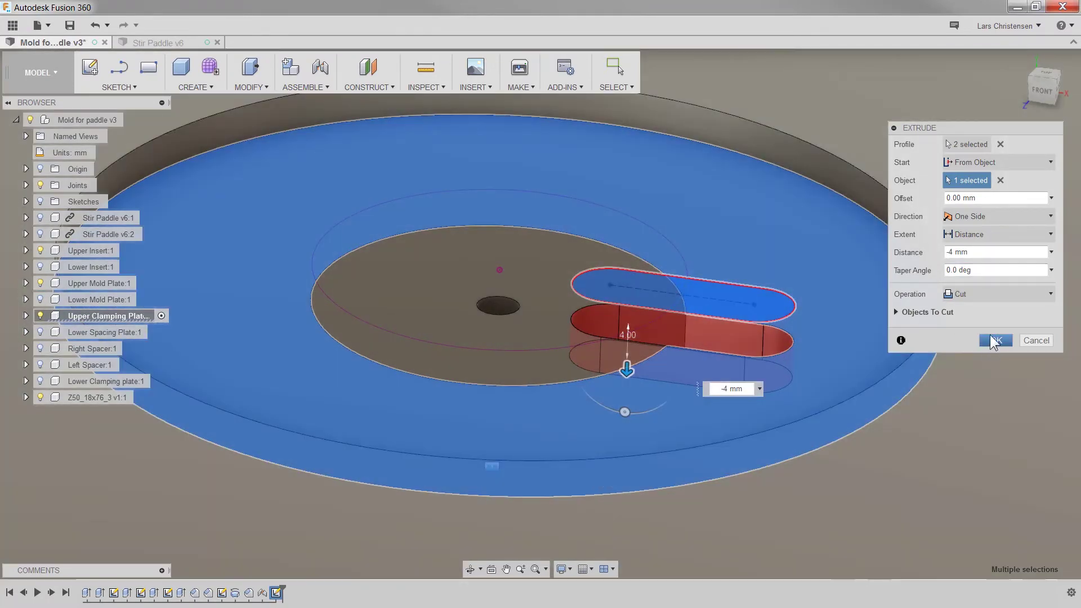
left_click(995, 341)
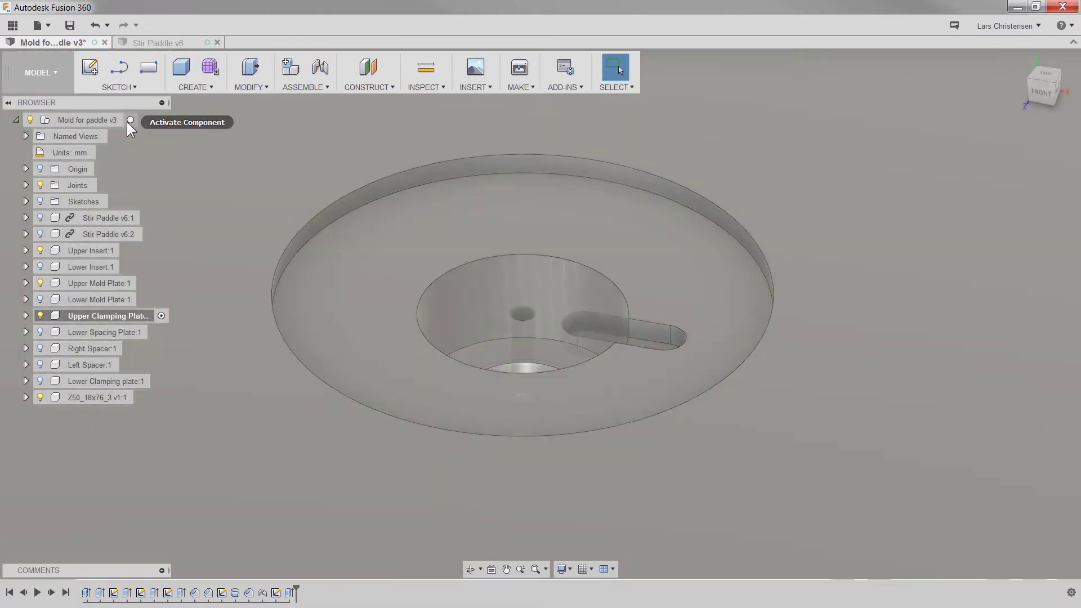
Activate the top-level Mold for paddle assembly and hide its Joints folder
left_click(127, 120)
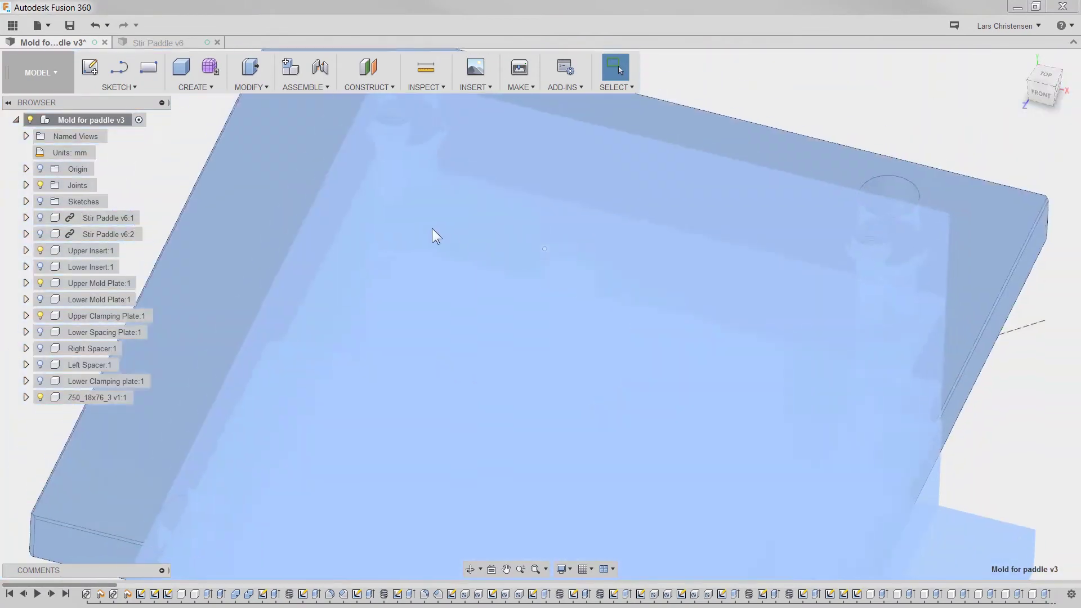
scroll(629, 300, "up", 4)
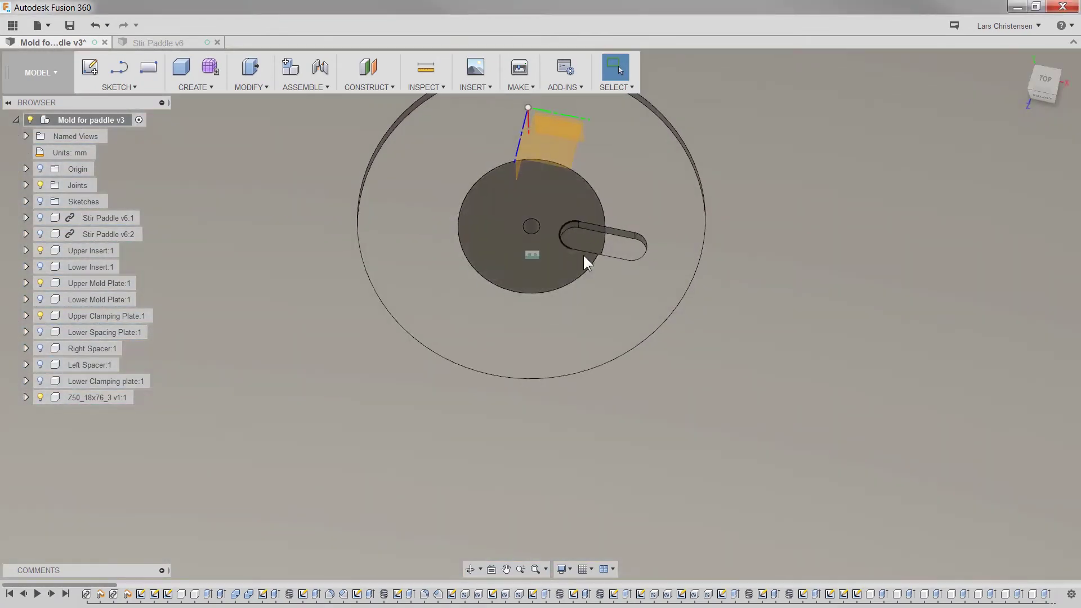
middle_click_drag(583, 254, 611, 232, "shift")
scroll(629, 306, "down", 6)
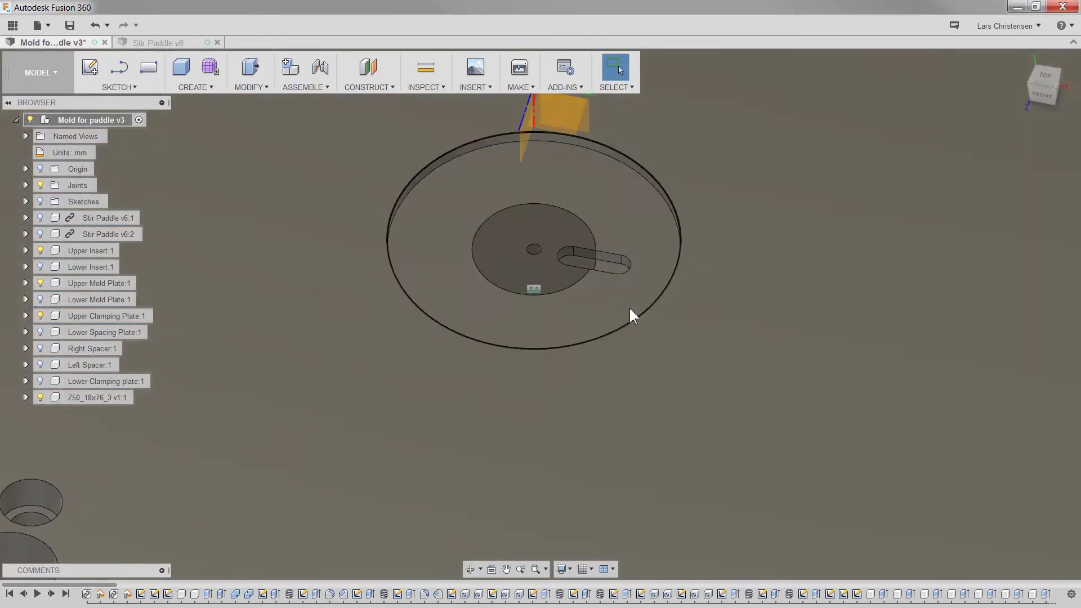
scroll(526, 312, "up", 1)
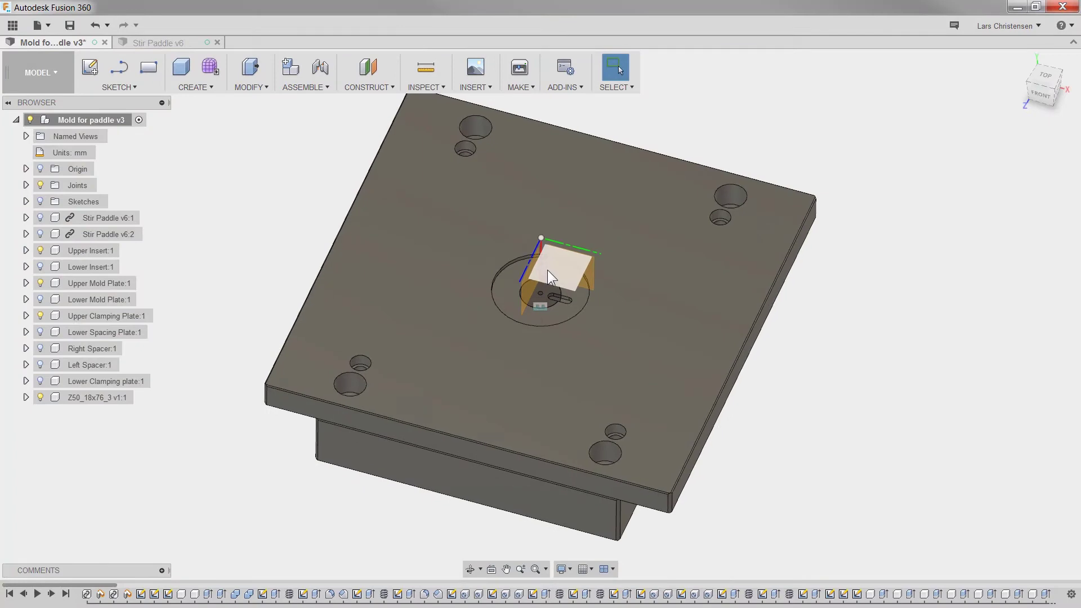
left_click(37, 188)
middle_click_drag(227, 208, 535, 304, "shift")
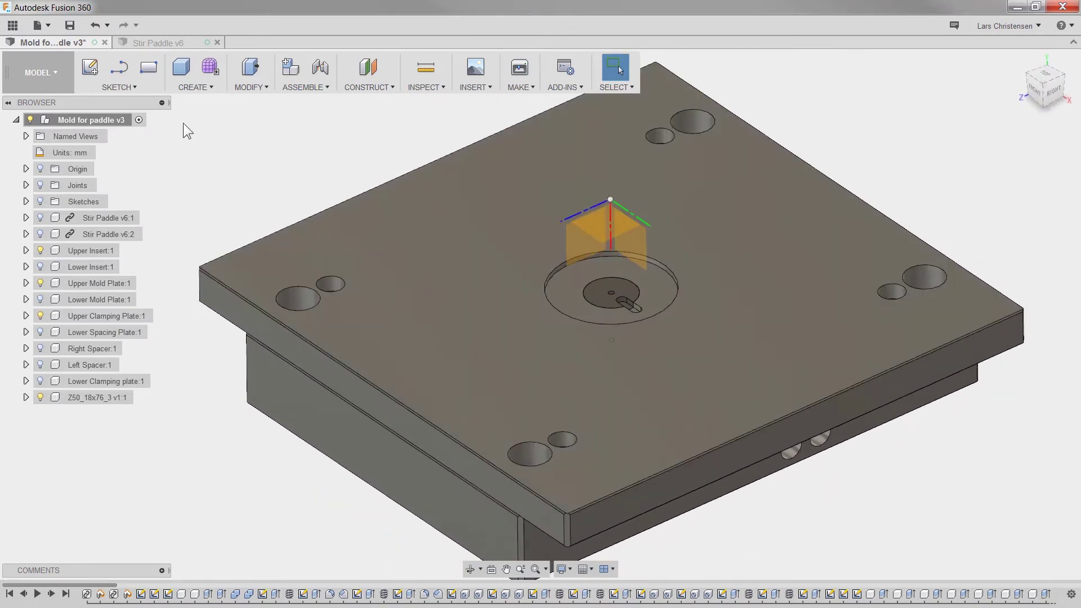
Insert K100_90x15_3 from the project's Hardware folder into the design and move it about 207.7 mm up along Y, above the clamping plate
left_click(14, 26)
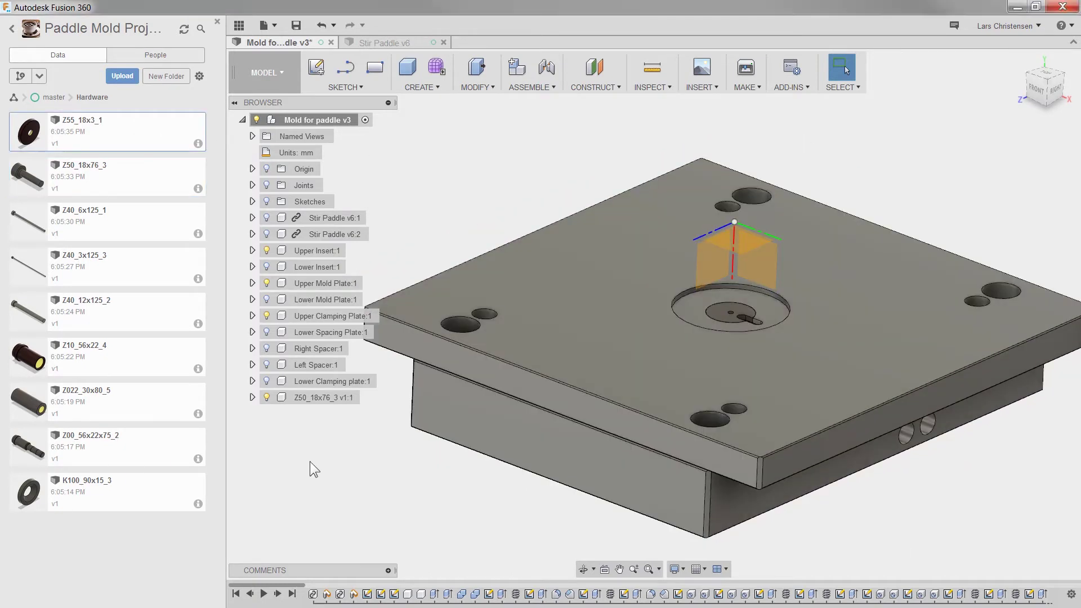
right_click(148, 488)
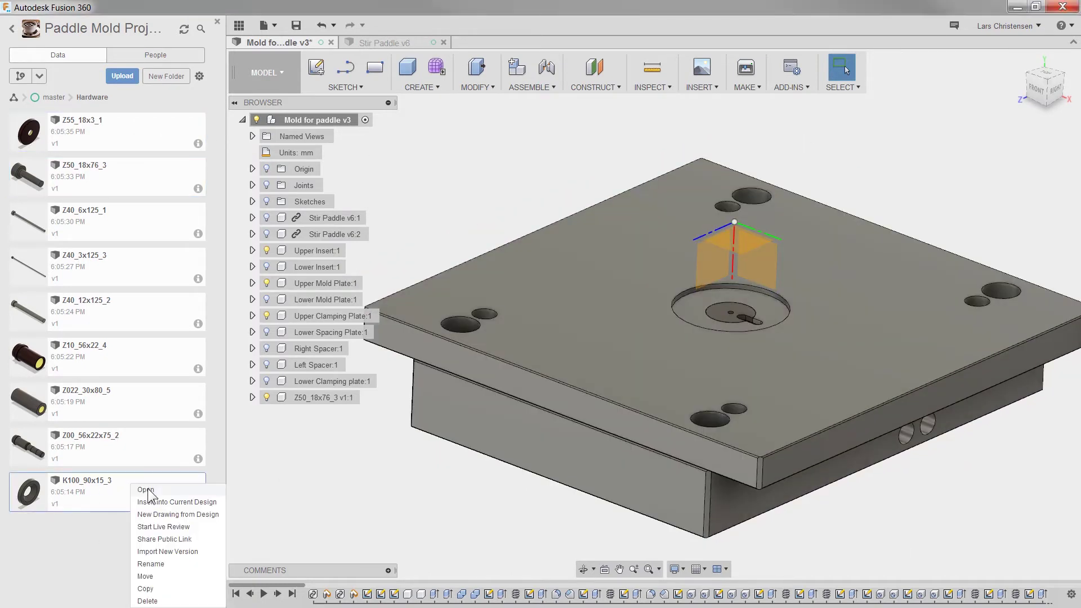
left_click(155, 505)
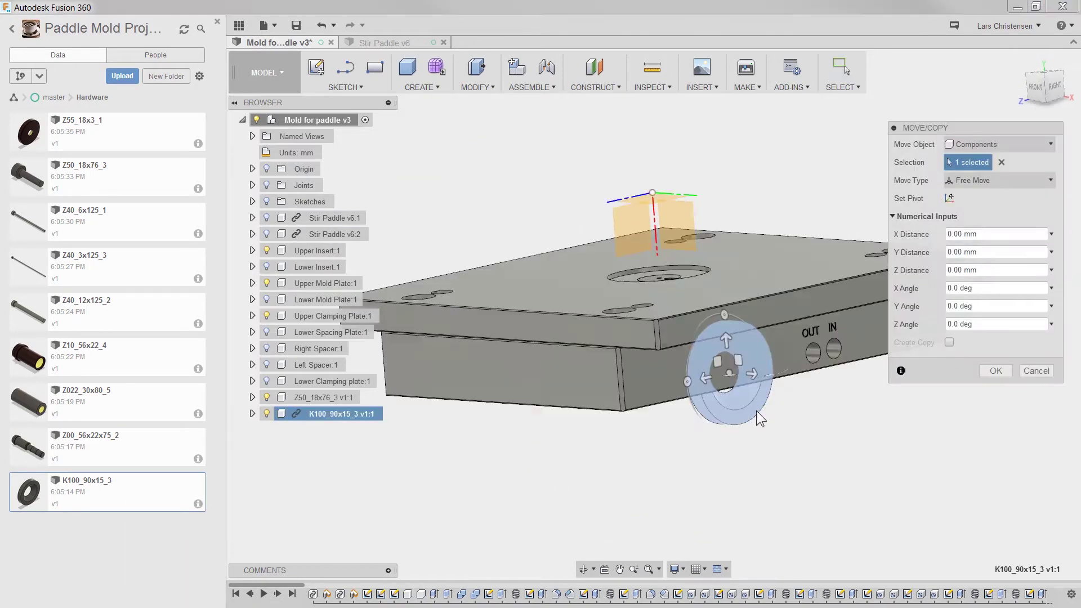
left_click_drag(724, 338, 717, 180)
middle_click_drag(726, 186, 768, 180, "shift")
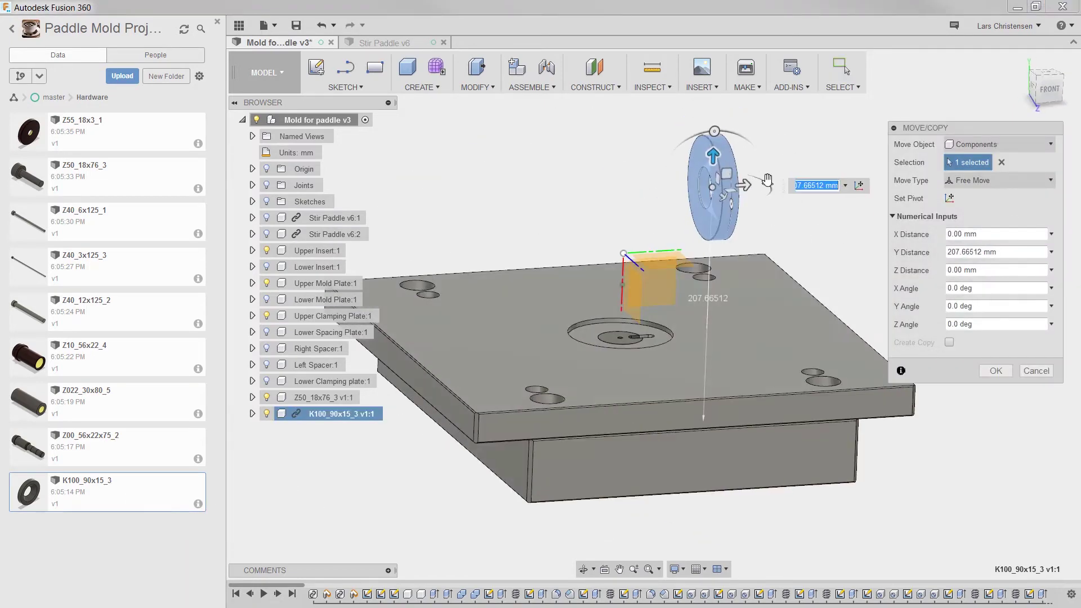
left_click(985, 366)
middle_click_drag(896, 222, 928, 219, "shift")
scroll(921, 223, "up", 3)
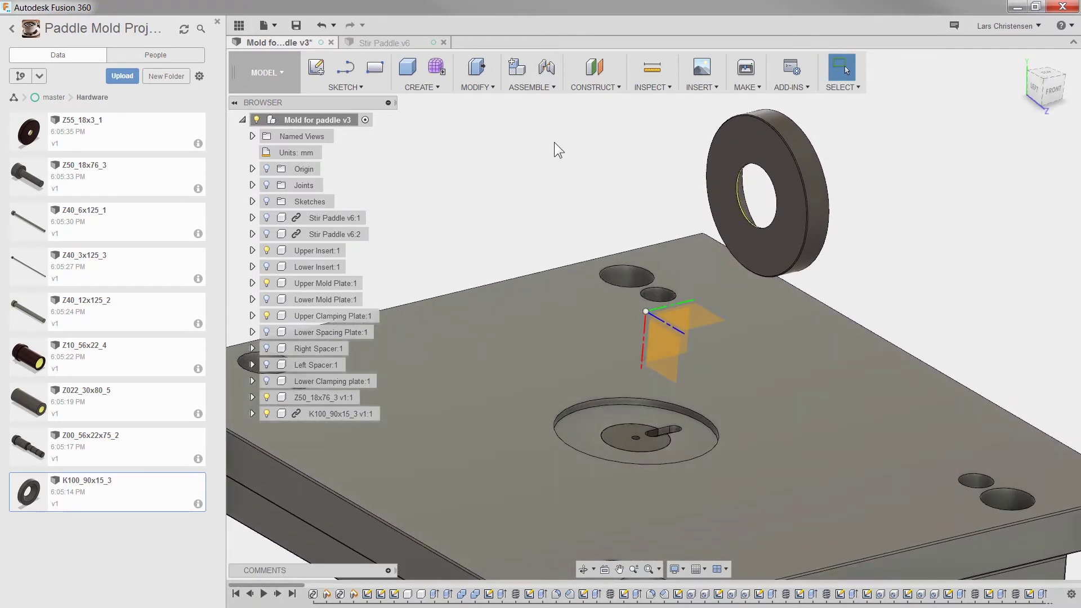
Rigidly joint the K100_90x15_3 ring to the circular recess floor in the Upper Clamping Plate, flipping it to face upward
key("j")
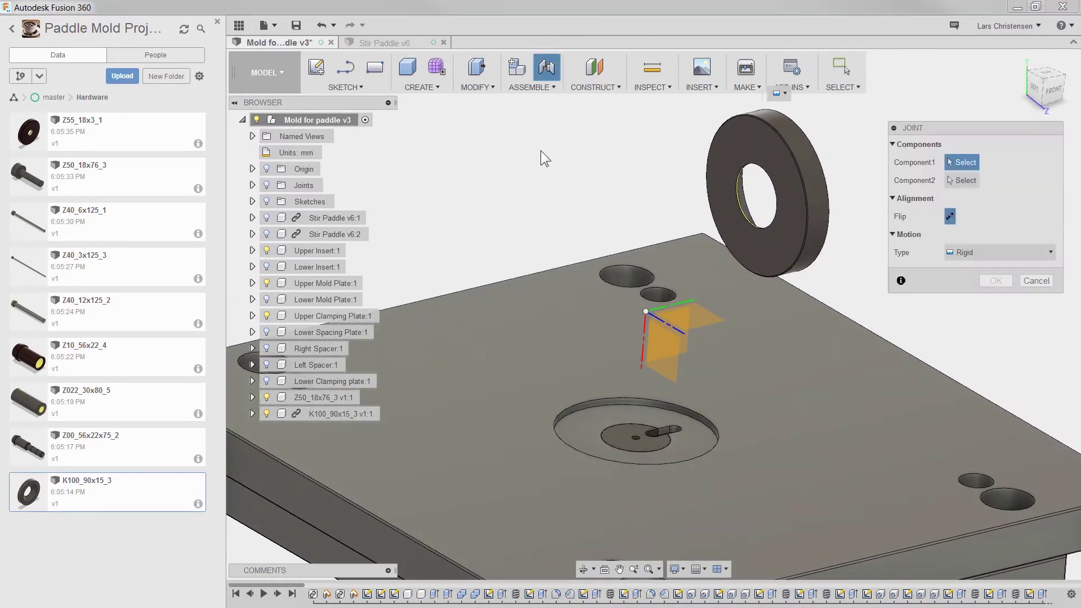
left_click(744, 143)
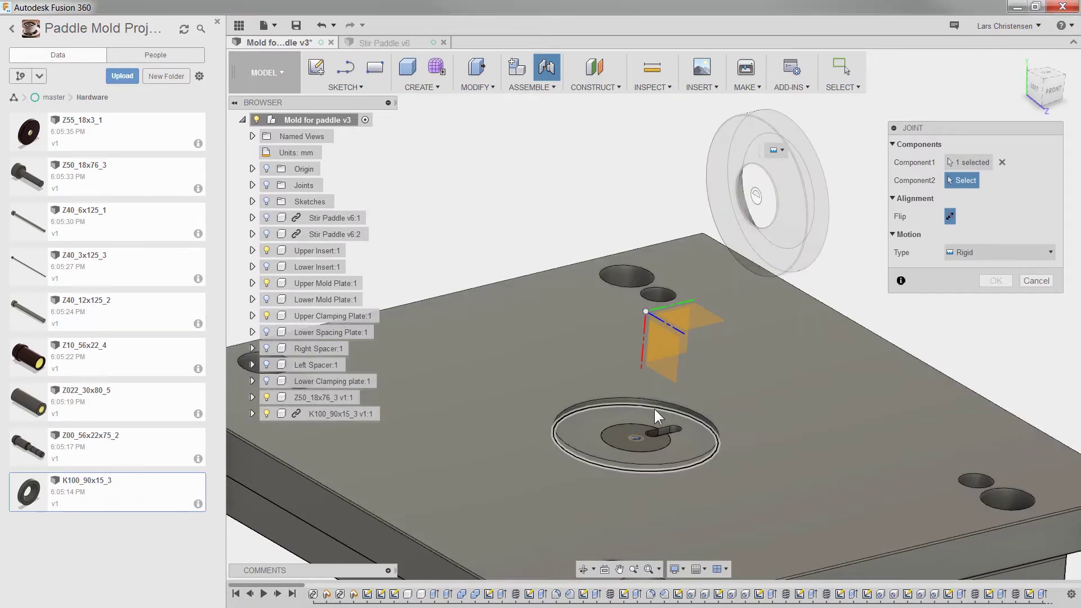
left_click(655, 410)
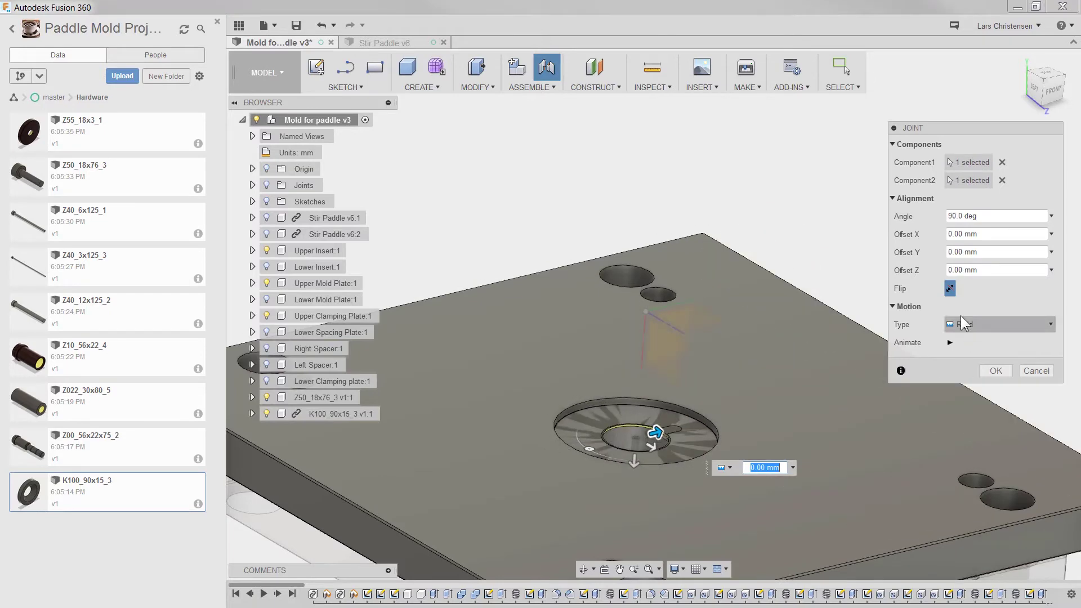
left_click(950, 288)
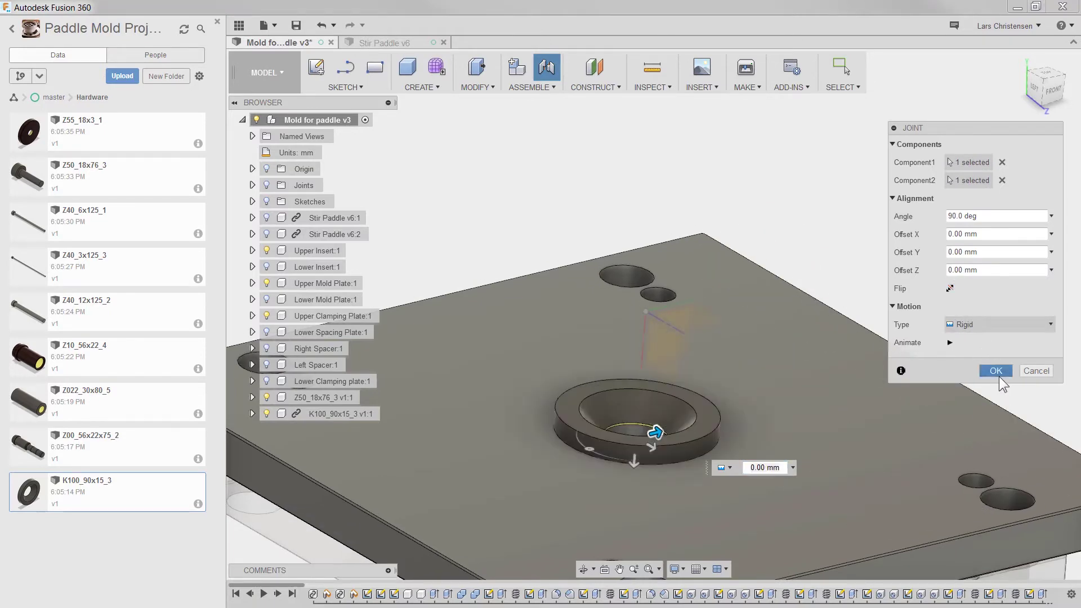
left_click(998, 374)
Hide the Origin of the Z50_18x76_3 component
scroll(590, 466, "down", 4)
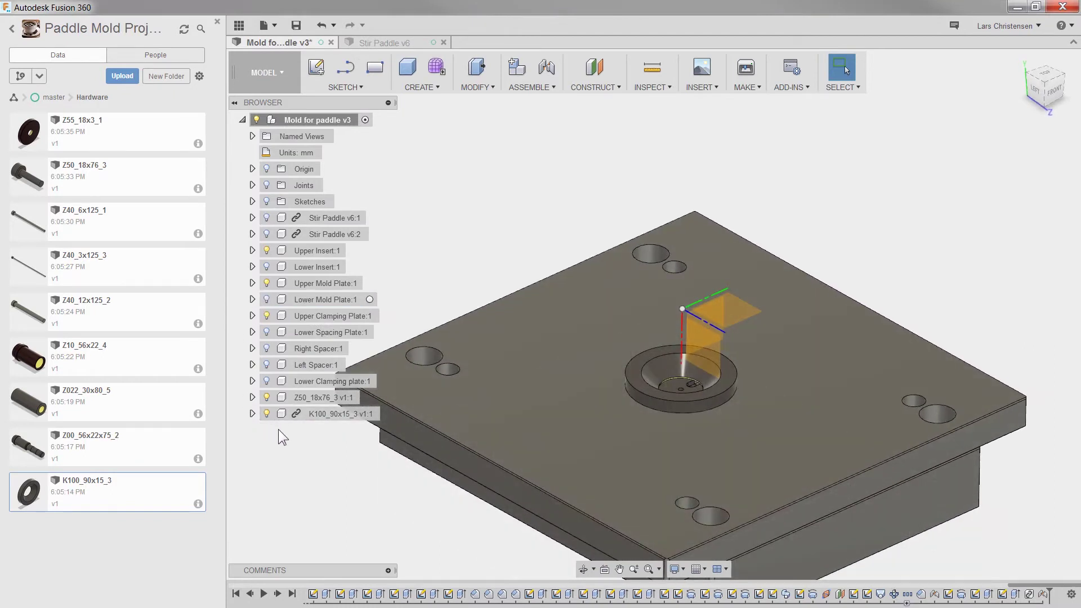
left_click(252, 398)
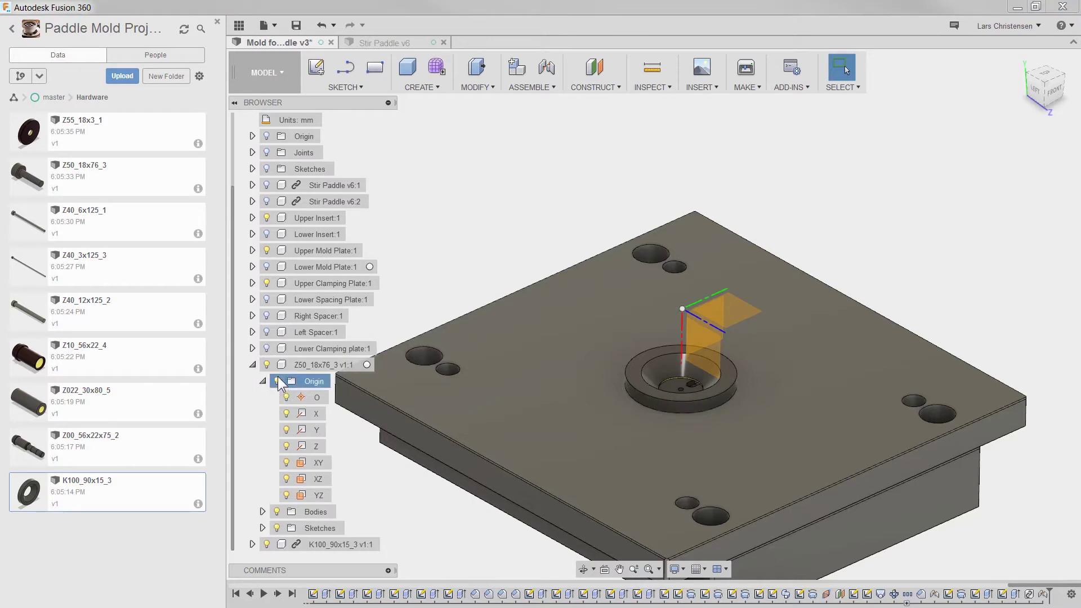
left_click(254, 364)
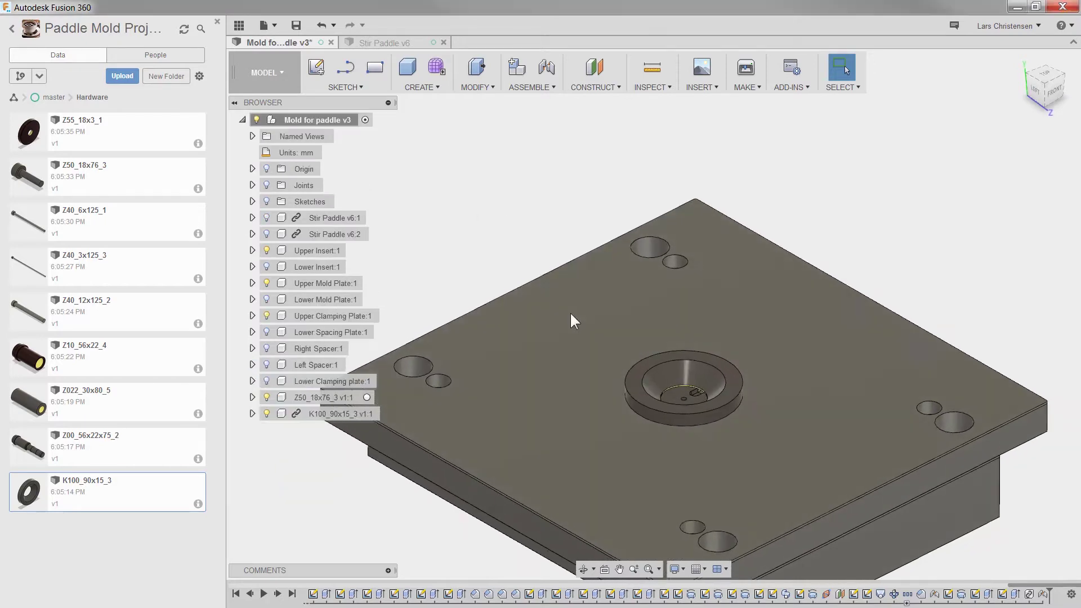
Check the mold's underside for the corner holes and hide the Upper Clamping Plate to expose the Upper Mold Plate
middle_click_drag(562, 495, 498, 556, "shift")
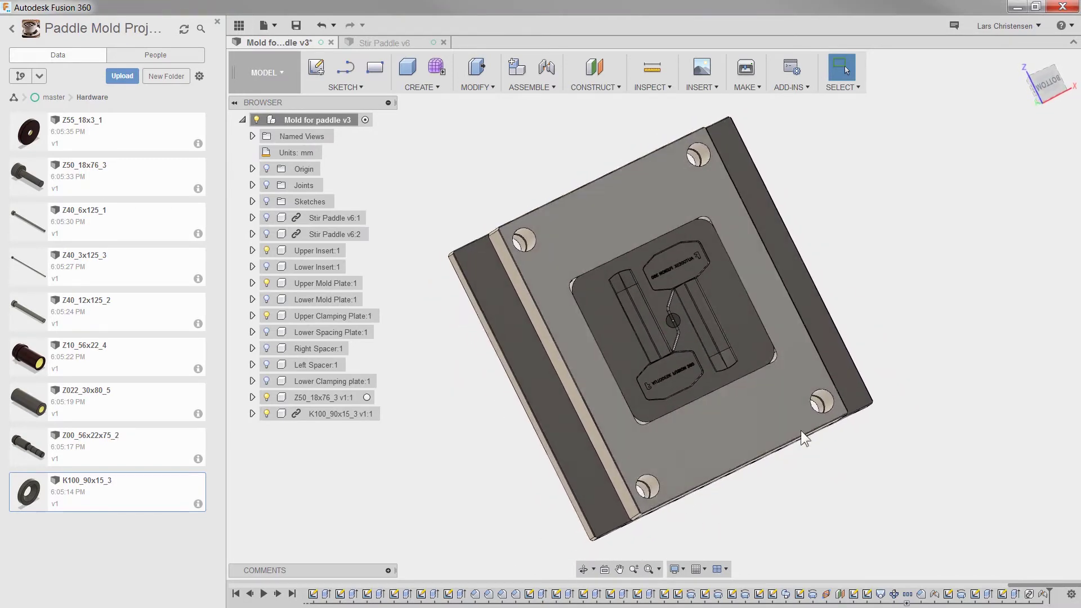
middle_click_drag(801, 430, 837, 358, "shift")
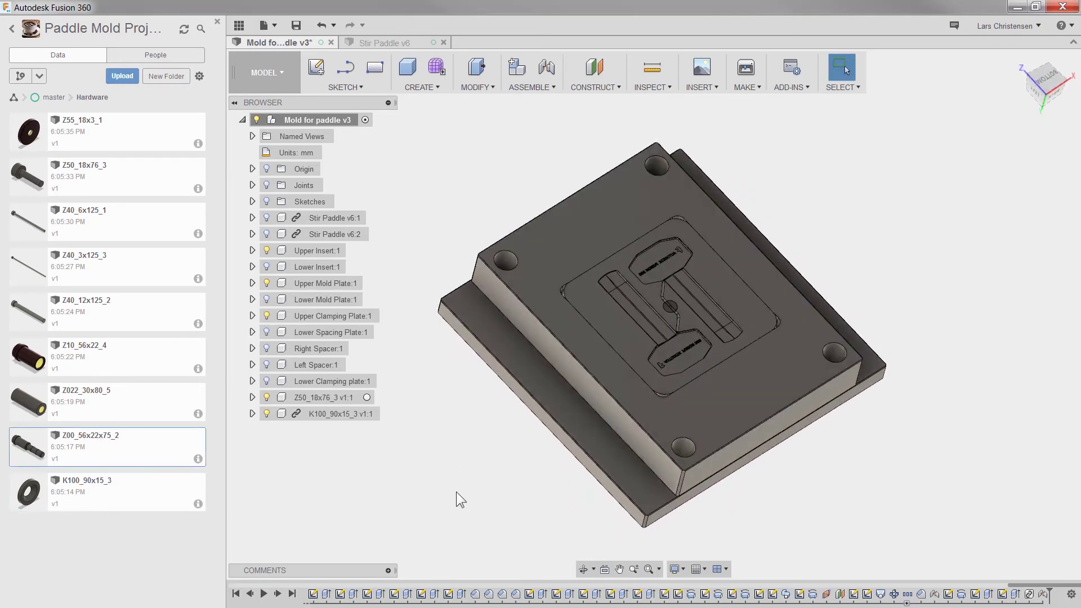
key("F6")
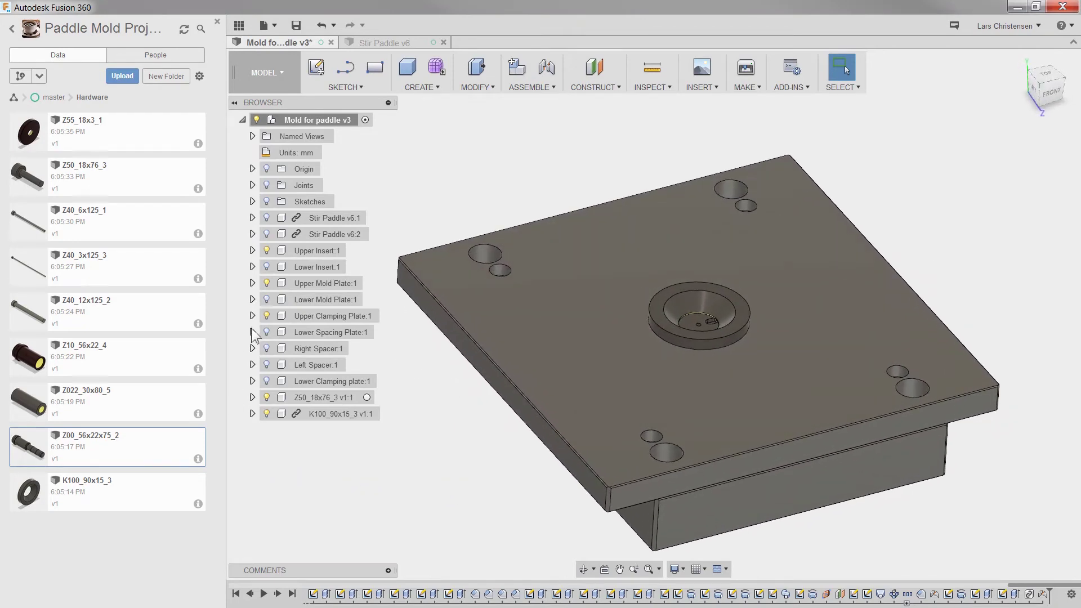
left_click(266, 316)
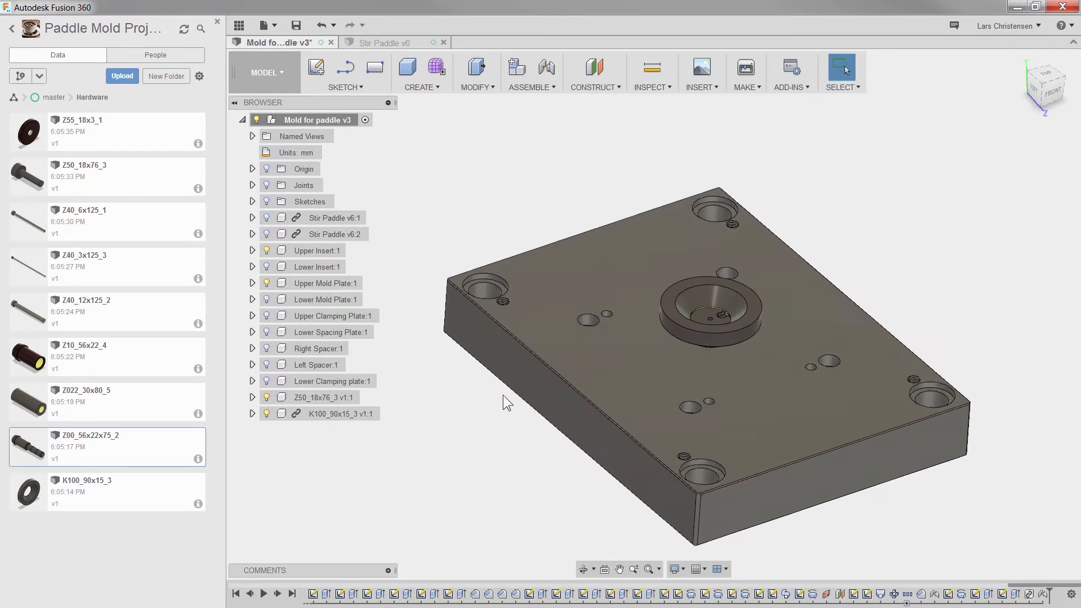
middle_click_drag(502, 395, 502, 395, "shift")
key("F5")
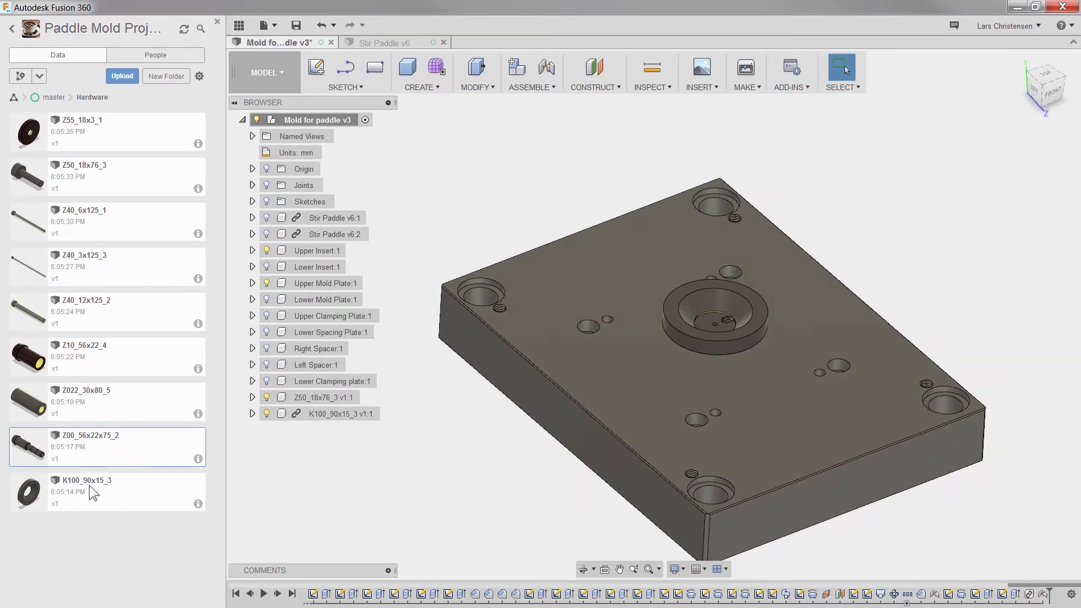
Insert Z00_56x22x75_2 from the Hardware folder, move it about 156.1 mm up along Y, and hide the project data
right_click(112, 447)
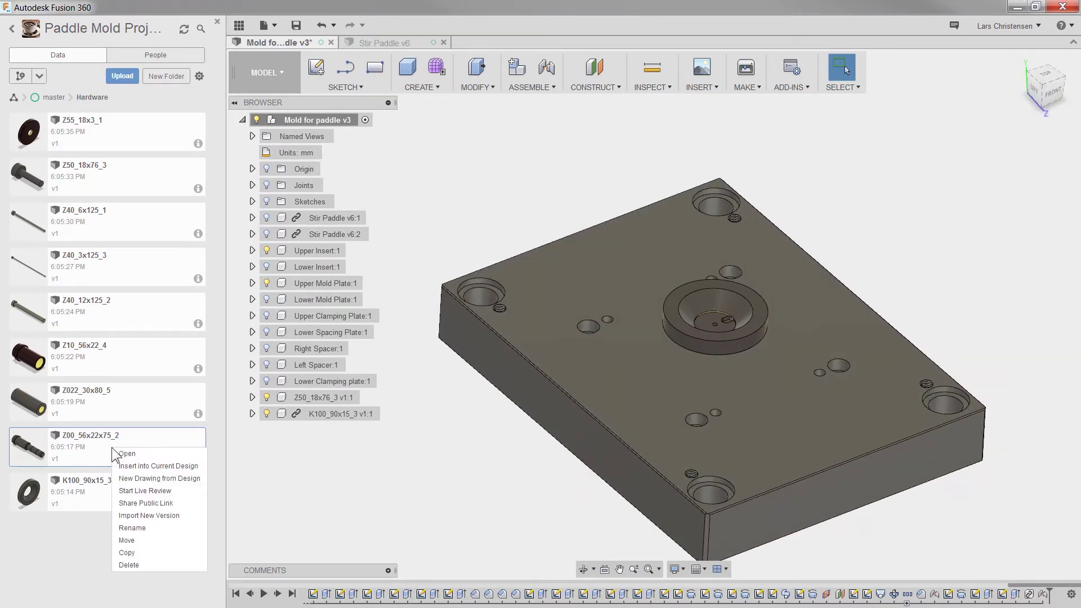
left_click(134, 466)
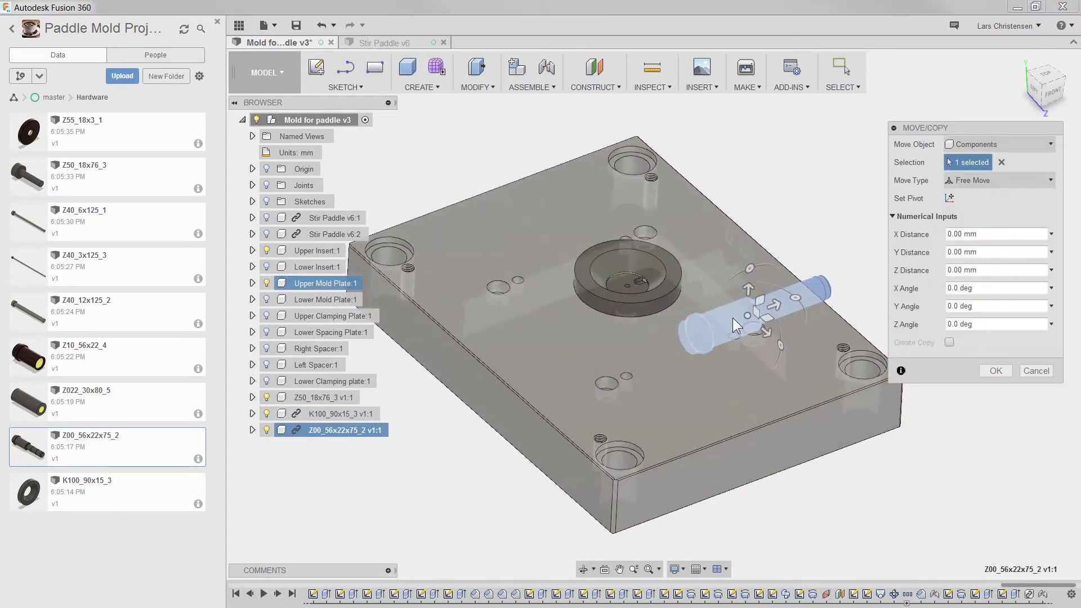
left_click_drag(749, 290, 756, 140)
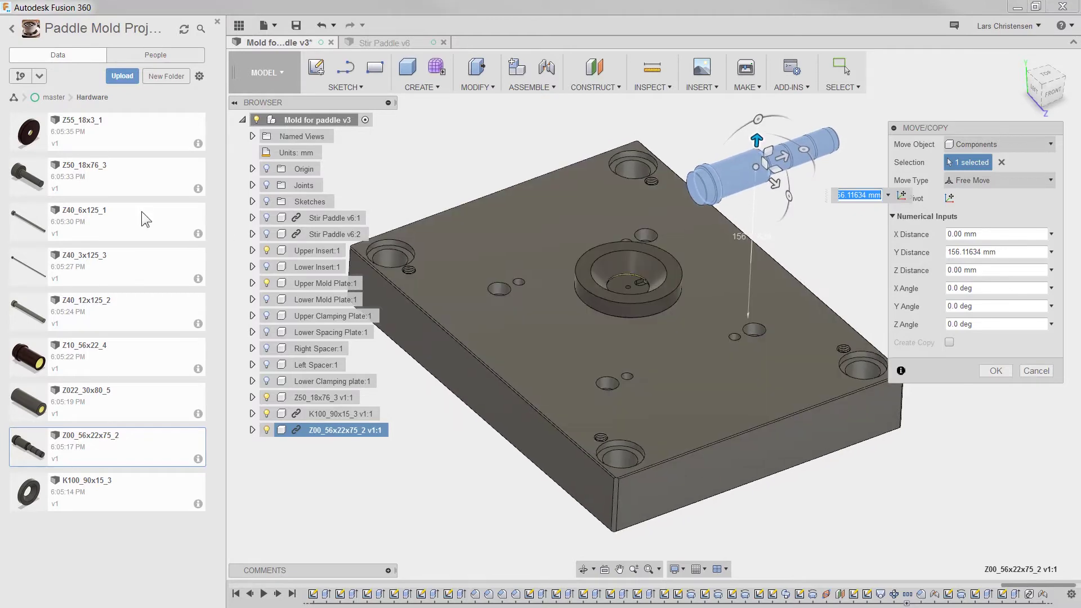
left_click(238, 25)
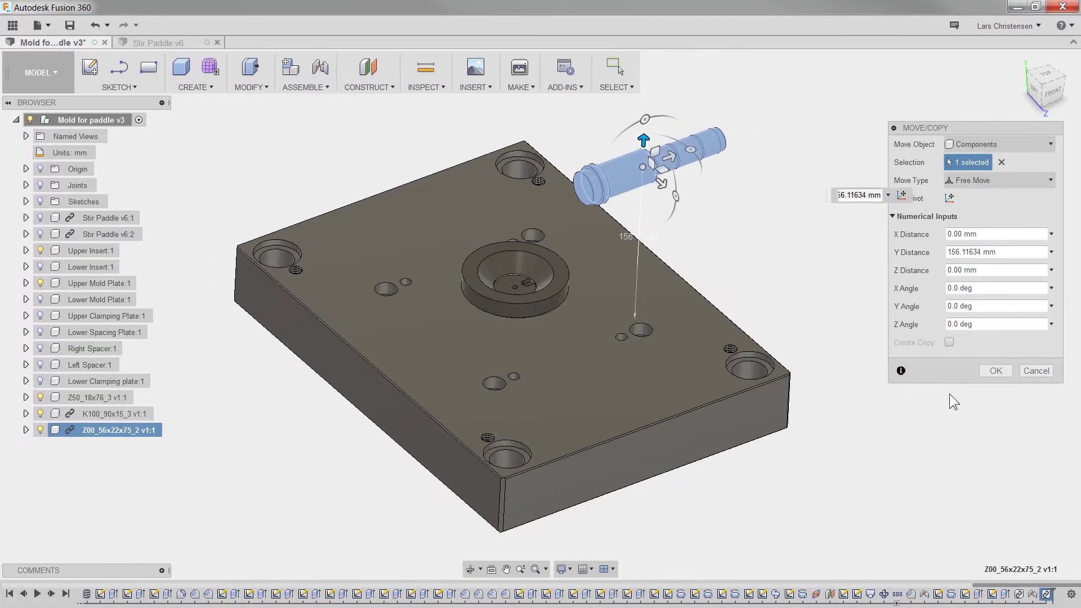
left_click(995, 370)
Rigidly joint the Z00_56x22x75_2 pin's collar underside into the Upper Mold Plate's back-left corner counterbore, flipped so the shaft points down
middle_click_drag(840, 297, 659, 378, "shift")
scroll(494, 209, "up", 10)
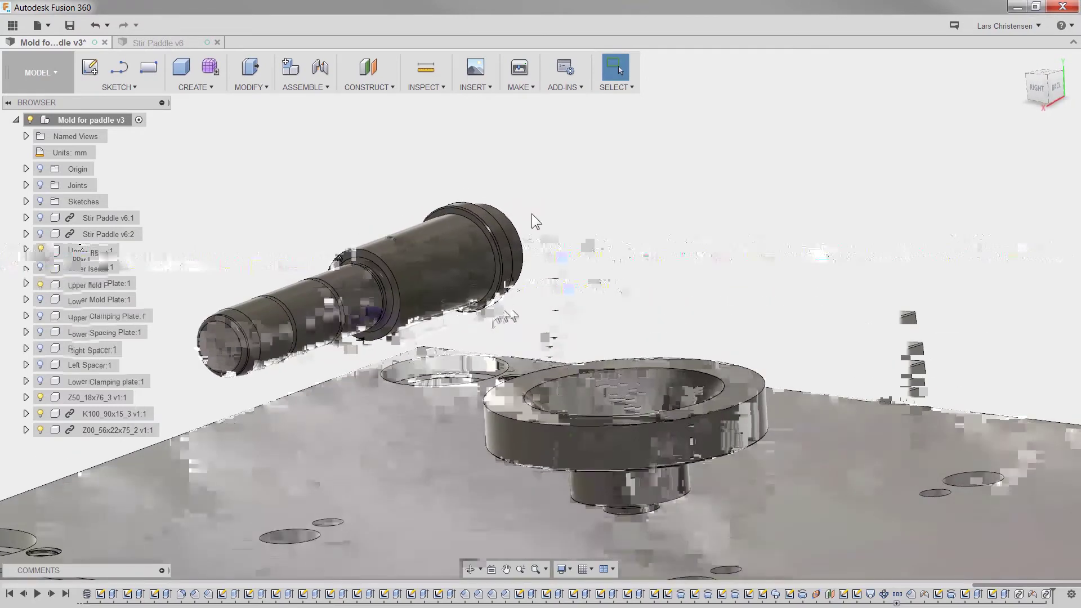
key("j")
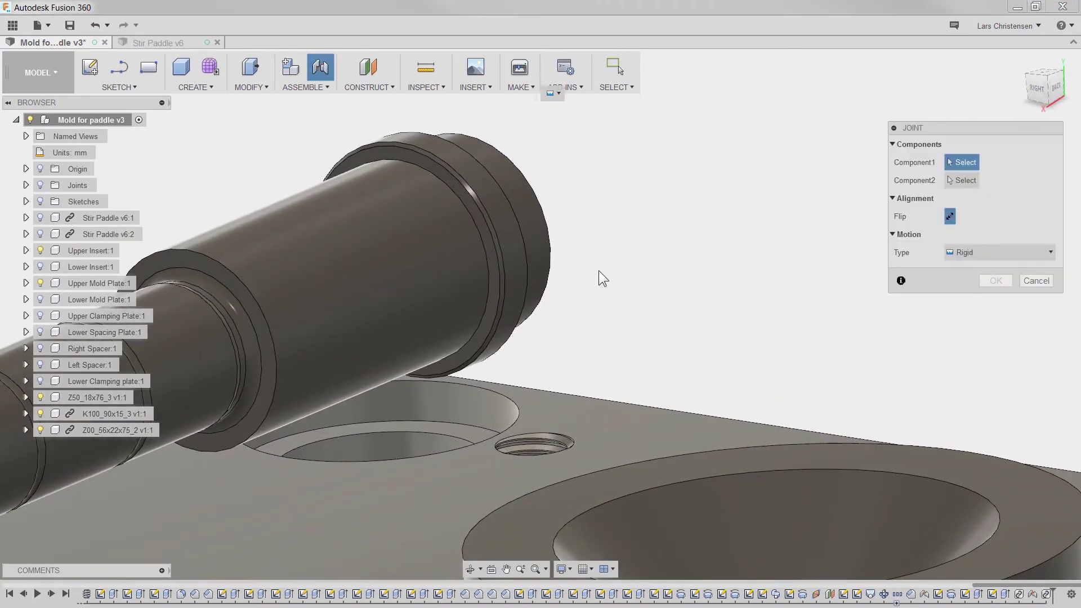
left_click(496, 281)
scroll(599, 267, "down", 4)
scroll(599, 265, "down", 8)
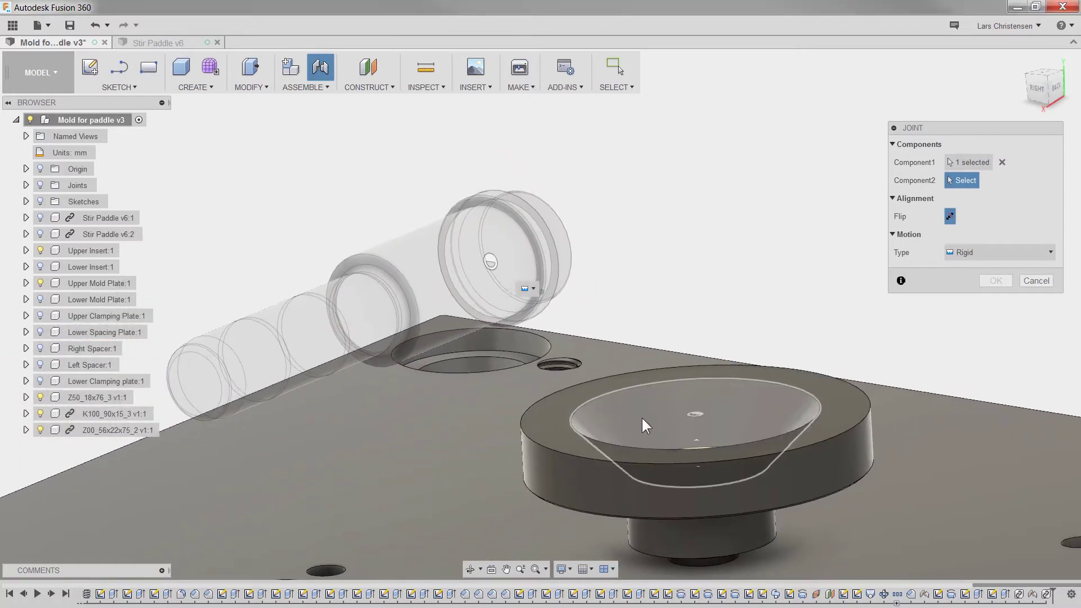
scroll(1008, 411, "up", 5)
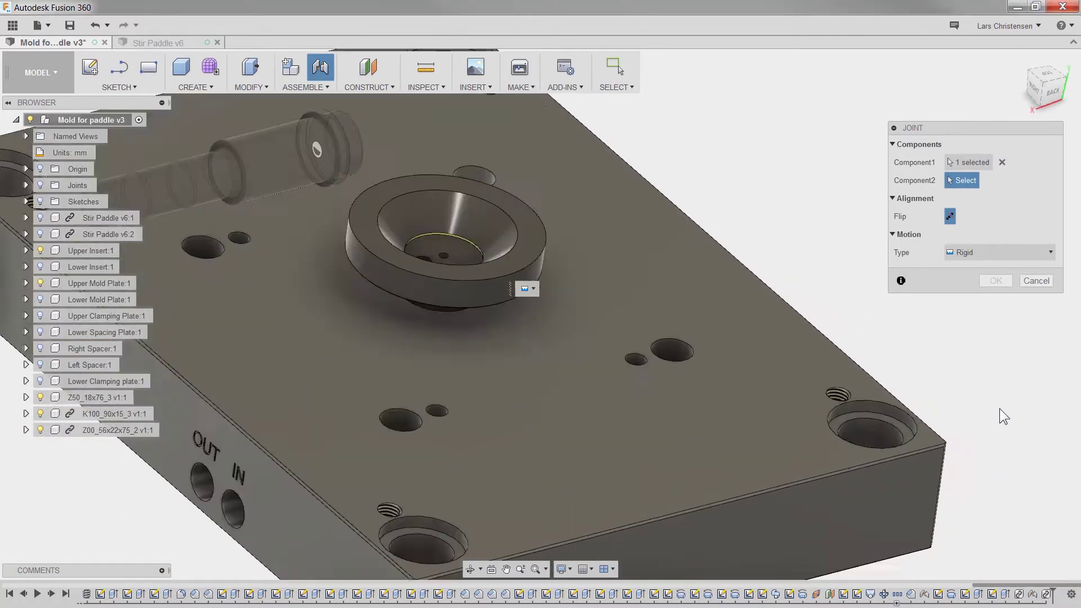
left_click(844, 420)
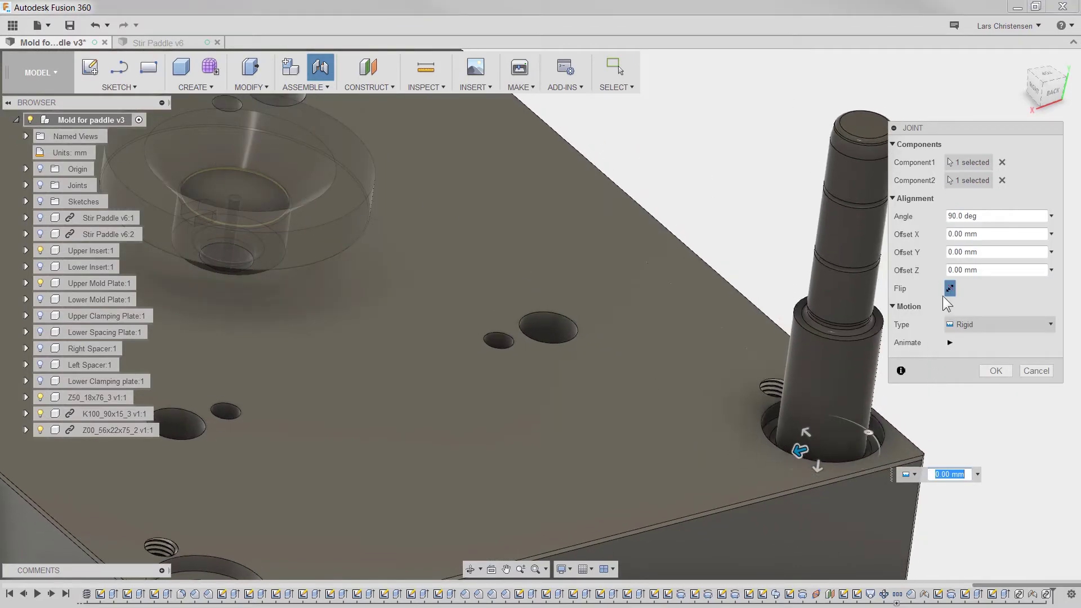
left_click(950, 288)
left_click(986, 375)
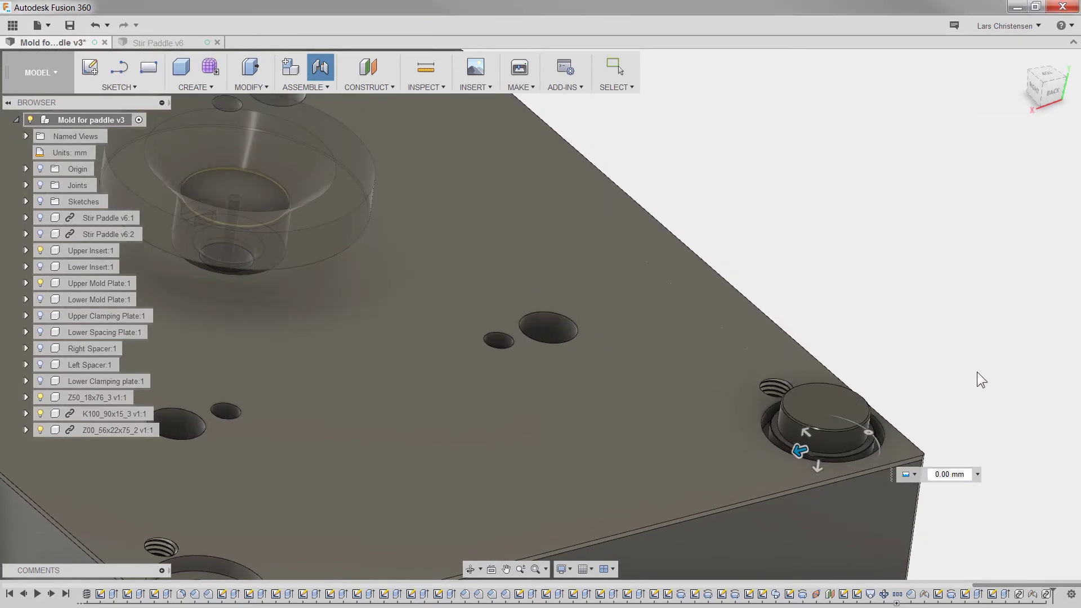
Duplicate the Z00_56x22x75_2 pin as a second instance and move it about 339.9 mm along Y, clear of the plate
scroll(951, 376, "down", 6)
middle_click_drag(833, 439, 695, 429, "shift")
scroll(440, 403, "up", 5)
scroll(439, 403, "up", 2)
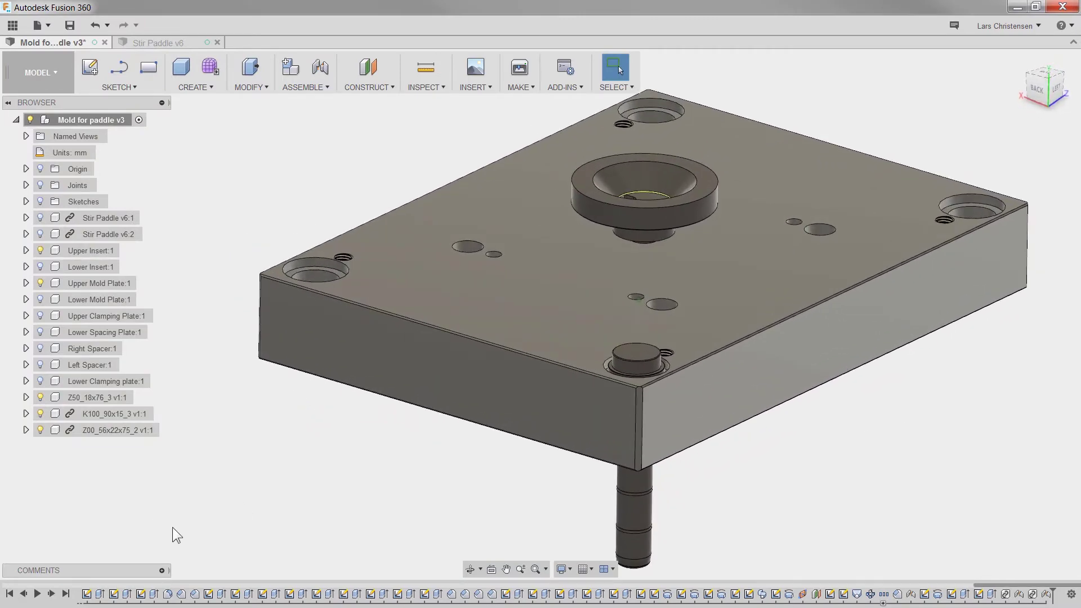
left_click(96, 432)
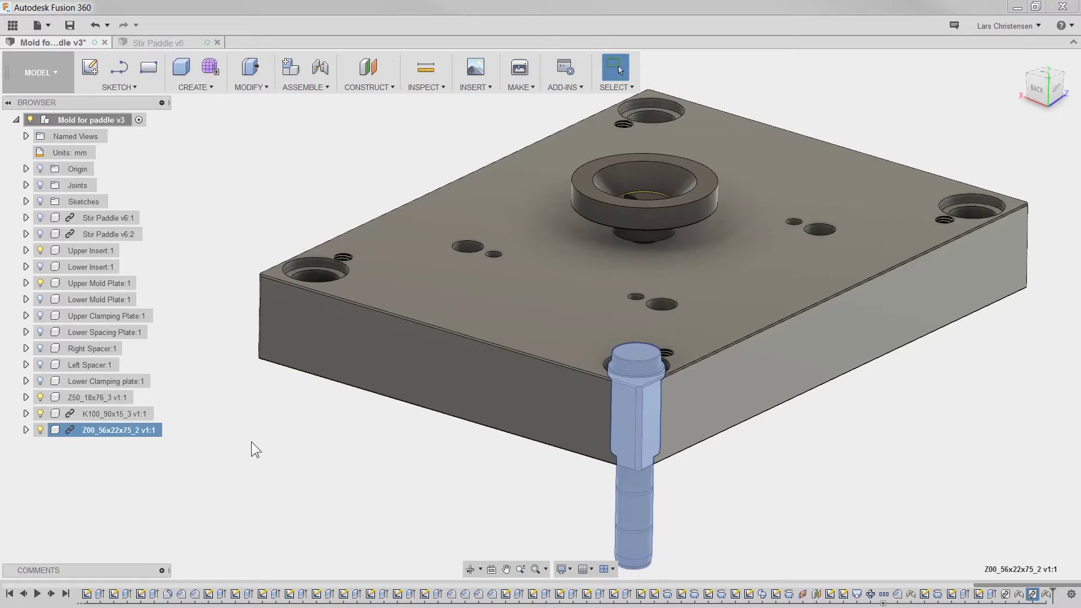
key("ctrl+c")
key("ctrl+v")
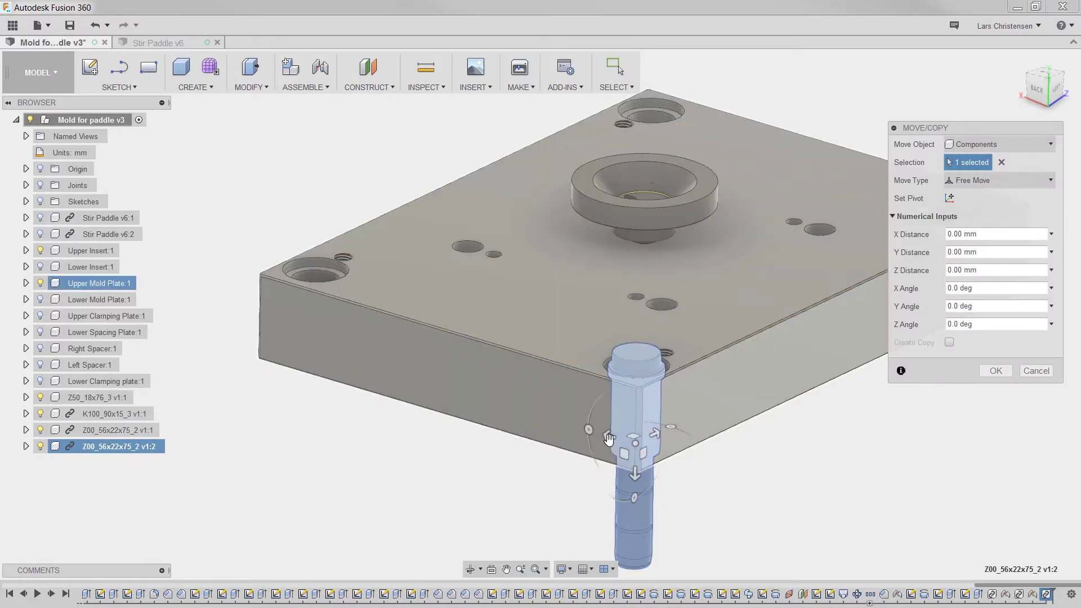
left_click_drag(578, 437, 140, 304)
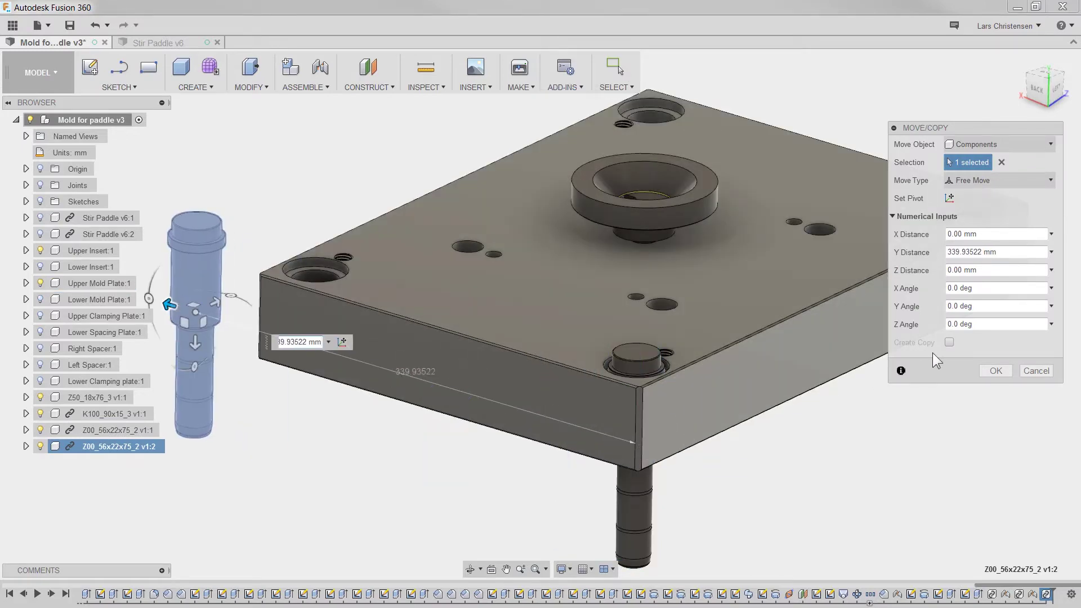
left_click(993, 370)
Rigidly joint the second Z00_56x22x75_2 pin's collar underside into the Upper Mold Plate's back-right corner counterbore, beside the IN hole
middle_click_drag(339, 455, 683, 117, "shift")
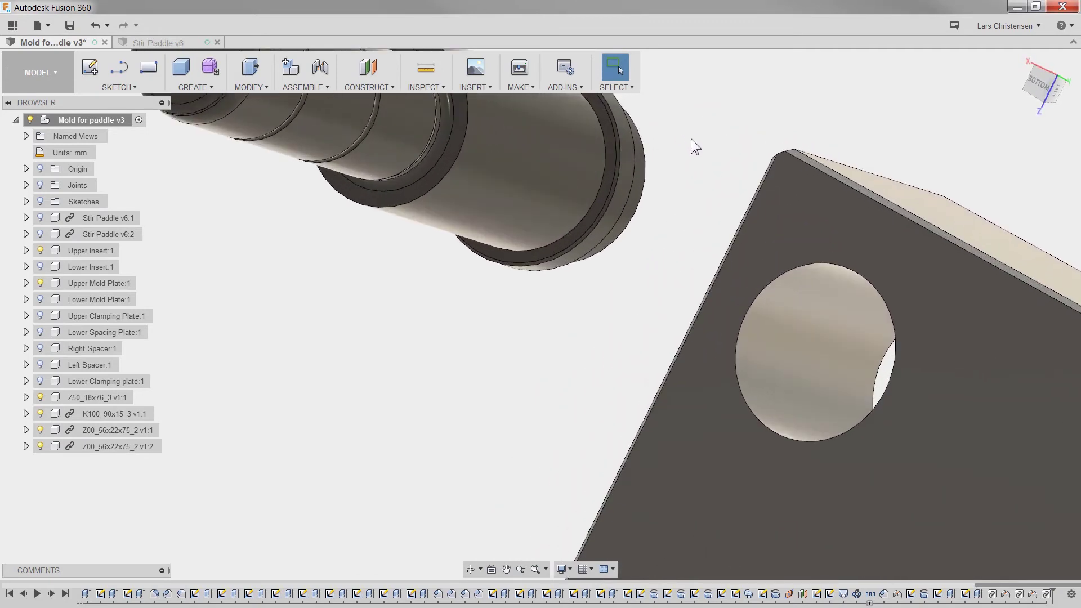
left_click(600, 198)
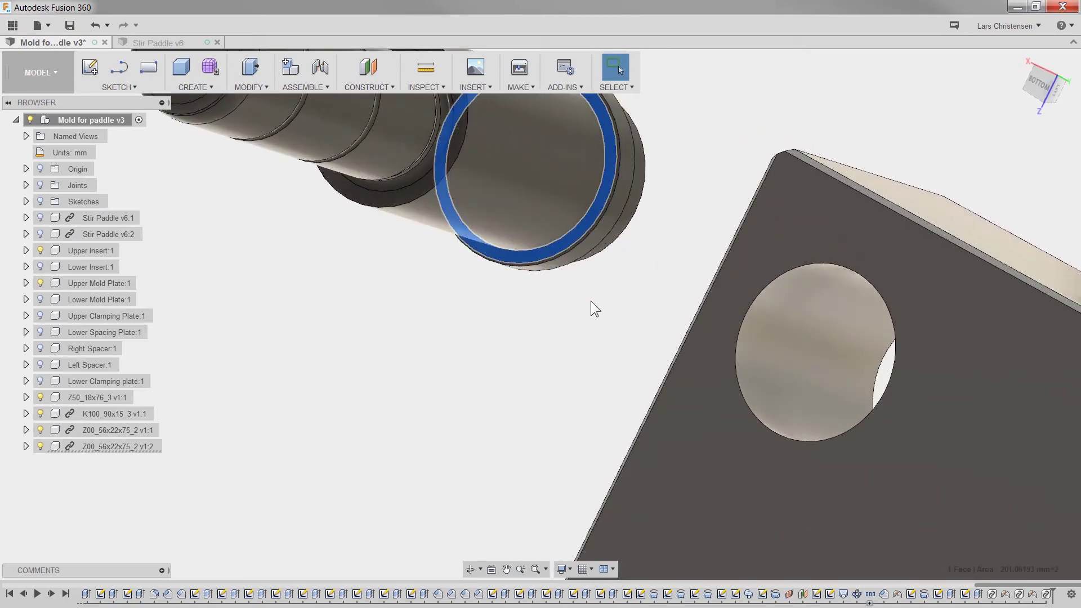
scroll(563, 321, "down", 3)
left_click(522, 353)
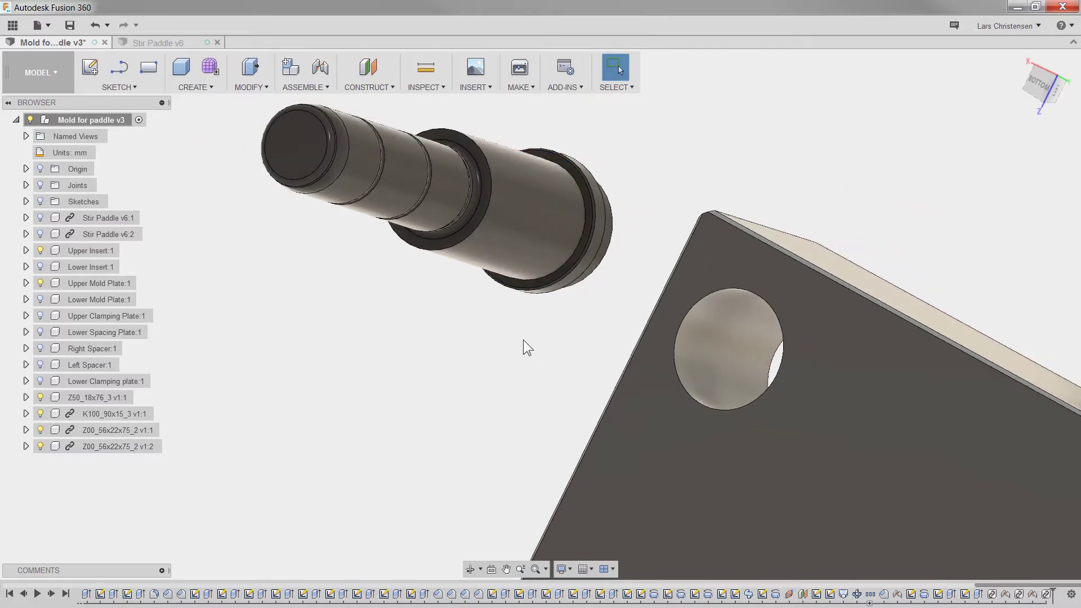
key("j")
scroll(580, 242, "up", 2)
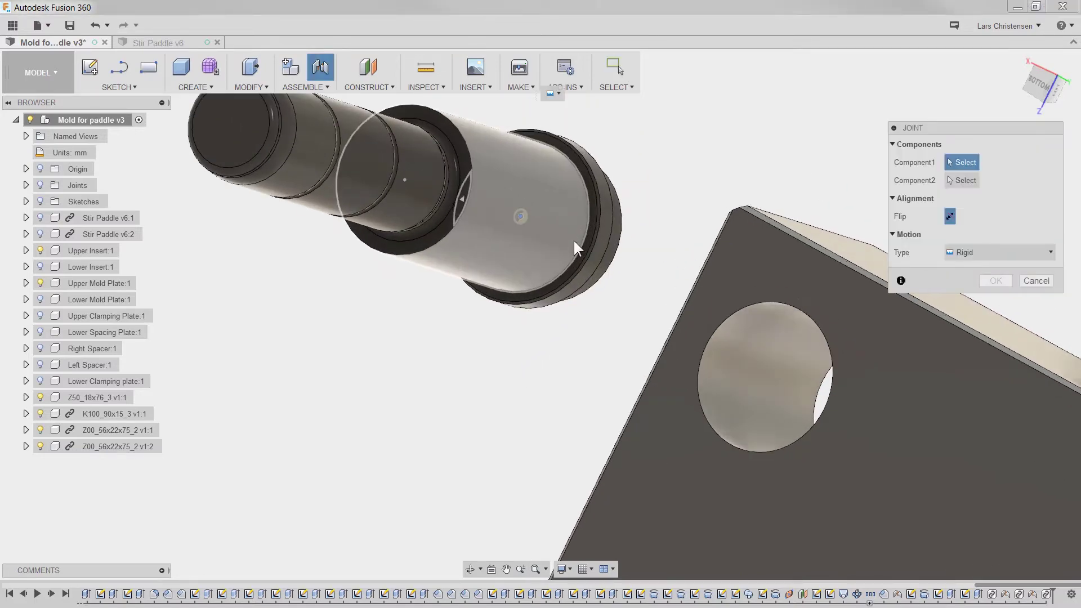
scroll(577, 247, "up", 3)
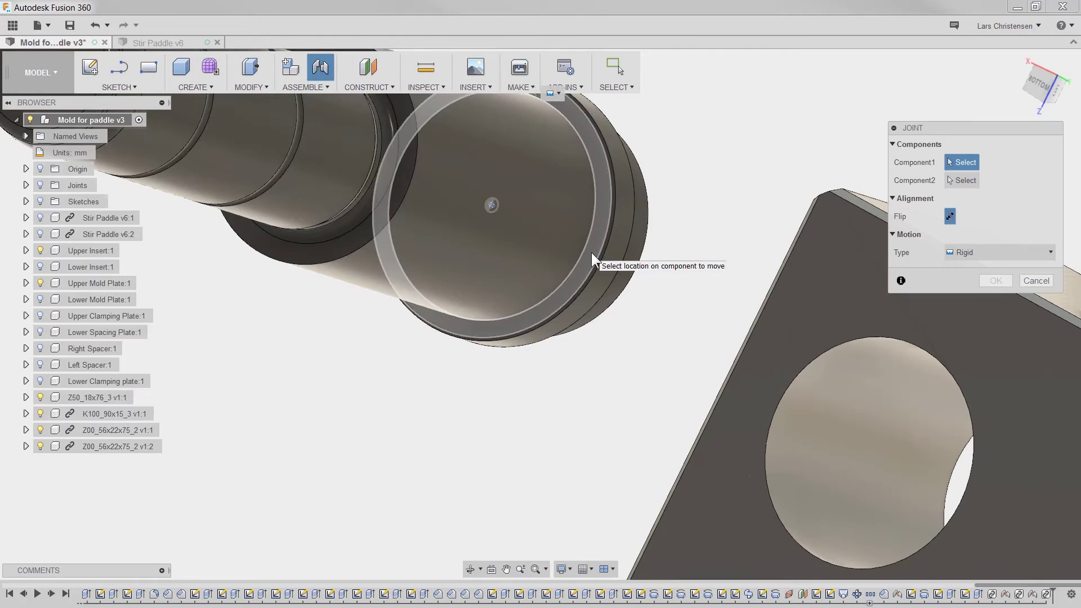
left_click(591, 252)
scroll(581, 346, "down", 3)
middle_click_drag(580, 356, 718, 363, "shift")
left_click(731, 285)
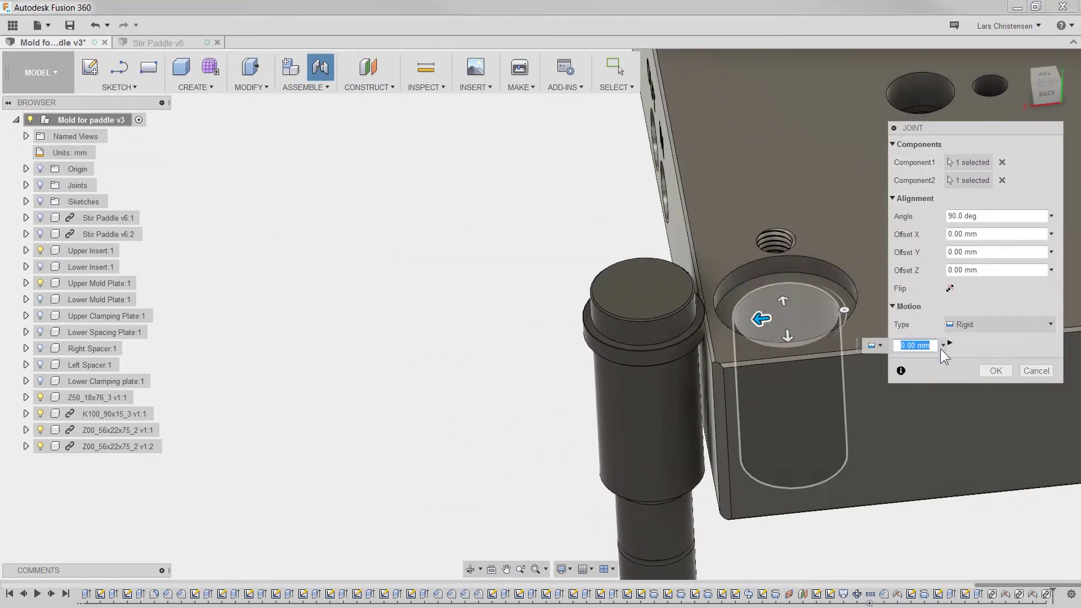
left_click(993, 370)
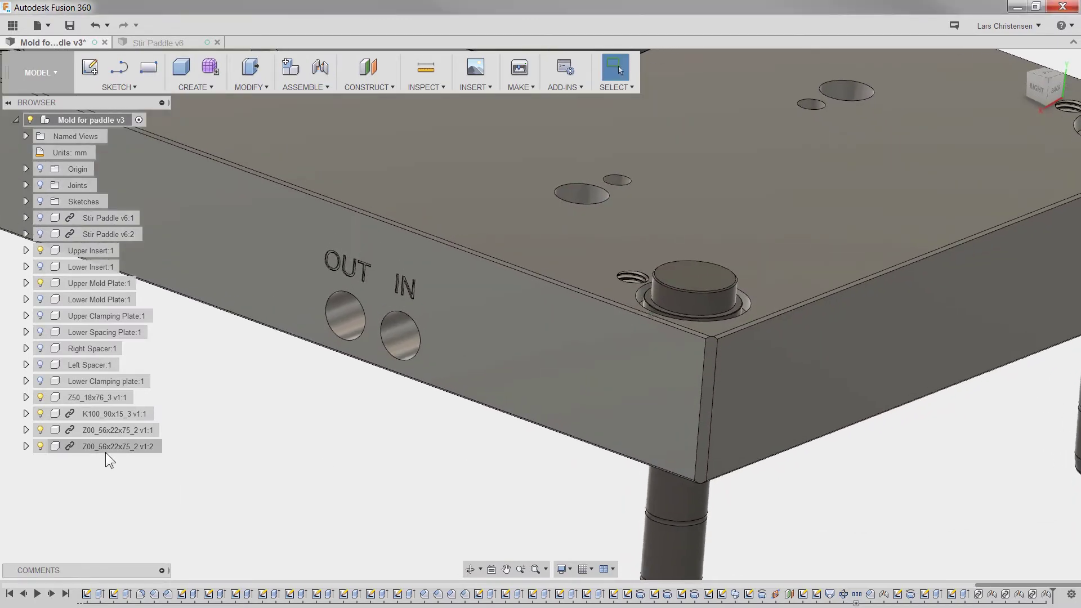
Duplicate the Z00_56x22x75_2 pin for the two empty corners and rigidly joint the copies into the Upper Mold Plate's remaining counterbores
left_click(107, 447)
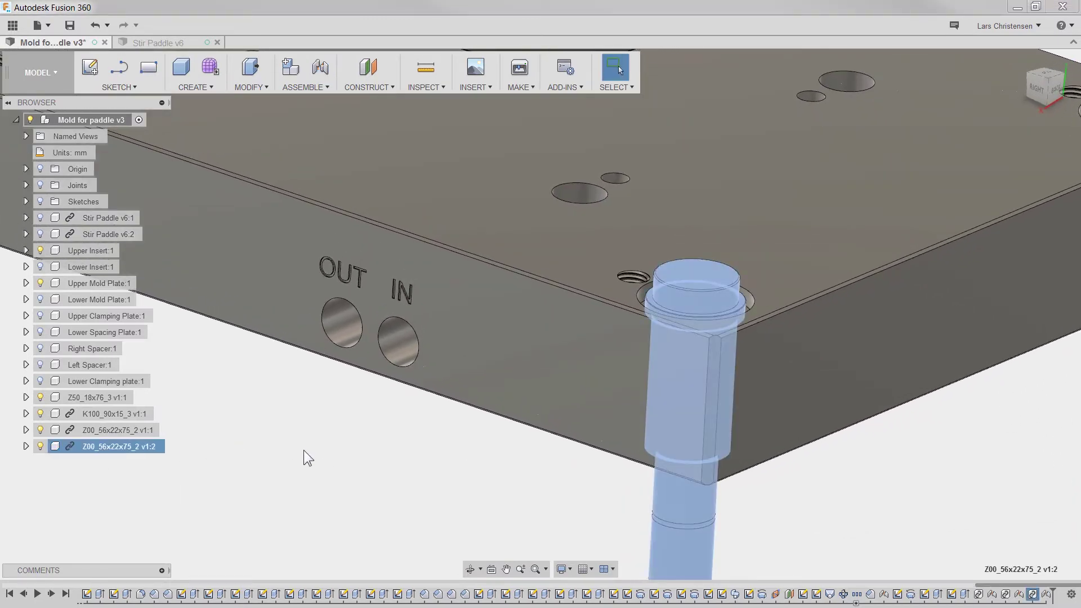
key("ctrl+c")
key("ctrl+v")
scroll(822, 481, "down", 3)
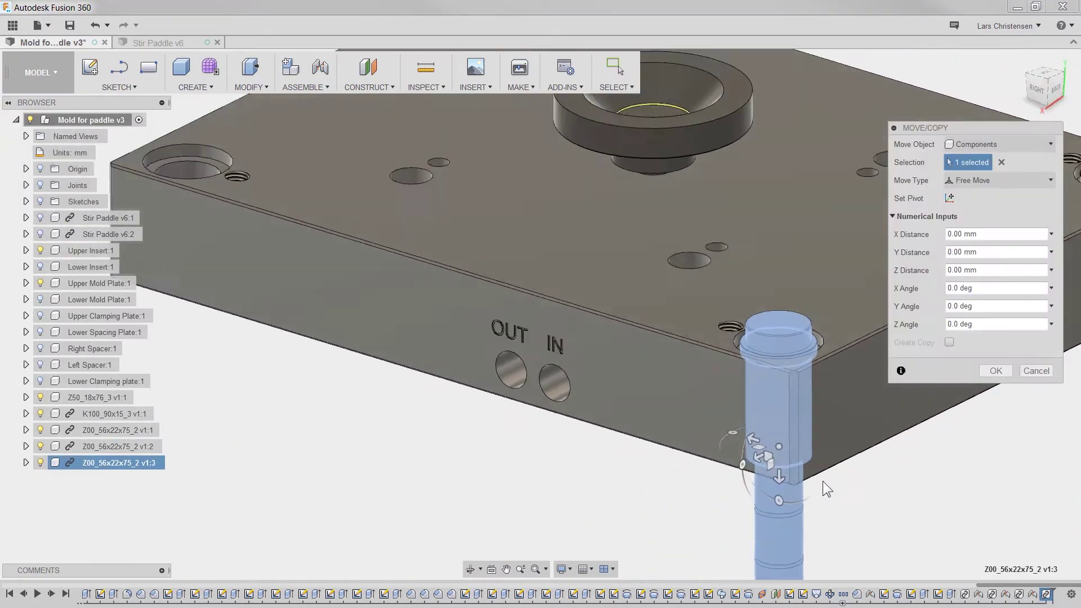
left_click_drag(800, 458, 151, 231)
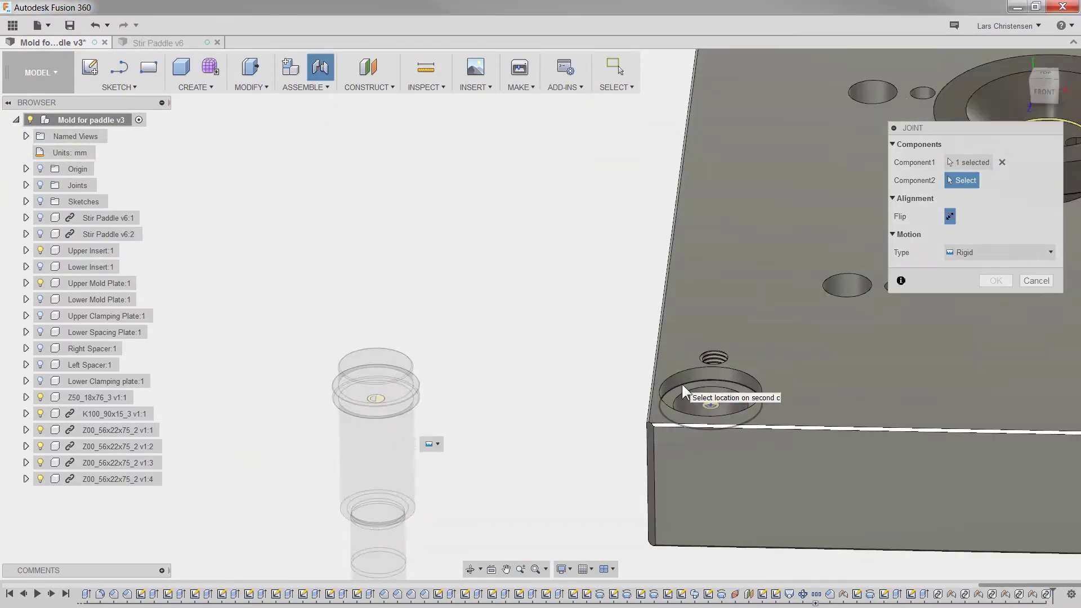
left_click(681, 384)
left_click(990, 368)
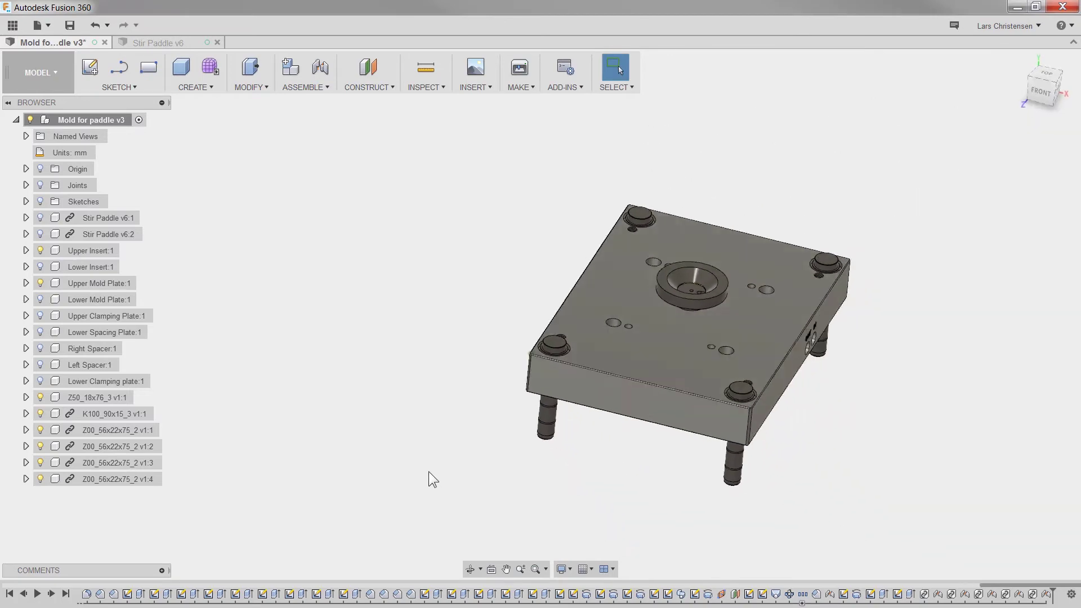
Show the Upper Clamping Plate and examine the upper mold half with its four pins from above and below
left_click(40, 316)
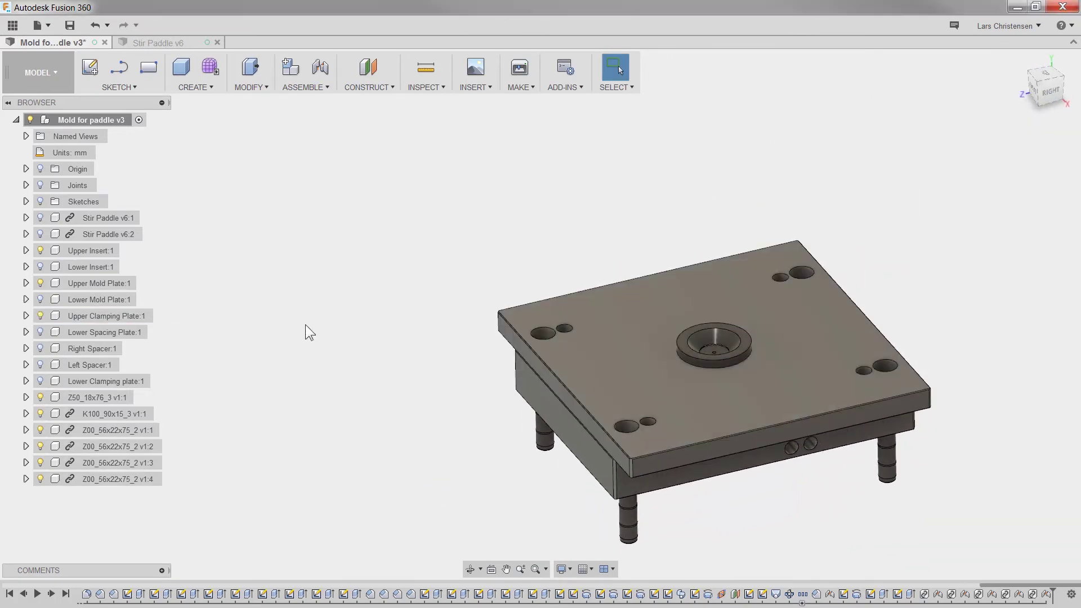
middle_click_drag(305, 324, 659, 483, "shift")
middle_click_drag(847, 449, 474, 166, "shift")
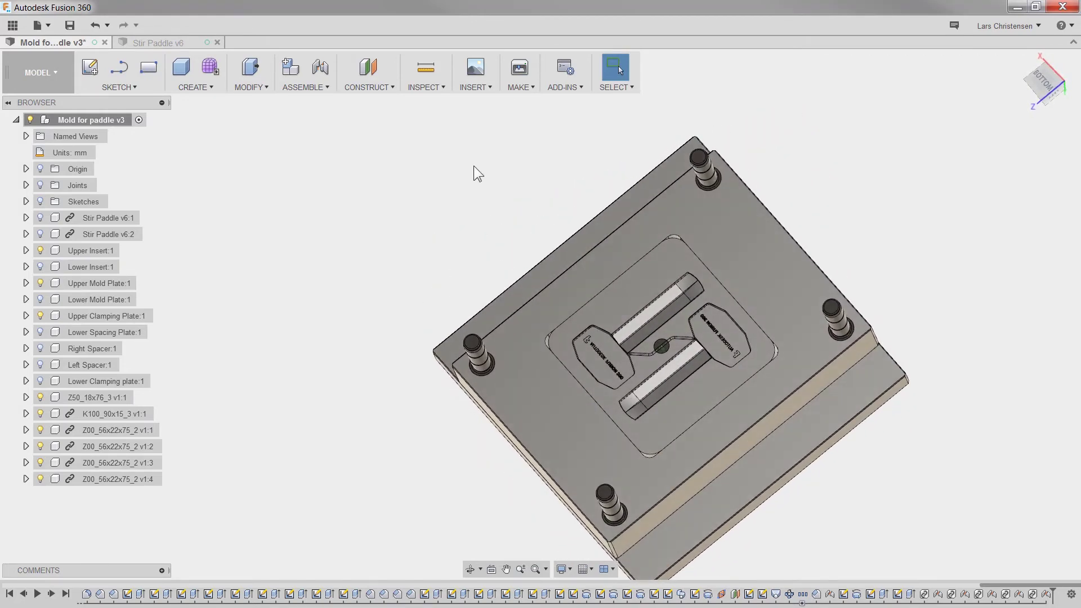
left_click(480, 88)
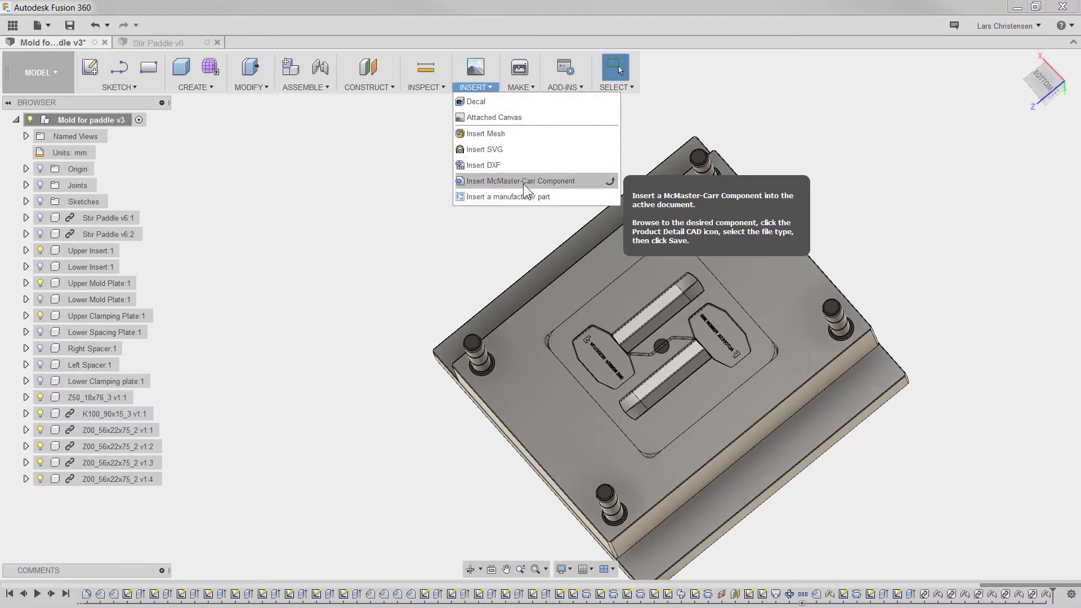
left_click(333, 285)
middle_click_drag(333, 285, 339, 303, "shift")
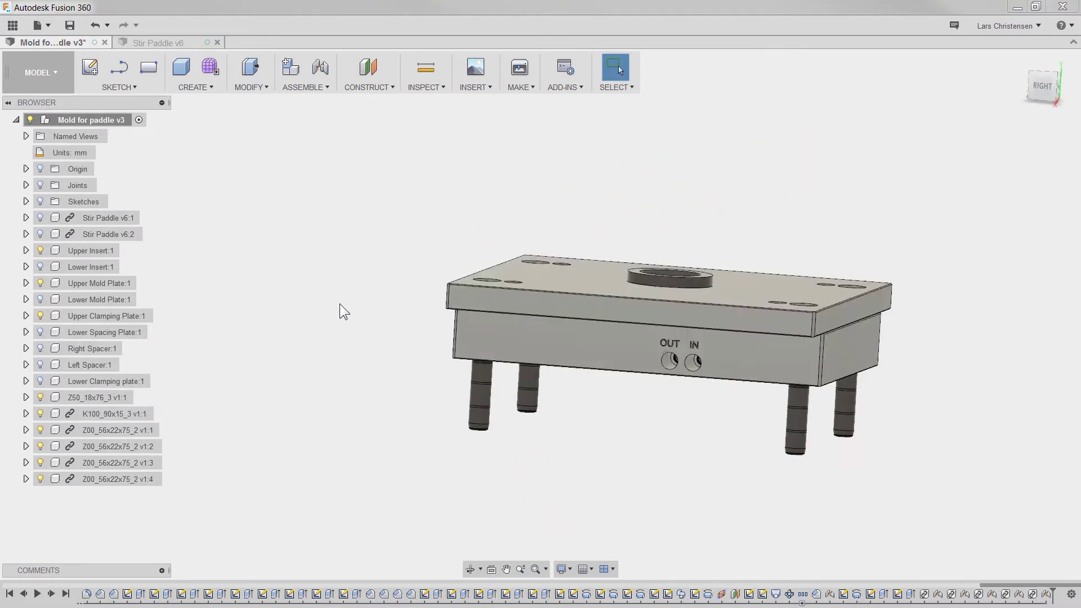
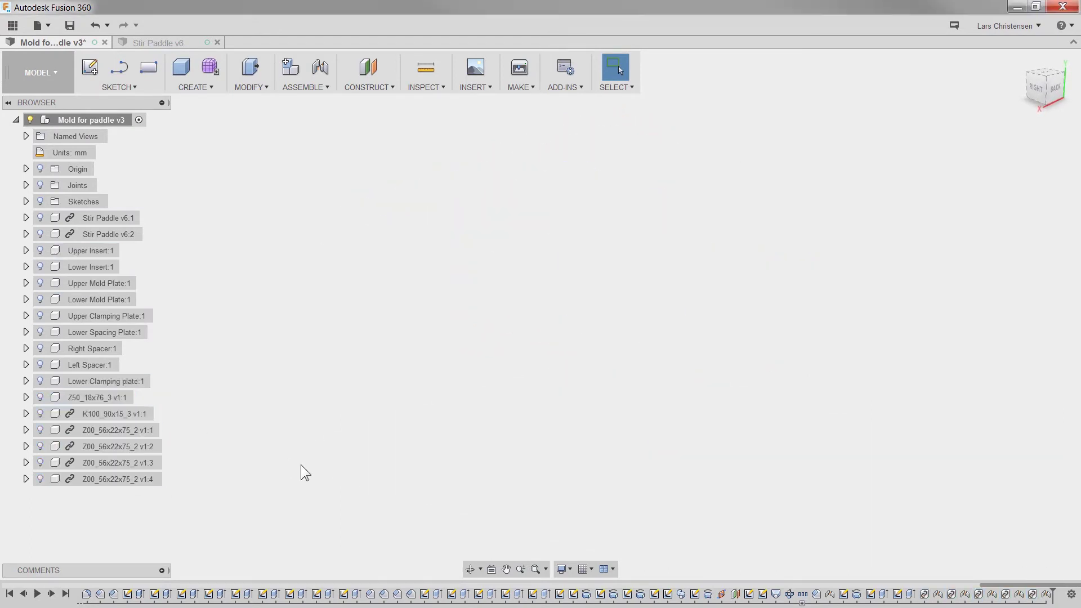
Show the Lower Insert, Lower Mold Plate, Lower Spacing Plate, Right Spacer, Left Spacer and Lower Clamping plate
left_click(40, 267)
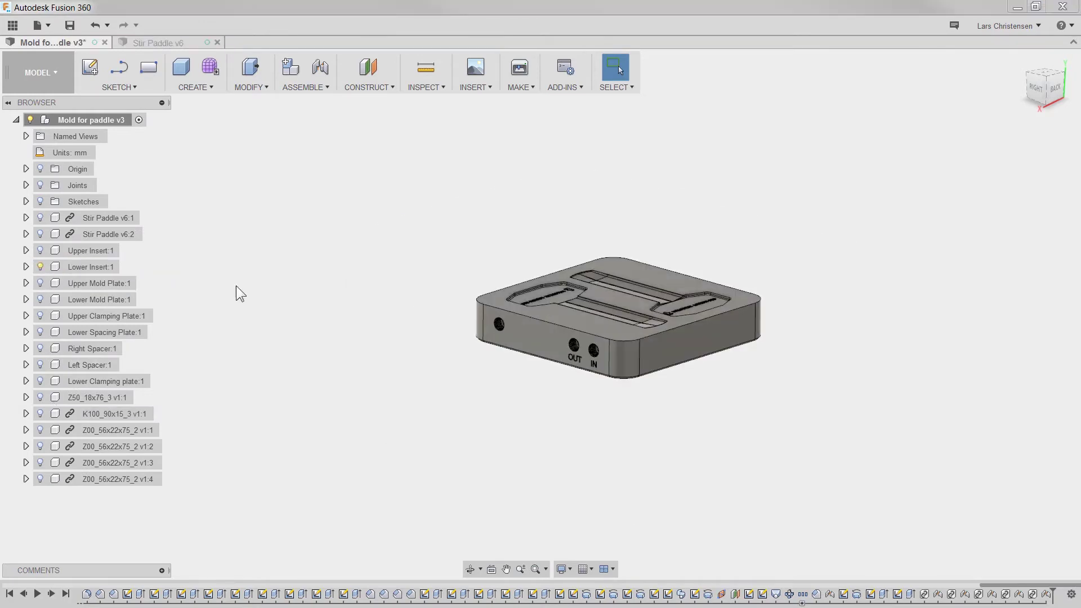
left_click(40, 299)
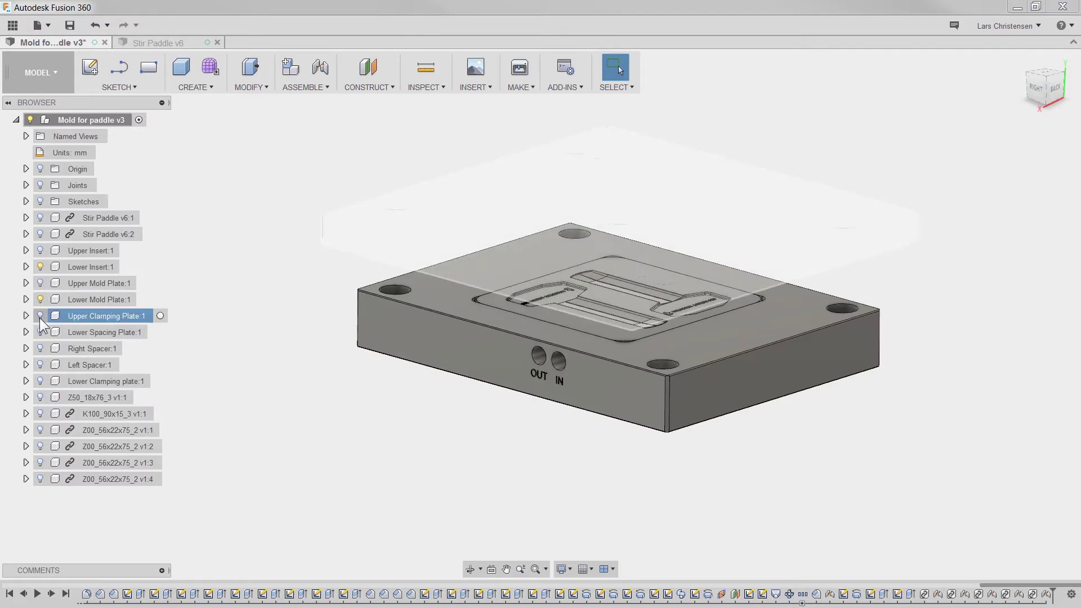
left_click(40, 332)
left_click(40, 349)
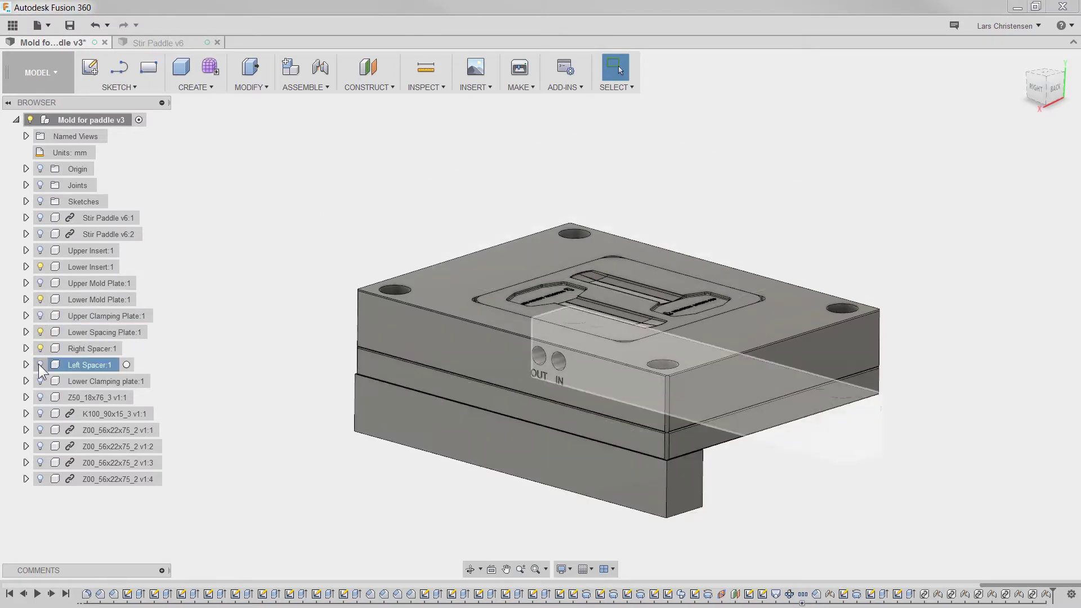
left_click(40, 364)
left_click(40, 382)
middle_click_drag(278, 340, 245, 343, "shift")
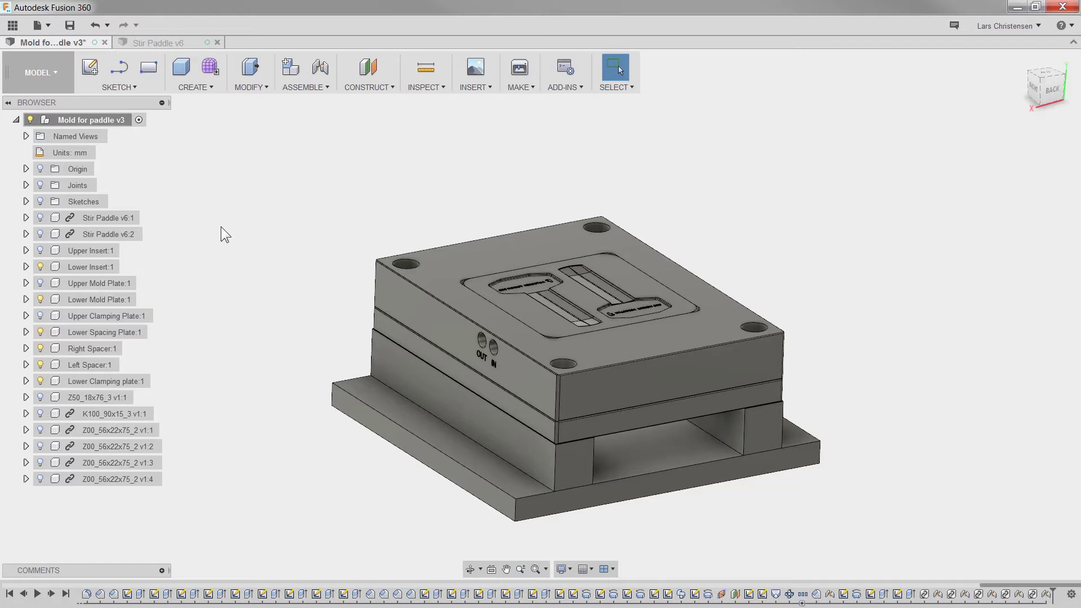
Hide the Sprue Front Layout sketch and show the Front Mold/Clamp Layout sketch
left_click(26, 201)
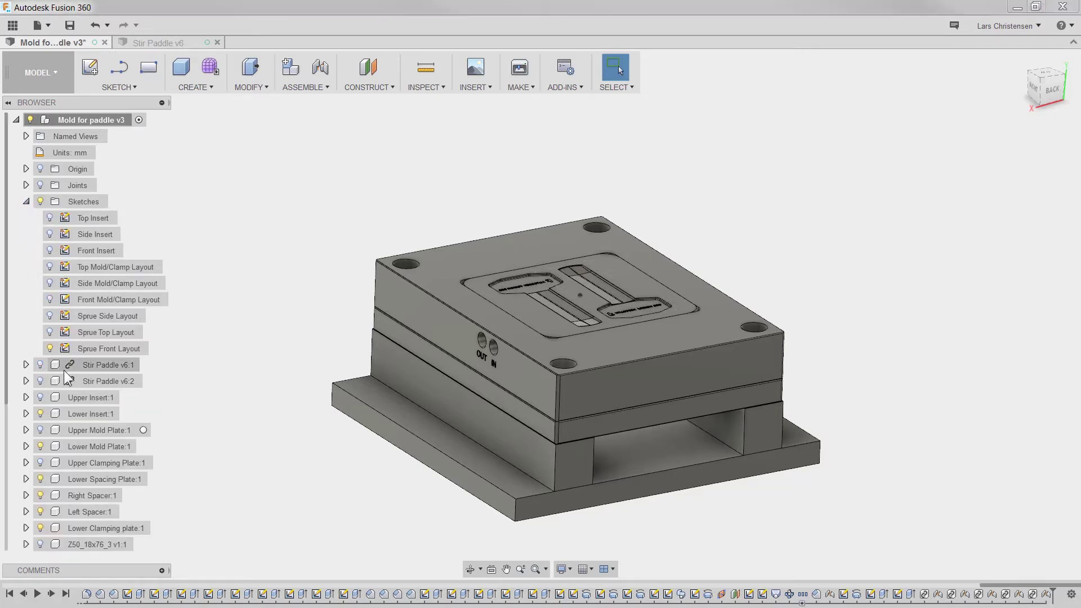
left_click(49, 348)
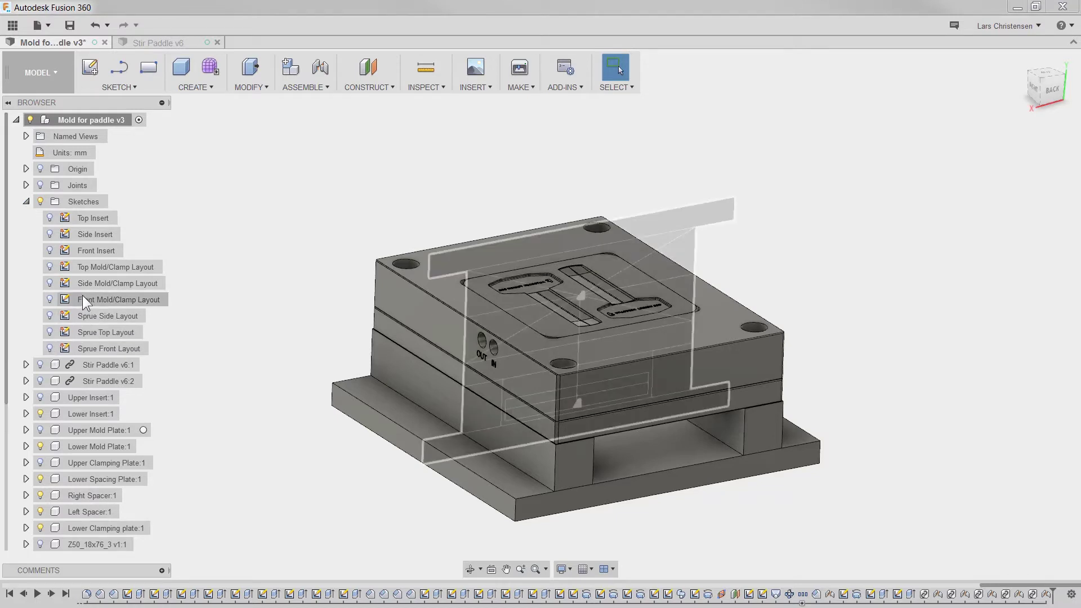
left_click(67, 299)
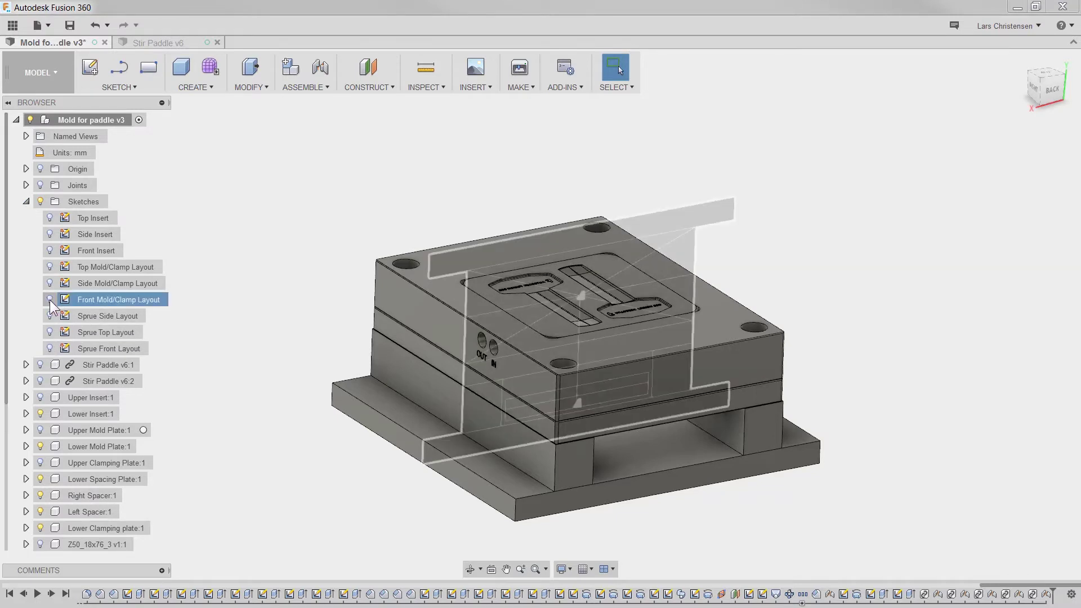
left_click(50, 300)
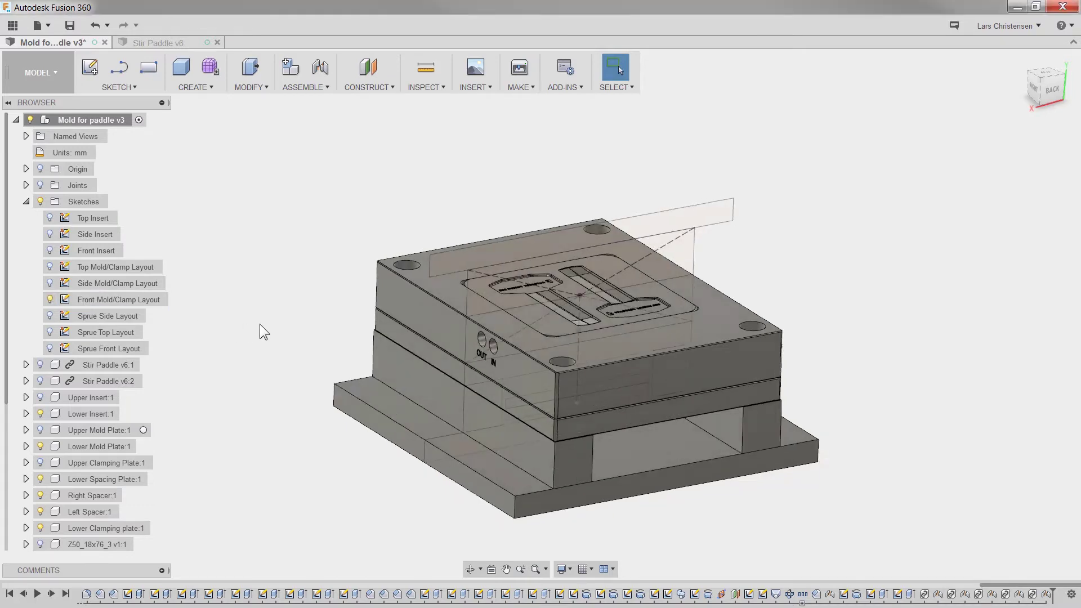
Create a new component under the top-level Mold for paddle assembly and name it Ejector Retainer Plate
right_click(110, 126)
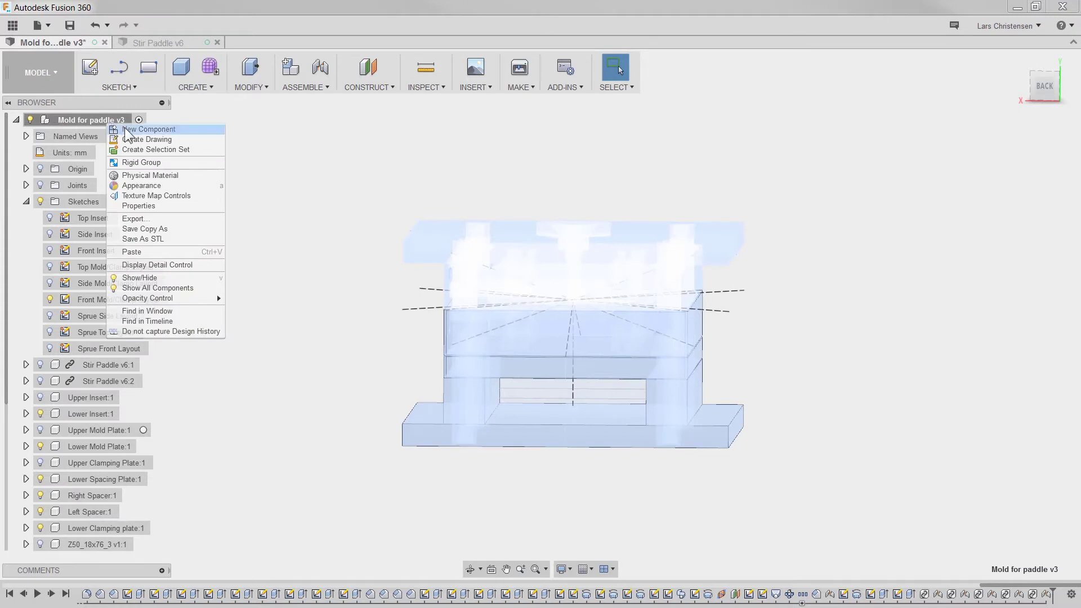
left_click(135, 129)
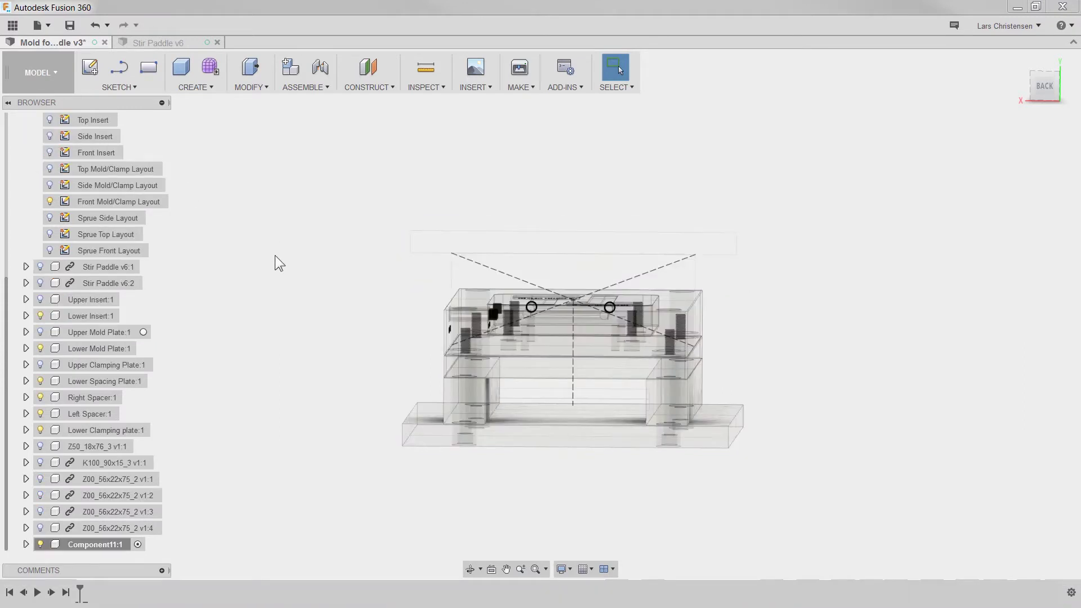
left_click(119, 545)
left_click(120, 546)
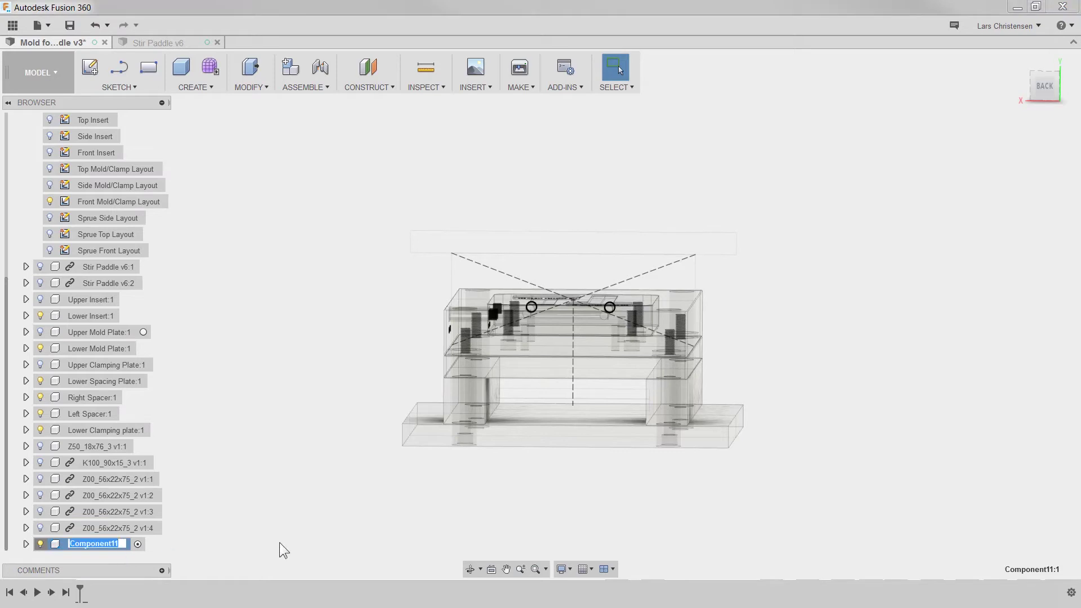
type("E")
type("jector Retainer Plate")
key("Return")
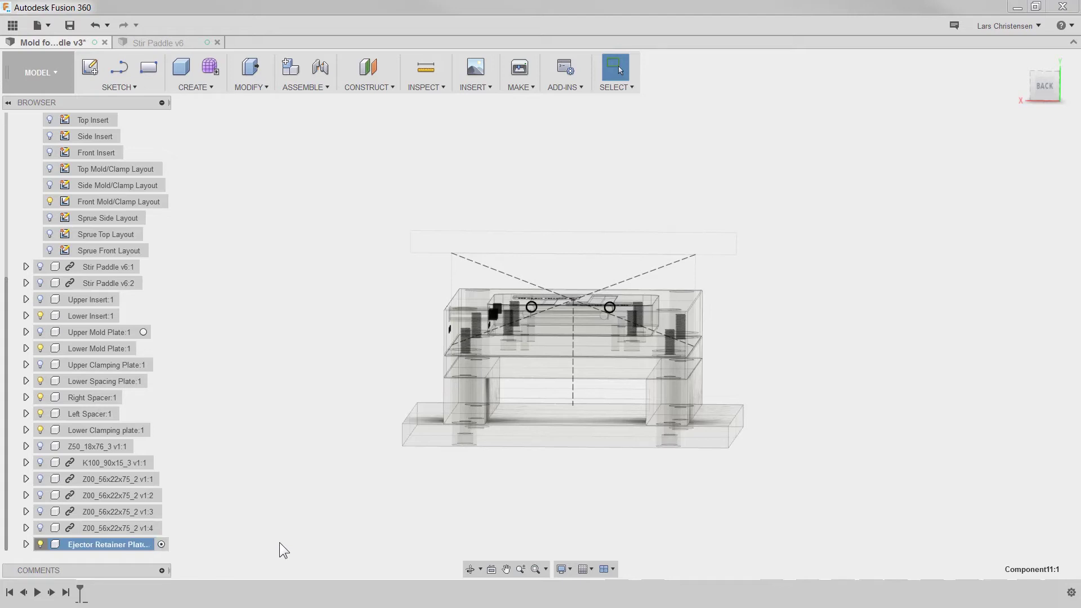
Create another component under the top-level assembly and name it Ejector Base Plate
scroll(103, 317, "up", 3)
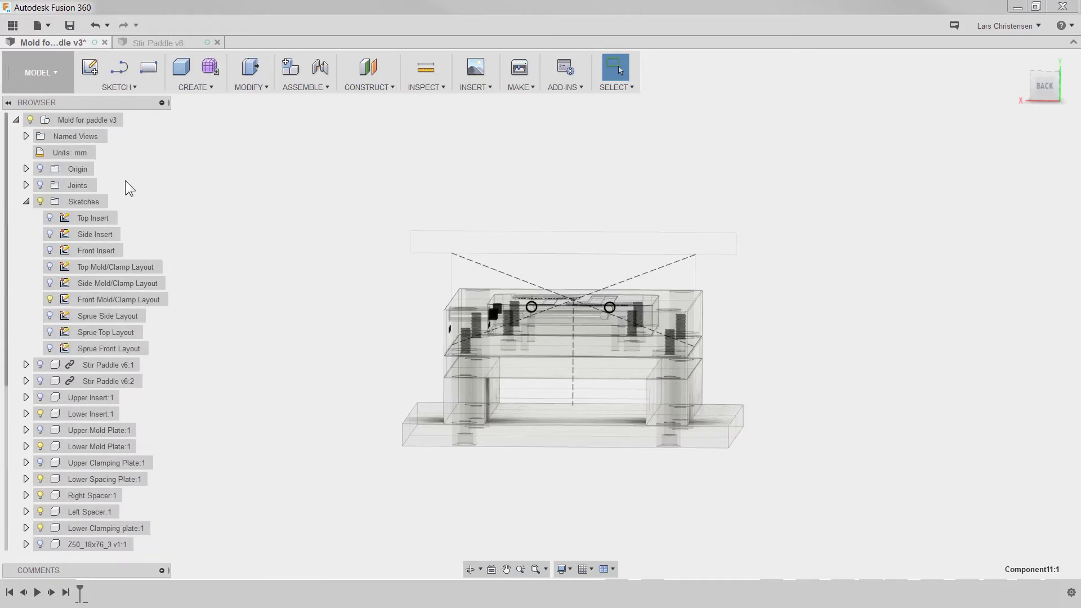
right_click(82, 115)
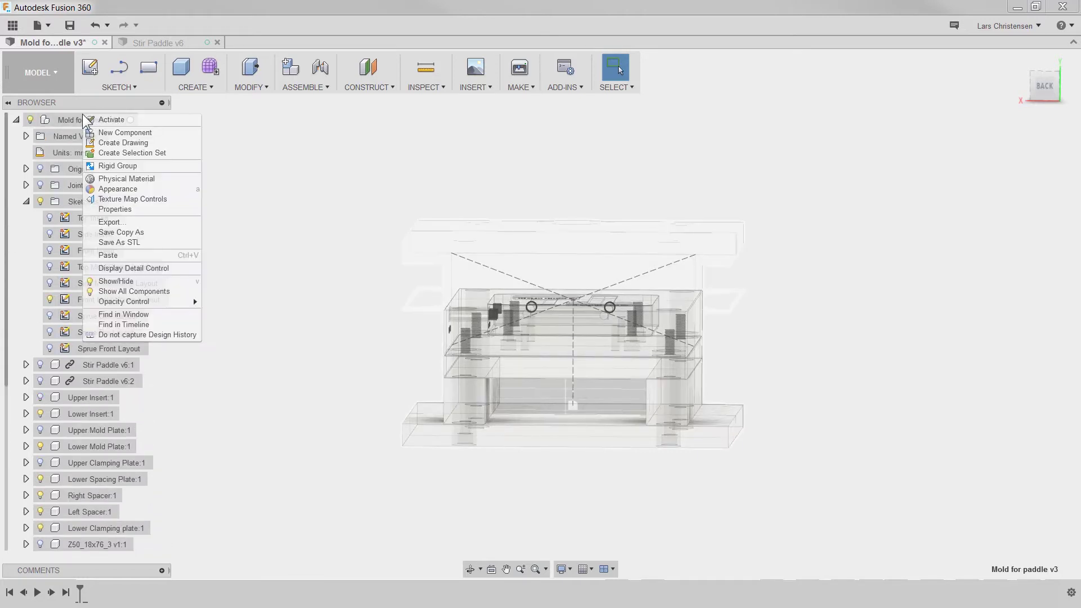
left_click(104, 135)
scroll(75, 364, "down", 3)
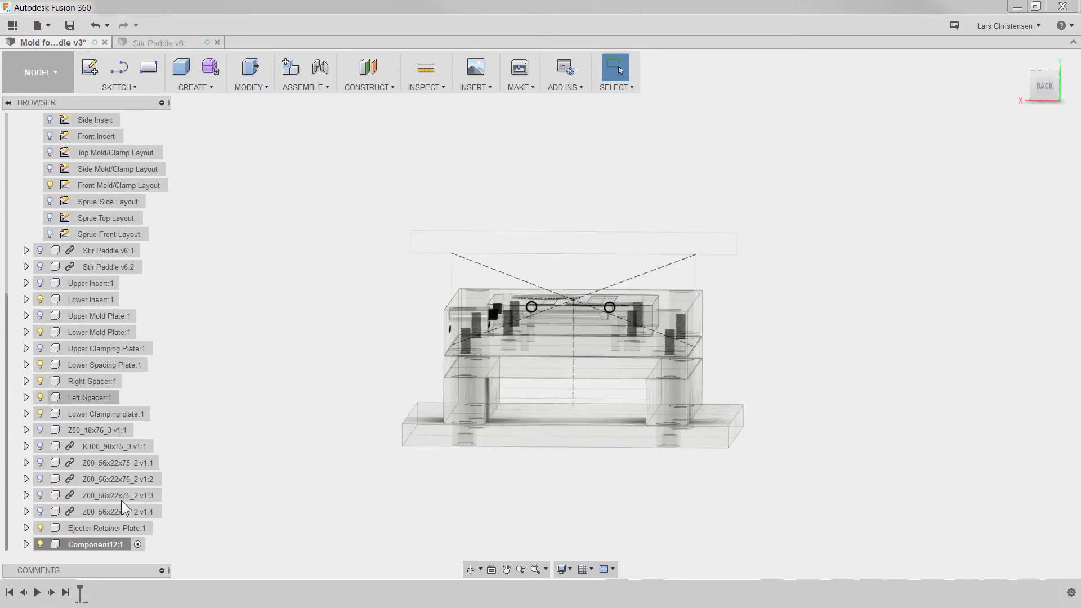
left_click(97, 544)
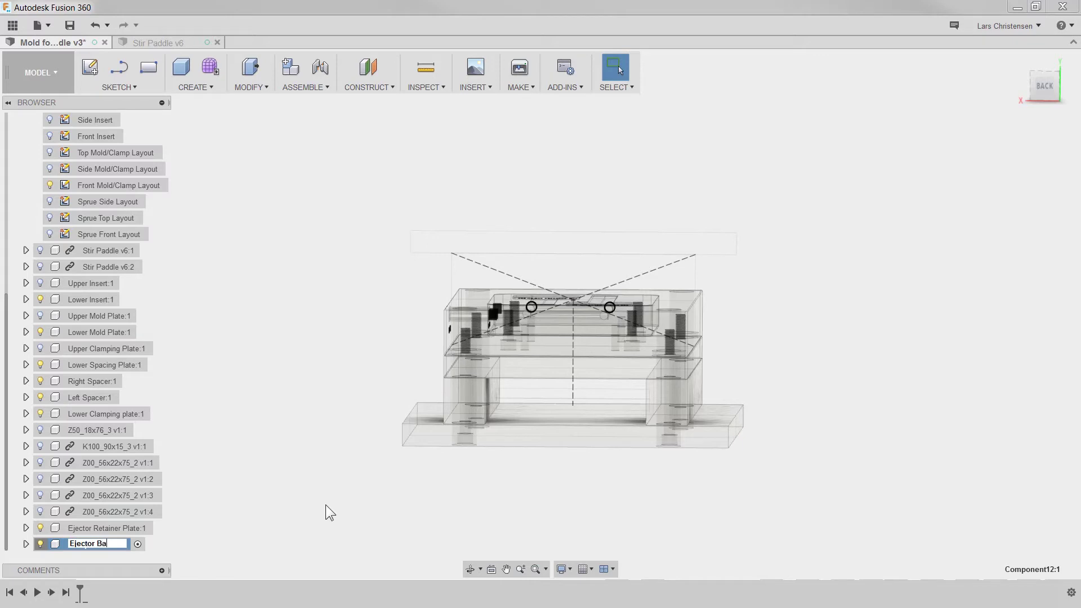
type("e Plate")
key("Return")
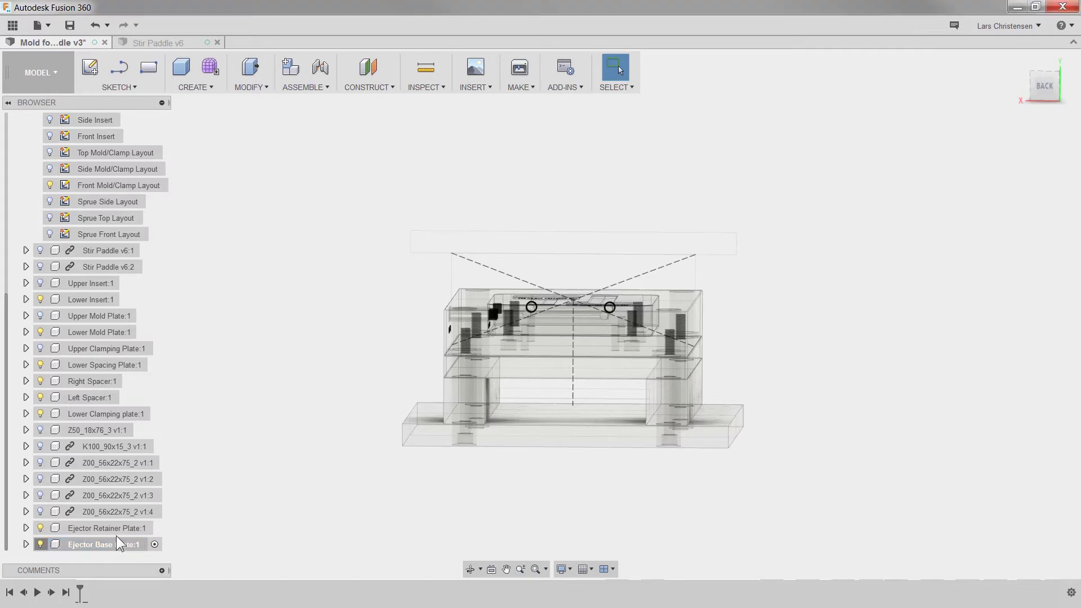
In the Ejector Retainer Plate component, extrude the upper ejector rectangle of Front Mold/Clamp Layout symmetrically by whole length as a new body spanning the spacers' depth
left_click(113, 531)
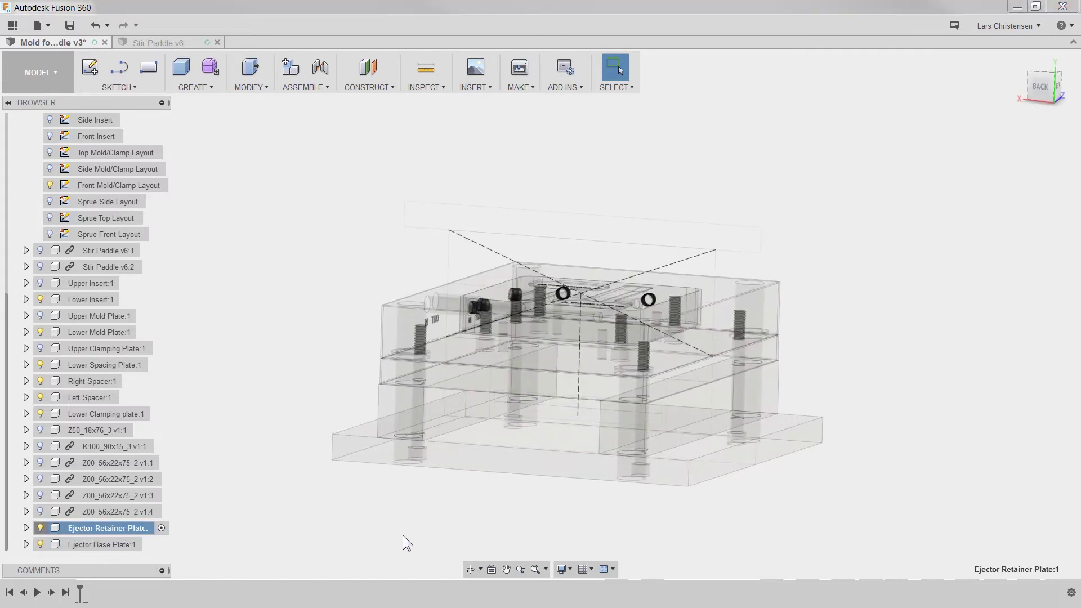
key("q")
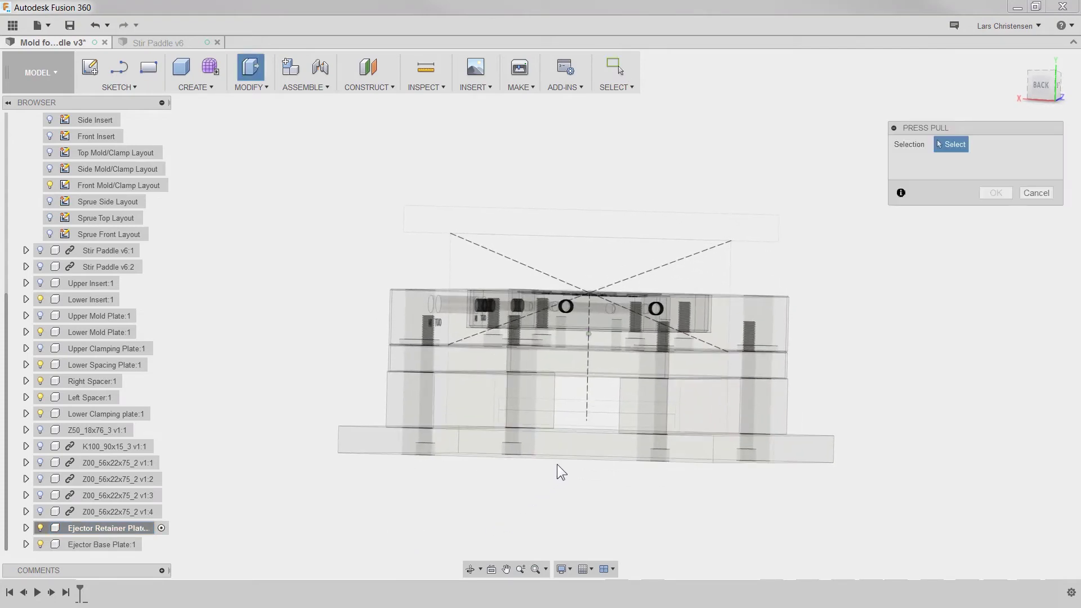
left_click(557, 405)
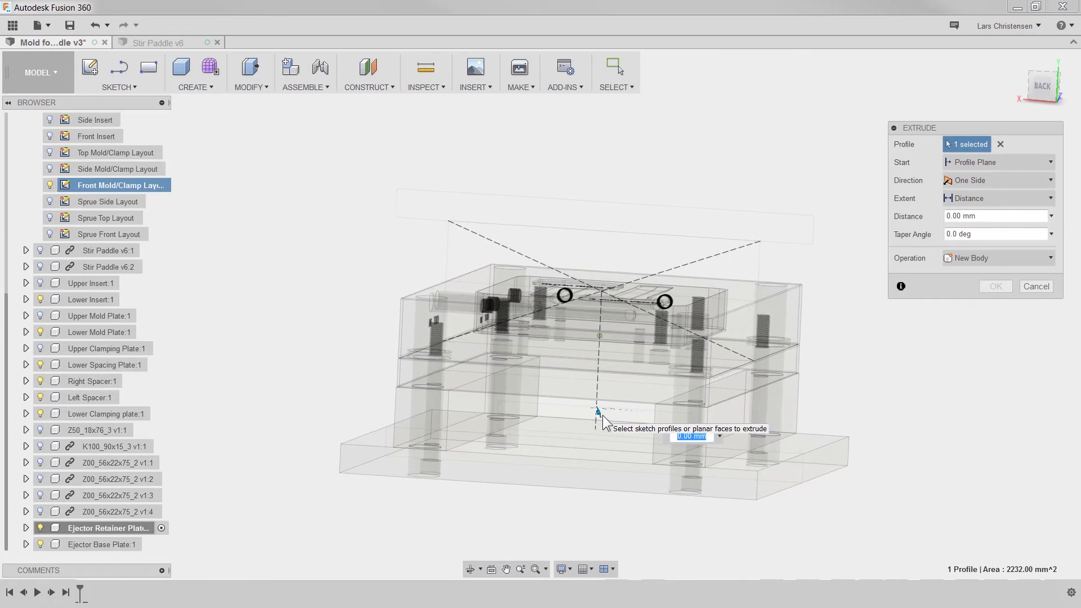
left_click_drag(593, 409, 575, 428)
middle_click_drag(611, 496, 584, 533, "shift")
left_click(987, 199)
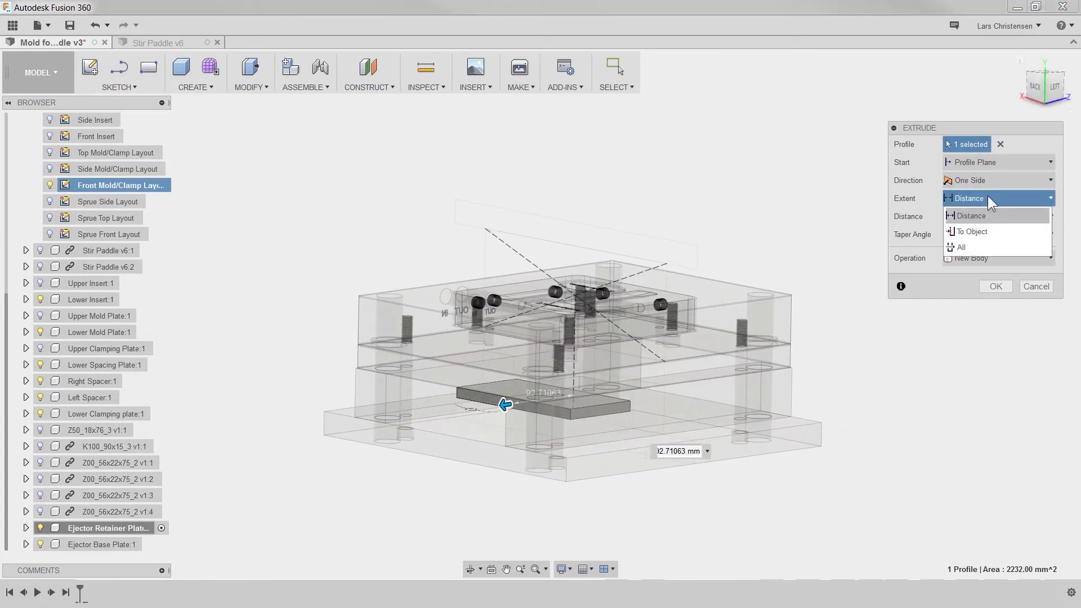
left_click(987, 196)
left_click(1001, 179)
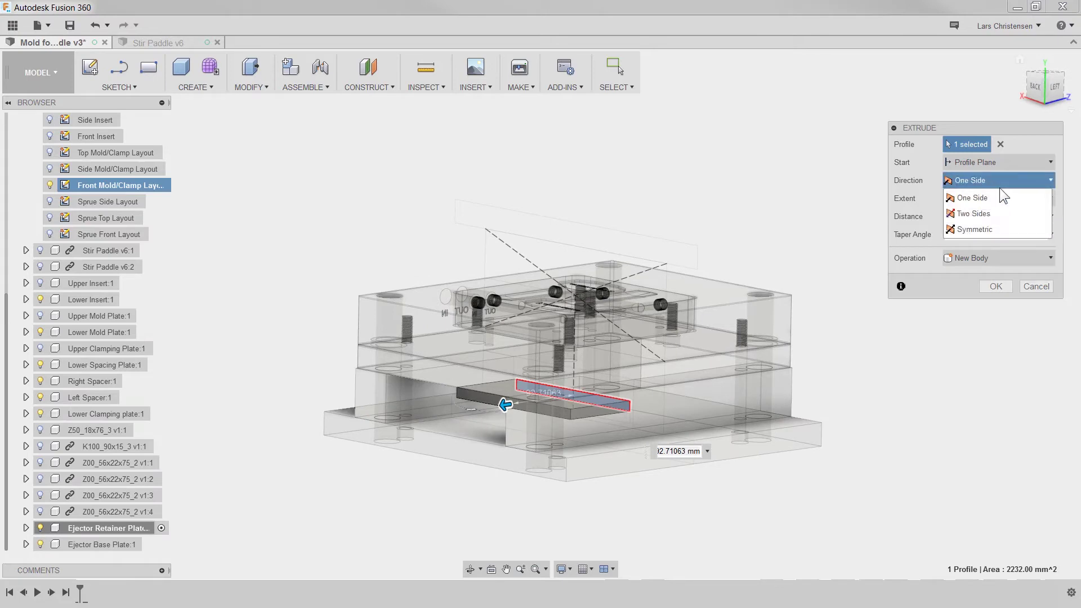
left_click(1001, 228)
left_click(968, 198)
left_click(1004, 216)
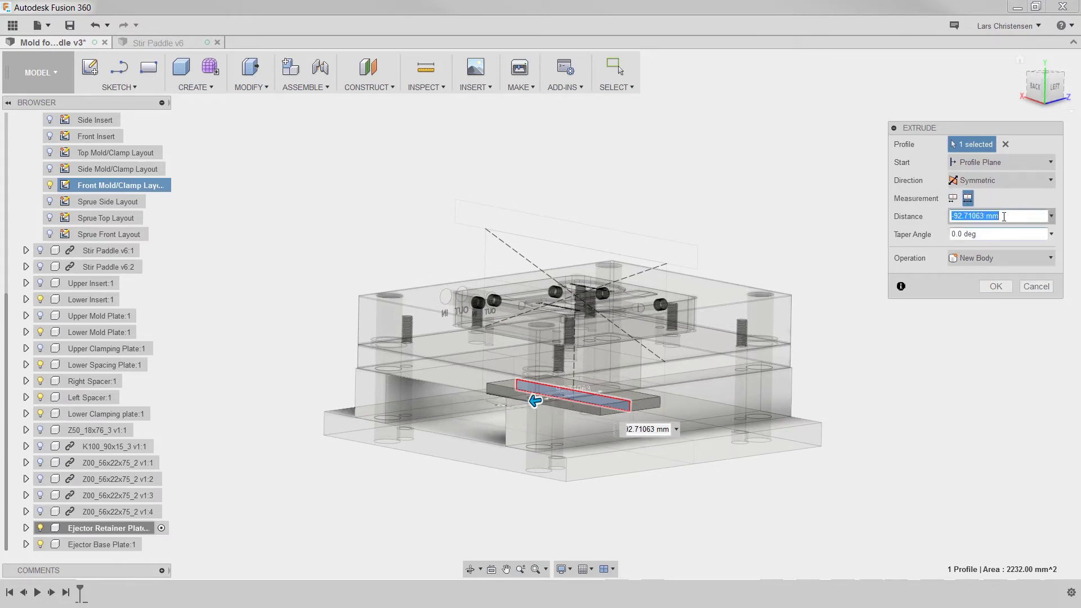
type("100")
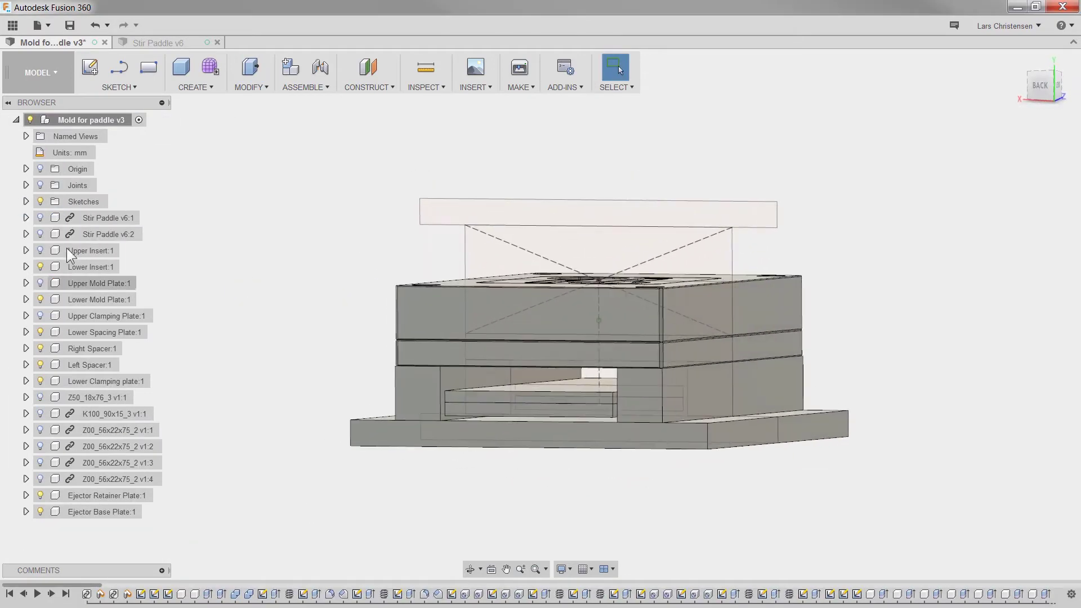
Hide all sketches and inspect how the two ejector plates sit between the spacers
left_click(40, 201)
middle_click_drag(197, 234, 626, 509, "shift")
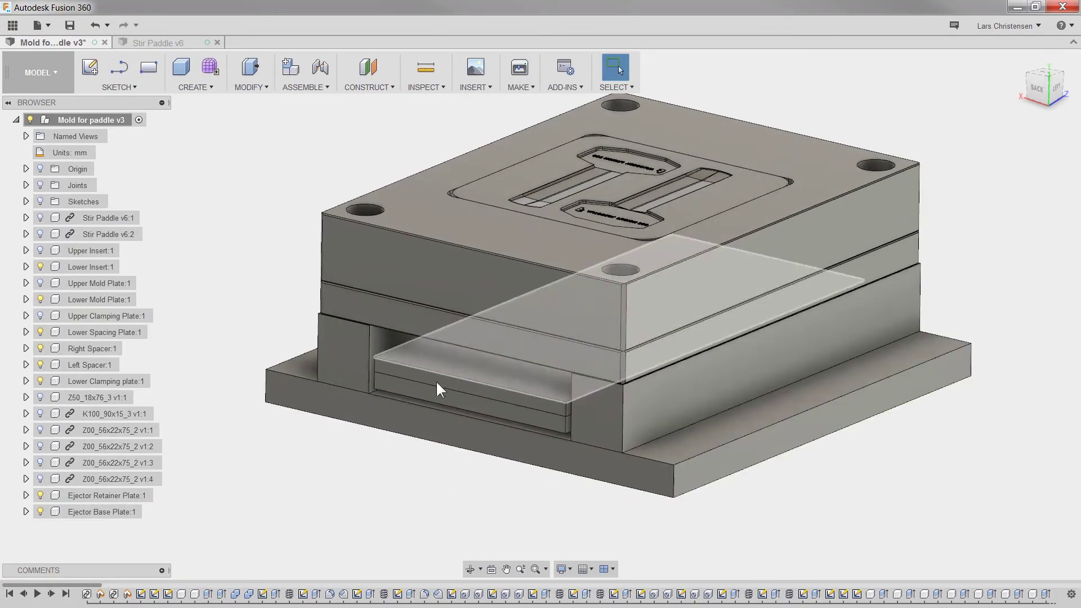
middle_click_drag(501, 448, 603, 351, "shift")
middle_click_drag(409, 359, 401, 449, "shift")
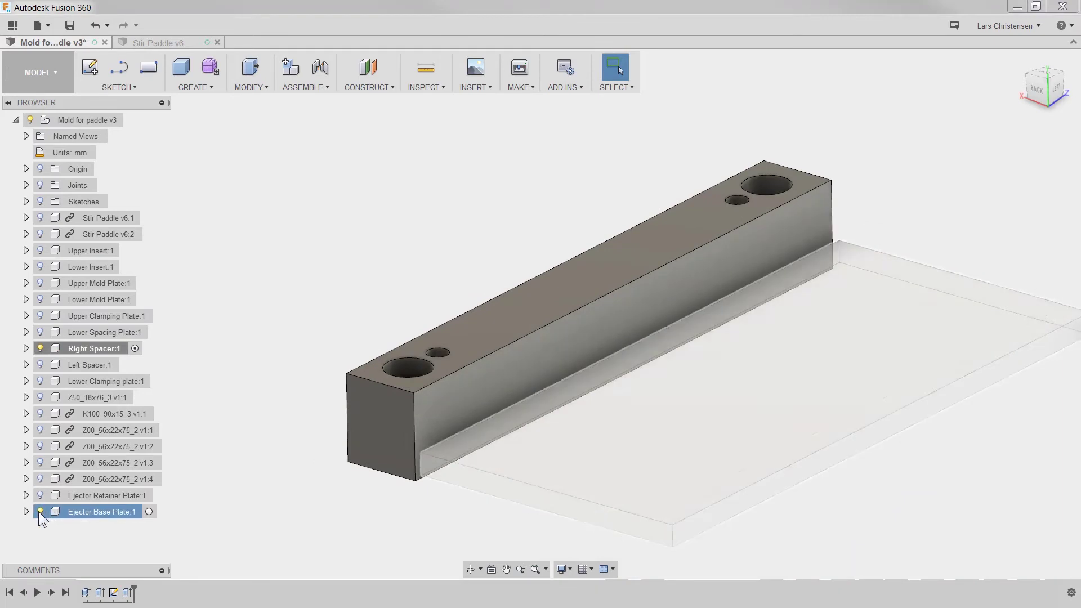
Chamfer the edges of the Right Spacer component
left_click_drag(53, 496, 94, 390)
left_click(251, 86)
left_click(255, 149)
left_click(383, 385)
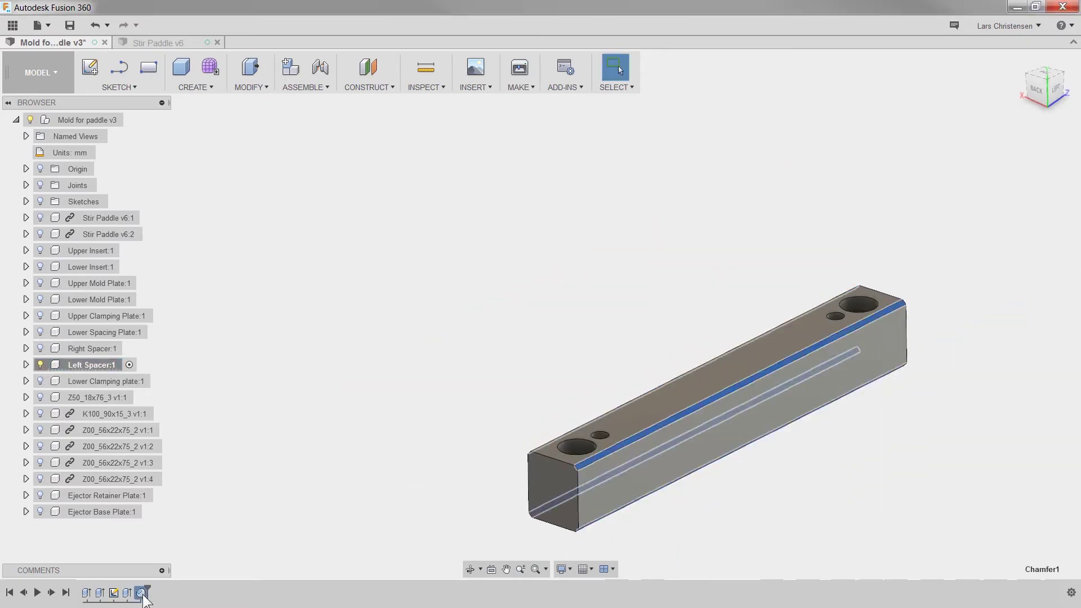
Add a chamfer to the edges of the Left Spacer component
left_click(252, 87)
left_click(254, 147)
left_click(529, 490)
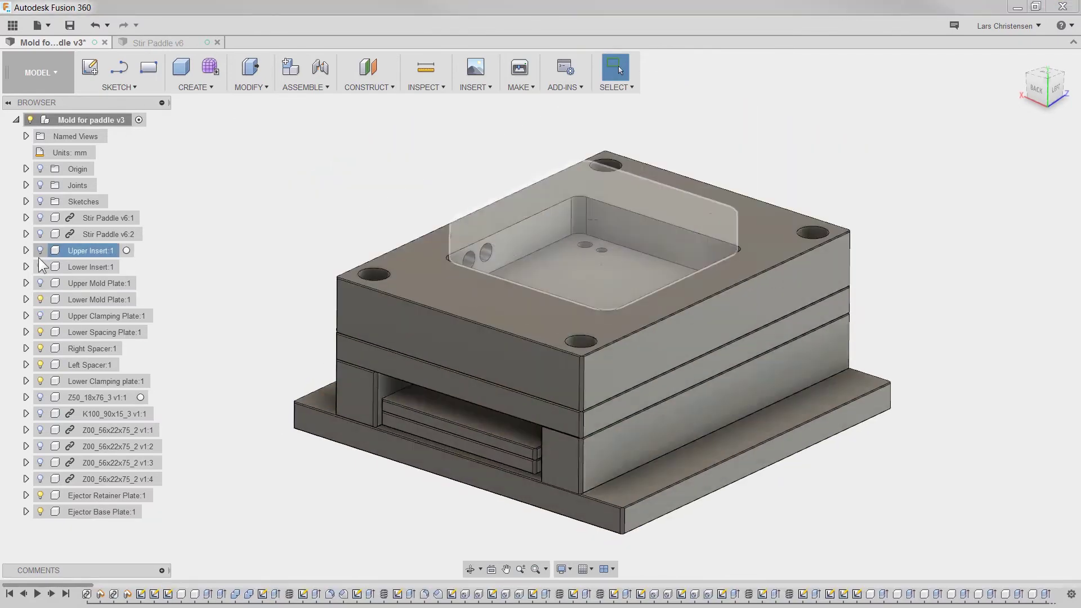
Show the Lower Insert and hide the lower clamping plate, both spacers and the lower spacing plate
left_click(40, 267)
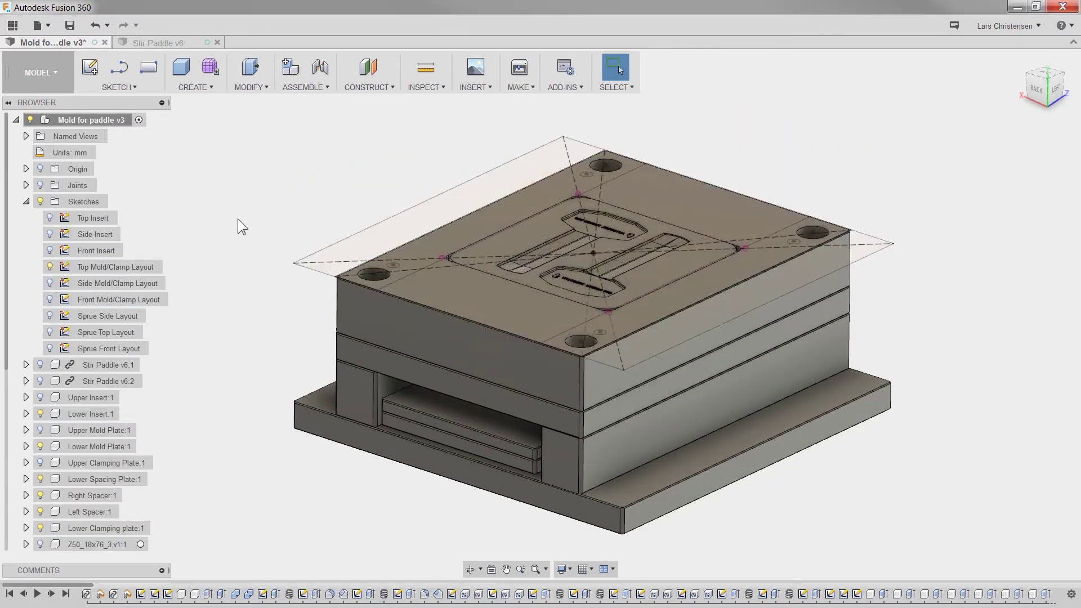
left_click(40, 527)
left_click(40, 527)
left_click(40, 511)
left_click(40, 495)
left_click(40, 479)
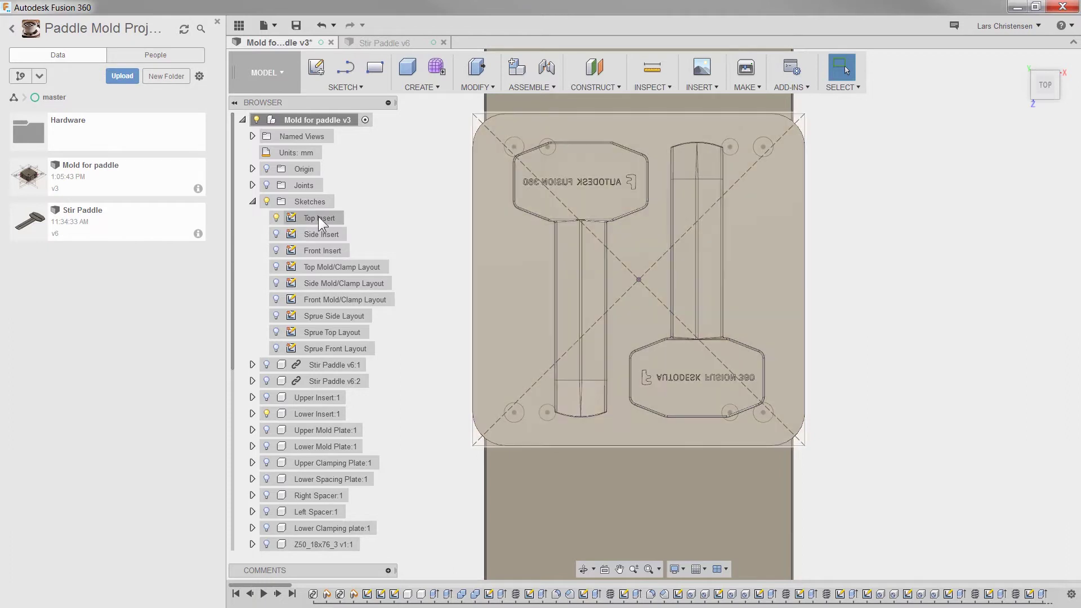
Edit the Top Insert sketch and draw three circles: one about 15 mm near the upper centre, one upper left and one lower left
double_click(318, 218)
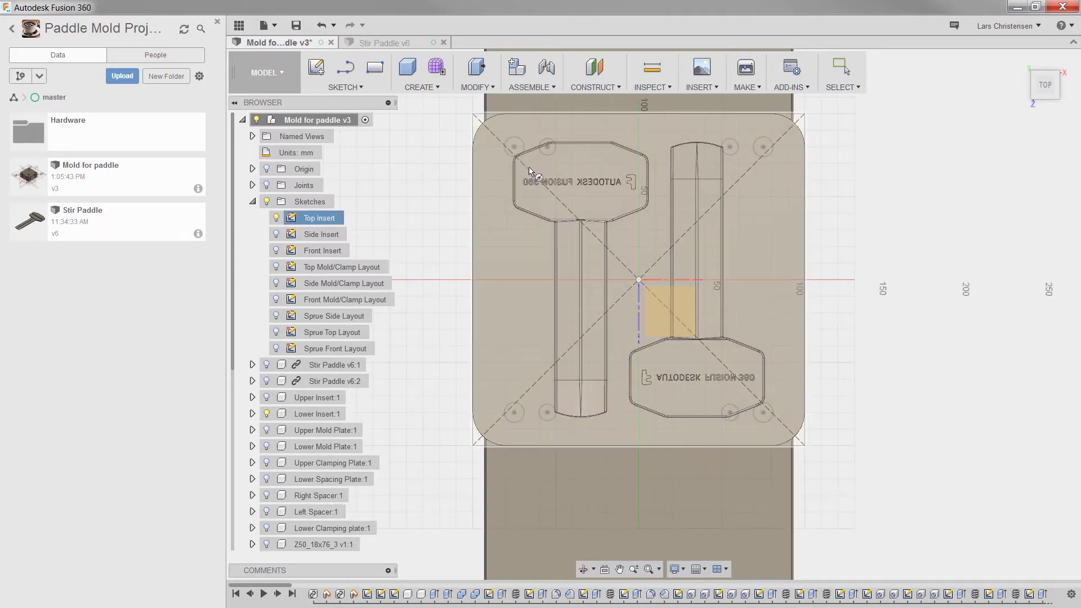
left_click(563, 163)
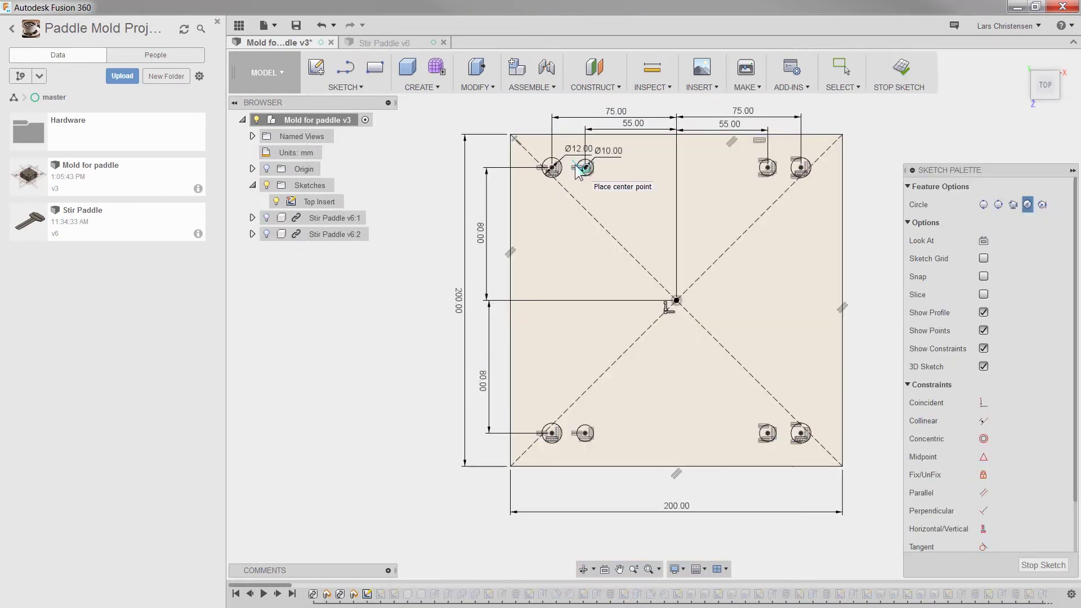
middle_click_drag(658, 219, 621, 198)
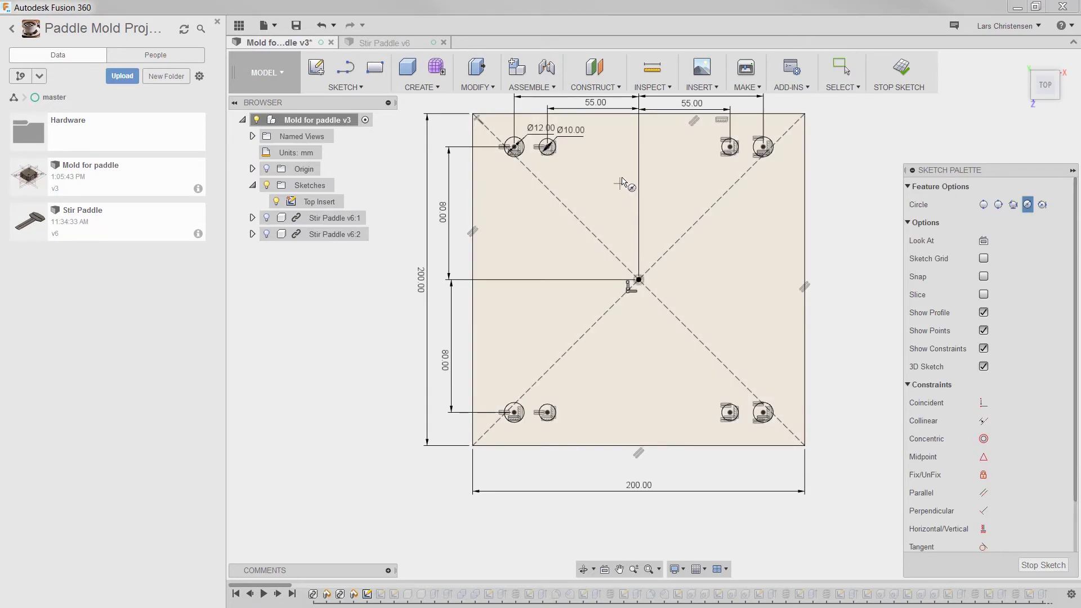
left_click(620, 166)
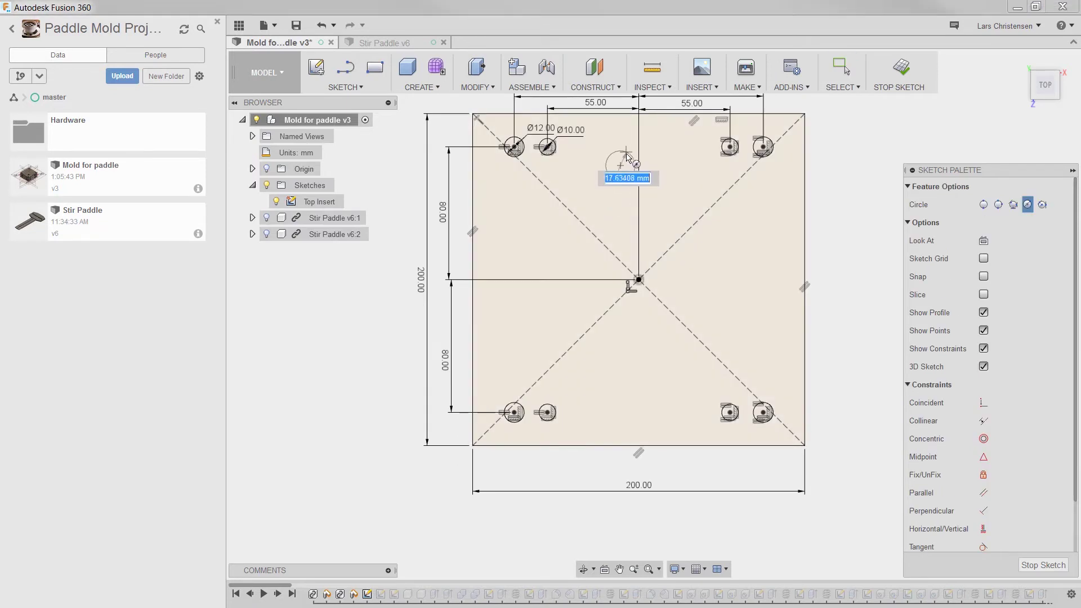
left_click(626, 158)
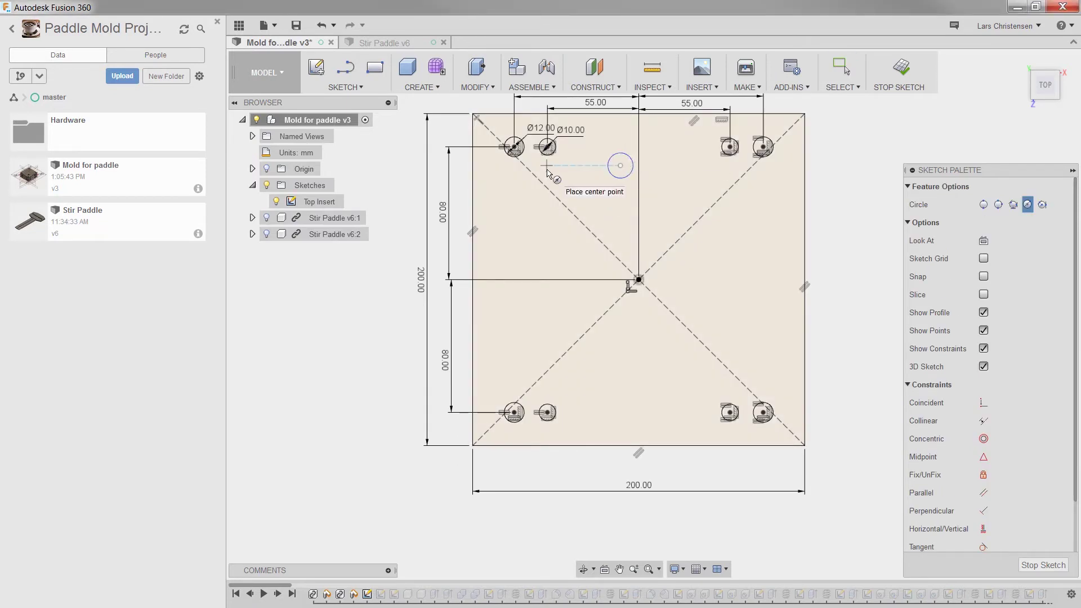
left_click(547, 165)
left_click(568, 163)
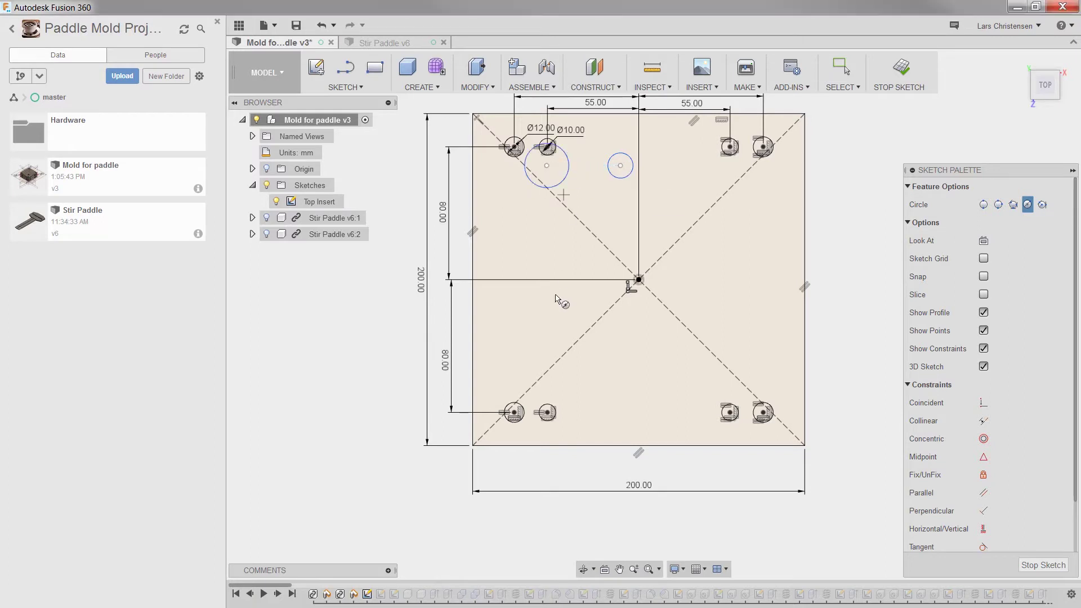
left_click(577, 391)
left_click(592, 393)
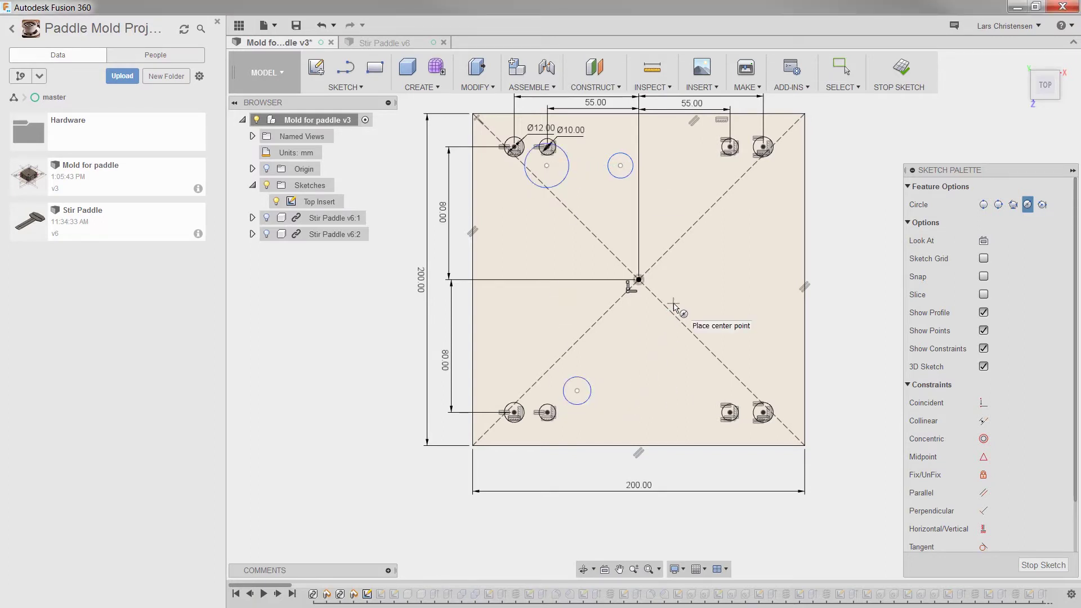
Dimension the upper centre circle with a diameter of 6 mm
key("d")
left_click(630, 174)
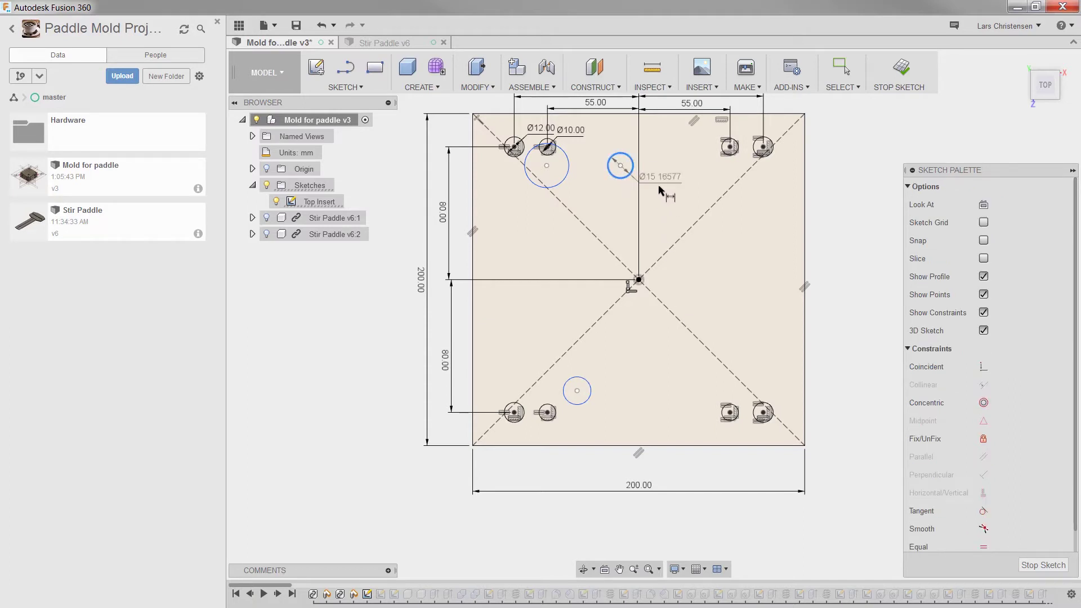
left_click(662, 193)
type("6")
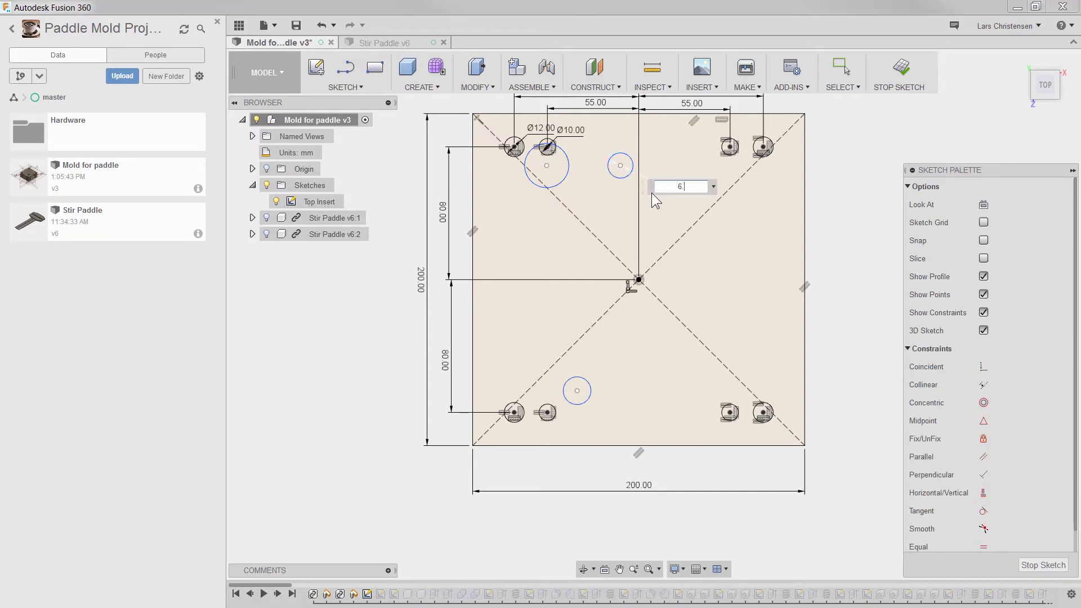
key("Return")
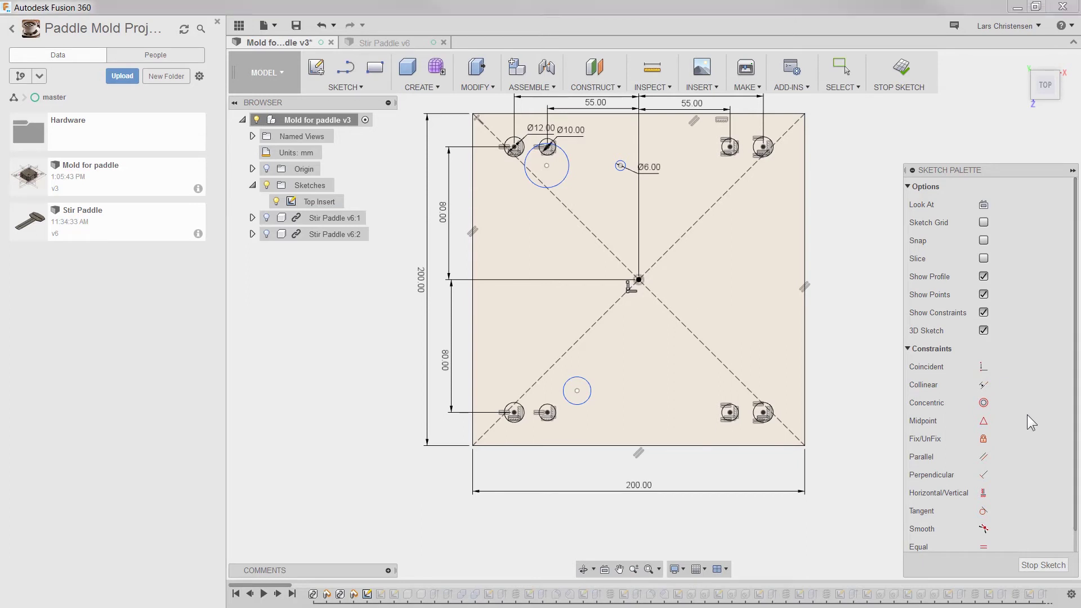
Constrain the upper-left and lower-left circles to be equal to the 6 mm circle
left_click(984, 546)
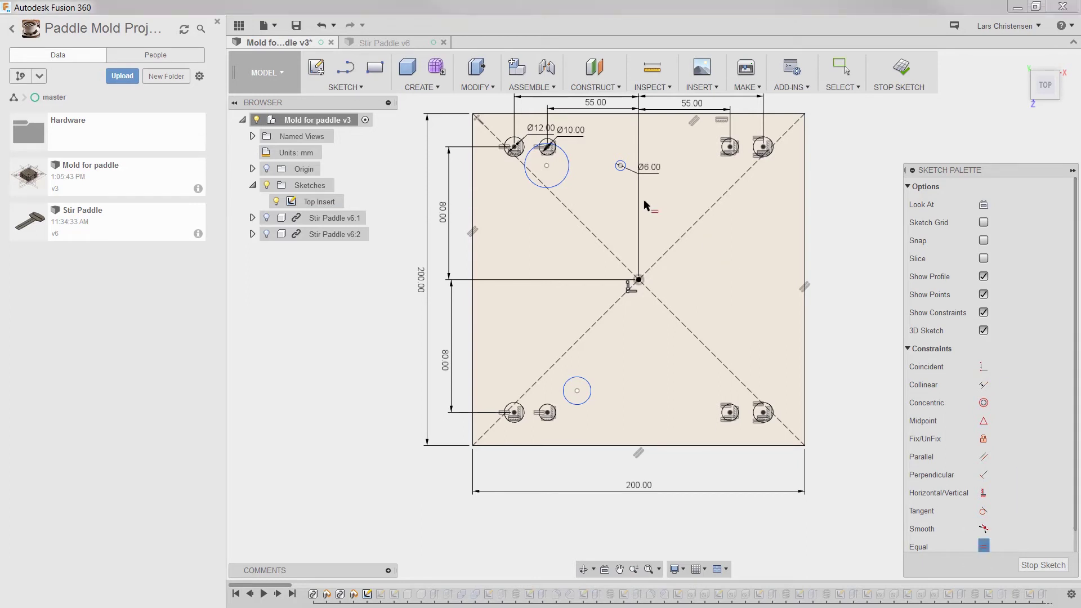
left_click(618, 170)
left_click(567, 179)
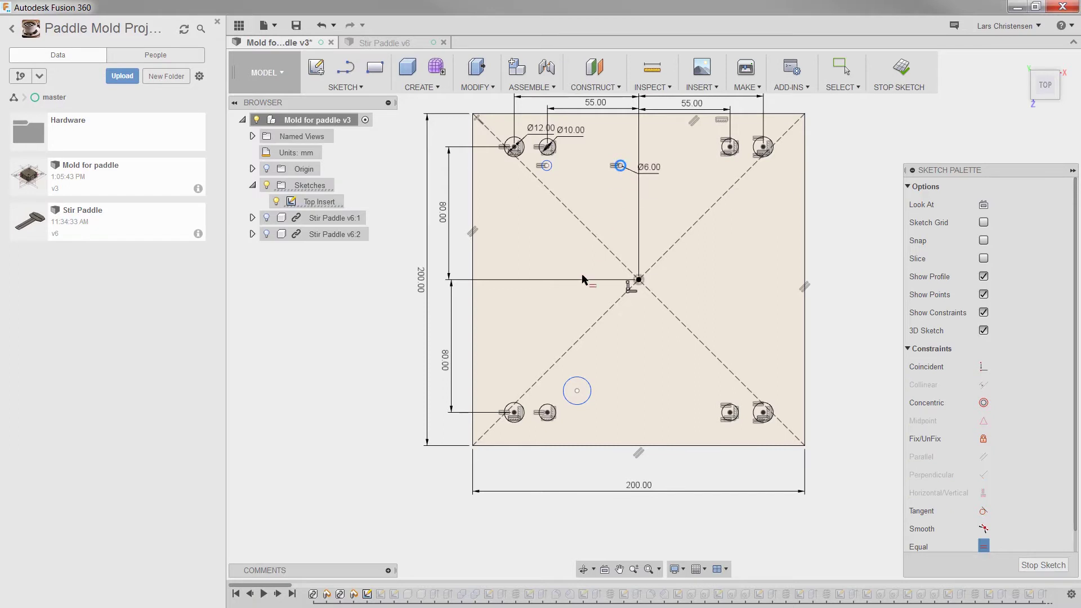
left_click(579, 376)
Dimension the upper centre circle 5 mm horizontally from the sketch's centre point
scroll(639, 204, "up", 1)
scroll(638, 203, "up", 1)
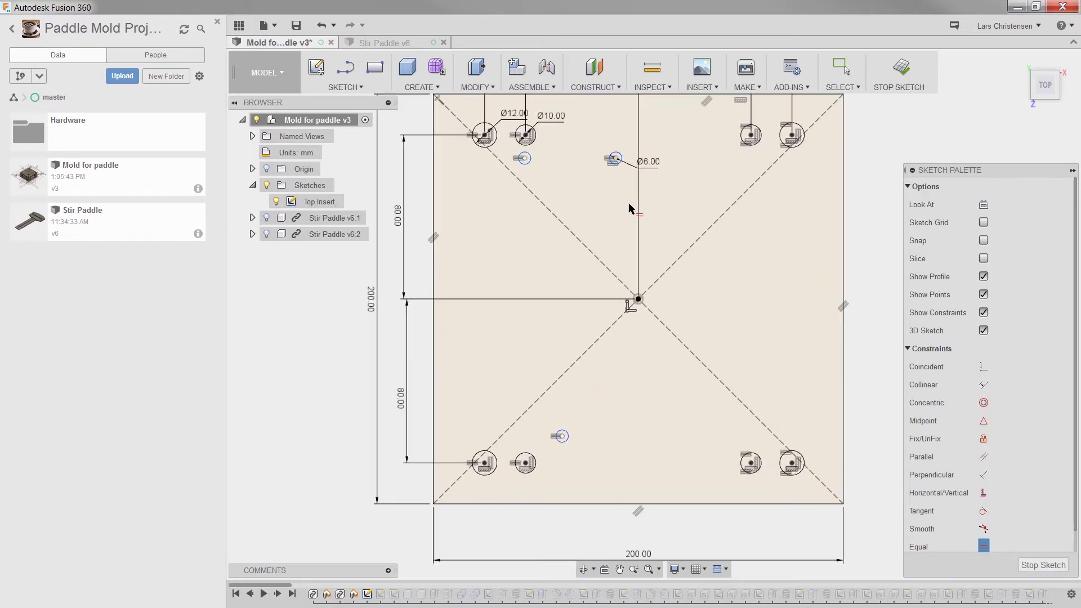
key("d")
left_click(616, 158)
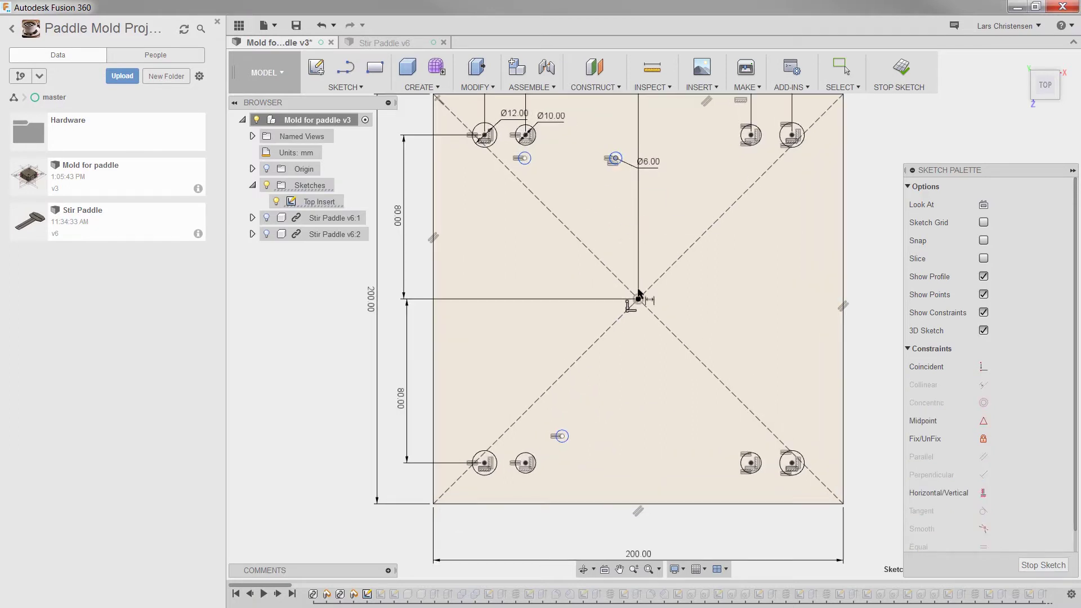
left_click(638, 299)
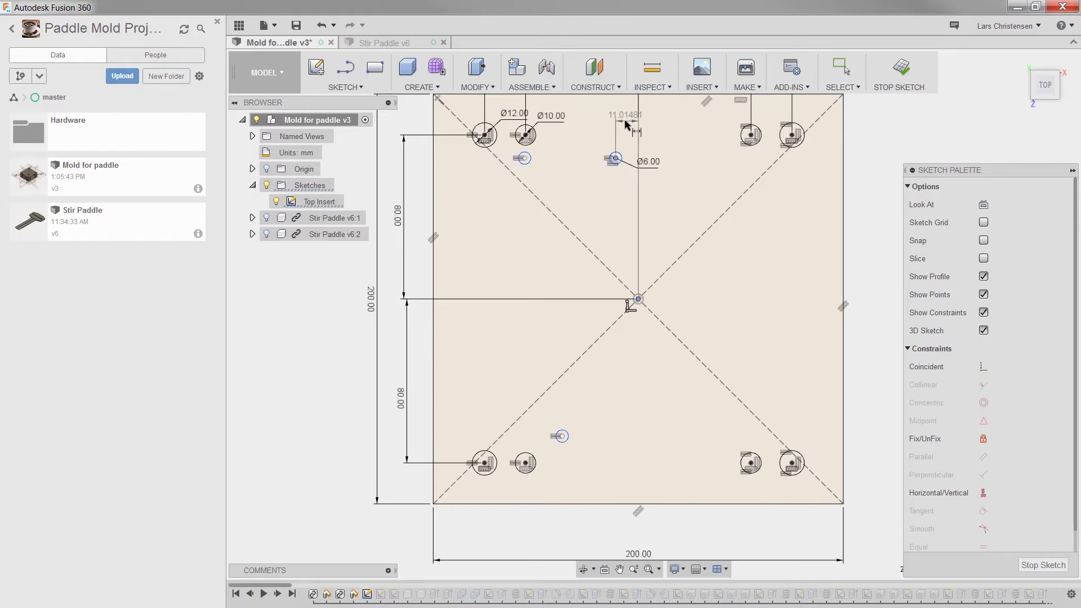
left_click(627, 121)
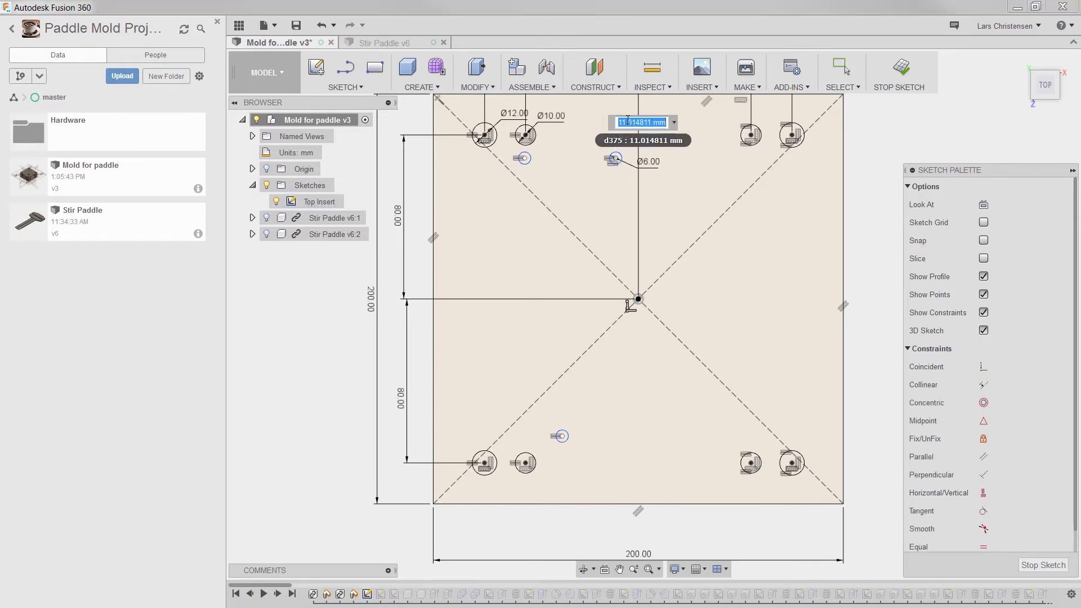
type("5.")
key("Return")
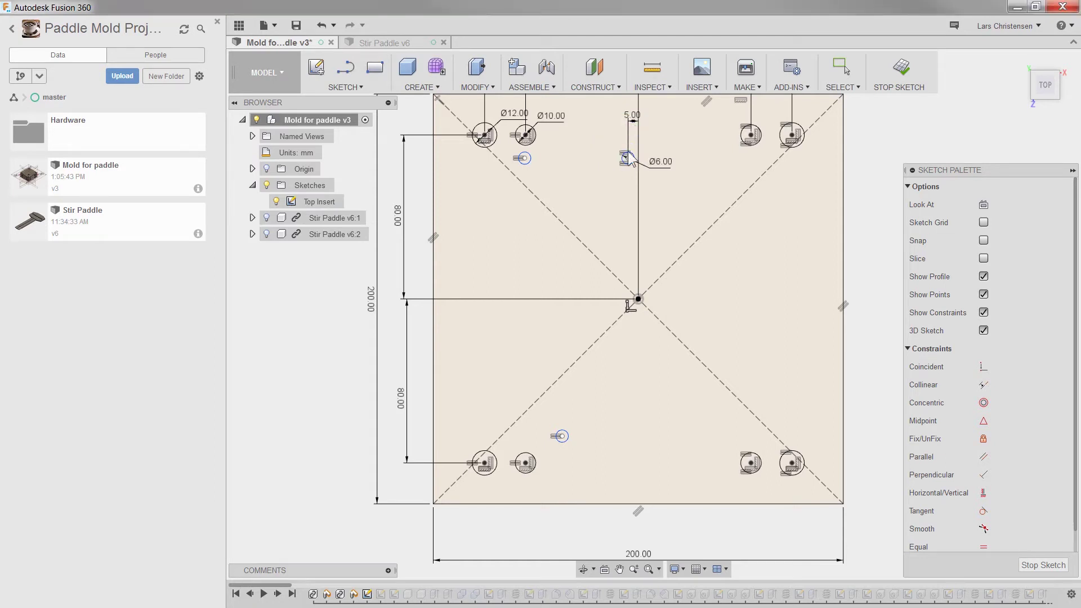
Dimension the new lower-left circle 35 mm horizontally from the sketch's centre point
left_click(639, 299)
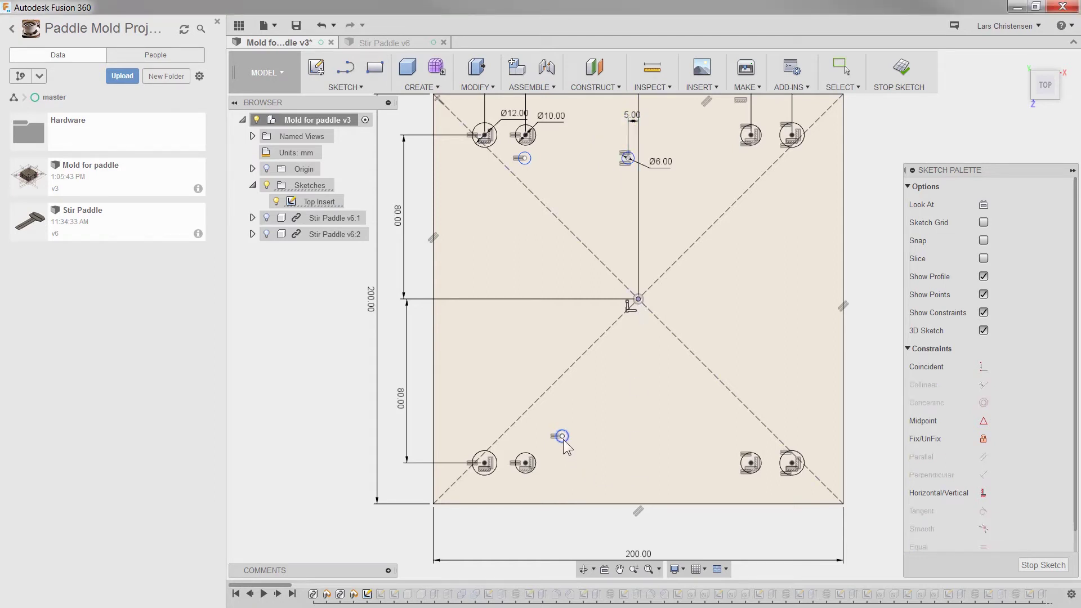
key("d")
left_click(563, 441)
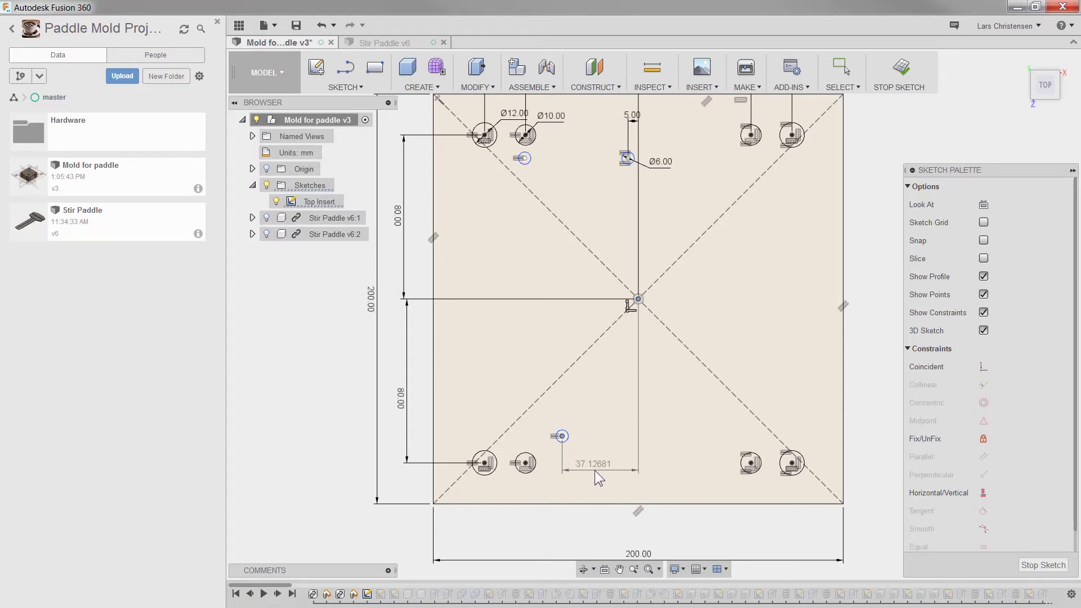
left_click(594, 471)
type("35.")
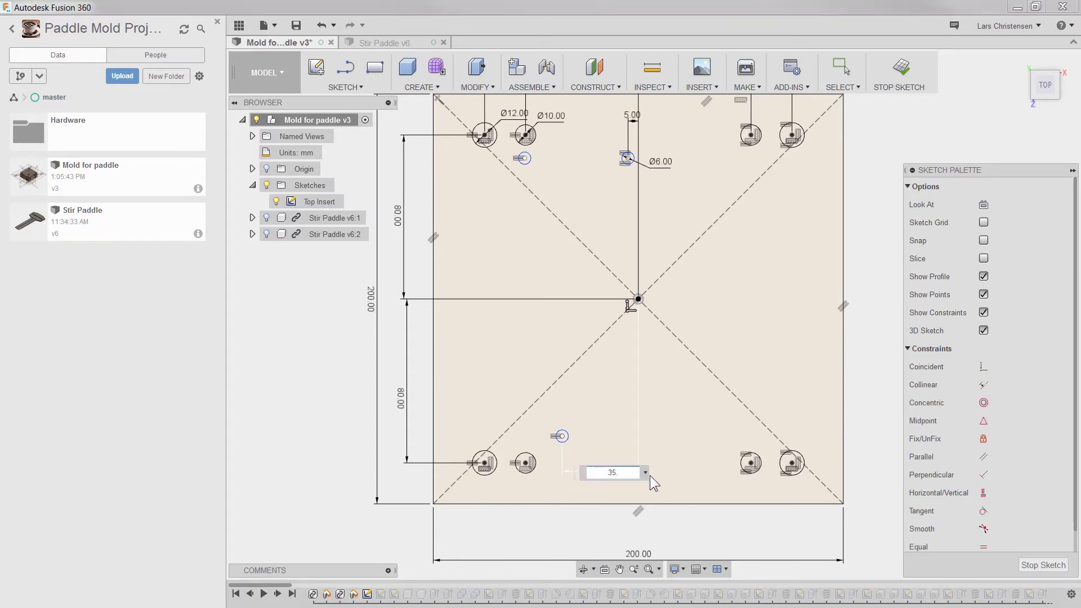
key("Return")
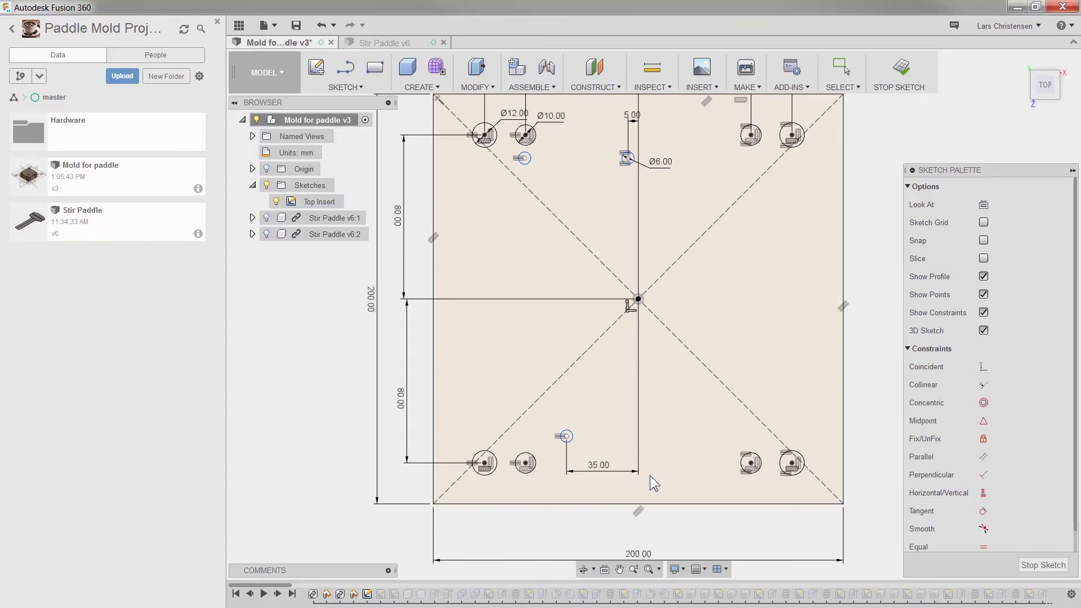
Dimension the same lower-left circle 75 mm vertically from the sketch's centre point
left_click(567, 437)
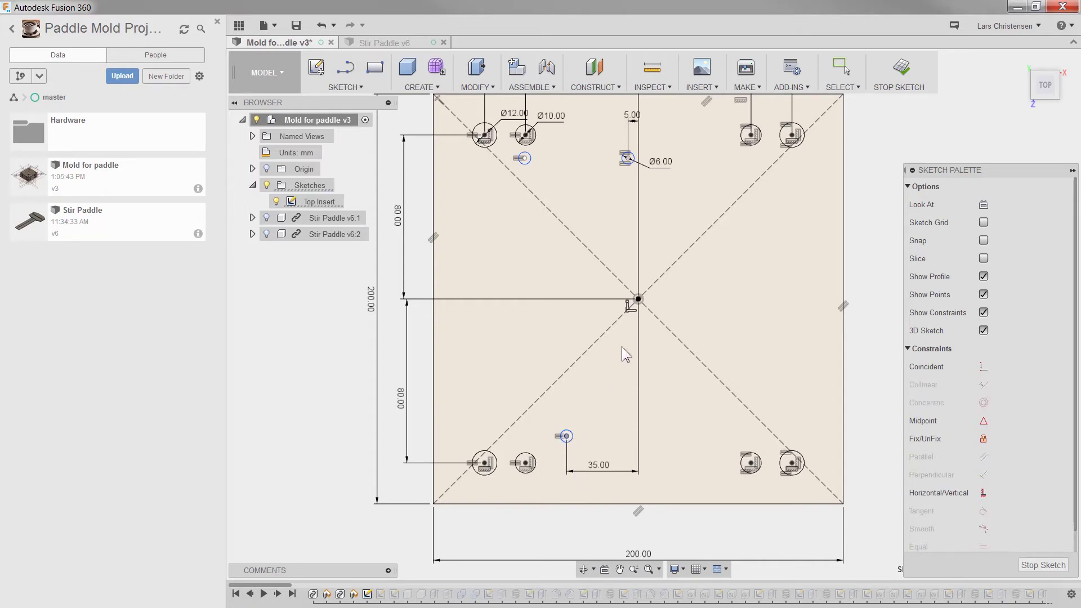
left_click(638, 299)
left_click(500, 374)
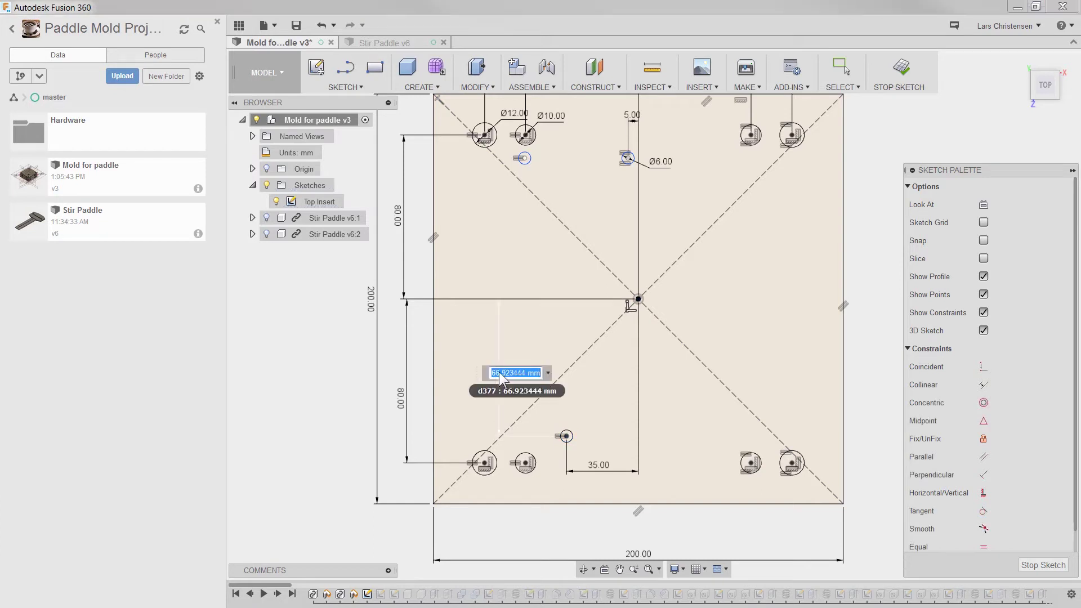
type("75")
key("Return")
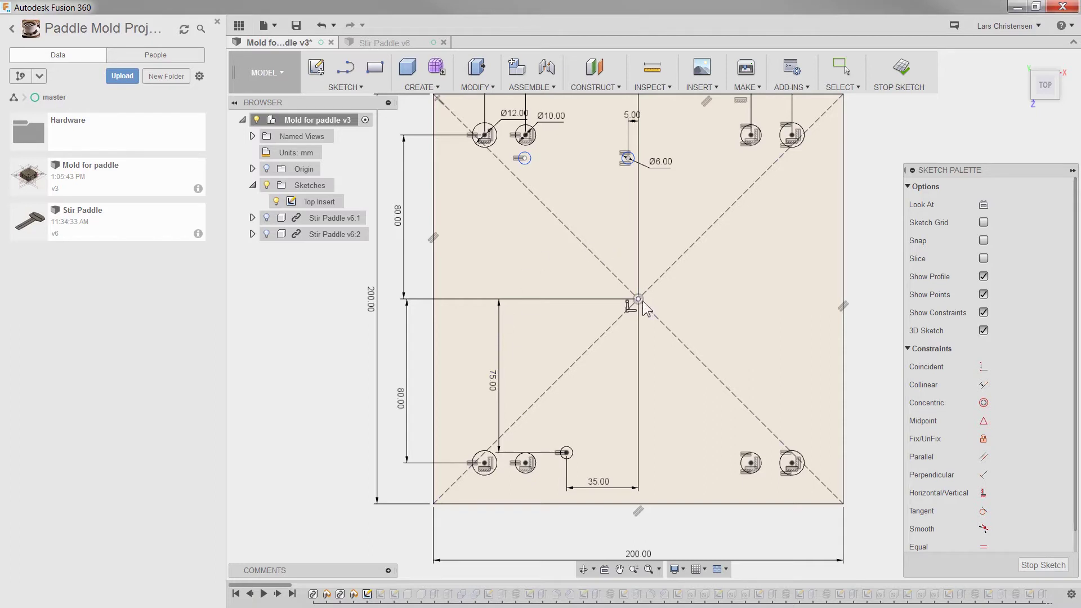
Dimension the upper 6 mm circle beside the centreline 70 mm vertically from the centre point
left_click(640, 300)
left_click(627, 158)
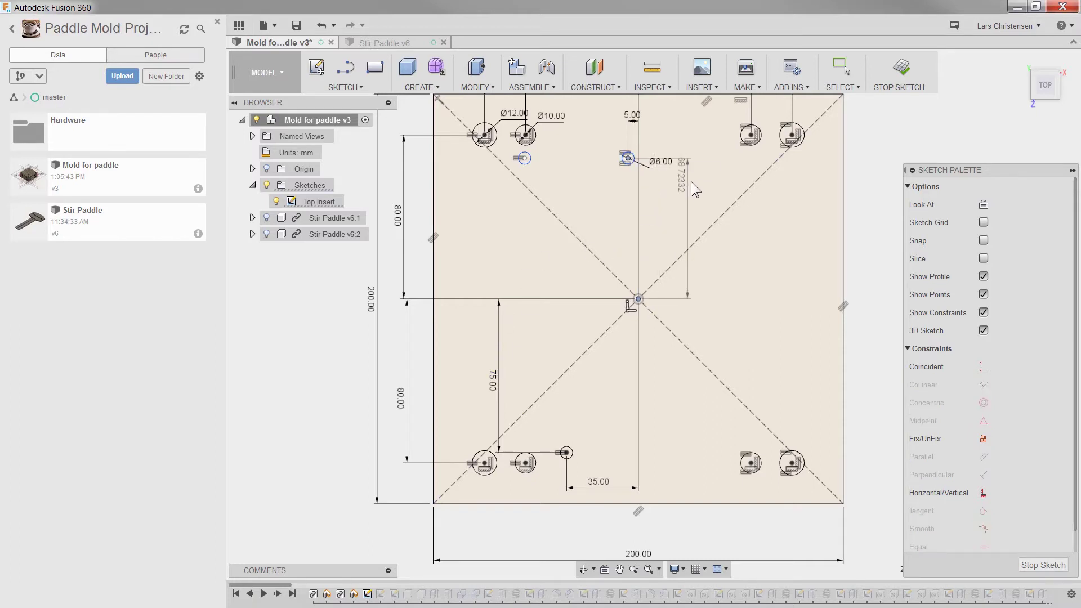
left_click(698, 191)
type("70")
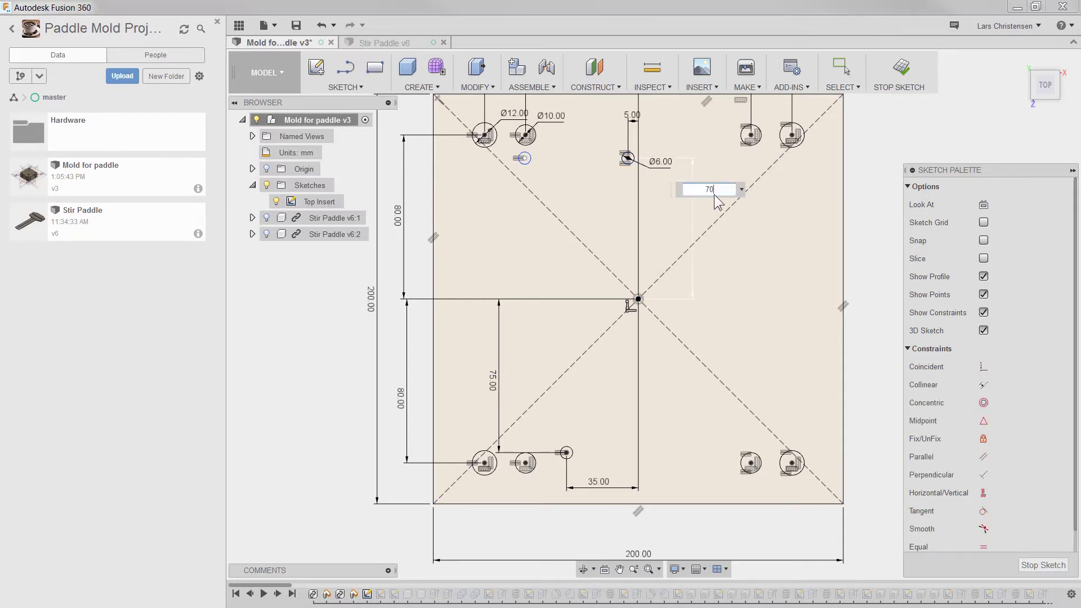
key("Return")
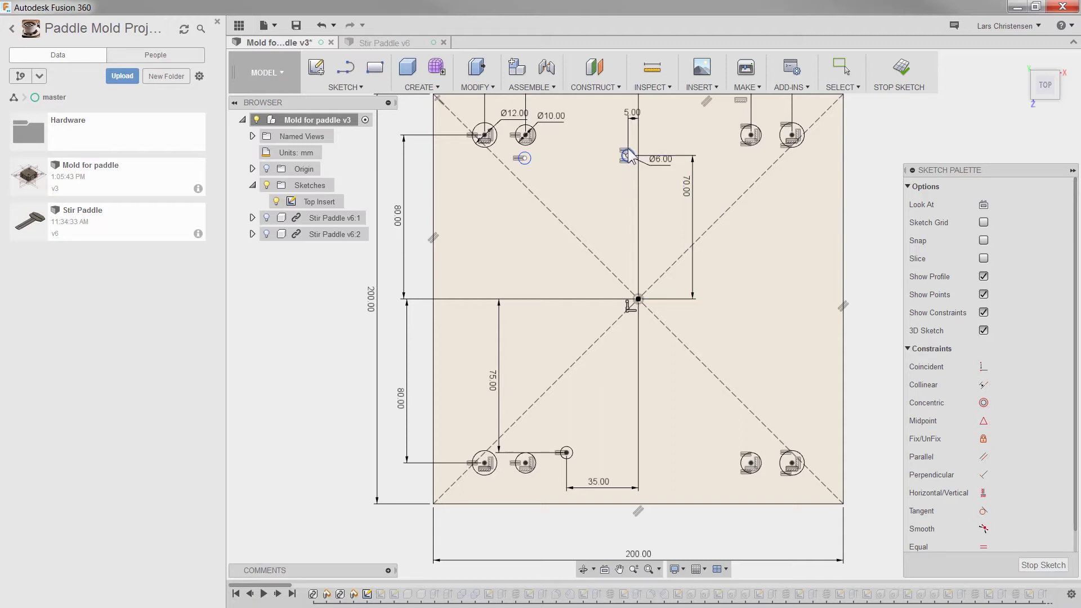
Align the centres of the two new upper circles with a Horizontal/Vertical constraint
left_click(984, 491)
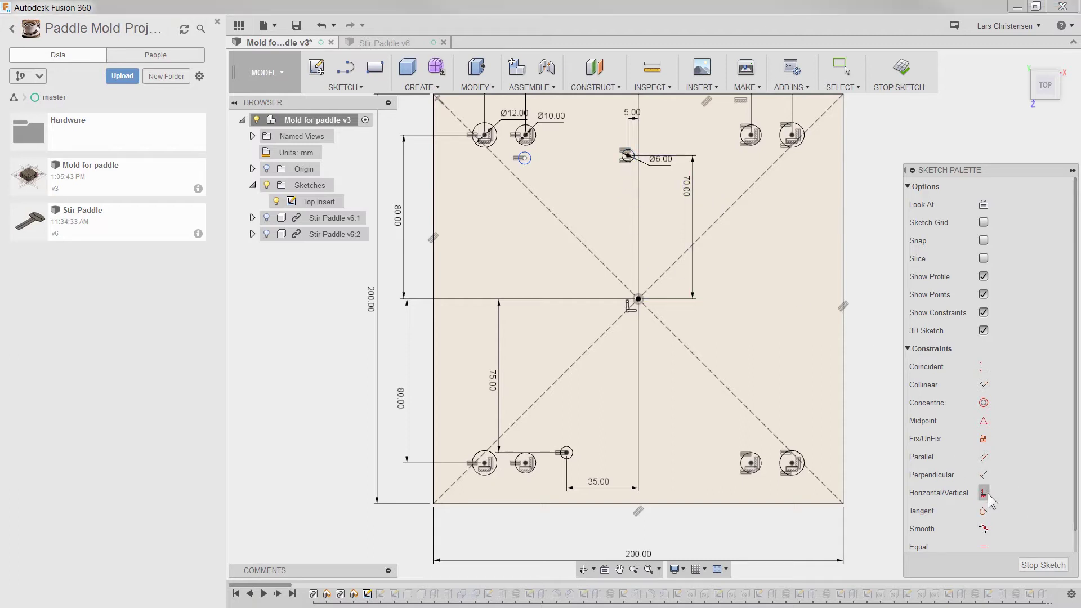
left_click(627, 156)
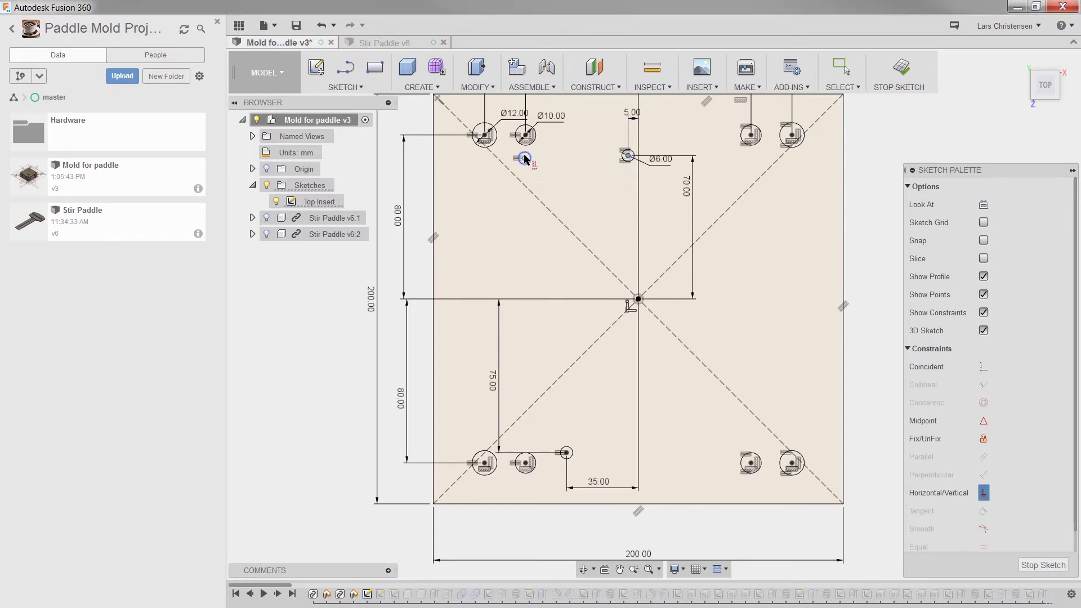
left_click(524, 158)
Dimension the new upper-left circle 65 mm horizontally from the sketch's centre point and finish the sketch
left_click(638, 299)
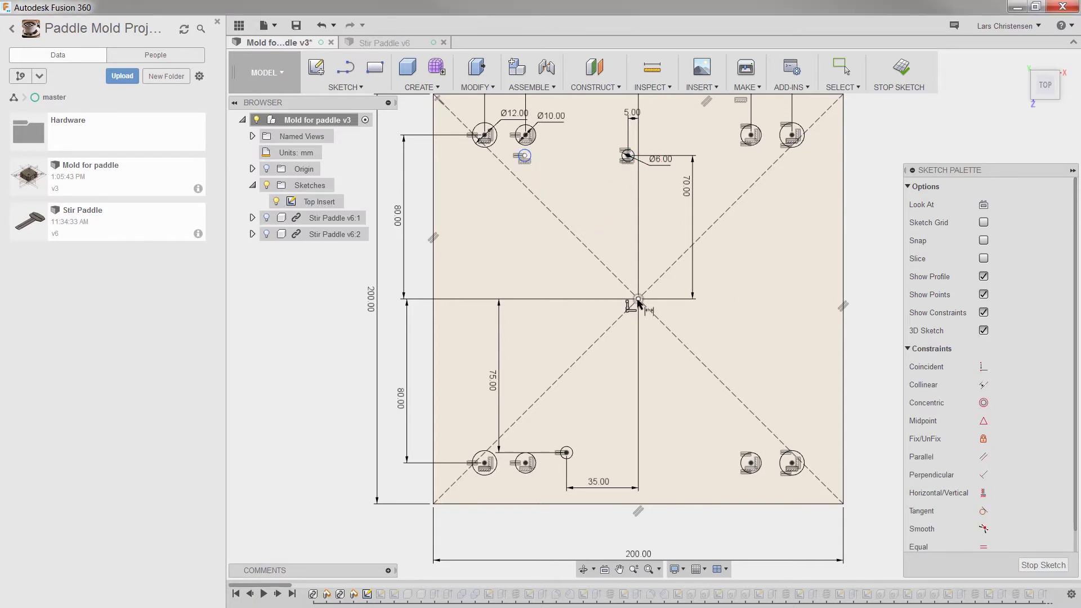
left_click(525, 157)
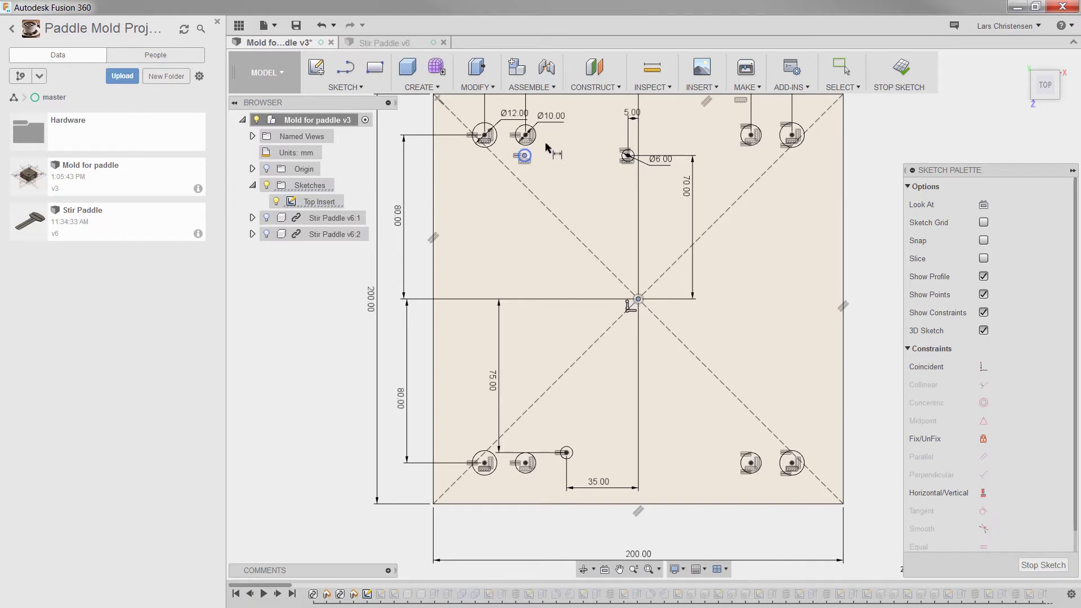
left_click(586, 140)
type("55")
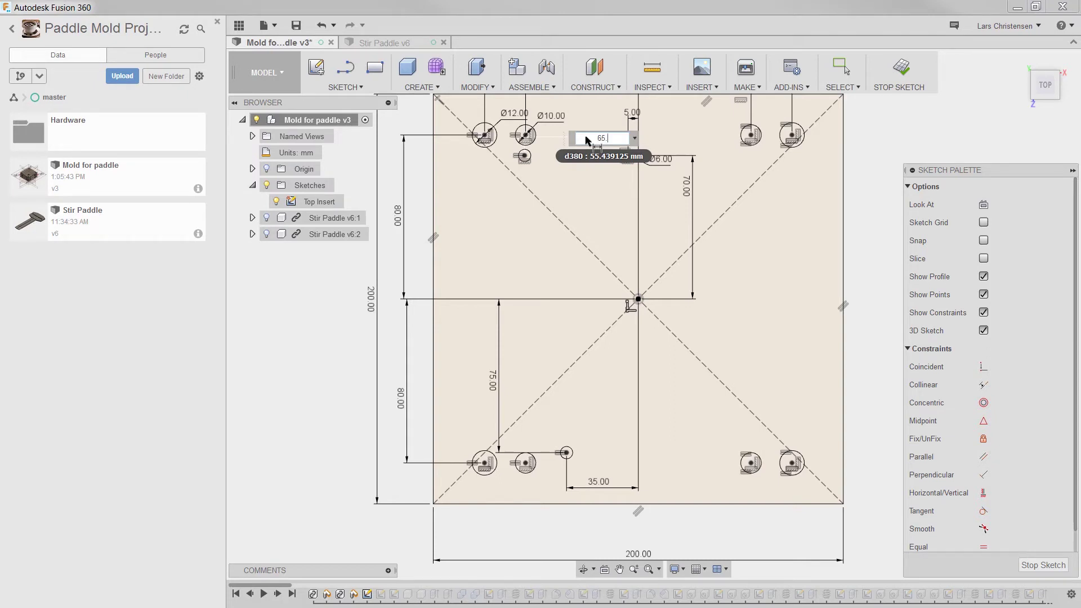
type(".")
key("Return")
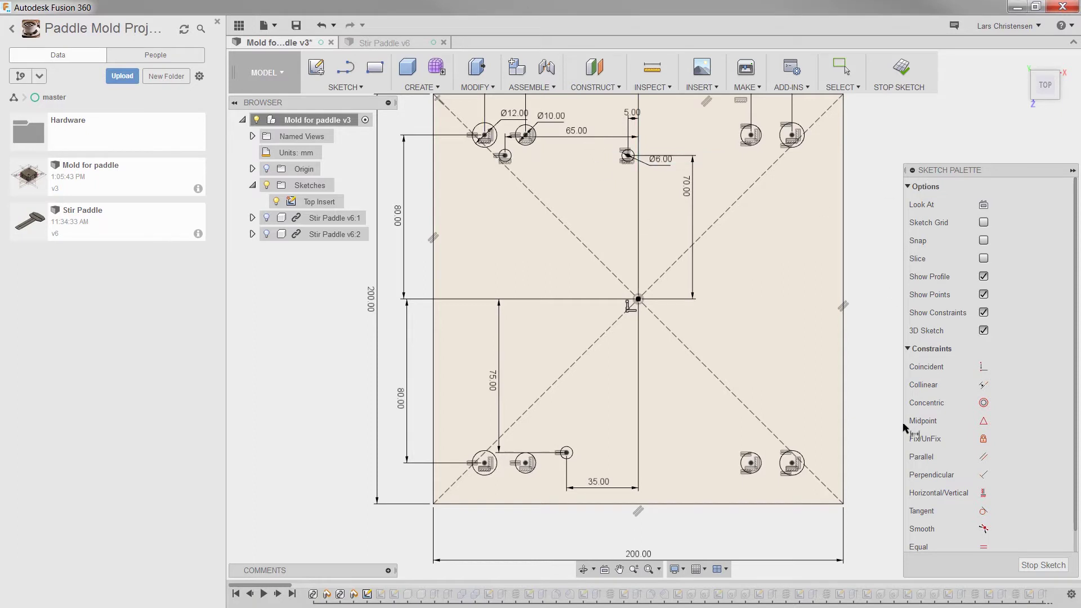
left_click(1033, 569)
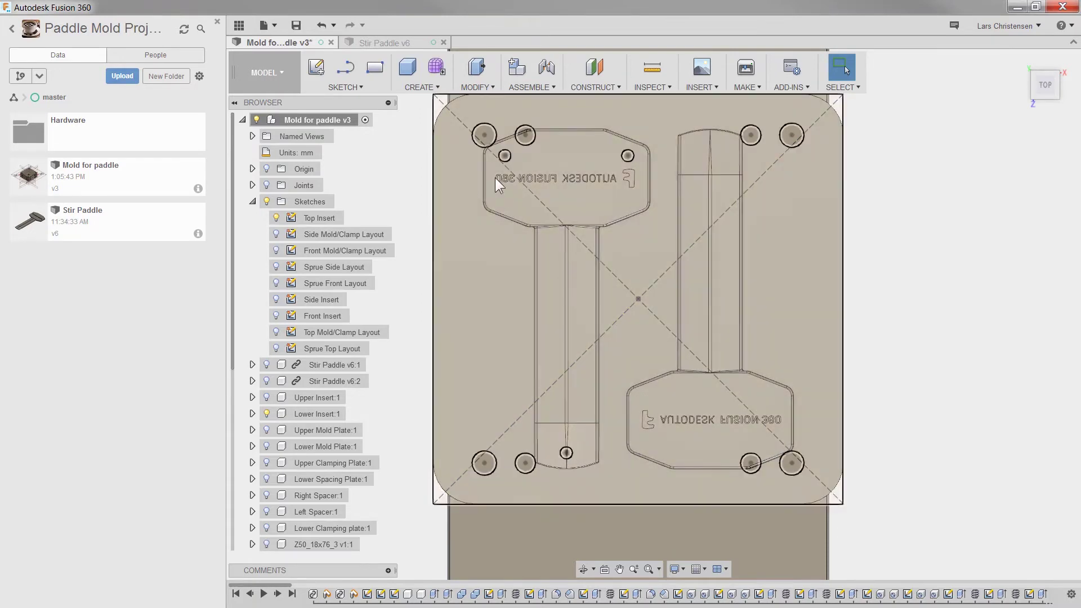
Reopen the Top Insert sketch, add three circles on its right half and make them equal to the 6 mm circles
left_click(315, 218)
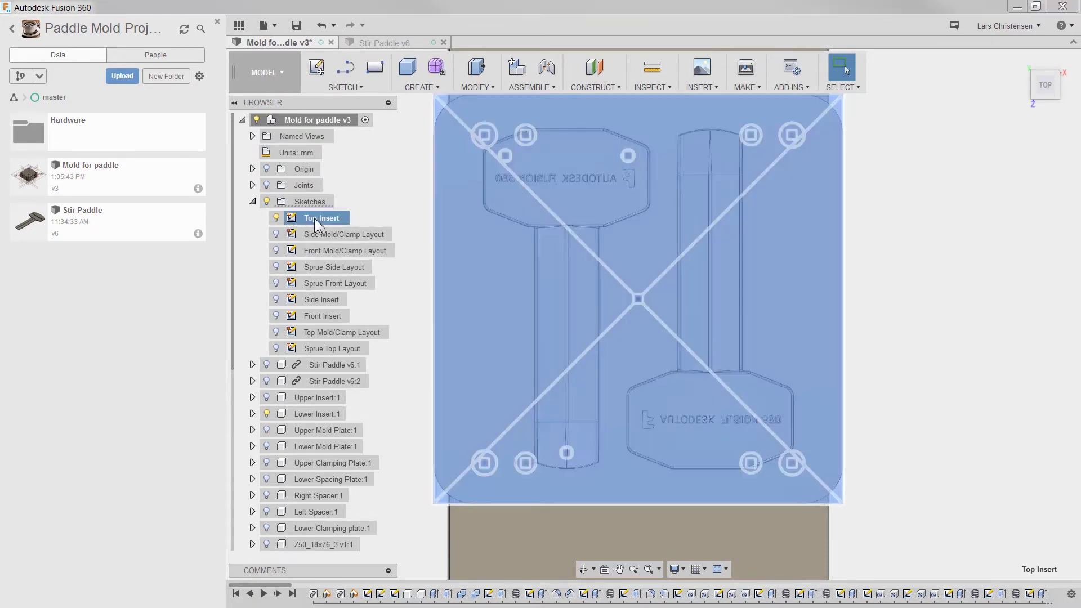
right_click(314, 218)
left_click(357, 245)
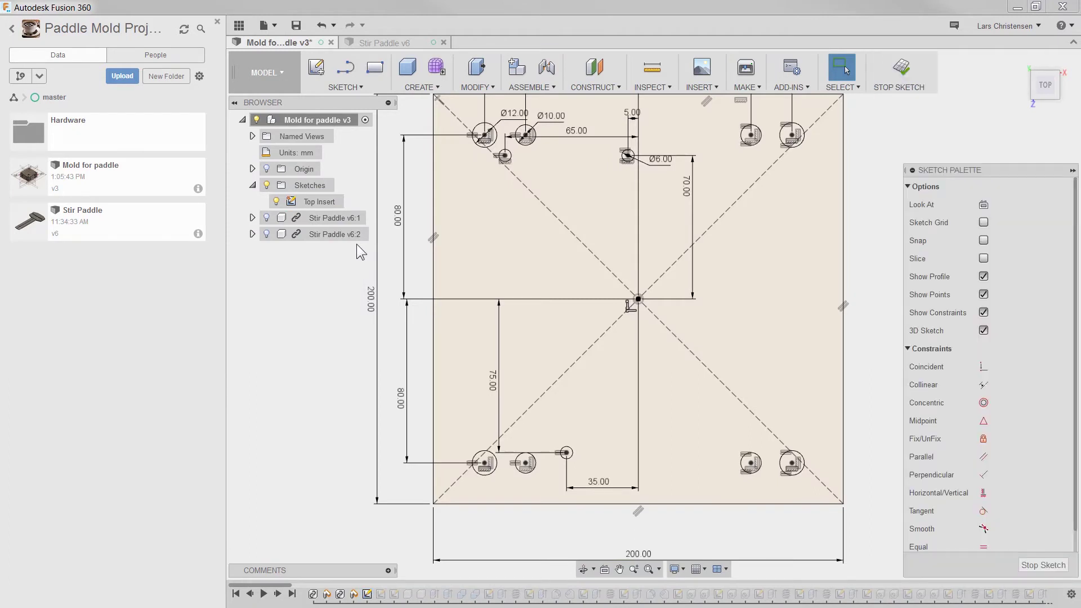
scroll(957, 451, "down", 1)
left_click(984, 525)
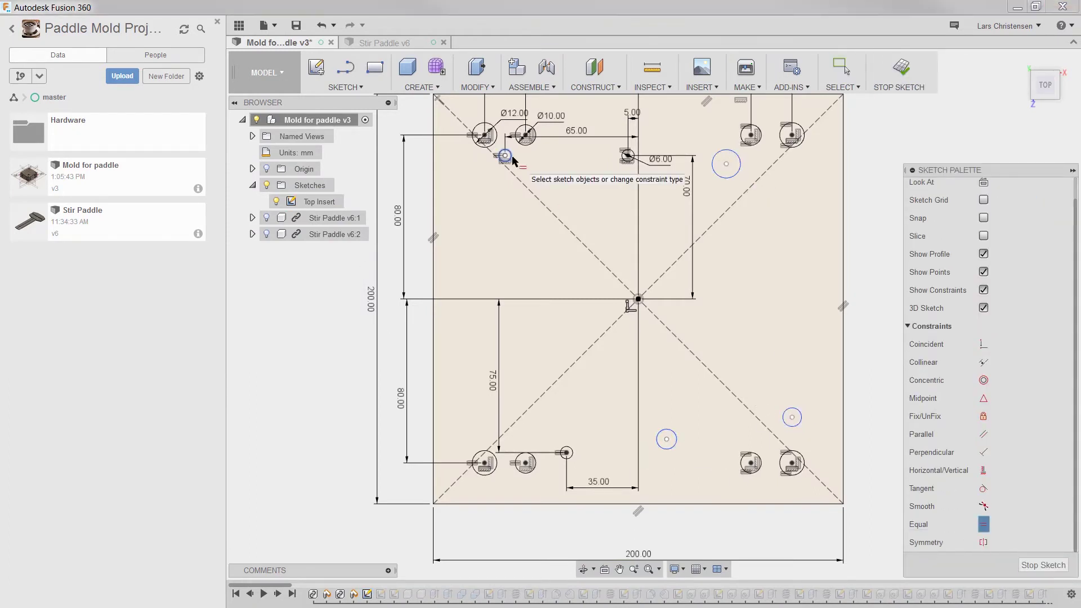
left_click(725, 178)
left_click(728, 170)
left_click(801, 418)
left_click(675, 441)
Align the centres of the two new lower-right circles with a Horizontal/Vertical constraint
left_click(984, 493)
left_click(792, 417)
left_click(667, 439)
Dimension the new lower circle nearest the centreline 70 mm vertically from the centre point
key("d")
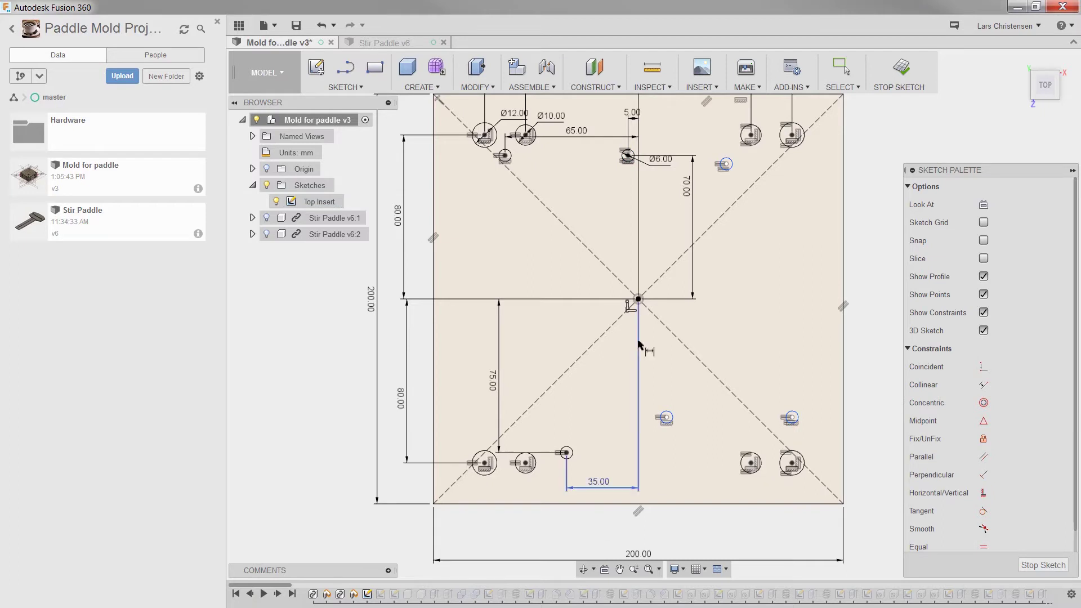
left_click(620, 383)
type("70")
key("Return")
Dimension the new upper-right circle 75 mm vertically from the sketch's centre point
left_click(638, 299)
left_click(726, 164)
left_click(869, 213)
type("75")
key("Return")
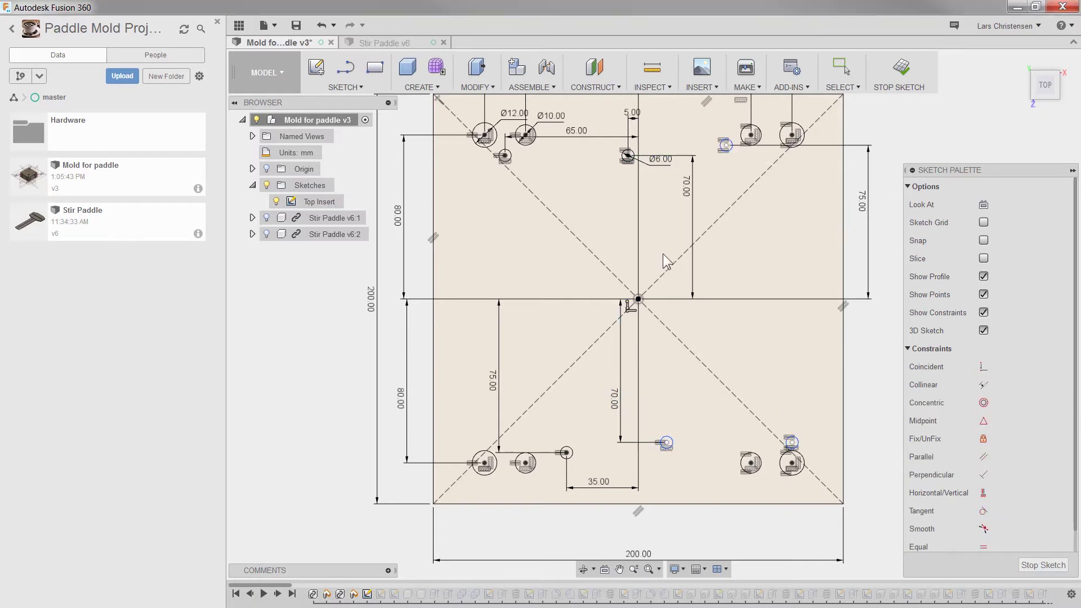
Dimension the two new lower-right circles horizontally from the centre point, the inner one 5 mm and the outer one 65 mm
left_click(638, 299)
left_click(667, 443)
left_click(653, 475)
type("5")
key("Return")
left_click(638, 299)
left_click(792, 442)
left_click(746, 500)
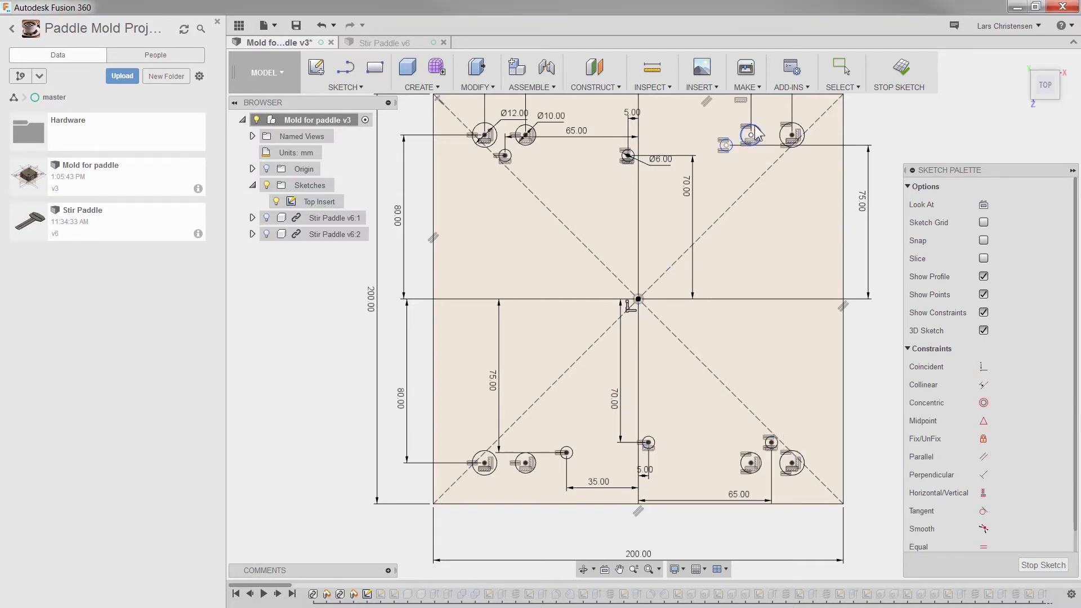
Dimension the new upper-right circle 35 mm horizontally from the centre point and finish the sketch
left_click(638, 299)
left_click(725, 146)
left_click(683, 118)
type("35")
key("Return")
left_click(1043, 564)
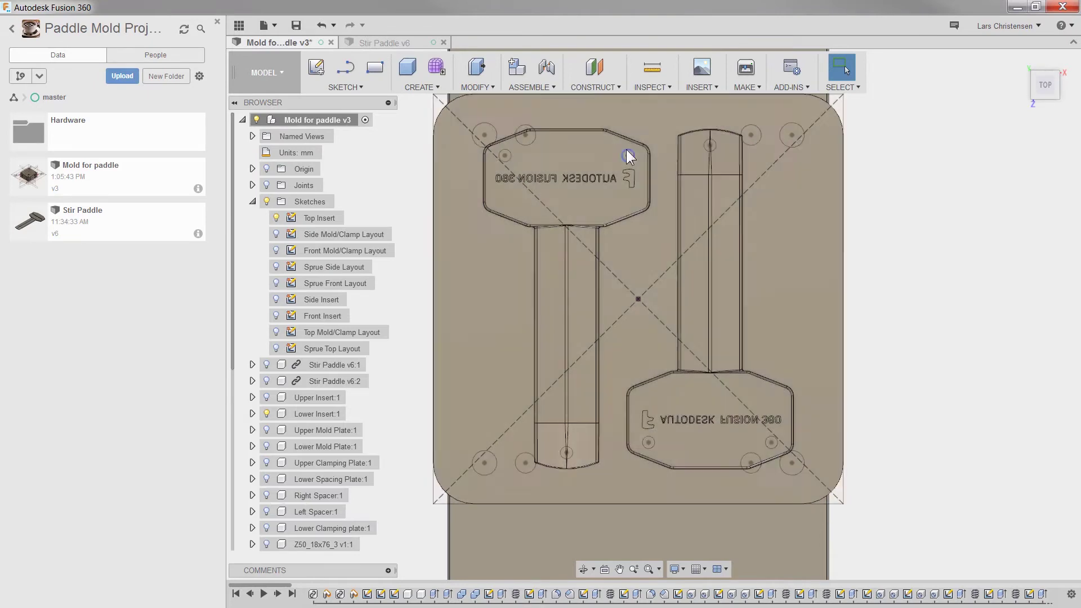
Hide the Ejector Retainer Plate and the Ejector Base Plate so only the lower insert remains displayed
left_click(278, 219)
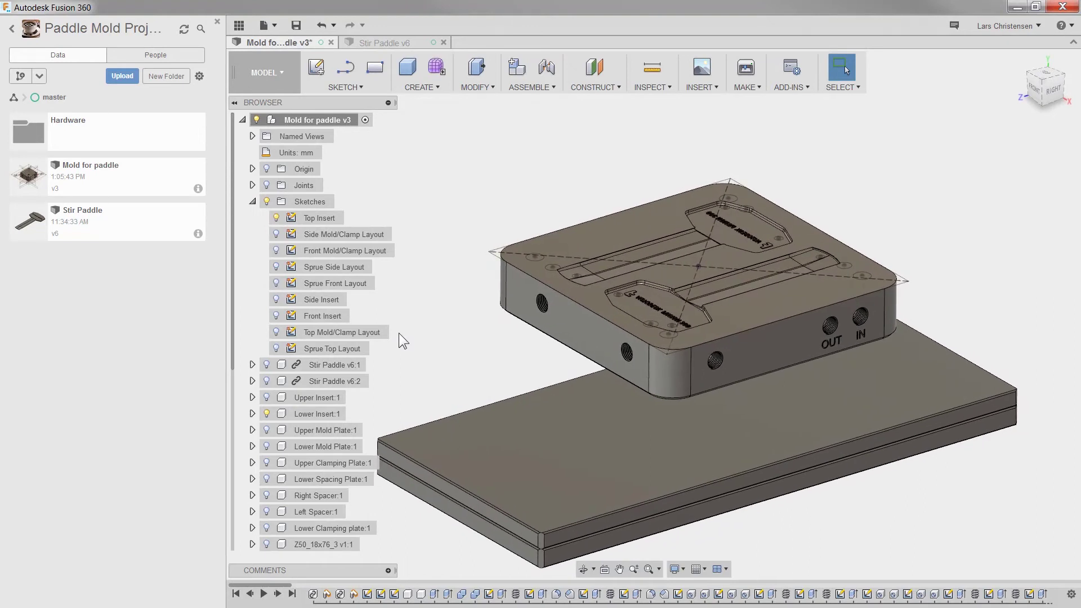
left_click(266, 417)
key("Escape")
scroll(269, 495, "down", 3)
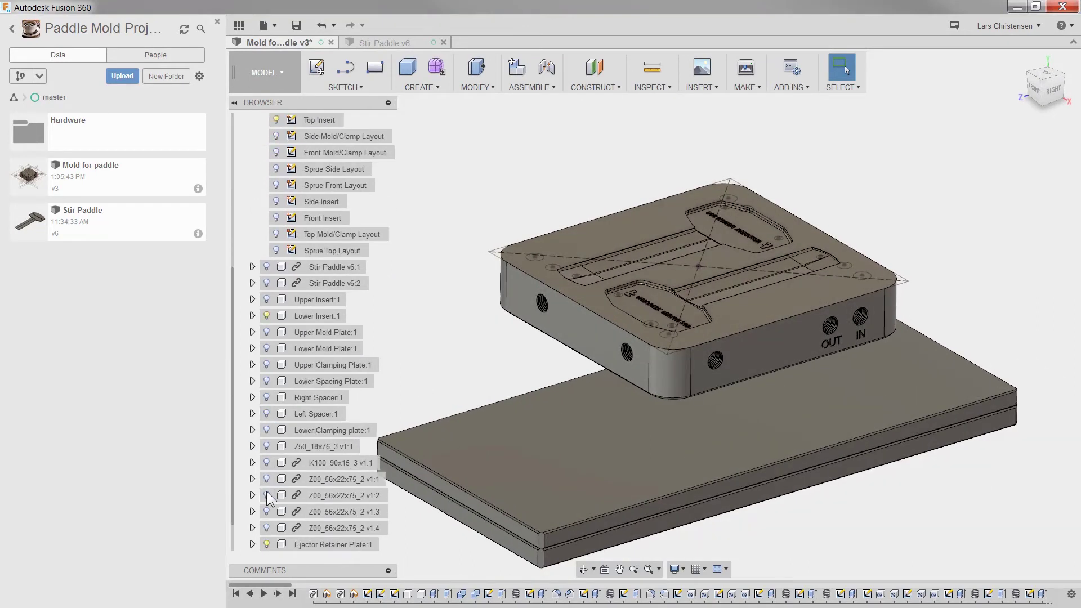
left_click(266, 529)
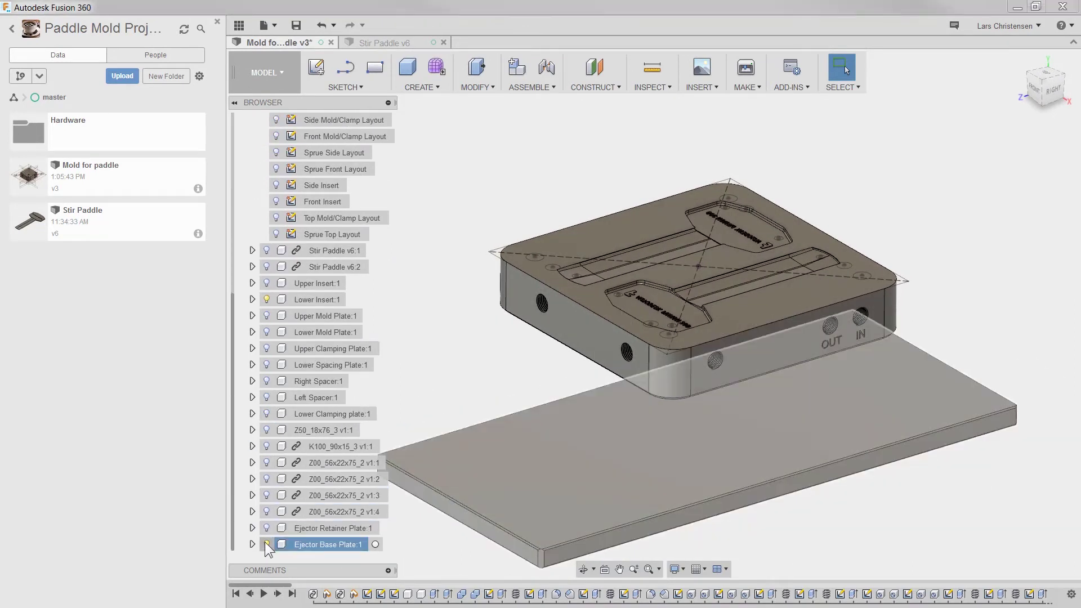
left_click(267, 545)
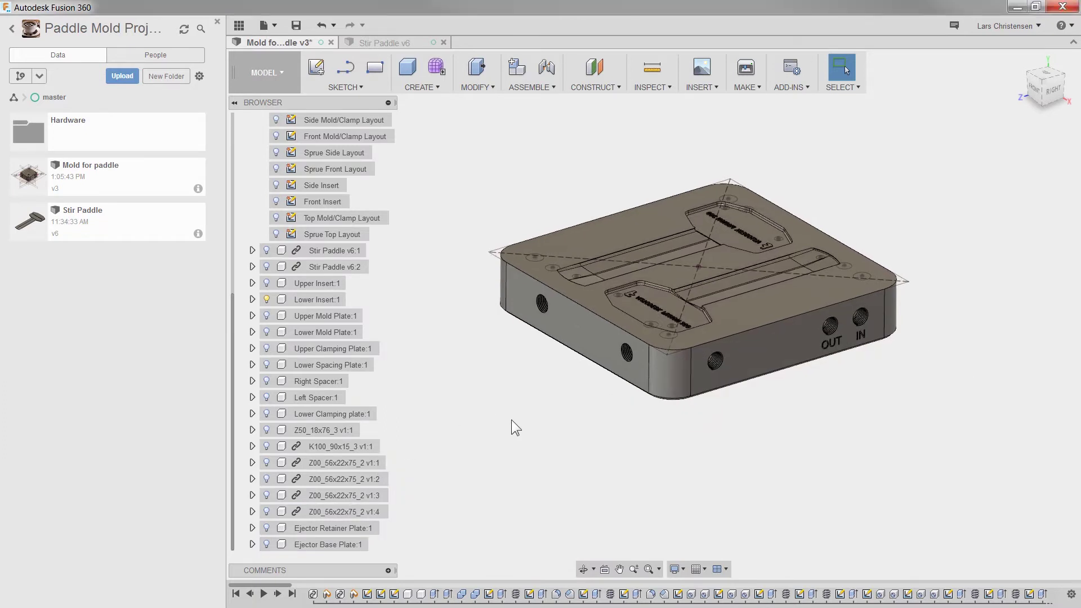
Activate the Lower Insert component and create a sketch on its bottom face
left_click(324, 300)
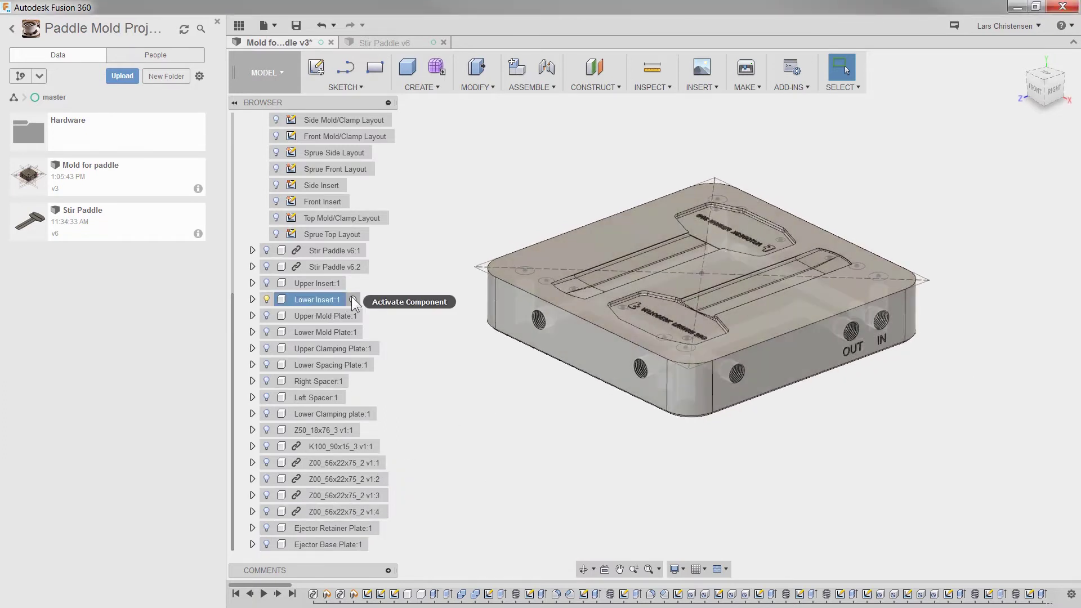
left_click(353, 299)
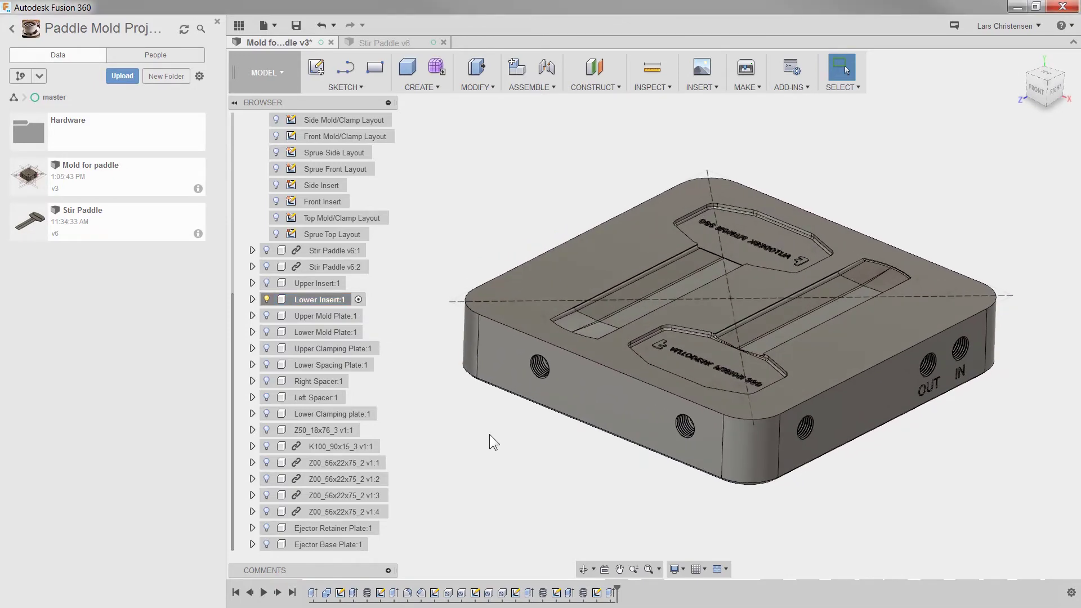
middle_click_drag(488, 434, 479, 549, "shift")
right_click(623, 289)
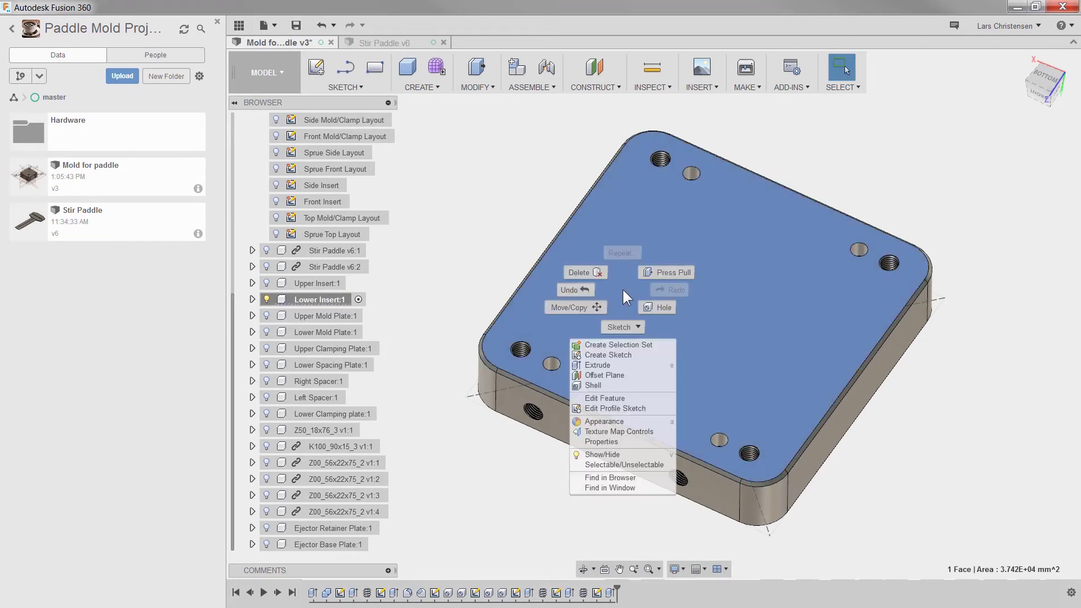
left_click(620, 356)
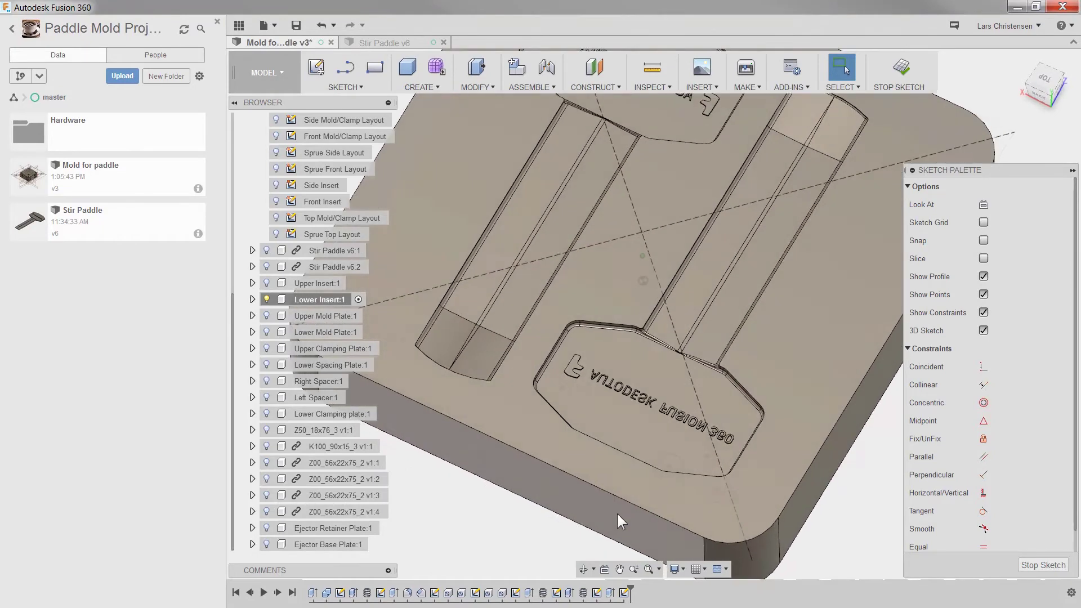
Project the six 6 mm circles of the Top Insert sketch into the new bottom-face sketch
key("p")
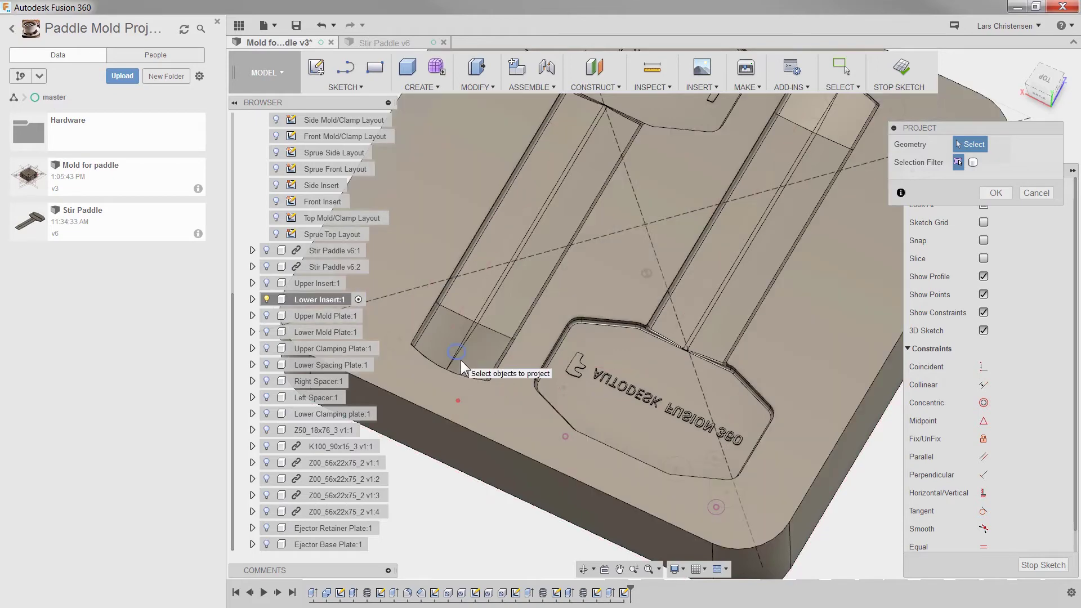
scroll(563, 405, "down", 3)
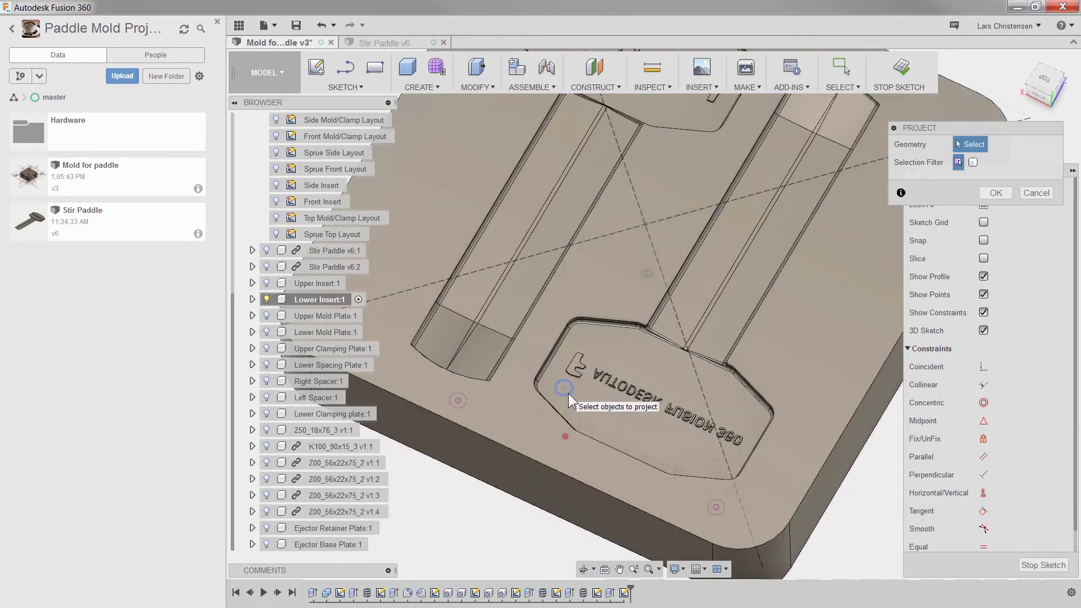
scroll(489, 519, "down", 3)
scroll(657, 297, "up", 5)
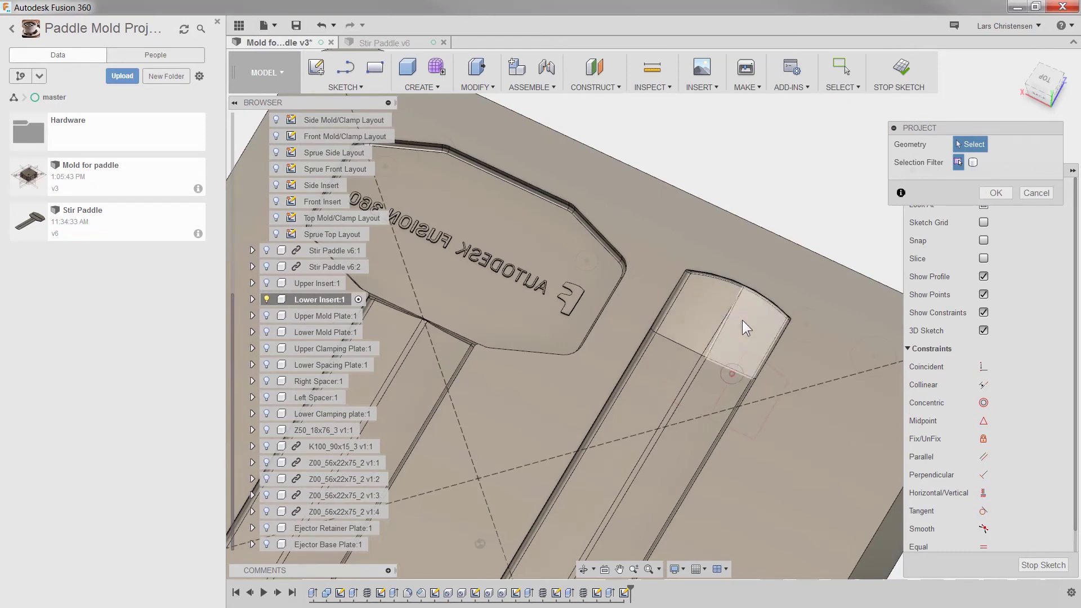
left_click(579, 260)
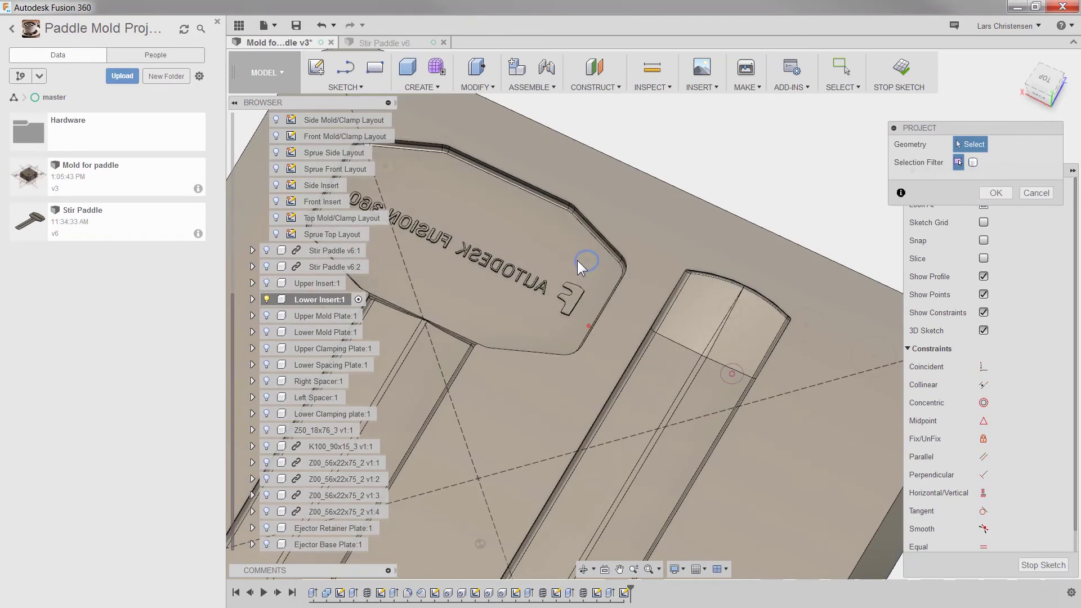
scroll(613, 273, "down", 4)
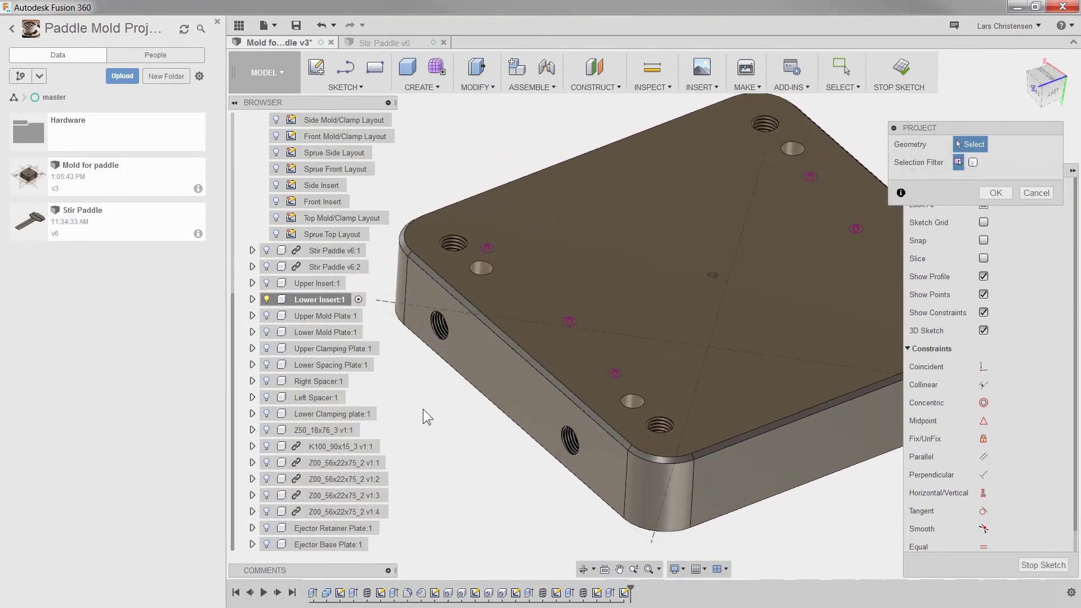
Cut the six projected circle profiles all the way through the lower insert with Press Pull
key("q")
scroll(595, 333, "up", 4)
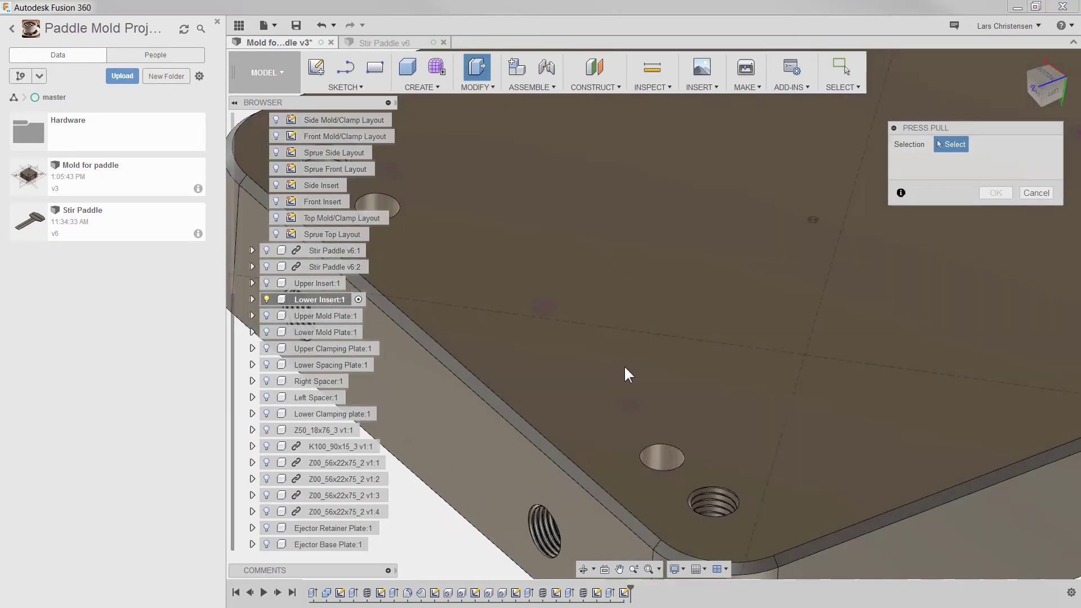
left_click(638, 406)
left_click(546, 305)
scroll(600, 397, "down", 4)
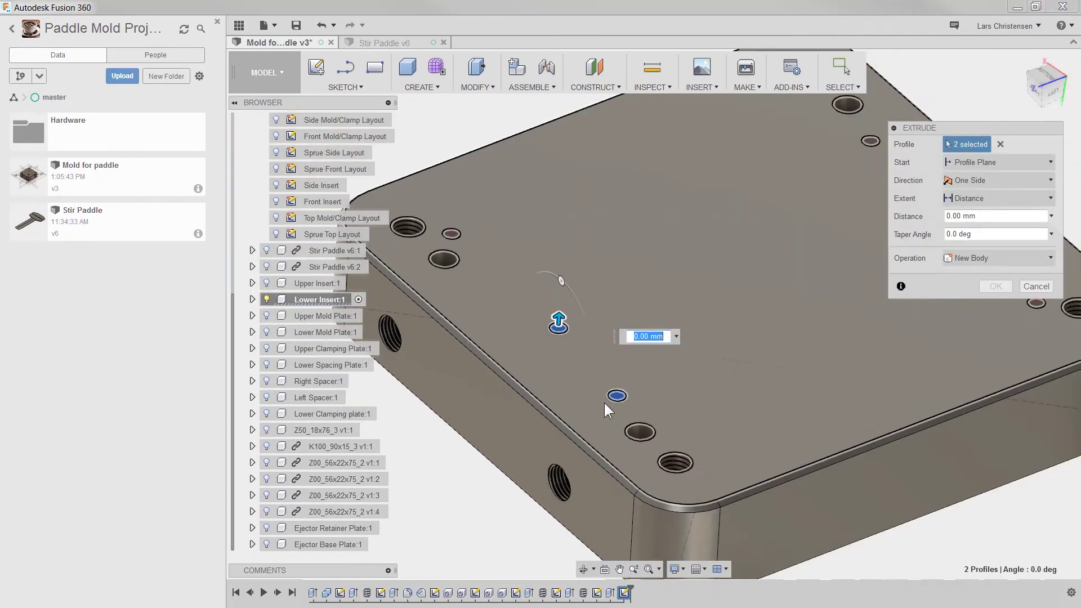
scroll(526, 270, "up", 4)
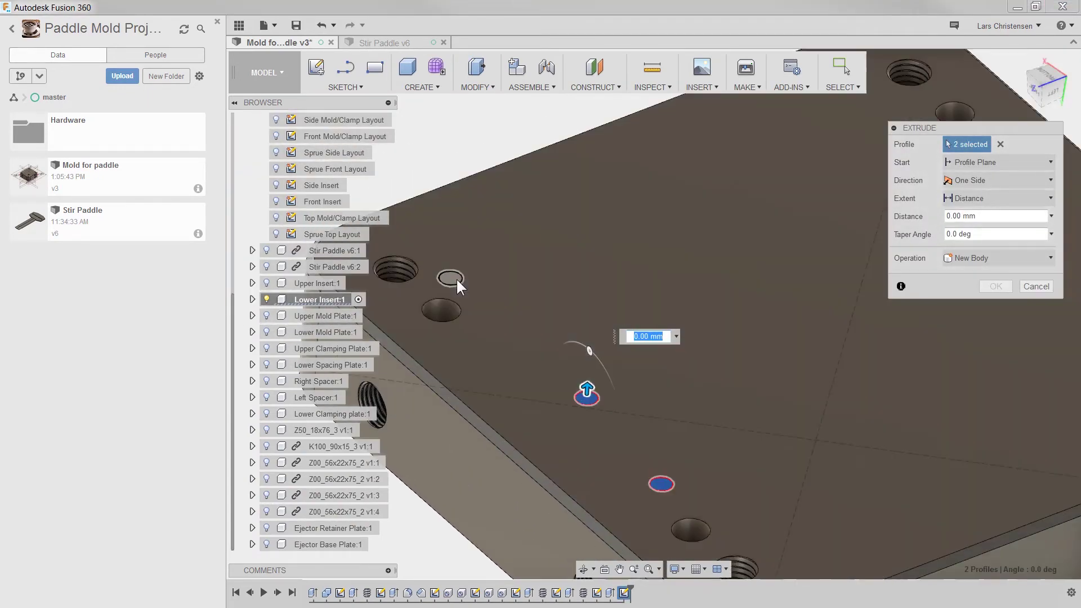
left_click(456, 279)
scroll(441, 343, "down", 4)
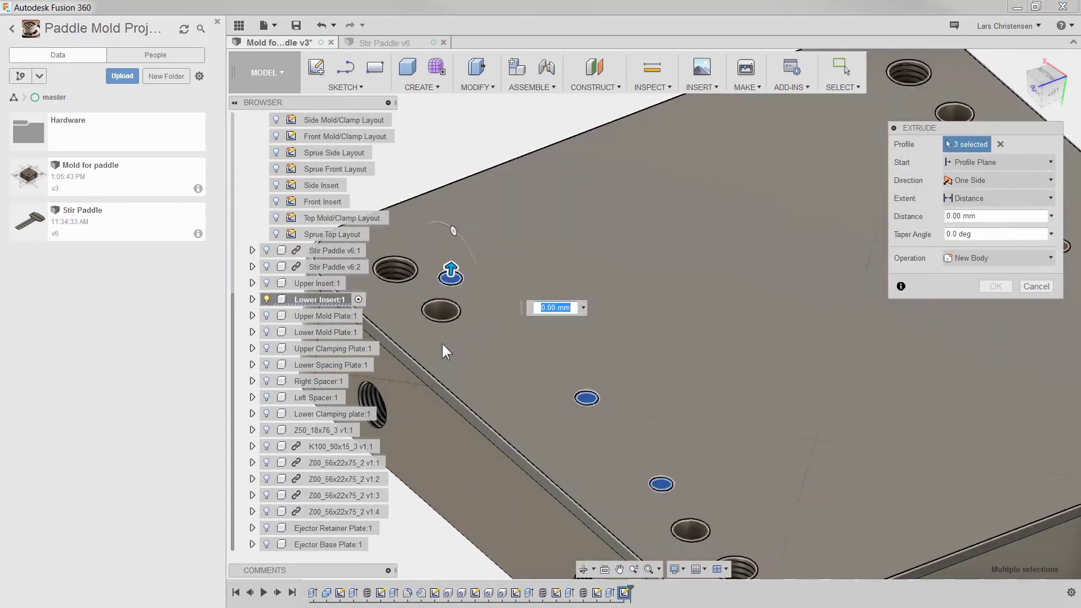
scroll(922, 368, "up", 5)
left_click(937, 428)
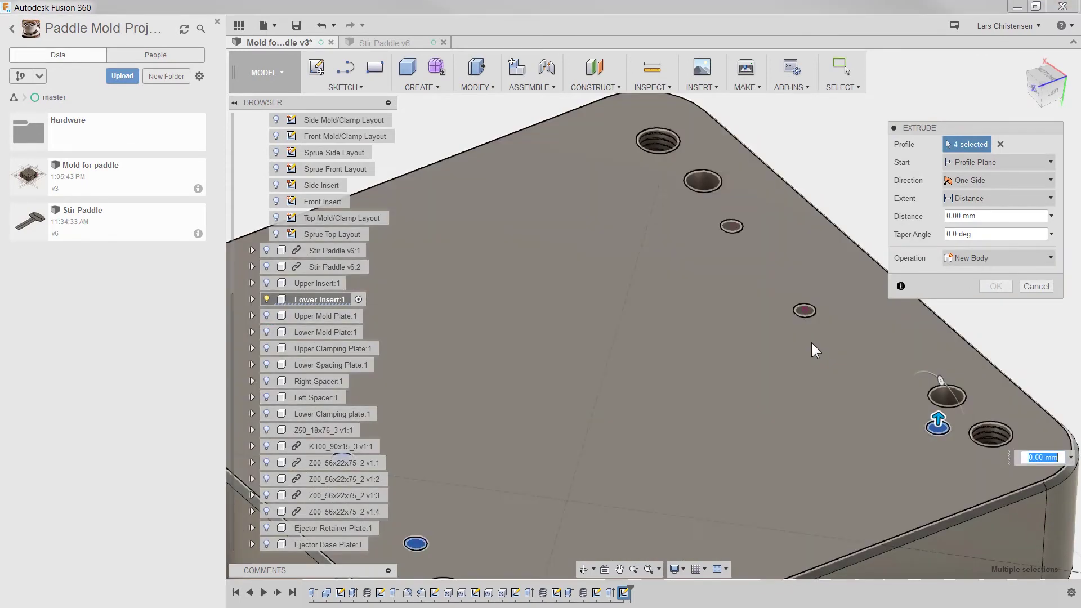
left_click(802, 311)
left_click(731, 224)
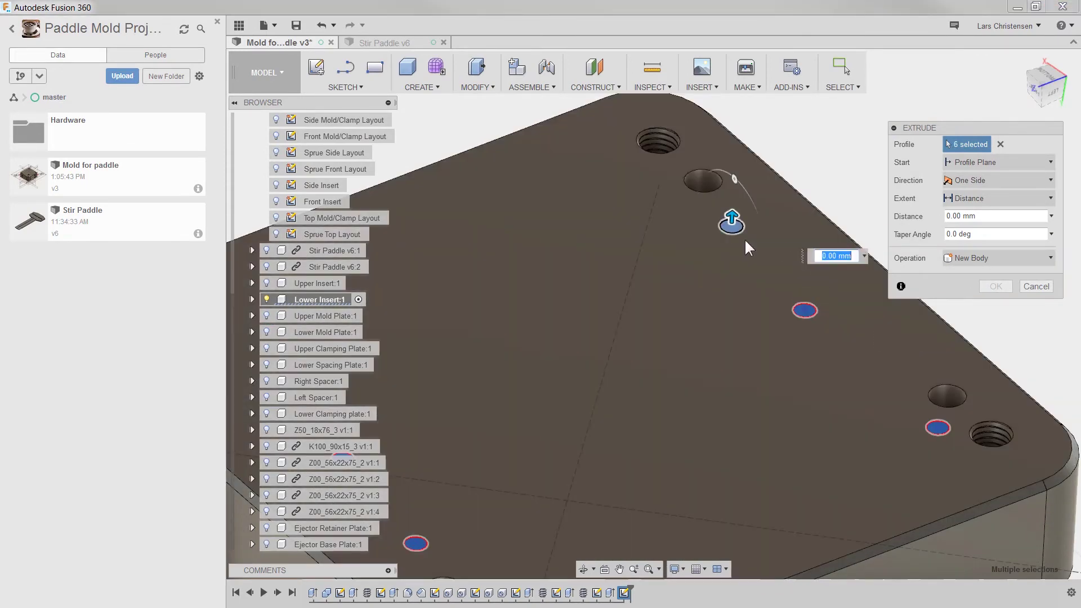
scroll(777, 227, "down", 3)
left_click_drag(750, 217, 737, 448)
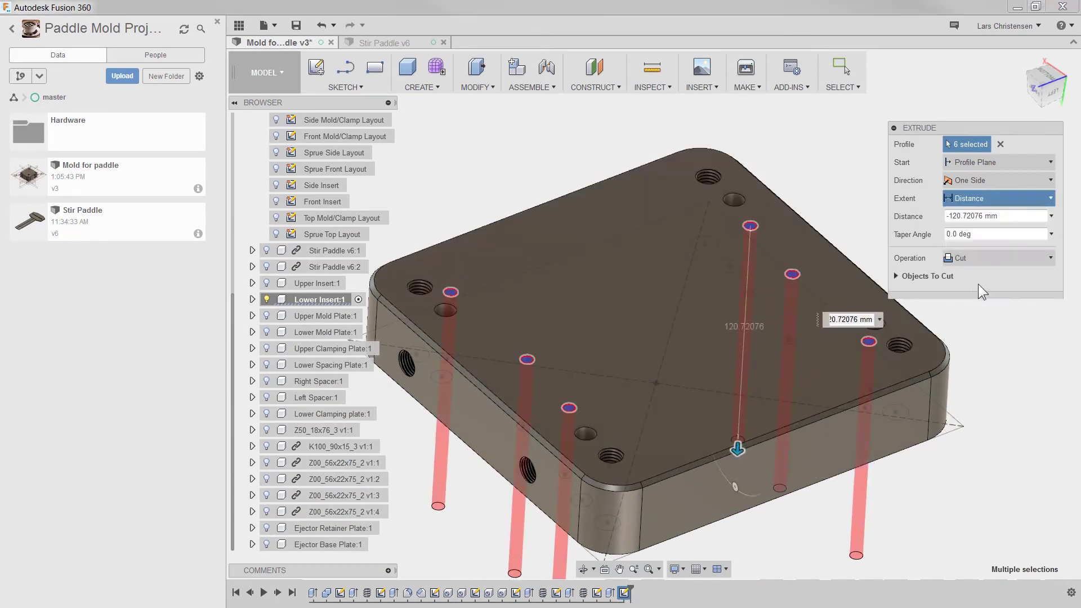
left_click(989, 309)
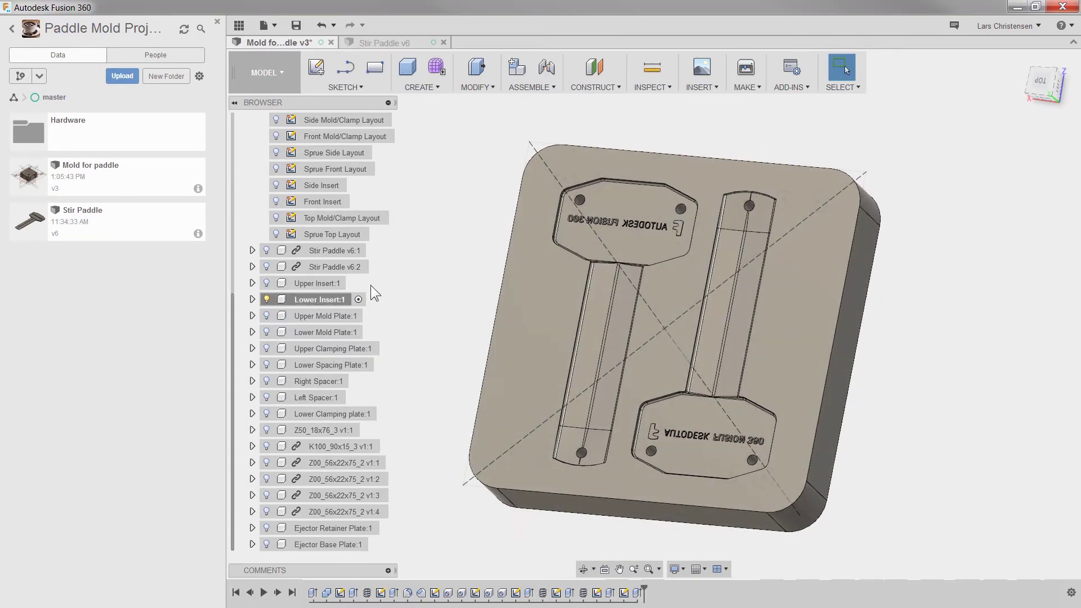
Hide the top-level Sketches folder
scroll(338, 253, "up", 3)
left_click(267, 169)
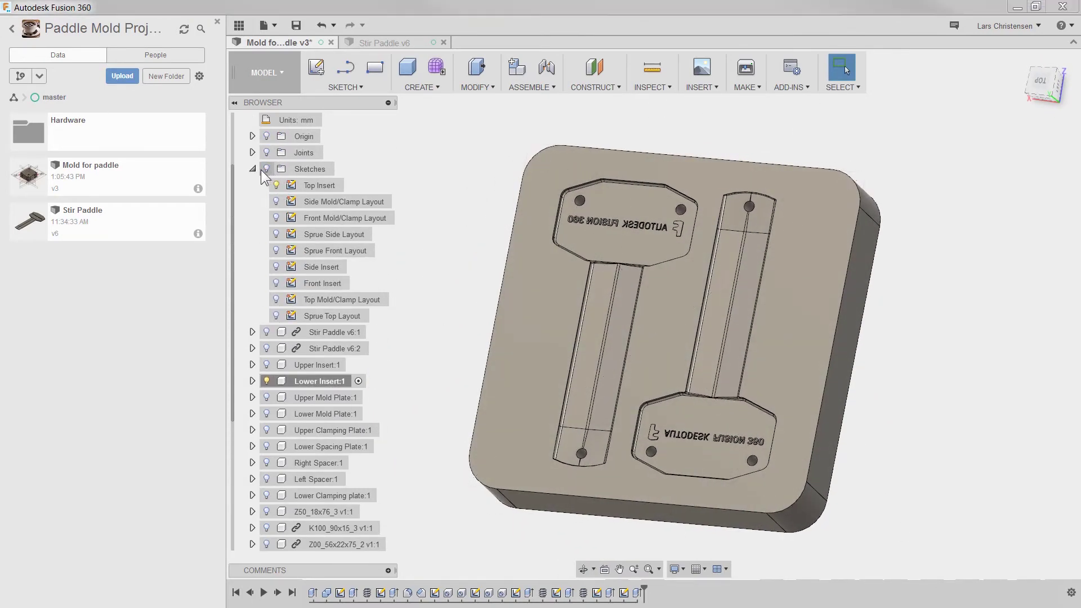
Collapse the sketch list and show the Lower Mold Plate and Ejector Retainer Plate alongside the Lower Insert
left_click(252, 169)
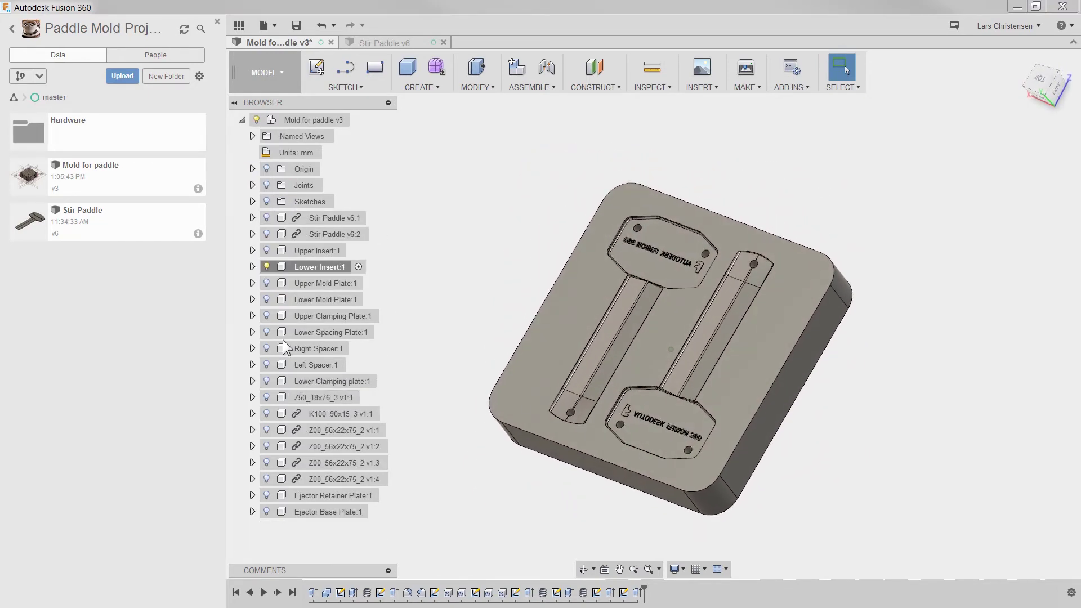
left_click(267, 299)
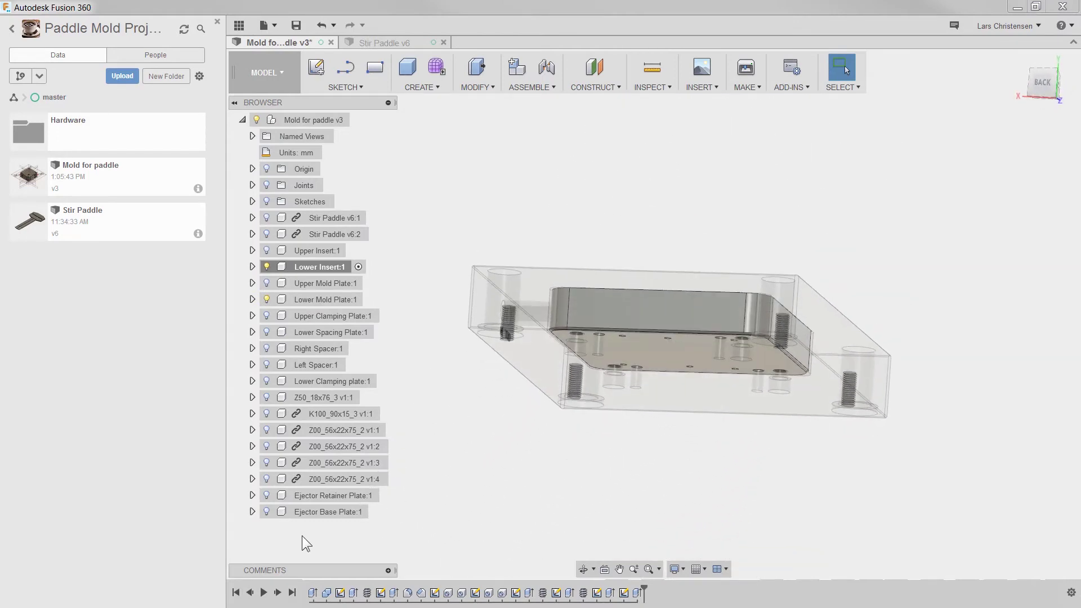
left_click(267, 495)
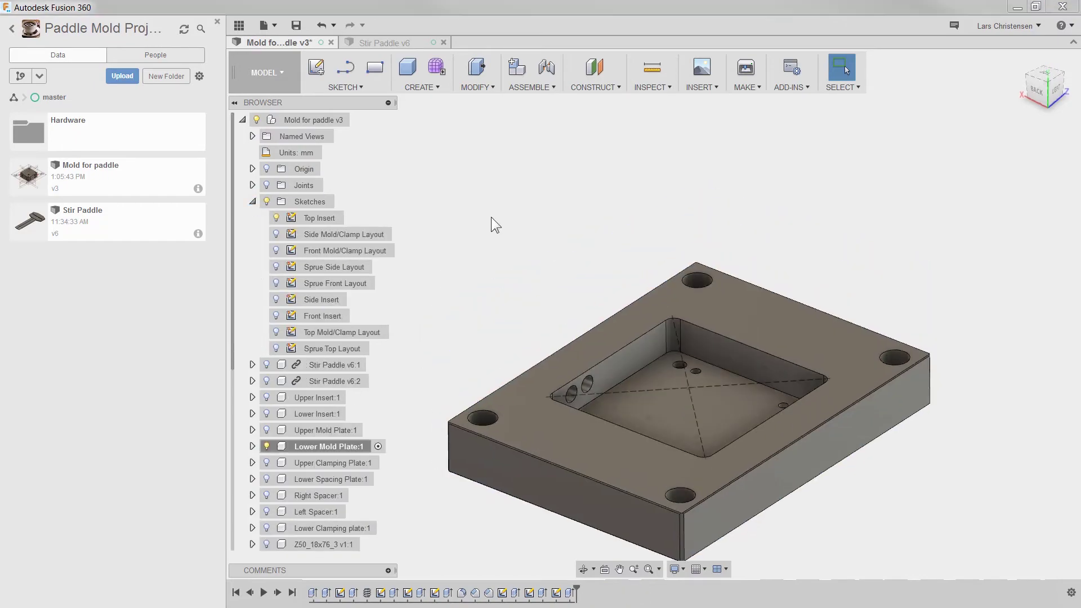
Offset the projected ejector pin circles on the Lower Mold Plate's underside and cut them as pin holes
left_click(753, 466)
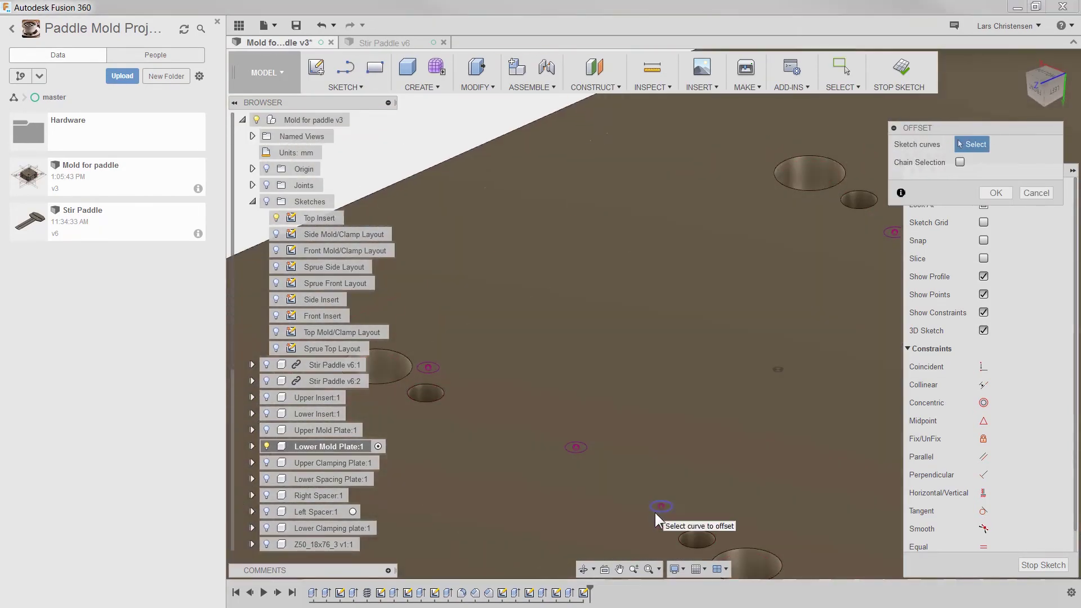
type("-5")
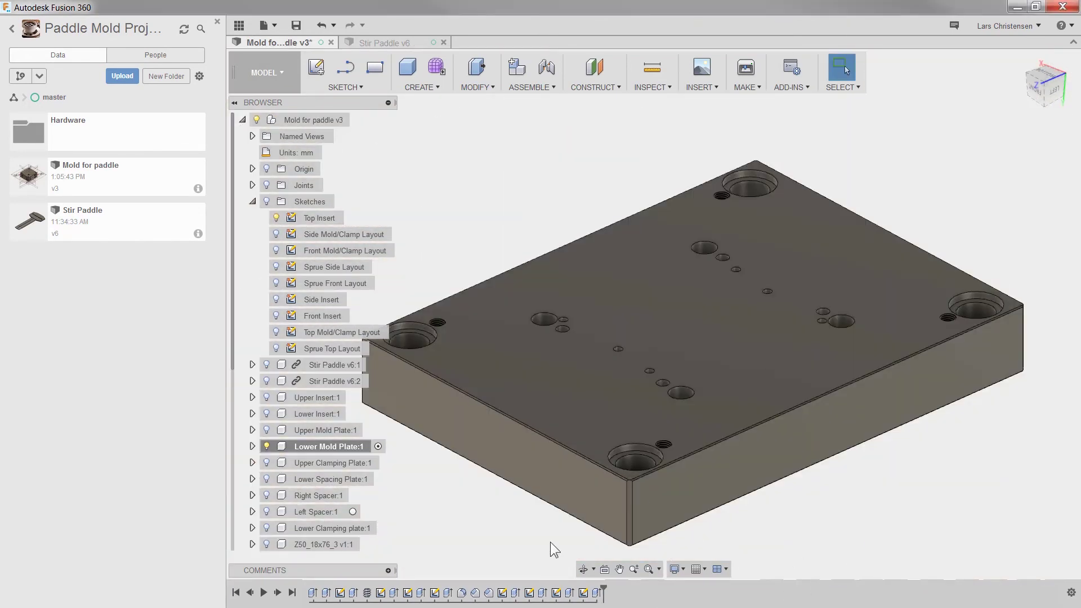
mouse_move(549, 541)
middle_mouse_down("shift")
mouse_move(570, 563)
mouse_move(539, 528)
middle_mouse_up("shift")
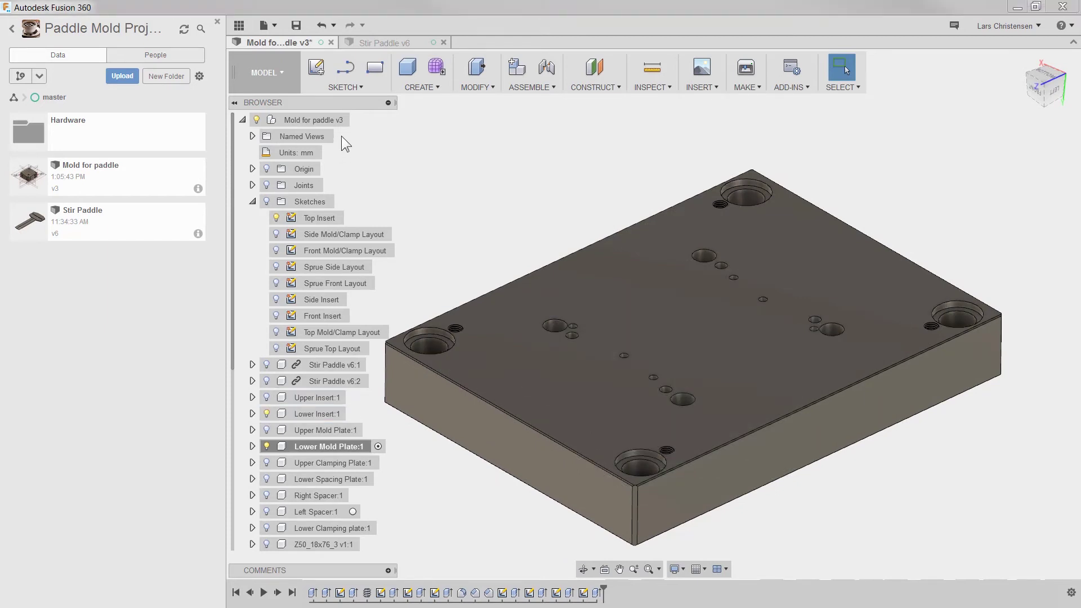
Activate the top-level Mold for paddle assembly and leave only the Ejector Retainer Plate visible
left_click(357, 120)
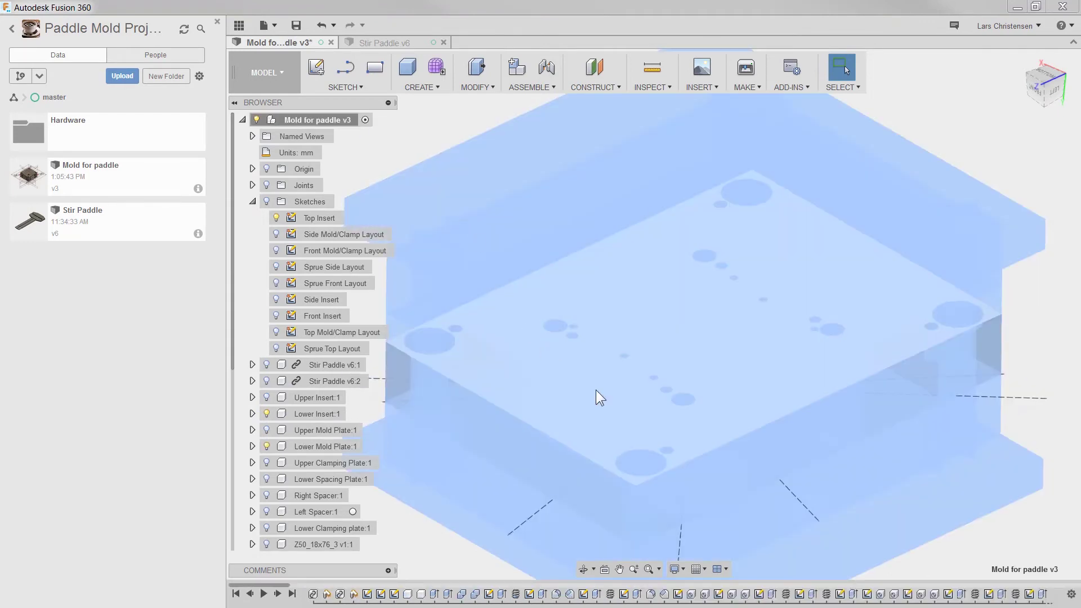
middle_click_drag(965, 422, 698, 376, "shift")
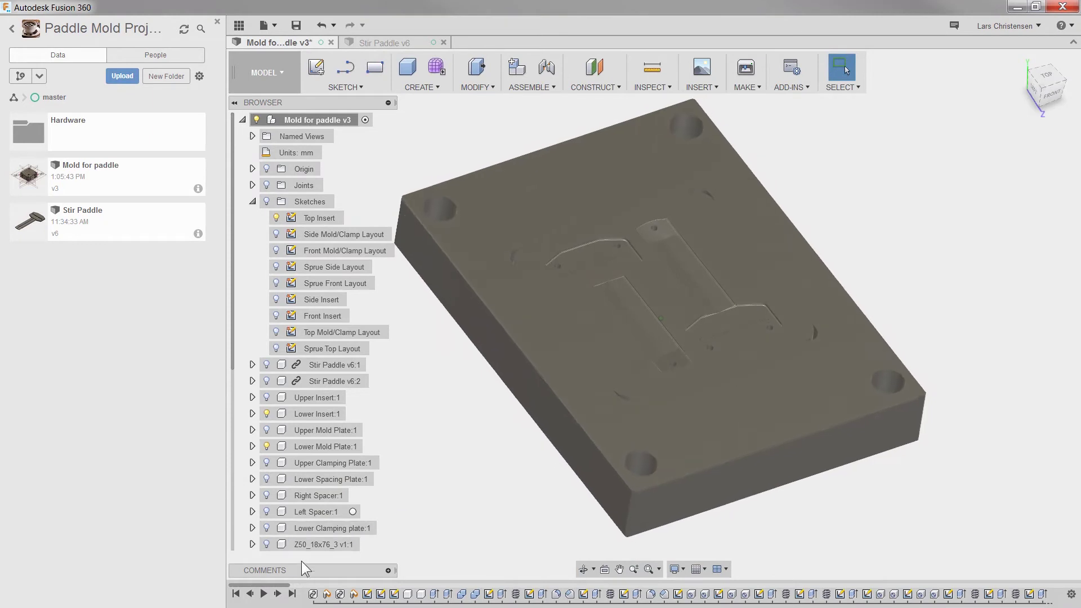
scroll(286, 488, "down", 3)
left_click(270, 398)
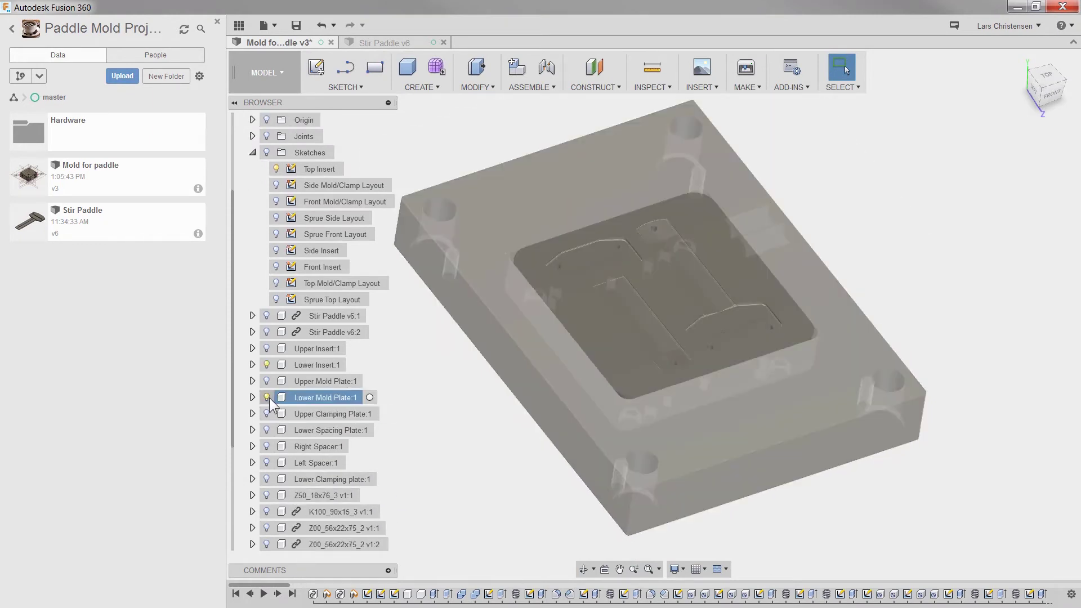
left_click(268, 398)
left_click(266, 365)
scroll(283, 414, "down", 2)
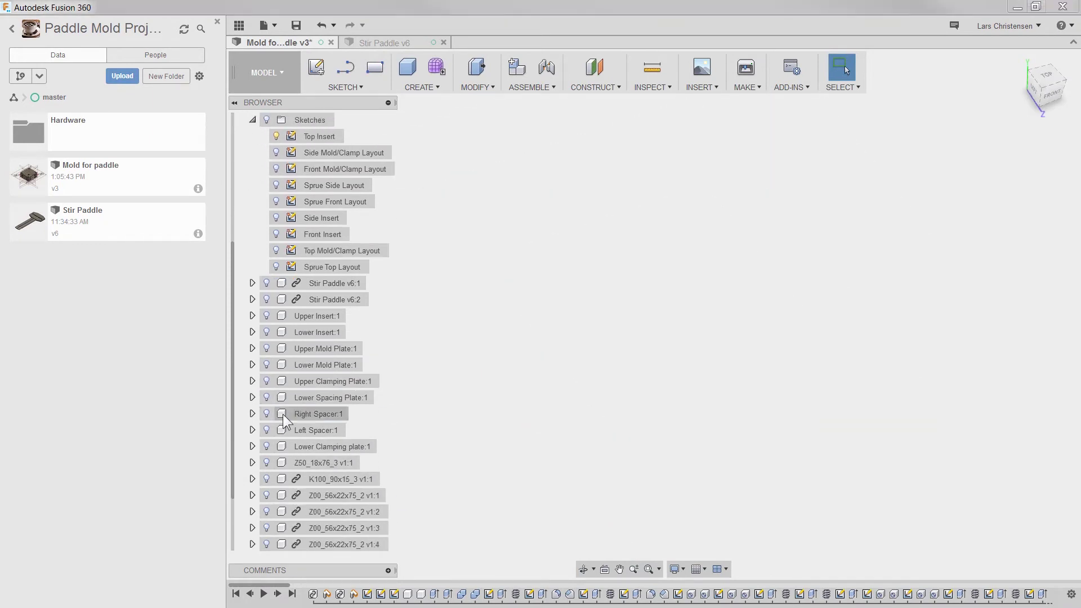
scroll(275, 445, "down", 2)
left_click(266, 529)
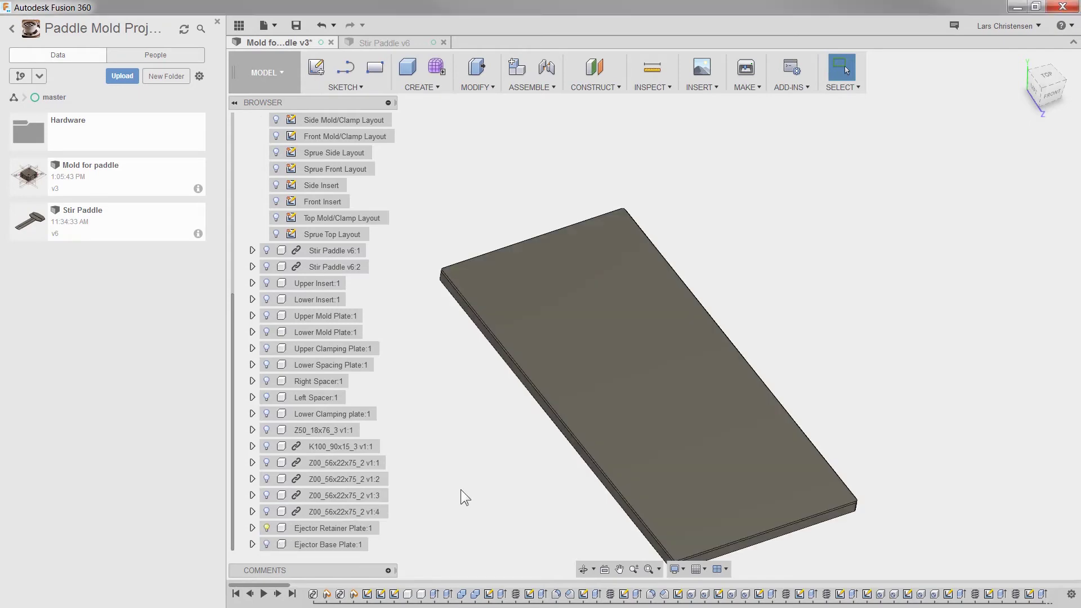
Display the Top Insert sketch above the Ejector Retainer Plate
scroll(315, 395, "up", 7)
left_click(276, 218)
middle_click_drag(484, 389, 550, 375, "shift")
Try to project the Top Insert sketch's six ejector pin circles into a new top-level sketch on the plate's top face
left_click(316, 67)
left_click(550, 375)
key("p")
left_click(684, 320)
left_click(789, 320)
left_click(863, 311)
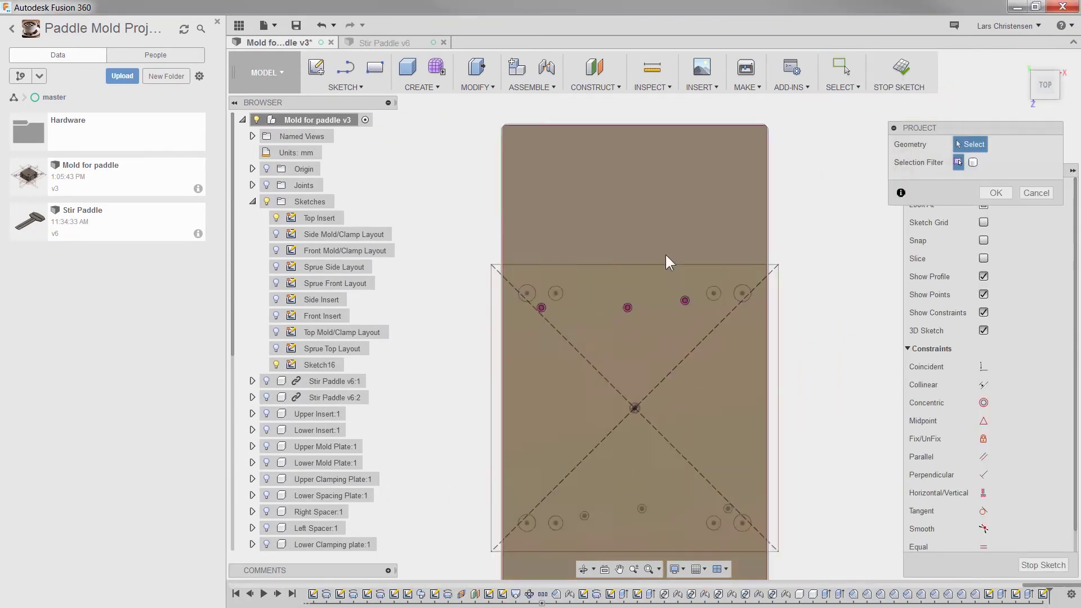
scroll(636, 450, "up", 3)
left_click(753, 361)
left_click(608, 363)
left_click(501, 372)
scroll(581, 397, "down", 5)
middle_click_drag(443, 486, 513, 405, "shift")
In the Ejector Retainer Plate component, start a sketch on the top face and project the six ejector pin circles from the Top Insert sketch
left_click(267, 202)
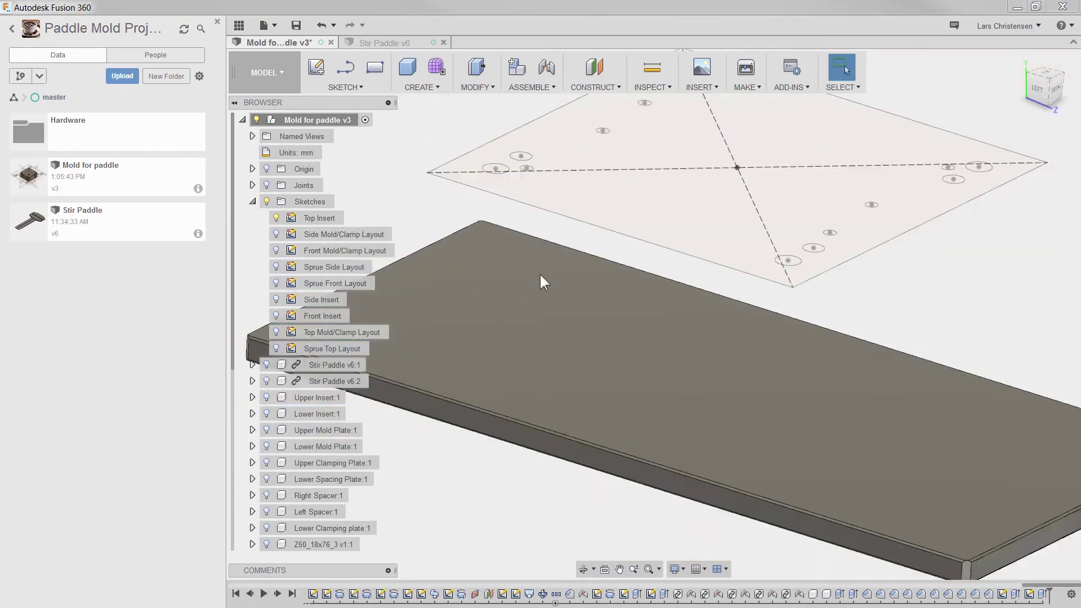
right_click(495, 304)
left_click(505, 397)
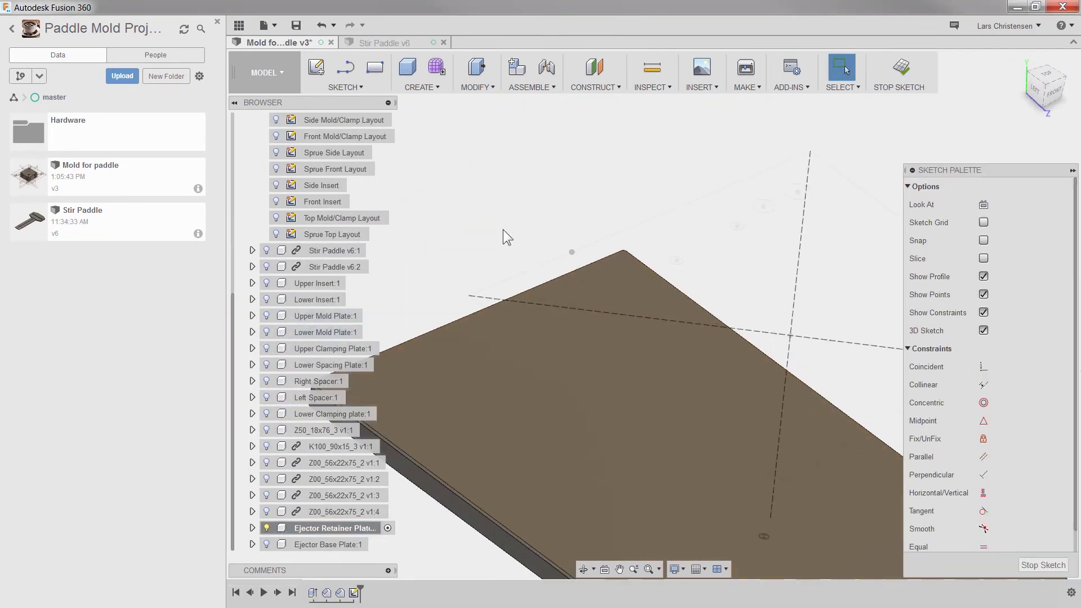
key("p")
scroll(738, 237, "down", 5)
scroll(844, 307, "up", 4)
left_click(789, 233)
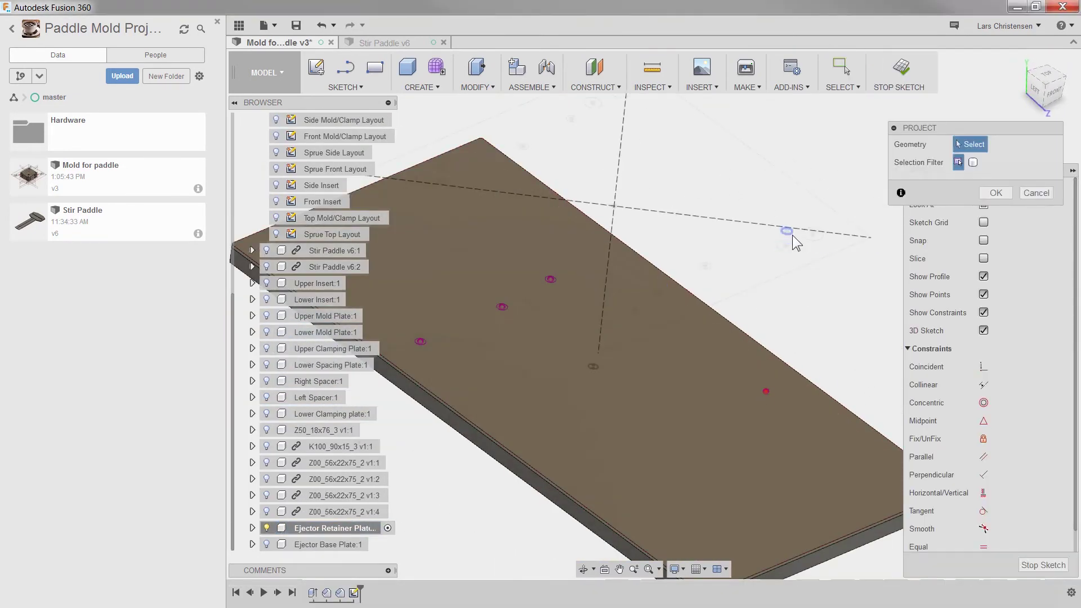
left_click(707, 265)
left_click(658, 297)
scroll(813, 319, "down", 3)
key("Return")
Hide the assembly's Sketches folder so only the plate's own sketch geometry is displayed
scroll(555, 479, "up", 2)
scroll(323, 282, "up", 2)
left_click(267, 169)
Offset each of the six projected pin circles outward by 0.5 mm
scroll(603, 310, "up", 5)
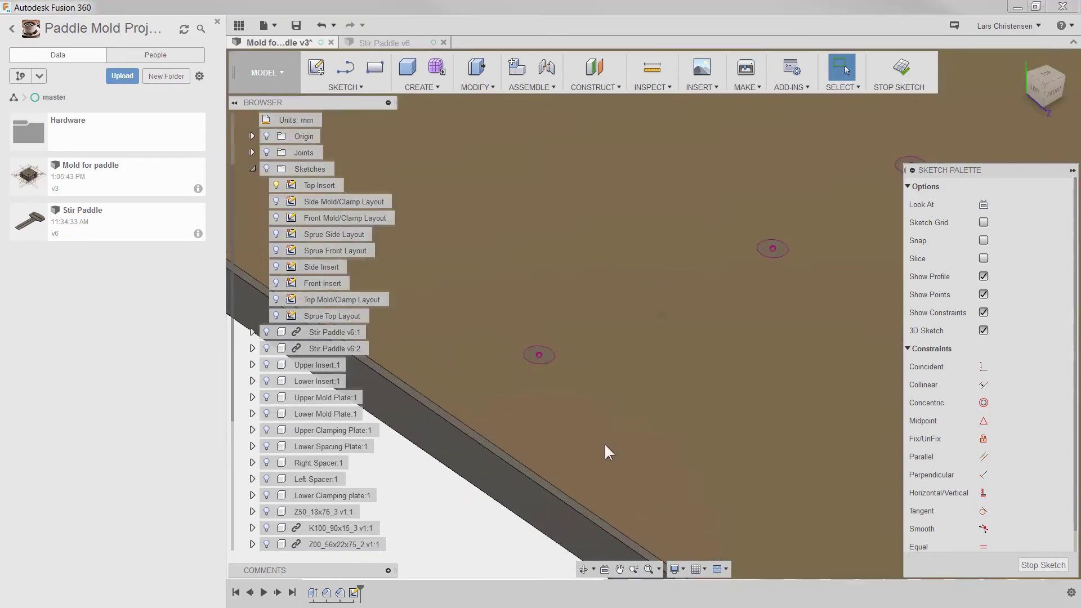
key("o")
left_click(553, 362)
key("Return")
scroll(688, 263, "down", 3)
key("o")
left_click(739, 257)
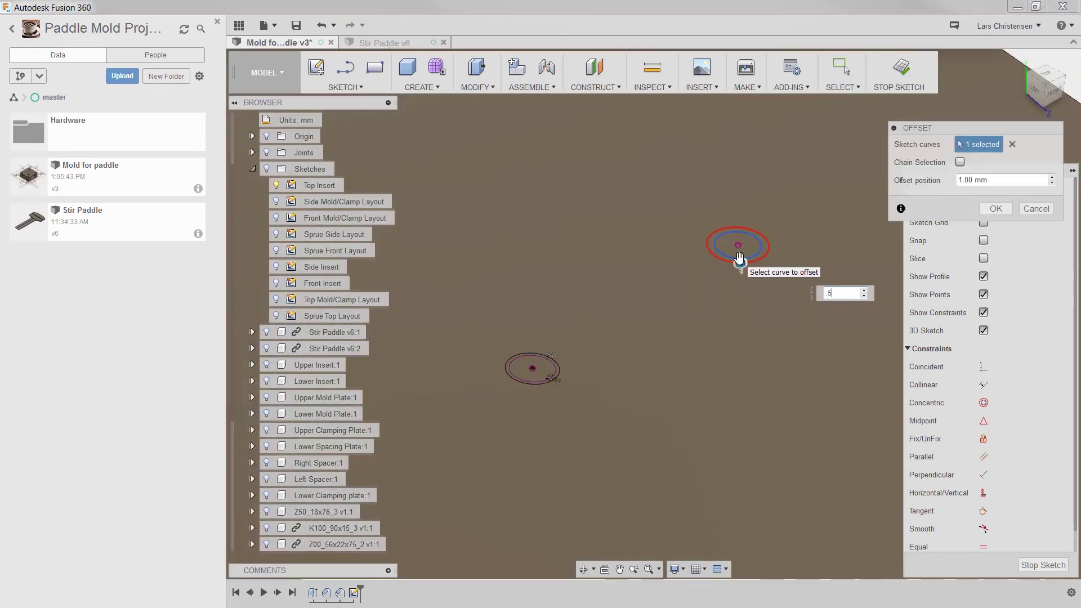
key("Return")
key("o")
left_click(714, 434)
key("Return")
key("o")
left_click(718, 409)
key("Return")
scroll(720, 410, "down", 3)
key("o")
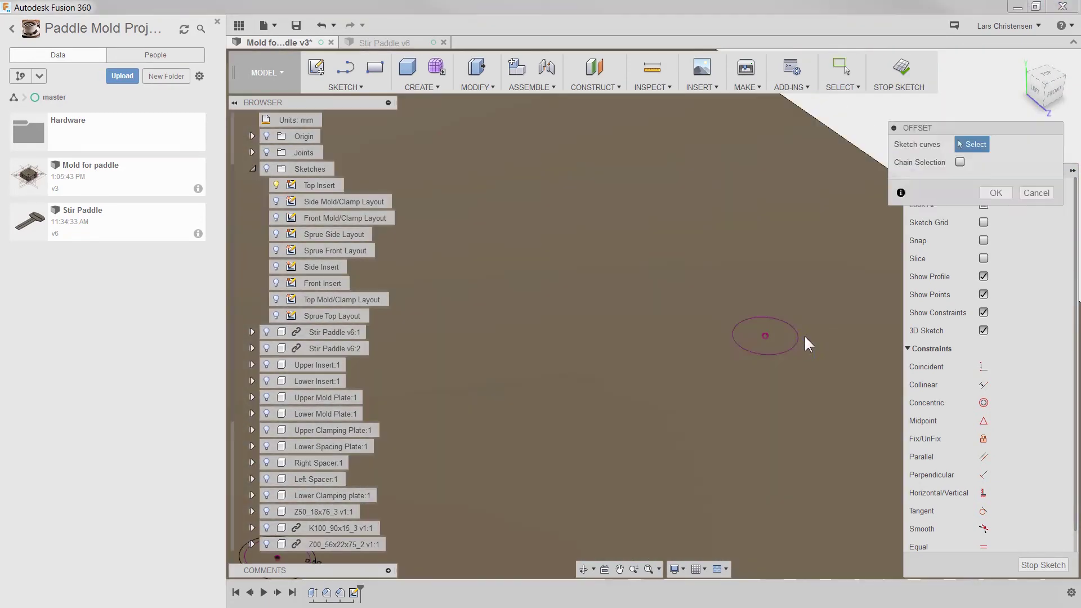
left_click(804, 334)
key("Return")
Extrude the six offset circle profiles as cuts through the Ejector Retainer Plate
key("q")
left_click(768, 340)
left_click(501, 438)
left_click(488, 439)
scroll(489, 438, "down", 5)
left_click(454, 391)
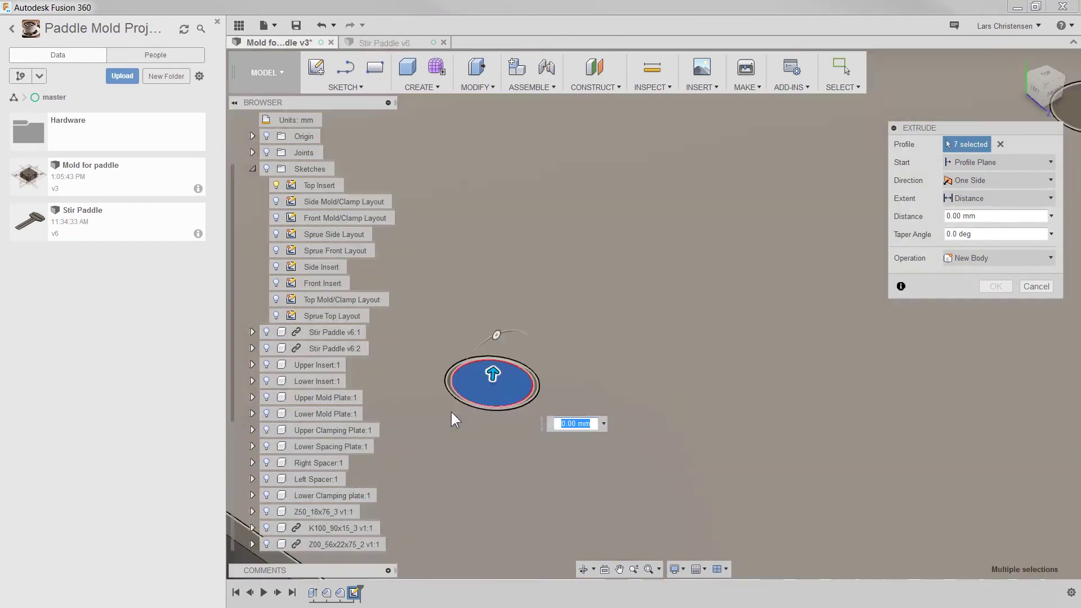
scroll(611, 306, "up", 5)
left_click(611, 306)
left_click(599, 307)
left_click_drag(618, 342, 615, 384)
left_click(997, 198)
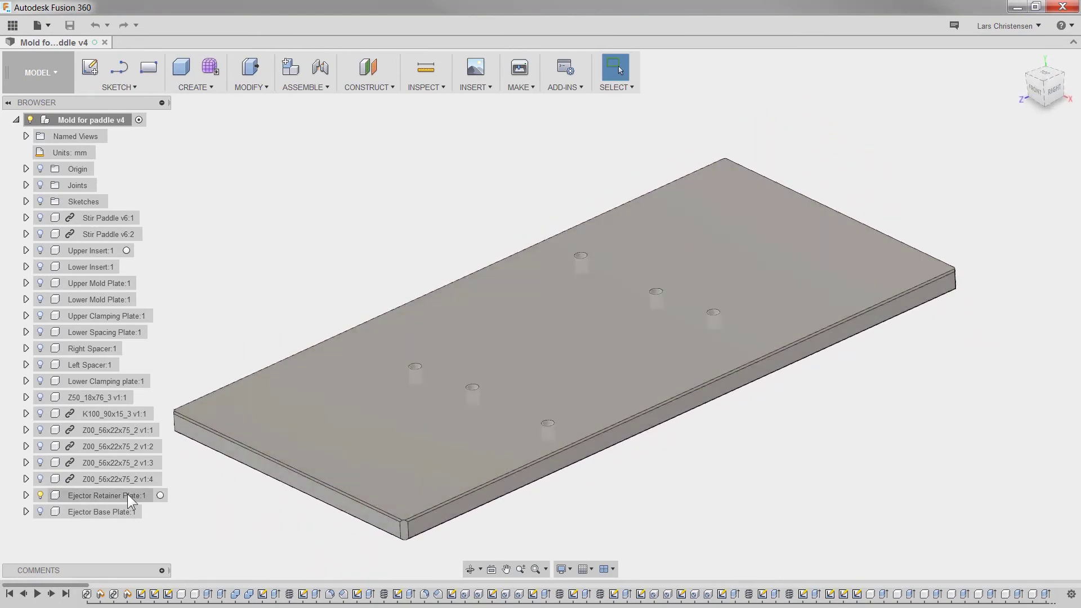
Activate the Ejector Retainer Plate component and start a sketch on its underside
left_click(161, 495)
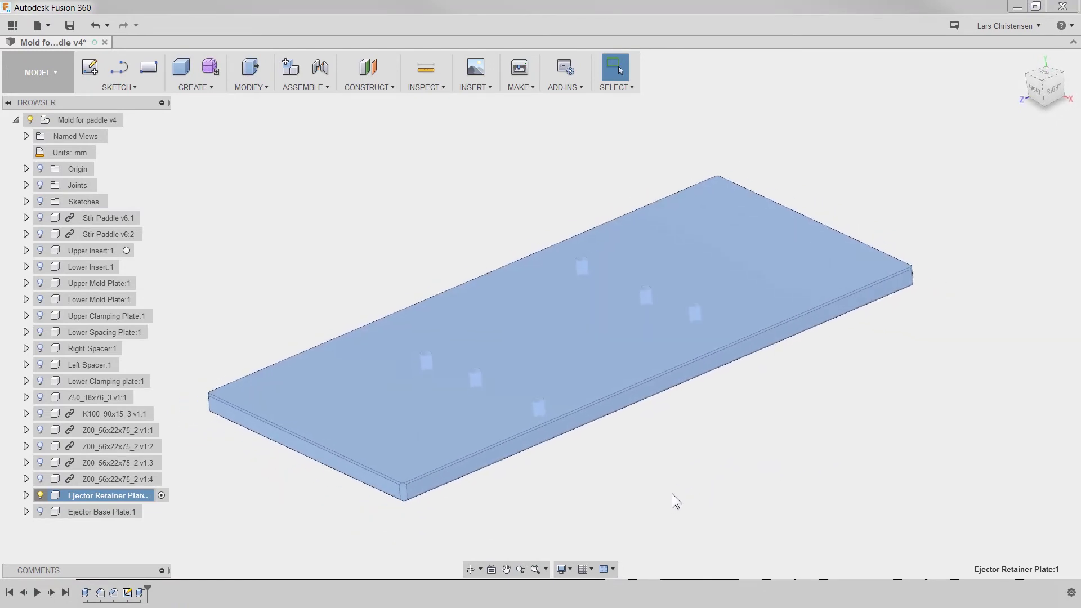
right_click(553, 343)
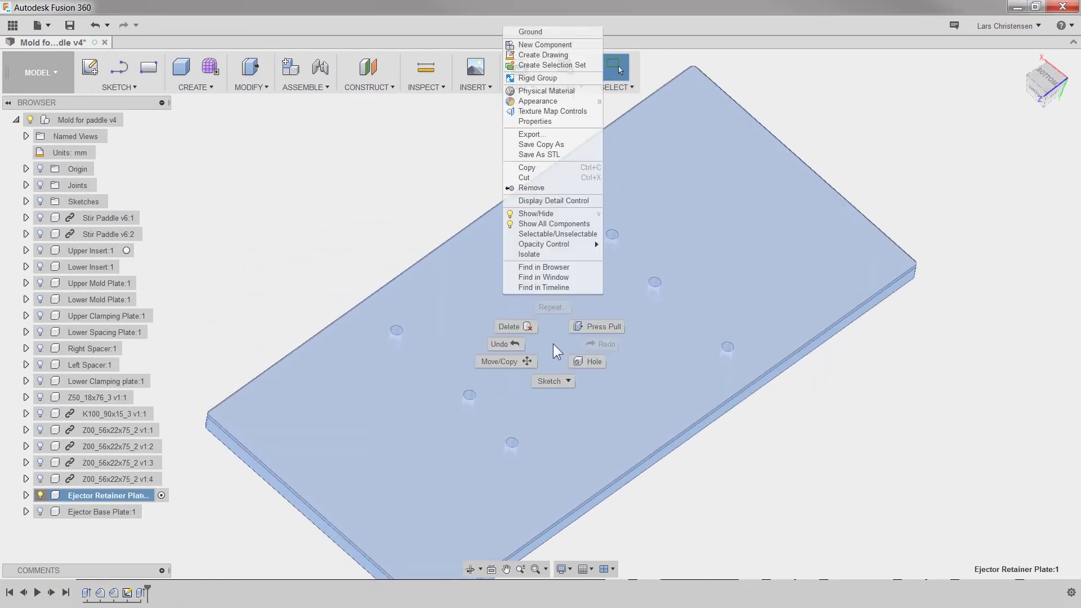
left_click(342, 204)
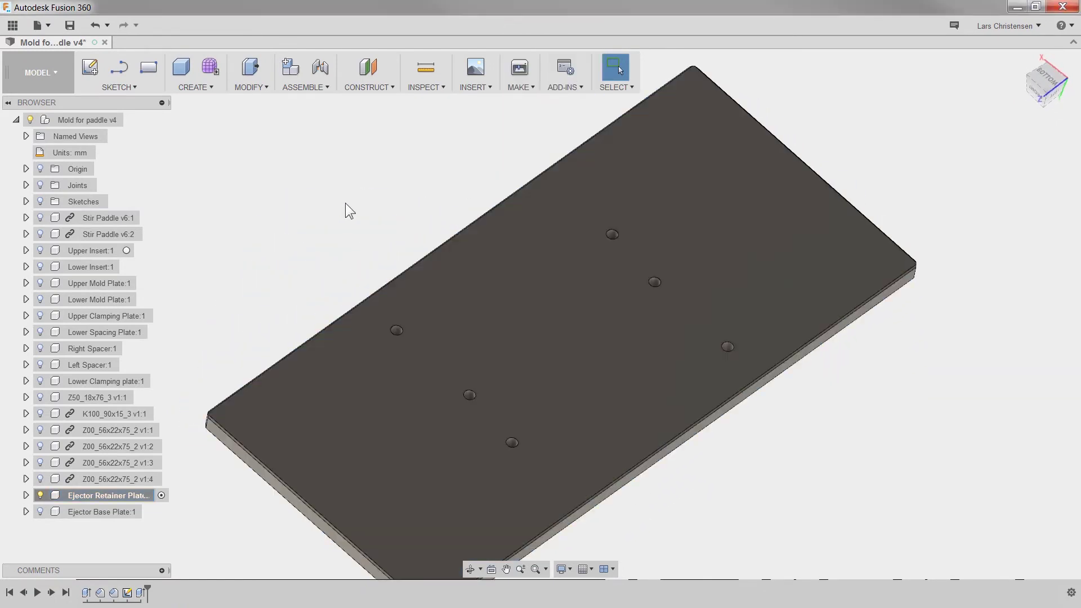
right_click(542, 322)
left_click(519, 386)
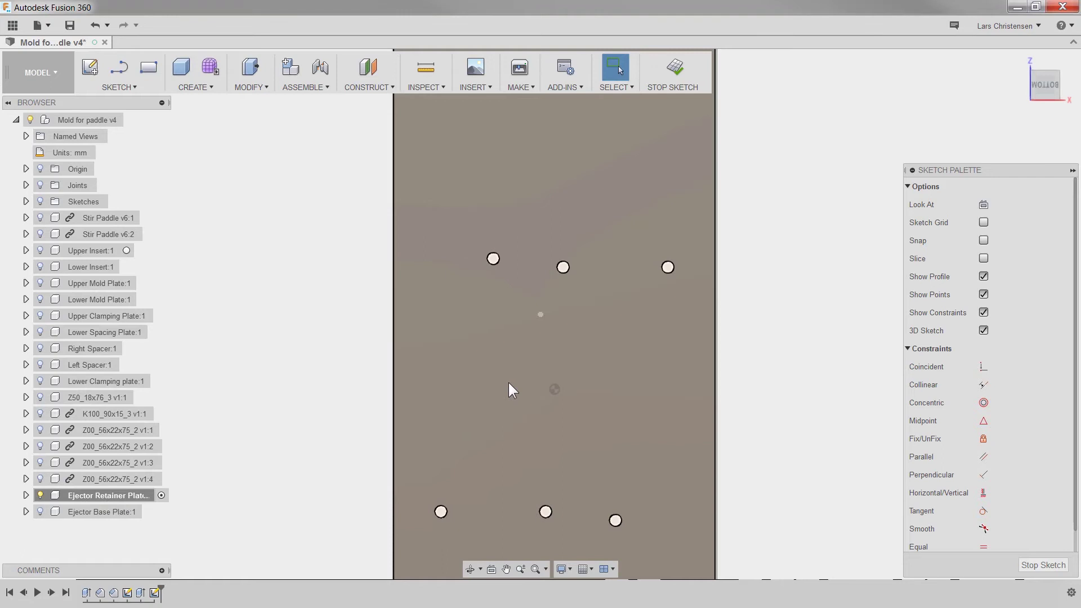
Draw a 13 mm diameter circle centred on the upper-left pin hole of the underside sketch
key("c")
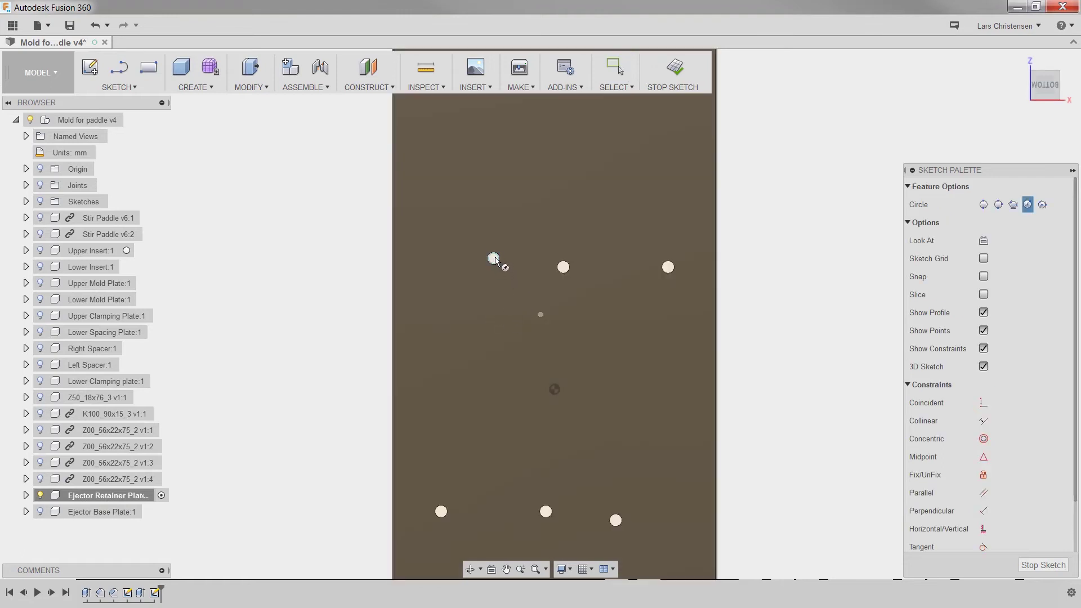
left_click(494, 258)
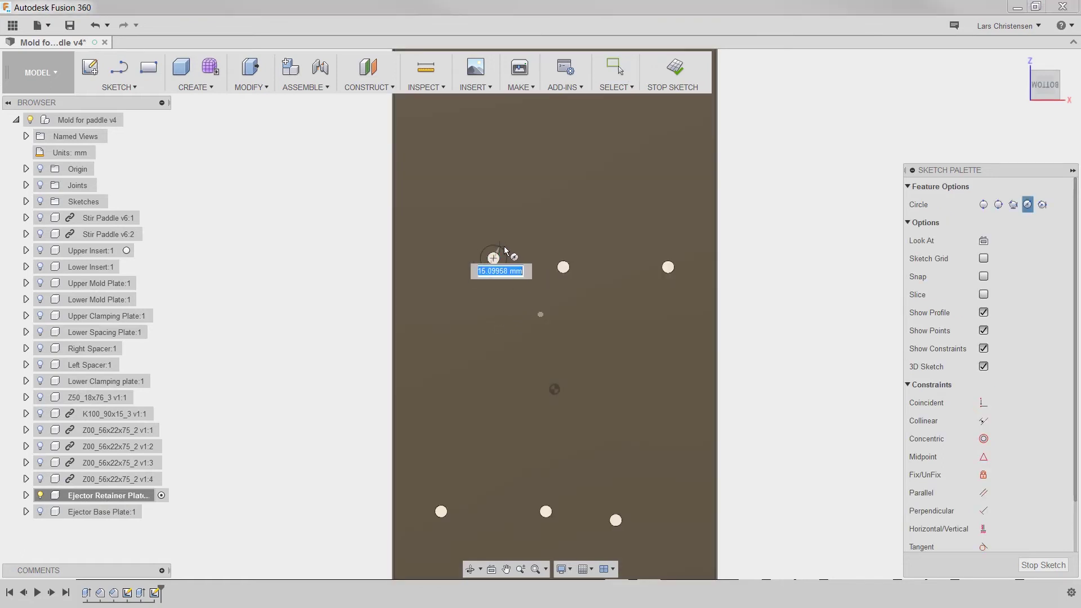
type("13.")
key("Return")
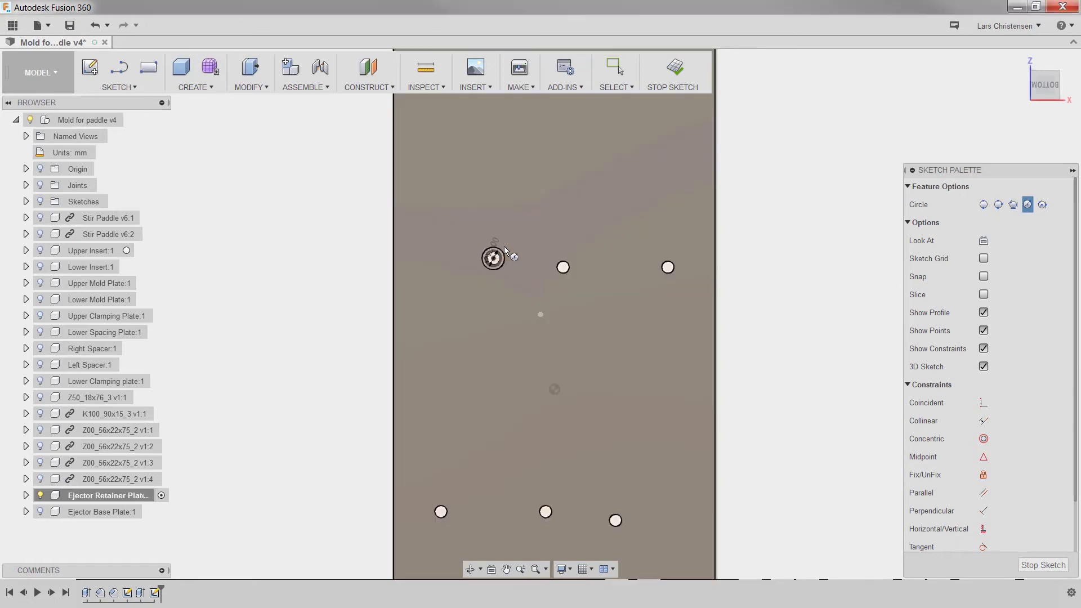
Draw concentric circles around the other five pin holes and make them equal in size to the first circle
key("c")
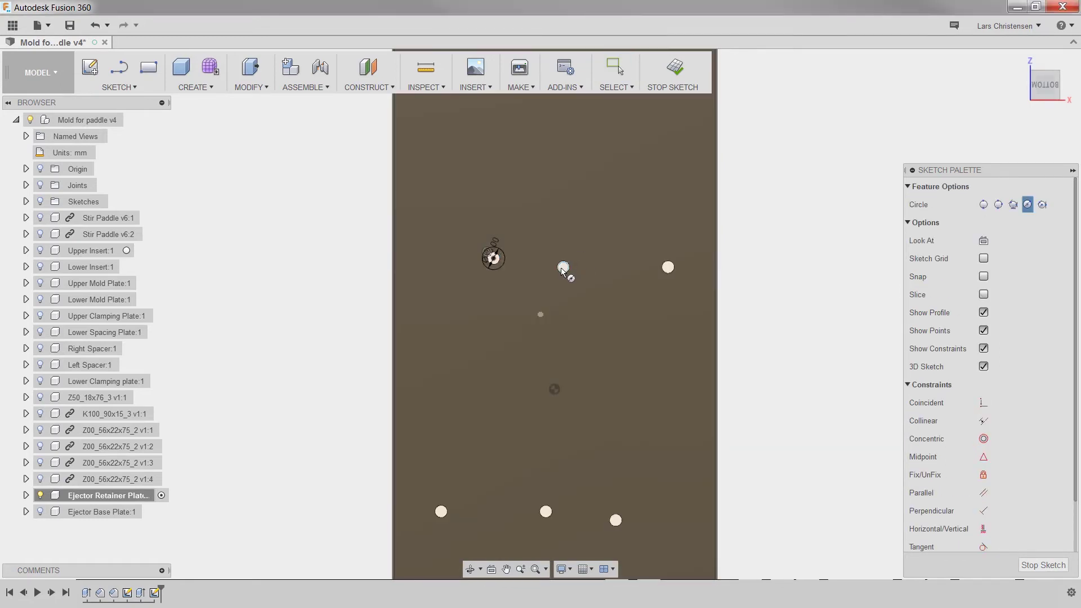
left_click(563, 267)
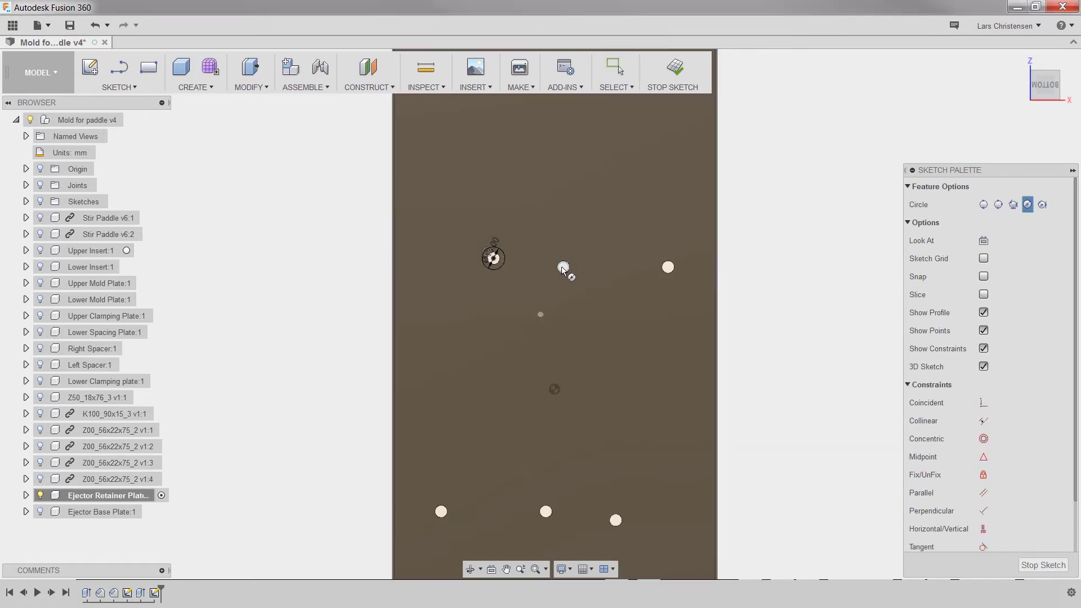
left_click(668, 267)
left_click(615, 520)
left_click(642, 535)
left_click(546, 512)
left_click(566, 525)
left_click(441, 512)
left_click(465, 524)
scroll(983, 507, "down", 3)
left_click(983, 526)
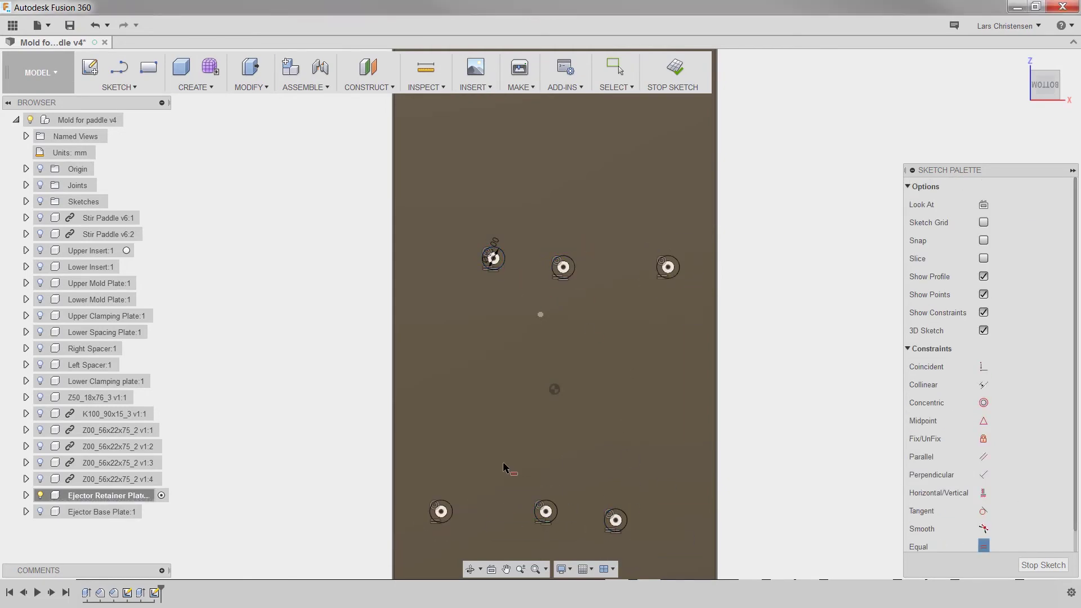
Extrude the six ring profiles into the underside as counterbores around the pin holes
key("e")
left_click(335, 298)
left_click(460, 410)
left_click(529, 490)
left_click(890, 325)
left_click(775, 219)
left_click(707, 139)
key("Return")
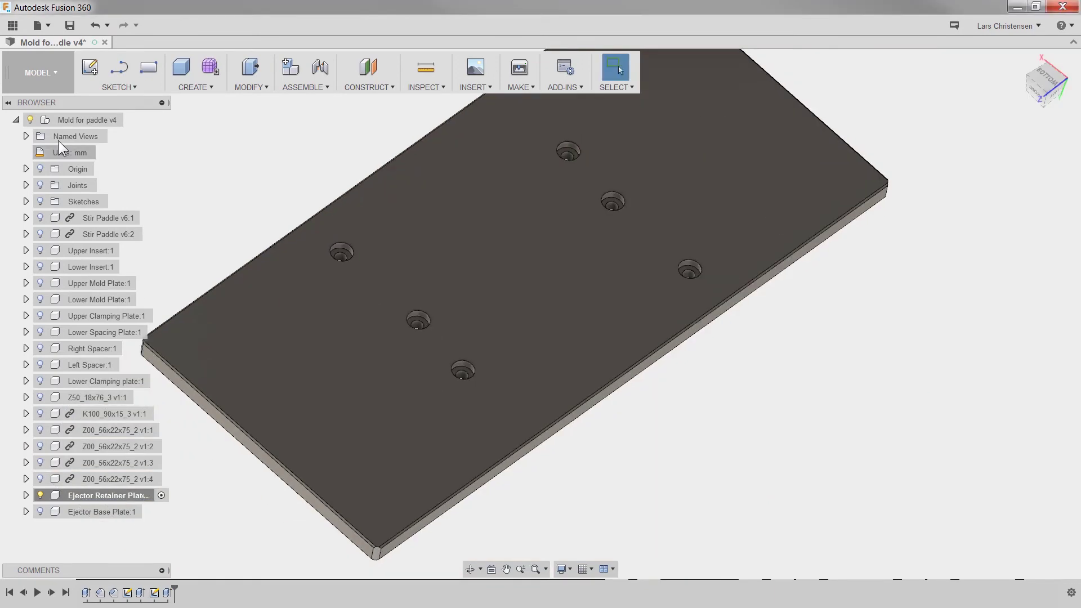
Activate the top-level assembly and show the Ejector Base Plate and Lower Insert with the retainer plate
left_click(130, 119)
scroll(946, 276, "down", 3)
left_click(40, 511)
middle_click_drag(254, 281, 229, 411, "shift")
left_click(40, 267)
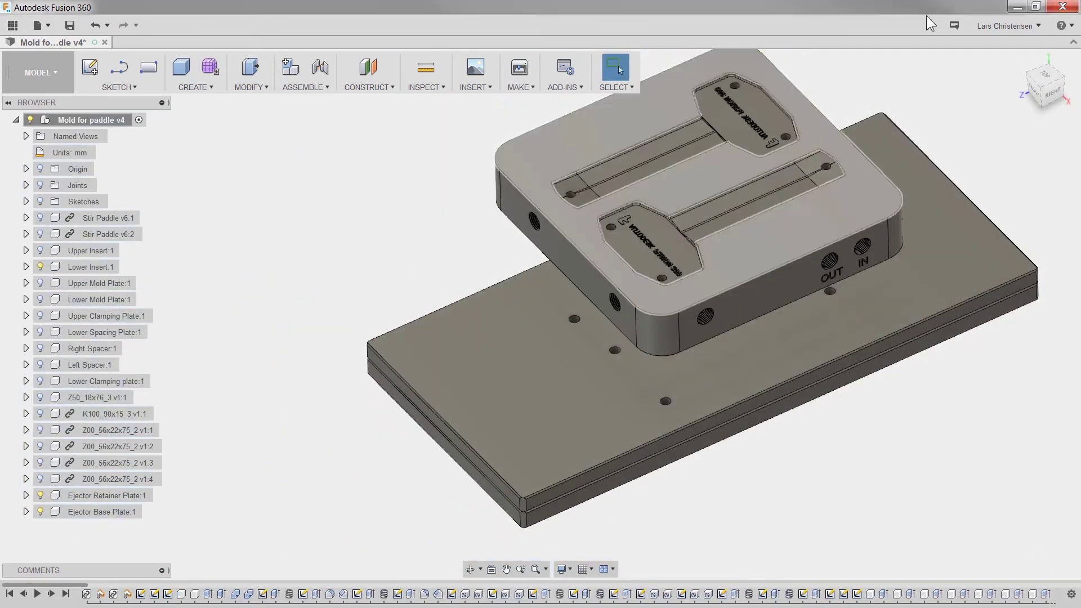
Hide the Ejector Base Plate and check from above how the retainer plate's holes line up with the Lower Insert's pin holes
left_click(1045, 74)
scroll(608, 315, "up", 3)
scroll(608, 315, "down", 5)
middle_click_drag(152, 511, 79, 404, "shift")
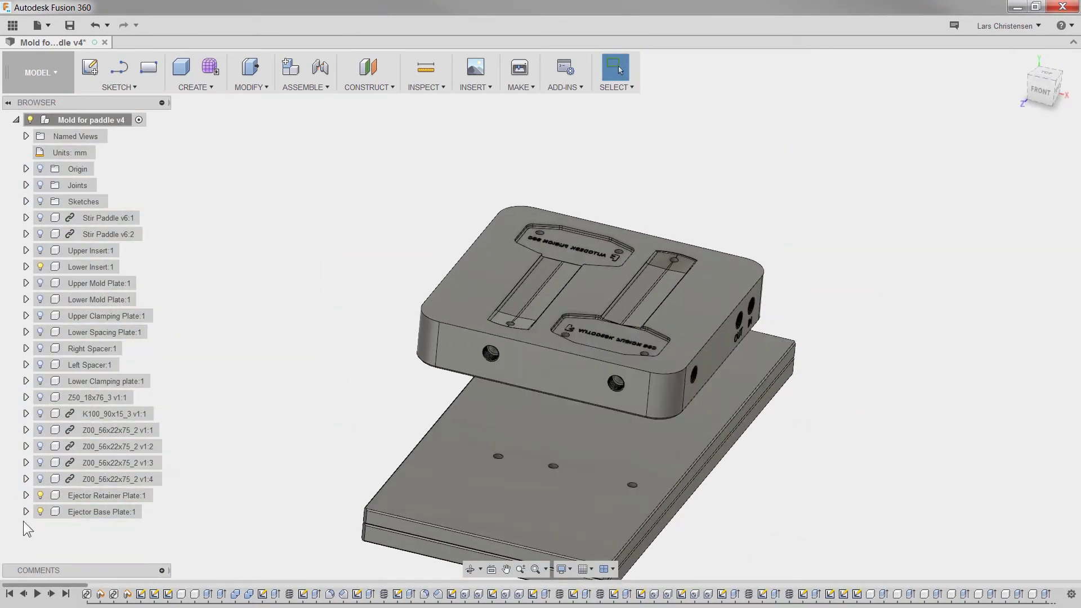
left_click(40, 511)
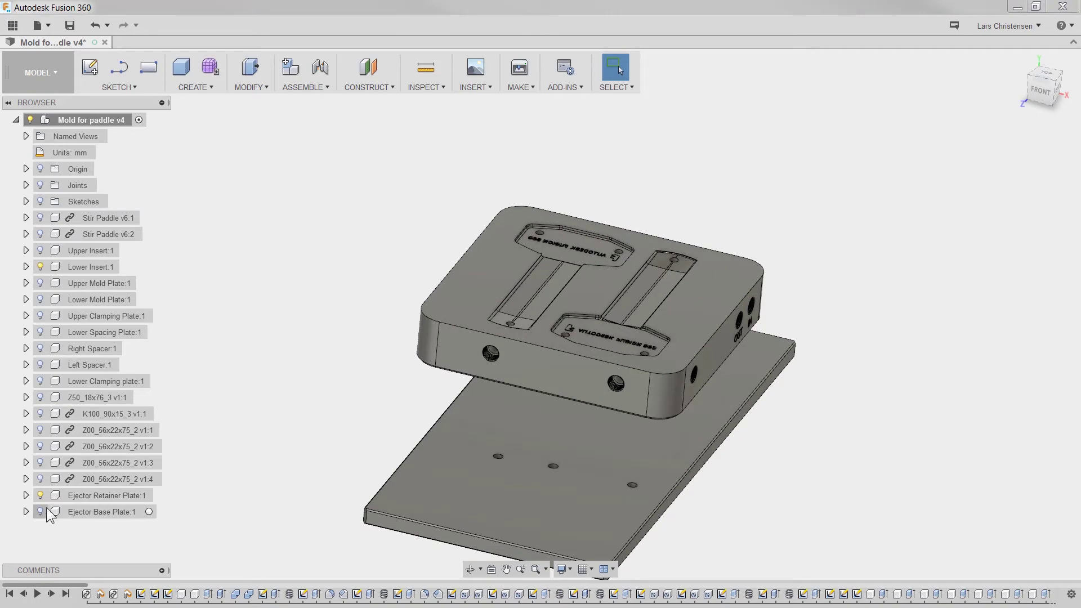
left_click(1045, 74)
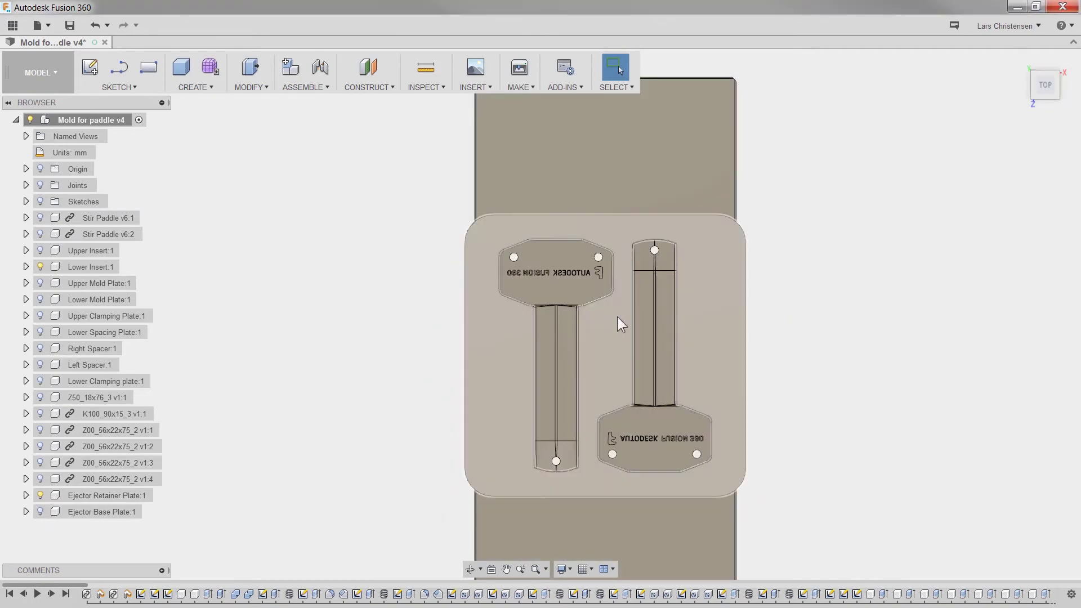
Insert the Z40_6x125_1 ejector pin from the project's Hardware folder into the assembly and place it beside the Ejector Retainer Plate
scroll(545, 431, "up", 2)
middle_click_drag(847, 437, 358, 430, "shift")
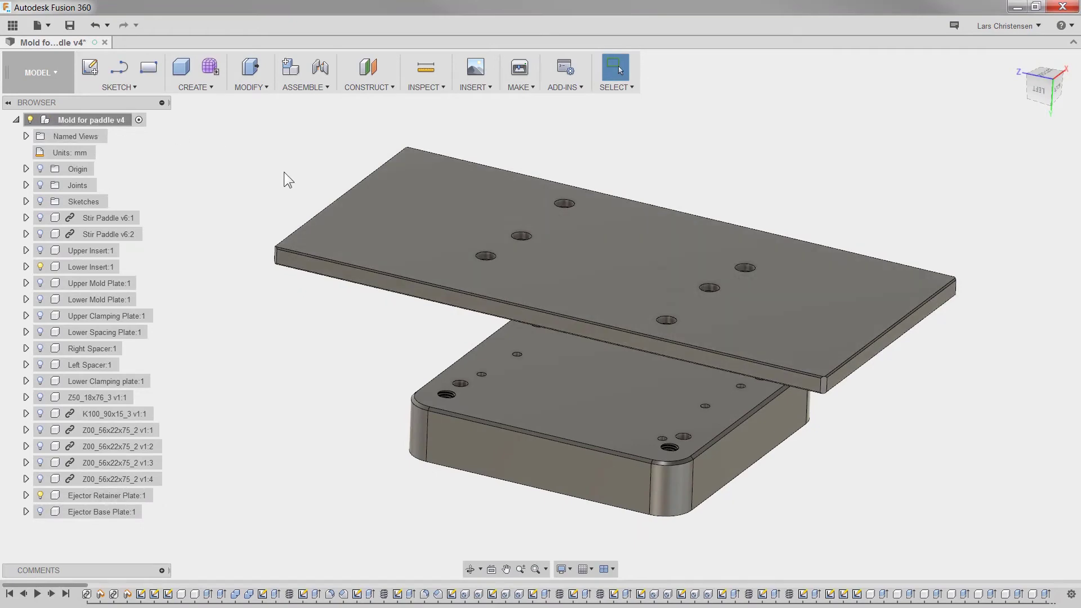
left_click(12, 25)
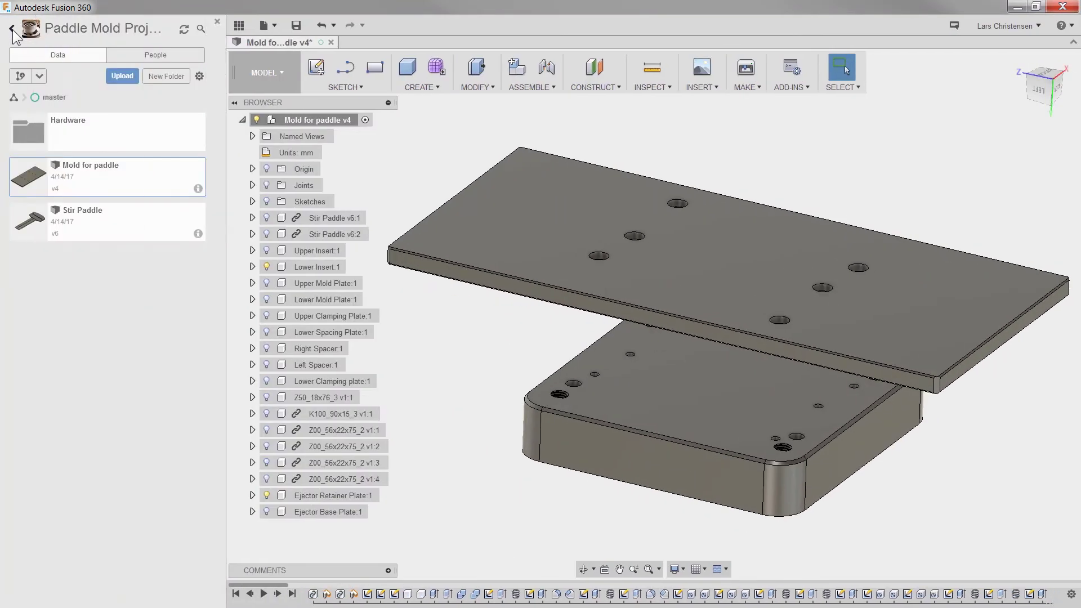
left_click(103, 134)
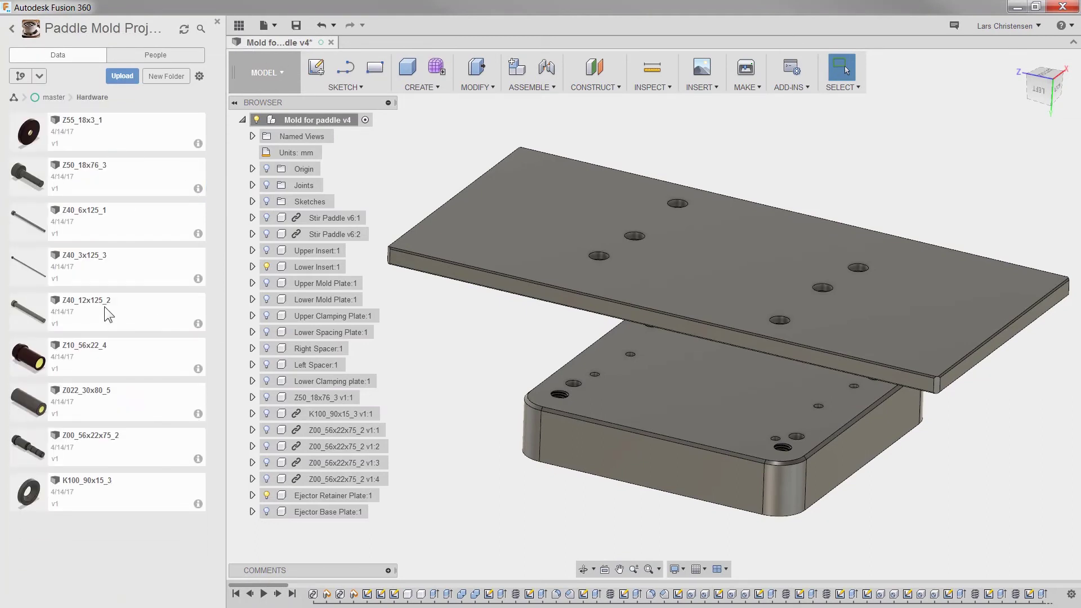
left_click(120, 222)
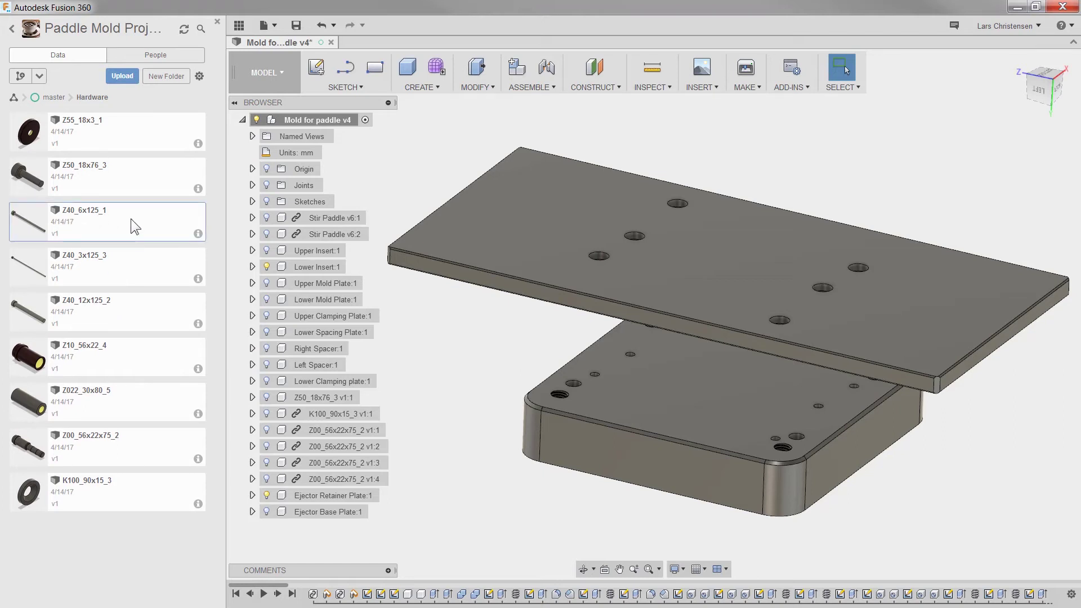
right_click(131, 219)
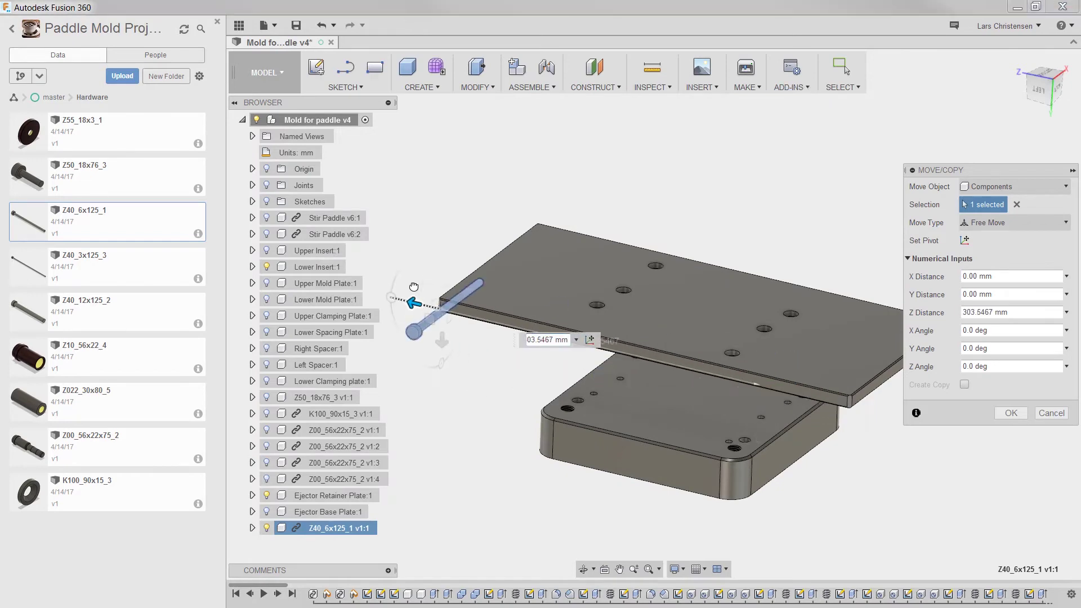
left_click(1009, 414)
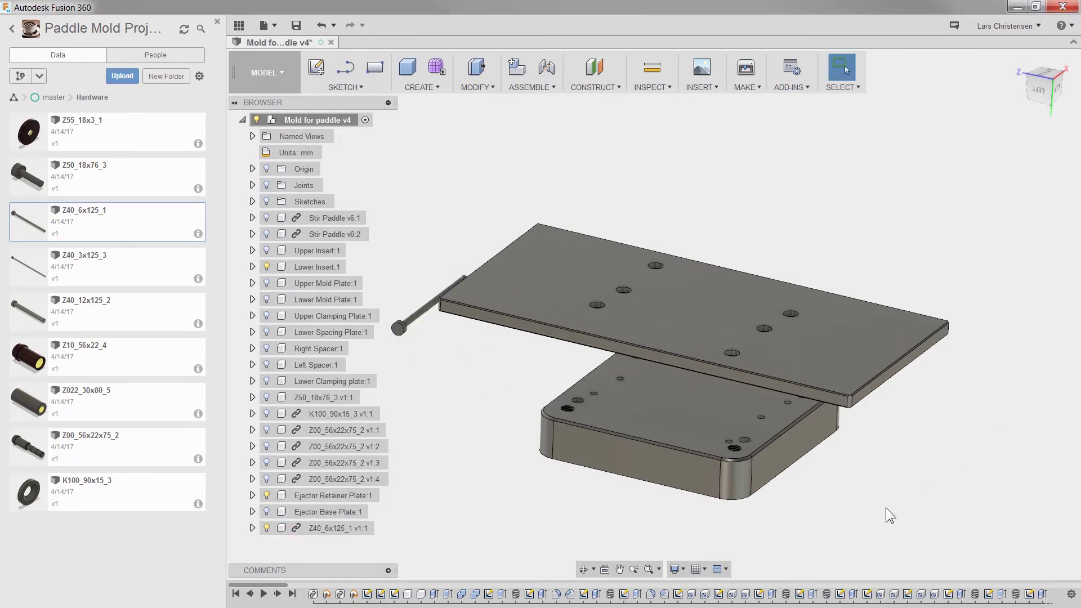
Join the underside of the pin's head rigidly to the counterbore seat of the hole nearest the plate's corner, flipped to point towards the Lower Insert
middle_click_drag(480, 414, 873, 464, "shift")
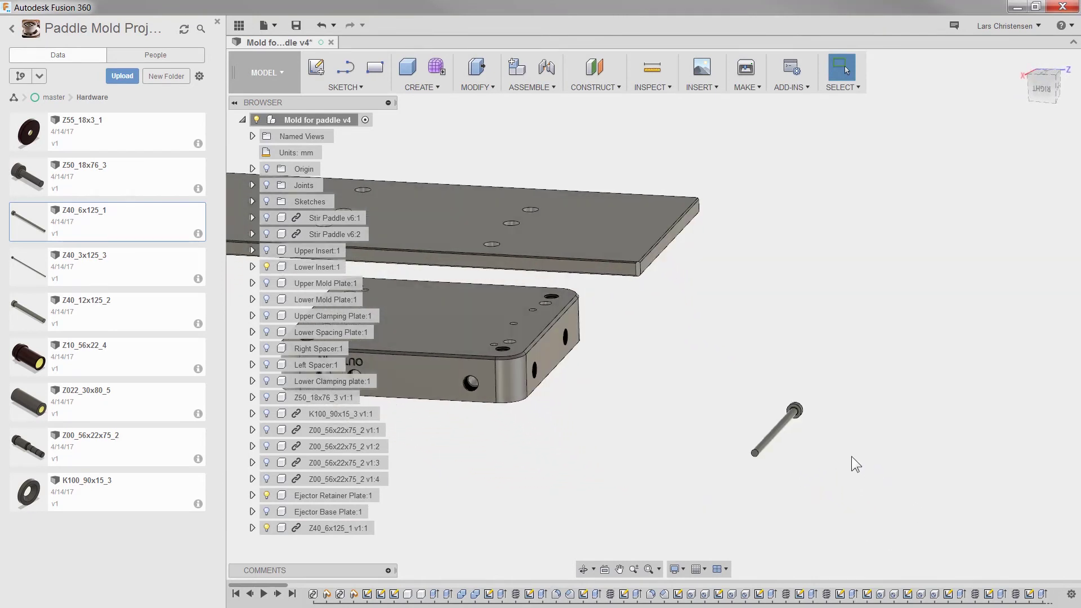
scroll(813, 403, "up", 10)
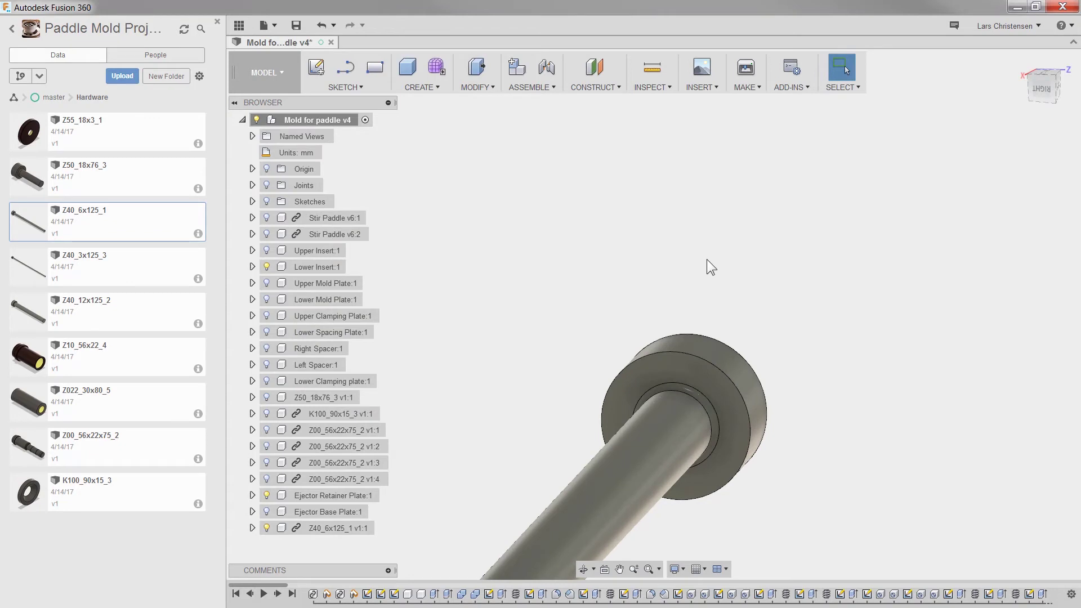
key("j")
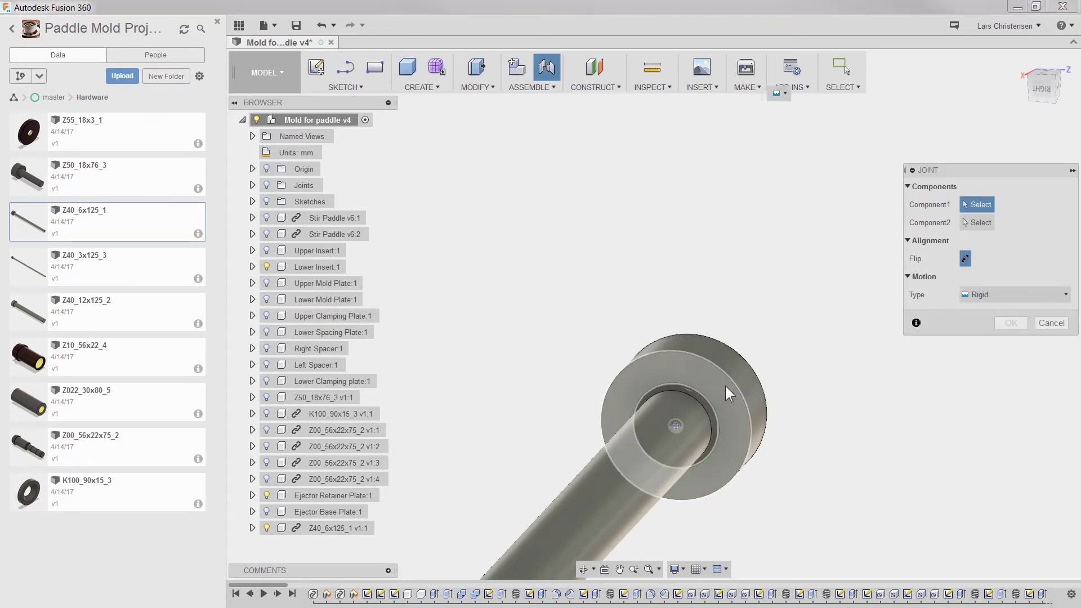
left_click(725, 387)
scroll(807, 367, "down", 5)
scroll(802, 344, "down", 7)
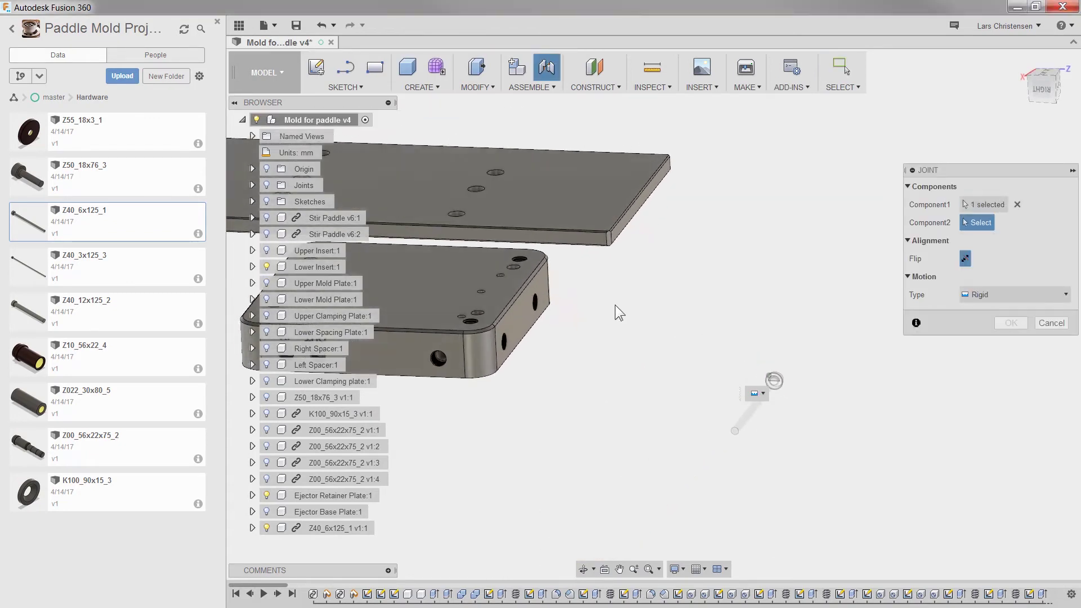
scroll(568, 361, "up", 6)
middle_click_drag(615, 305, 492, 413, "shift")
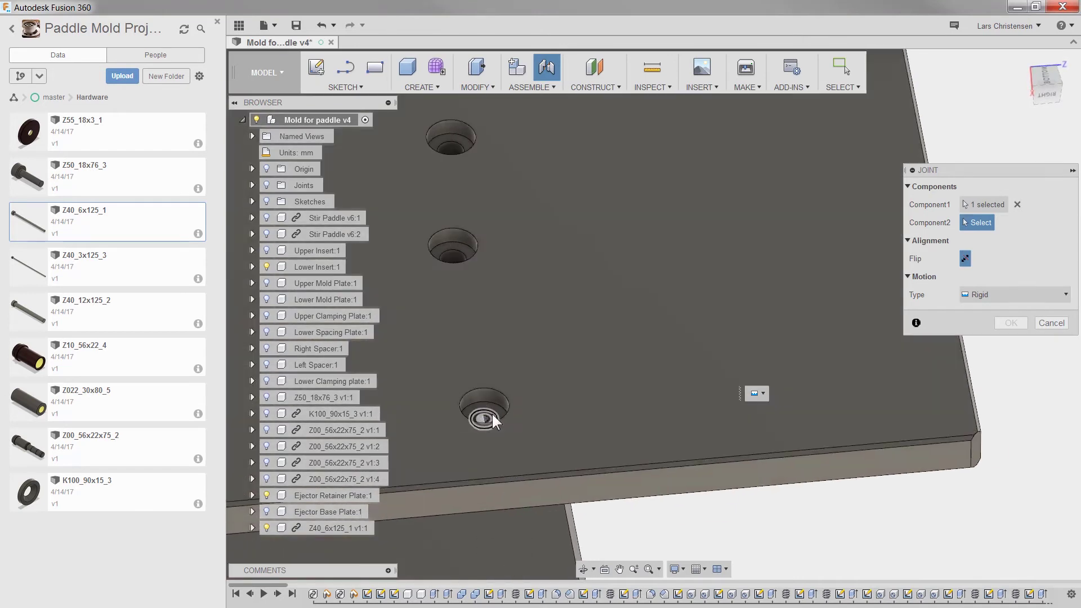
left_click(488, 404)
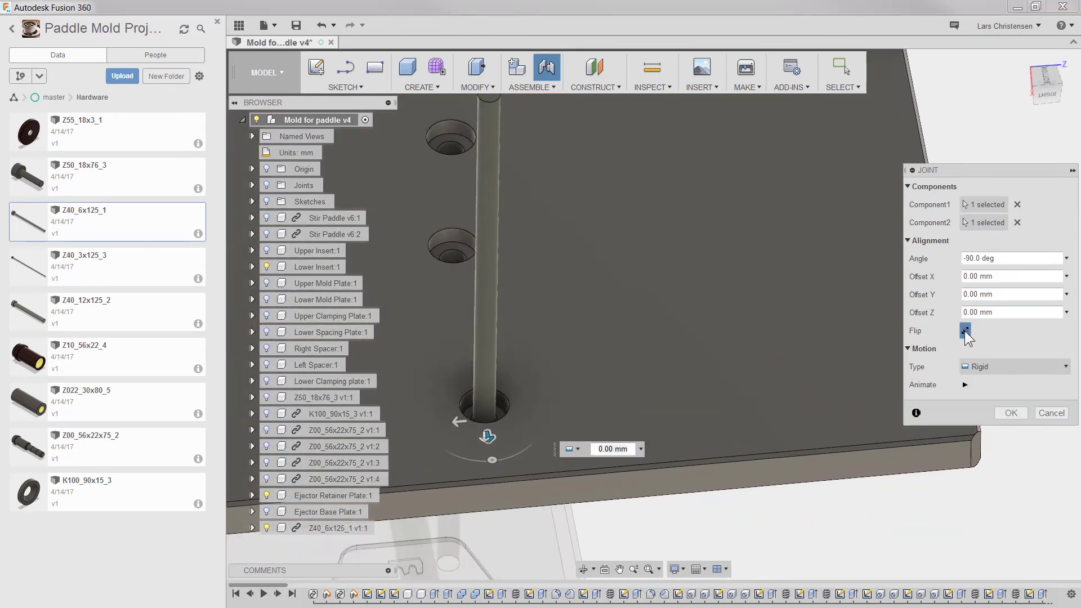
left_click(1011, 412)
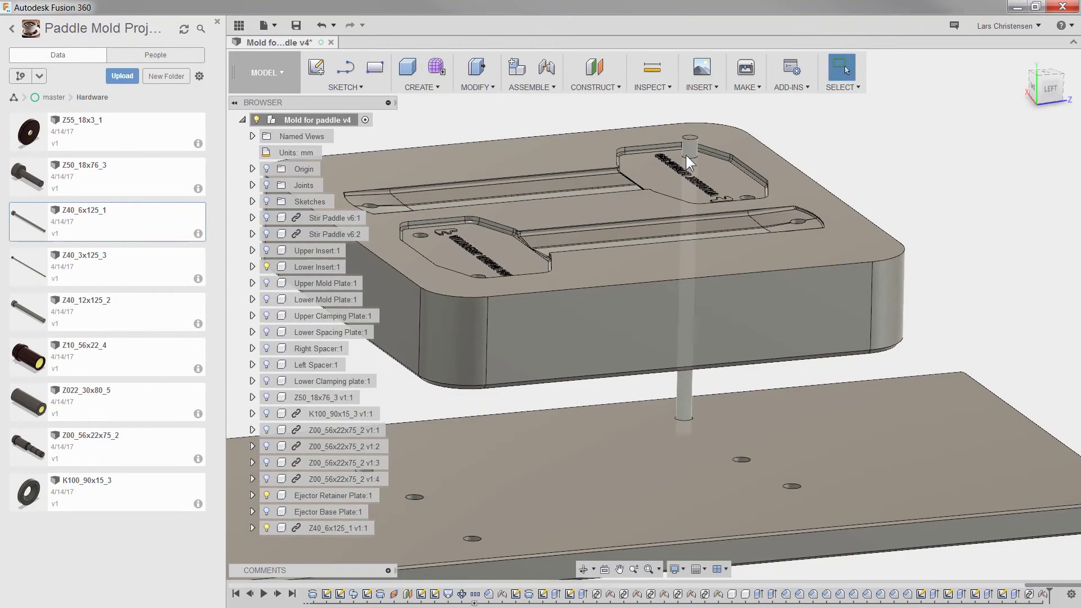
middle_click_drag(686, 154, 620, 381, "shift")
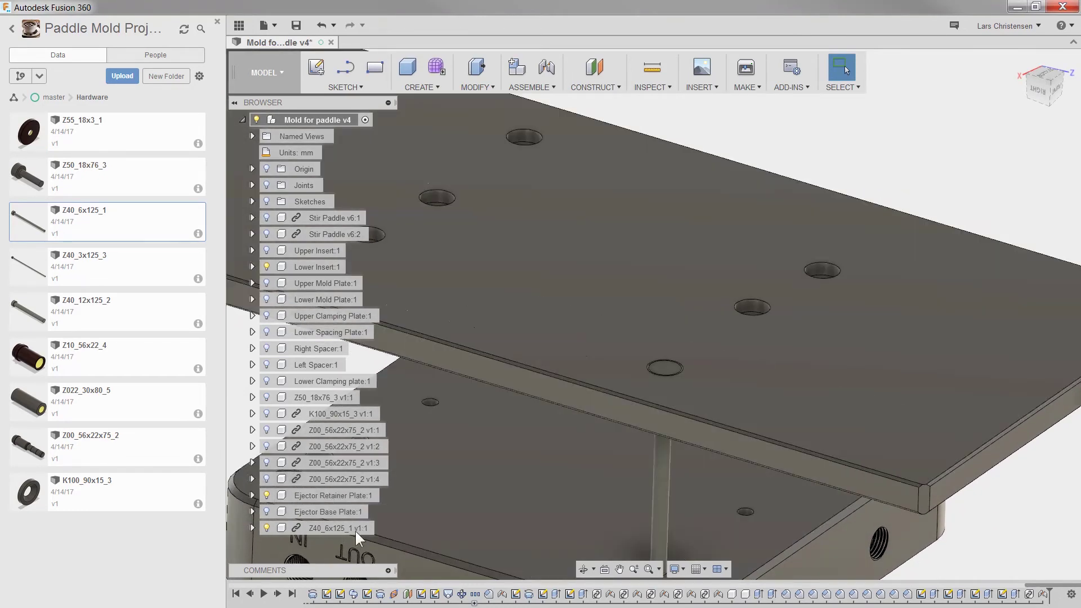
Paste a second copy of the Z40_6x125_1 pin and move it clear of the retainer plate
left_click(318, 529)
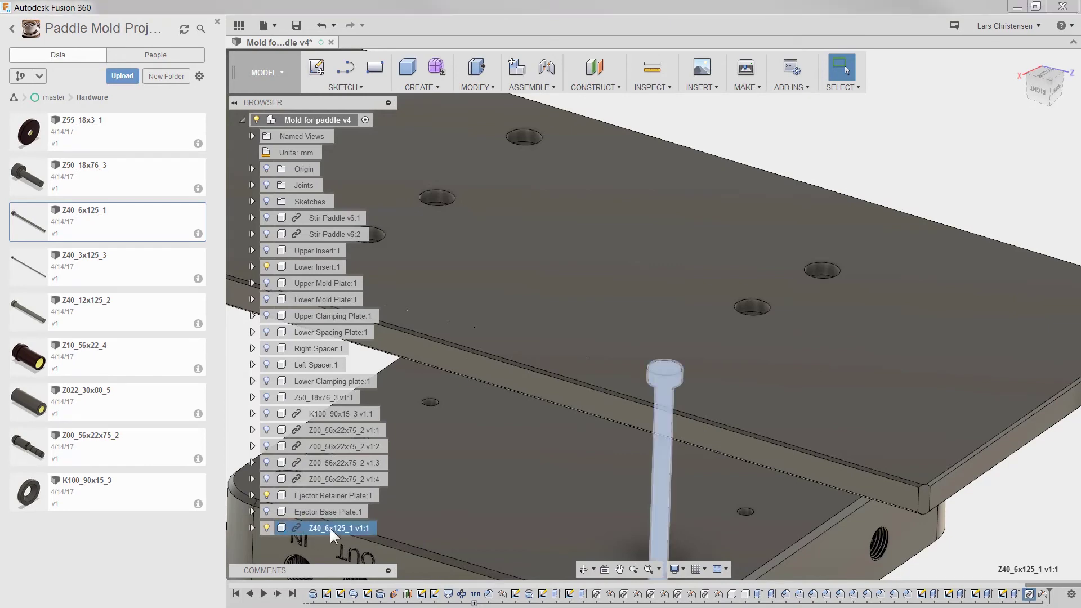
key("ctrl+v")
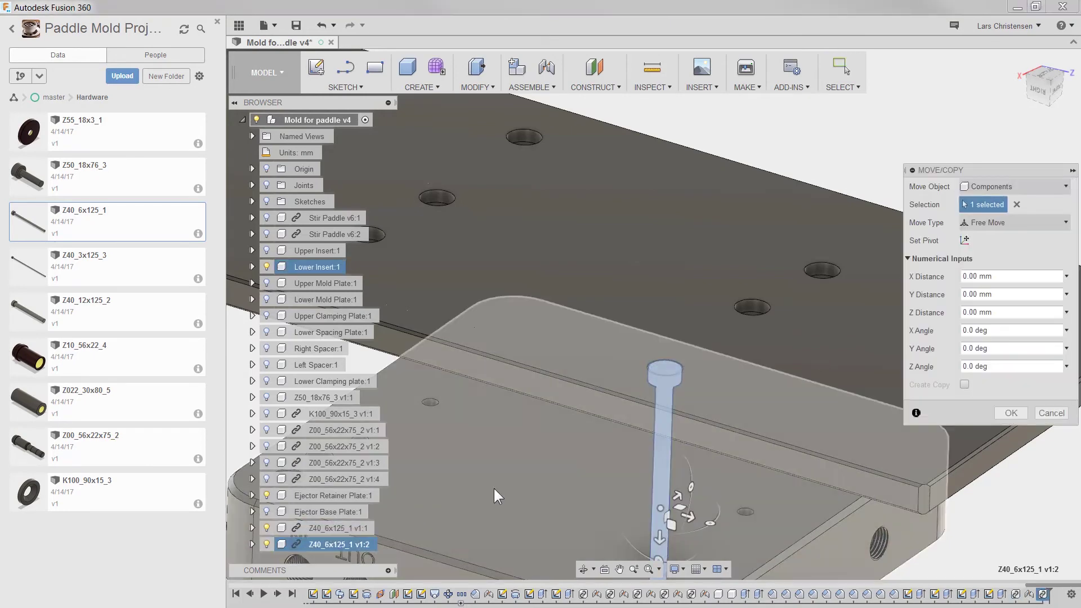
scroll(466, 396, "down", 4)
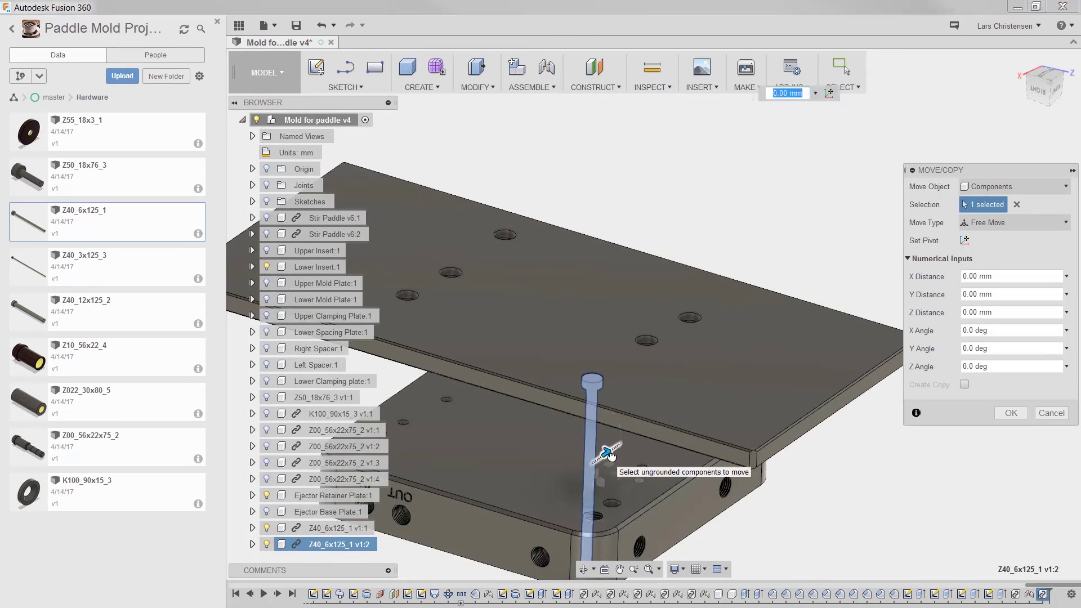
left_click_drag(612, 455, 824, 303)
left_click(1011, 413)
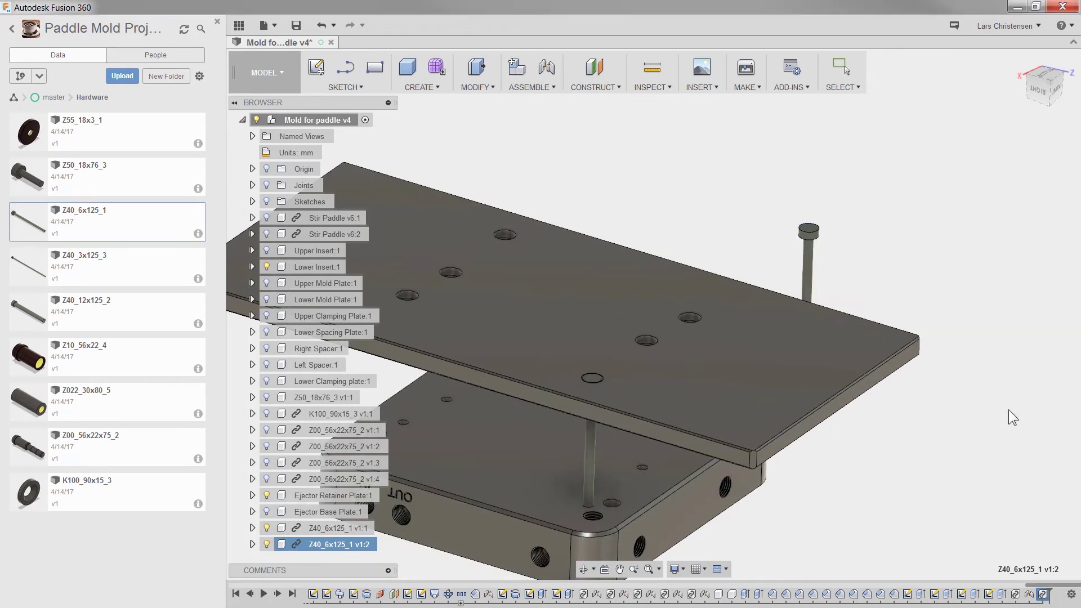
Join the second pin's head underside rigidly to the counterbore seat of another hole in the same group of three
middle_click_drag(917, 264, 885, 299, "shift")
scroll(912, 307, "up", 5)
scroll(937, 317, "up", 5)
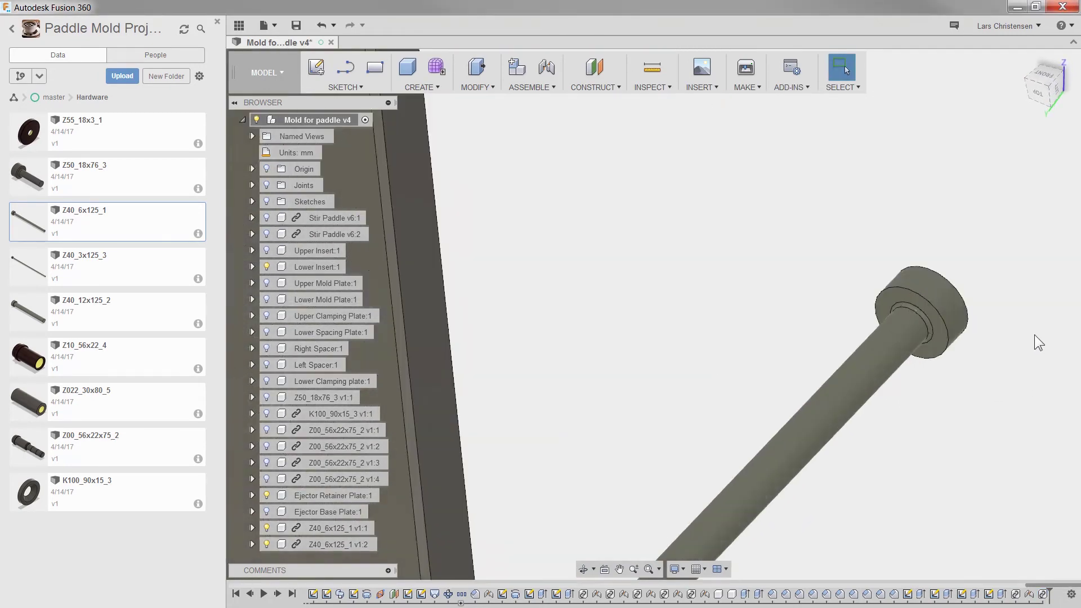
key("j")
left_click(833, 318)
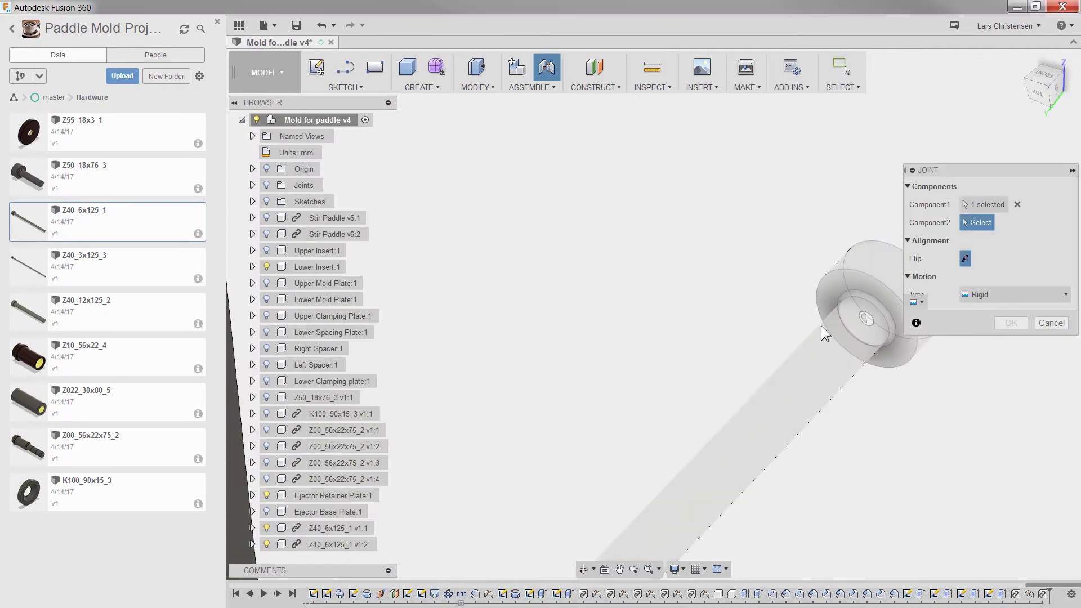
scroll(821, 326, "down", 5)
middle_click_drag(788, 349, 648, 461, "shift")
left_click(595, 514)
left_click(1011, 412)
Paste a third ejector pin, move it clear of the plate and join it rigidly into the remaining counterbore of the same hole group
scroll(732, 439, "down", 4)
key("ctrl+v")
left_click_drag(634, 481, 811, 321)
left_click(1011, 412)
middle_click_drag(878, 264, 810, 321, "shift")
scroll(798, 332, "up", 5)
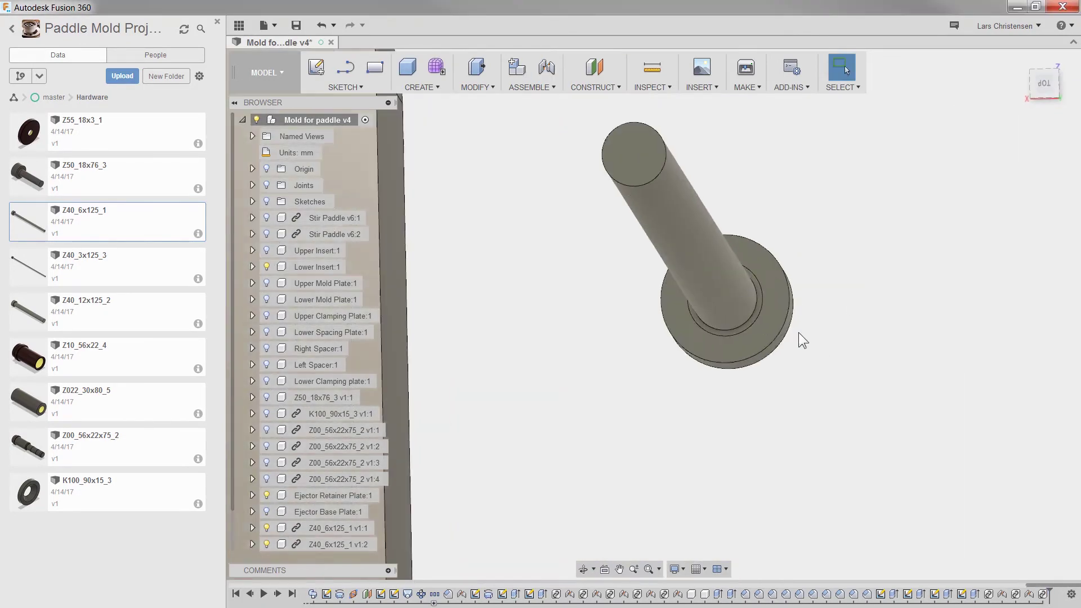
key("j")
left_click(774, 315)
middle_click_drag(857, 381, 732, 416, "shift")
left_click(639, 444)
left_click(642, 443)
left_click(1010, 413)
Paste a fourth ejector pin, move it aside and join it rigidly into a counterbore of the second, still empty hole group
scroll(732, 439, "down", 5)
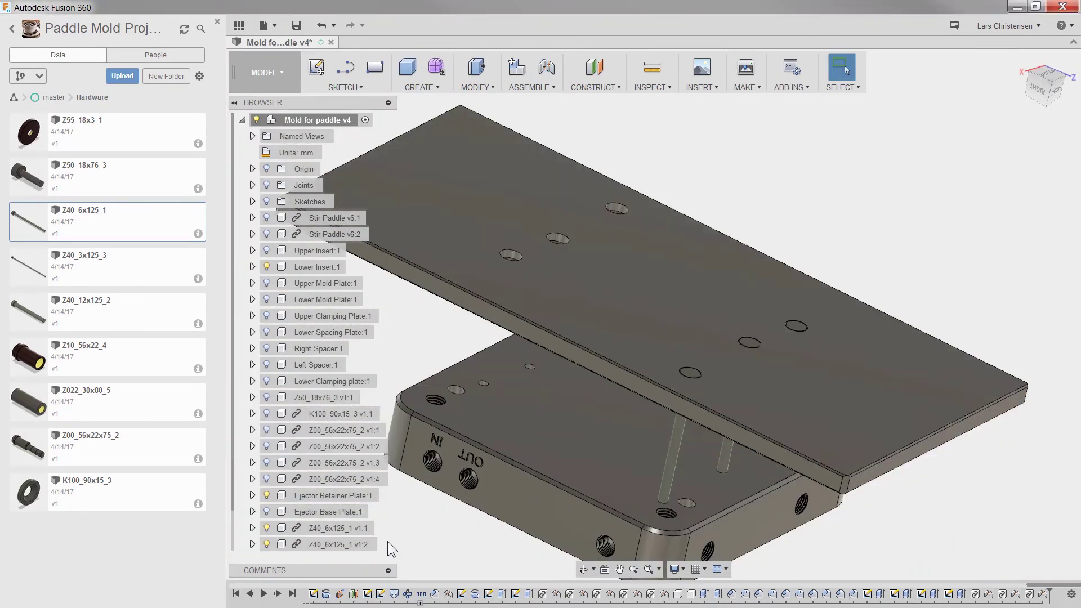
key("ctrl+v")
left_click_drag(803, 430, 406, 233)
left_click(1011, 413)
key("j")
left_click(556, 487)
middle_click_drag(453, 475, 765, 184, "shift")
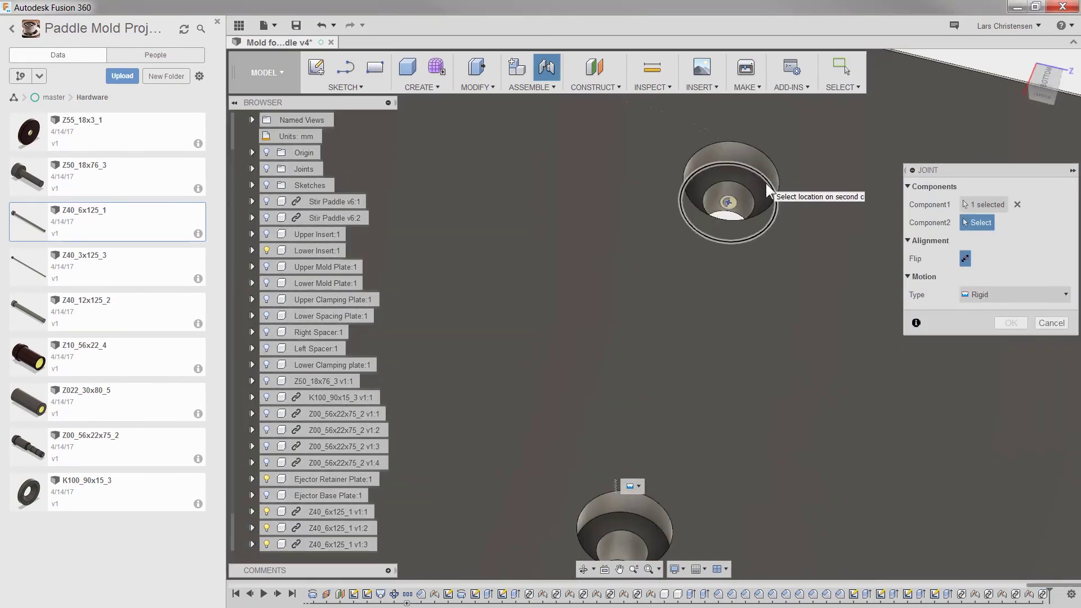
left_click(766, 183)
left_click(1010, 412)
Add a fifth ejector pin copy, move it off the plate and join it rigidly into another empty counterbore of the second group
scroll(820, 447, "down", 5)
key("ctrl+v")
left_click_drag(754, 345, 511, 421)
left_click(1010, 413)
middle_click_drag(675, 394, 553, 393, "shift")
key("j")
left_click(531, 355)
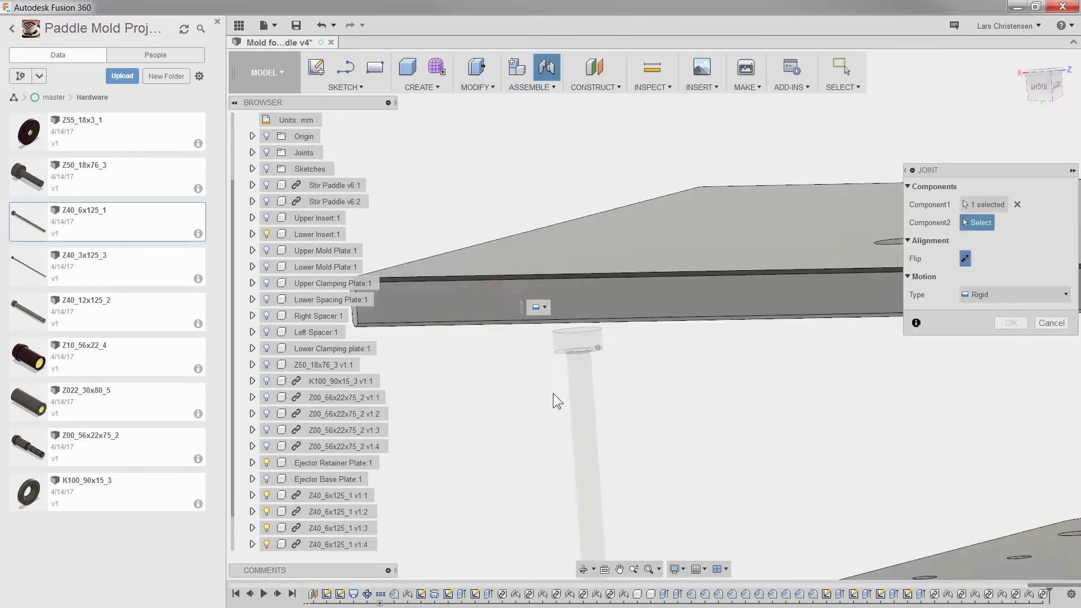
left_click(753, 271)
left_click(1010, 413)
Add a sixth ejector pin copy, move it off the plate and join it rigidly into the last empty counterbore
left_click(338, 544)
key("ctrl+v")
left_click_drag(738, 362, 555, 508)
left_click(1011, 412)
key("j")
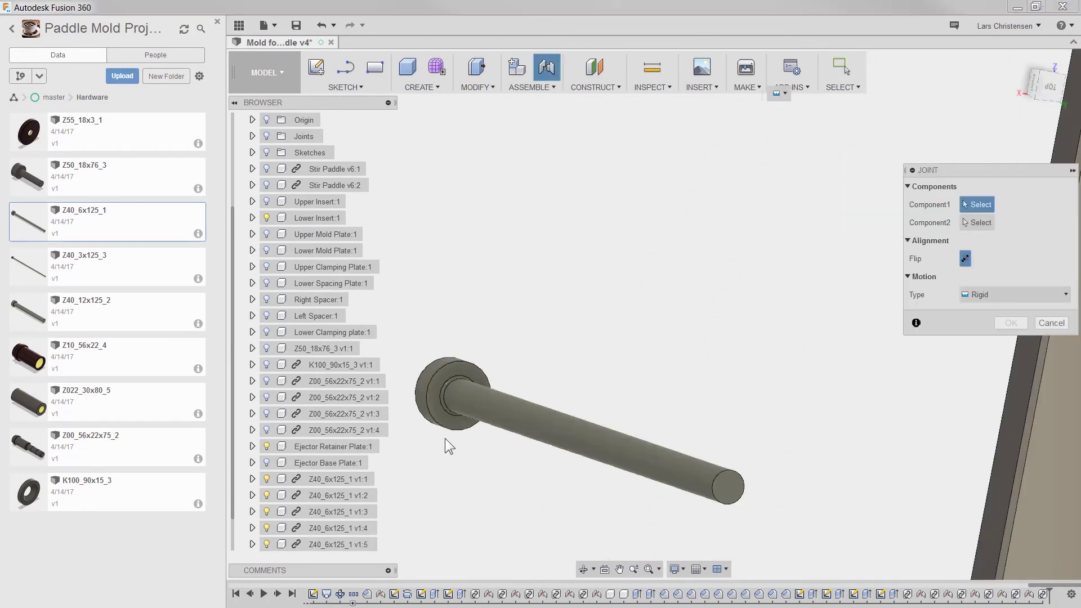
left_click(444, 444)
left_click(900, 454)
left_click(1020, 414)
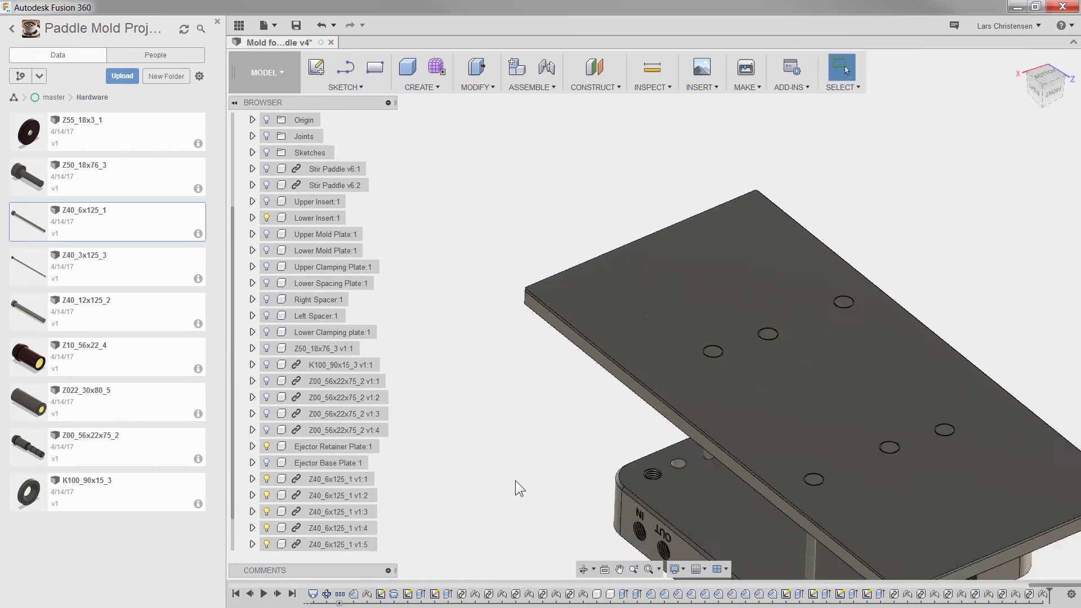
Hide the project data and show both Stir Paddle components in the Lower Insert with the ejector pins
middle_click_drag(744, 294, 890, 177, "shift")
scroll(883, 177, "up", 4)
scroll(882, 177, "up", 1)
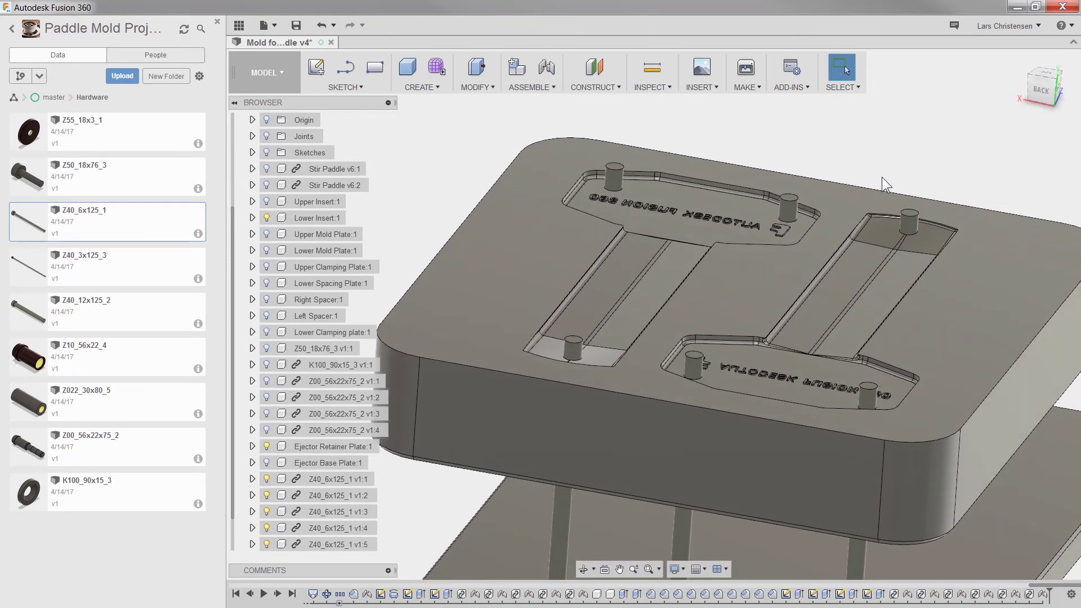
left_click(243, 28)
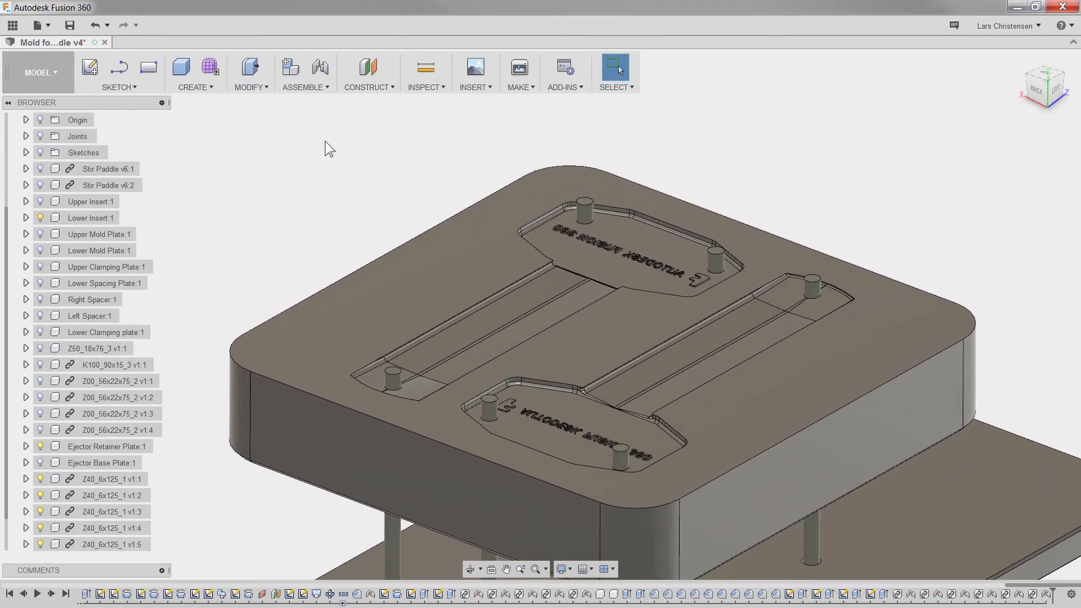
left_click(38, 166)
left_click(40, 169)
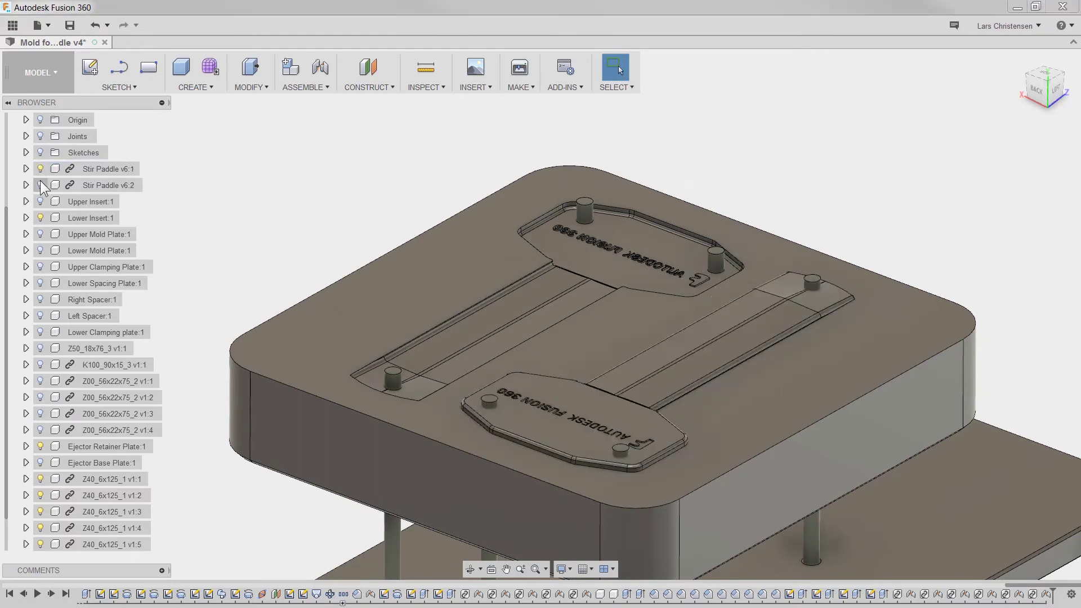
left_click(40, 186)
key("v")
left_click(252, 158)
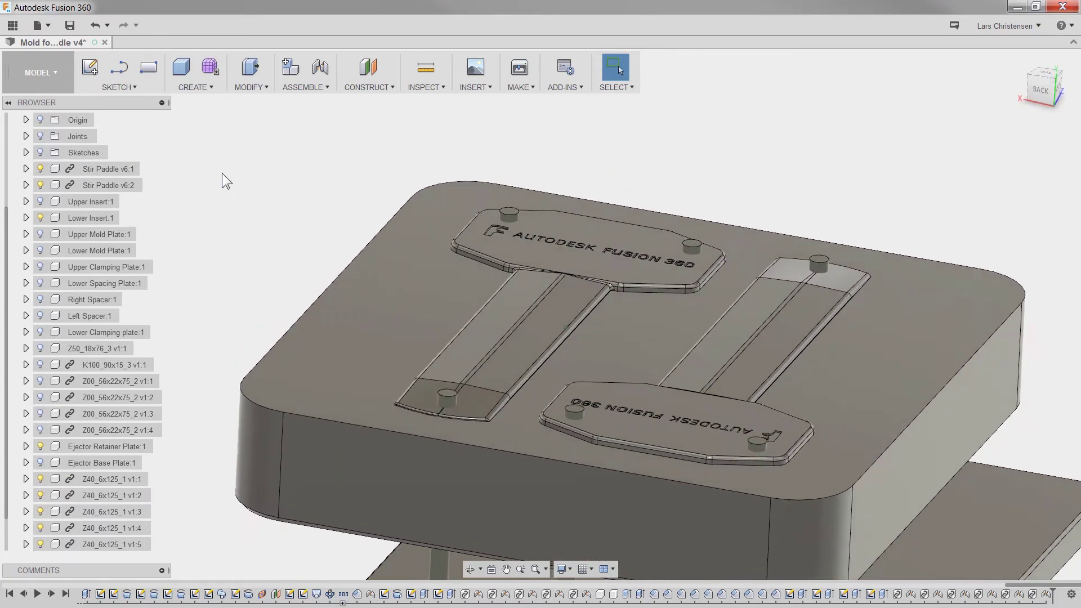
left_click(252, 88)
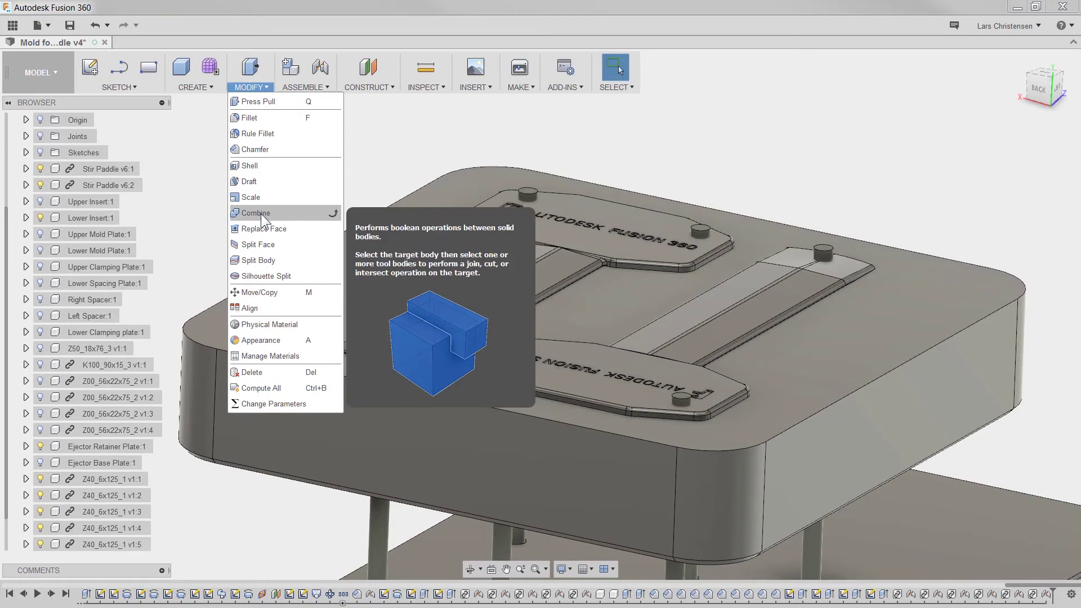
left_click(261, 213)
left_click(1002, 222)
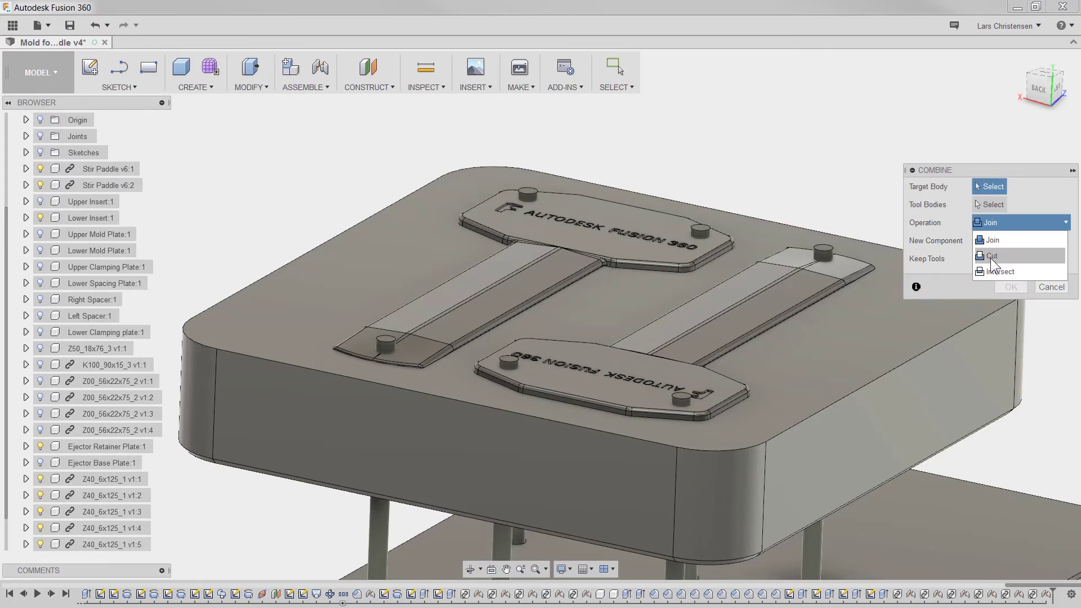
left_click(991, 256)
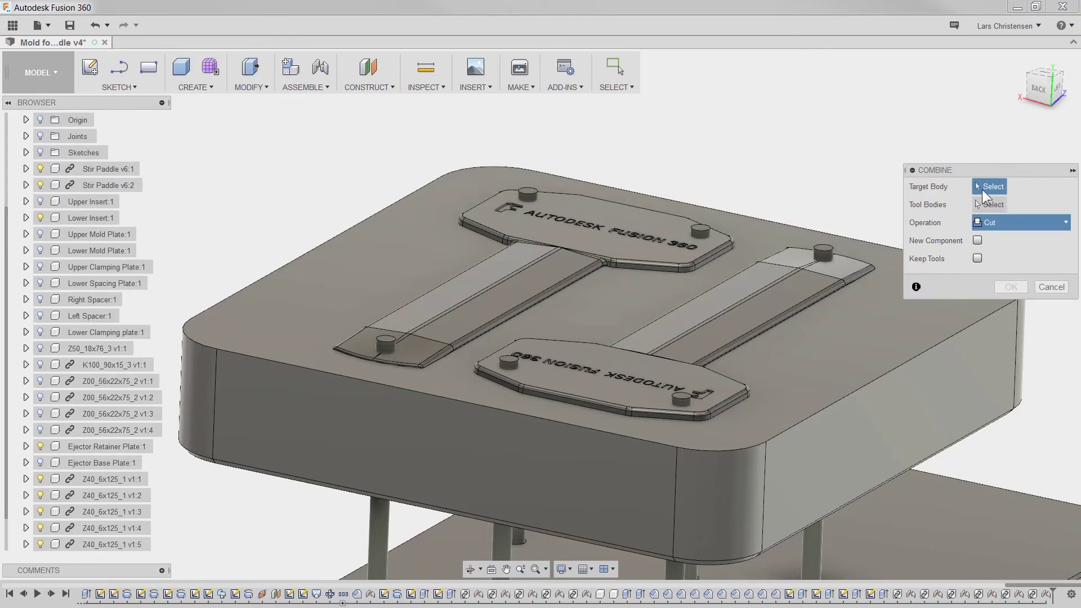
scroll(576, 242, "down", 3)
middle_click_drag(576, 242, 493, 431, "shift")
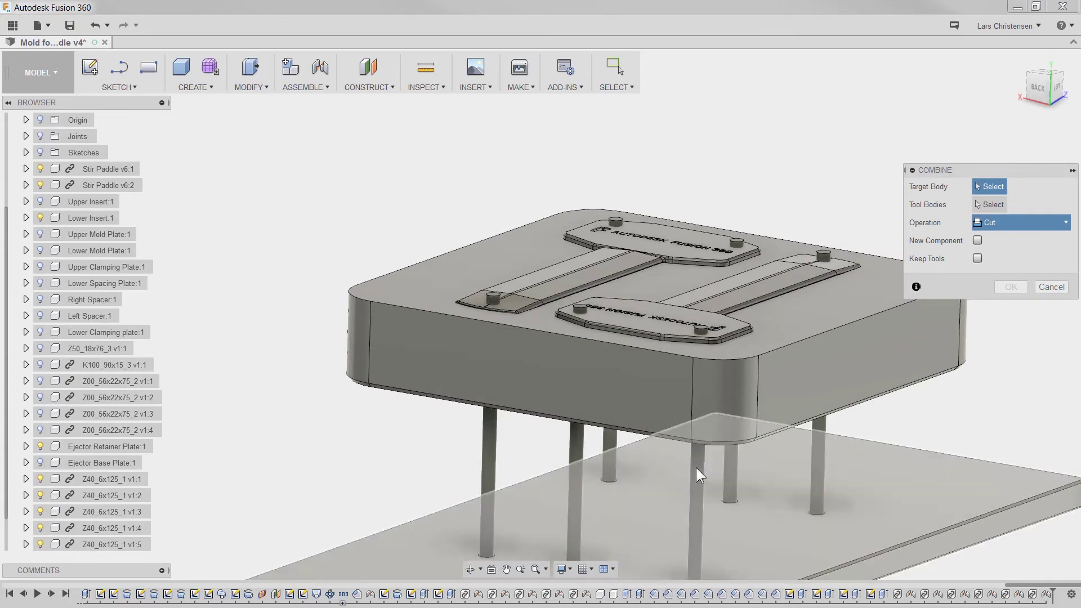
scroll(695, 467, "down", 3)
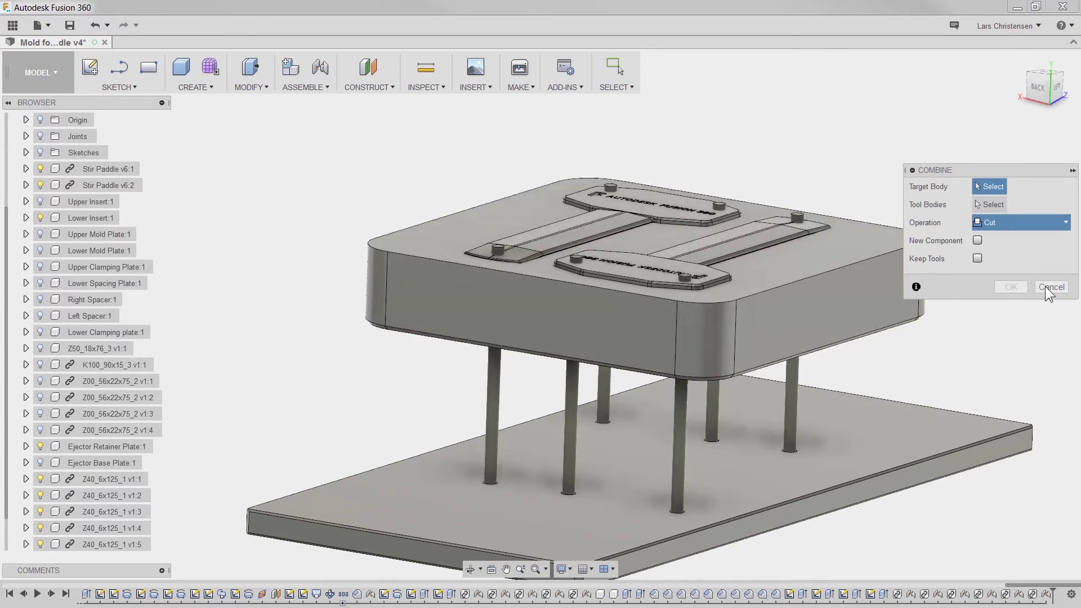
left_click(1050, 287)
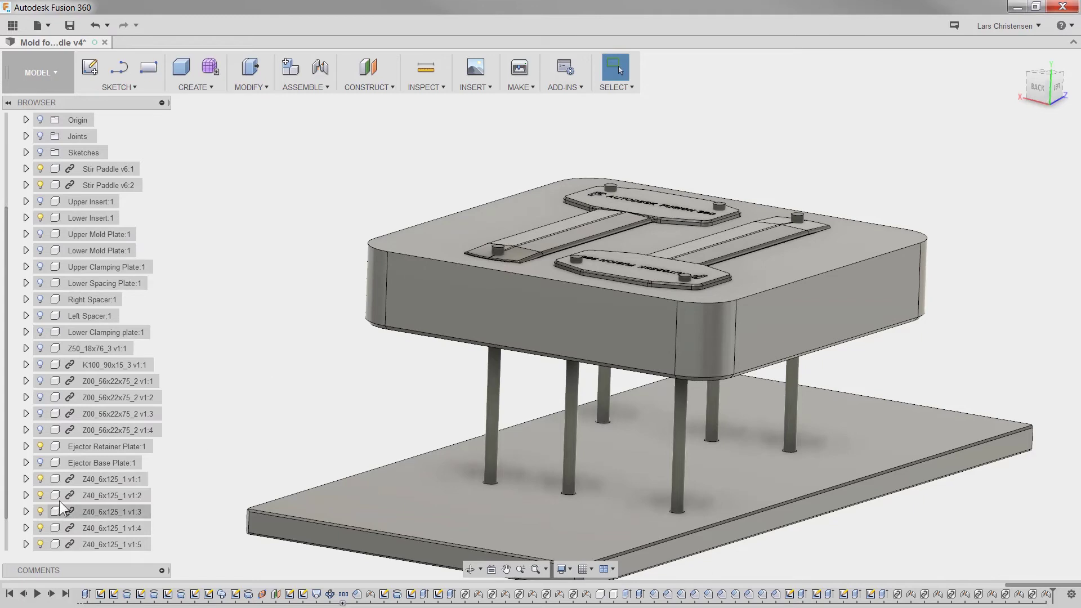
Break the external links of the first two ejector pins, Z40_6x125_1 v1:1 and v1:2
right_click(96, 479)
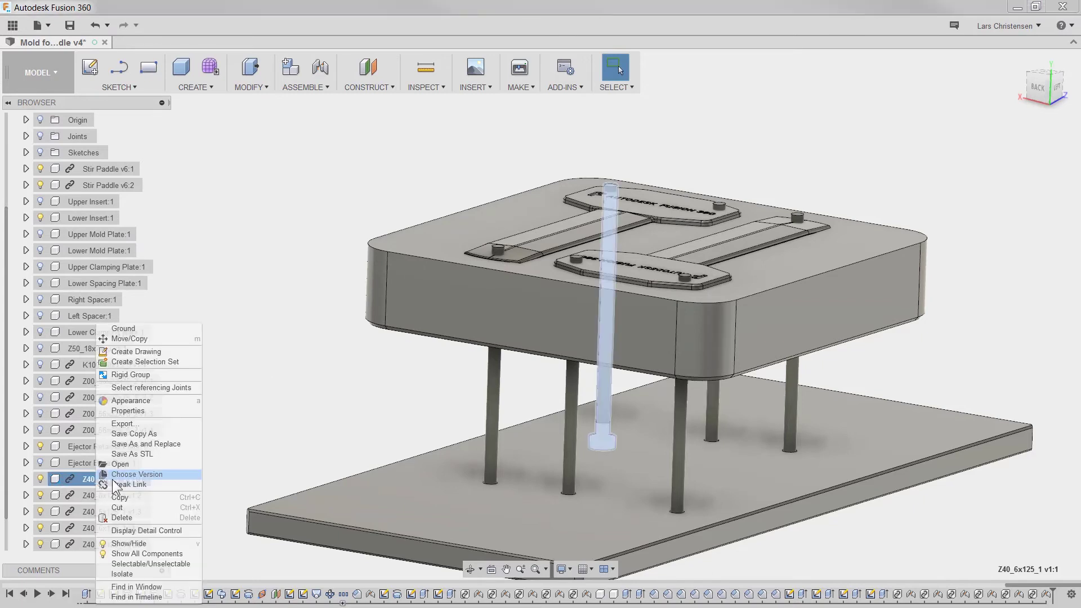
left_click(127, 484)
scroll(89, 495, "up", 2)
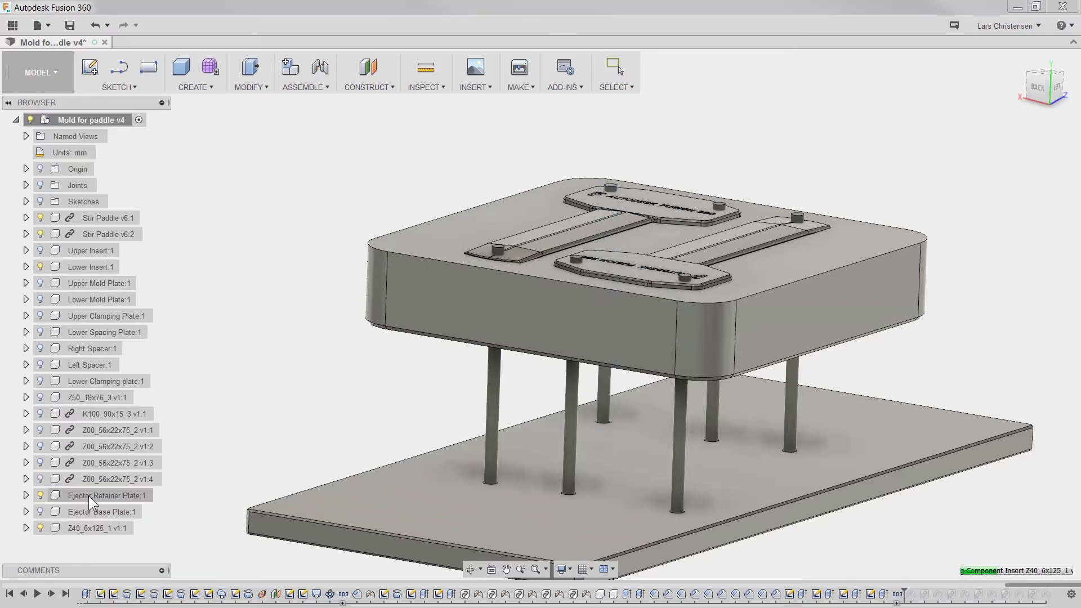
scroll(155, 486, "down", 2)
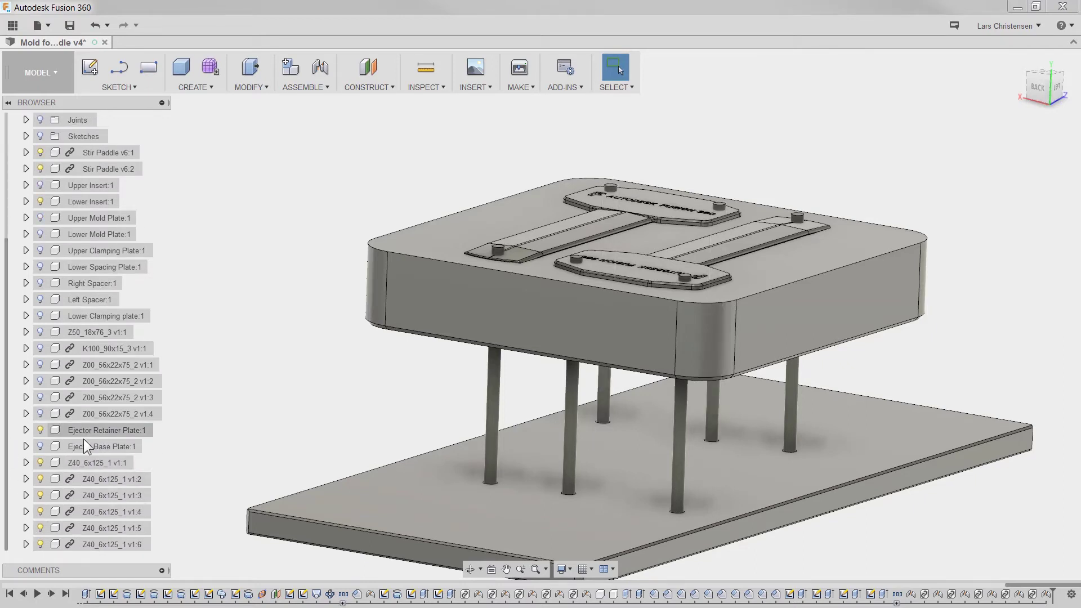
left_click(85, 479)
right_click(88, 483)
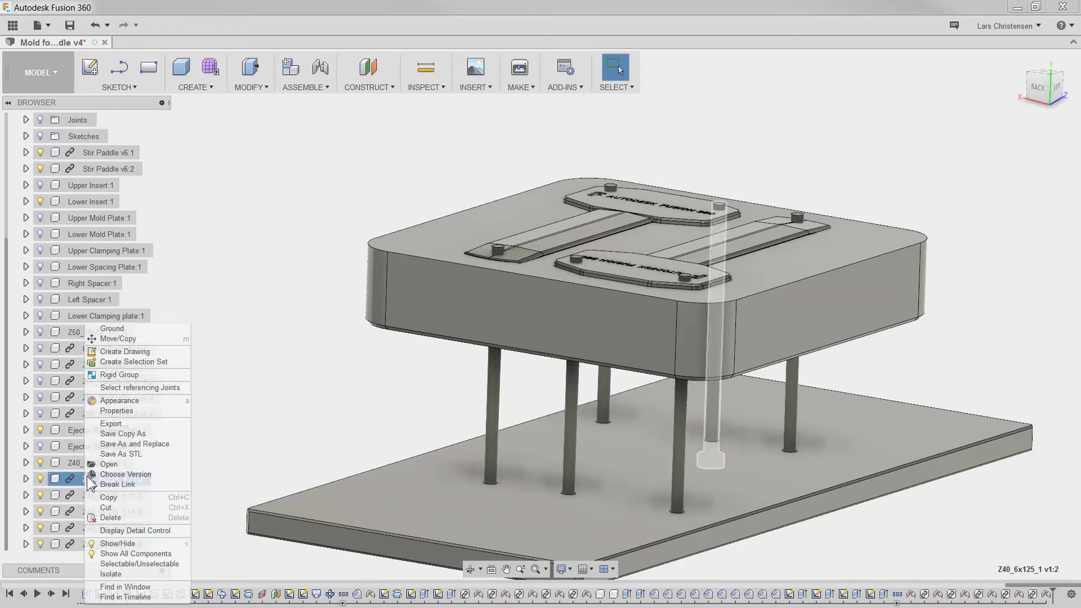
left_click(106, 484)
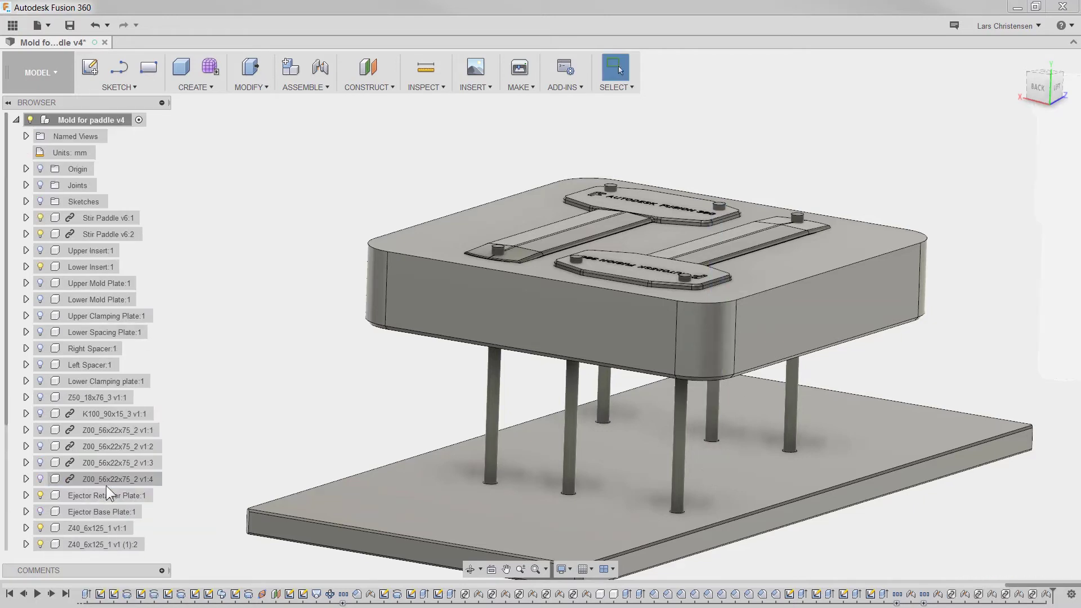
Break the external links of the third and fourth ejector pins, Z40_6x125_1 v1:3 and v1:4
scroll(84, 501, "down", 2)
left_click(78, 499)
right_click(79, 498)
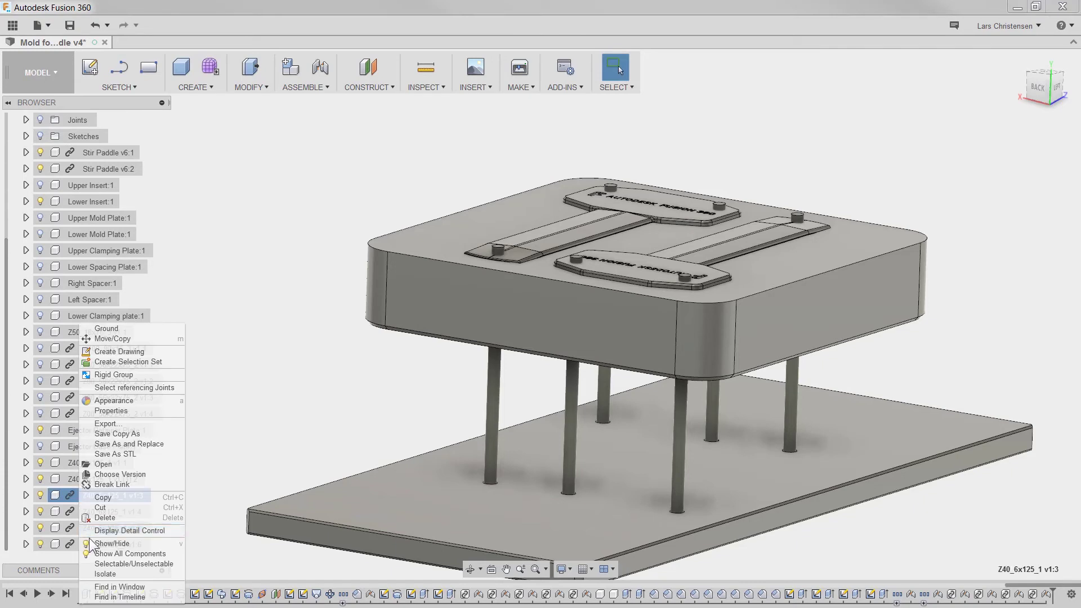
left_click(107, 484)
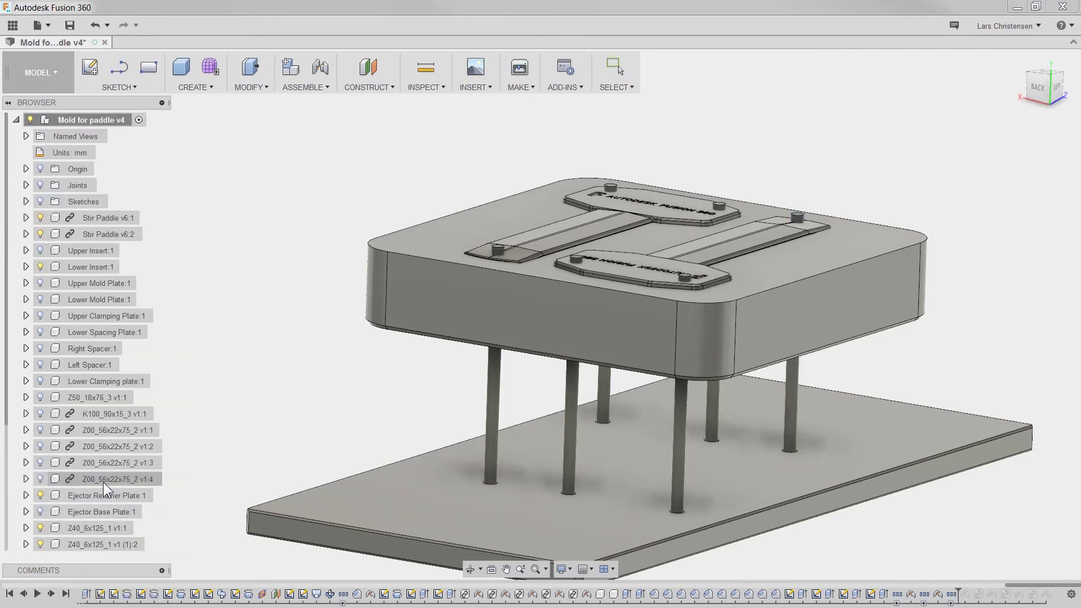
right_click(96, 518)
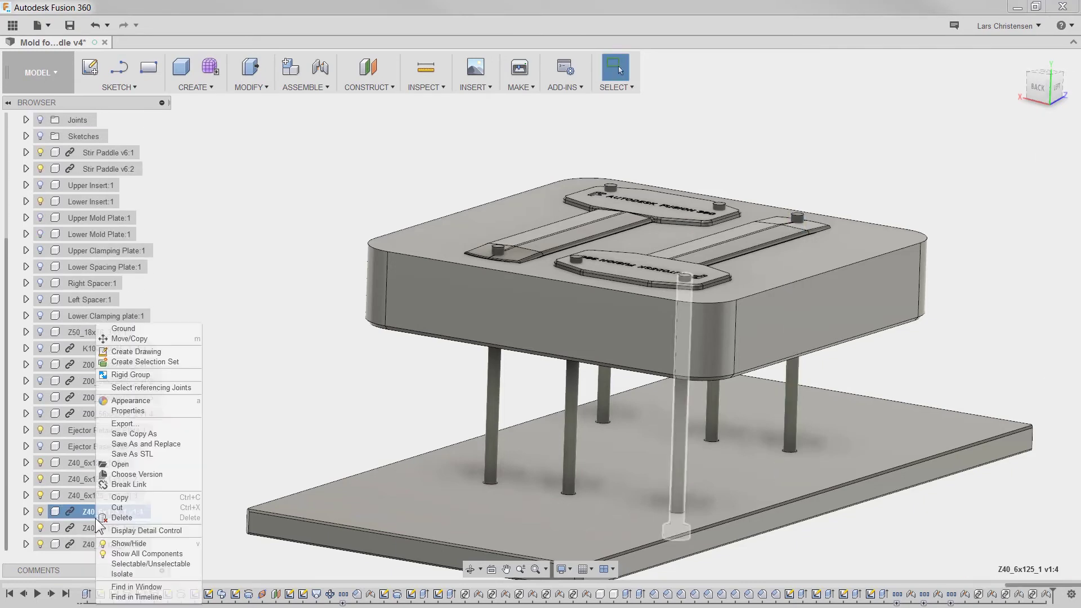
left_click(114, 485)
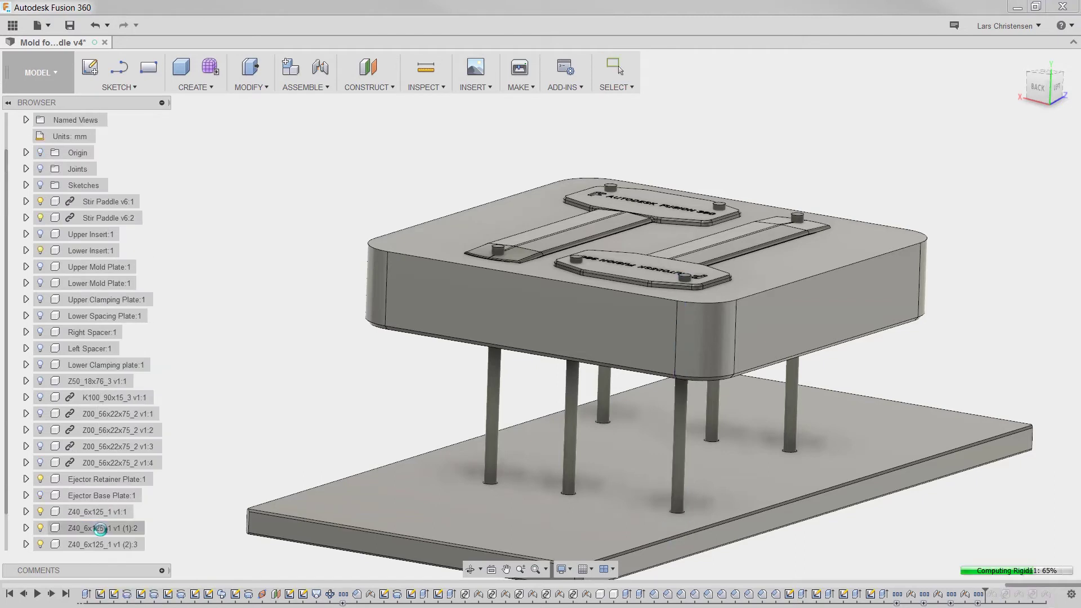
Break the external links of the last two ejector pins, Z40_6x125_1 v1:5 and v1:6
right_click(98, 528)
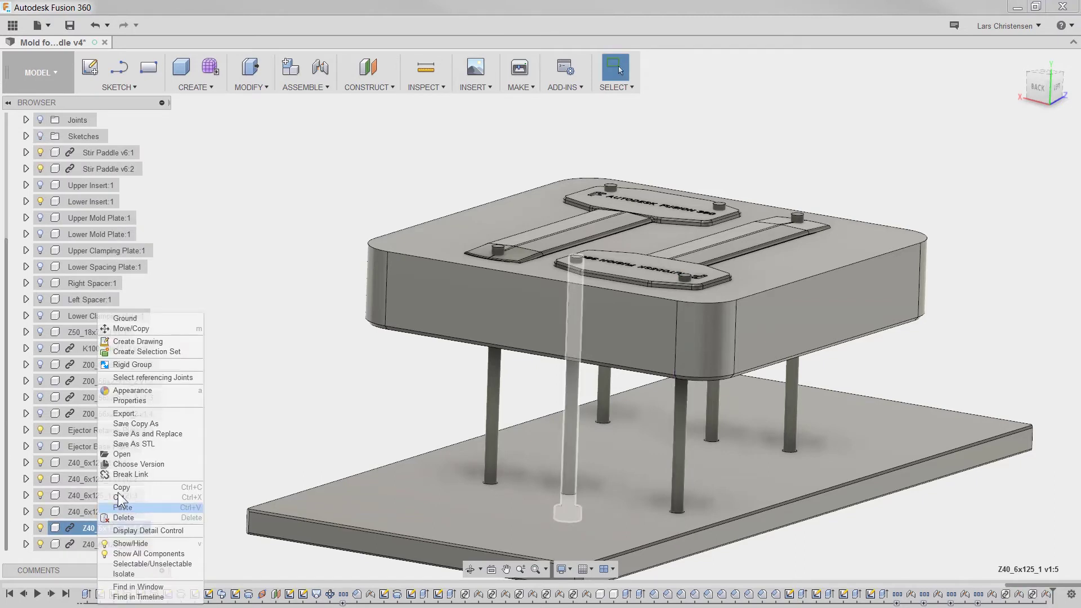
left_click(120, 474)
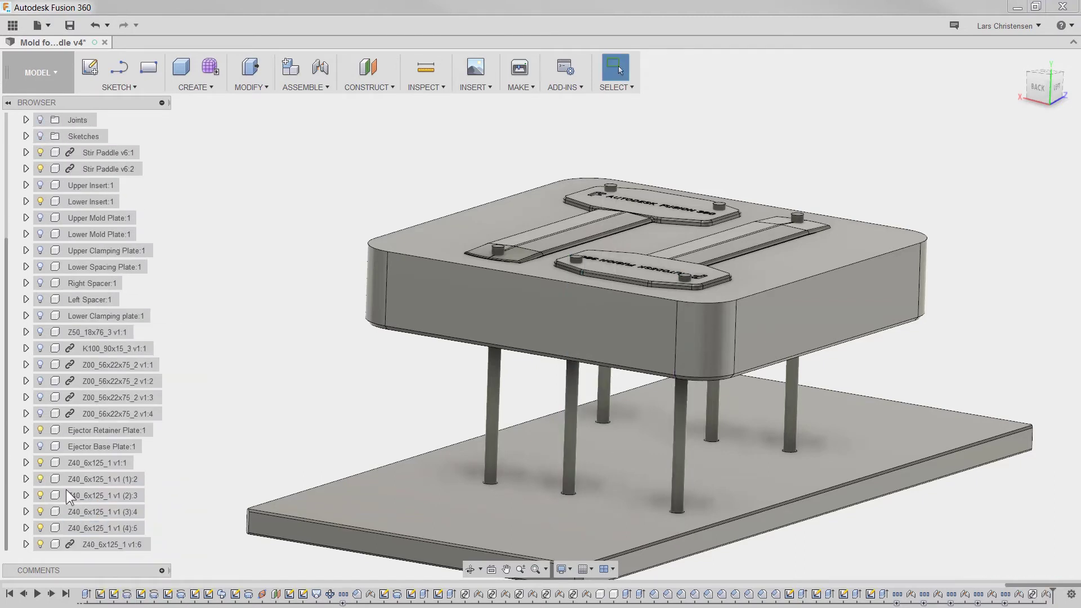
right_click(82, 543)
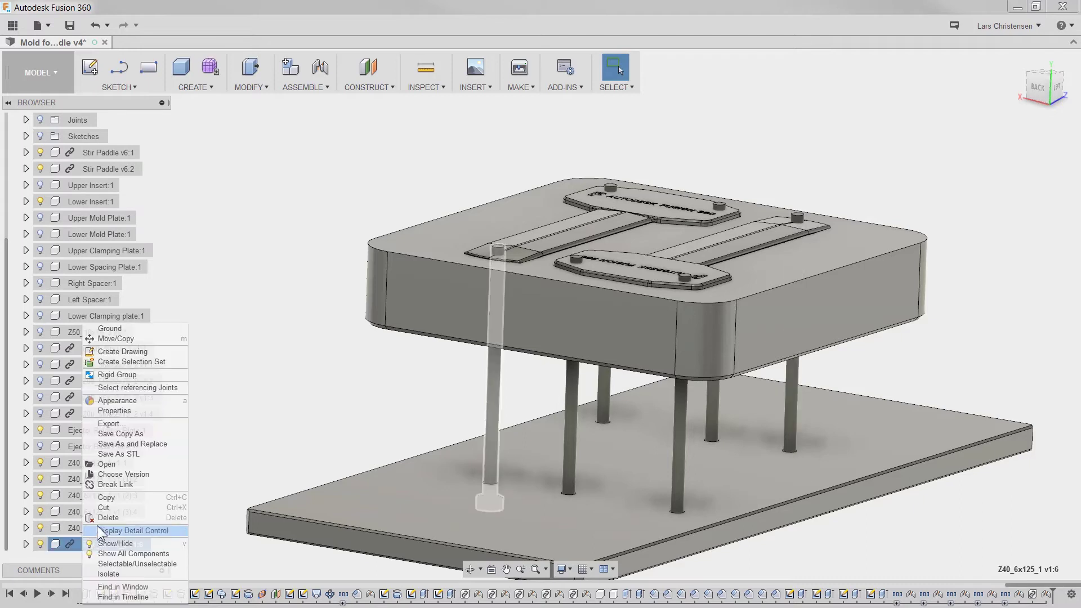
left_click(113, 485)
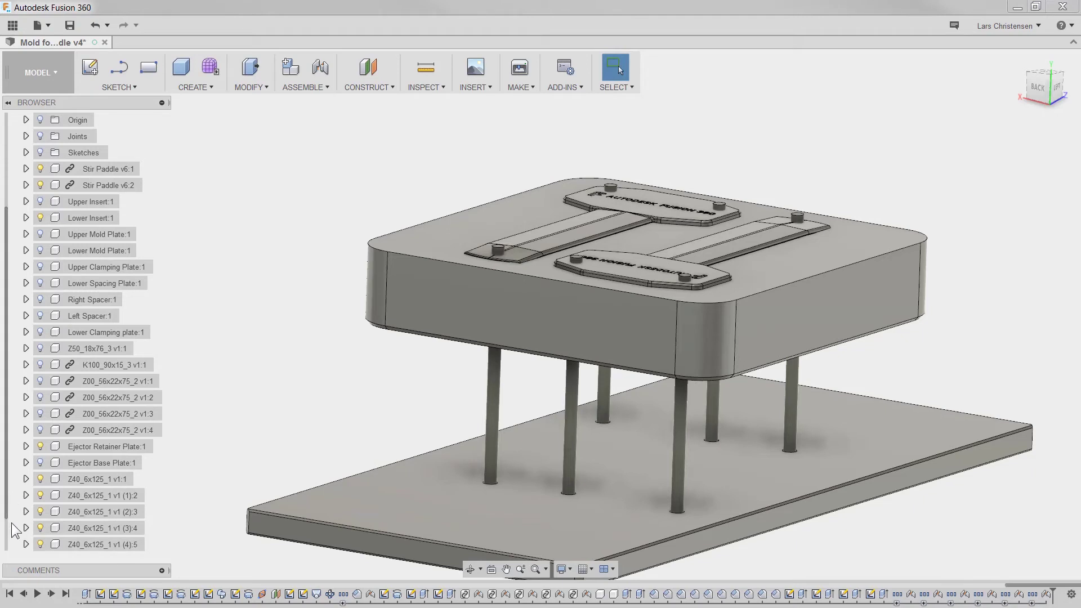
Combine with the Cut operation, using the Stir Paddle v6:2 body as tool on the ejector pin at its handle end
left_click(251, 86)
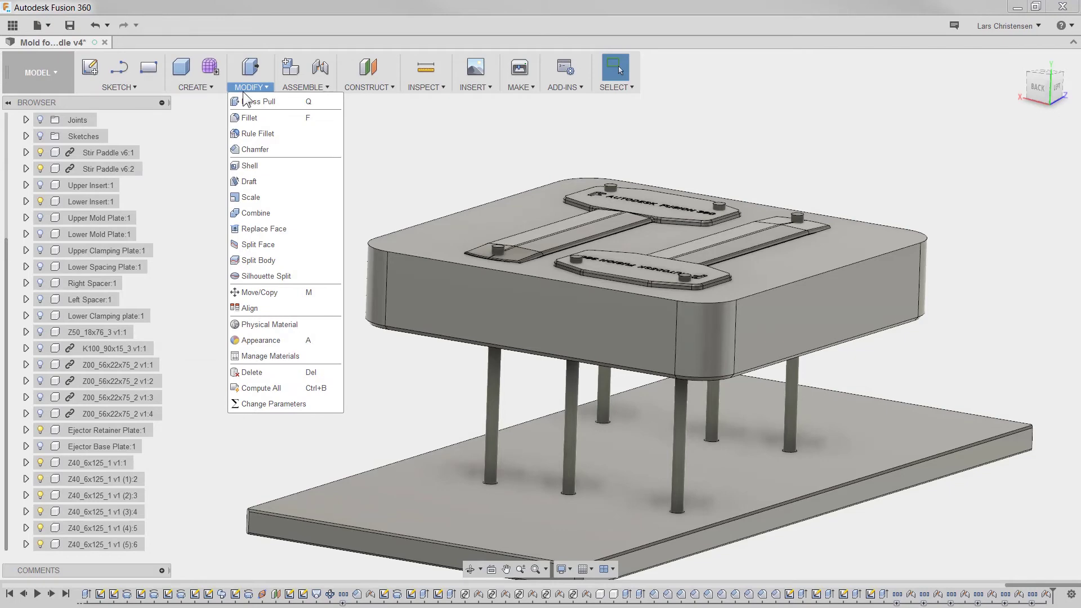
left_click(265, 214)
left_click(1036, 223)
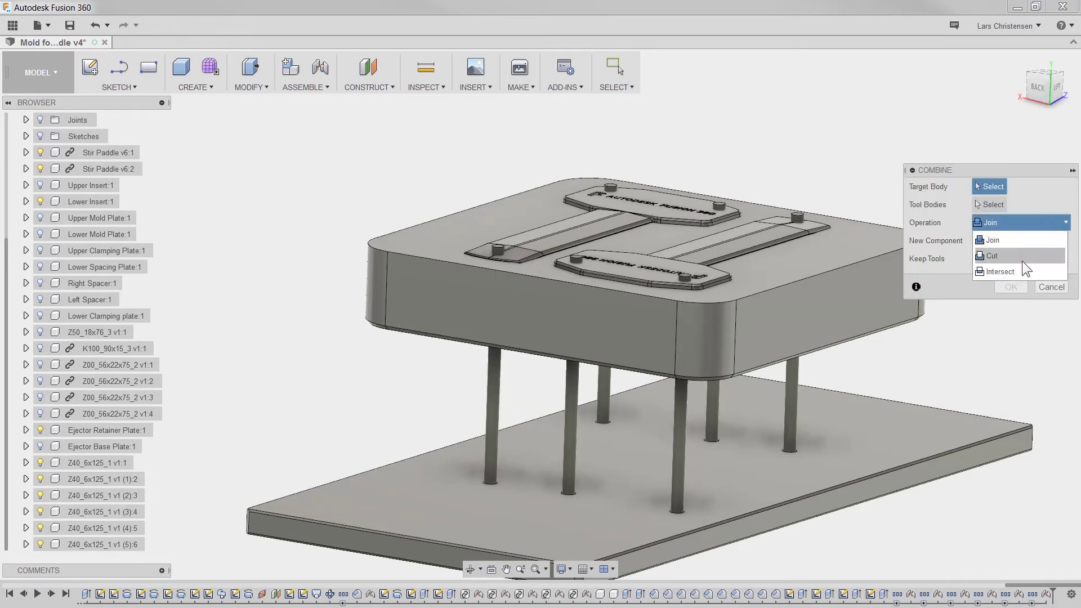
left_click(1022, 256)
scroll(455, 478, "up", 5)
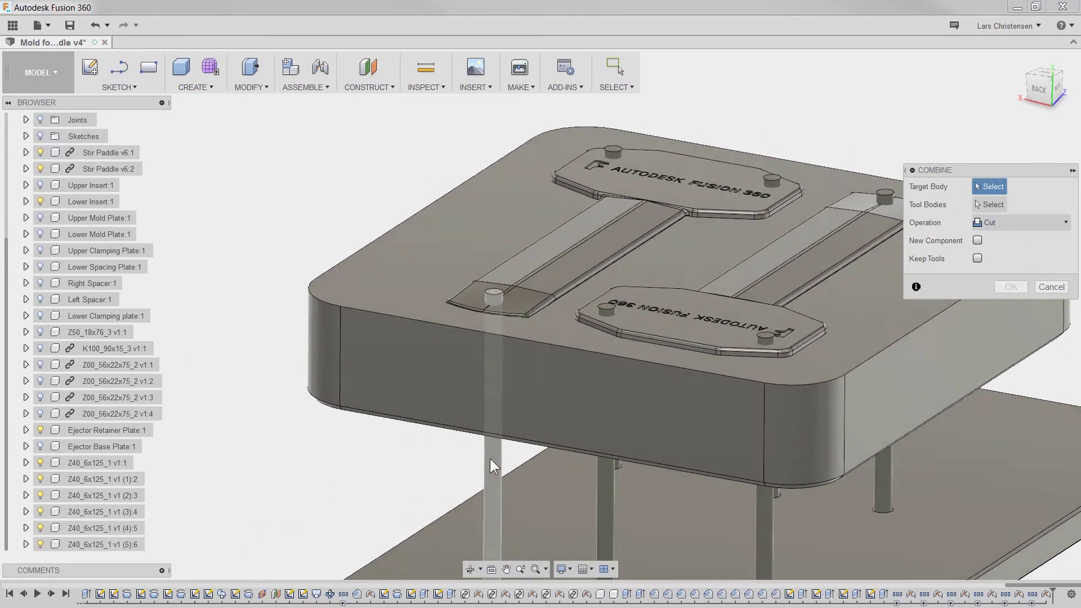
left_click(491, 451)
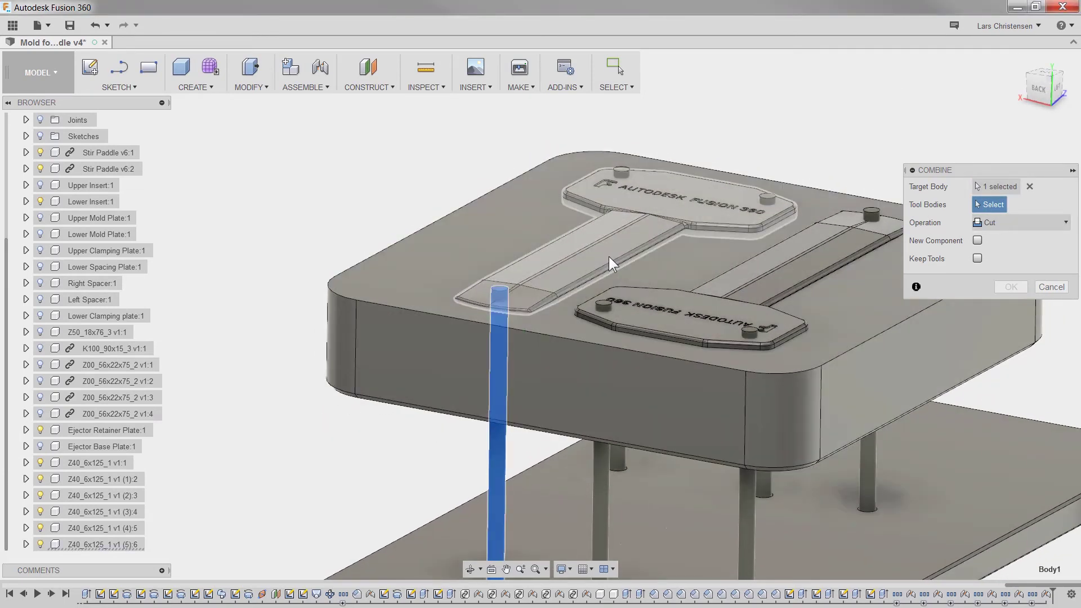
left_click(519, 279)
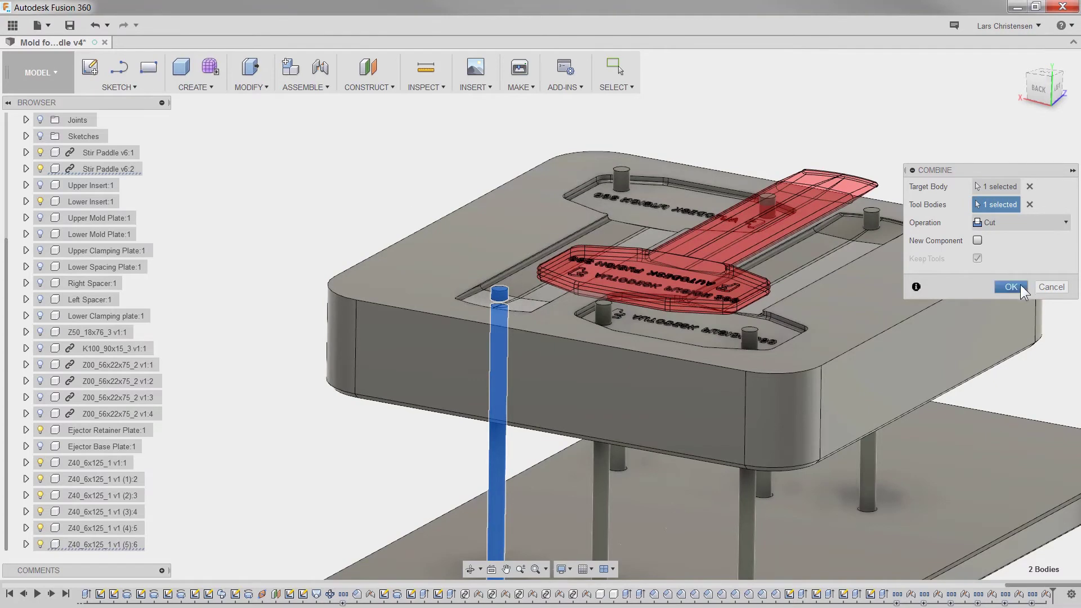
left_click(1010, 287)
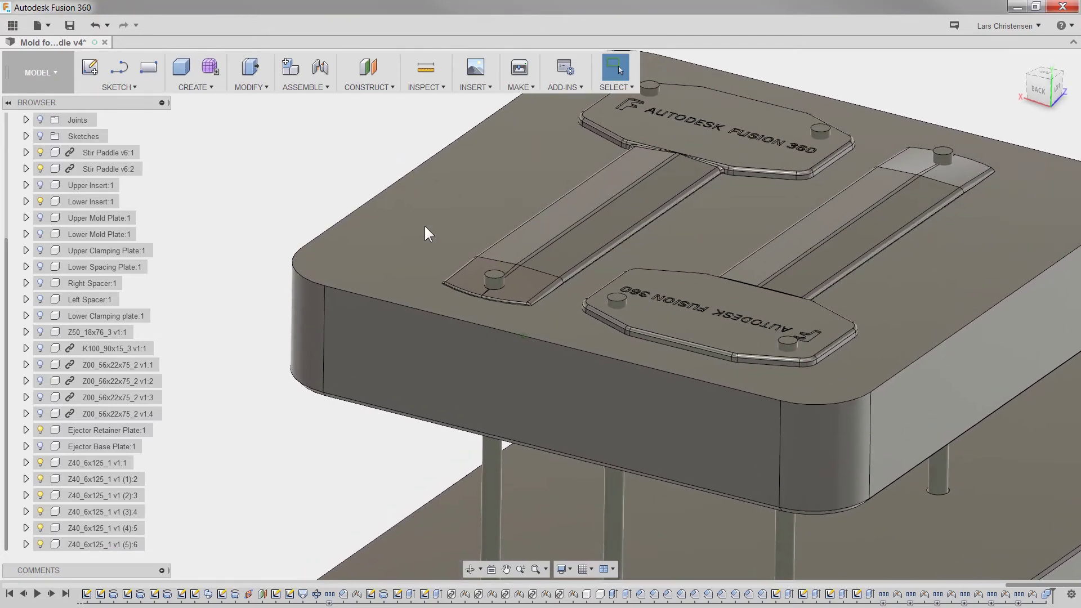
Hide Stir Paddle v6:2 and list the bodies of the cut ejector pin Z40_6x125_1 v1 (5):6
left_click(40, 168)
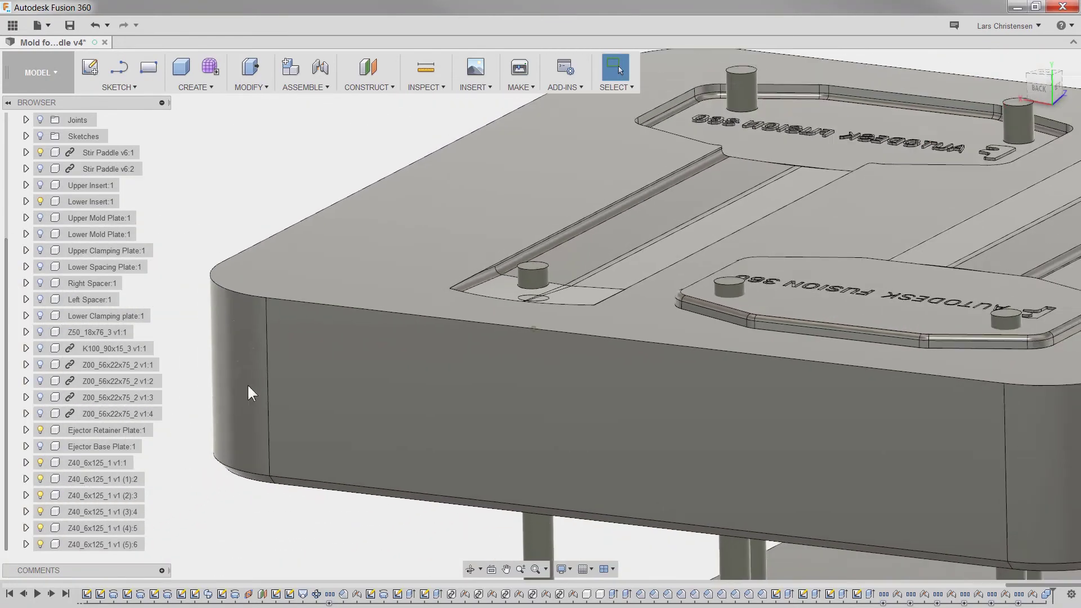
left_click(535, 537)
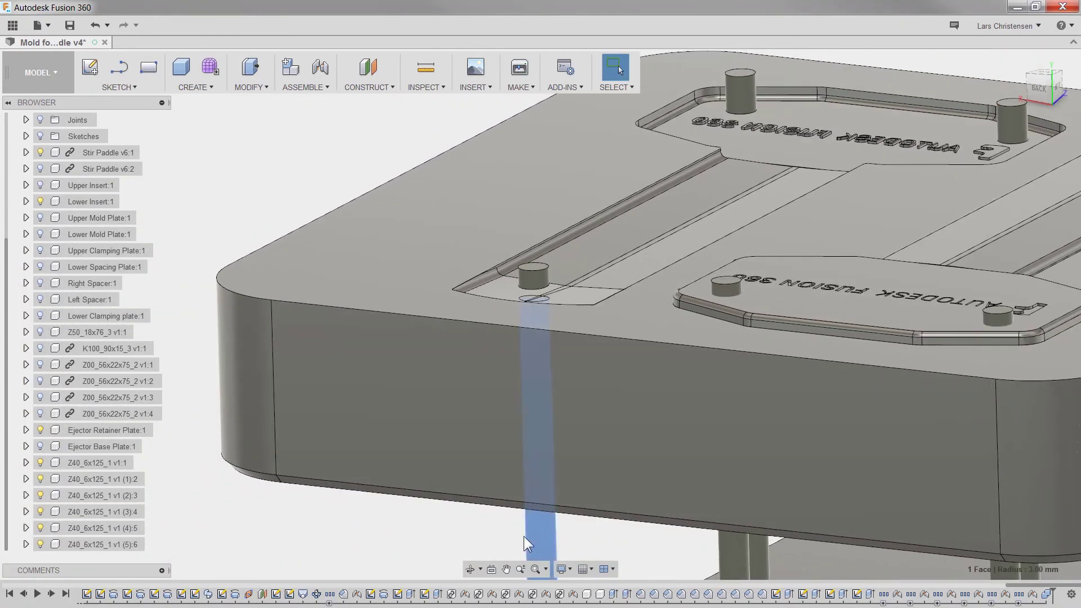
left_click(26, 544)
scroll(54, 527, "down", 2)
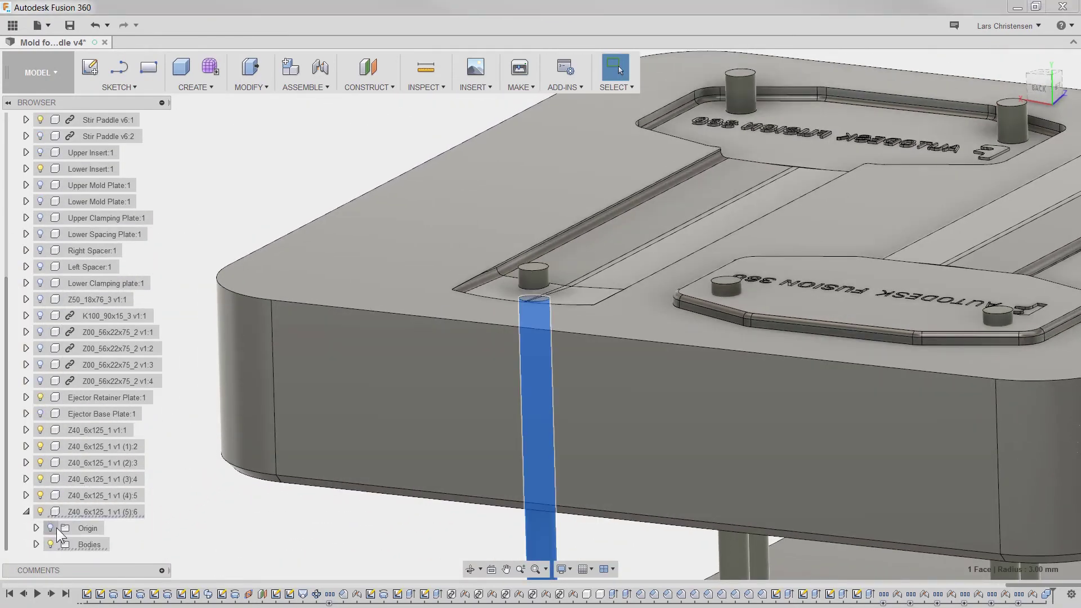
left_click(36, 544)
scroll(35, 539, "down", 2)
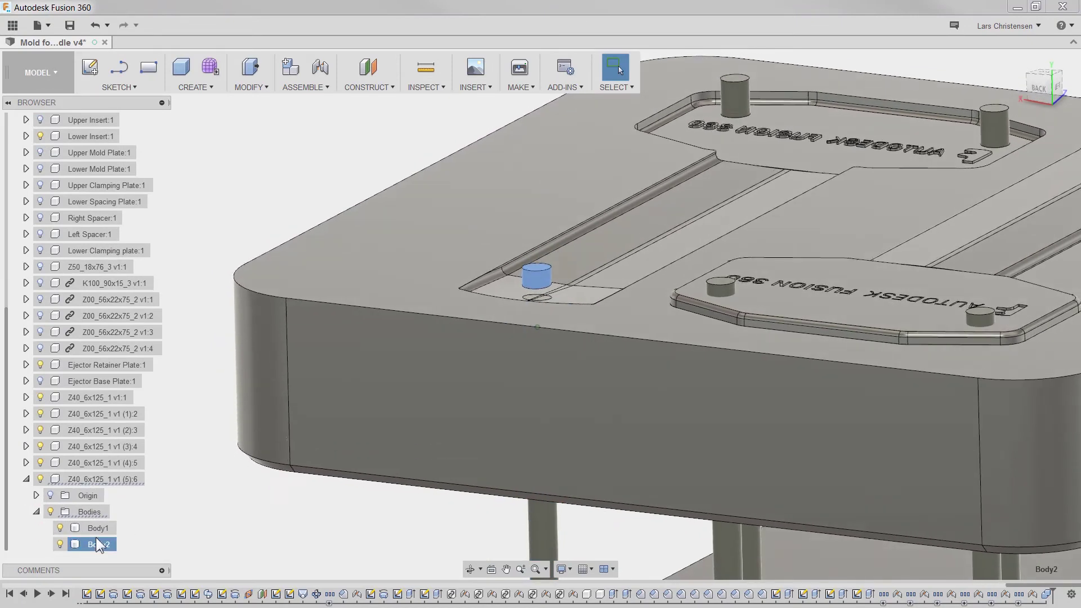
Remove Body2, the cut-off tip of the handle-end ejector pin, and show Stir Paddle v6:2 again
left_click(99, 529)
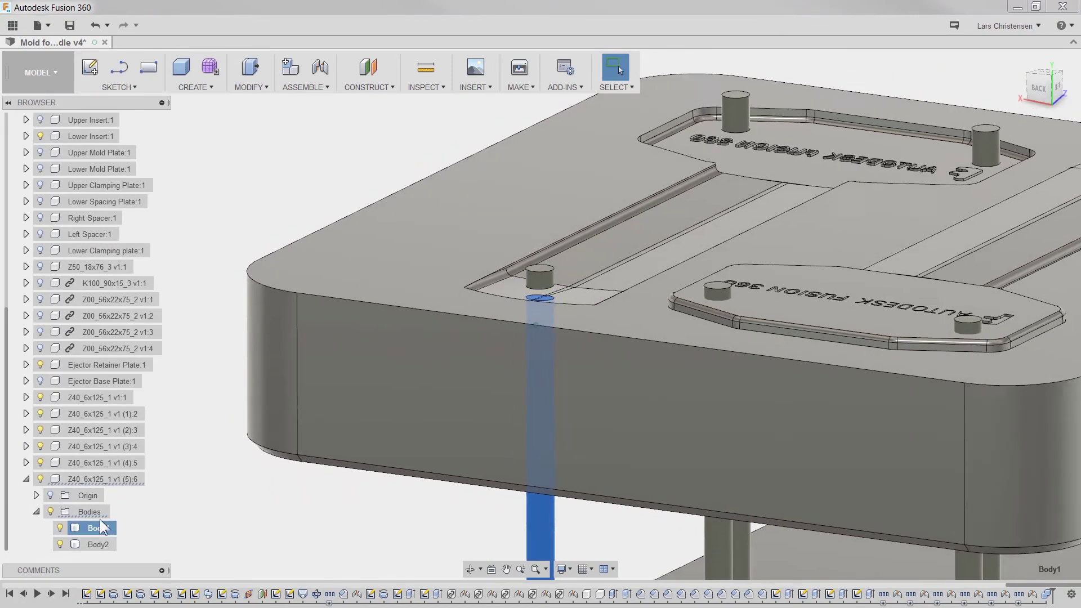
left_click(97, 544)
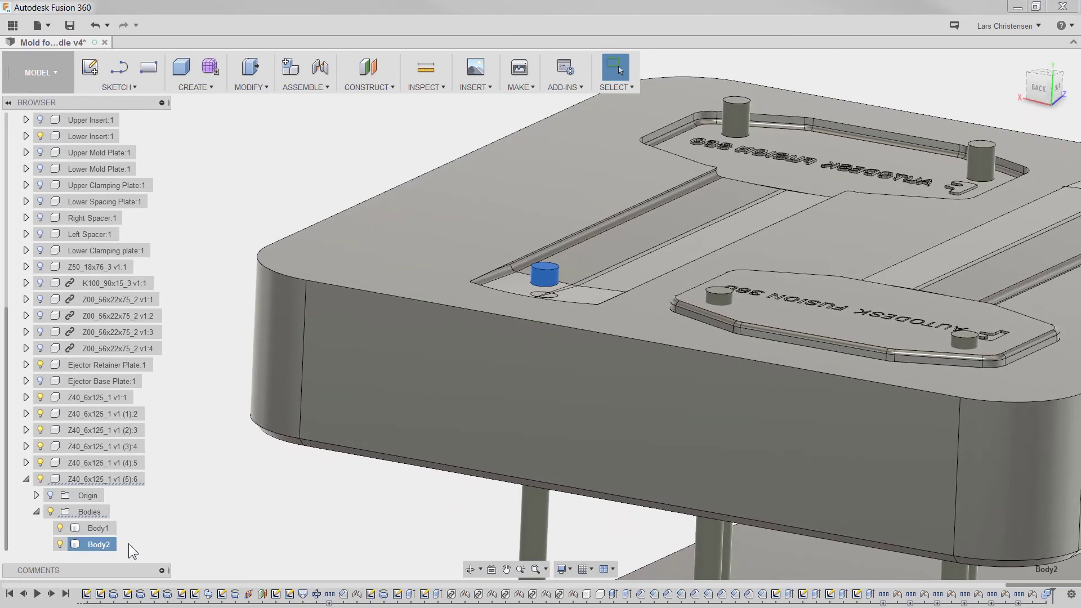
right_click(97, 544)
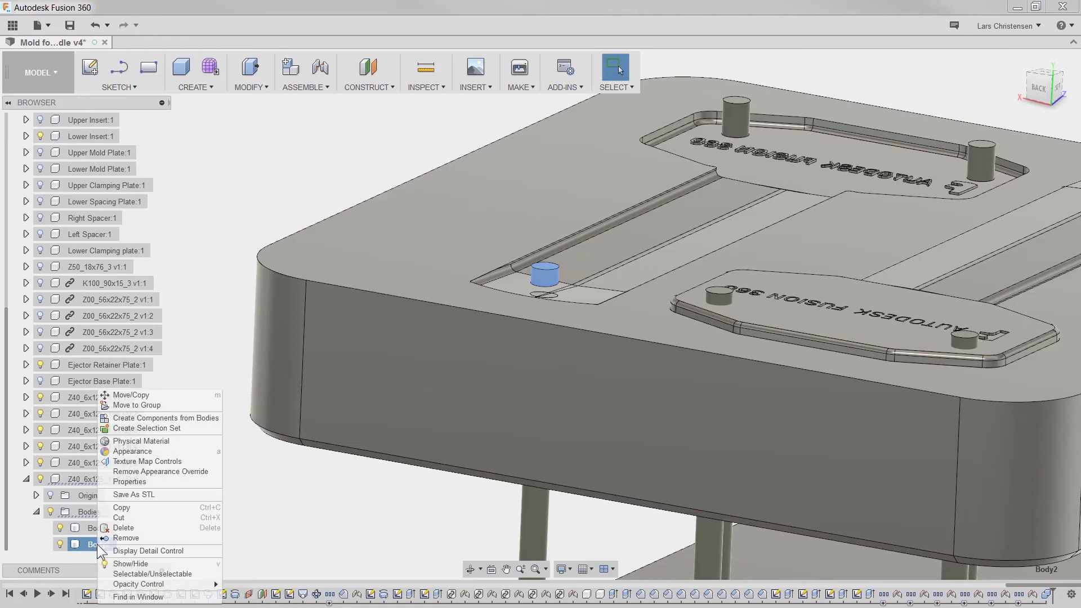
left_click(131, 538)
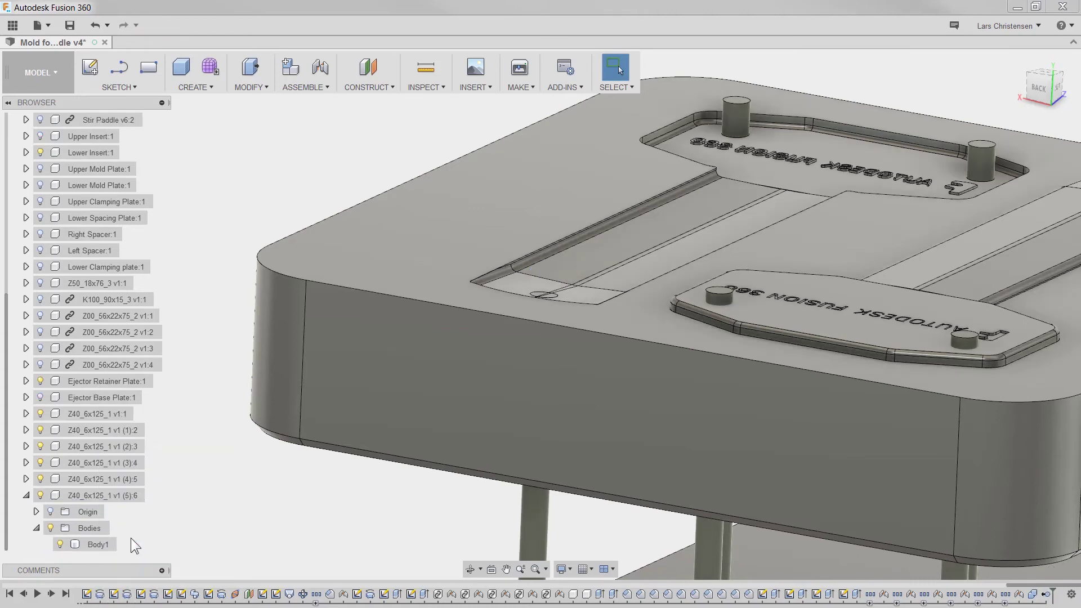
left_click(26, 495)
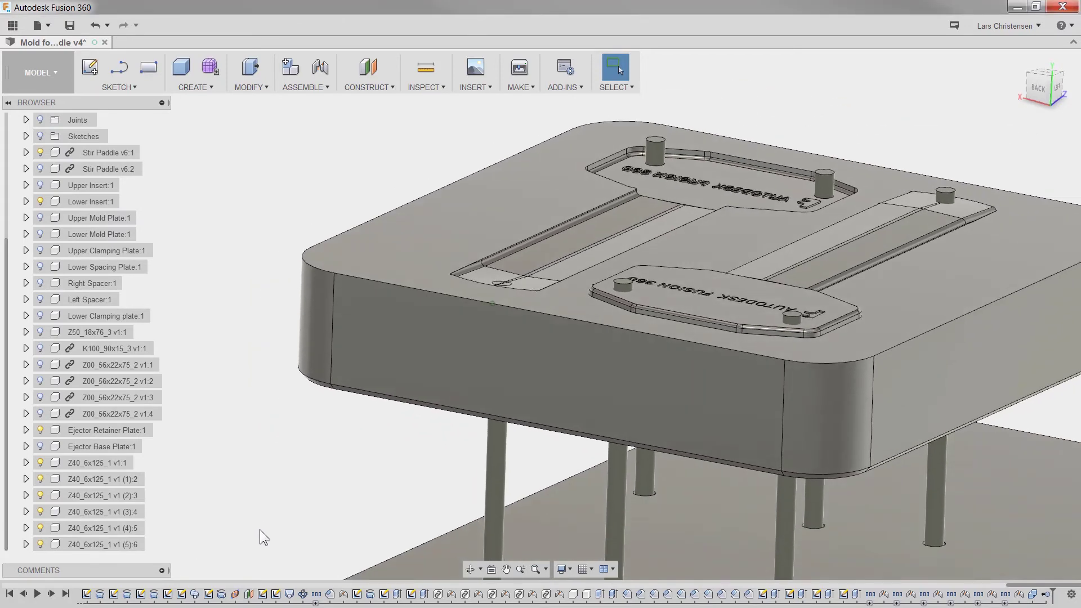
left_click(40, 168)
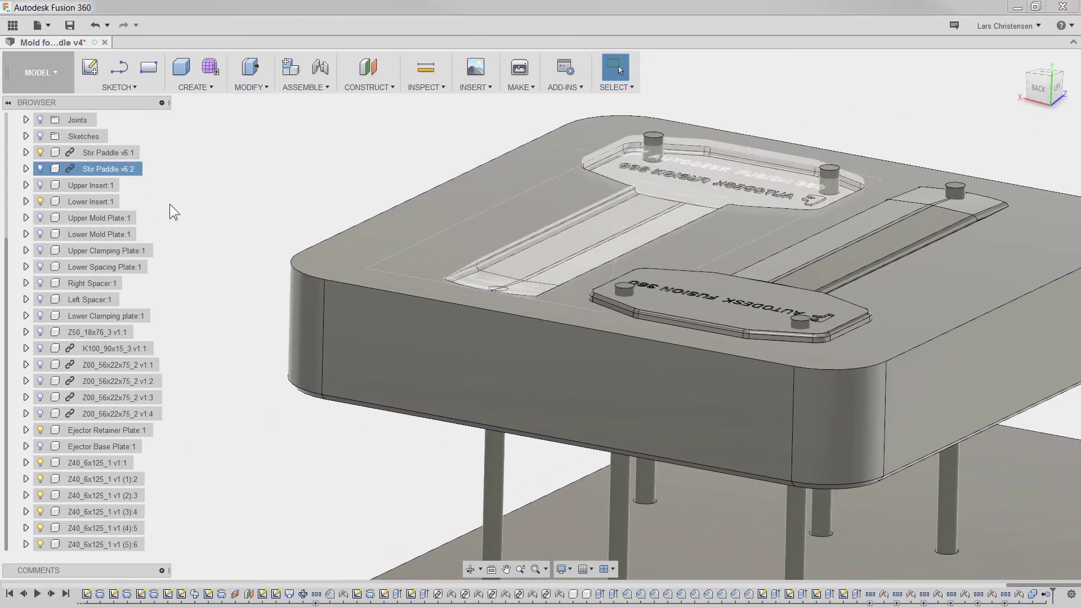
middle_click_drag(228, 207, 424, 455, "shift")
scroll(420, 453, "up", 3)
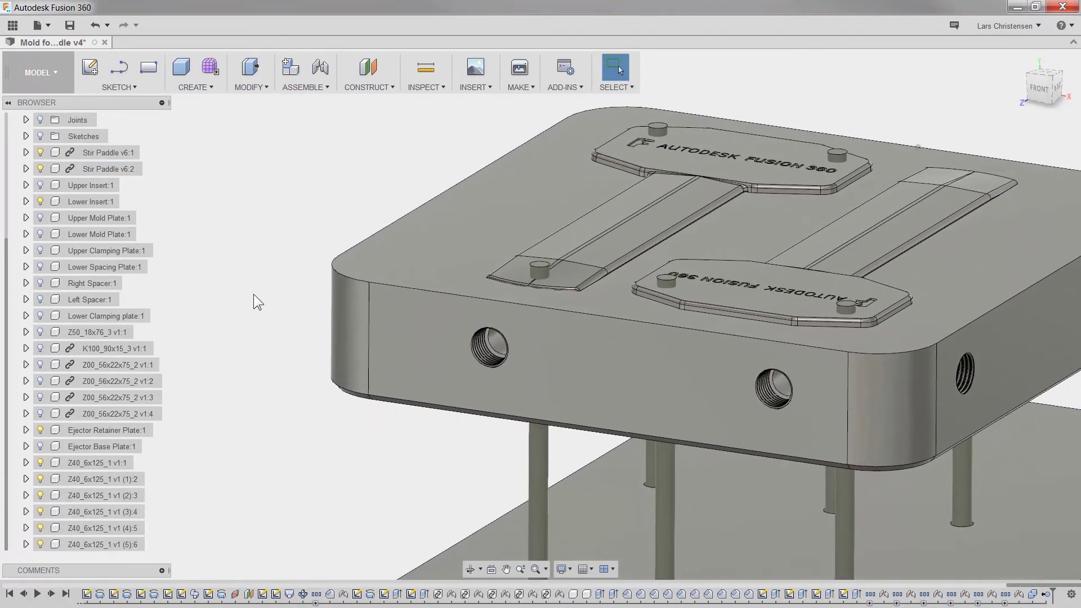
right_click(254, 293)
left_click(256, 228)
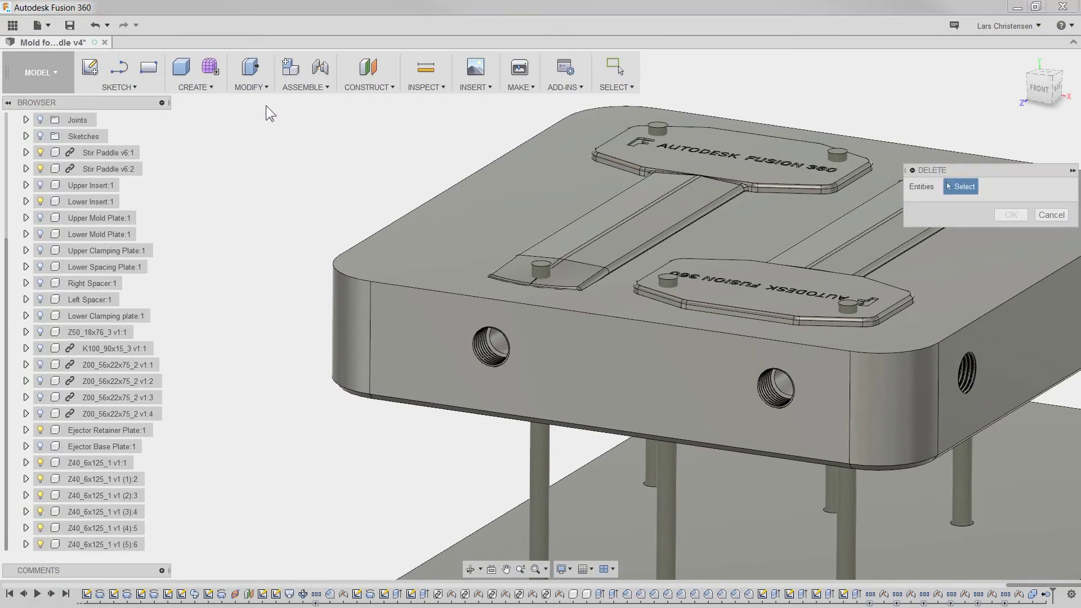
left_click(259, 87)
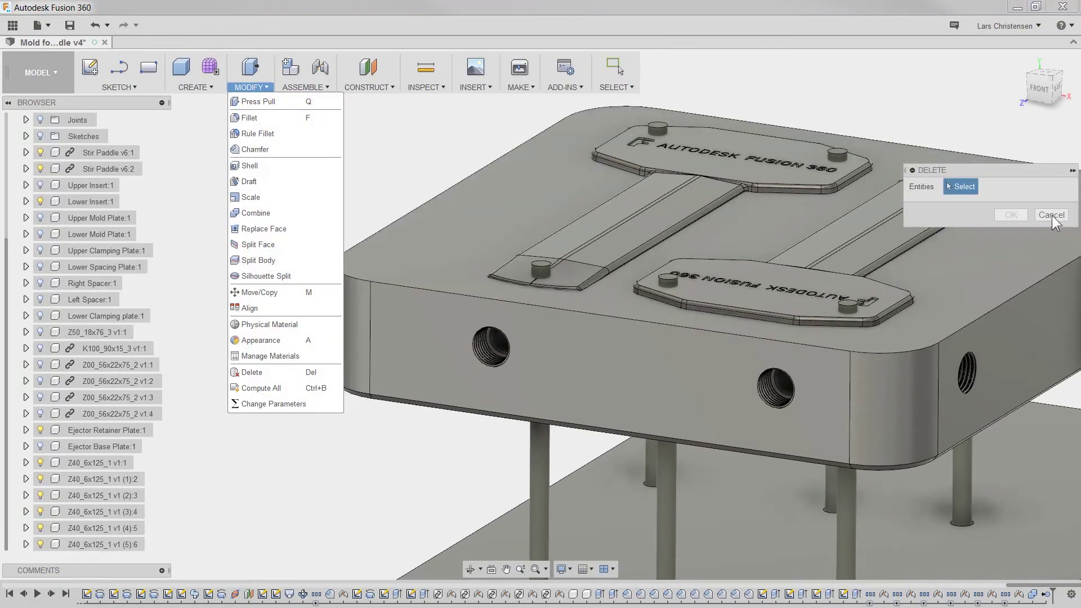
left_click(1052, 215)
left_click(259, 87)
left_click(1050, 212)
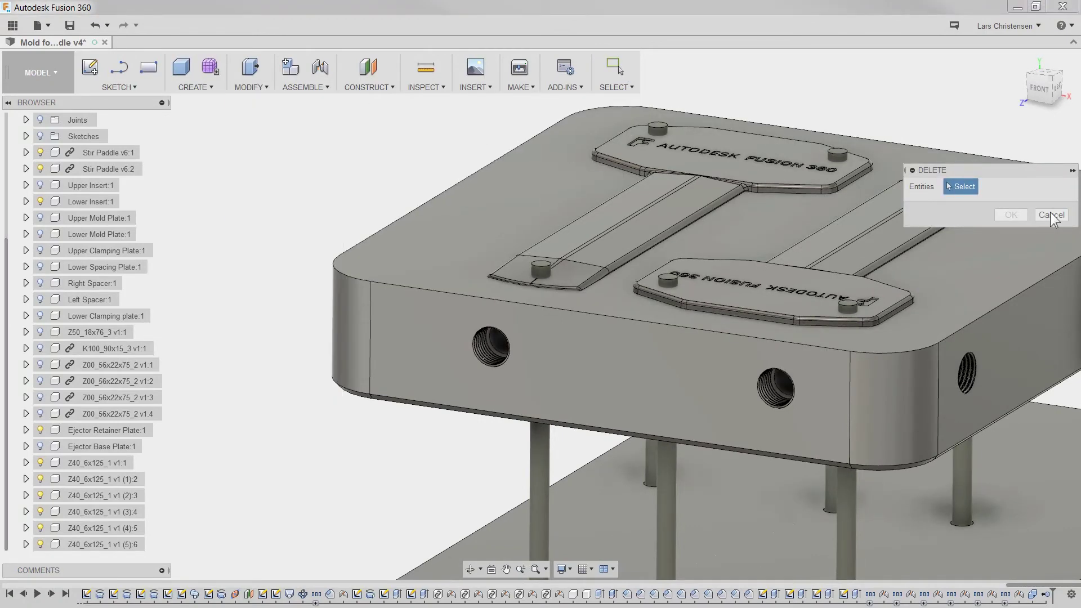
left_click(1049, 214)
Combine with the Cut operation, using the Stir Paddle v6:2 body as tool on ejector pin Z40_6x125_1 v1:1
left_click(248, 87)
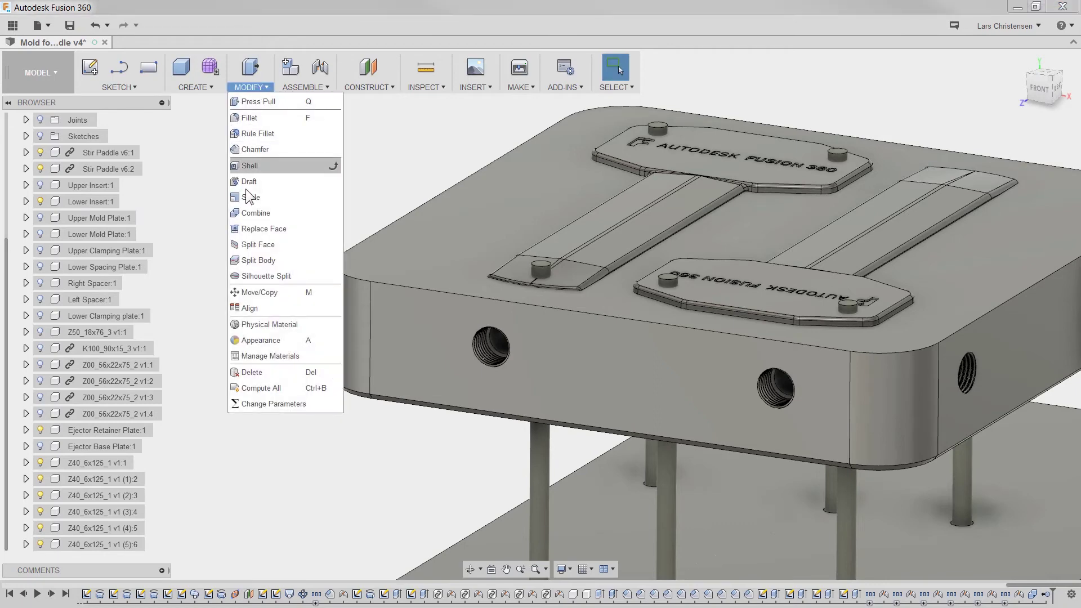
left_click(251, 213)
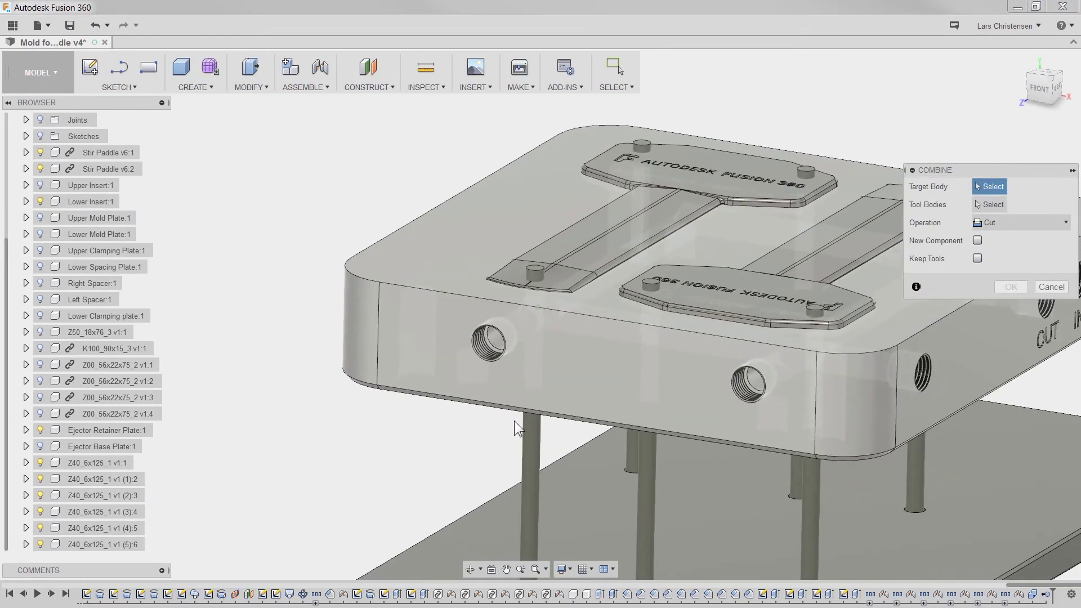
scroll(695, 431, "up", 5)
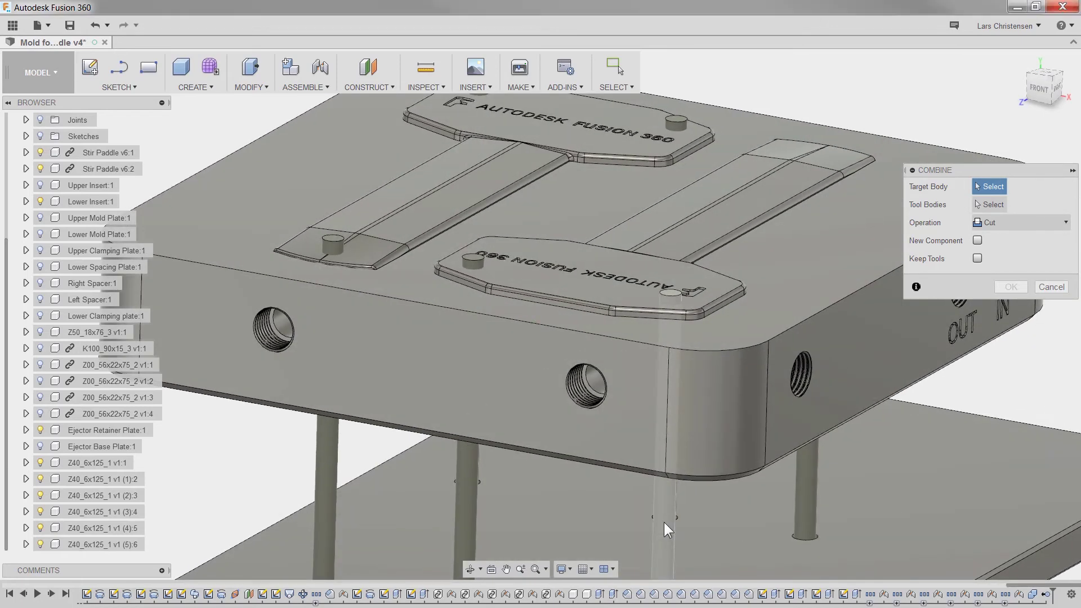
left_click(664, 522)
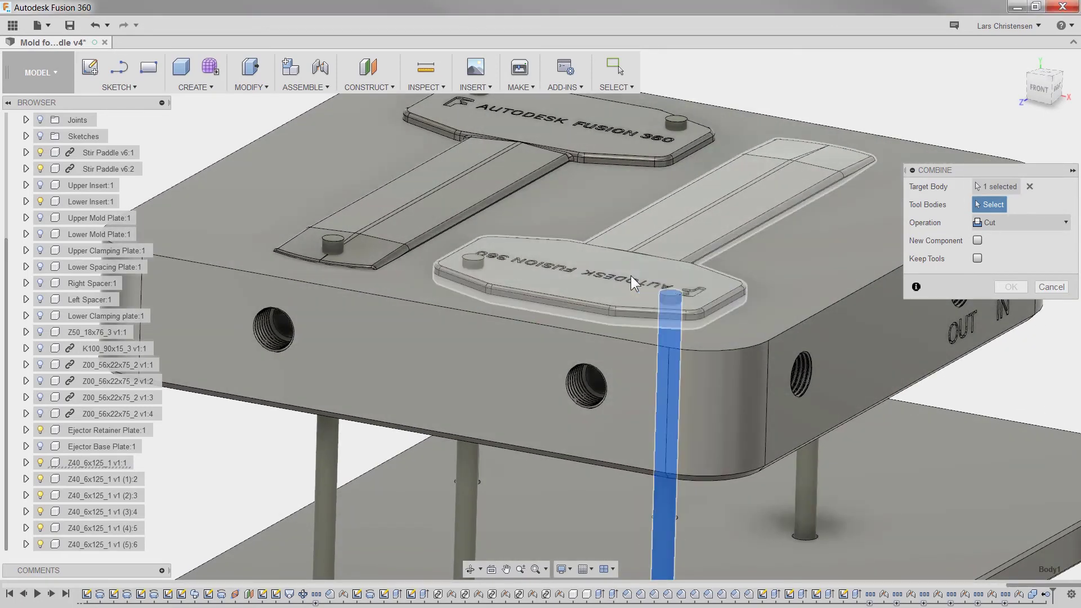
left_click(631, 275)
left_click(1011, 286)
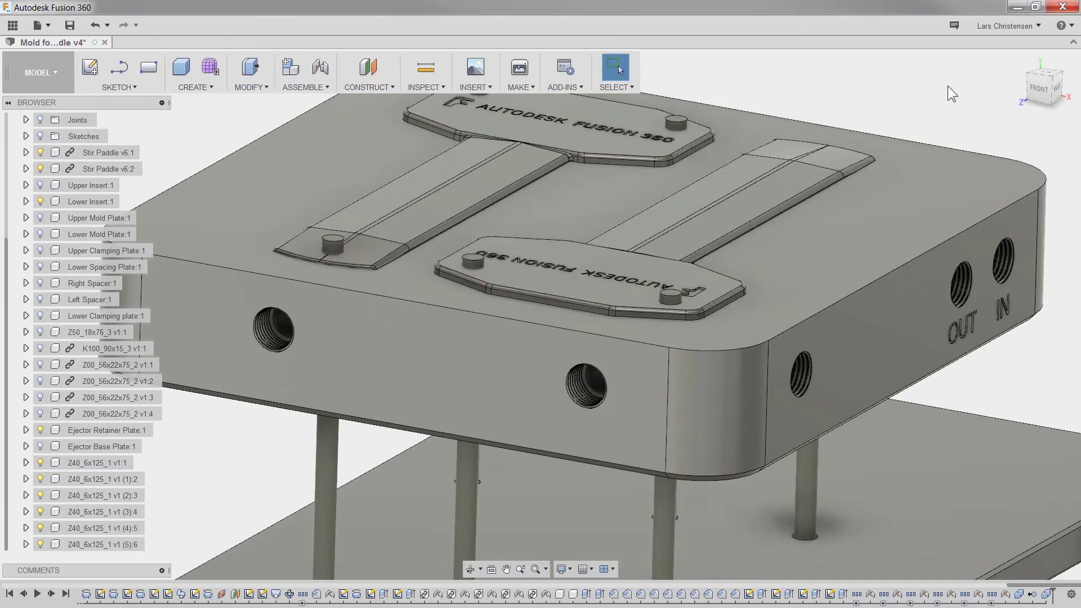
Cut ejector pin Z40_6x125_1 v1 (1):2 with the Stir Paddle v6:2 body by repeating Combine
right_click(948, 86)
left_click(950, 45)
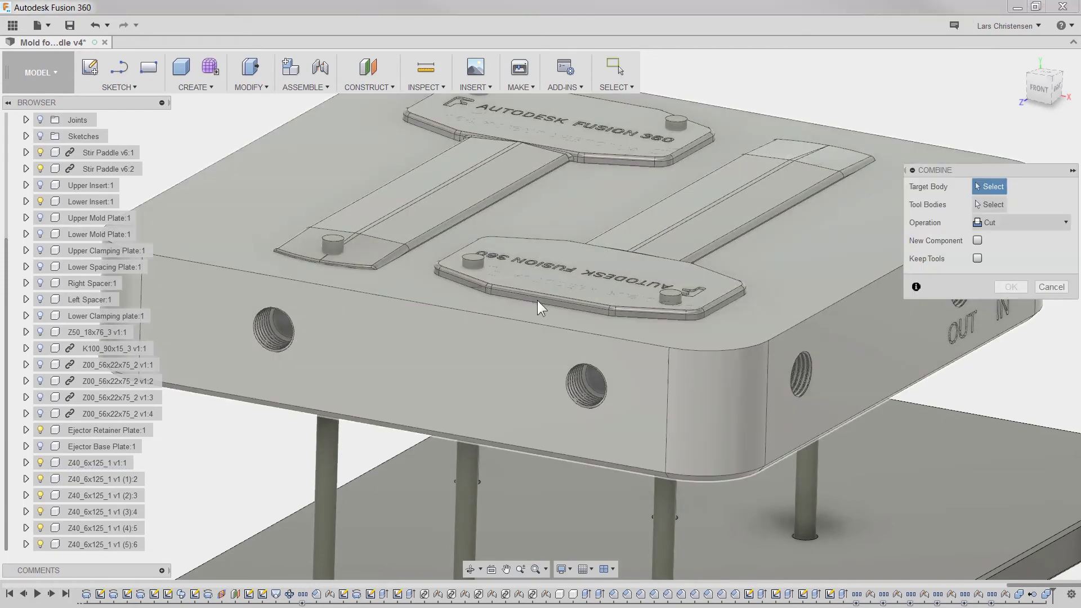
left_click(472, 447)
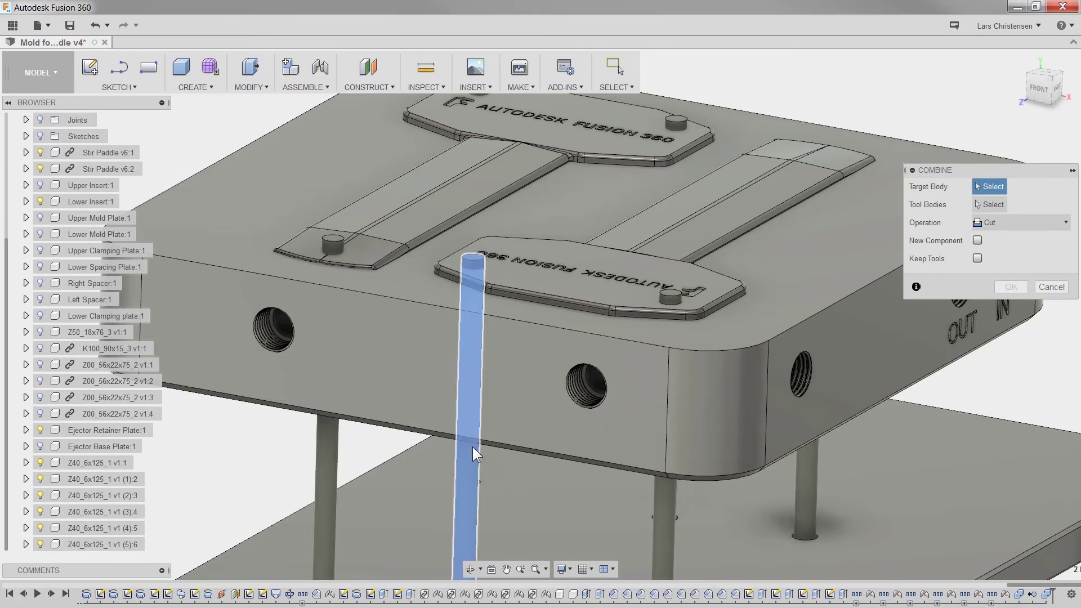
left_click(619, 259)
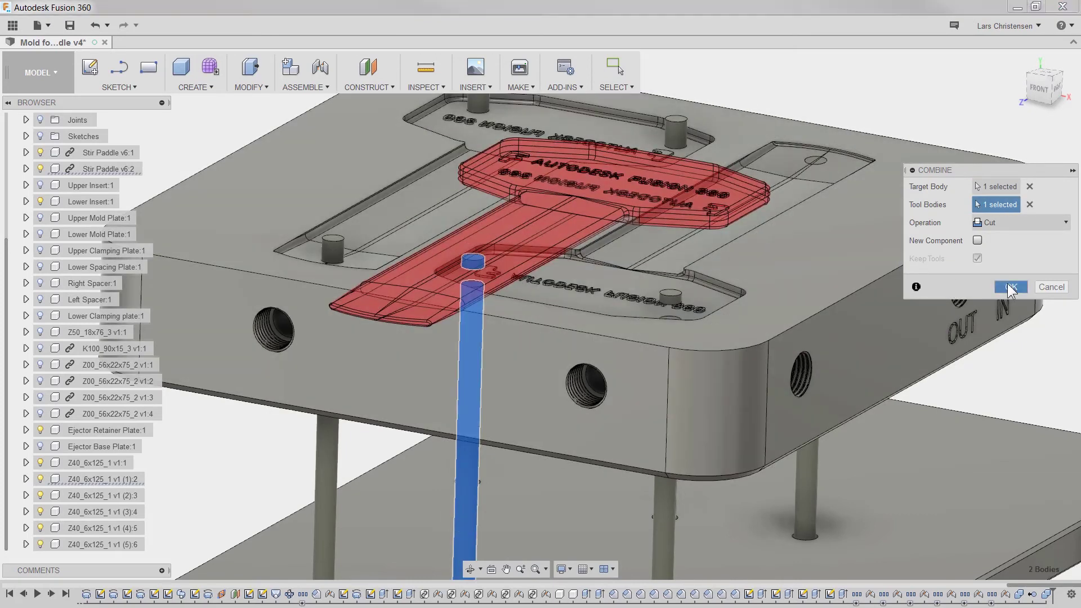
left_click(1008, 287)
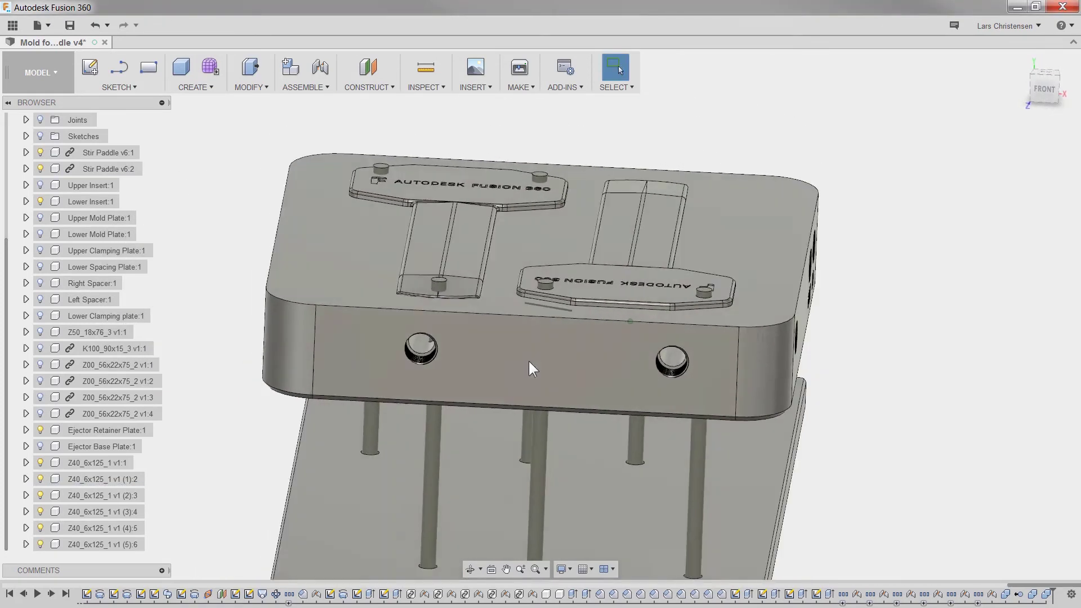
Cut the handle-end ejector pin Z40_6x125_1 v1 (2):3 with the Stir Paddle v6:1 body using Combine
middle_click_drag(529, 361, 910, 399, "shift")
right_click(910, 398)
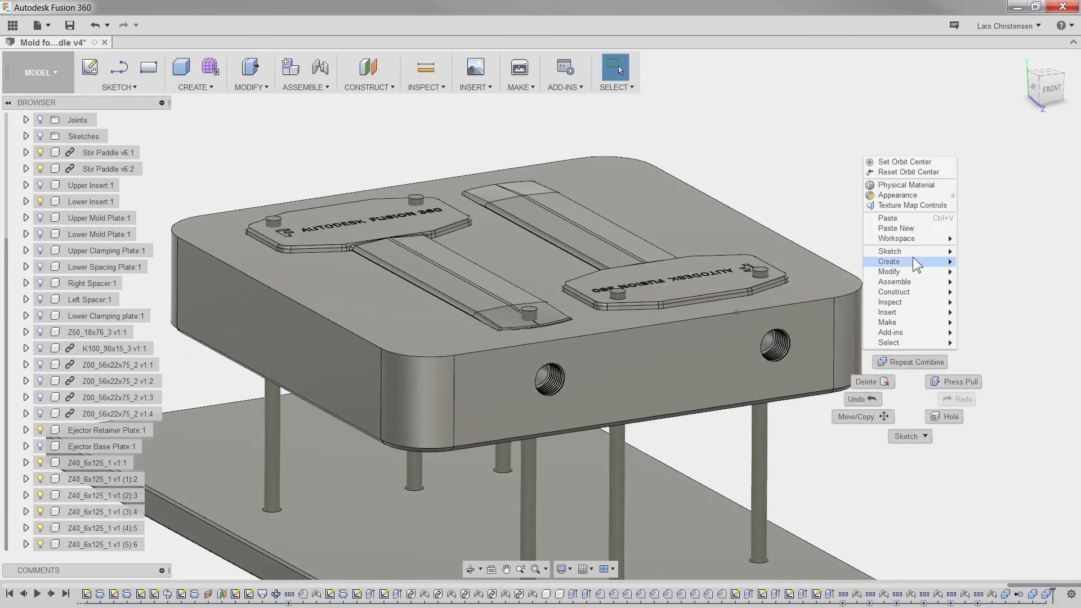
left_click(918, 363)
left_click(530, 476)
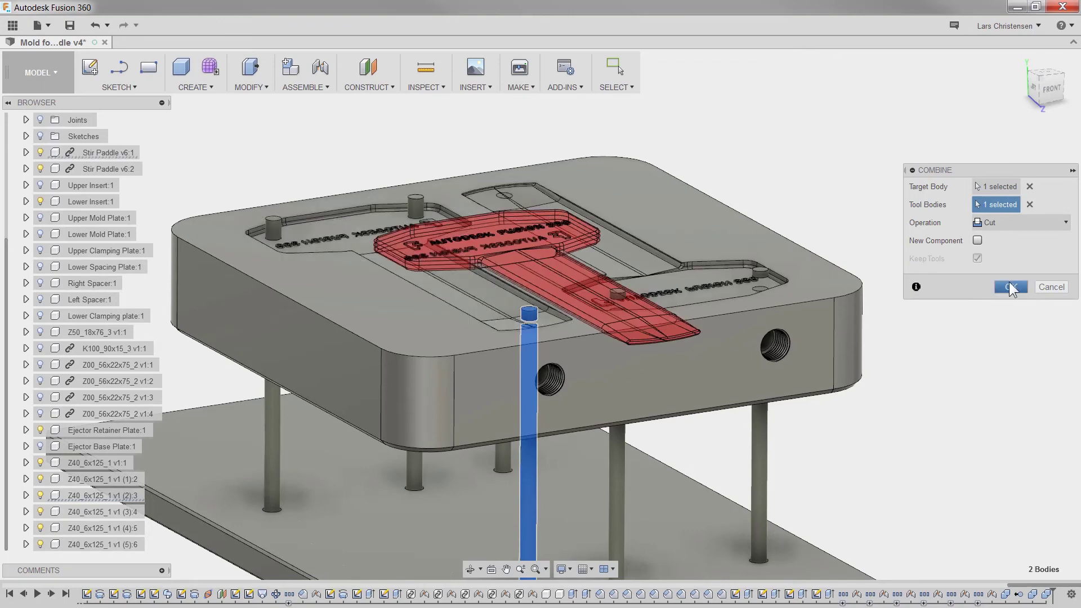
left_click(1011, 287)
Cut ejector pin Z40_6x125_1 v1 (3):4 at the blade end with the Stir Paddle v6:1 body using Combine
middle_click_drag(887, 309, 941, 294, "shift")
right_click(941, 294)
left_click(942, 258)
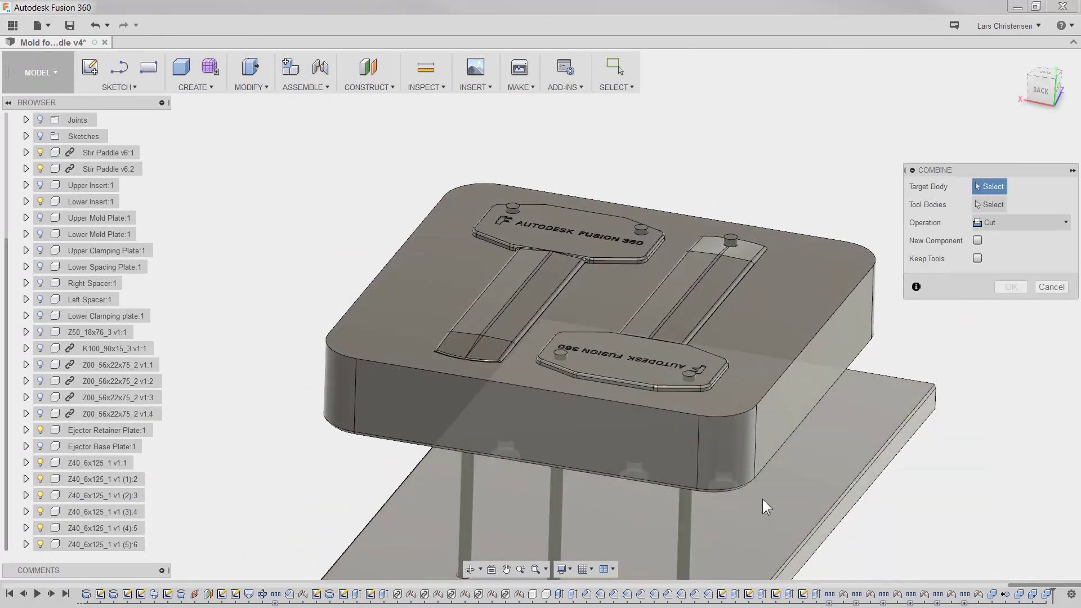
left_click(687, 511)
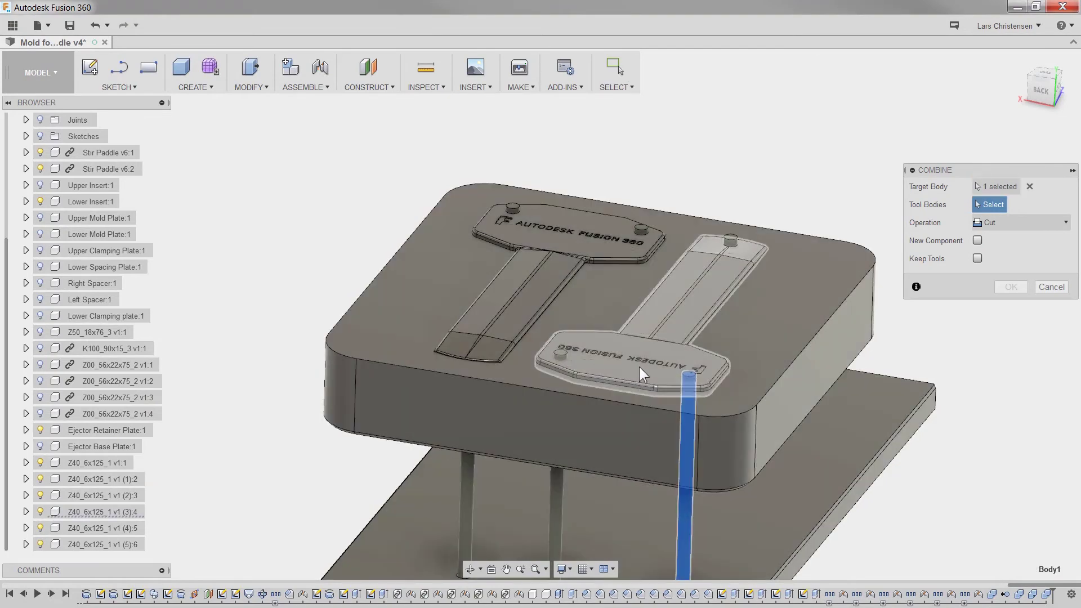
left_click(842, 275)
left_click(1007, 286)
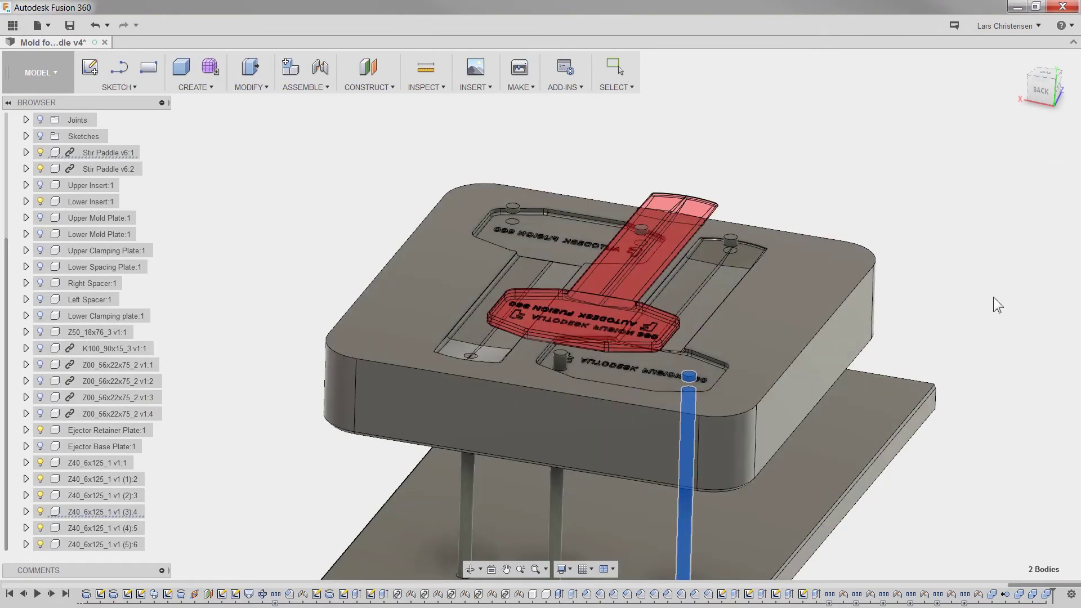
Cut the remaining ejector pin, Z40_6x125_1 v1 (4):5, with the Stir Paddle v6:1 body using Combine
middle_click_drag(992, 297, 864, 377, "shift")
scroll(819, 352, "up", 2)
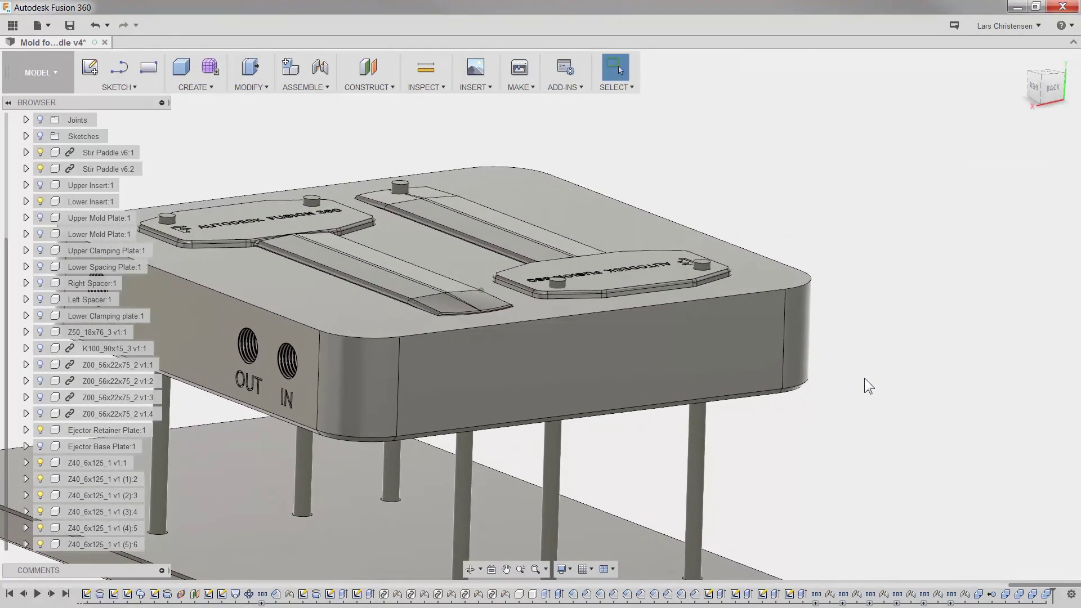
right_click(867, 356)
left_click(865, 342)
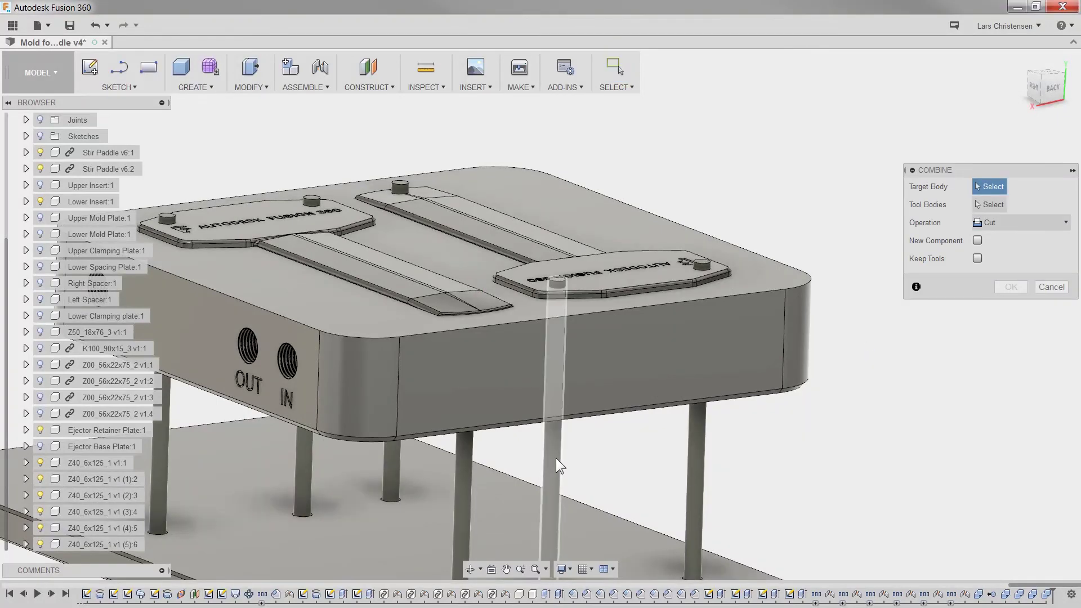
left_click(556, 458)
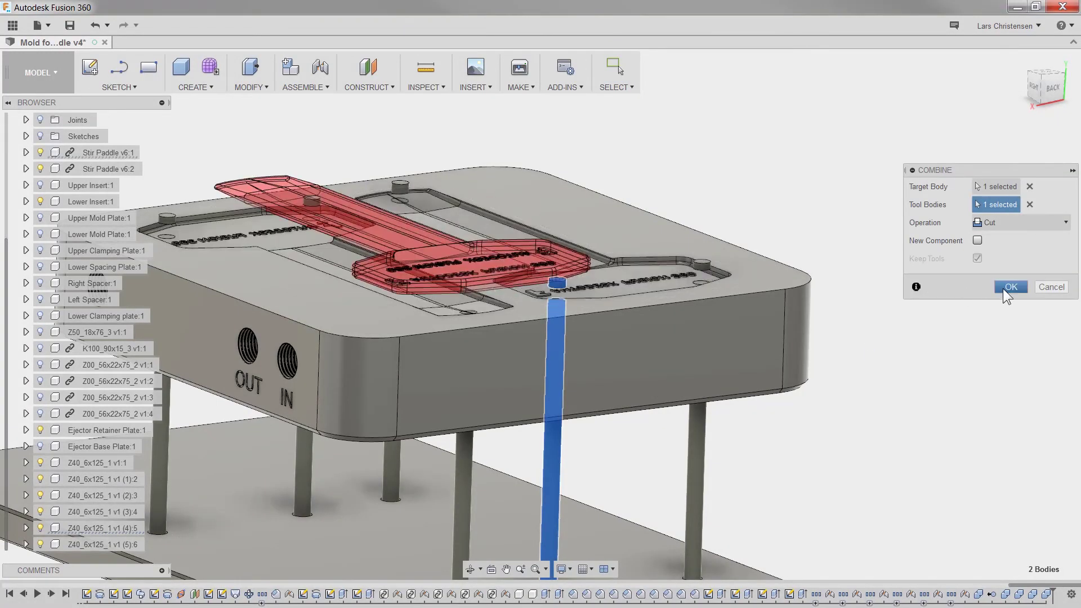
left_click(1011, 287)
Hide both Stir Paddle components, v6:1 and v6:2, to expose the cut-off pin tips above the lower insert
scroll(887, 342, "down", 3)
middle_click_drag(886, 343, 224, 320, "shift")
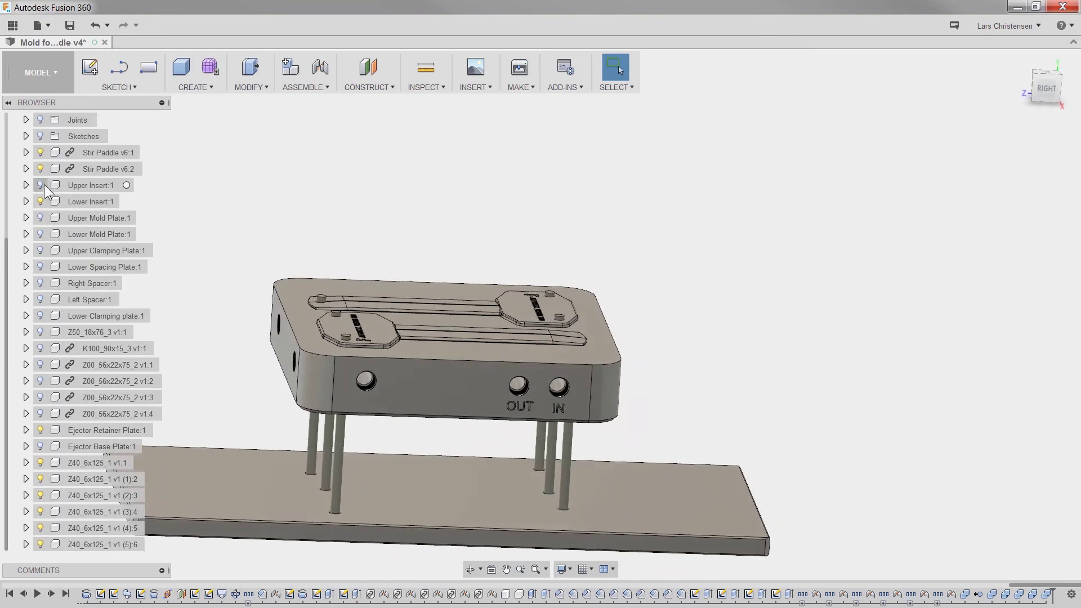
left_click(38, 150)
scroll(302, 181, "up", 3)
middle_click_drag(301, 181, 822, 201, "shift")
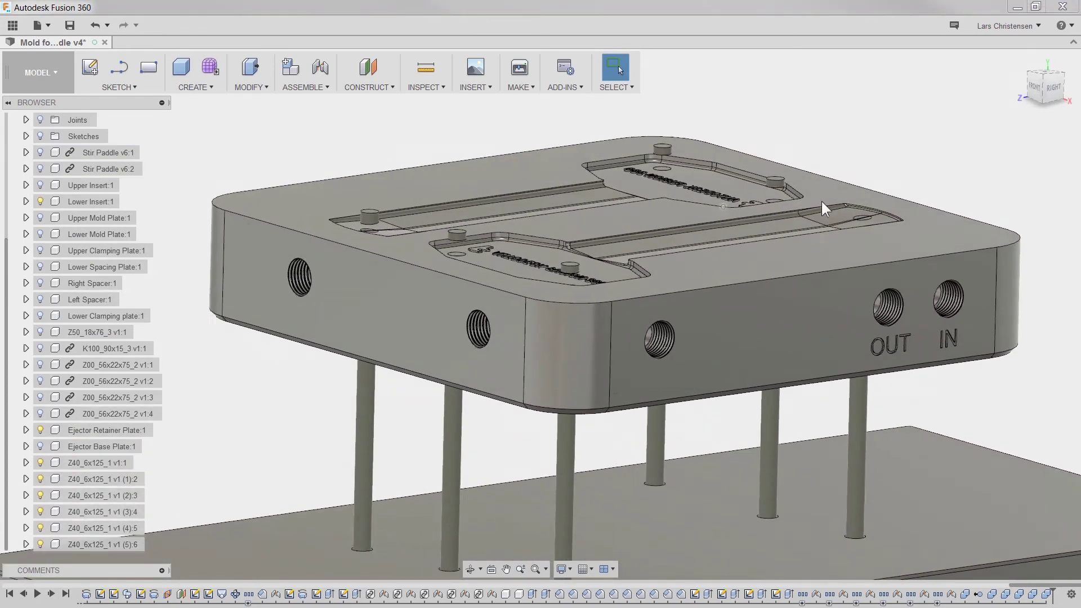
middle_click_drag(590, 268, 516, 311, "shift")
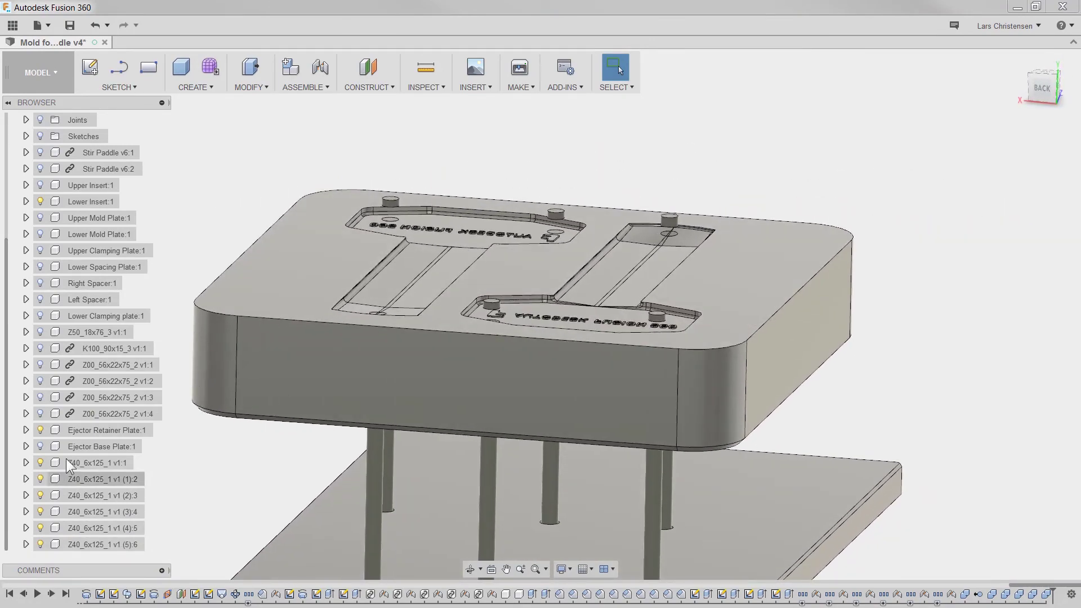
Remove Body1, the cut-off tip, from ejector pin Z40_6x125_1 v1:1
left_click(26, 463)
left_click(36, 463)
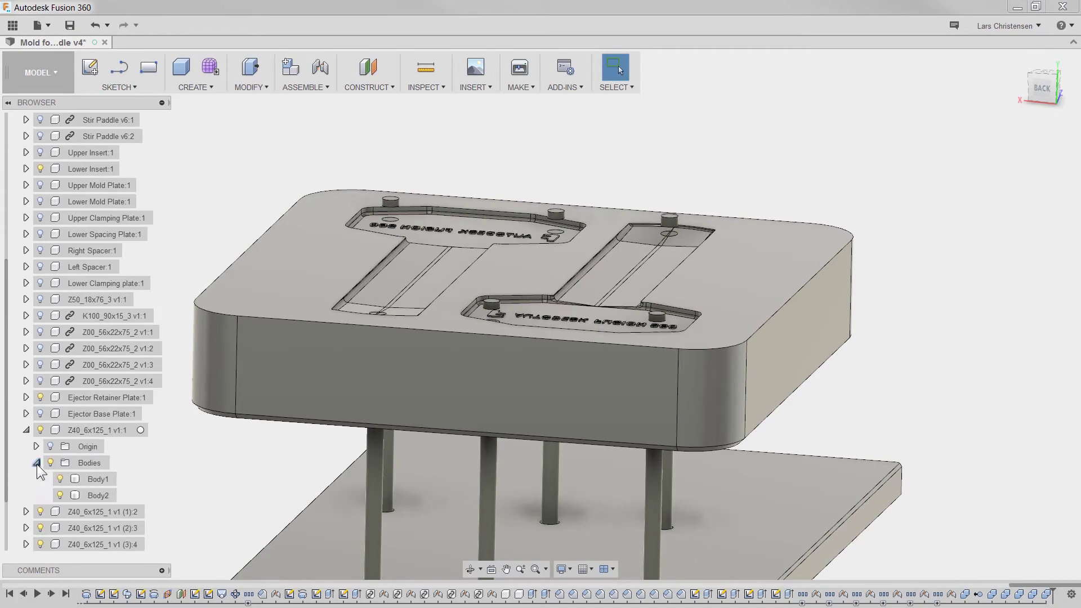
left_click(101, 481)
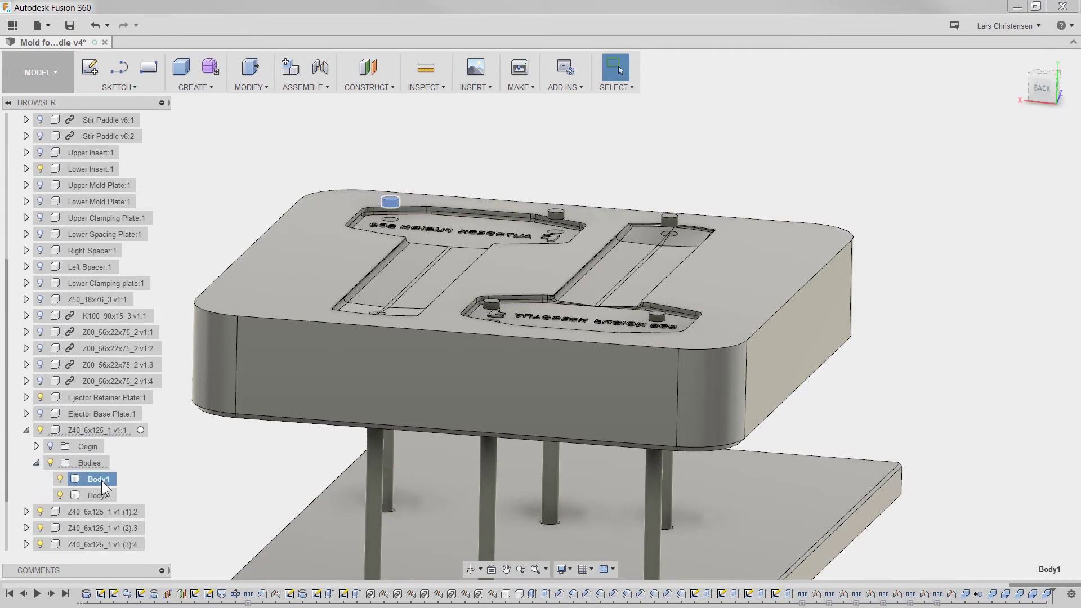
right_click(101, 481)
left_click(127, 537)
left_click(26, 430)
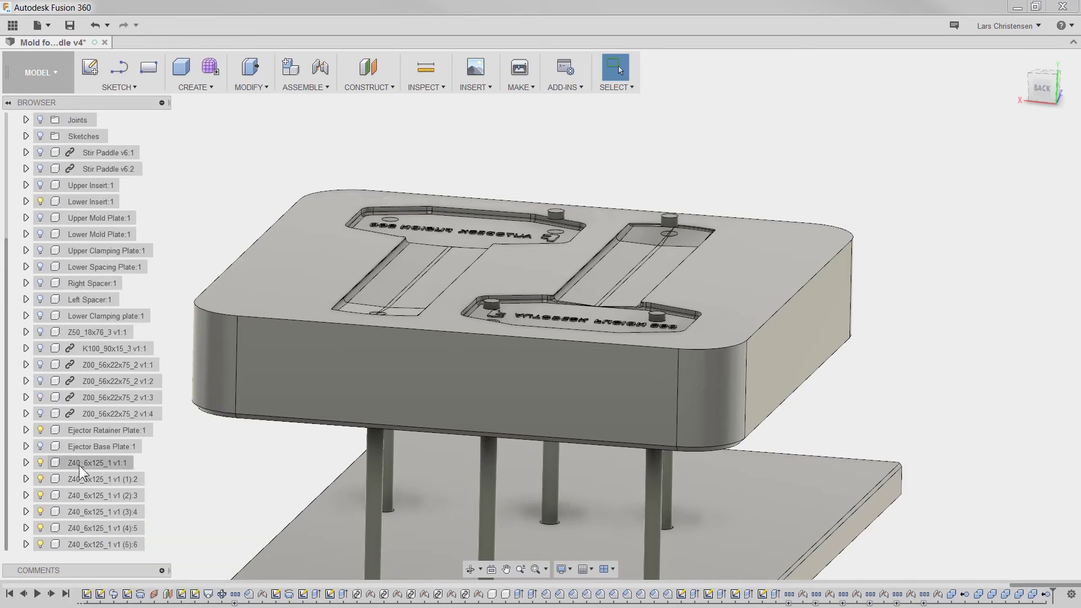
Remove Body1, the cut-off tip, from ejector pin Z40_6x125_1 v1 (1):2
left_click(83, 479)
left_click(26, 479)
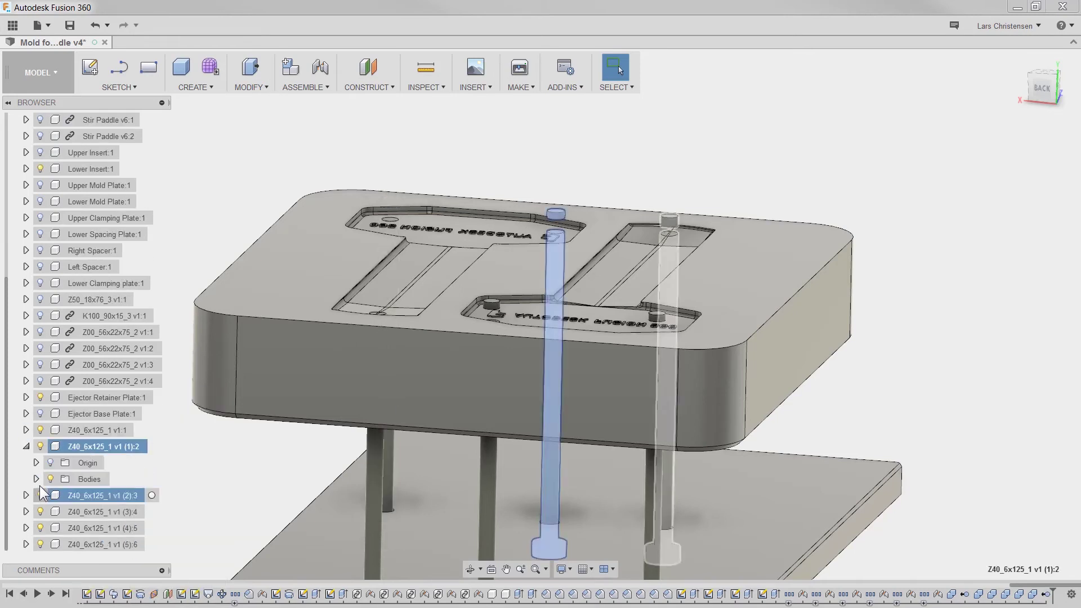
left_click(95, 513)
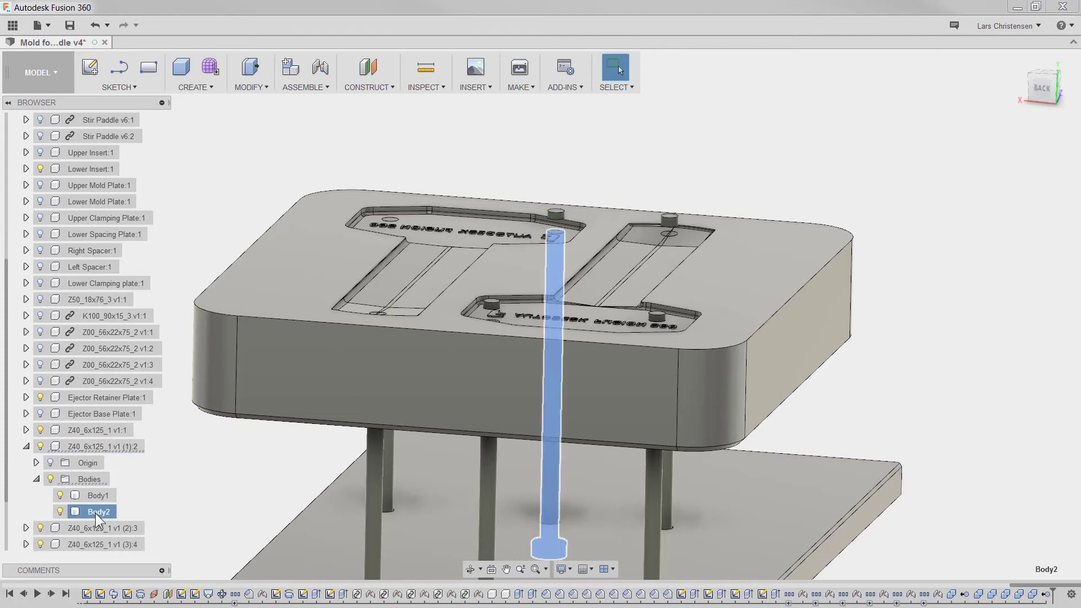
left_click(94, 497)
right_click(95, 496)
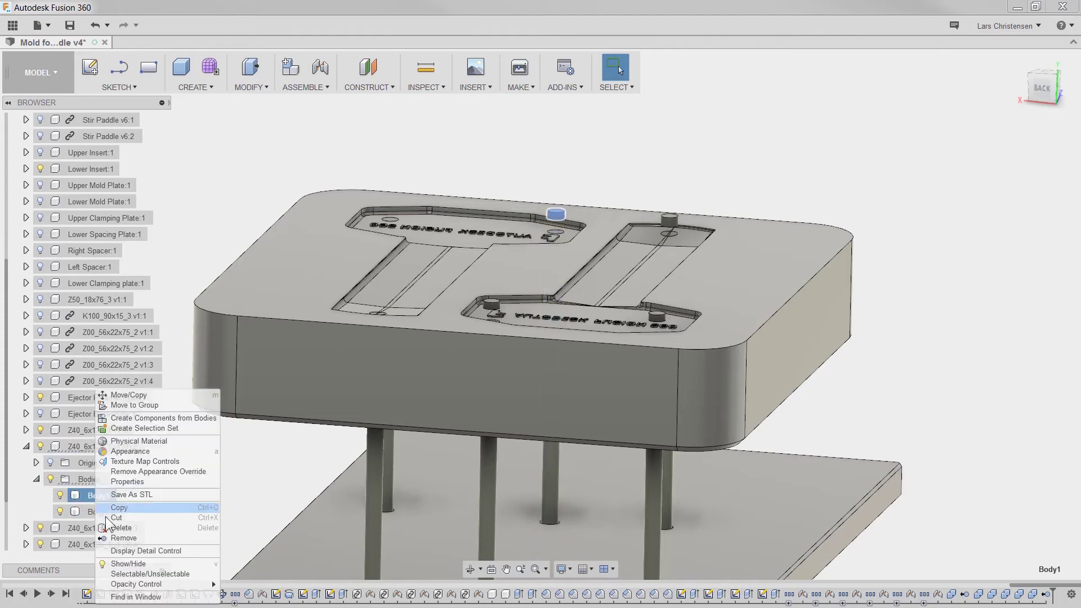
left_click(100, 535)
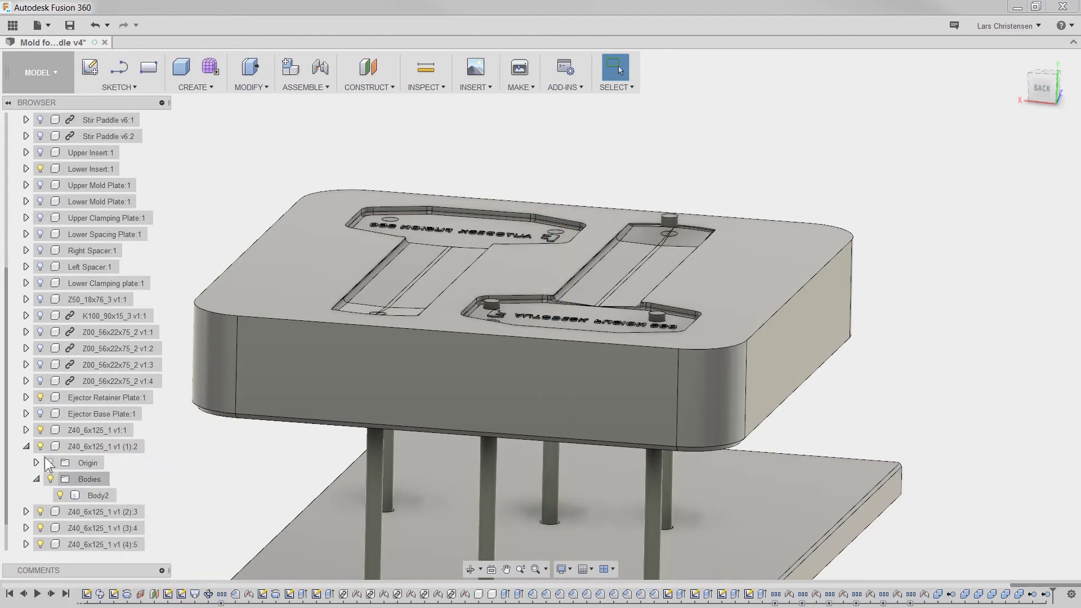
left_click(26, 447)
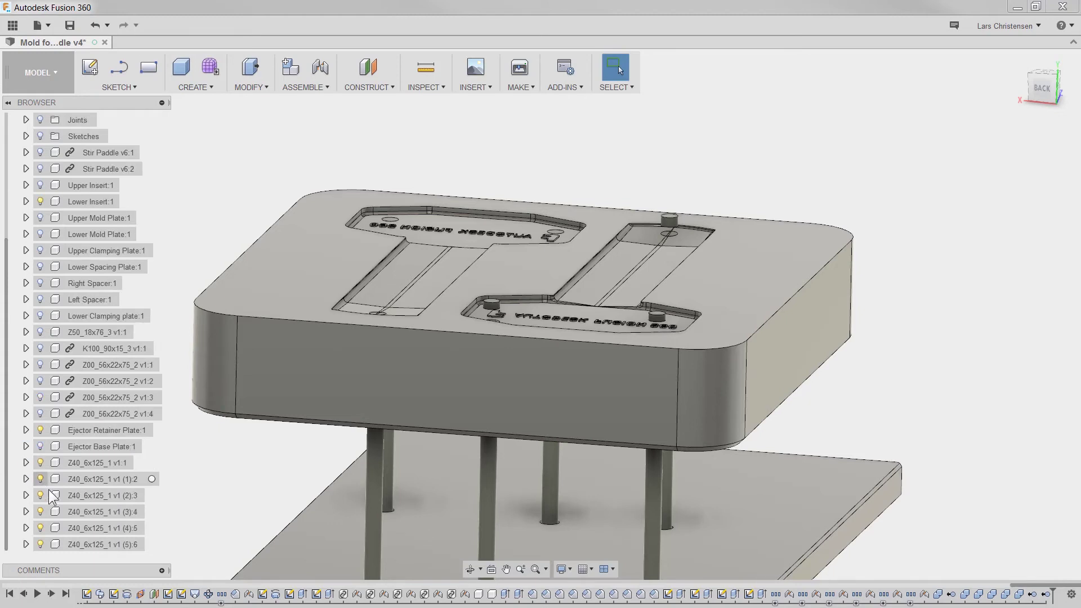
Remove Body2, the cut-off tip, from ejector pin Z40_6x125_1 v1 (2):3
left_click(88, 496)
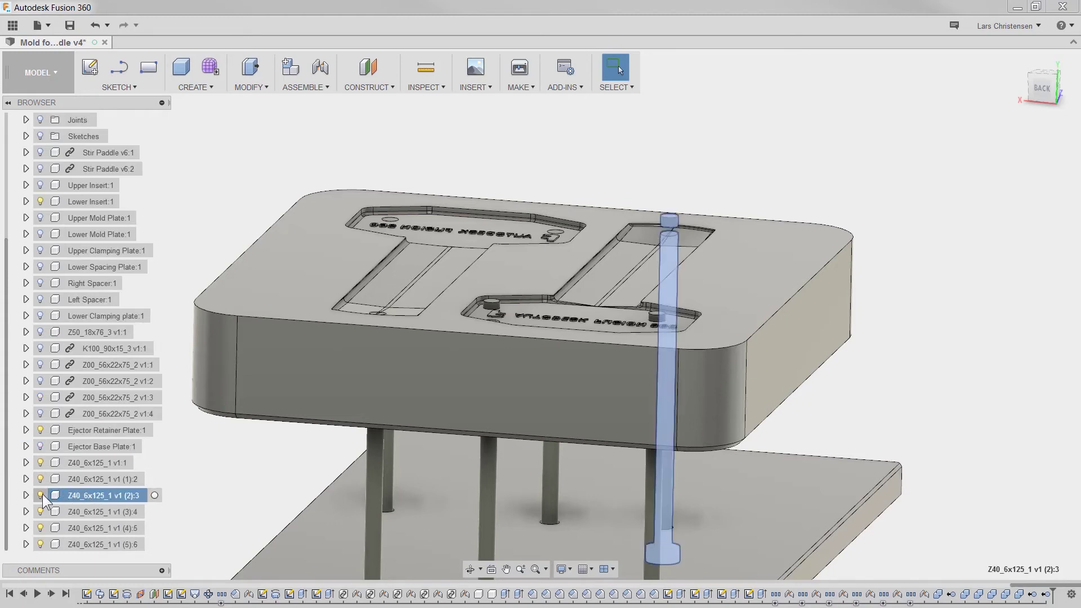
left_click(26, 495)
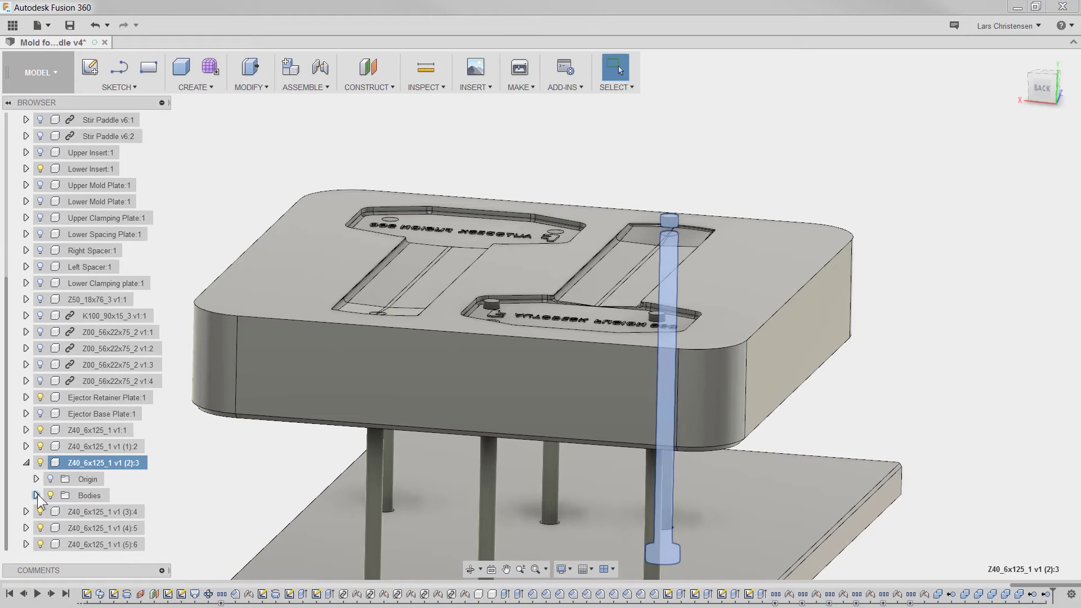
left_click(36, 495)
left_click(87, 510)
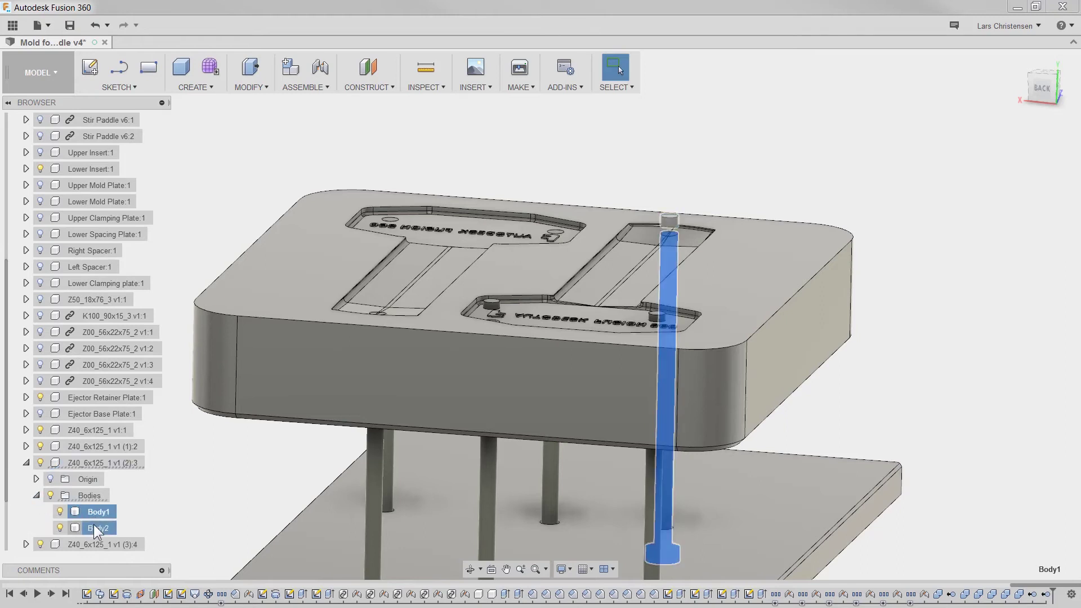
left_click(93, 524)
right_click(93, 525)
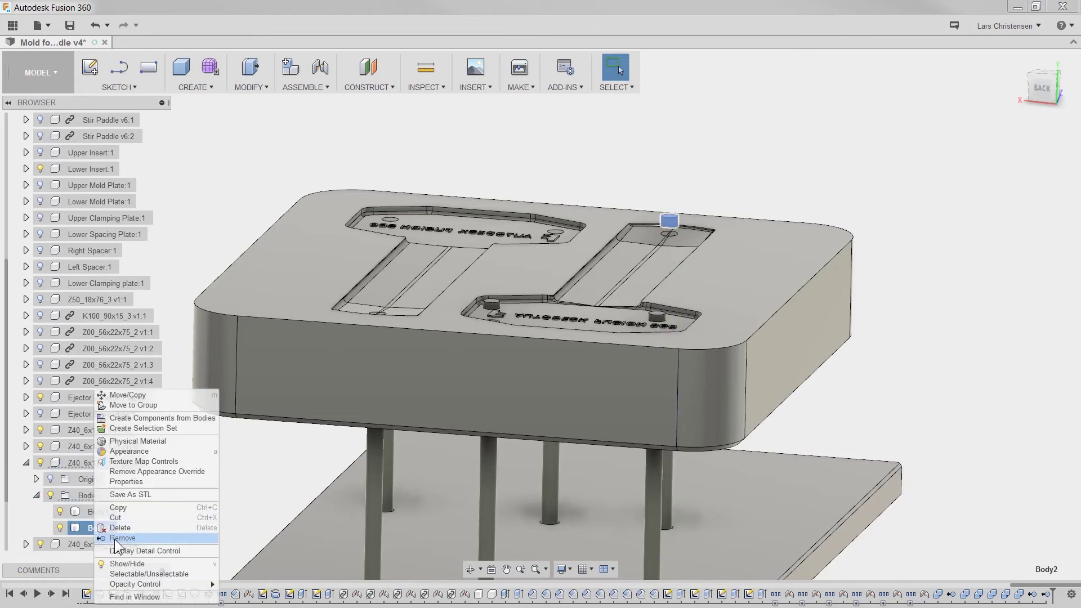
left_click(120, 537)
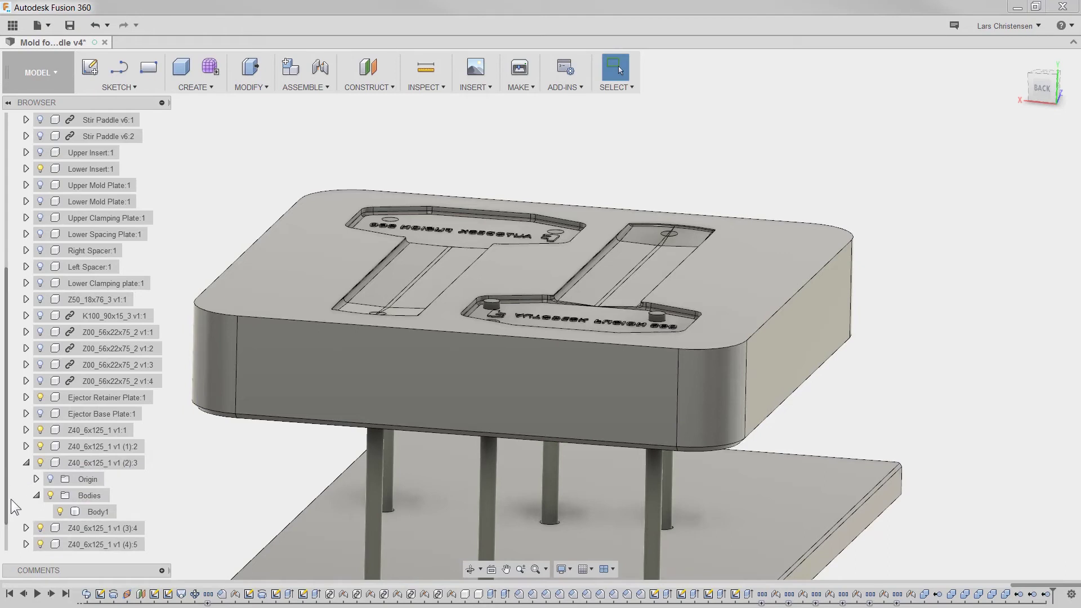
Remove Body1, the cut-off tip, from ejector pin Z40_6x125_1 v1 (3):4
scroll(14, 510, "down", 1)
left_click(82, 513)
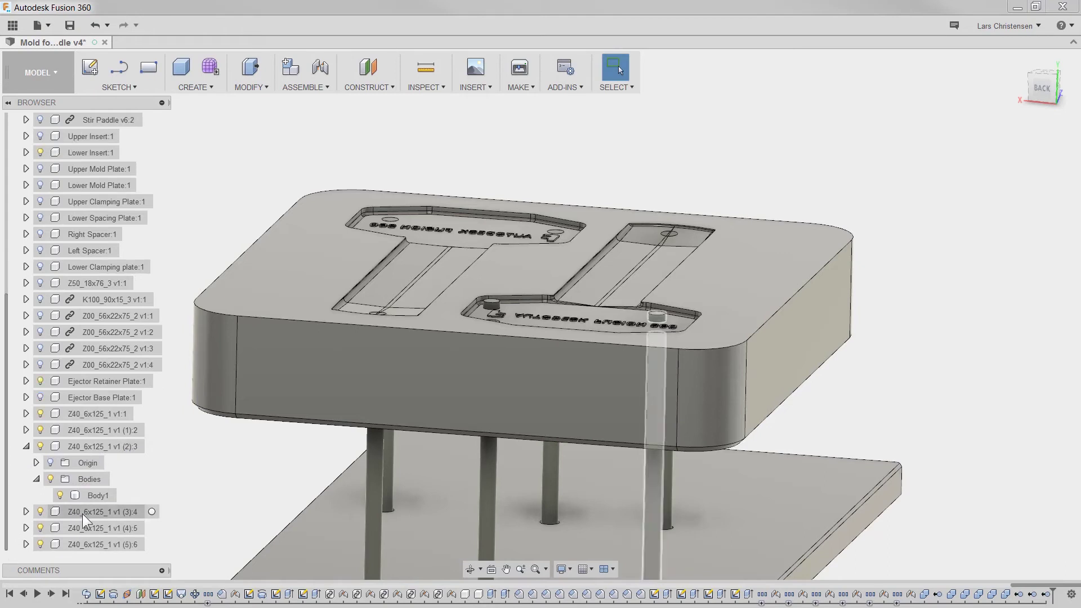
left_click(26, 512)
left_click(35, 512)
left_click(36, 511)
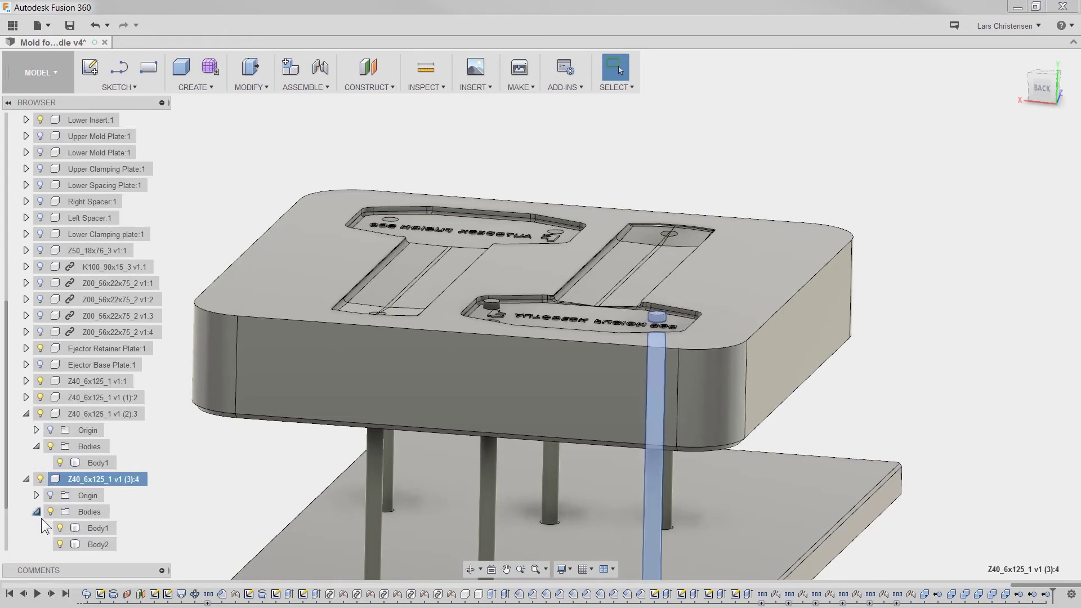
left_click(90, 526)
right_click(93, 530)
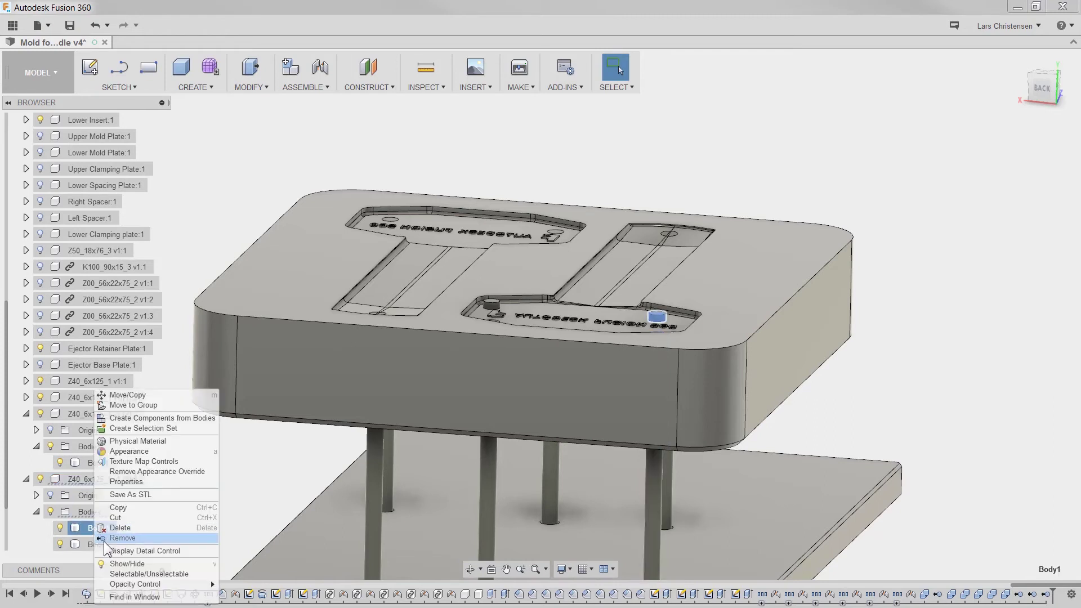
left_click(108, 542)
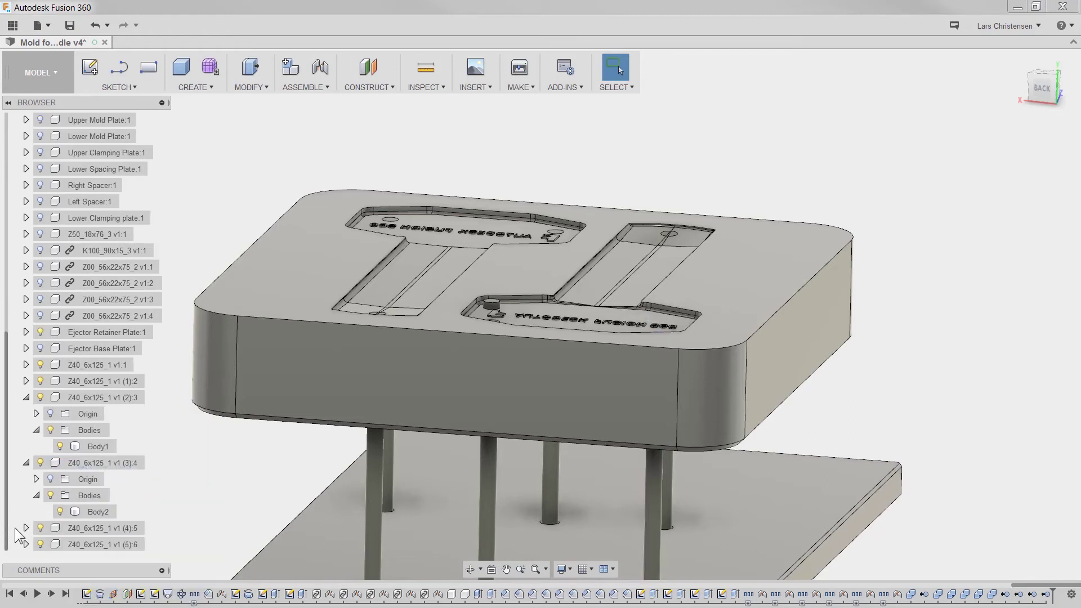
Remove Body1, the cut-off tip, from ejector pin Z40_6x125_1 v1 (4):5, without deleting the body from the design history
left_click(26, 527)
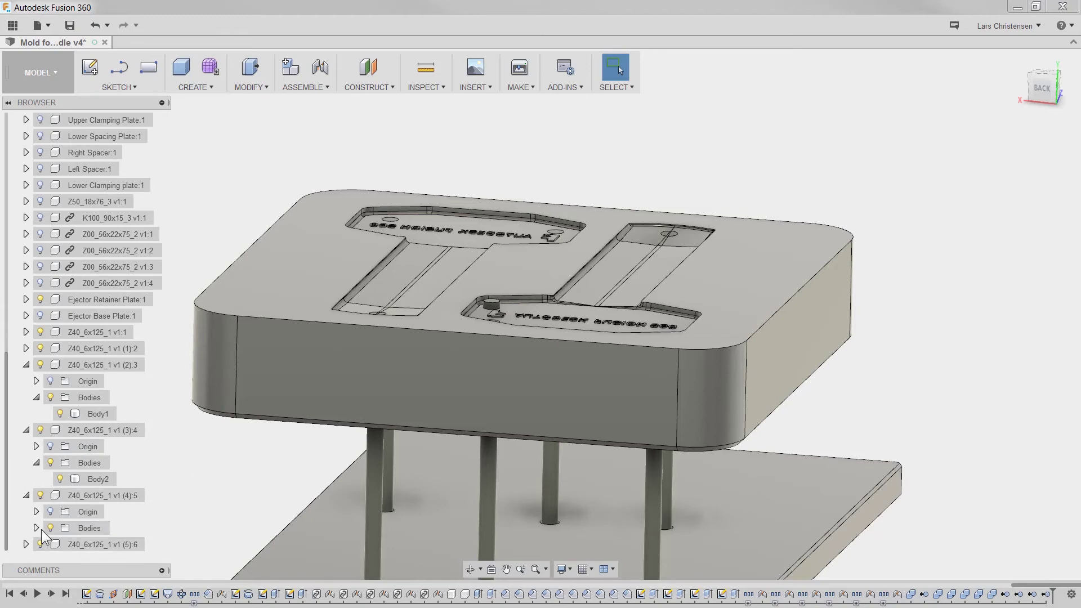
left_click(37, 528)
left_click(94, 527)
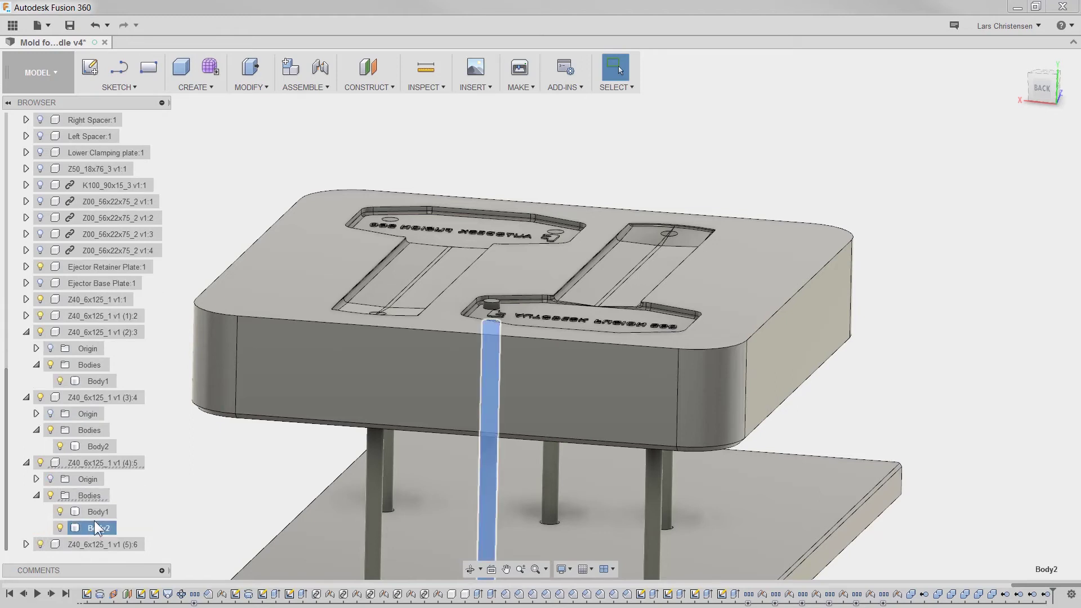
left_click(95, 517)
right_click(95, 514)
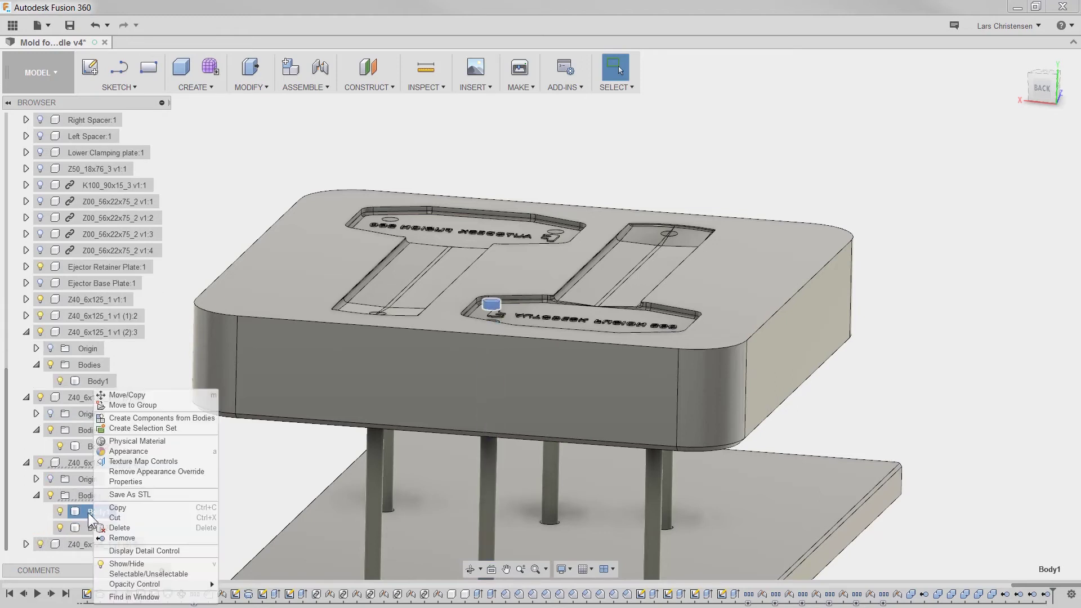
left_click(127, 529)
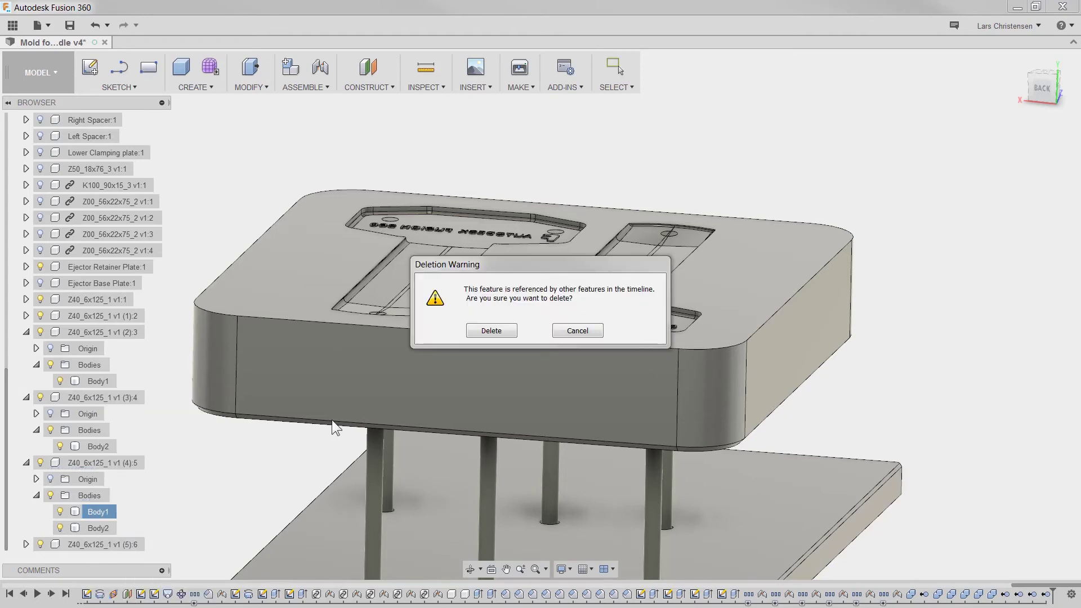
left_click(594, 331)
right_click(100, 513)
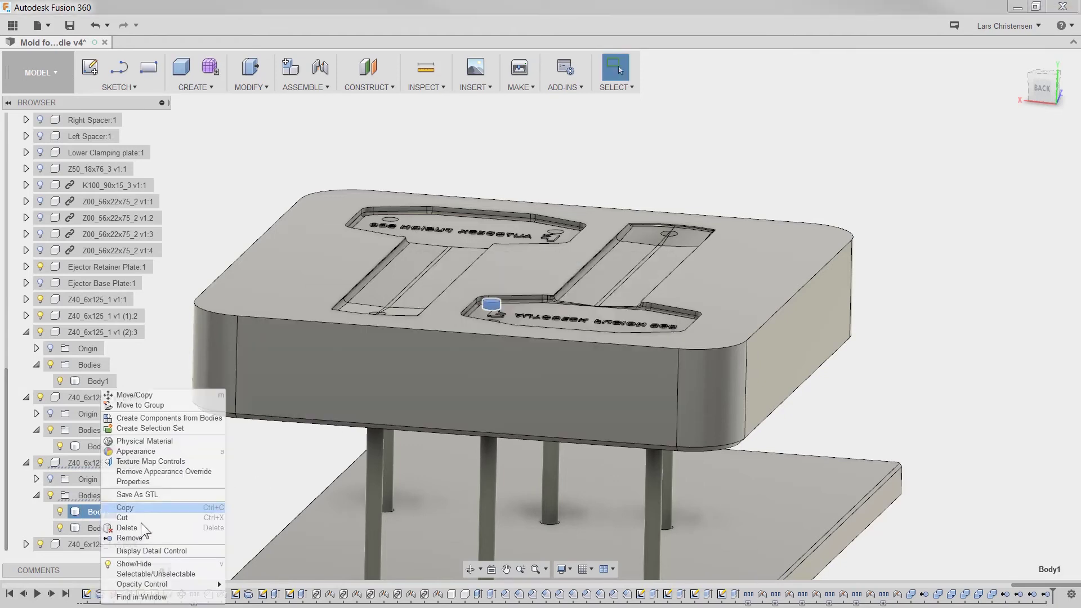
left_click(142, 534)
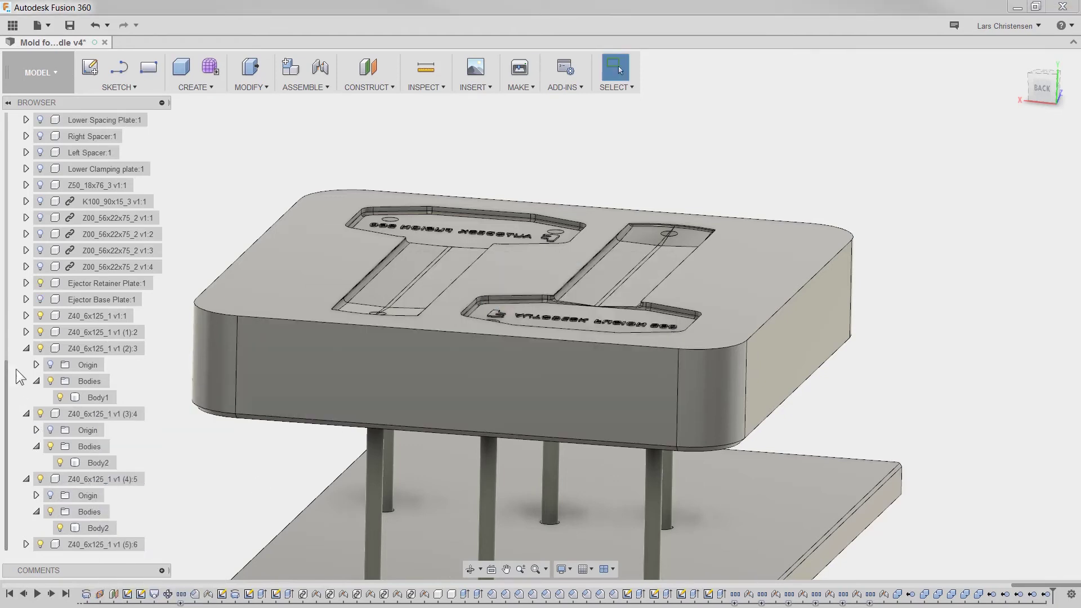
Collapse the expanded Z40_6x125_1 ejector pin components (2):3, (3):4 and (4):5 in the component tree
left_click(26, 479)
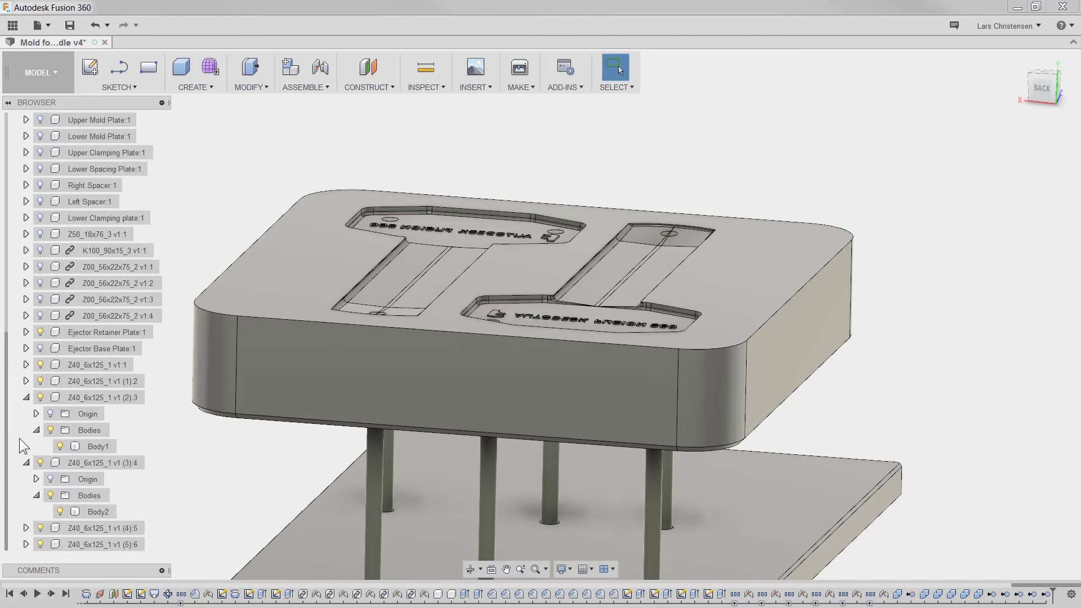
left_click(26, 462)
left_click(26, 446)
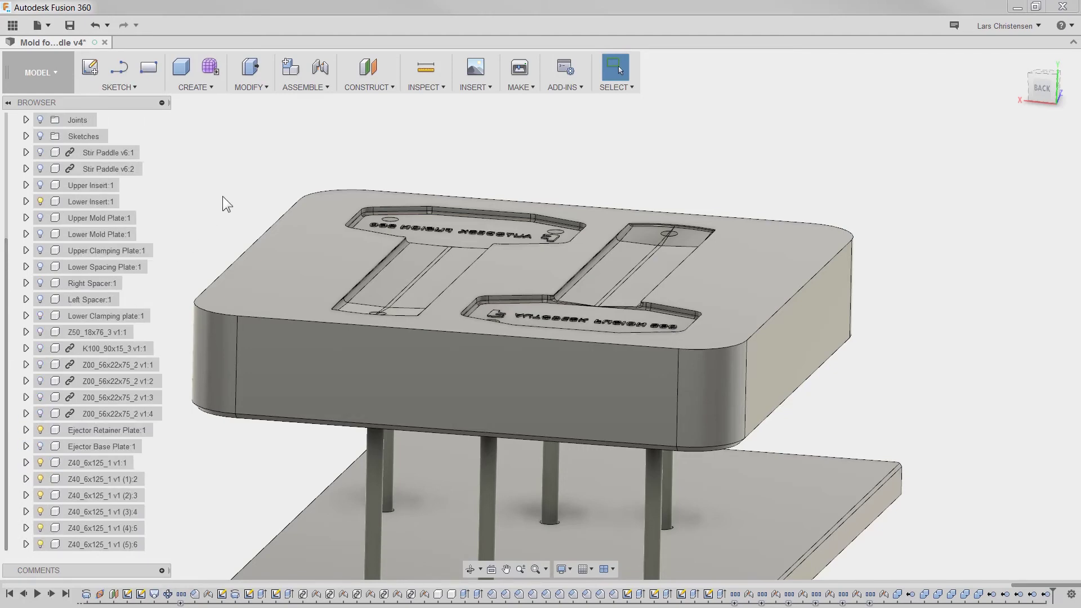
Show the Lower Mold Plate around the lower insert and keep the Upper Mold Plate hidden
middle_click_drag(221, 196, 755, 430, "shift")
scroll(755, 430, "down", 2)
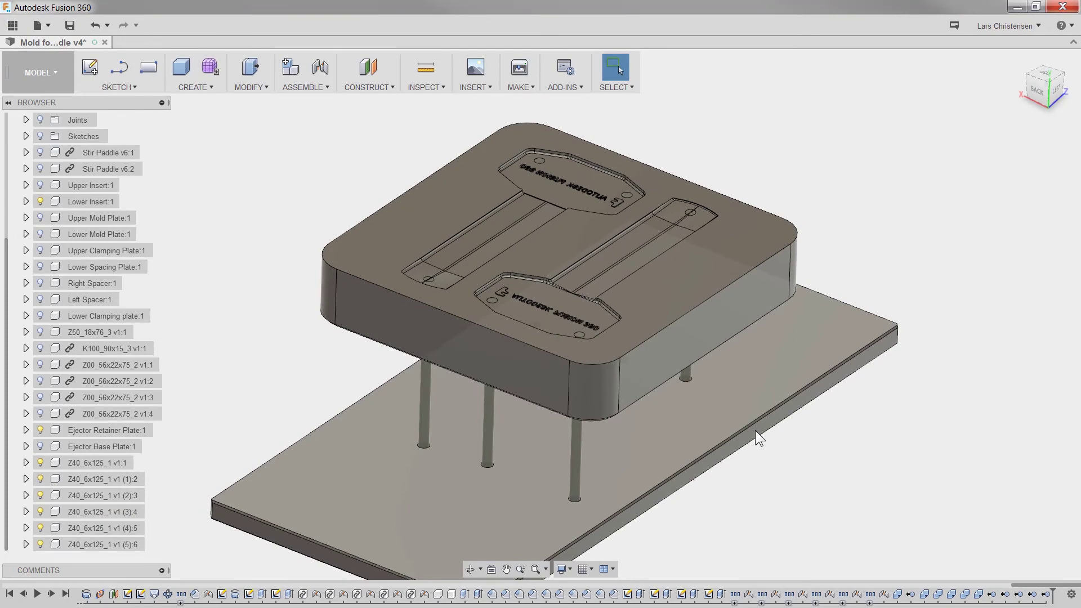
middle_click_drag(755, 430, 759, 435, "shift")
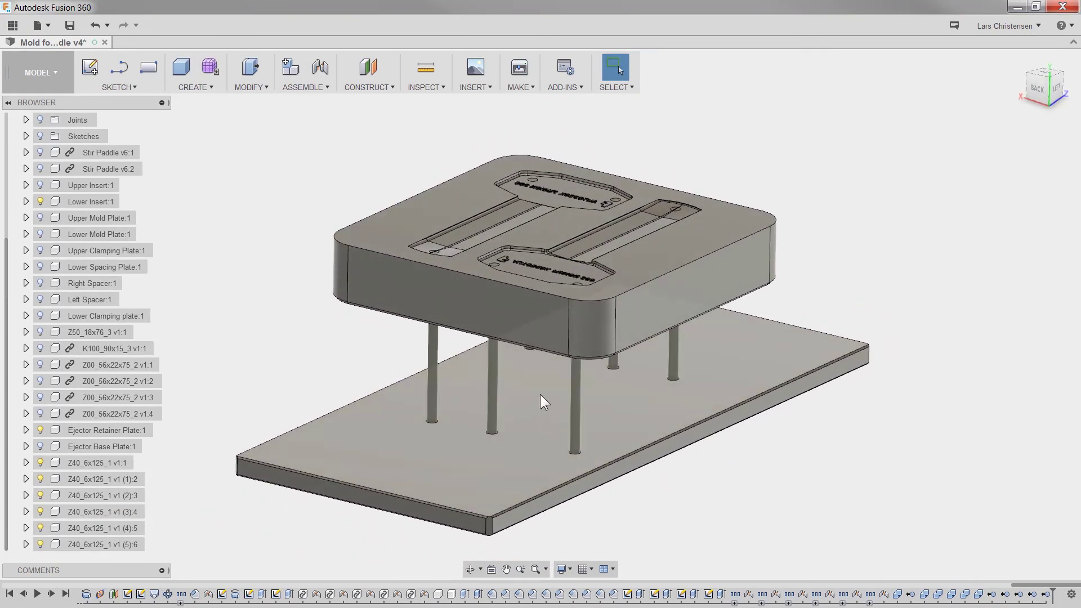
scroll(253, 393, "down", 1)
scroll(252, 393, "down", 2)
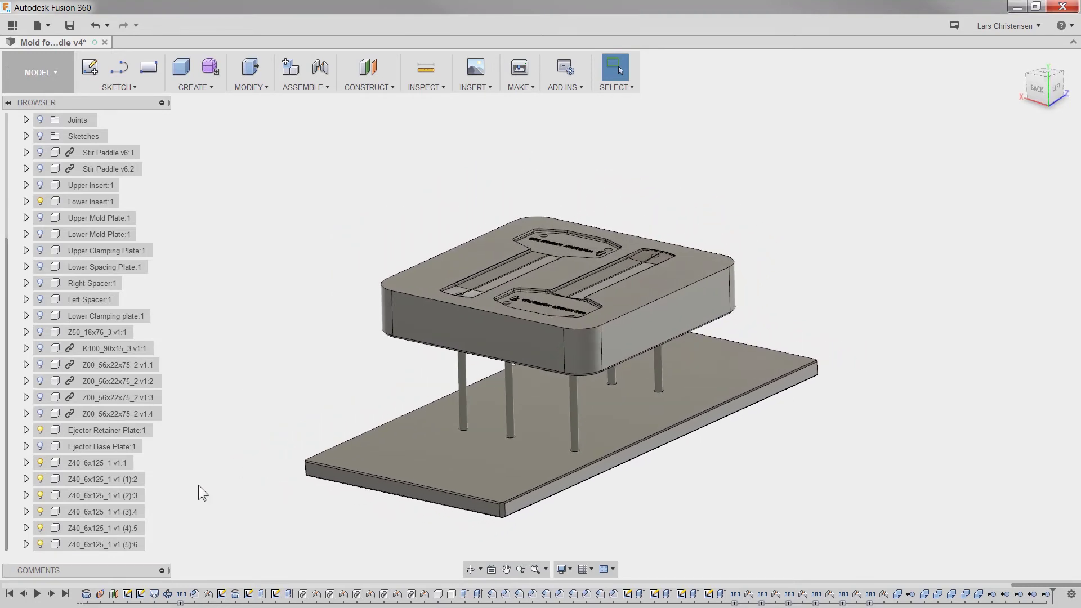
middle_click_drag(198, 485, 201, 480, "shift")
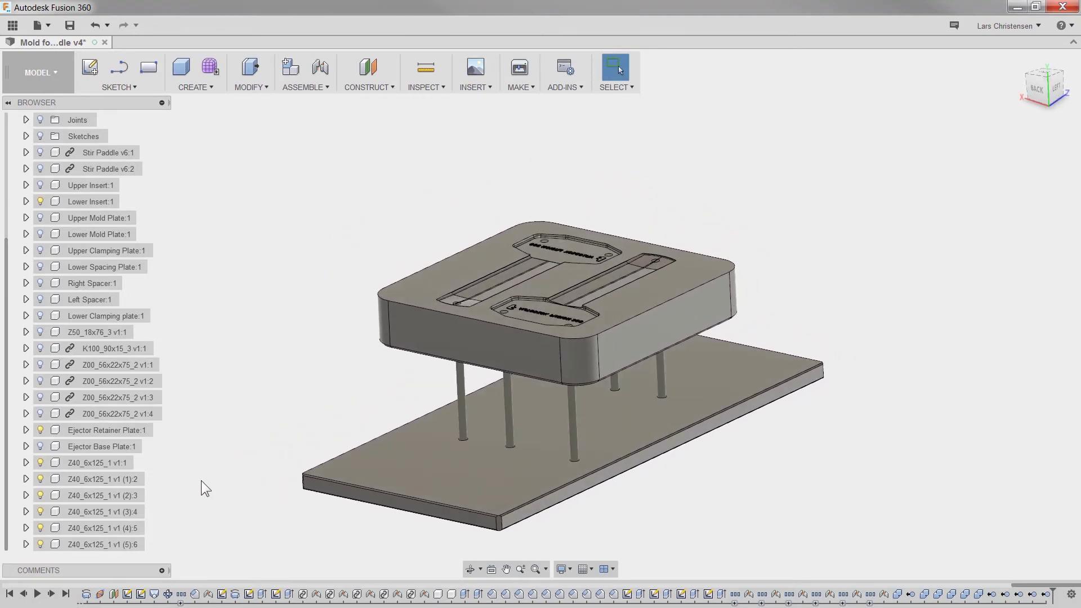
left_click(40, 218)
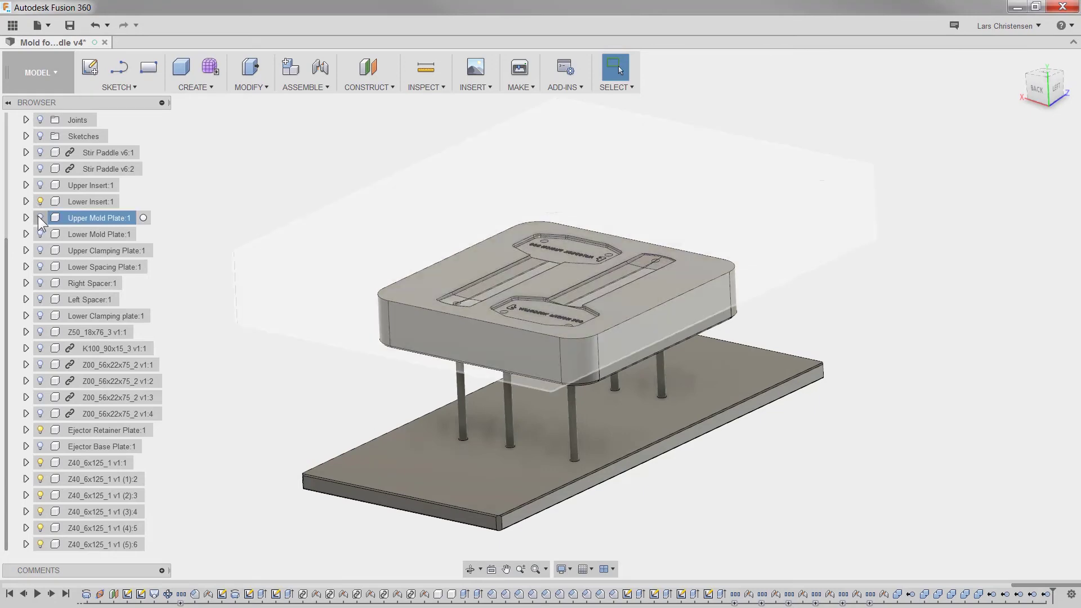
left_click(39, 217)
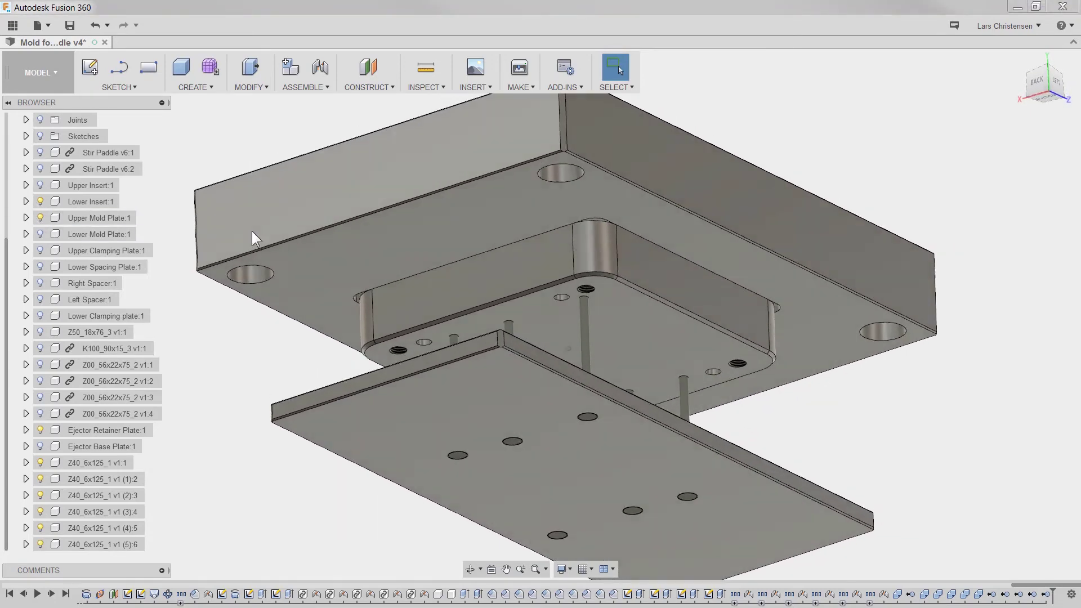
middle_click_drag(252, 231, 331, 315, "shift")
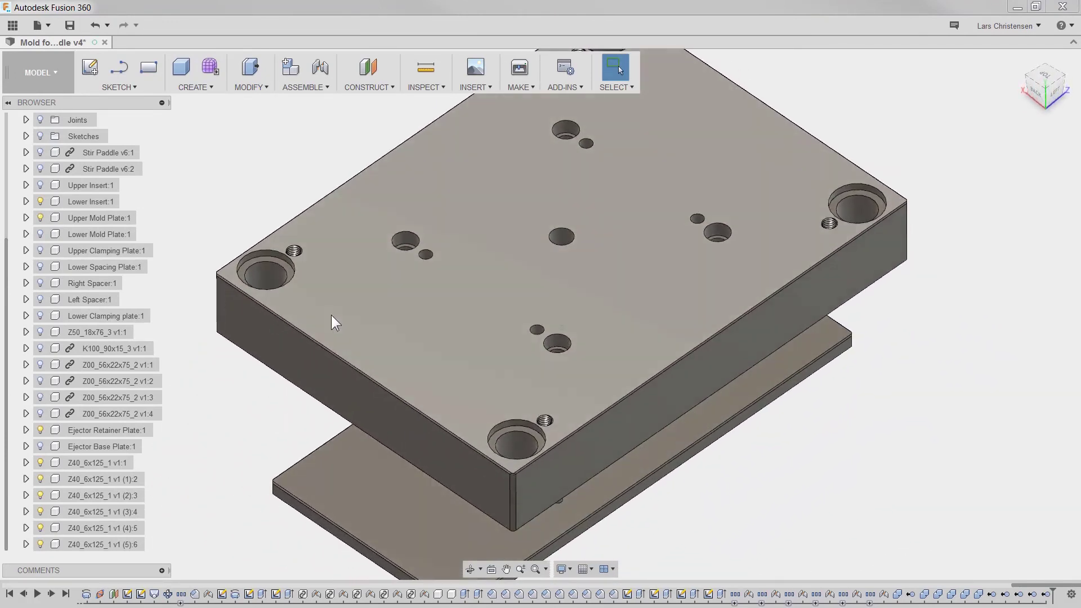
left_click(39, 233)
left_click(40, 219)
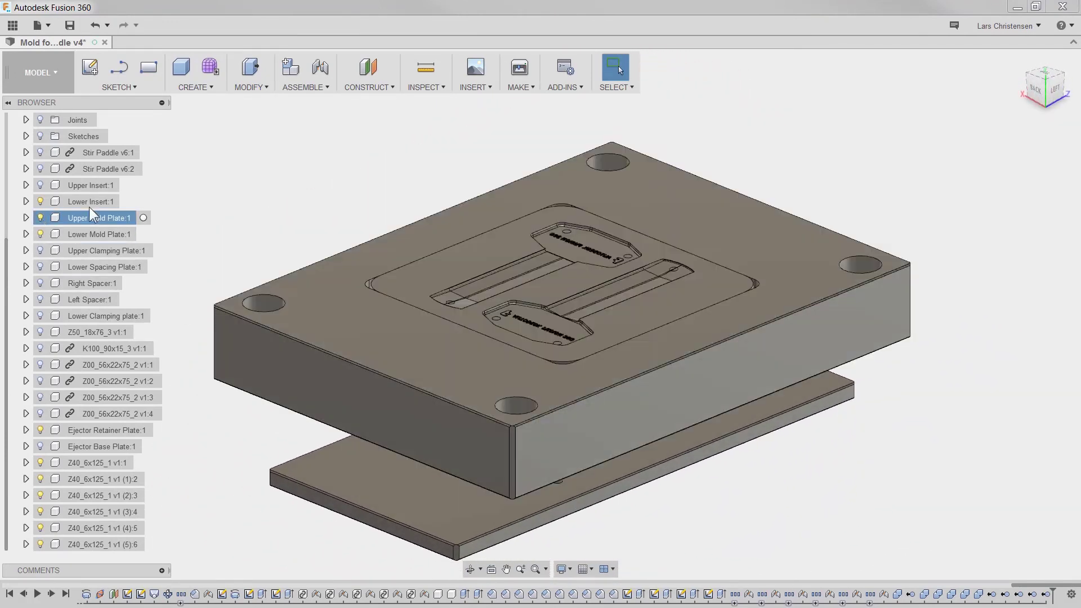
Examine the trimmed pin ends in both paddle cavities of the lower insert, and hide the Lower Mold Plate
scroll(549, 288, "up", 3)
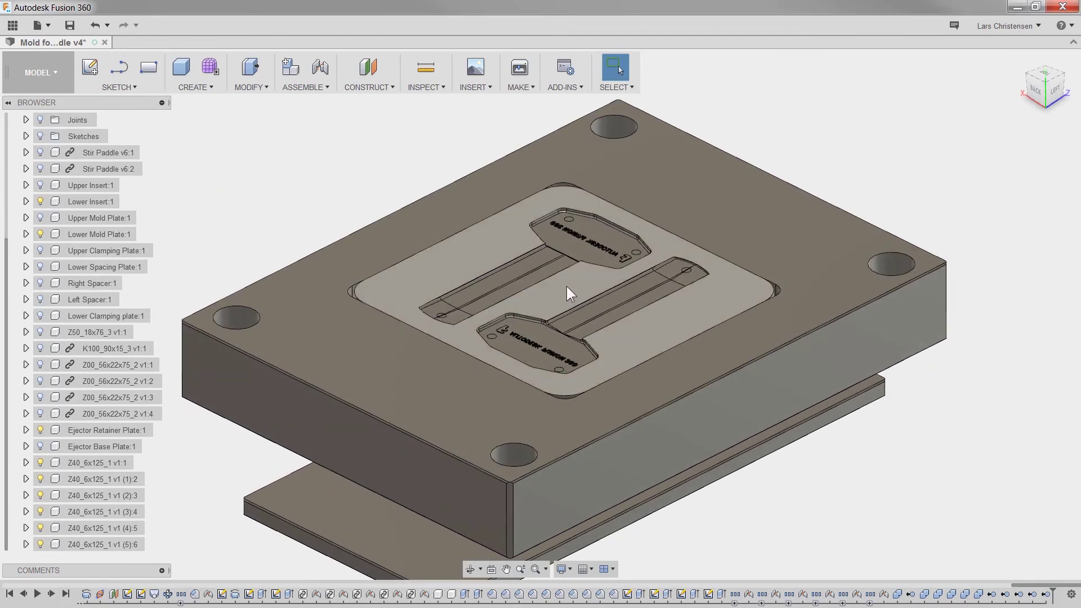
mouse_move(567, 286)
middle_mouse_down("shift")
mouse_move(573, 276)
mouse_move(560, 263)
mouse_move(549, 289)
mouse_move(574, 289)
middle_mouse_up("shift")
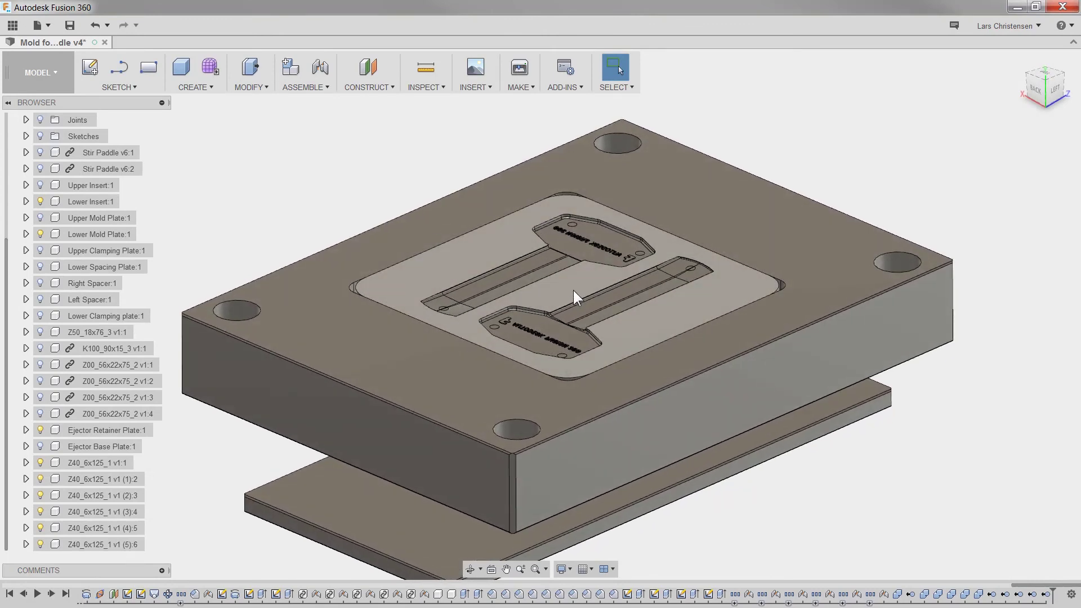
scroll(572, 289, "down", 3)
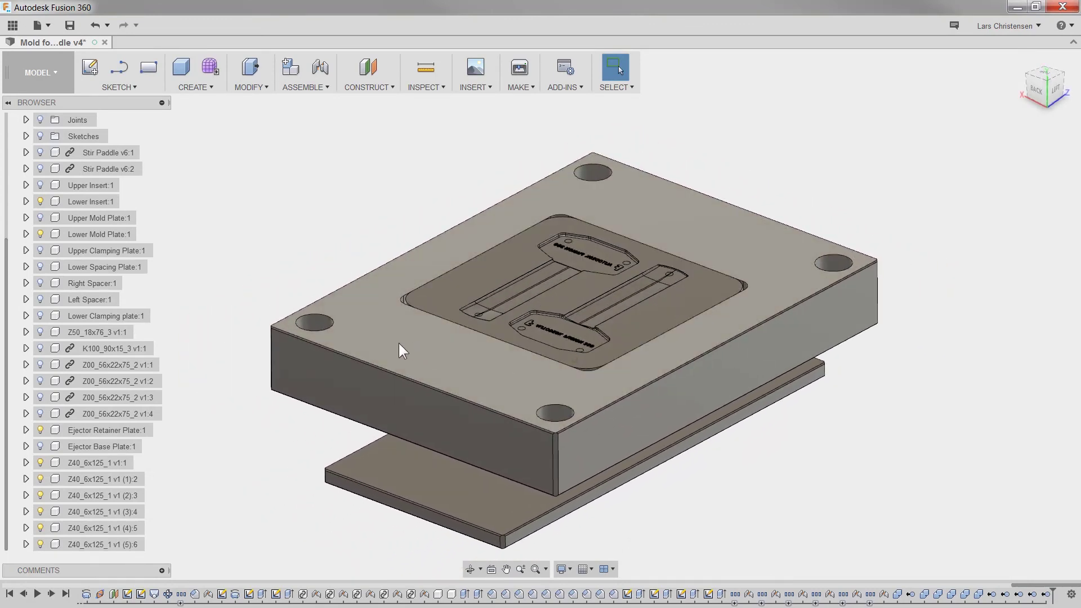
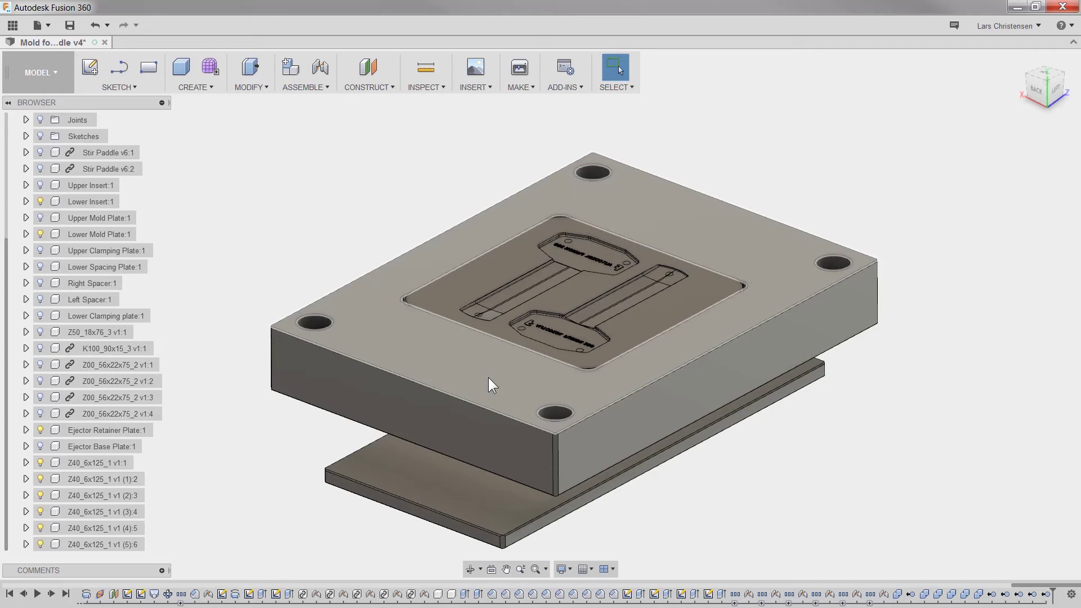
scroll(600, 299, "up", 5)
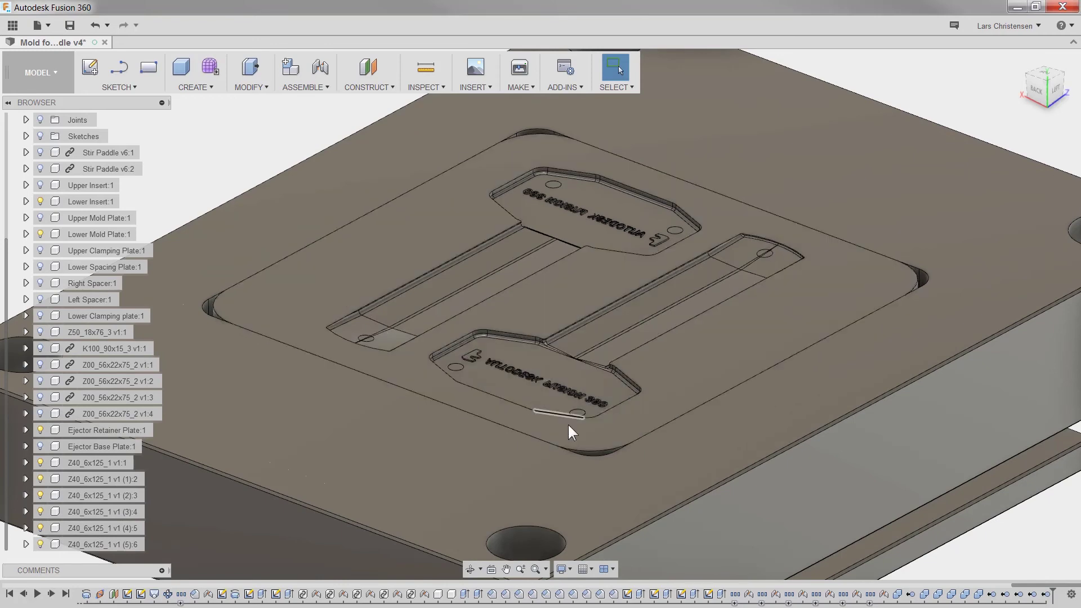
scroll(606, 296, "down", 5)
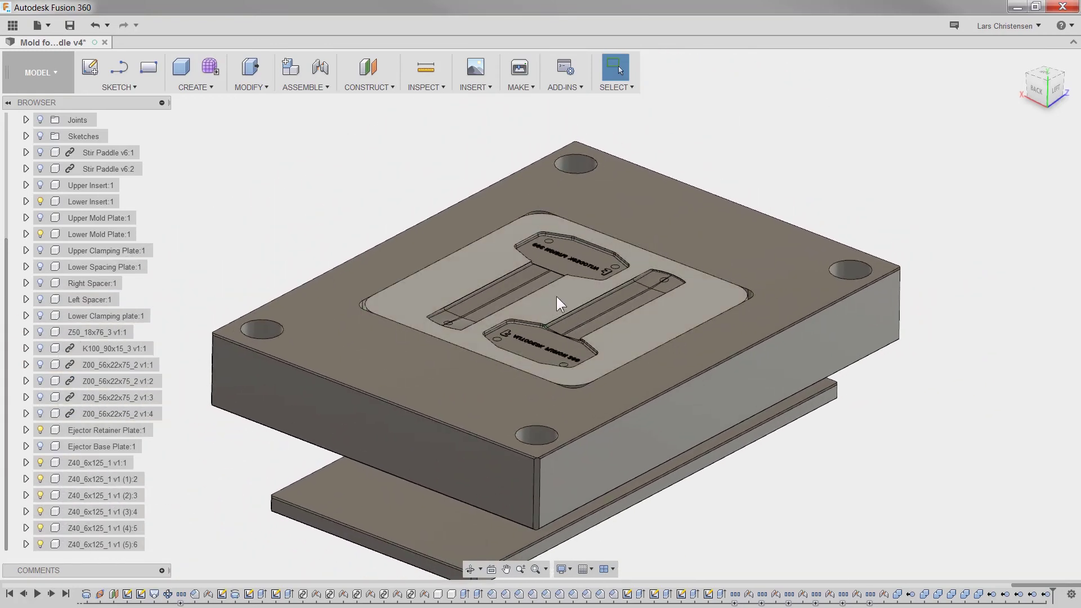
scroll(554, 295, "up", 1)
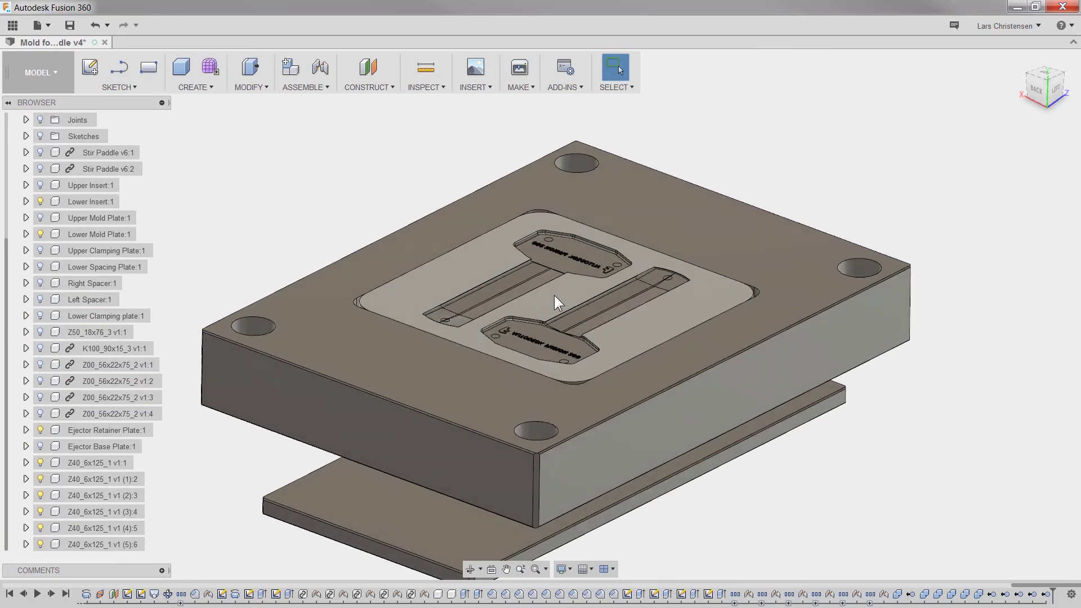
scroll(555, 295, "up", 1)
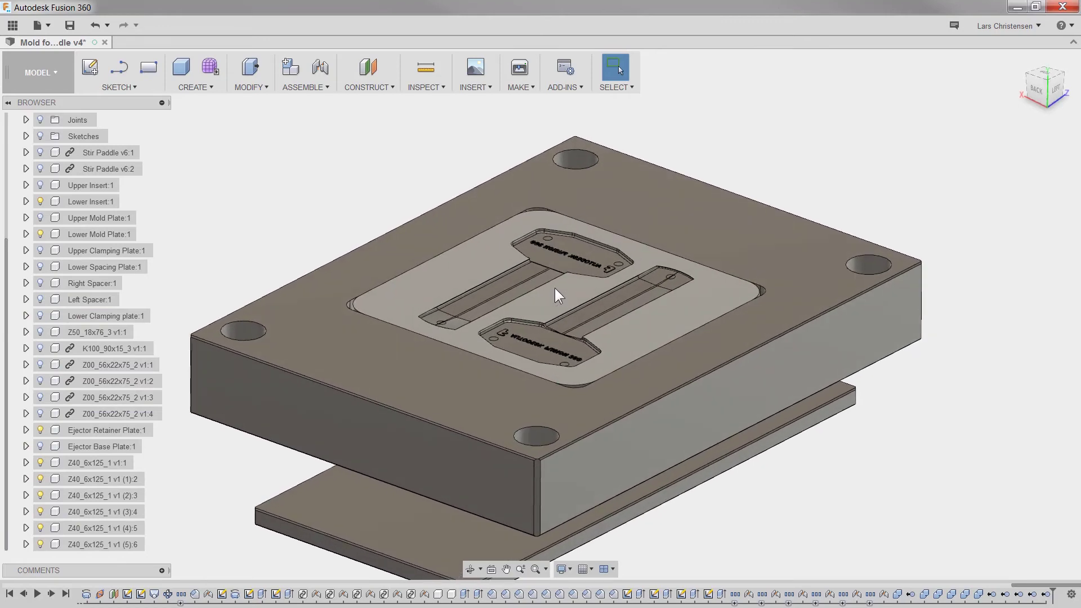
middle_click_drag(555, 296, 190, 296, "shift")
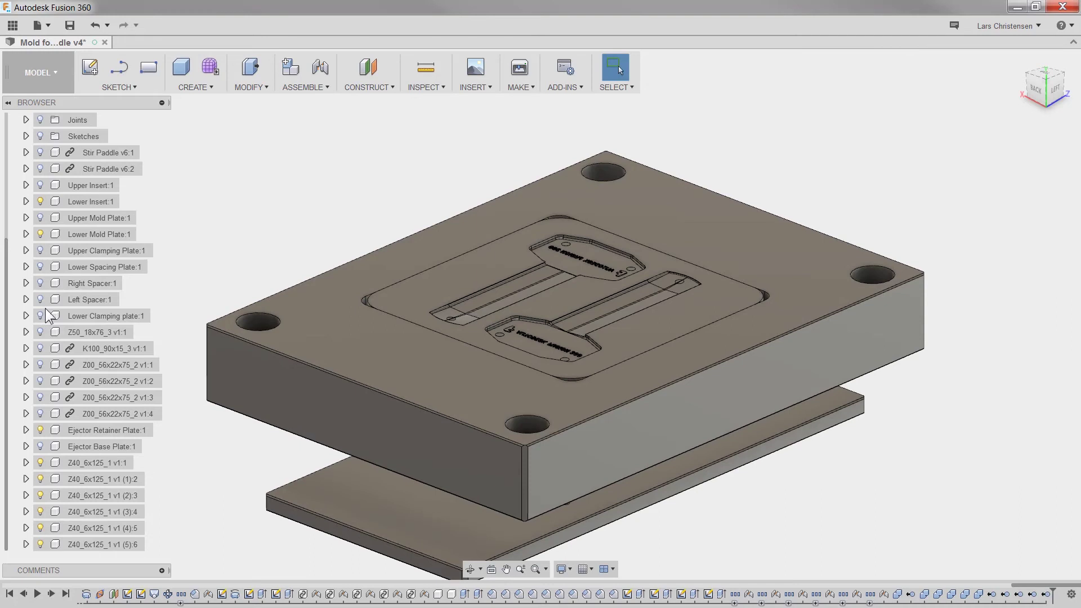
left_click(39, 233)
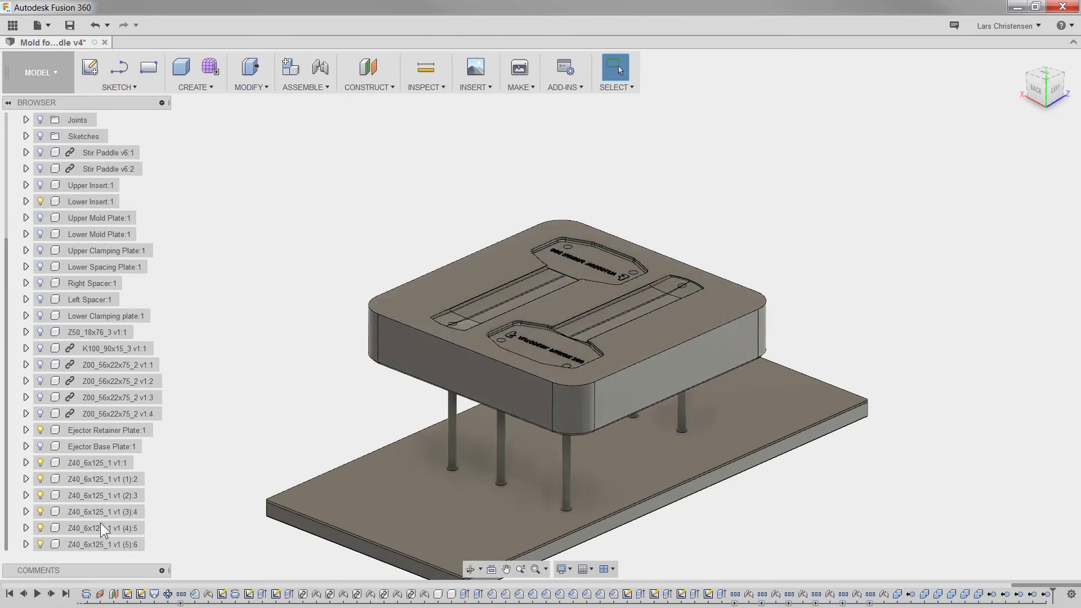
Hide the Ejector Retainer Plate and all six Z40_6x125_1 ejector pins, leaving only the Lower Insert shown
left_click(44, 429)
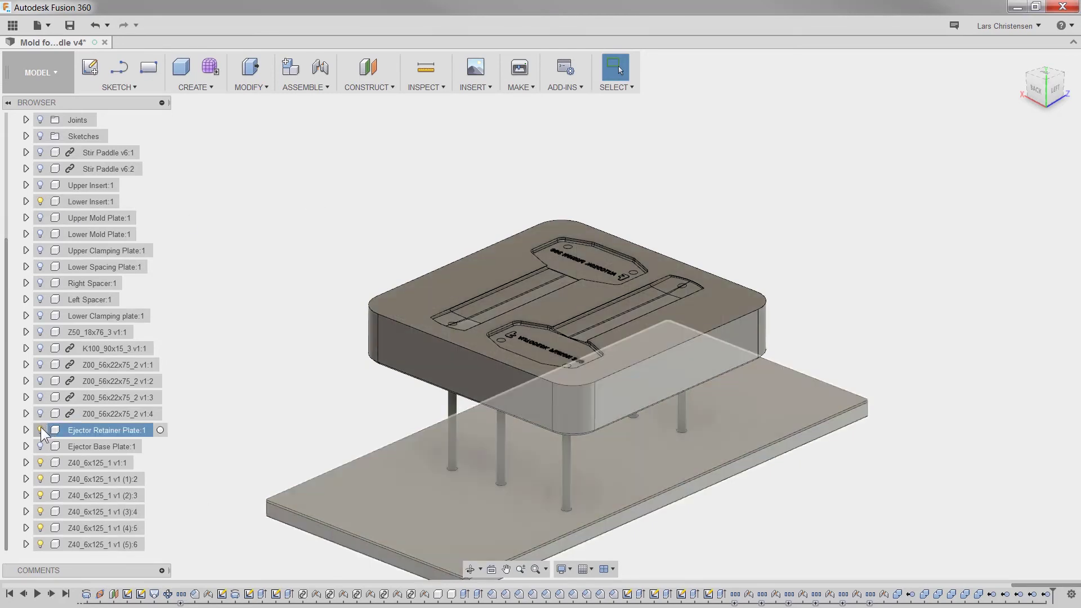
left_click(41, 429)
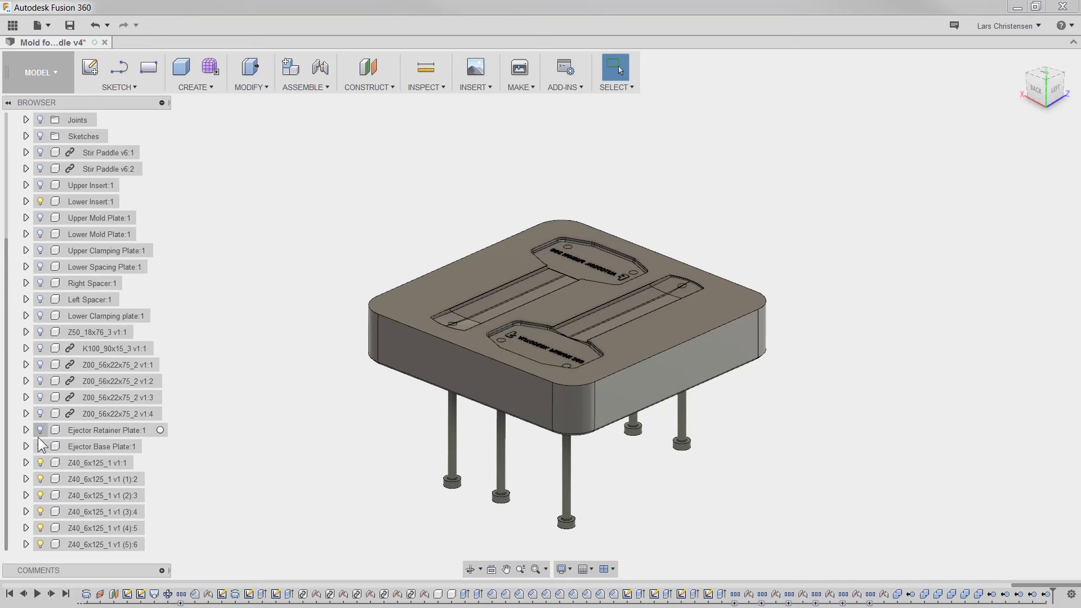
left_click(84, 463)
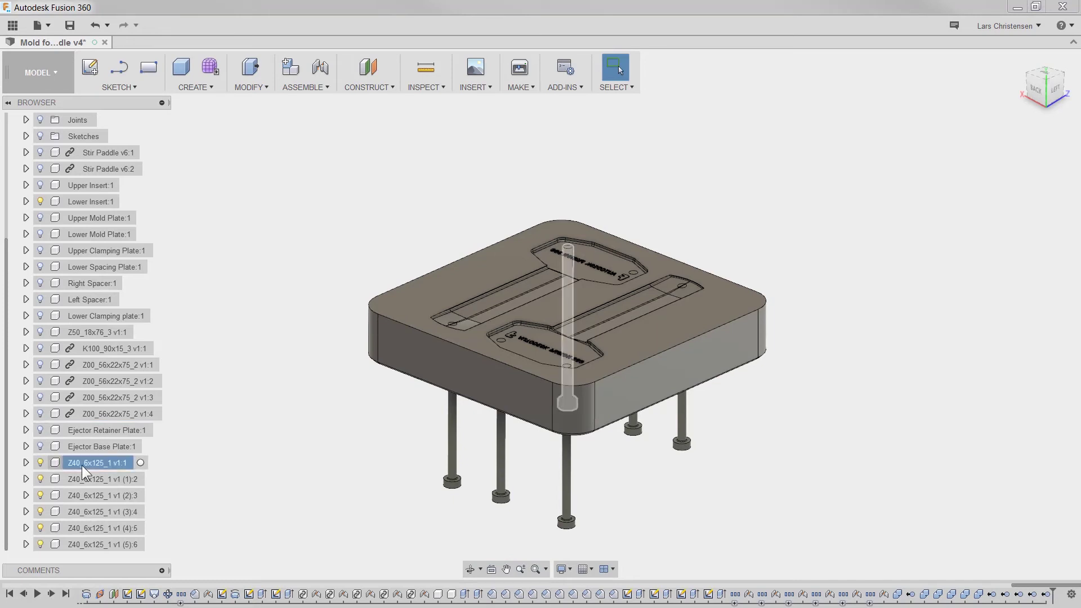
left_click(89, 544, "shift")
right_click(89, 541)
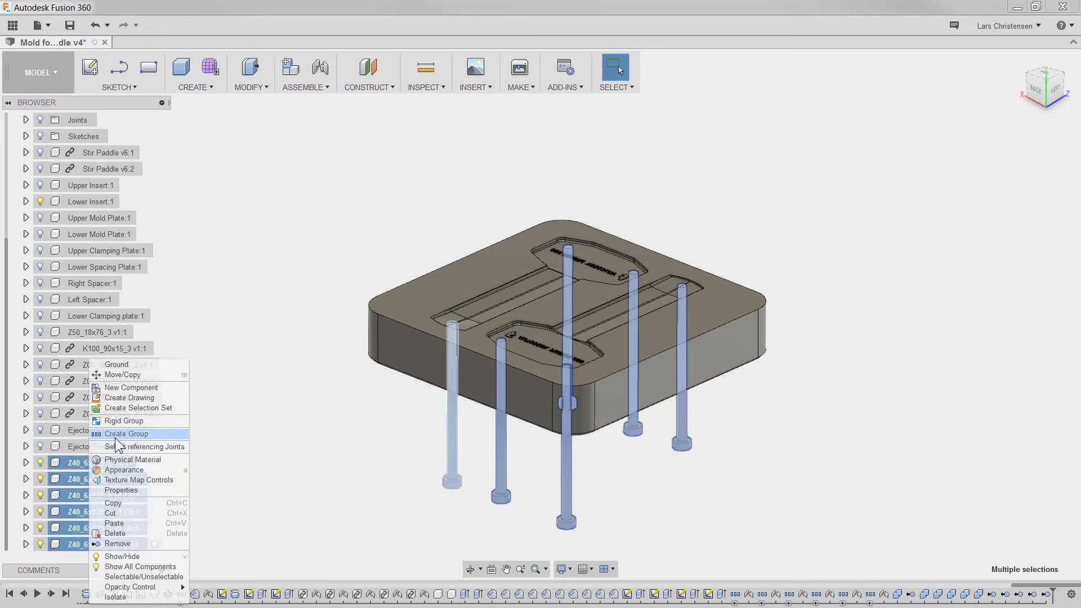
key("Escape")
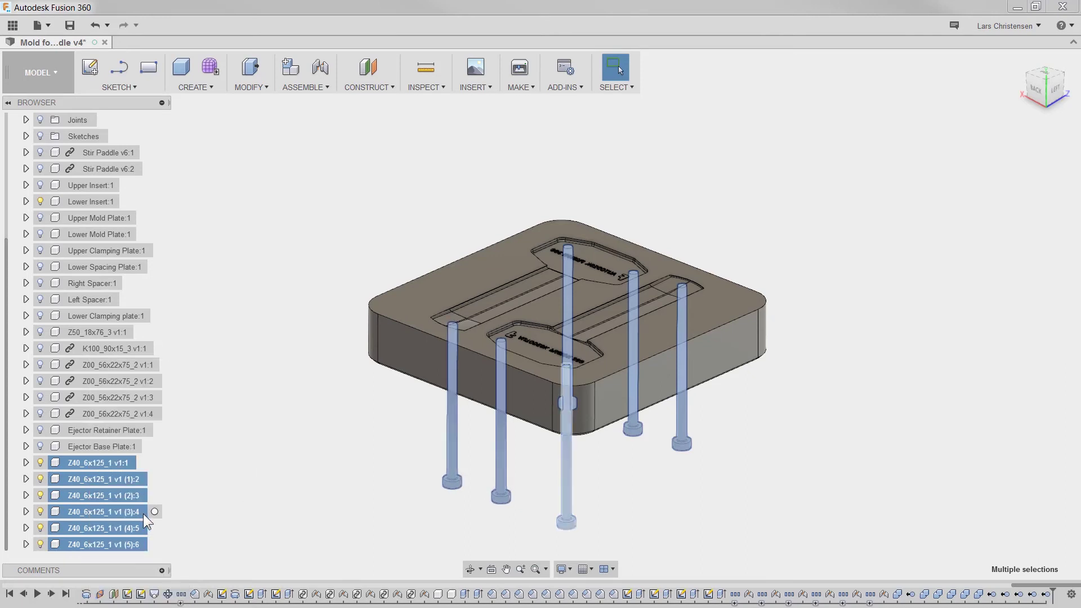
key("v")
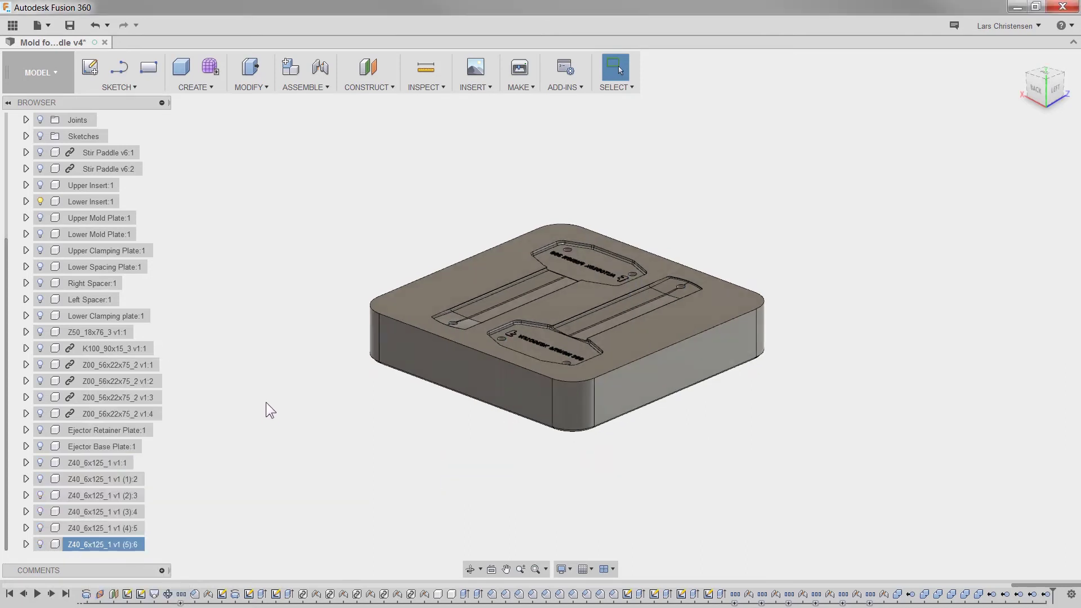
key("F6")
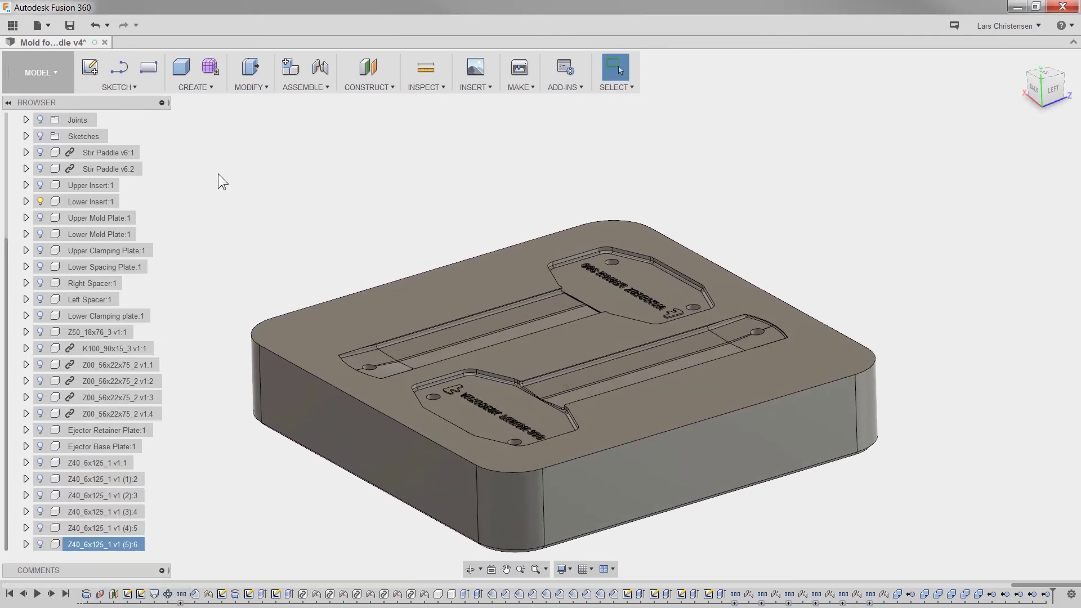
middle_click_drag(217, 177, 583, 319, "shift")
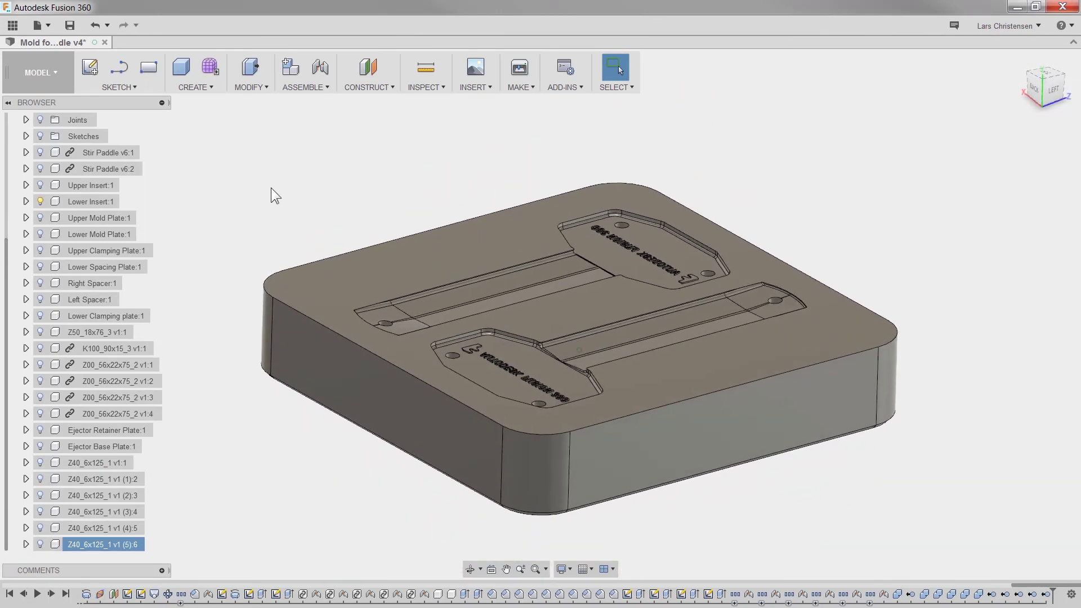
Turn on the Sketches folder, show the Sprue Side Layout sketch and hide the Top Insert sketch
left_click(21, 281)
left_click(27, 136)
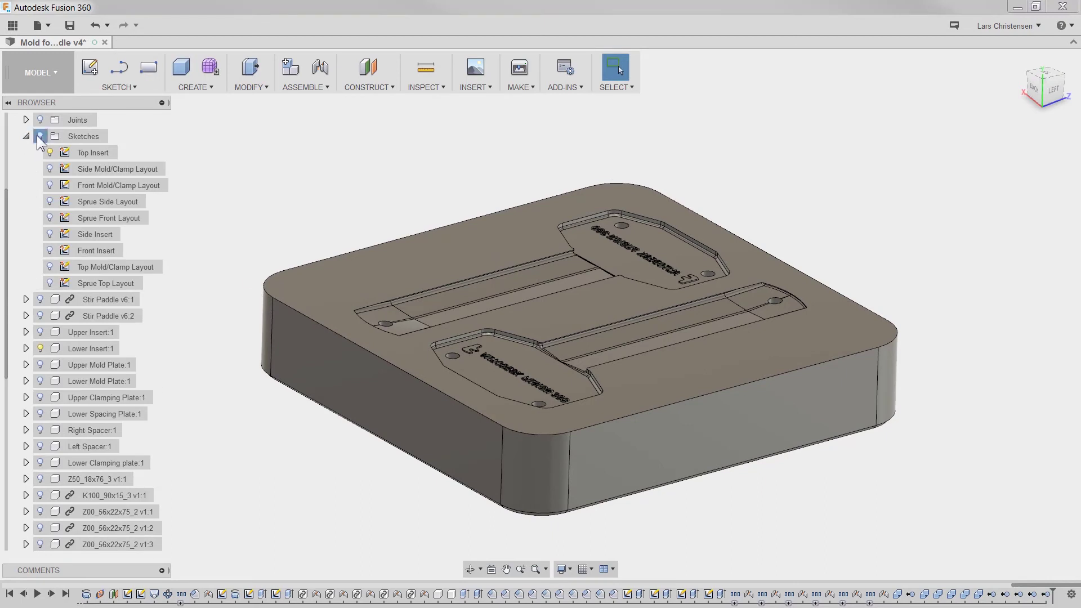
left_click(40, 136)
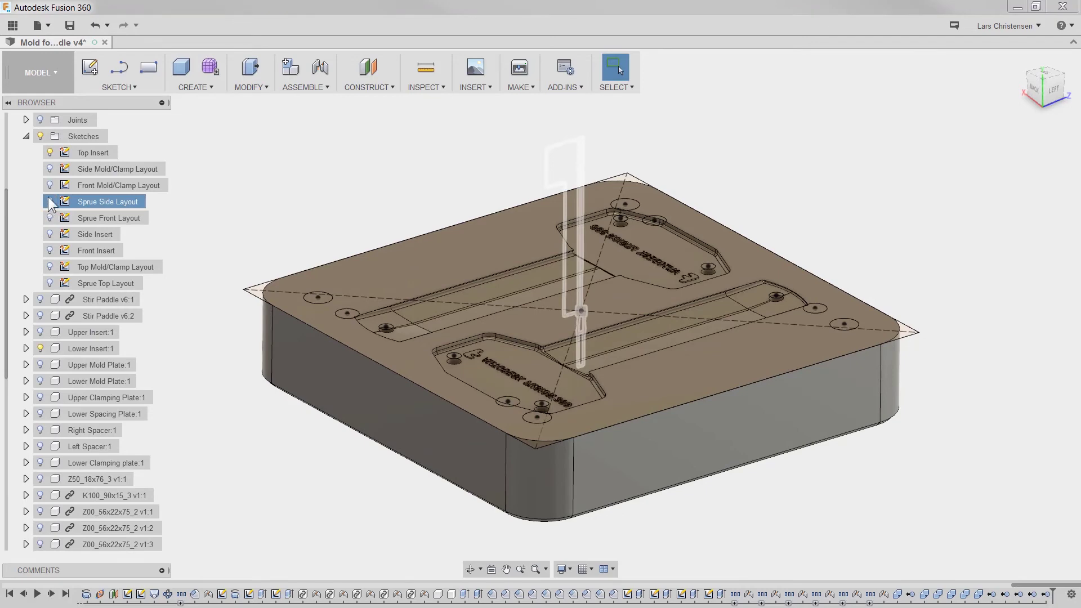
left_click(49, 201)
left_click(49, 153)
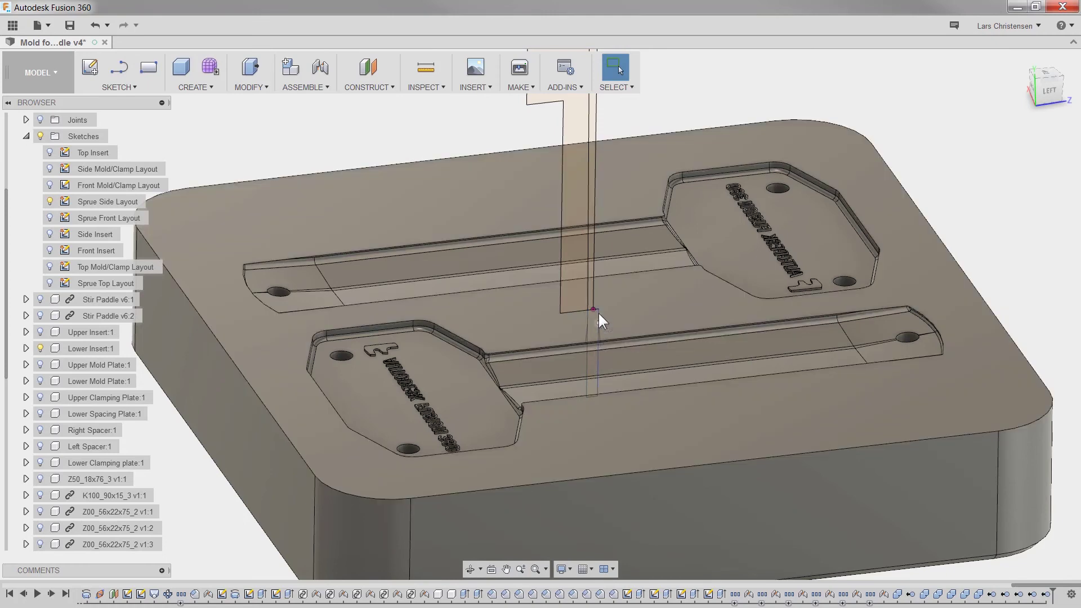
scroll(639, 320, "down", 1)
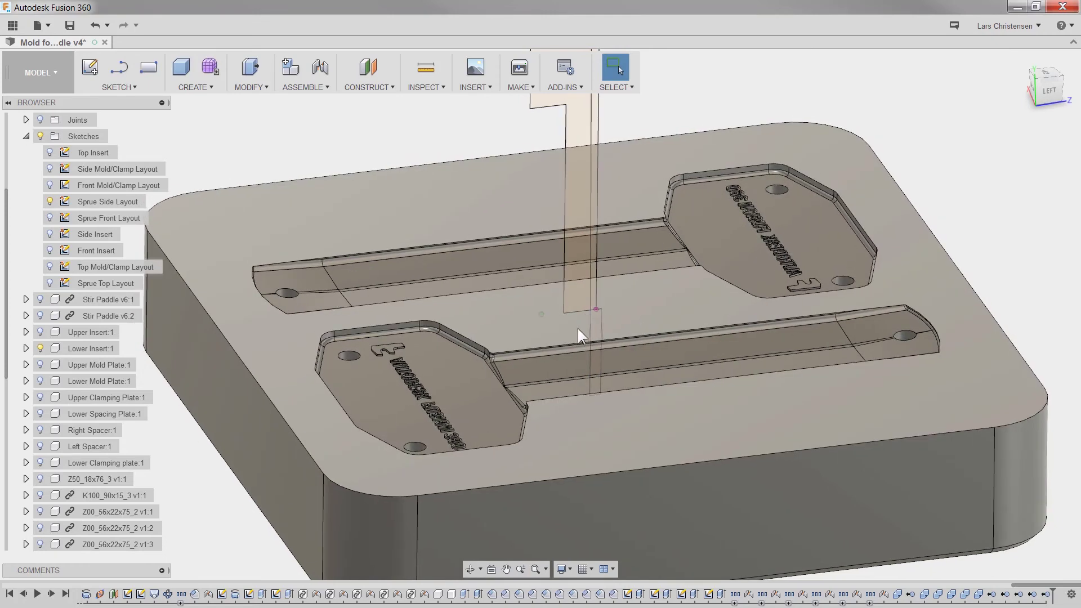
scroll(650, 352, "down", 3)
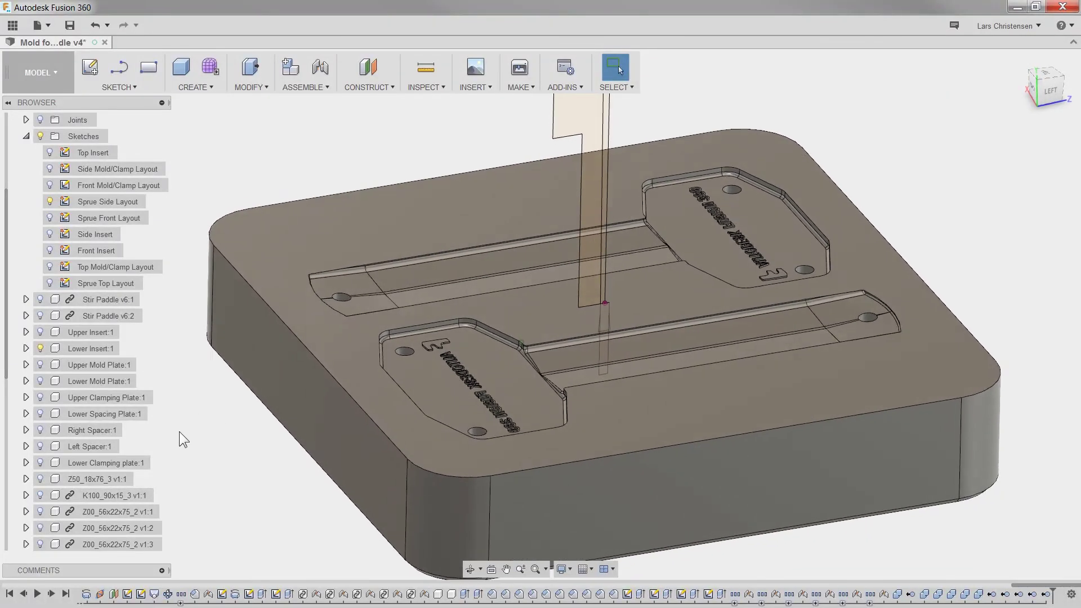
Hide the Sprue Side Layout sketch, show the Sprue Top Layout sketch and open it for editing
left_click(50, 202)
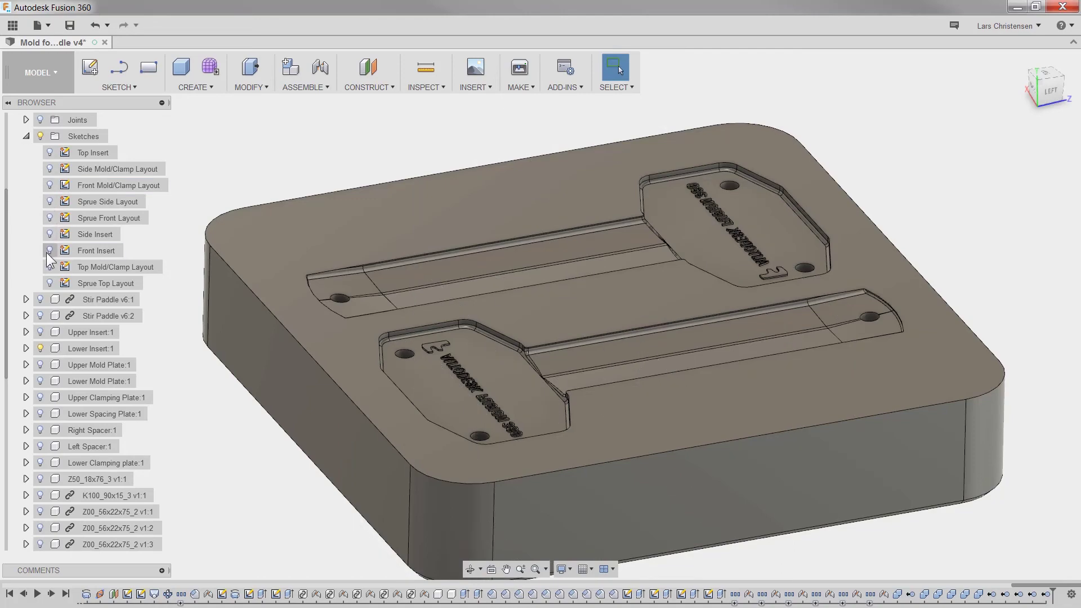
left_click(49, 284)
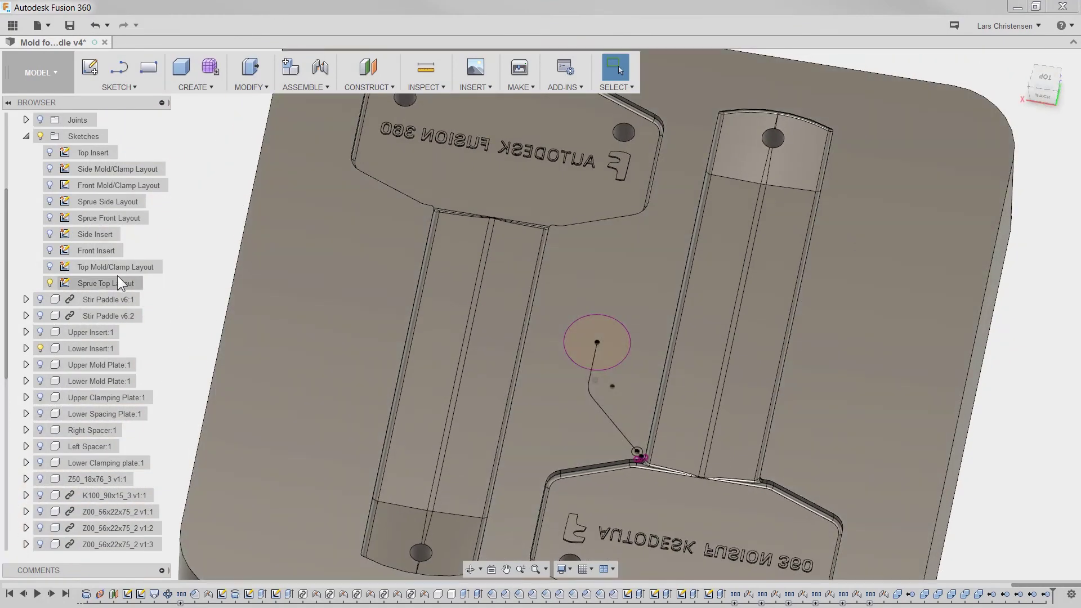
right_click(117, 286)
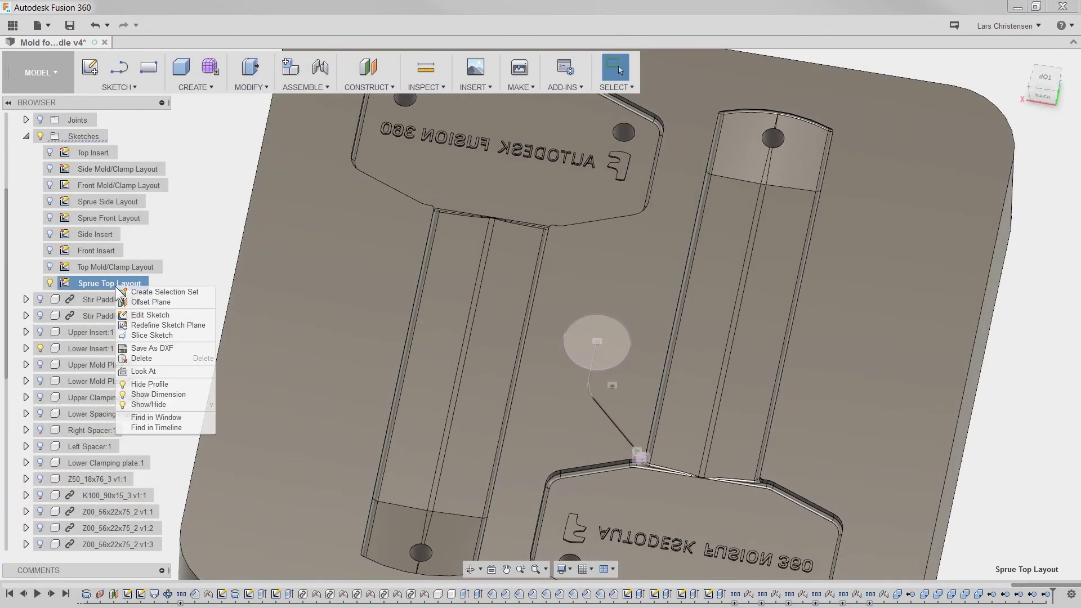
left_click(142, 316)
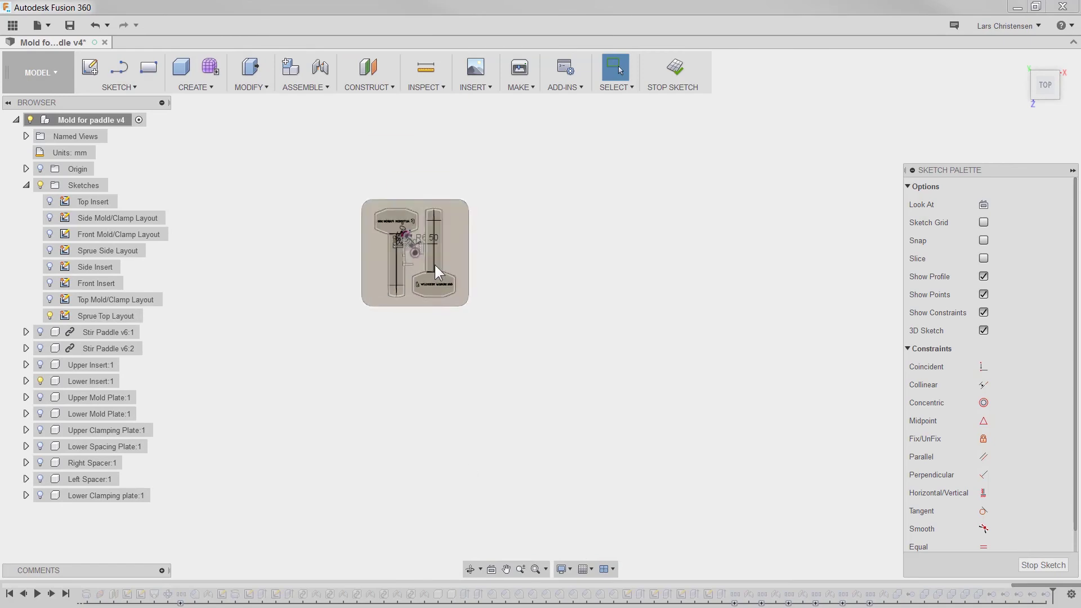
Draw a 3 mm diameter circle on the center point of the large sprue circle and finish the sketch
scroll(404, 238, "up", 10)
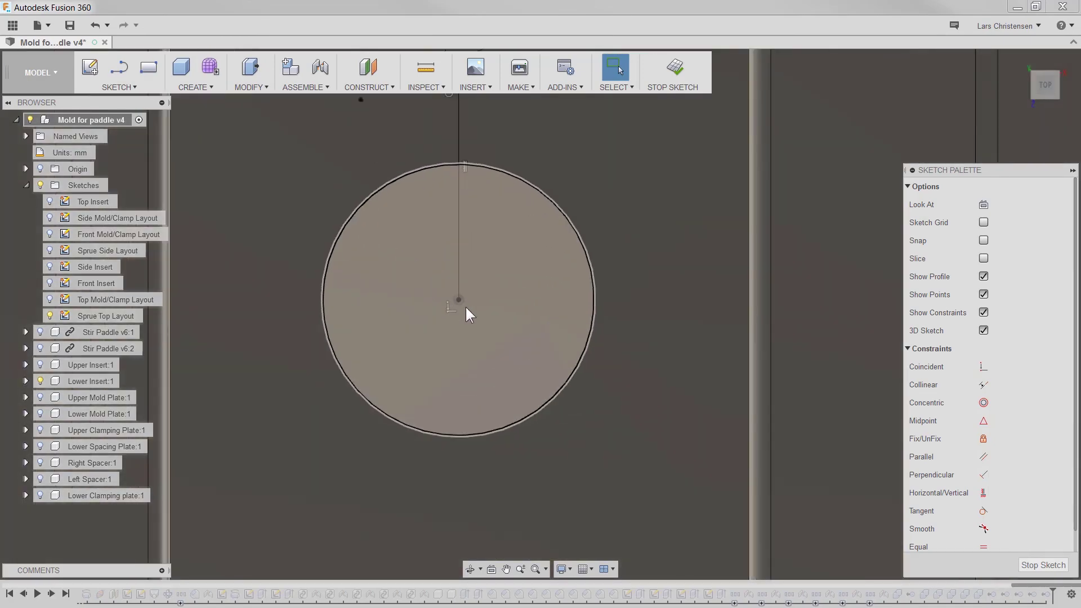
scroll(456, 303, "up", 3)
key("c")
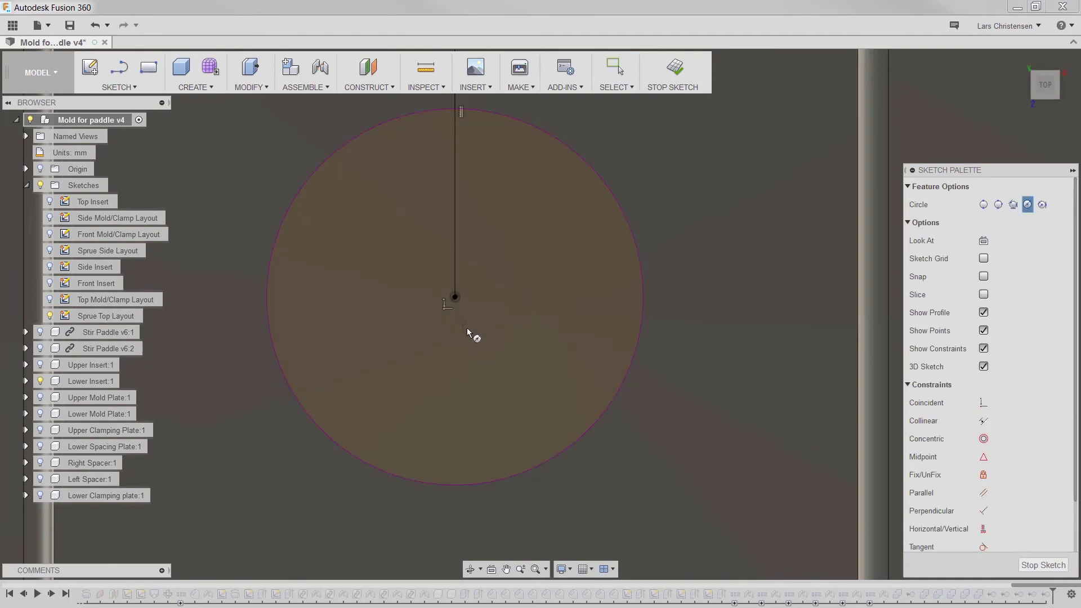
left_click(455, 296)
type("3")
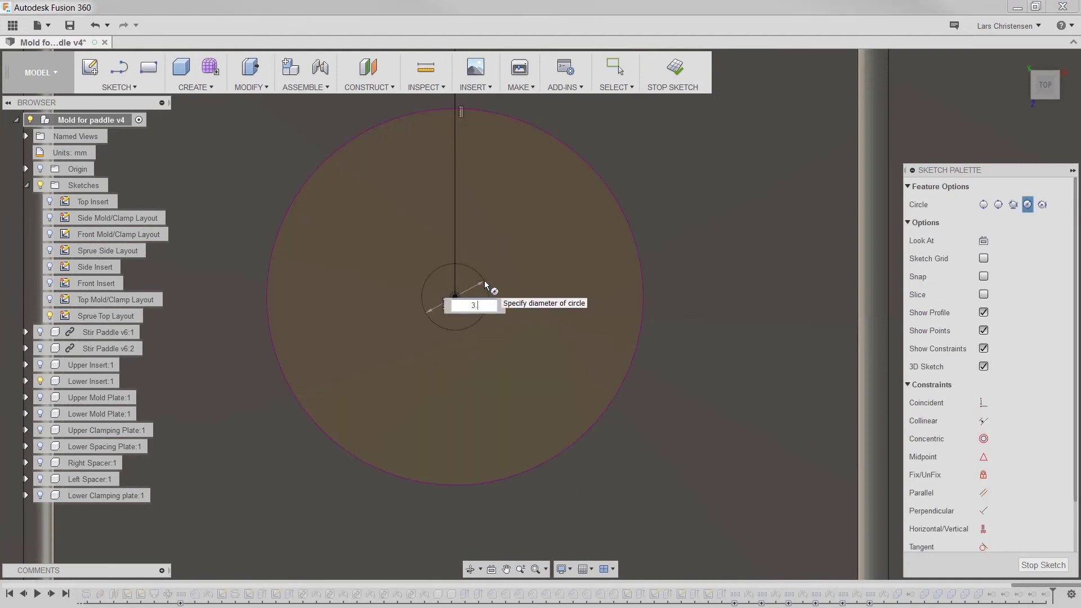
key("Return")
key("Escape")
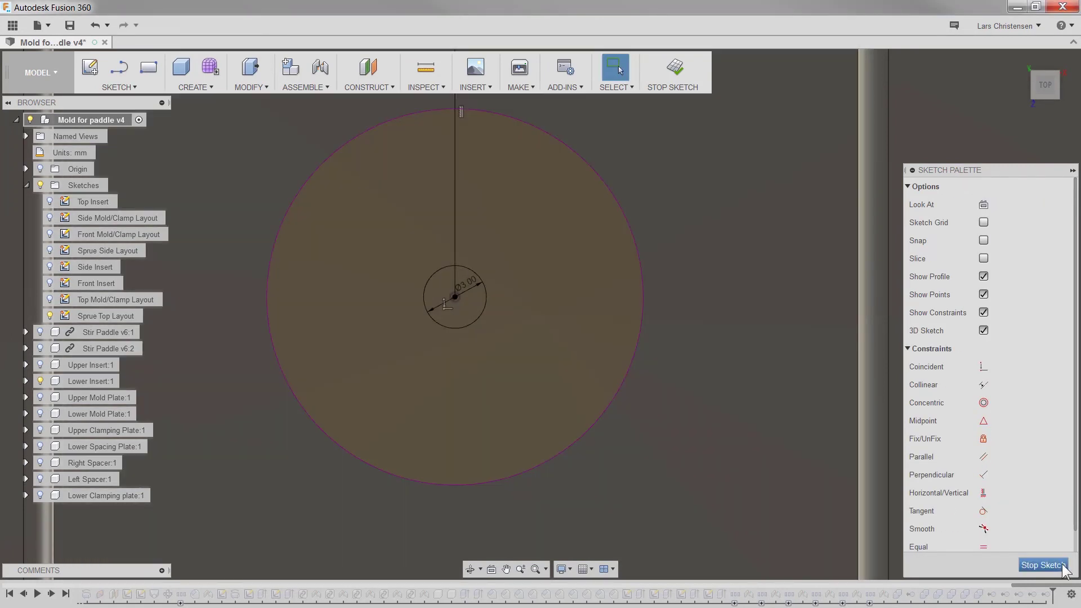
left_click(1046, 564)
left_click(1036, 562)
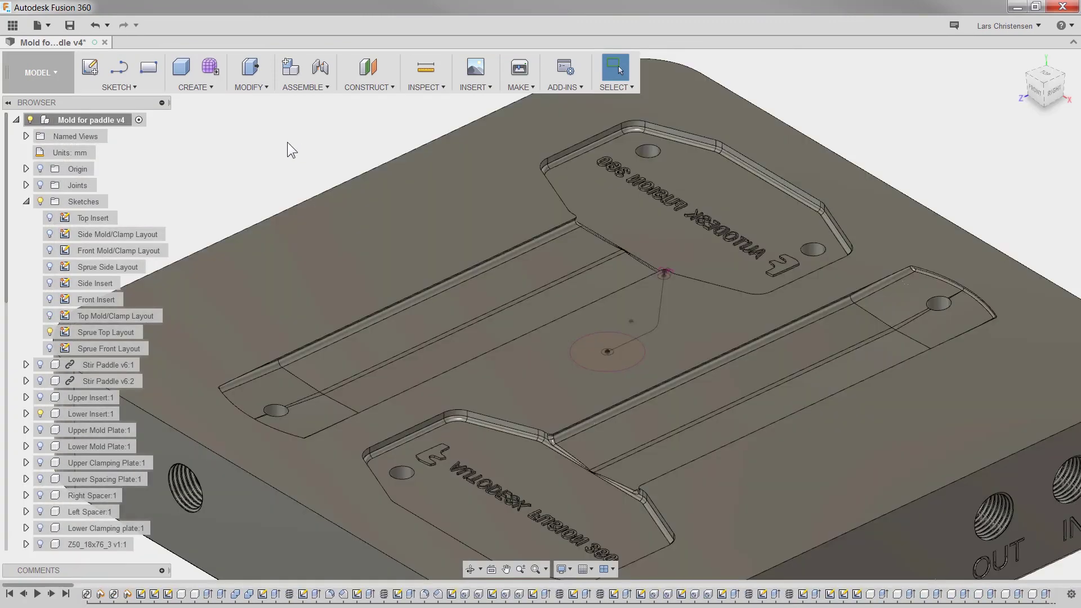
Cut the 3 mm circle down through the whole Lower Insert with an Extrude set to extent All
key("q")
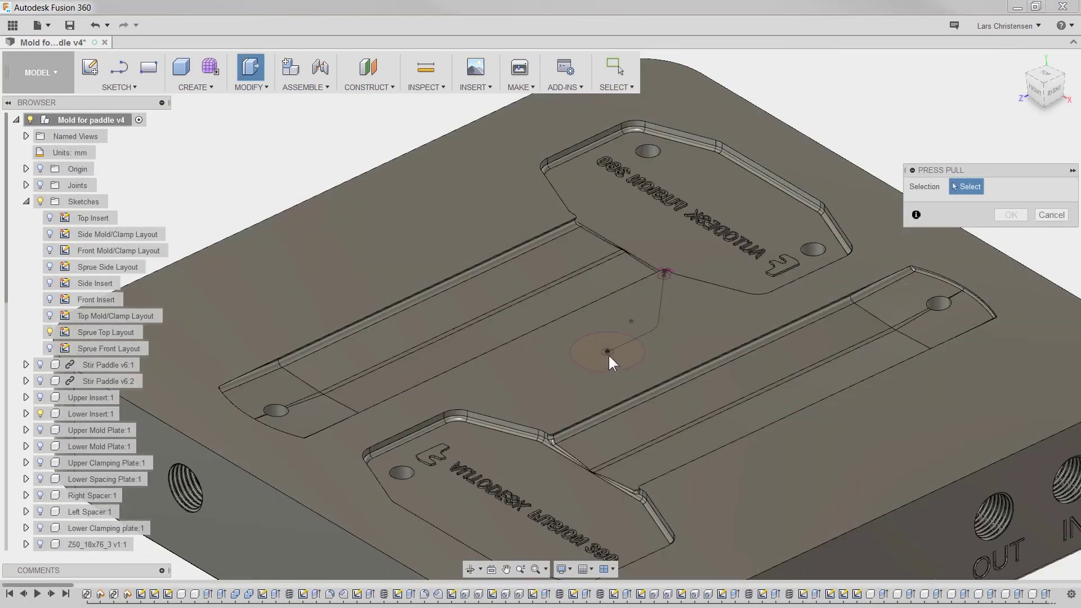
left_click(607, 351)
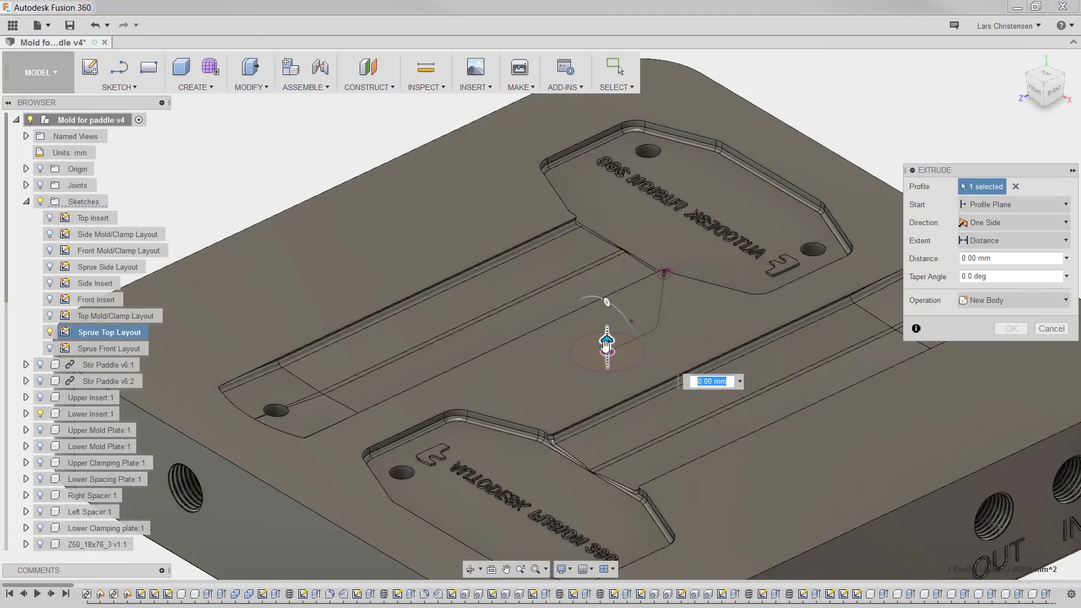
left_click_drag(605, 345, 608, 396)
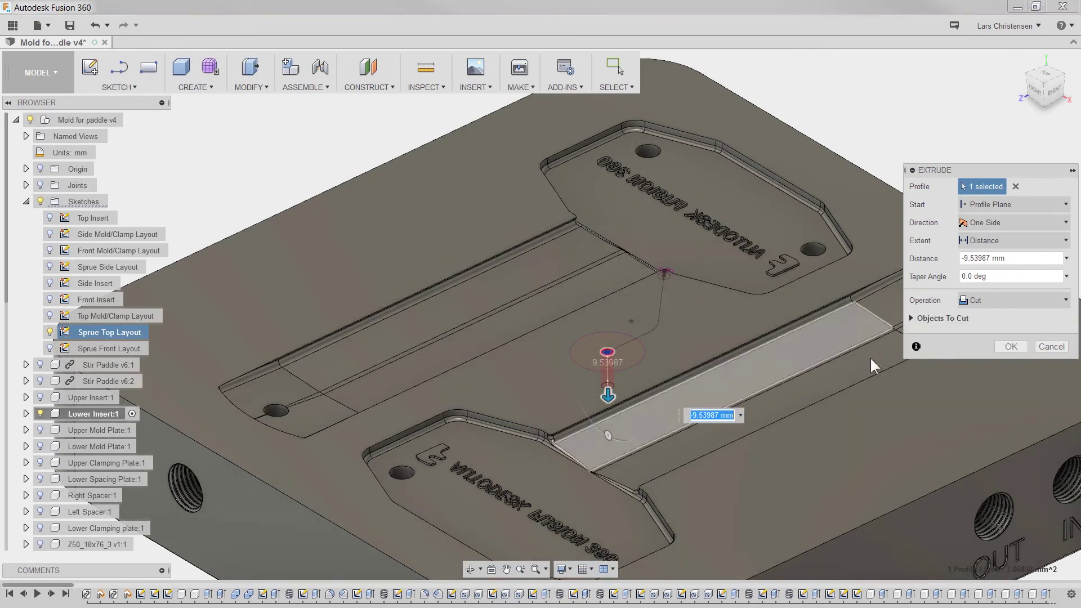
left_click(988, 241)
left_click(986, 289)
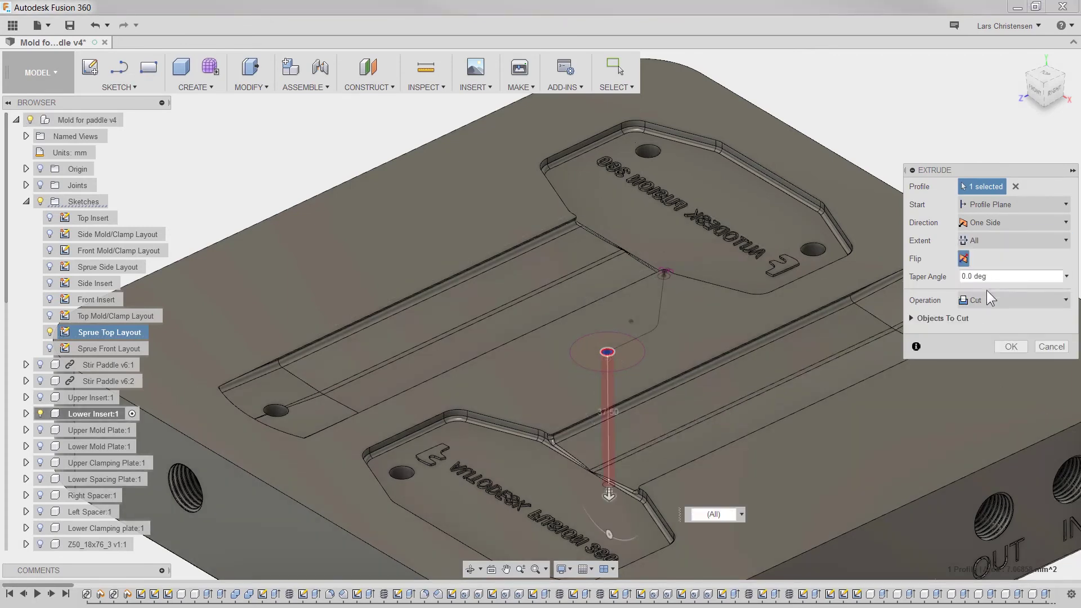
left_click(1009, 347)
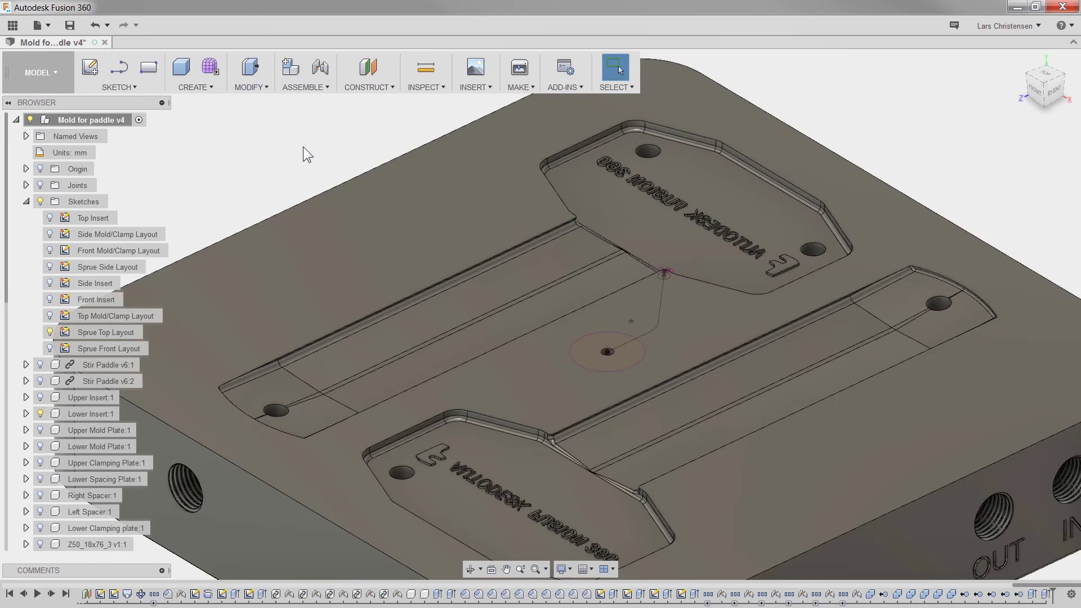
Hide the Sprue Top Layout sketch and show the Sprue Side Layout sketch over the Lower Insert
left_click(40, 201)
scroll(409, 203, "down", 5)
mouse_move(654, 340)
middle_mouse_down("shift")
mouse_move(588, 339)
mouse_move(603, 357)
mouse_move(595, 374)
mouse_move(600, 366)
mouse_move(636, 411)
mouse_move(635, 347)
mouse_move(610, 337)
middle_mouse_up("shift")
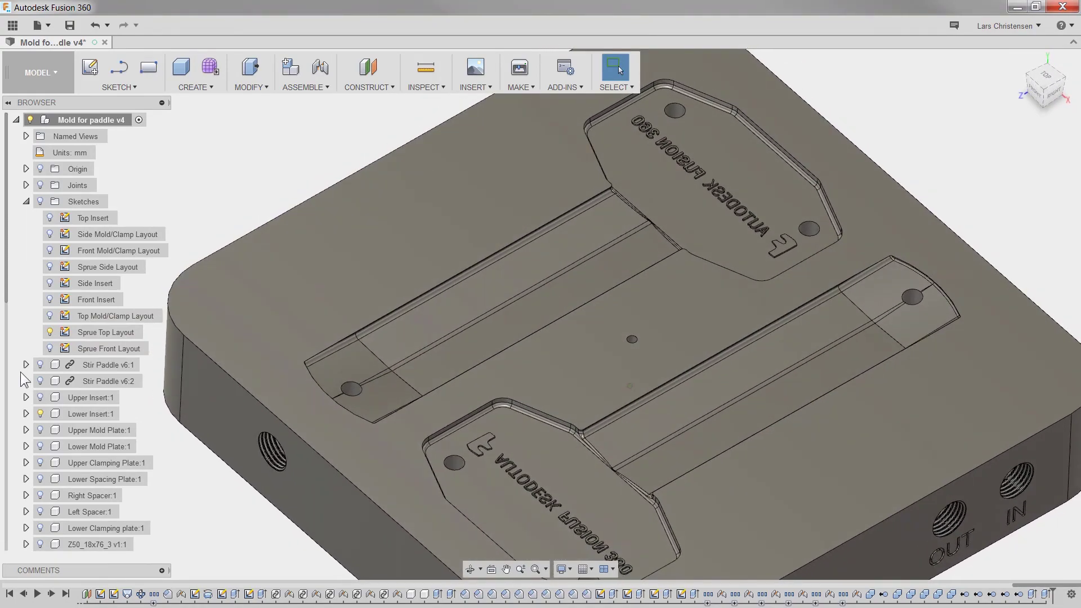
left_click(49, 335)
left_click(49, 333)
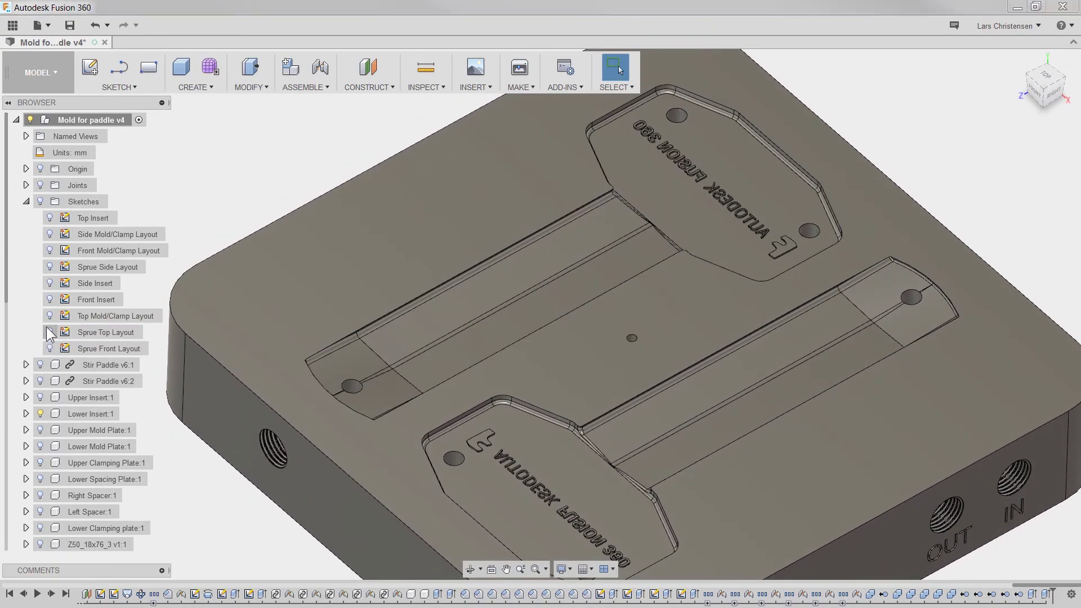
left_click(50, 267)
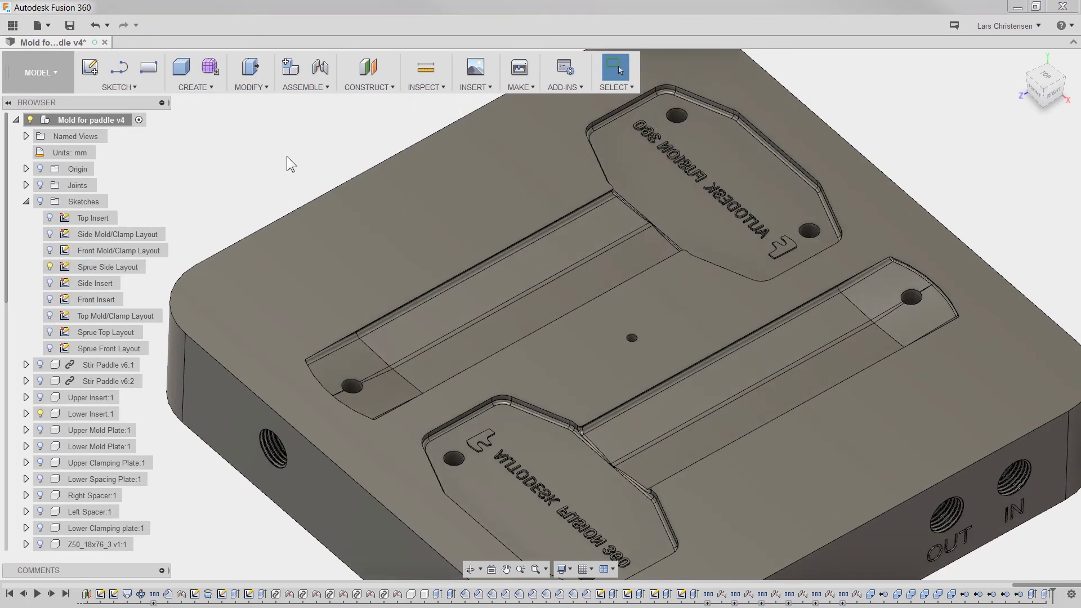
middle_click_drag(286, 157, 276, 165, "shift")
left_click(39, 201)
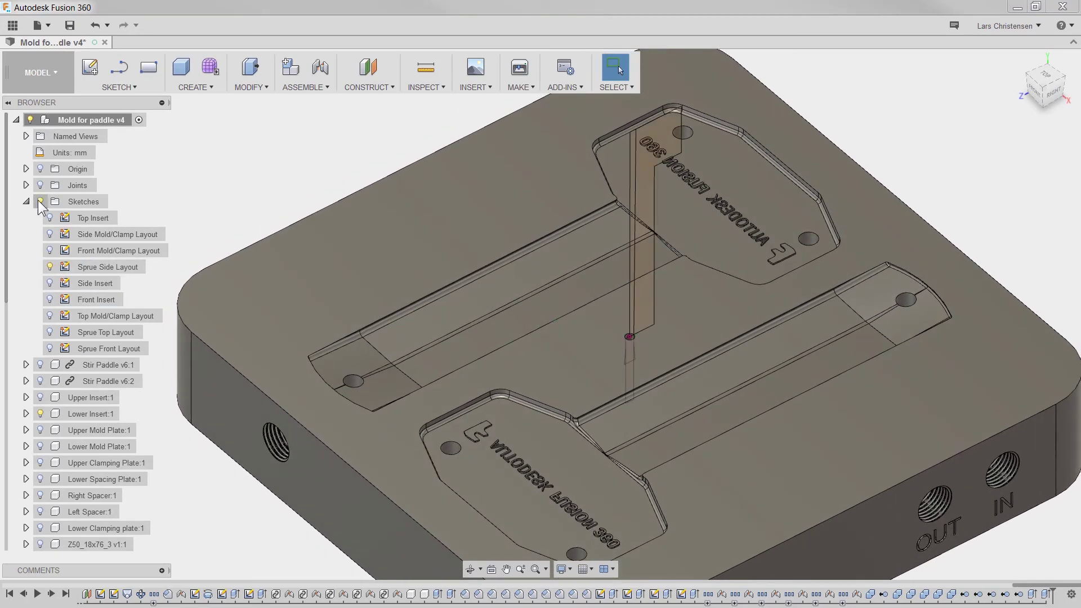
Examine how the Sprue Side Layout profile lines up with the new center hole in the Lower Insert
scroll(696, 364, "up", 5)
scroll(755, 356, "up", 3)
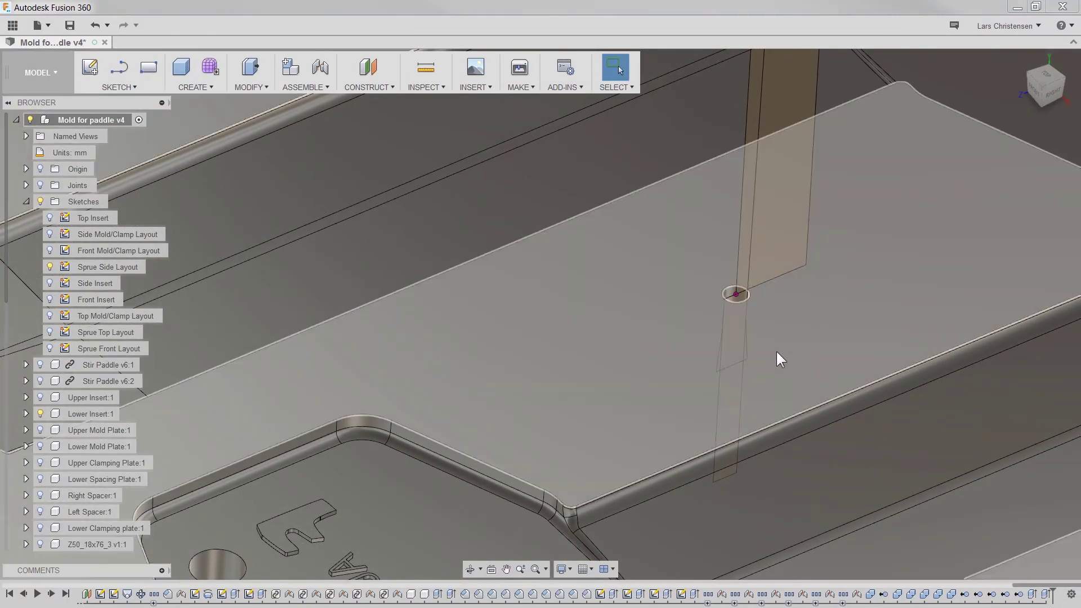
scroll(776, 351, "down", 5)
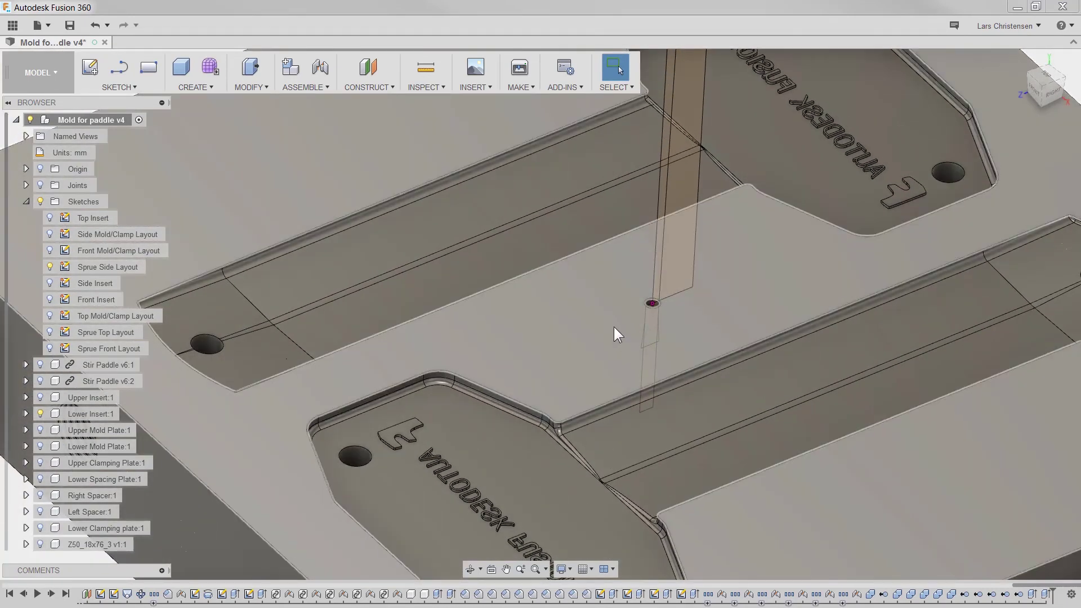
scroll(597, 316, "down", 5)
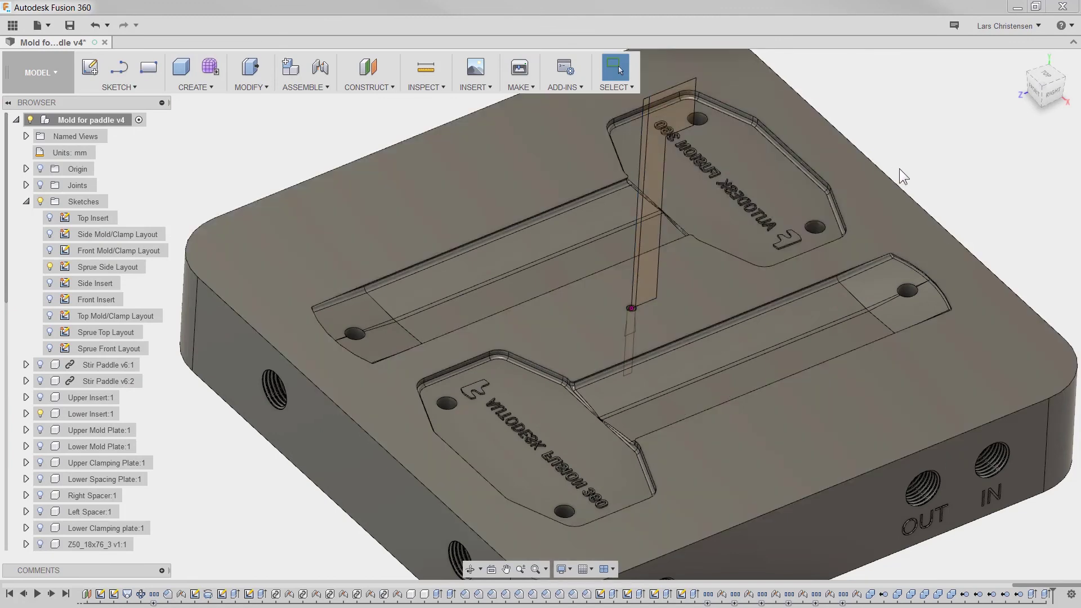
scroll(851, 204, "down", 2)
scroll(833, 207, "down", 2)
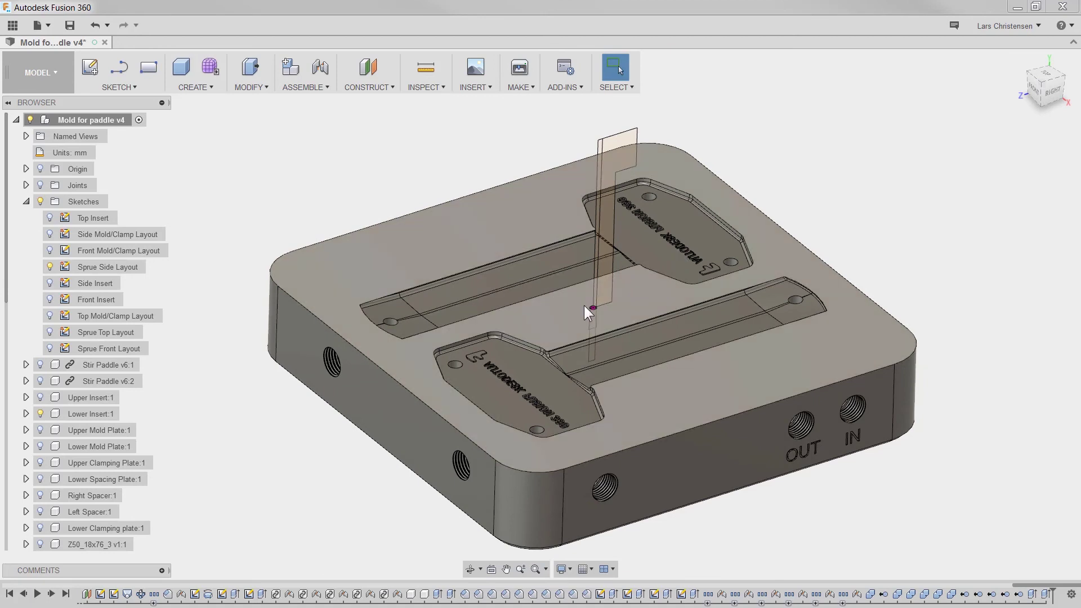
Show the origin planes and axes of the Lower Insert around the center sprue hole
scroll(606, 235, "down", 1)
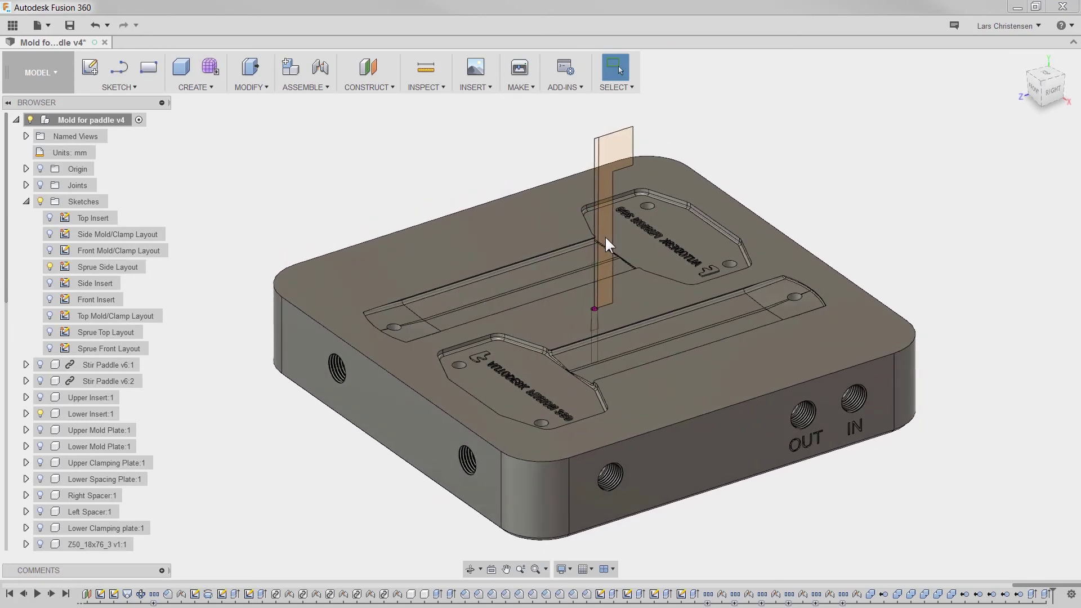
scroll(556, 413, "up", 1)
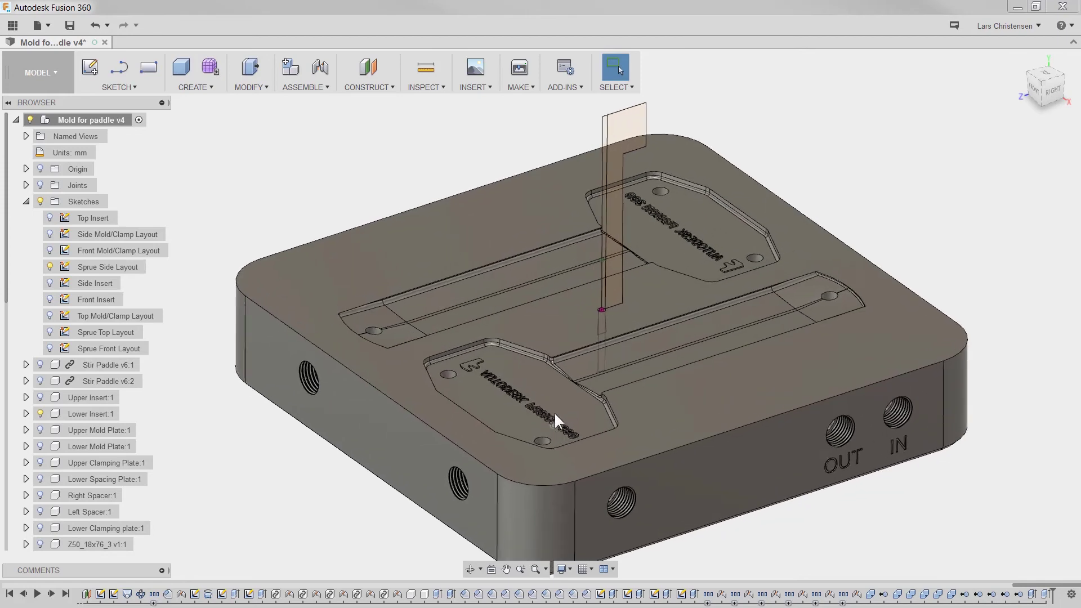
scroll(554, 411, "up", 1)
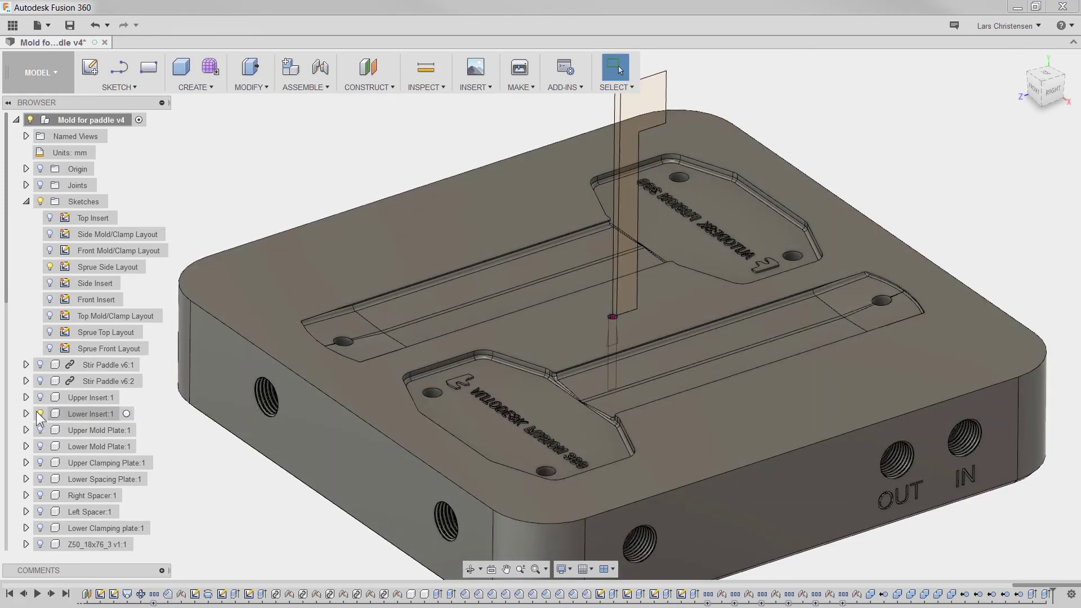
left_click(25, 413)
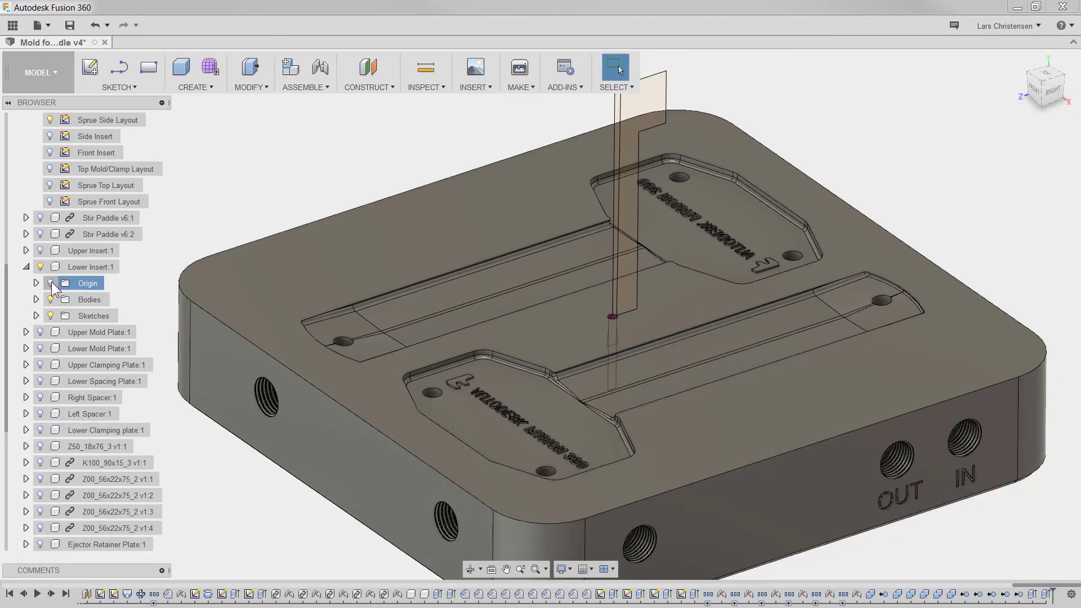
left_click(51, 283)
scroll(467, 228, "up", 2)
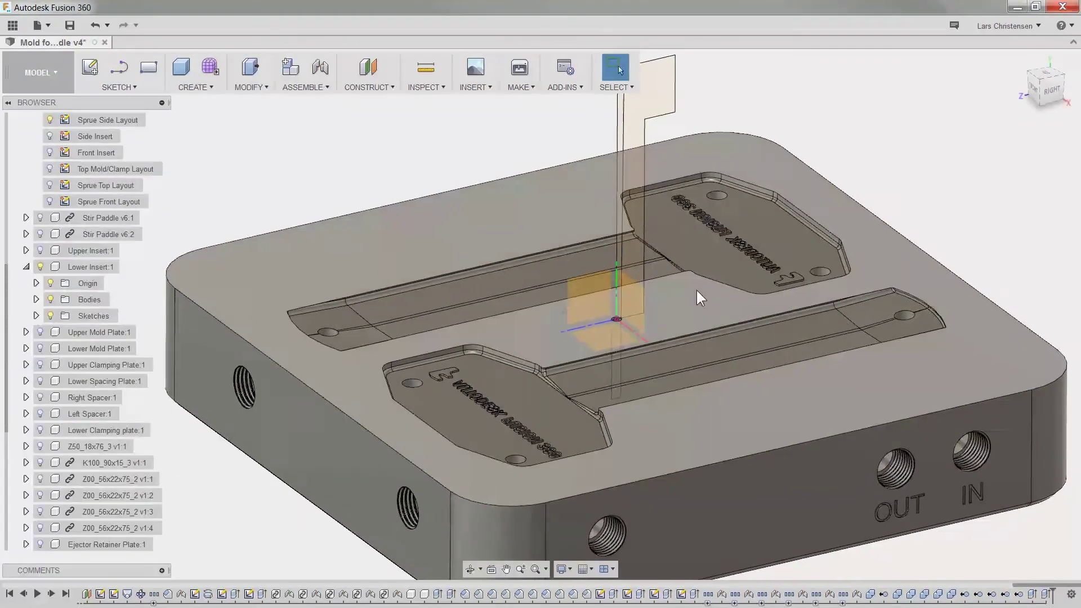
scroll(658, 329, "up", 5)
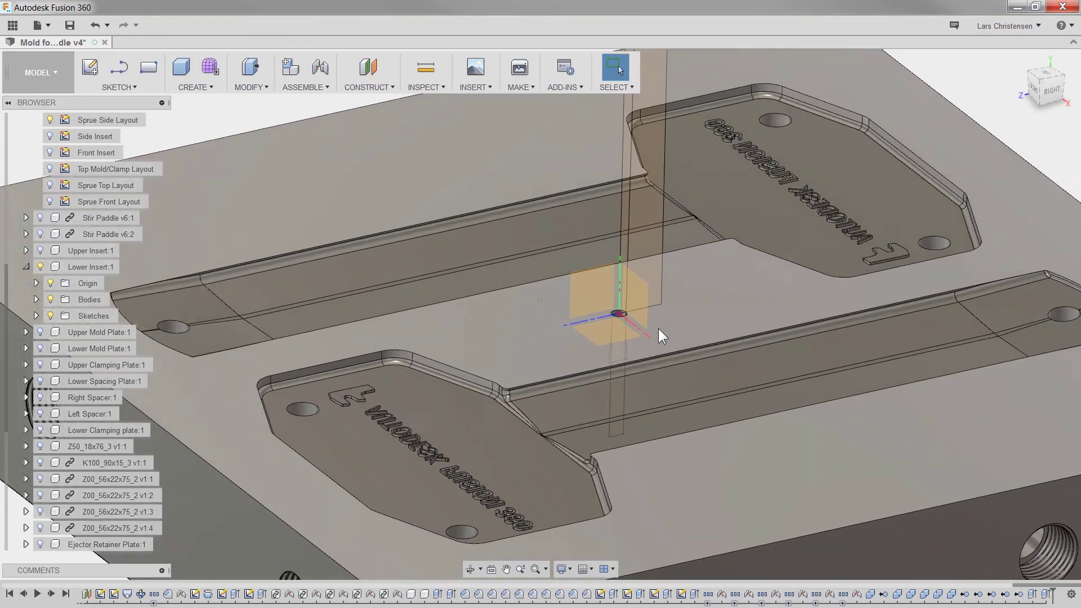
scroll(657, 329, "up", 4)
Start a Revolve and, with the Lower Insert hidden, select the narrow triangle beside the sprue hole in the Sprue Side Layout as profile
left_click(199, 89)
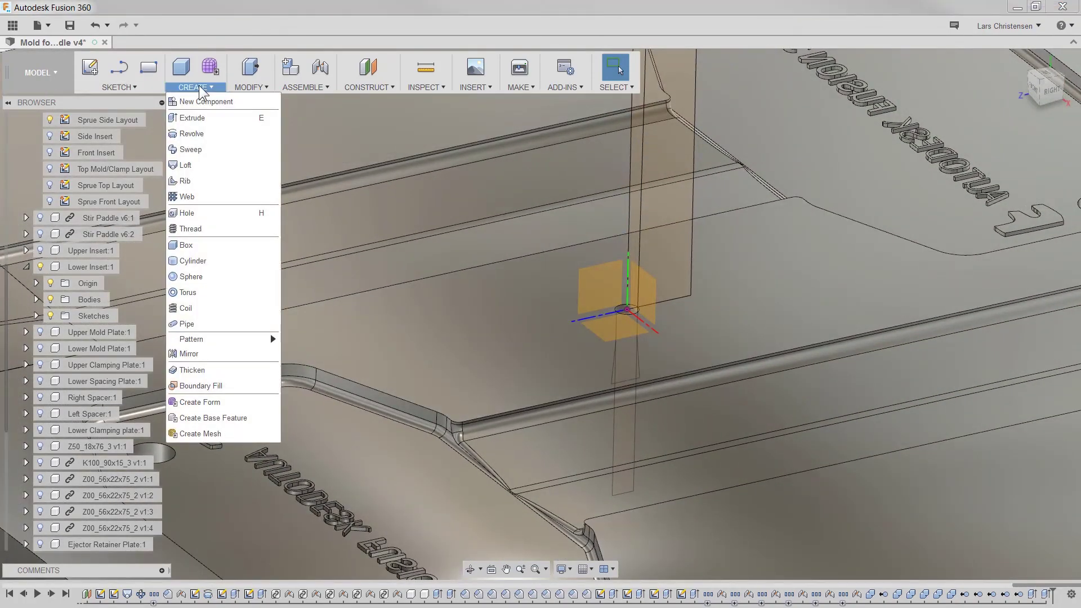
left_click(205, 135)
scroll(681, 399, "up", 5)
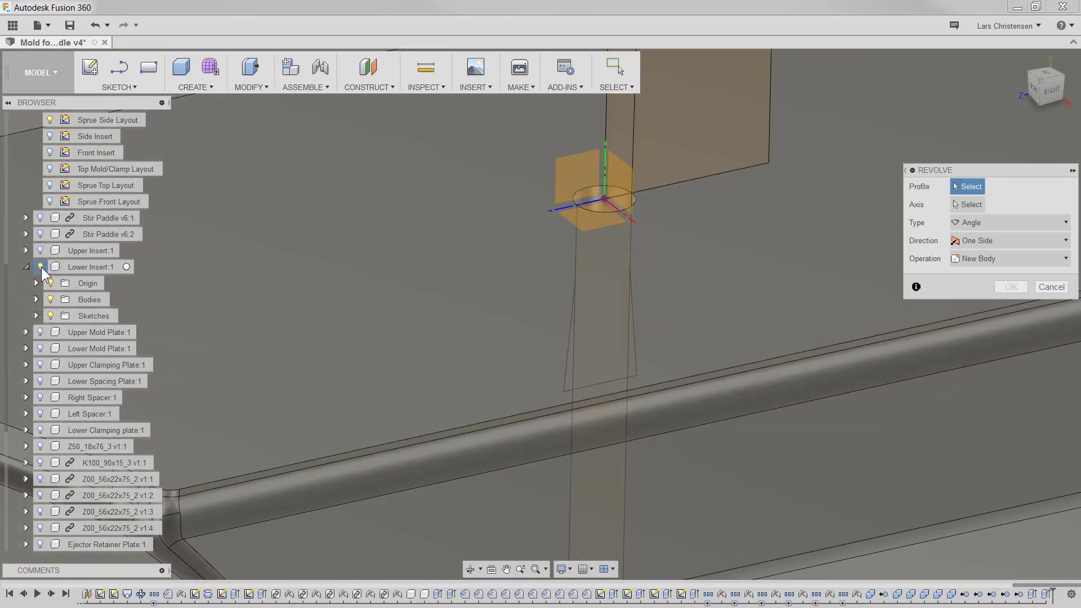
left_click(40, 266)
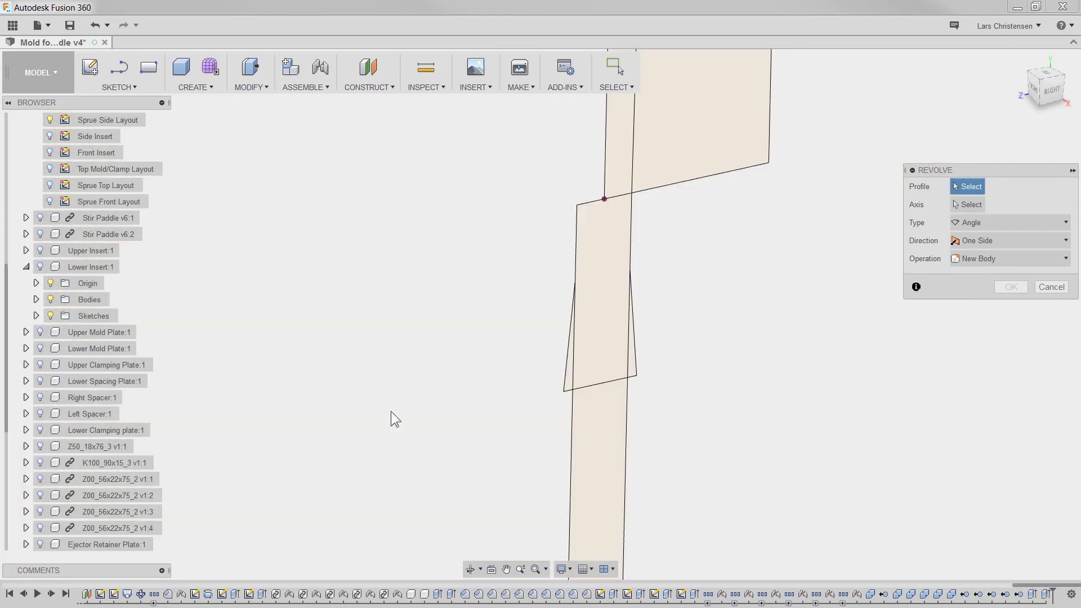
left_click(569, 384)
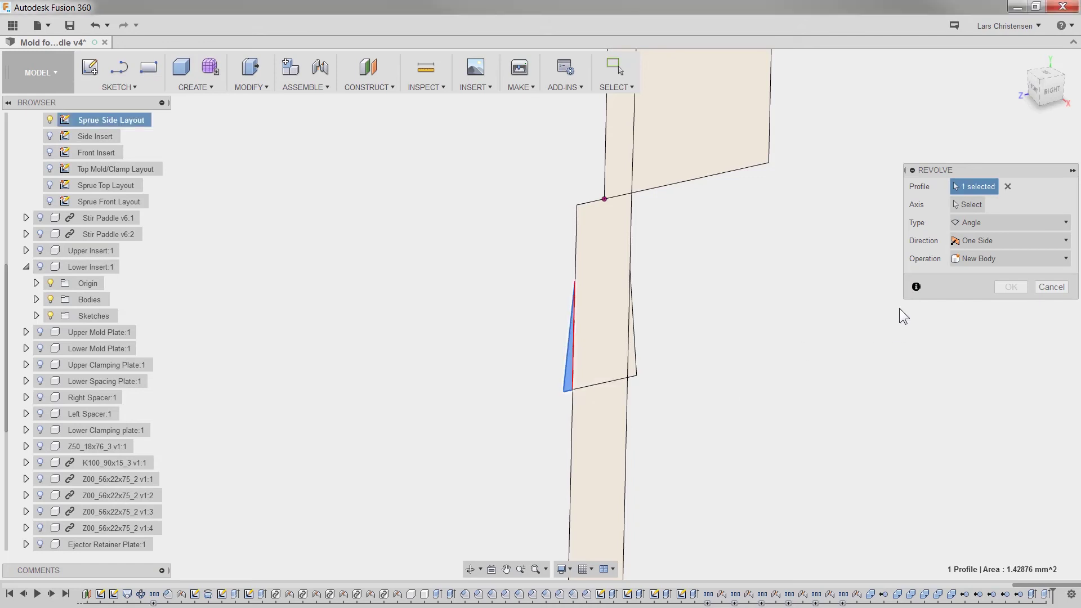
Show the Lower Insert again and cut the triangle profile into it with a 360° Revolve about the insert's Y origin axis
left_click(970, 204)
scroll(757, 322, "down", 5)
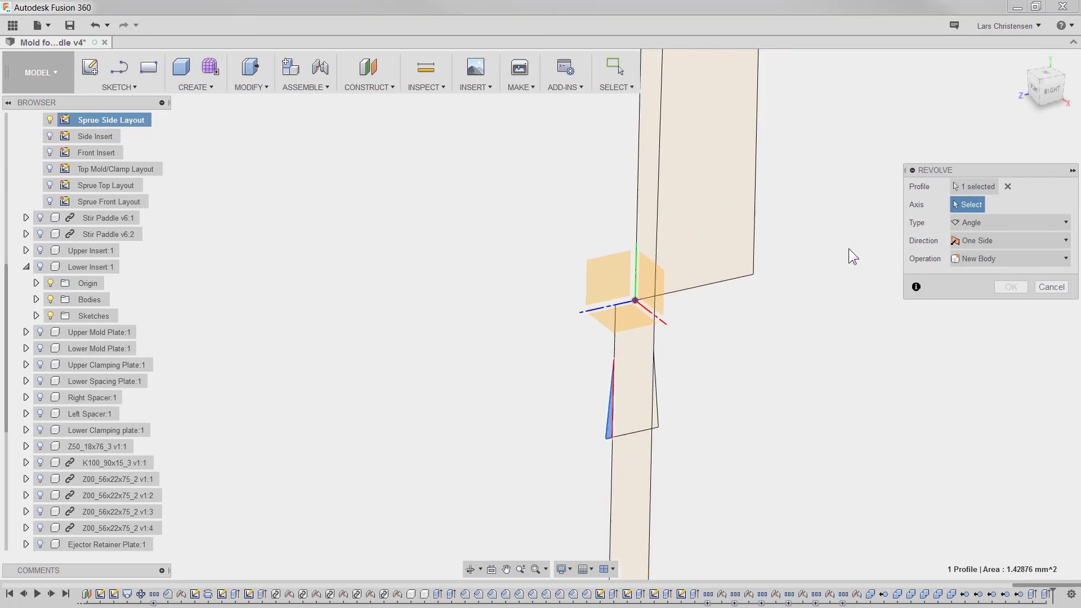
scroll(811, 240, "up", 5)
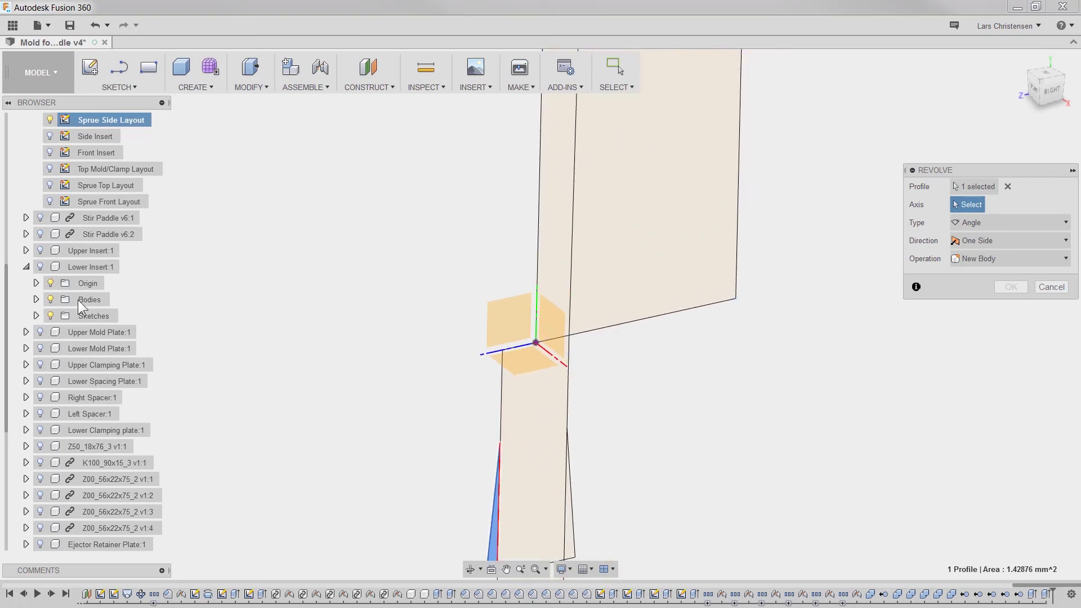
left_click(40, 267)
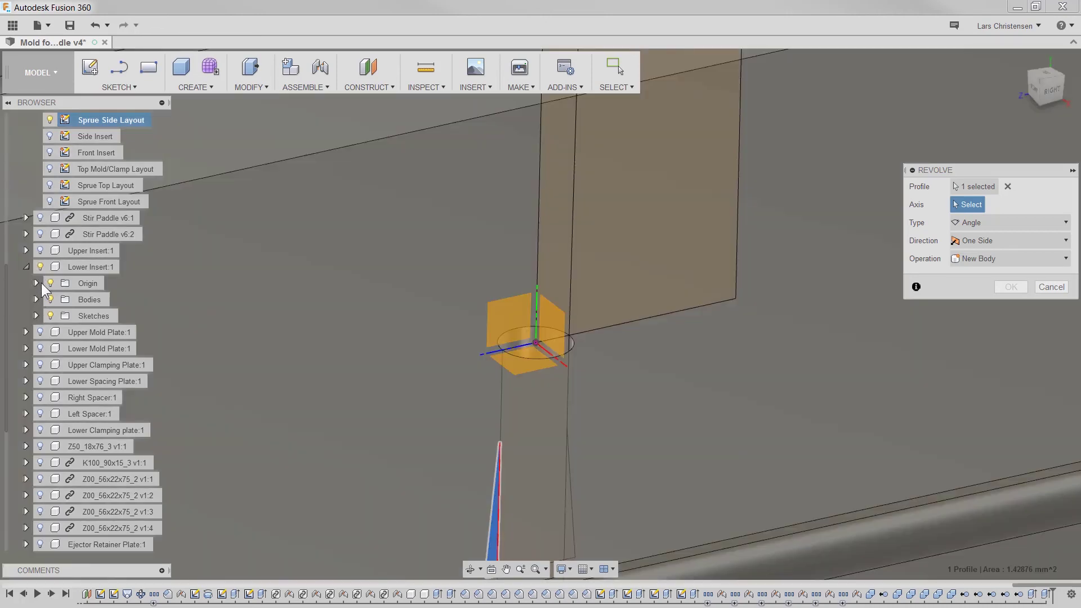
left_click(36, 283)
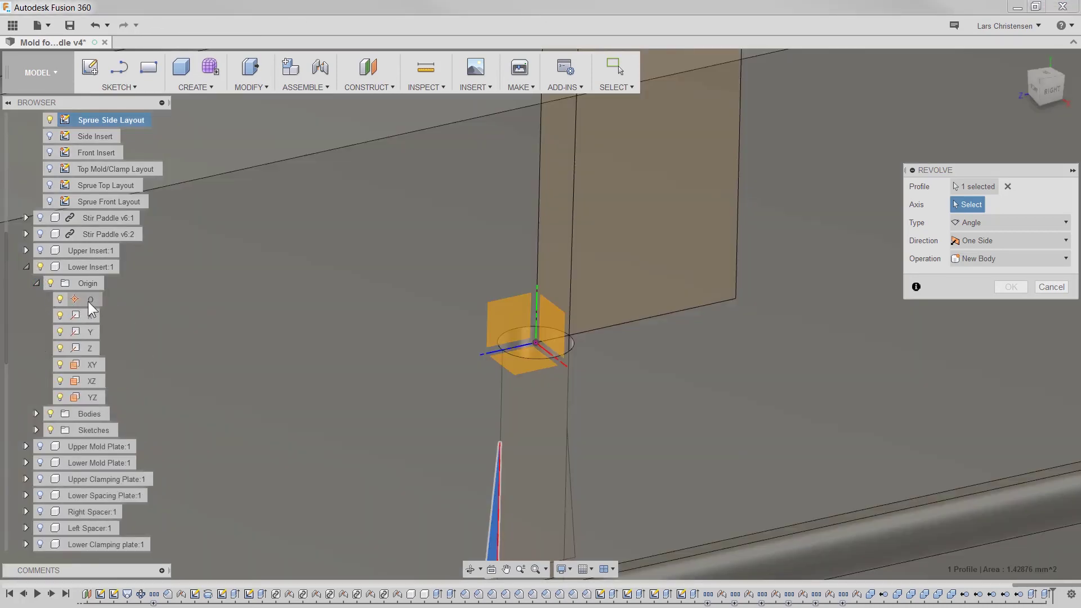
left_click(89, 332)
middle_click_drag(300, 358, 341, 314, "shift")
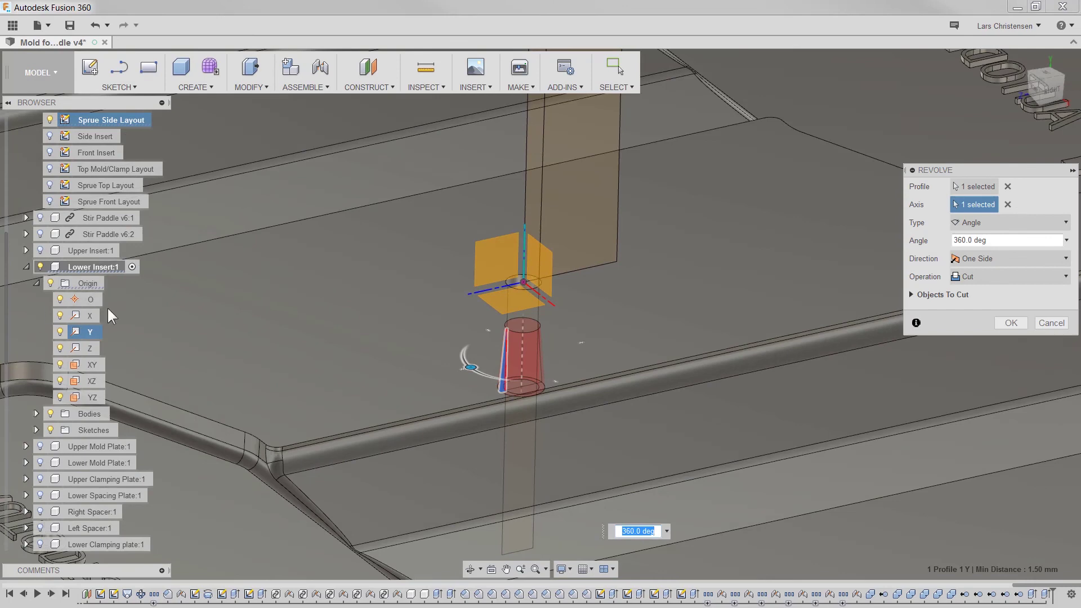
scroll(644, 228, "down", 3)
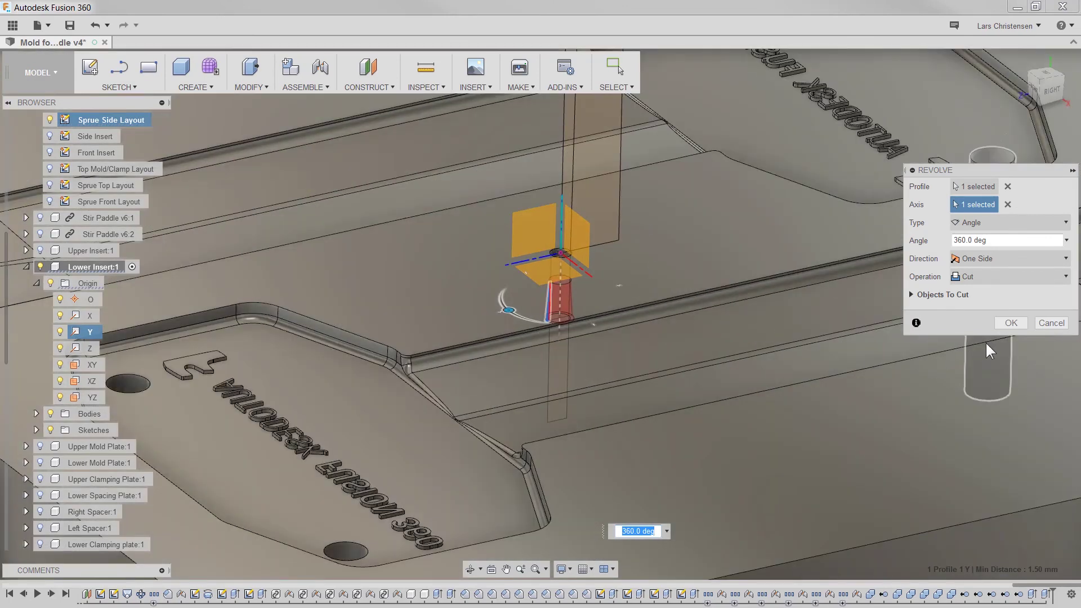
left_click(1011, 322)
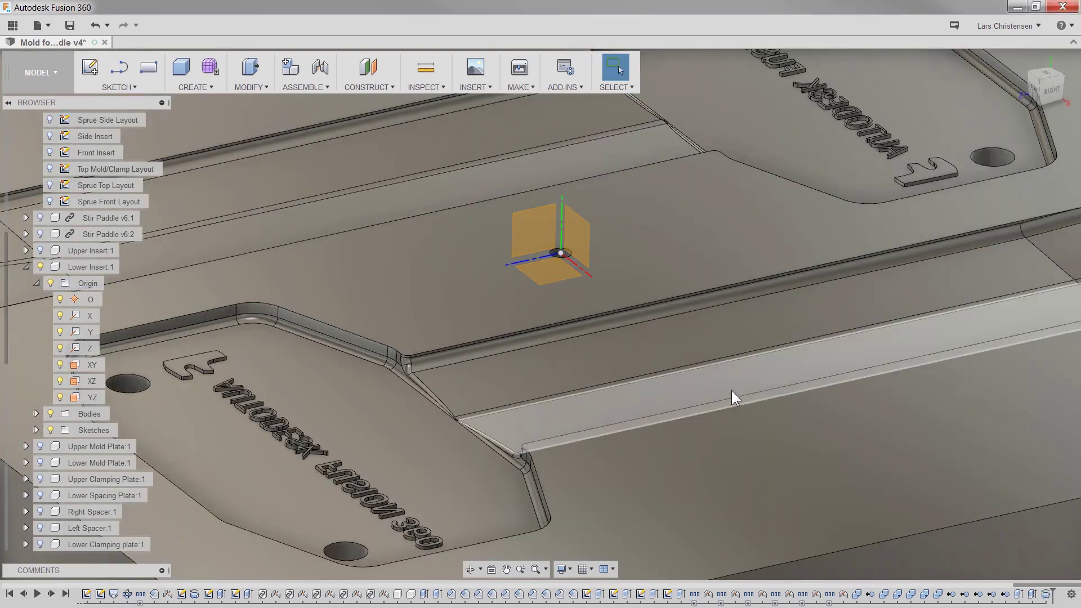
Hide the Lower Insert's origin and collapse its contents in the component tree
scroll(732, 366, "down", 5)
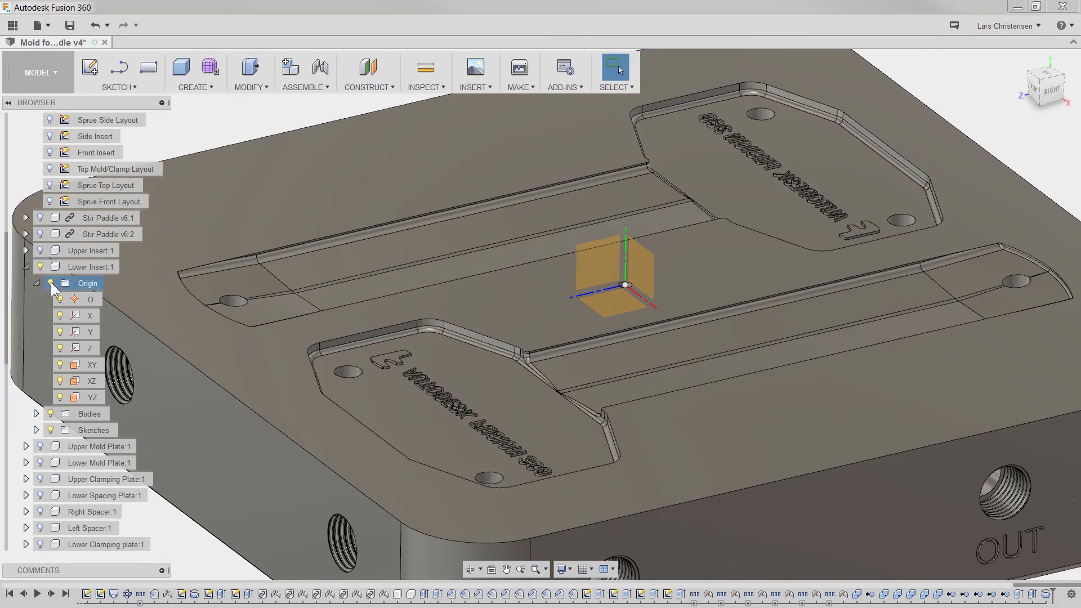
left_click(51, 283)
left_click(26, 267)
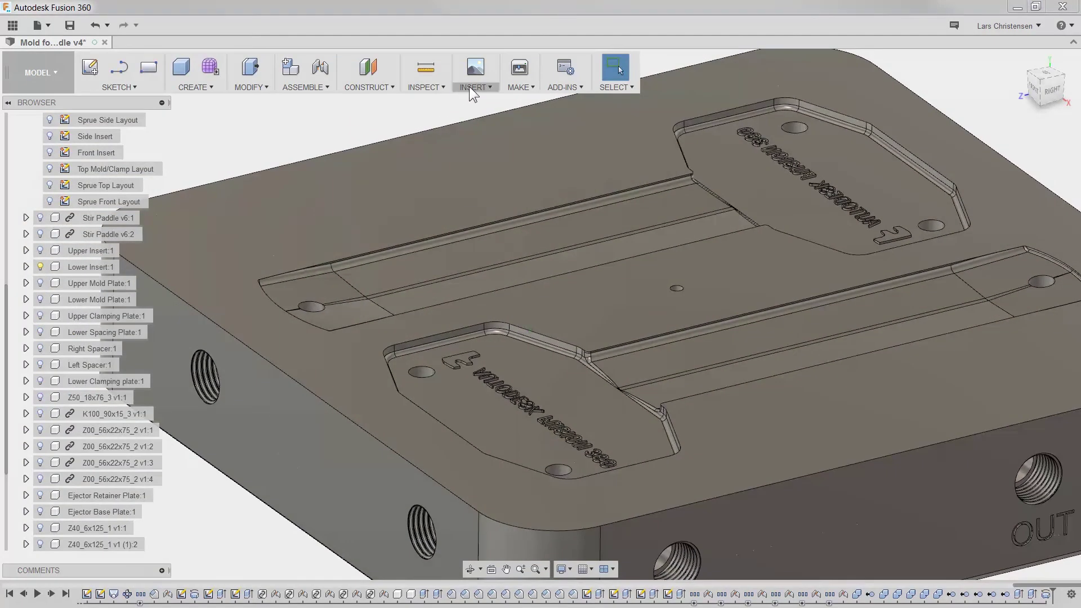
Section the Lower Insert from its OUT/IN side face at a distance of about -99.72 mm, through the center sprue hole
left_click(469, 87)
left_click(419, 85)
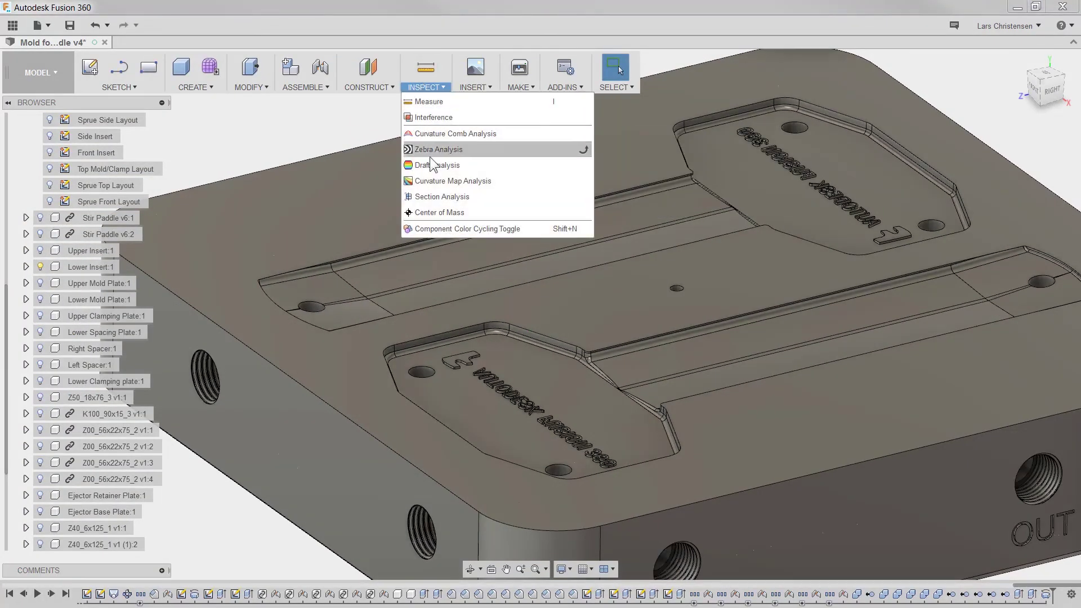
left_click(437, 196)
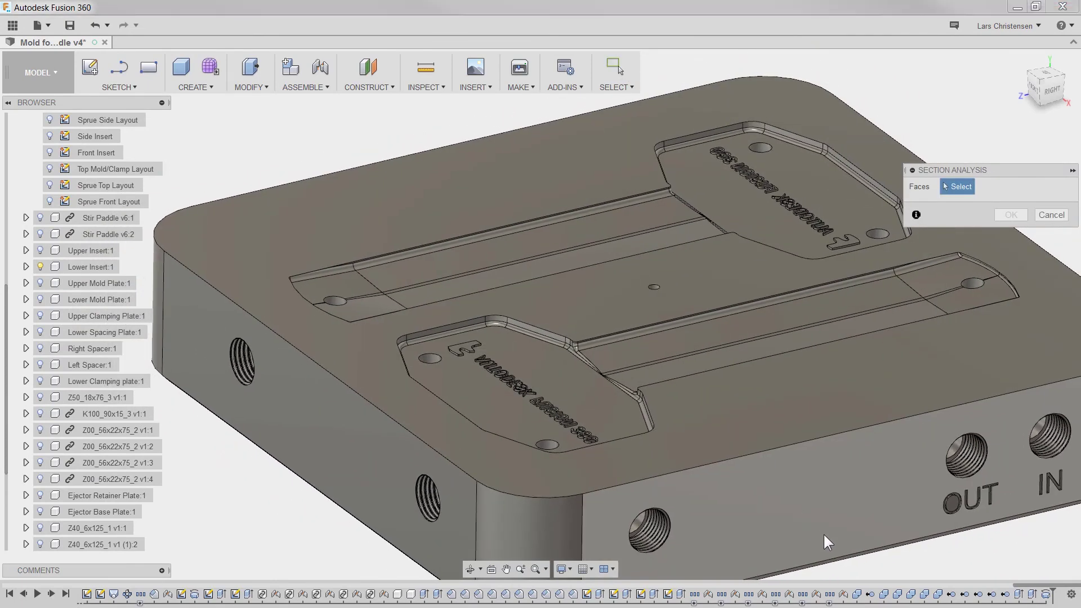
left_click(811, 509)
left_click_drag(799, 487, 611, 336)
scroll(611, 336, "up", 10)
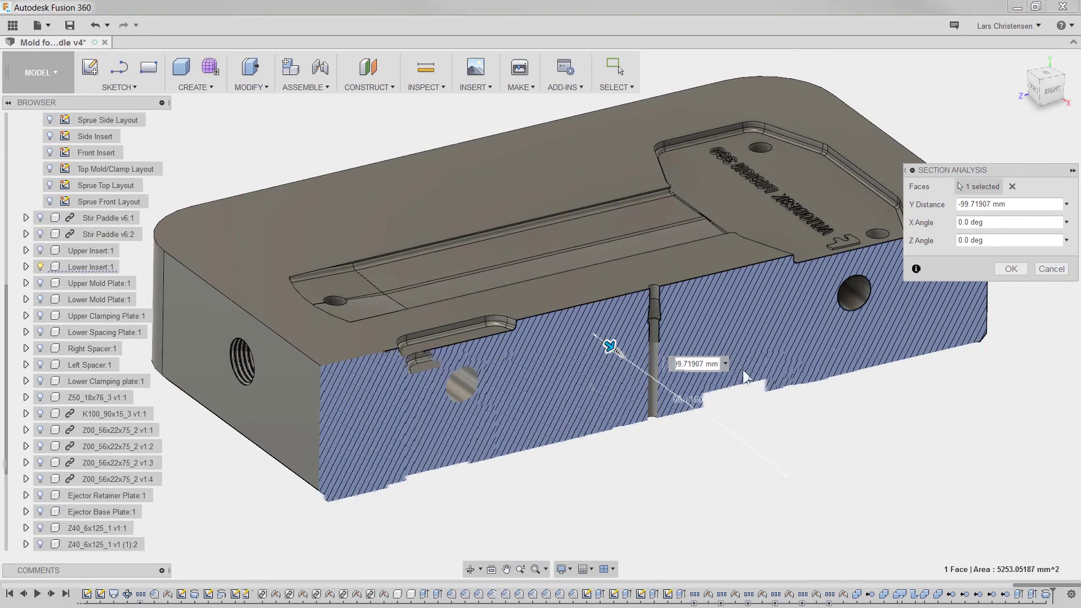
Examine the tapered undercut of the center sprue hole in the section and cancel the section analysis
scroll(615, 277, "up", 6)
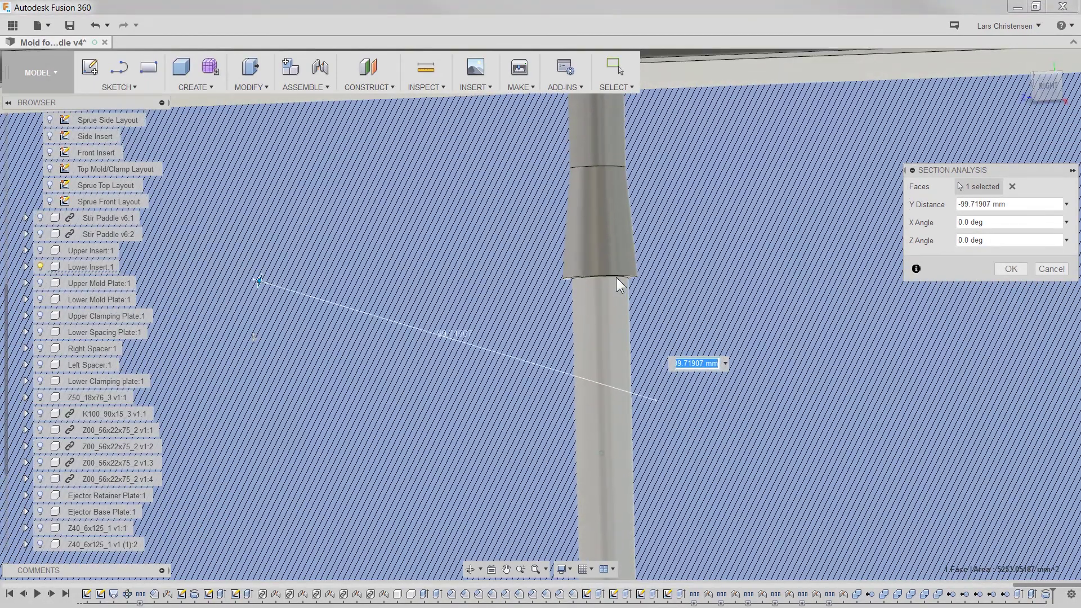
scroll(612, 276, "down", 2)
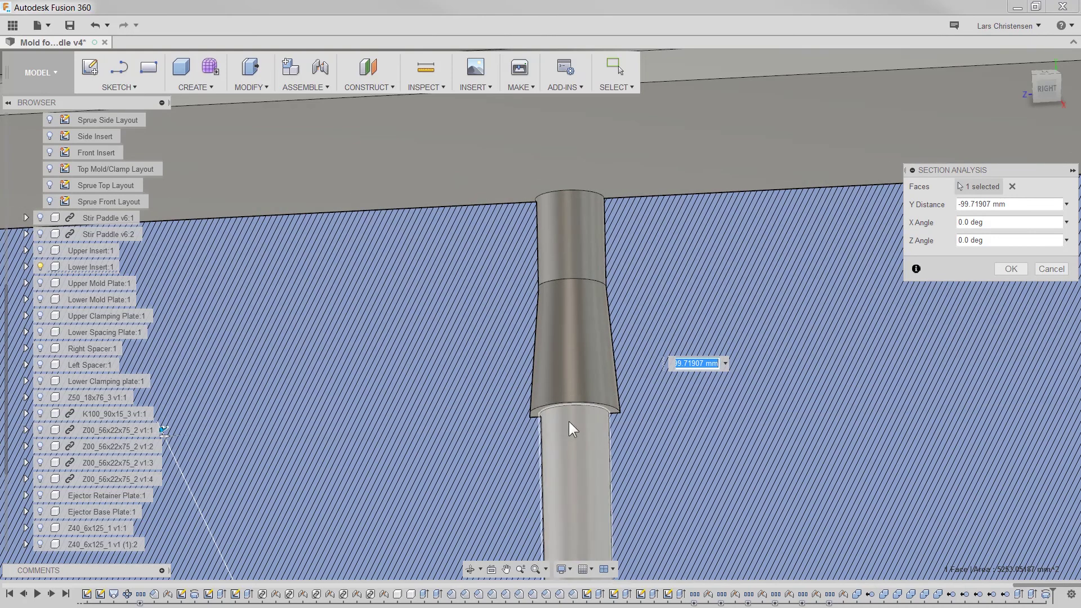
scroll(637, 411, "down", 6)
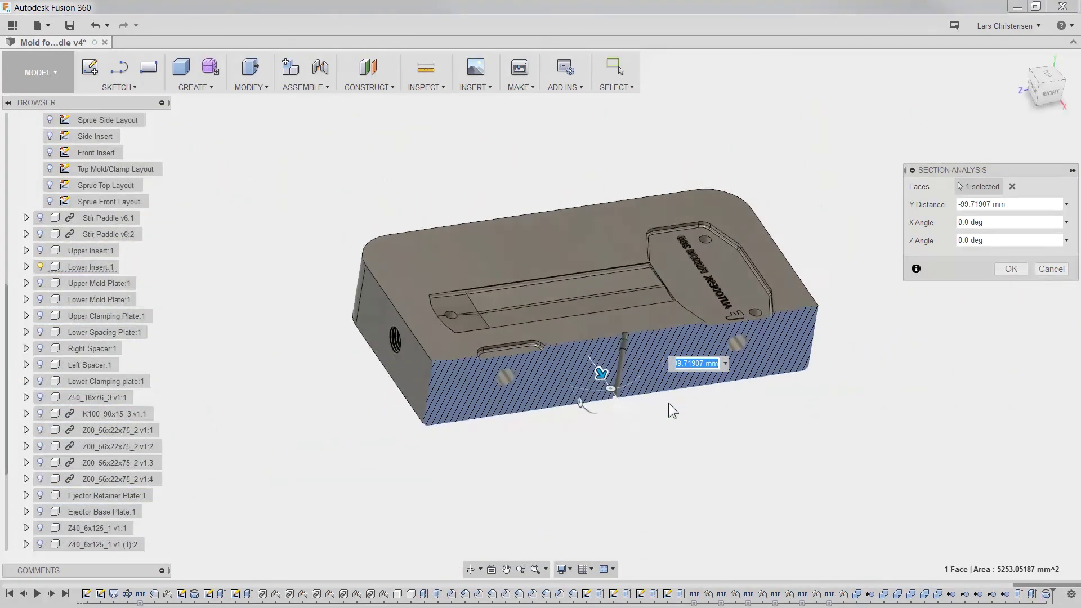
scroll(667, 403, "up", 3)
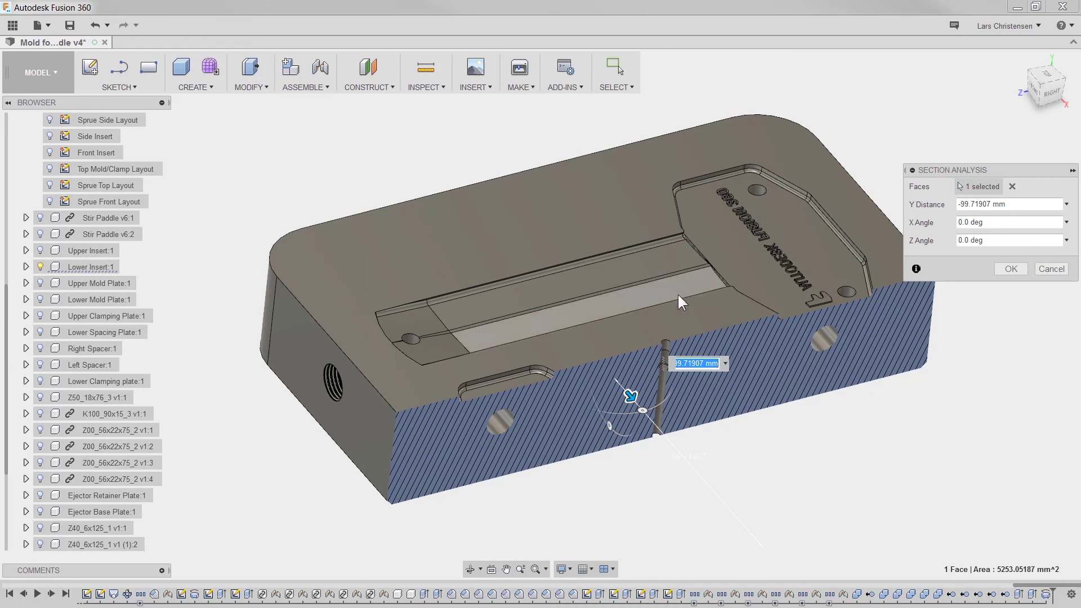
middle_click_drag(704, 272, 799, 292, "shift")
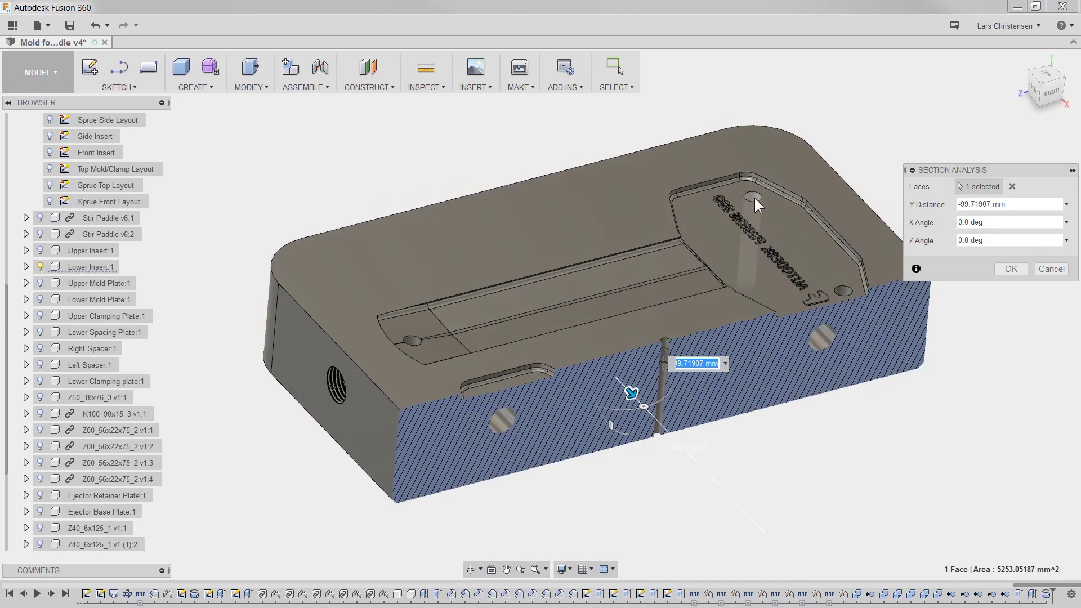
scroll(783, 425, "up", 2)
scroll(784, 428, "up", 5)
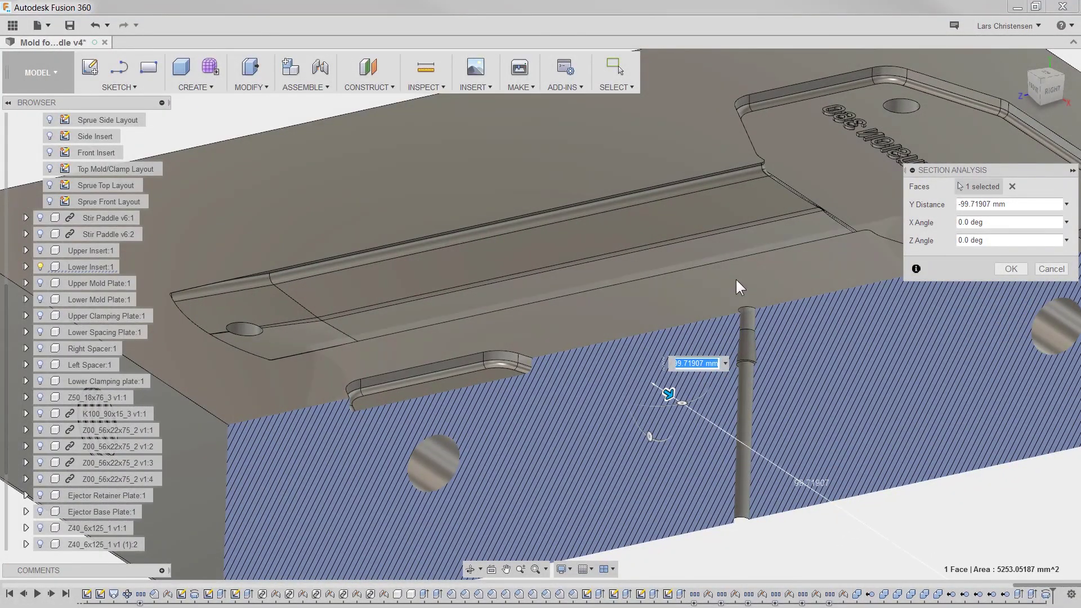
left_click(1010, 268)
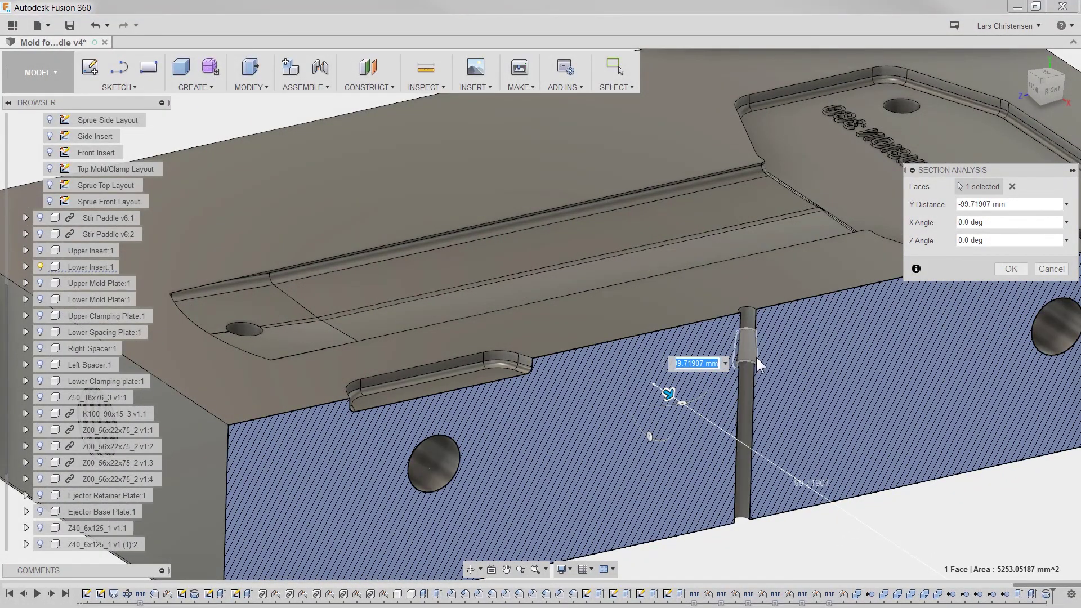
left_click(1050, 268)
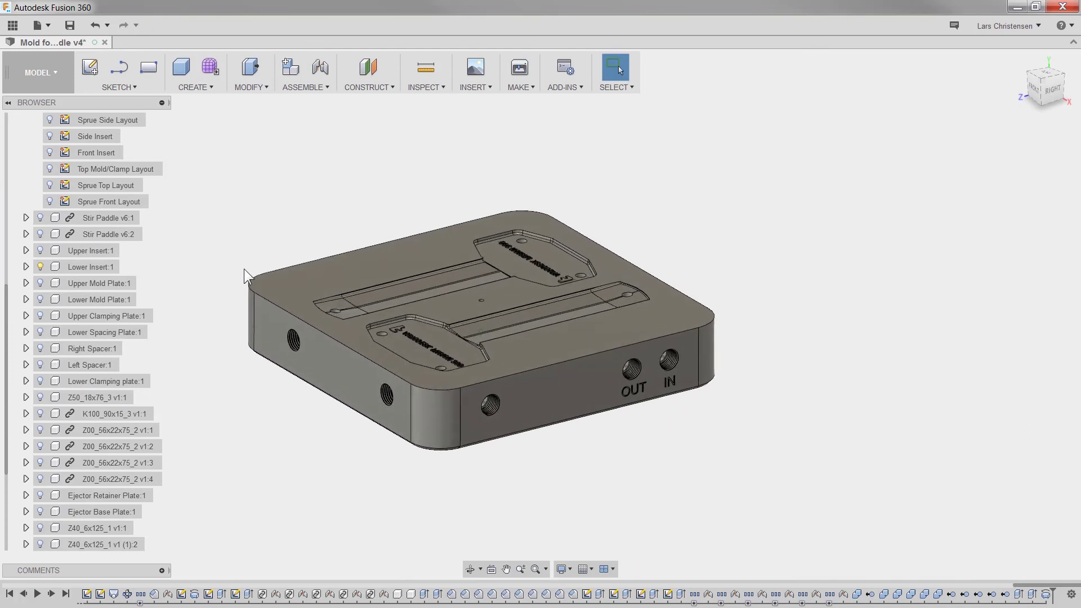
Collapse the top-level sketches, show the Ejector Retainer Plate below the Lower Insert and make it the active component
scroll(77, 236, "up", 4)
scroll(79, 238, "up", 1)
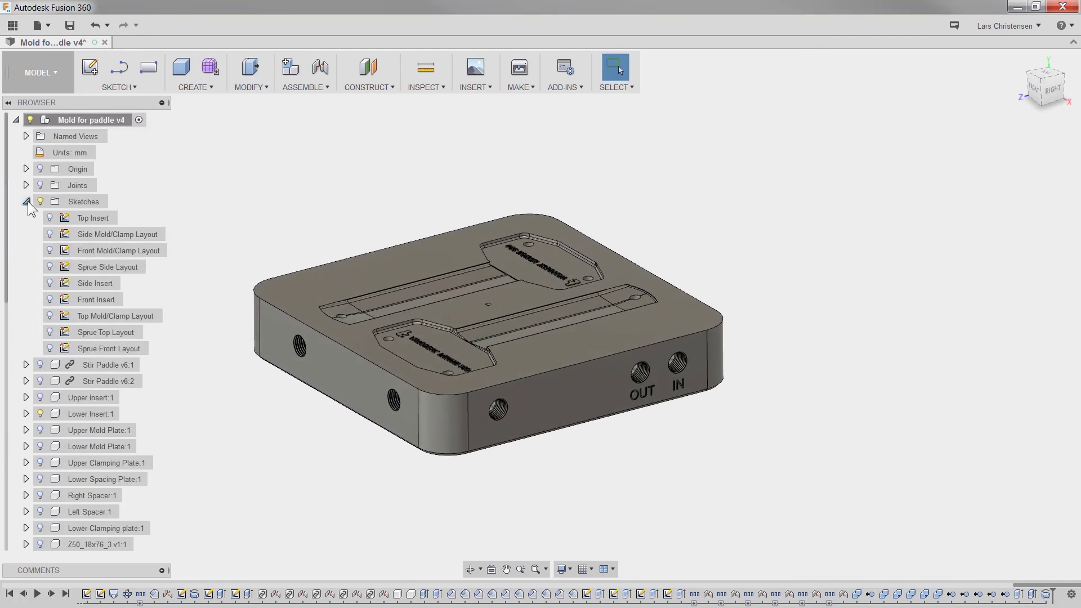
left_click(26, 201)
scroll(110, 445, "down", 2)
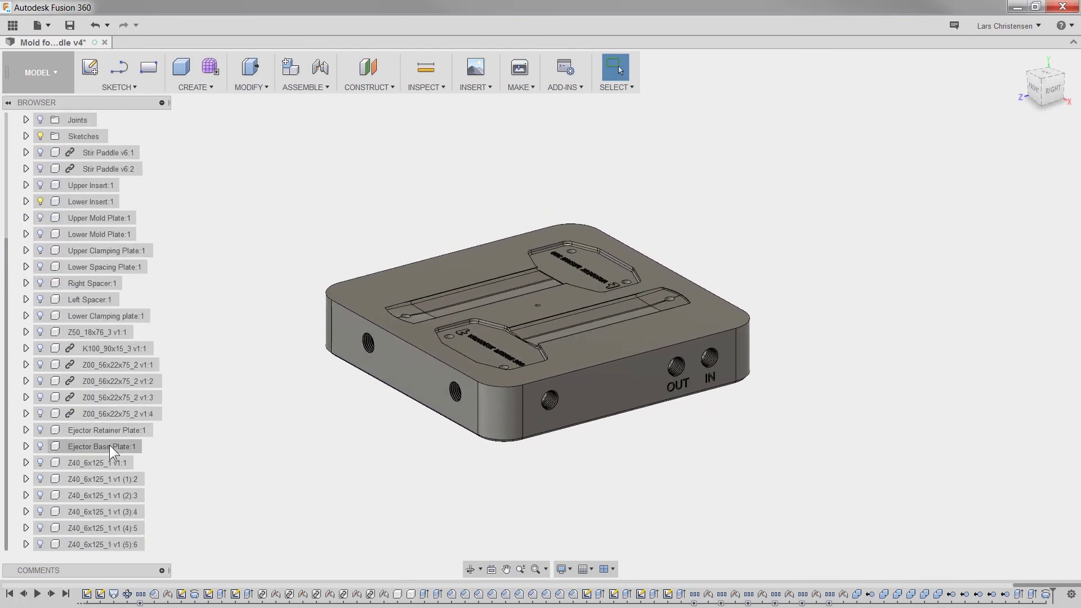
left_click(40, 429)
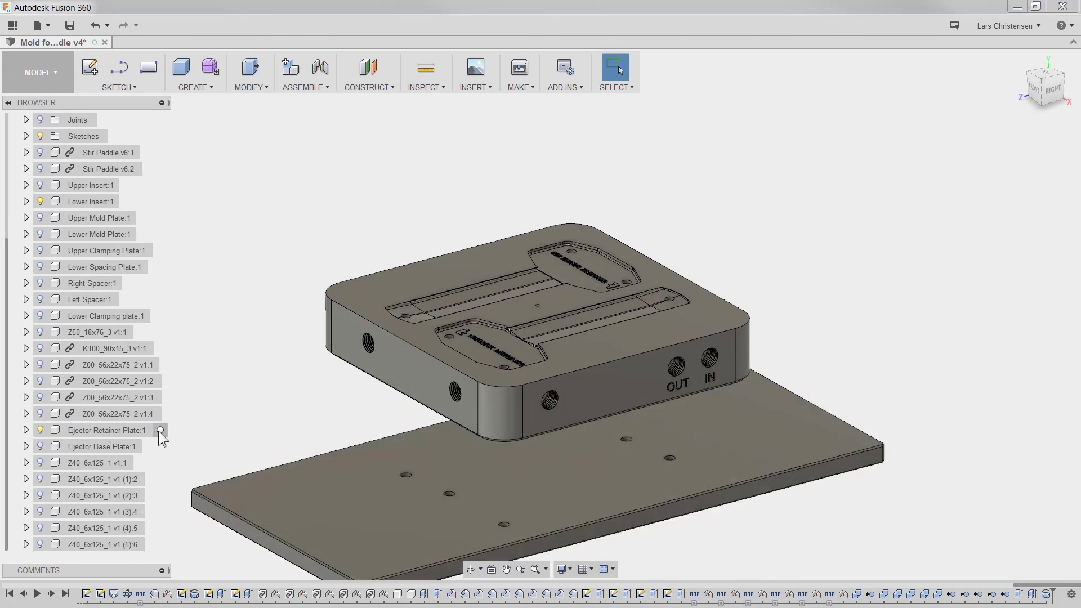
left_click(161, 429)
left_click(217, 388)
middle_click_drag(218, 388, 236, 347, "shift")
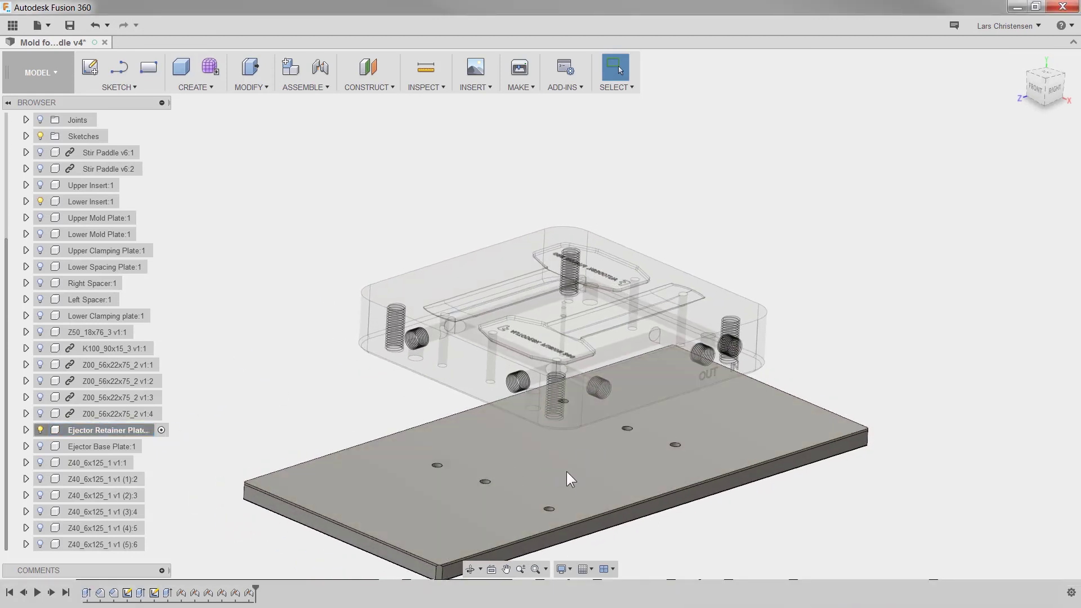
middle_click_drag(566, 471, 569, 467, "shift")
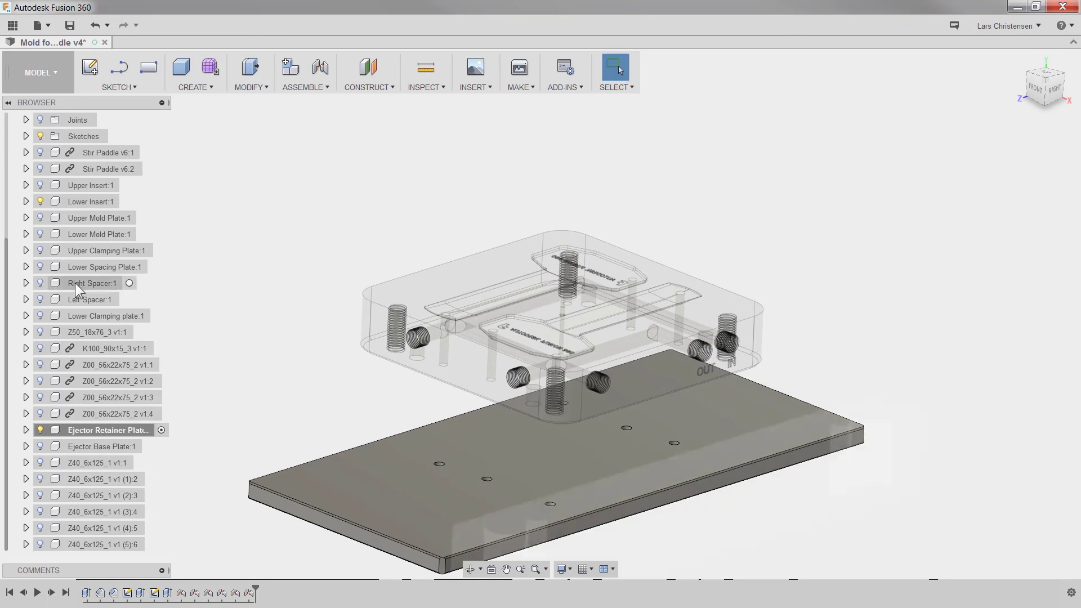
Hide the Lower Insert and show the Sprue Top Layout sketch above the Ejector Retainer Plate
scroll(76, 283, "up", 2)
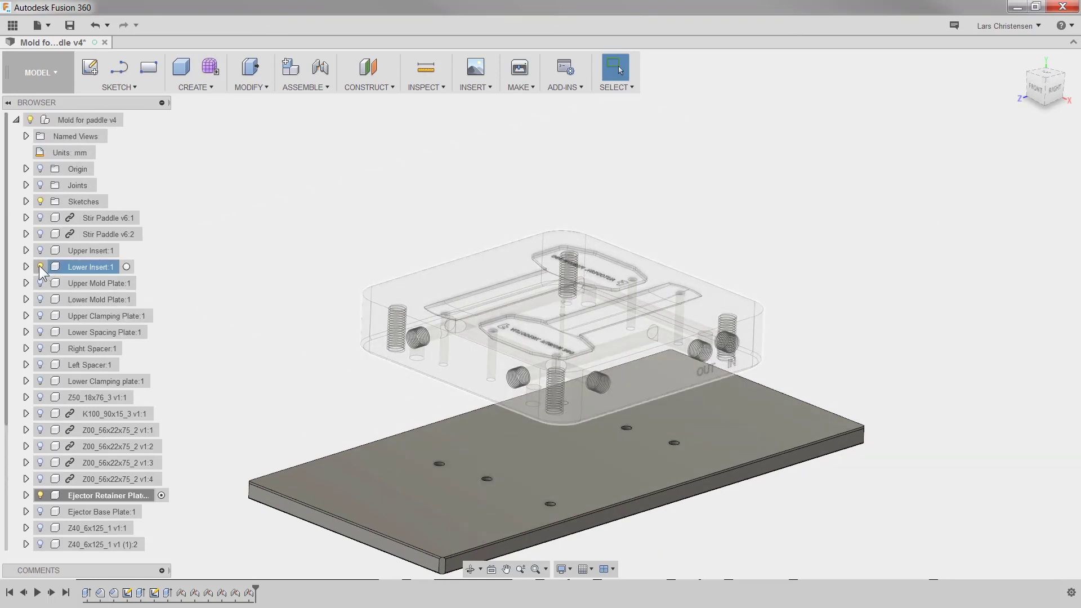
left_click(40, 266)
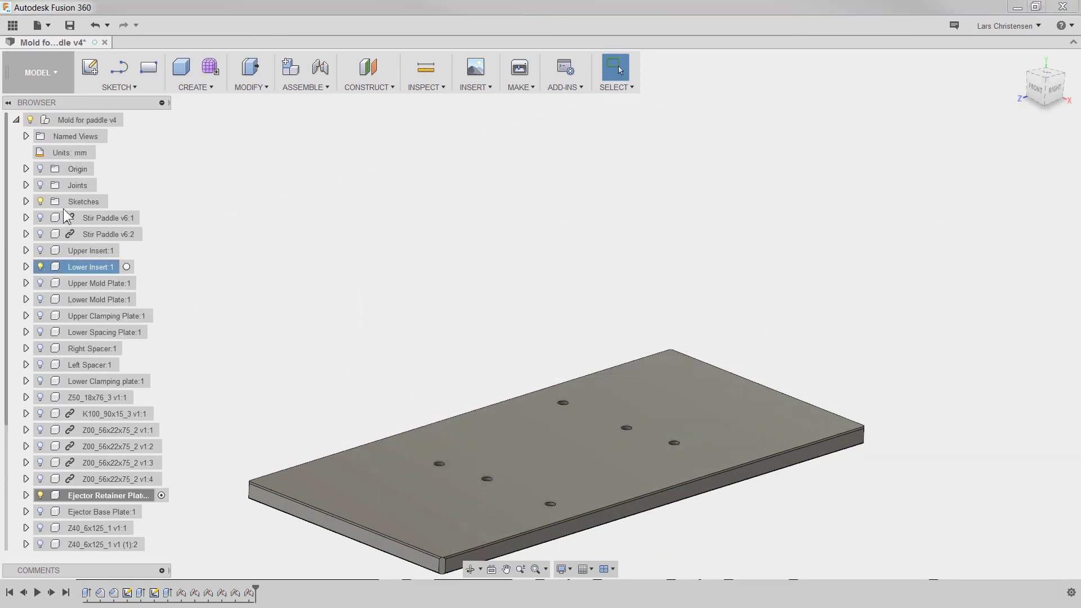
left_click(26, 201)
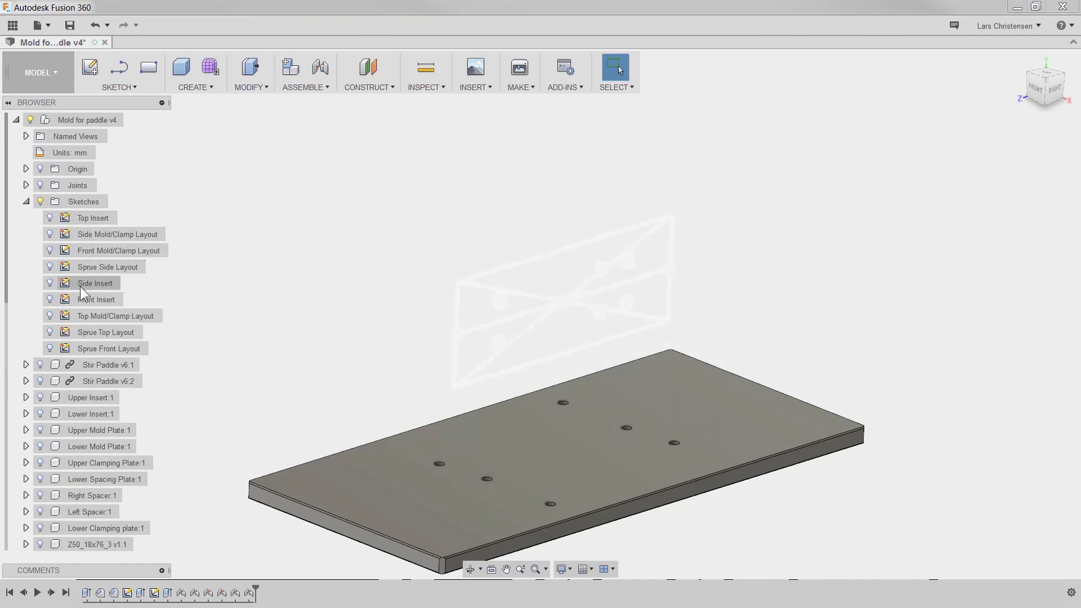
left_click(71, 333)
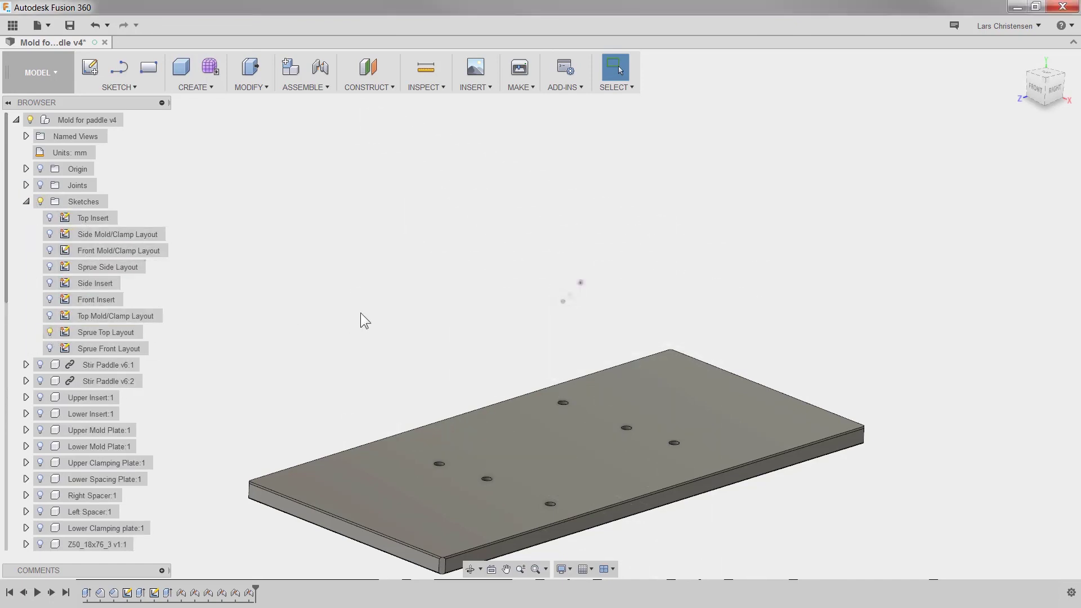
Extrude the small center circle of the Sprue Top Layout downward through the Ejector Retainer Plate to cut a center hole
mouse_move(360, 313)
middle_mouse_down("shift")
mouse_move(438, 328)
mouse_move(673, 326)
mouse_move(647, 356)
middle_mouse_up("shift")
scroll(524, 338, "up", 4)
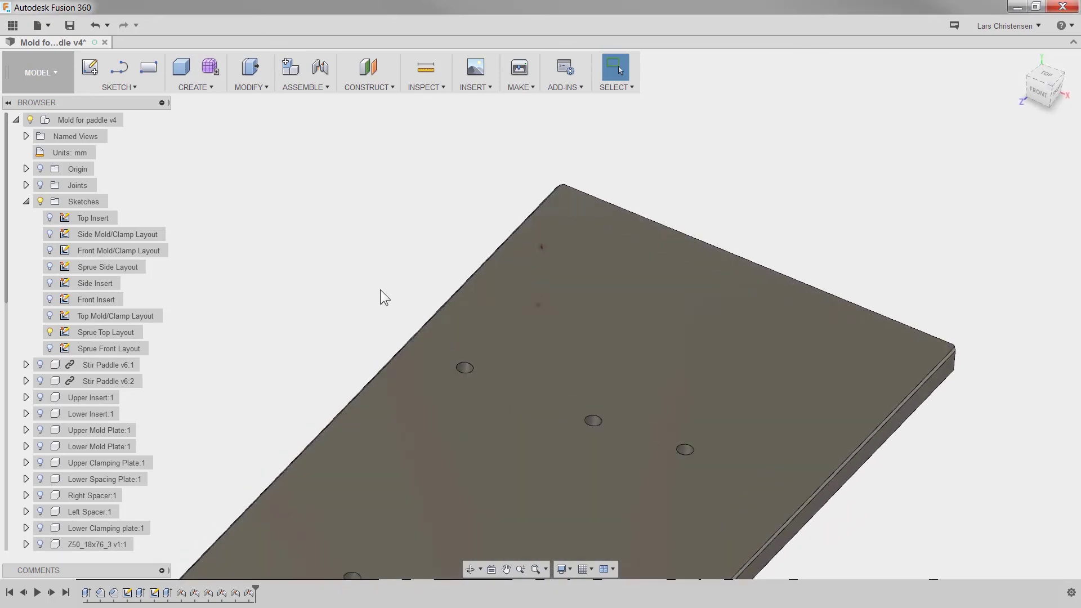
scroll(681, 296, "up", 4)
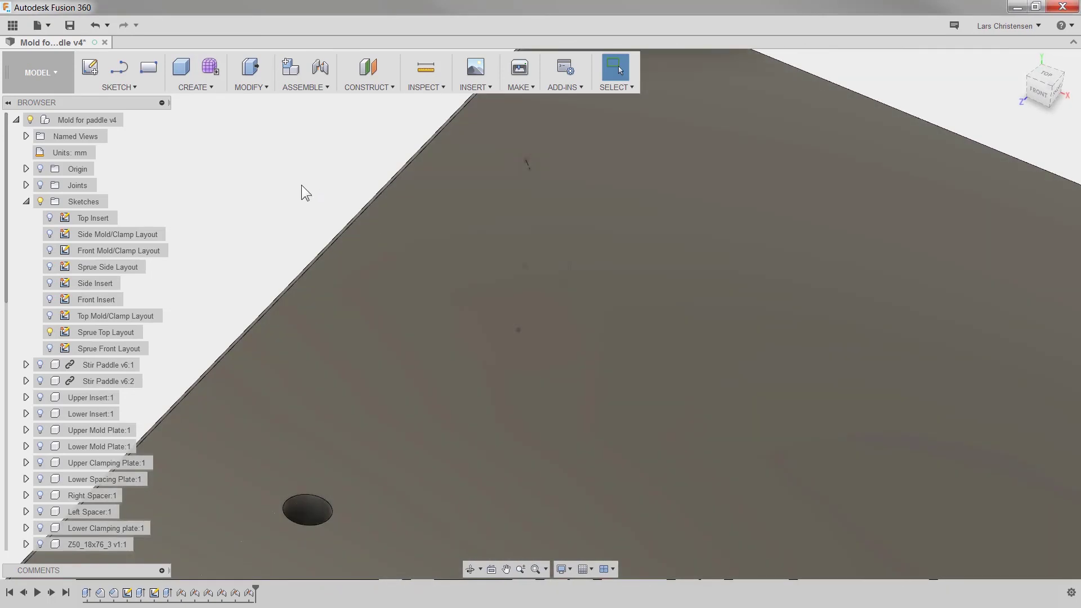
key("q")
left_click(518, 331)
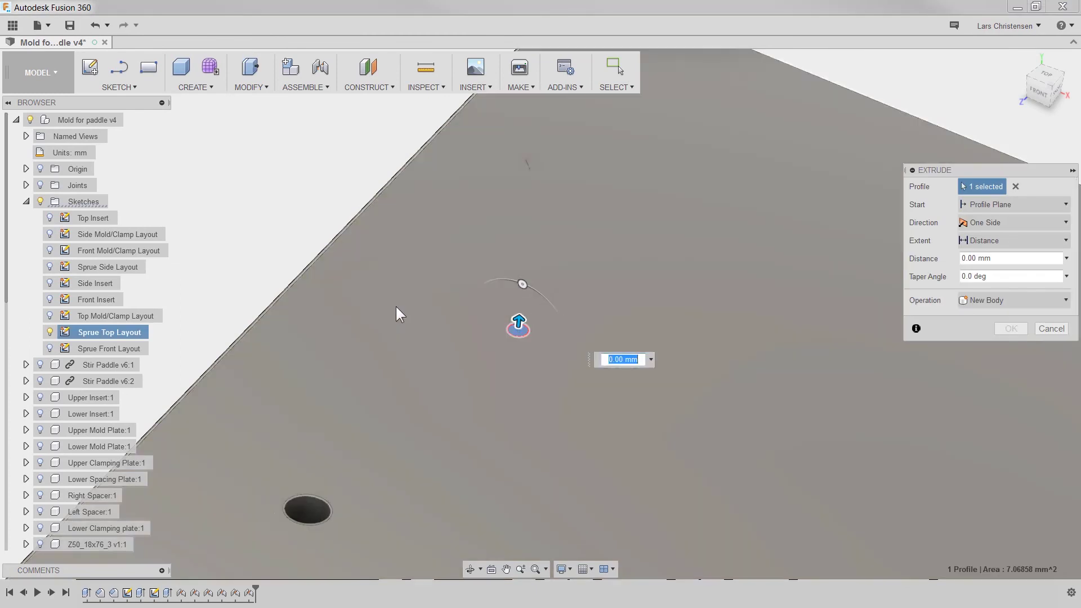
scroll(513, 298, "down", 6)
scroll(509, 271, "down", 2)
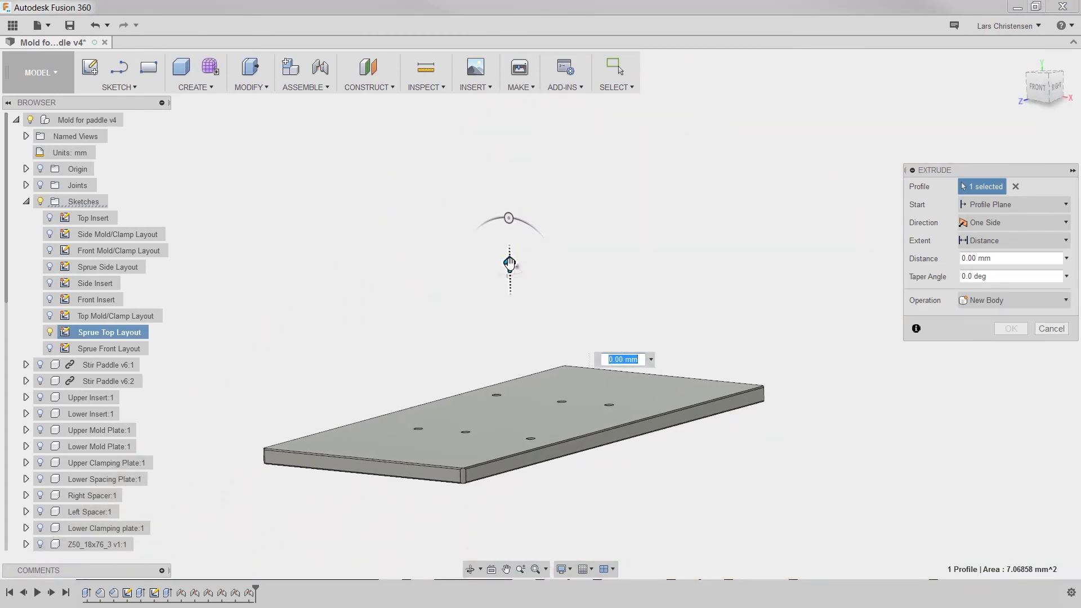
left_click_drag(510, 261, 553, 434)
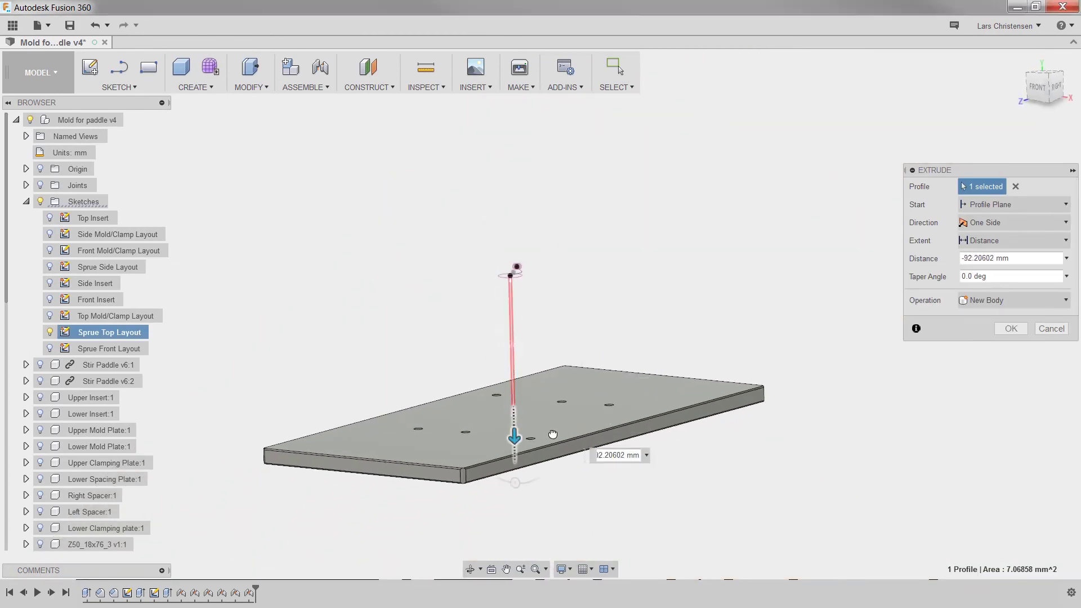
left_click(1005, 347)
middle_click_drag(904, 414, 861, 410, "shift")
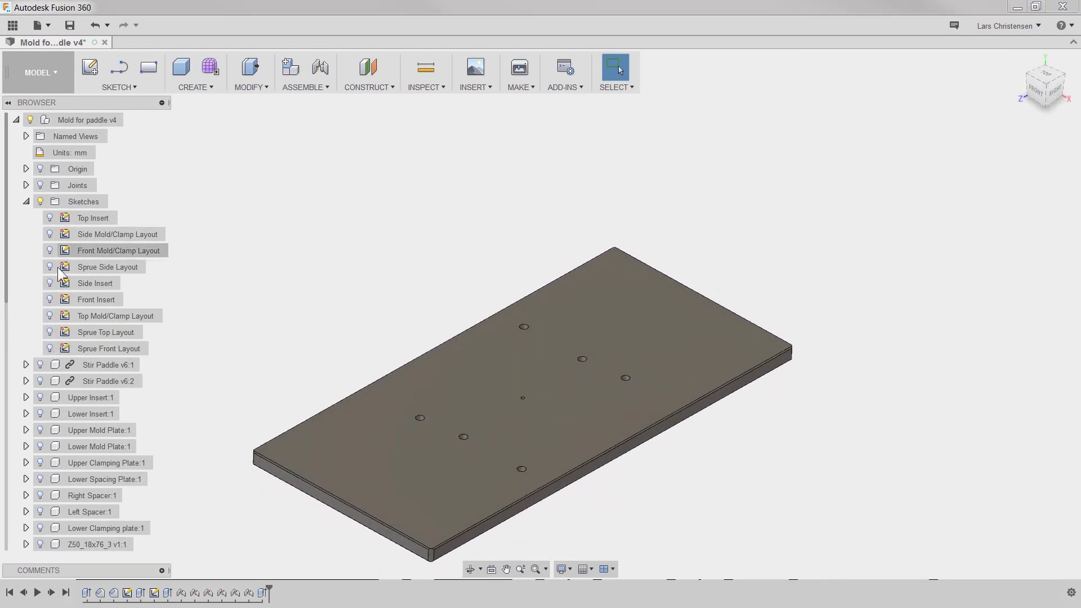
Sketch a 5.4 mm circle around the center hole on the Ejector Retainer Plate's underside and extrude it as a recess for the pin head
left_click(26, 202)
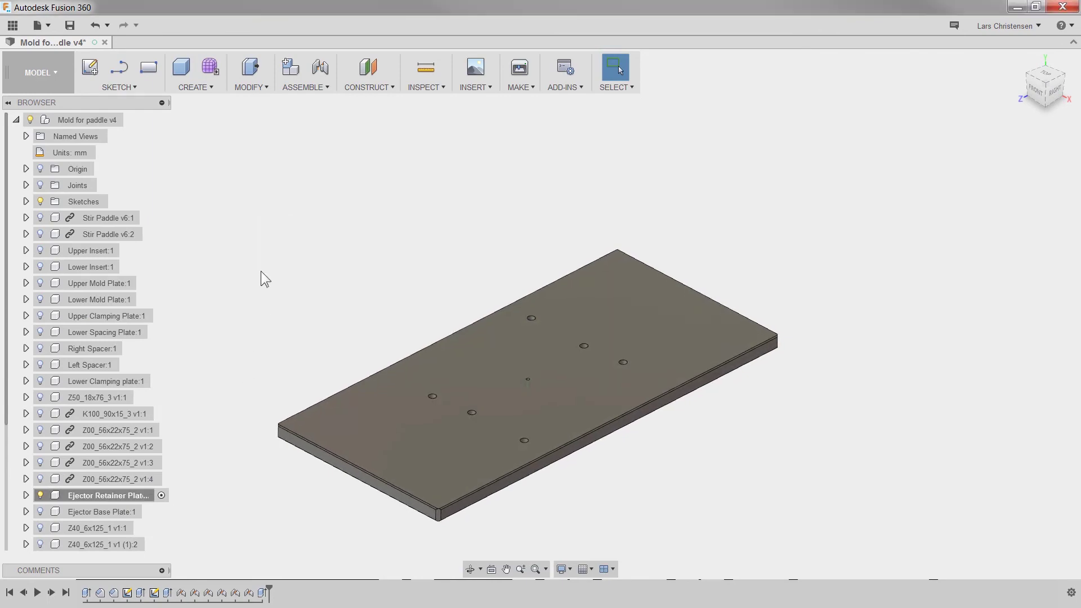
middle_click_drag(563, 482, 664, 372, "shift")
scroll(502, 343, "up", 3)
right_click(501, 343)
left_click(507, 409)
scroll(553, 376, "up", 8)
key("c")
left_click(522, 343)
type("5.4")
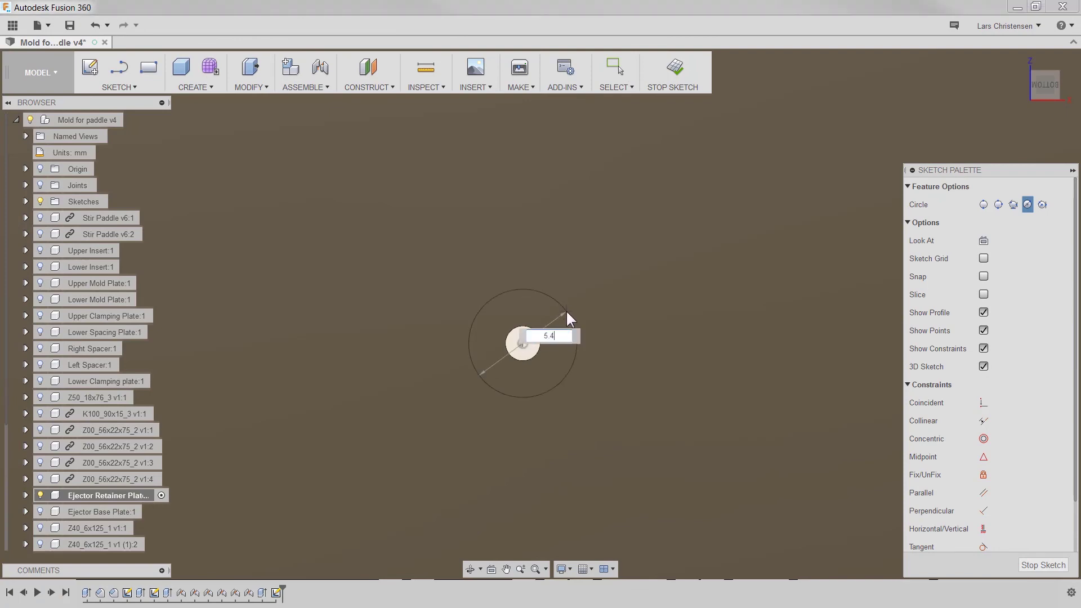
key("Return")
key("e")
left_click(545, 339)
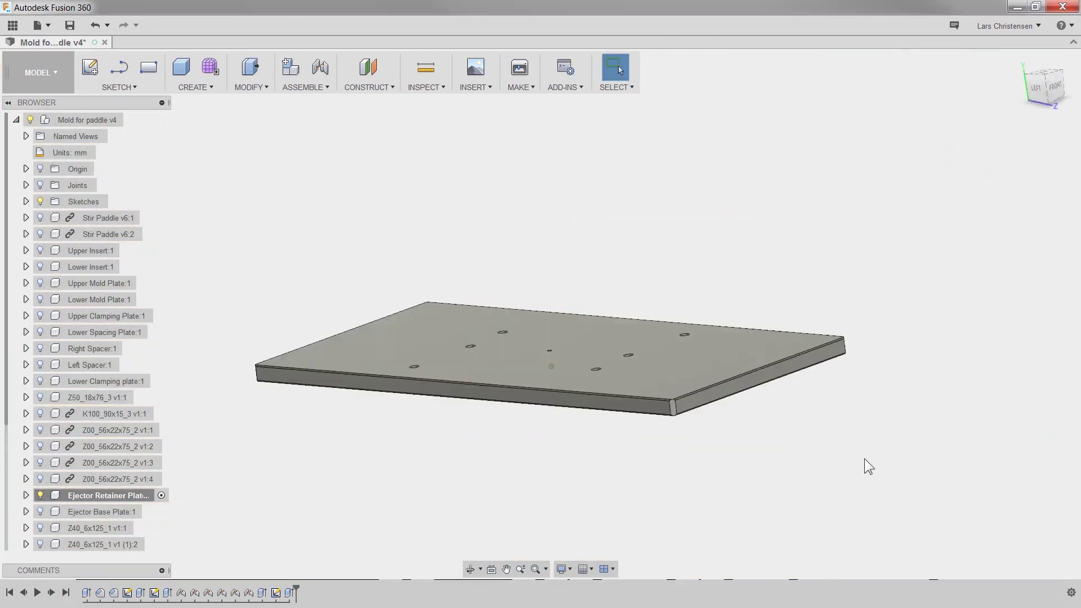
Insert the Z40_3x125_3 ejector pin from the hardware files and break its link to the source design
left_click(13, 24)
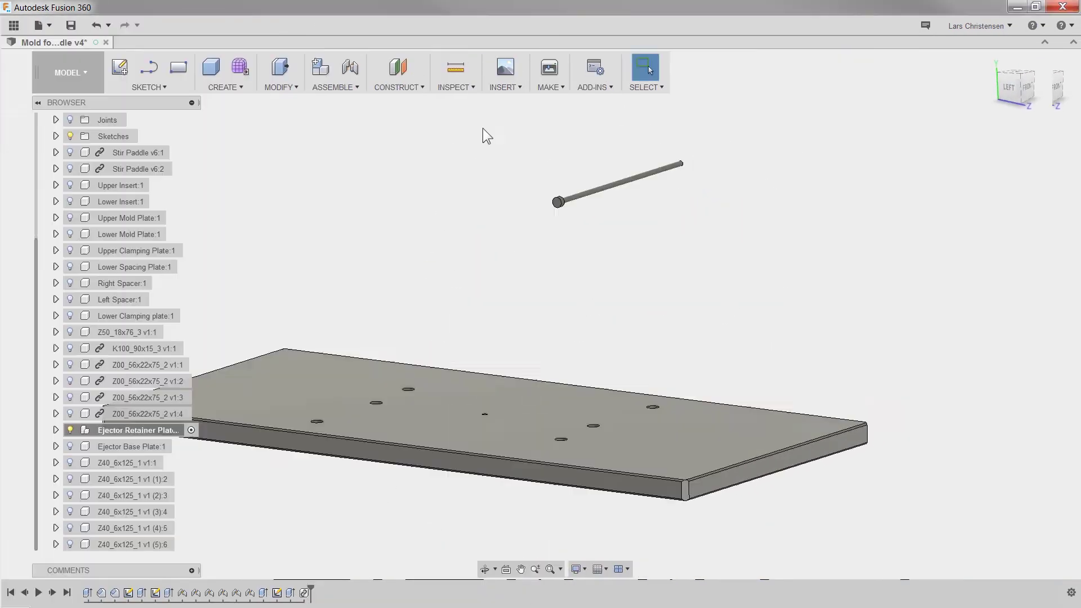
left_click(26, 430)
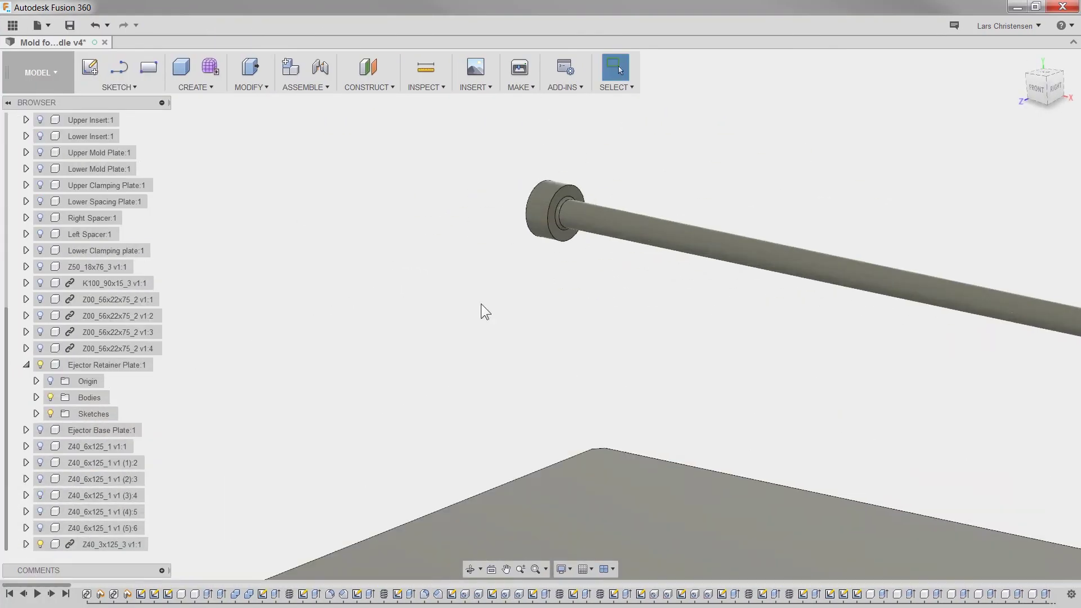
right_click(113, 543)
left_click(139, 574)
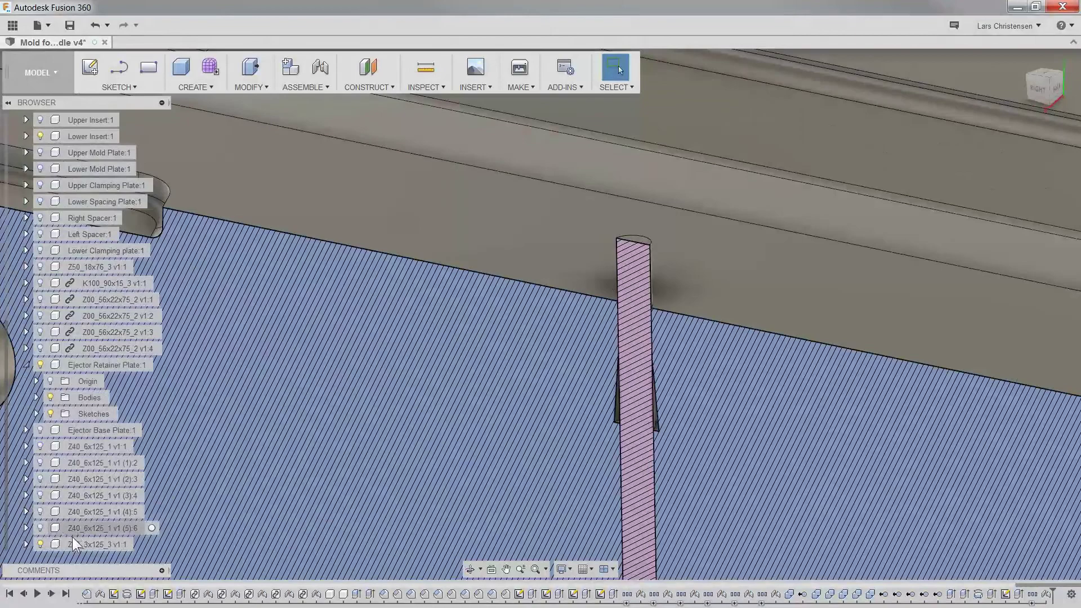
Activate the Z40_3x125_3 pin and offset its top end face down into the Lower Insert's tapered sprue hole with Press Pull
left_click(143, 544)
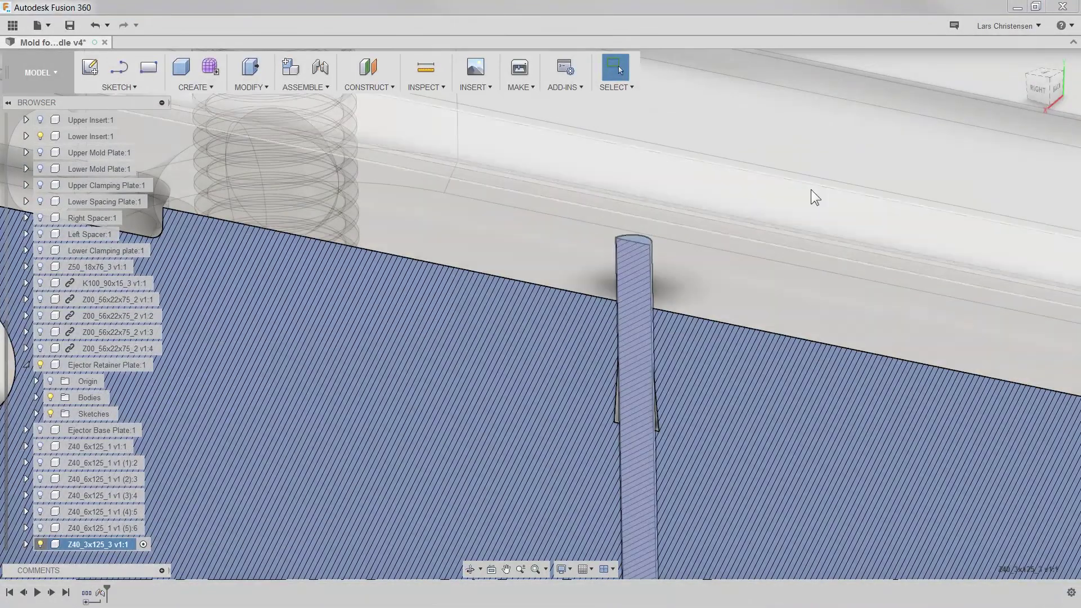
key("q")
left_click(642, 237)
left_click(1023, 187)
scroll(617, 225, "up", 5)
scroll(714, 280, "down", 5)
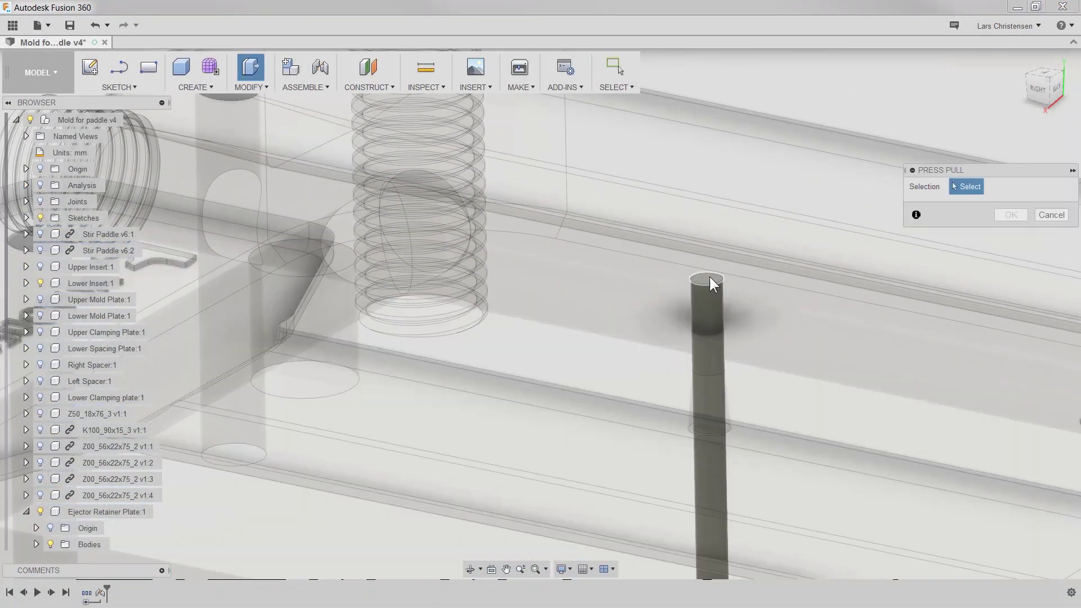
left_click(709, 276)
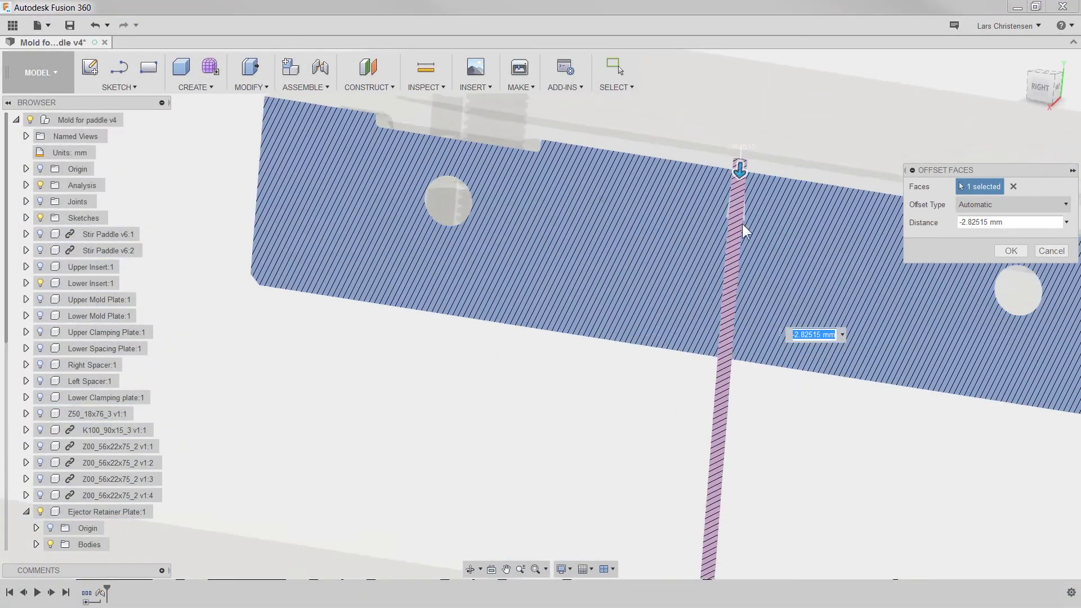
left_click_drag(742, 224, 743, 253)
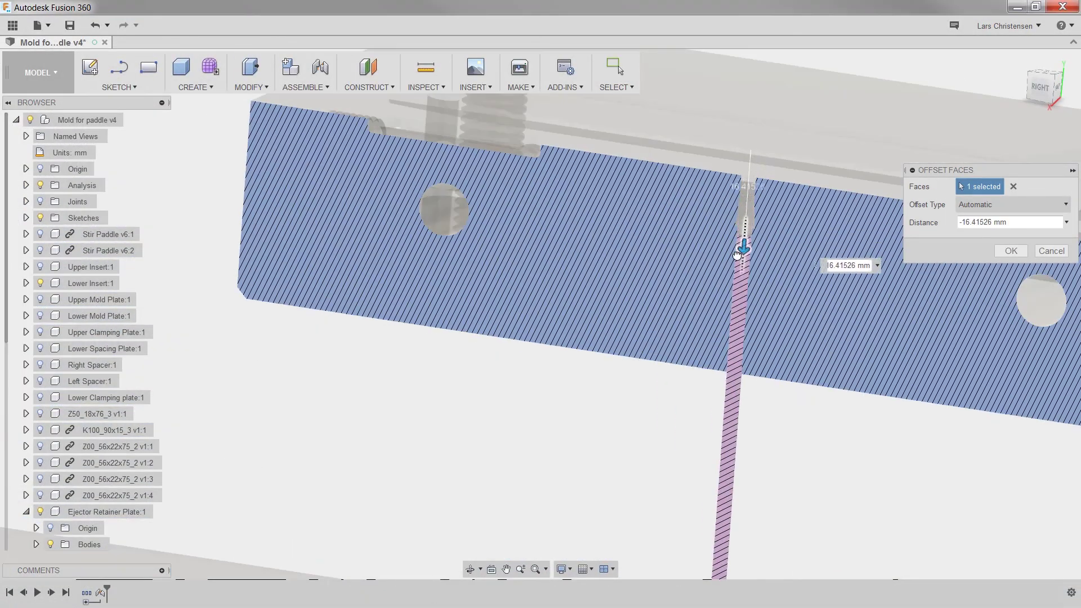
scroll(726, 264, "up", 5)
left_click_drag(704, 286, 707, 268)
Trim the decimals from the pin's end face offset distance and apply the offset
left_click(1018, 221)
key("BackSpace")
key("BackSpace")
key("BackSpace")
key("BackSpace")
key("BackSpace")
key("BackSpace")
key("BackSpace")
key("BackSpace")
key("Return")
scroll(625, 471, "down", 5)
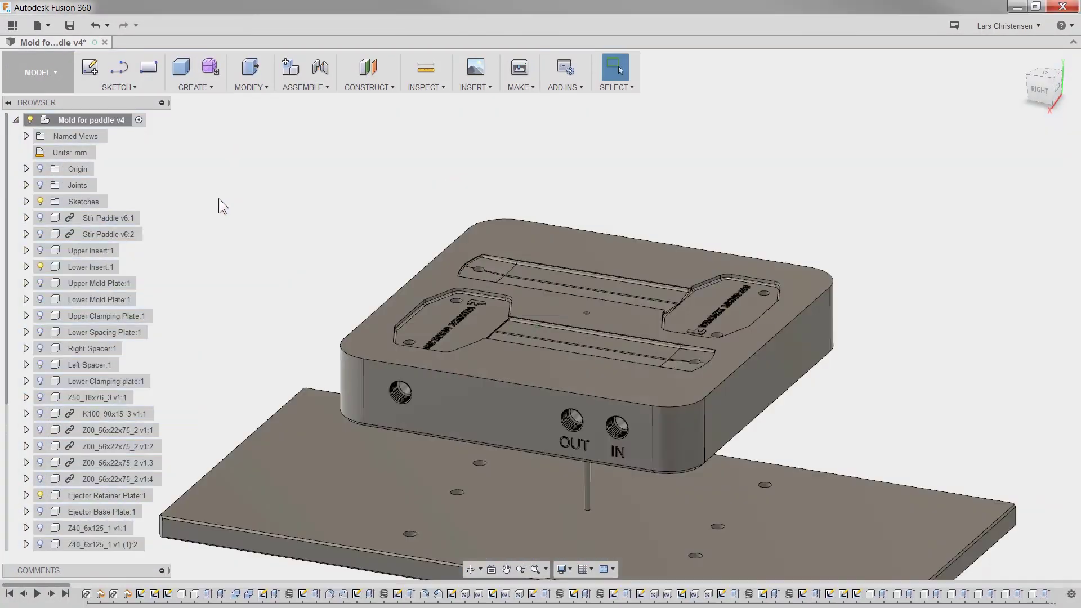
Show the Top Mold/Clamp Layout sketch and the Lower Mold Plate
left_click(26, 200)
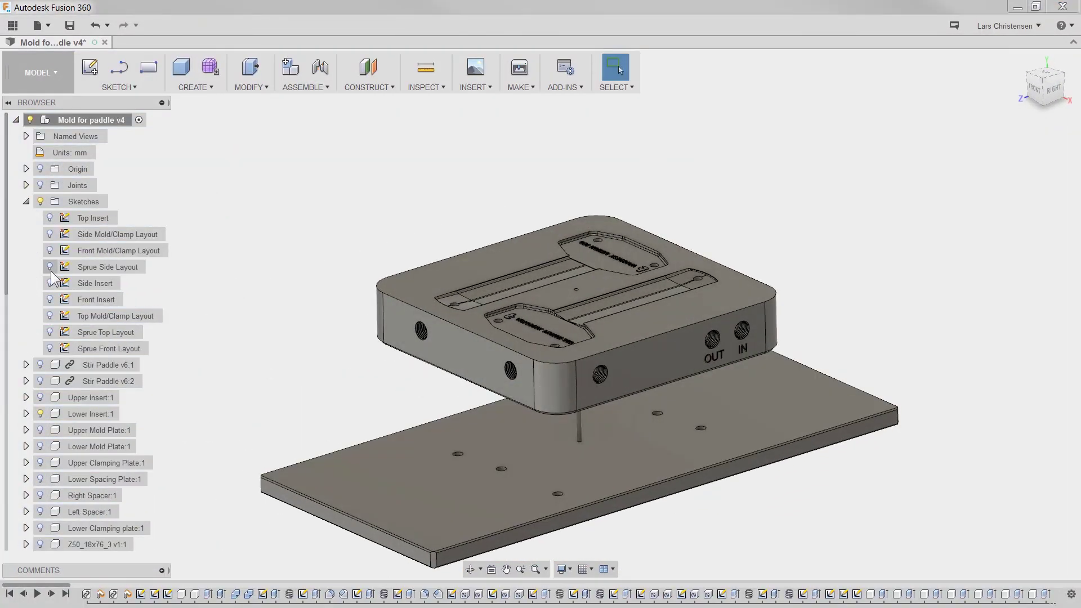
left_click(49, 316)
left_click(40, 446)
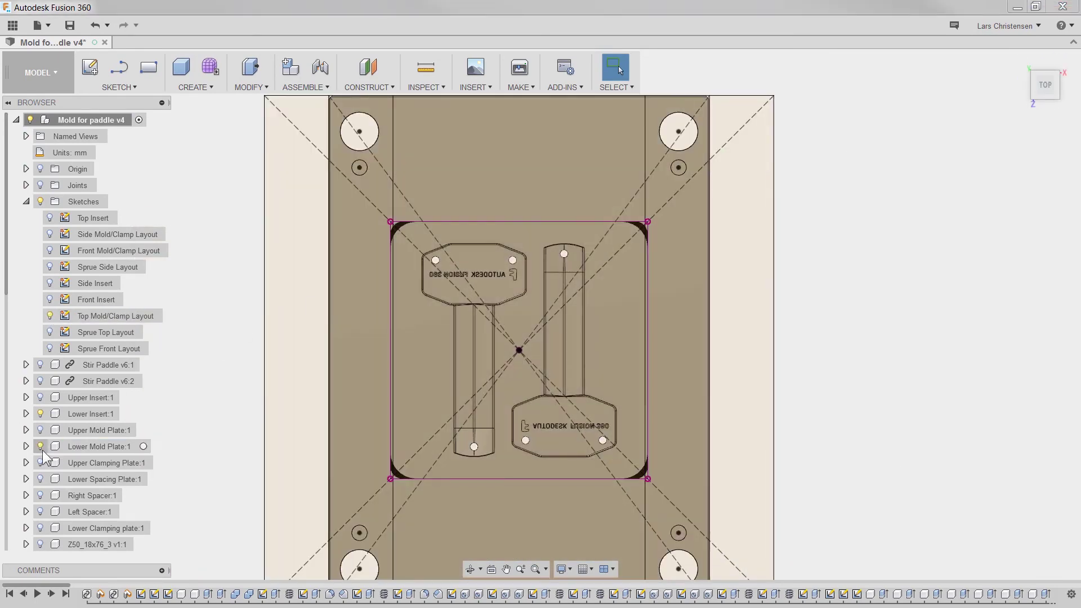
Edit the Top Mold/Clamp Layout sketch and draw four circles, two above and two below the insert pocket, the first with 12 mm diameter
right_click(127, 316)
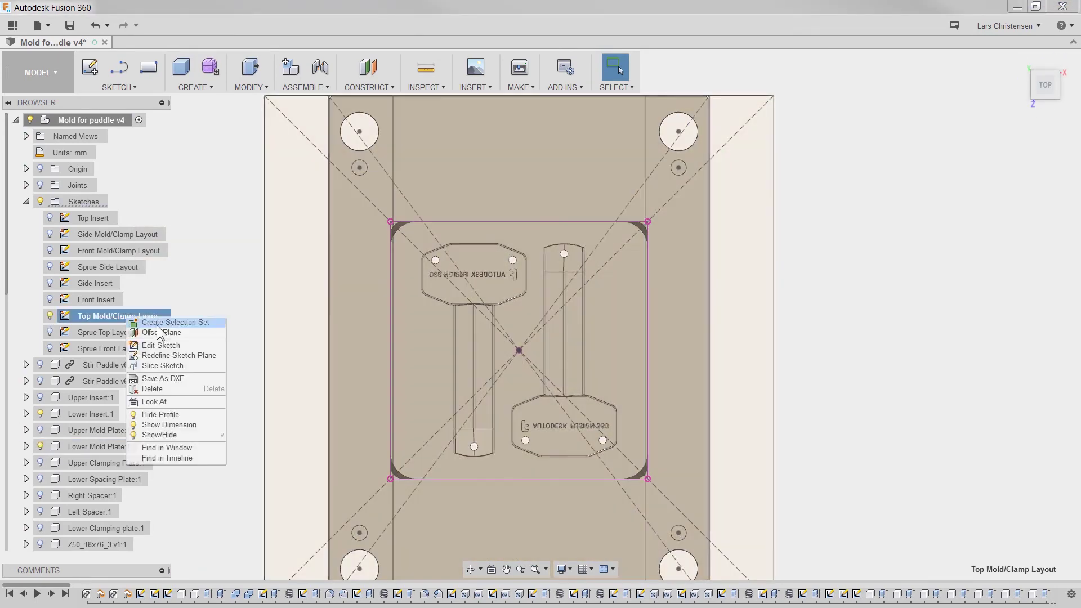
left_click(160, 344)
key("c")
left_click(447, 168)
type("12")
key("Return")
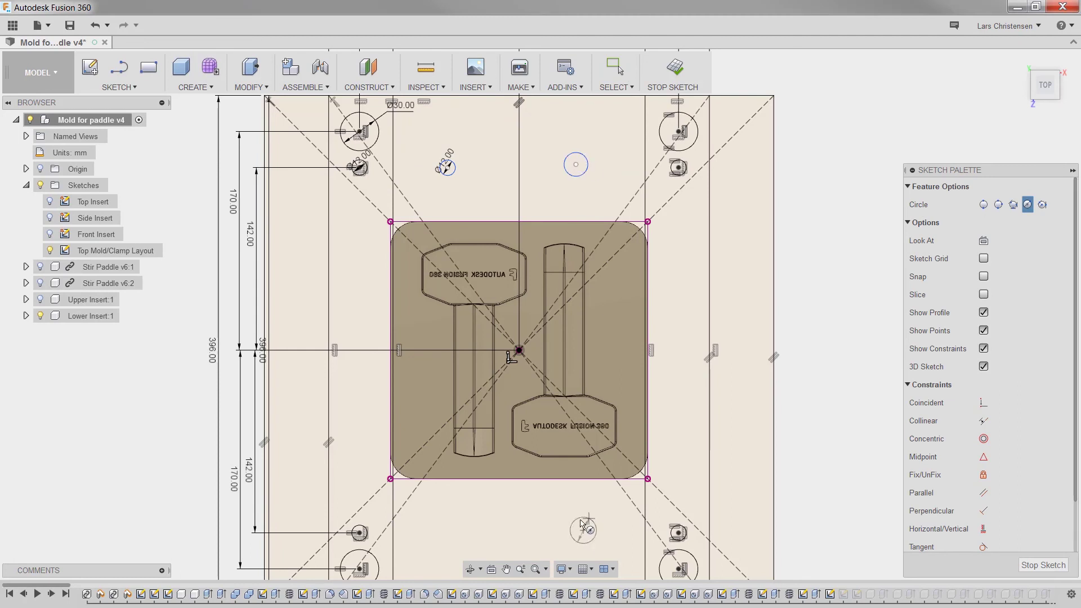
left_click(589, 518)
left_click(446, 536)
left_click(452, 523)
Dimension the new circles 55 mm horizontally and 140 mm vertically from the sketch center, constraining them equal and aligned
scroll(997, 516, "down", 3)
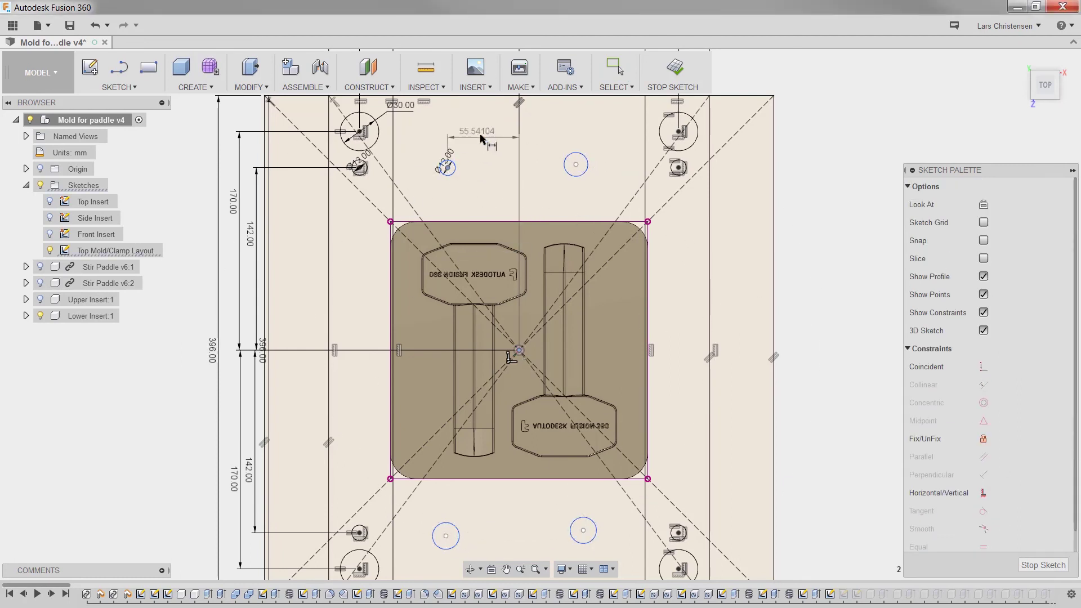
left_click(519, 350)
left_click(794, 251)
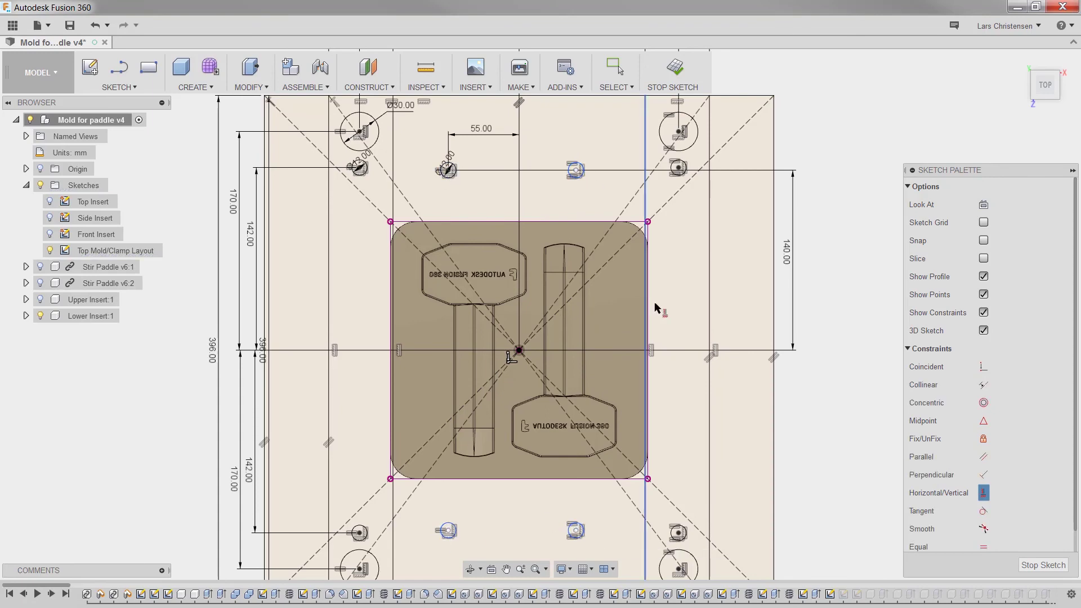
left_click(557, 137)
type("55")
key("Return")
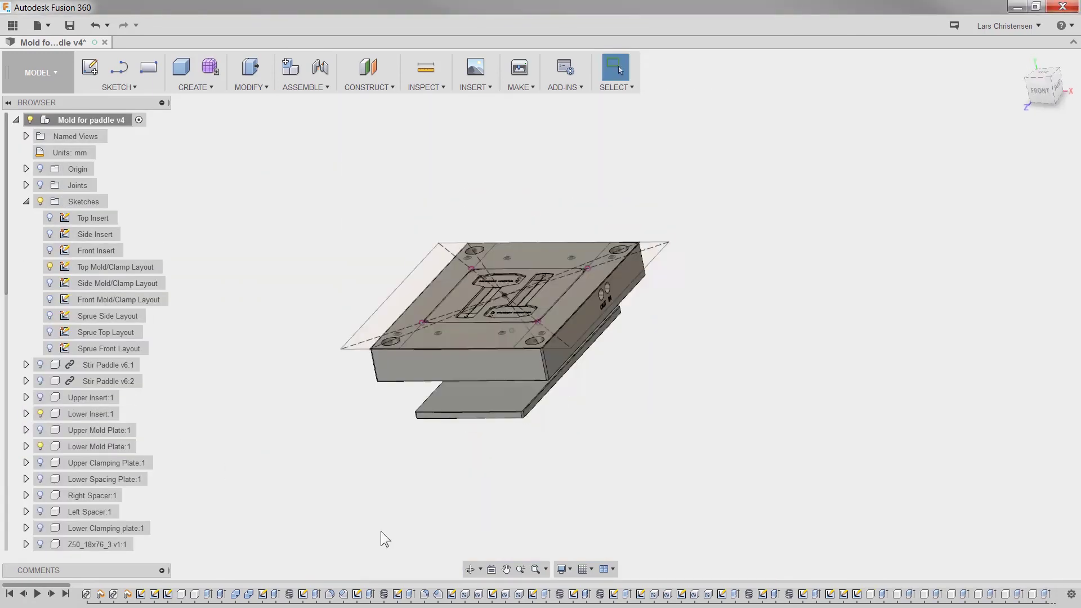
Extrude the four new circles downward about 159 mm as a cut through the Lower Mold Plate and Ejector Retainer Plate
middle_click_drag(380, 531, 708, 529, "shift")
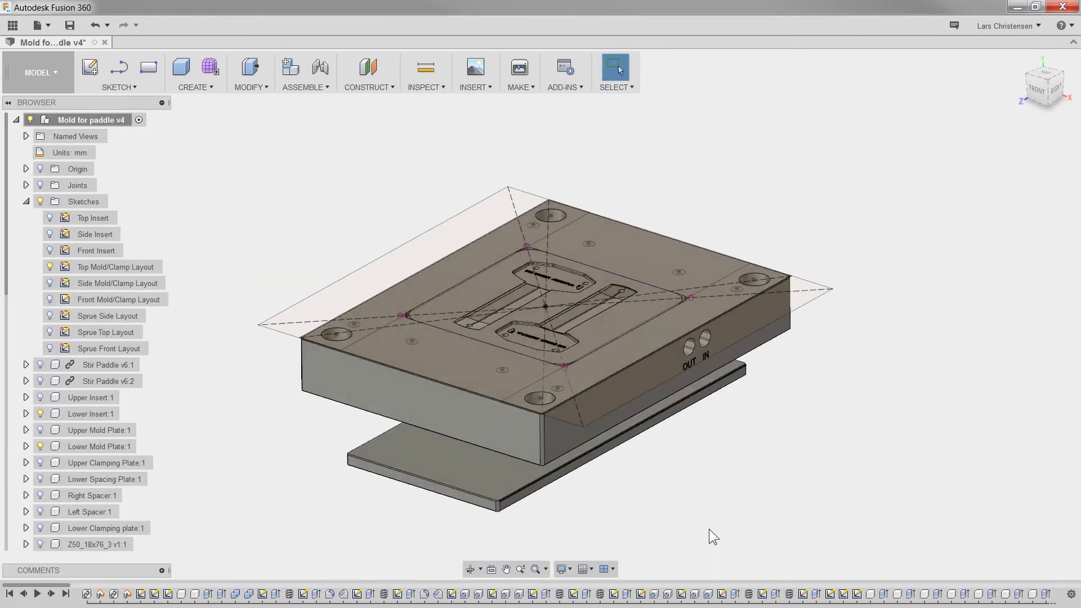
scroll(479, 337, "up", 2)
key("e")
left_click(407, 344)
left_click(617, 226)
scroll(755, 310, "up", 3)
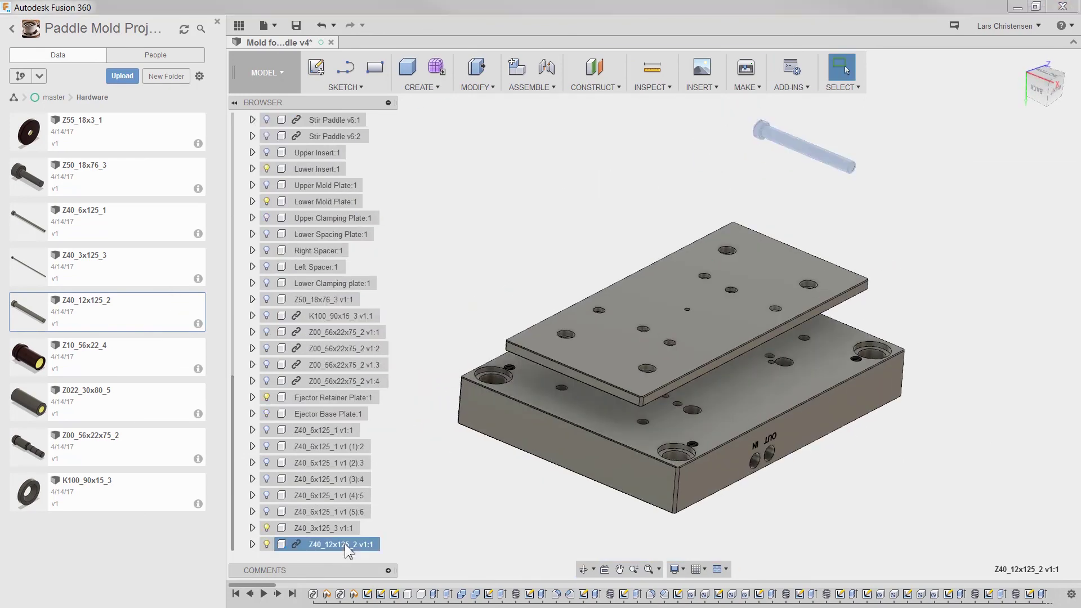
Break the link of the Z40_12x125_2 pin and joint it rigidly into a corner counterbore of the Ejector Retainer Plate
right_click(325, 545)
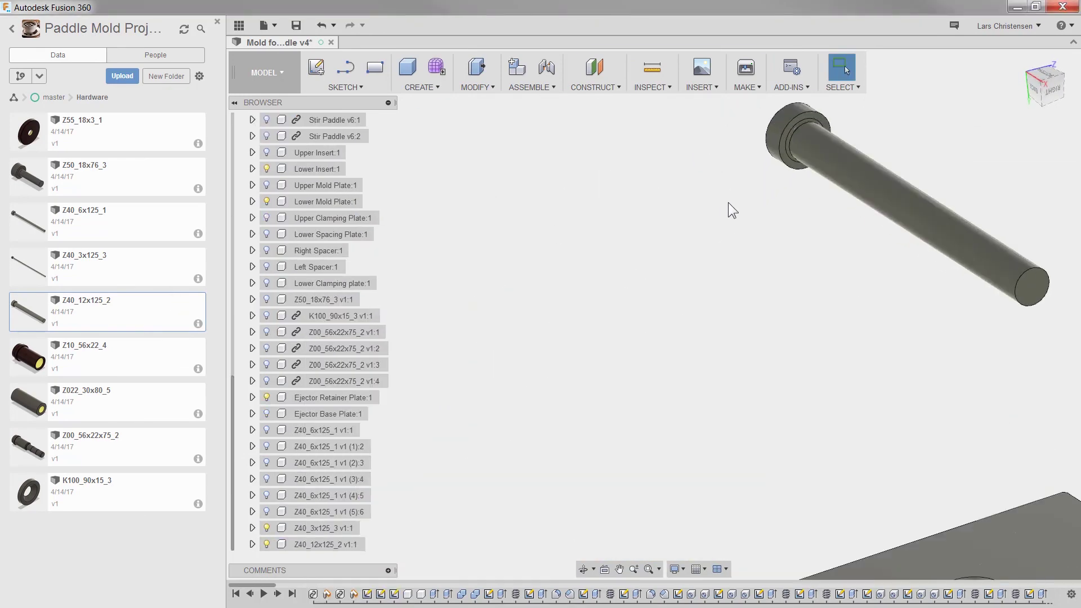
key("j")
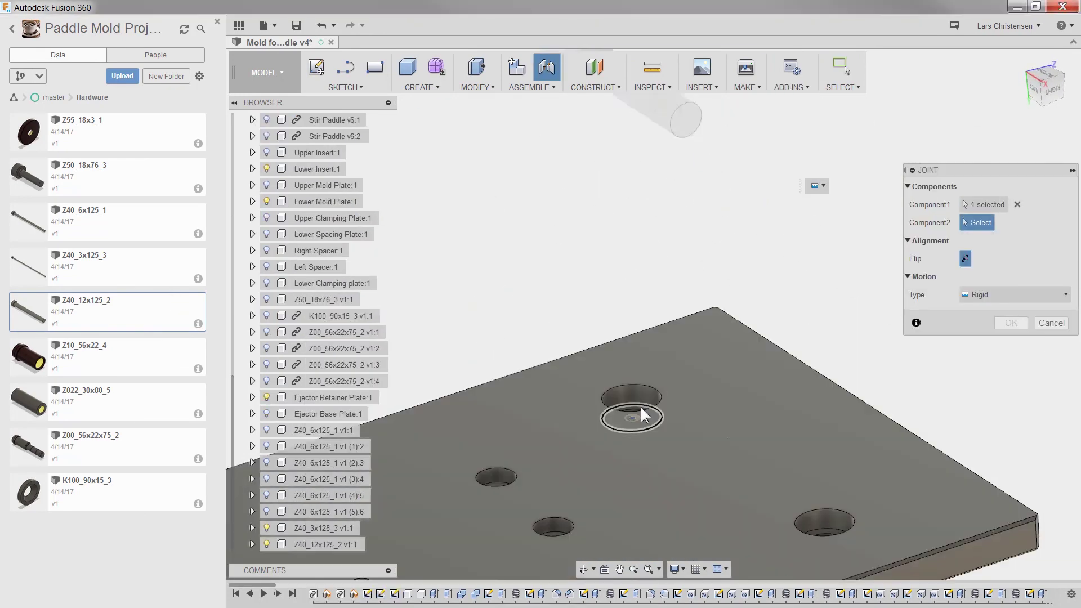
left_click(632, 415)
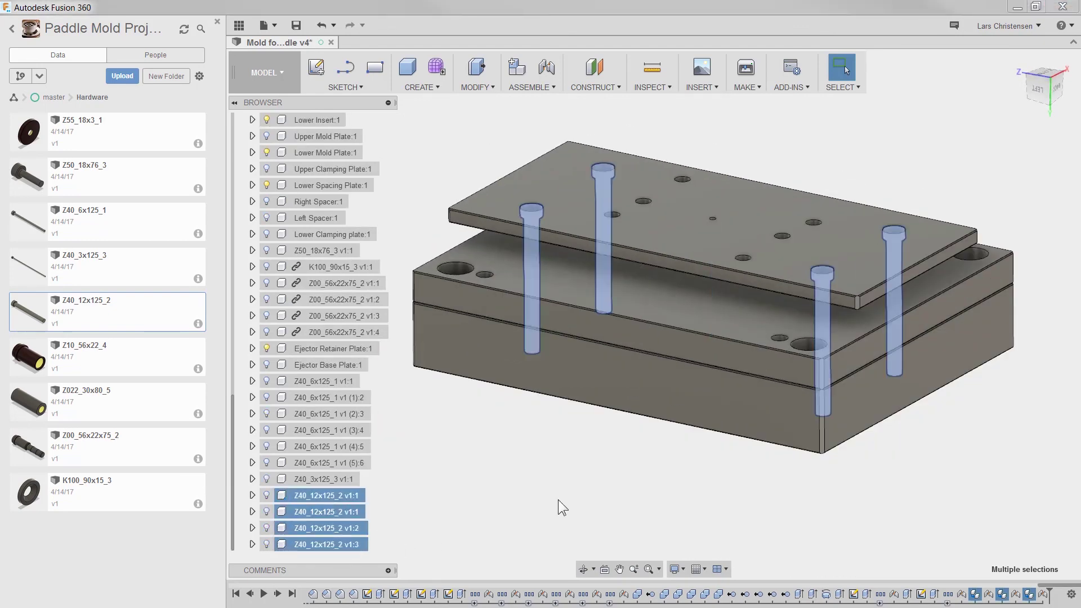
Toggle the visibility of the Z40_12x125_2 return pins and check their holes through the mold plates
left_click(558, 499)
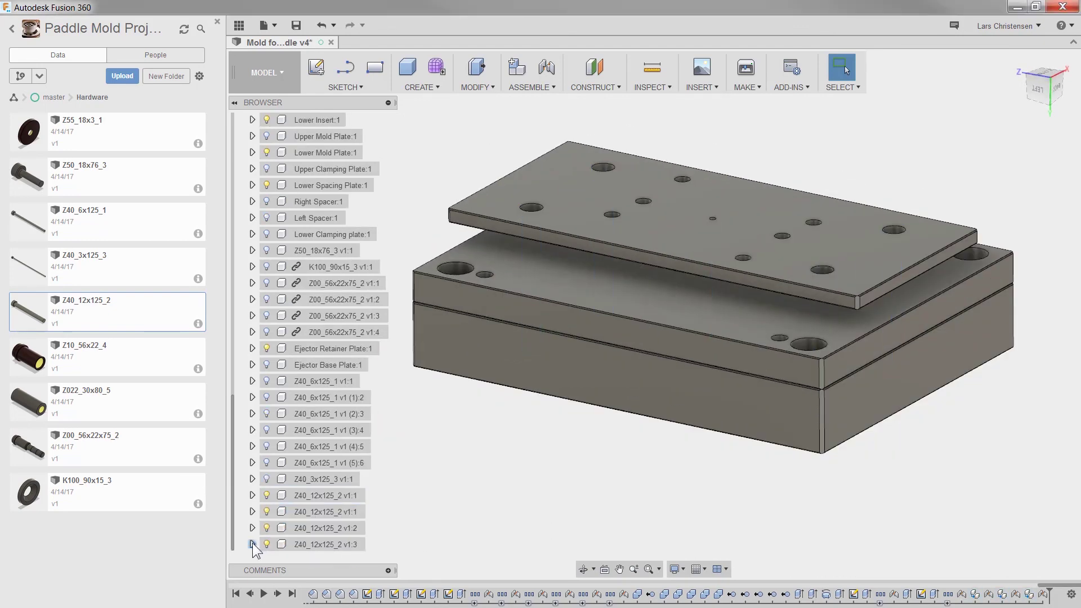
left_click(252, 544)
left_click(315, 544)
left_click(424, 542)
middle_click_drag(425, 542, 439, 485, "shift")
left_click(266, 511)
left_click(263, 544)
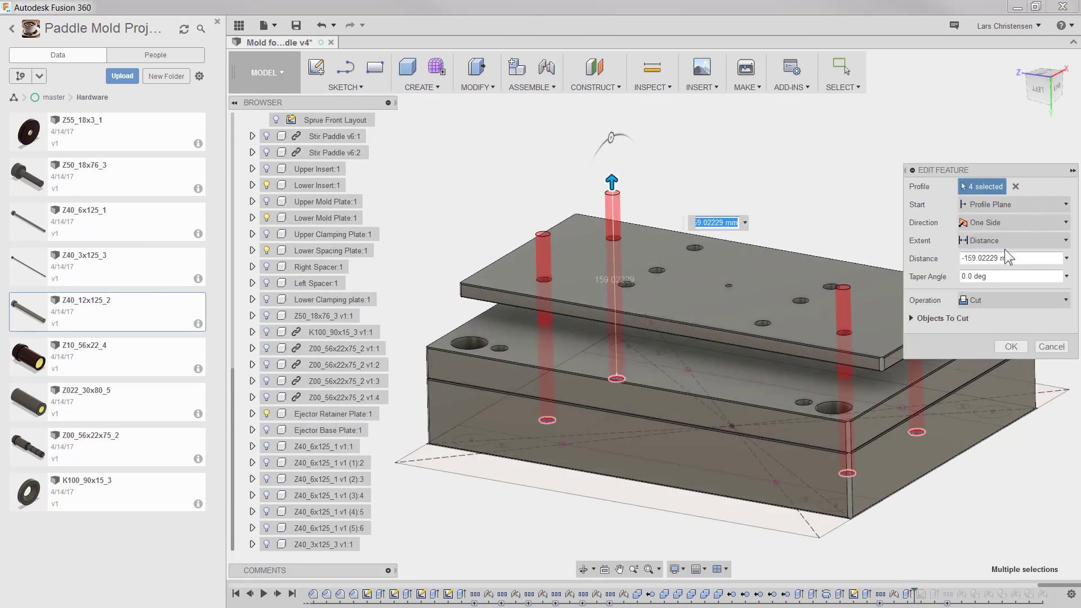
Edit the four return pin holes' cut to two sides, first side about 167.66 mm, and include the Lower Spacing Plate in the cut objects
left_click(1012, 223)
left_click(1032, 256)
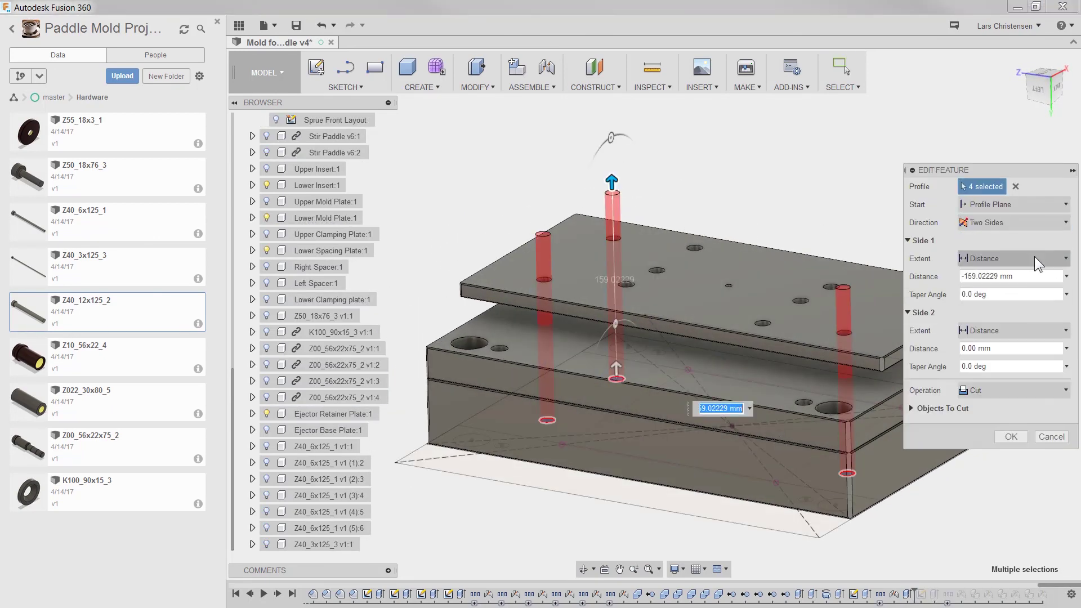
left_click(1034, 257)
left_click(1028, 279)
left_click(1004, 438)
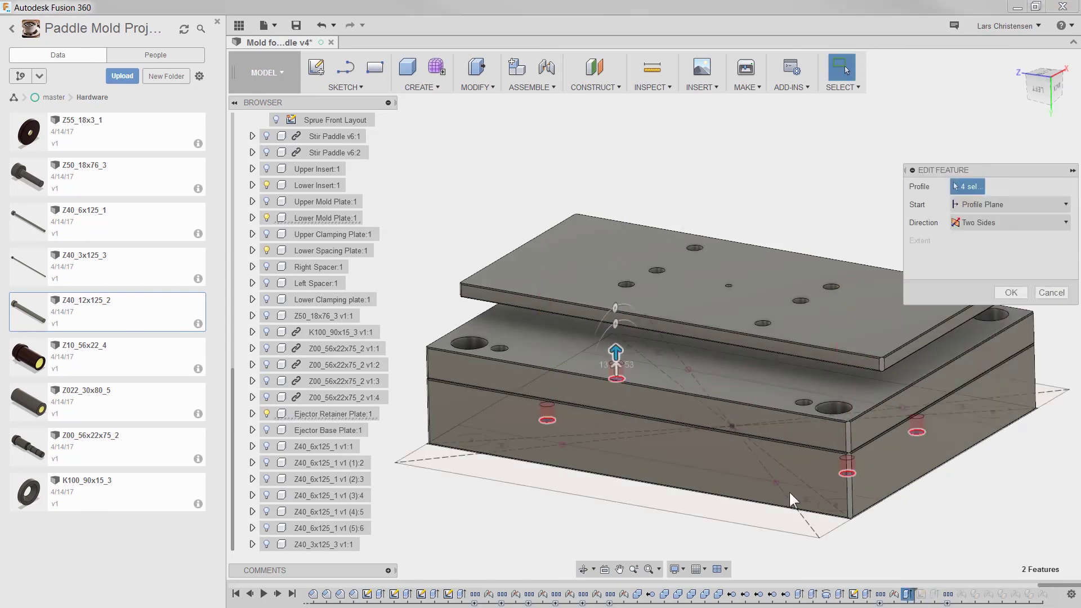
left_click(1012, 439)
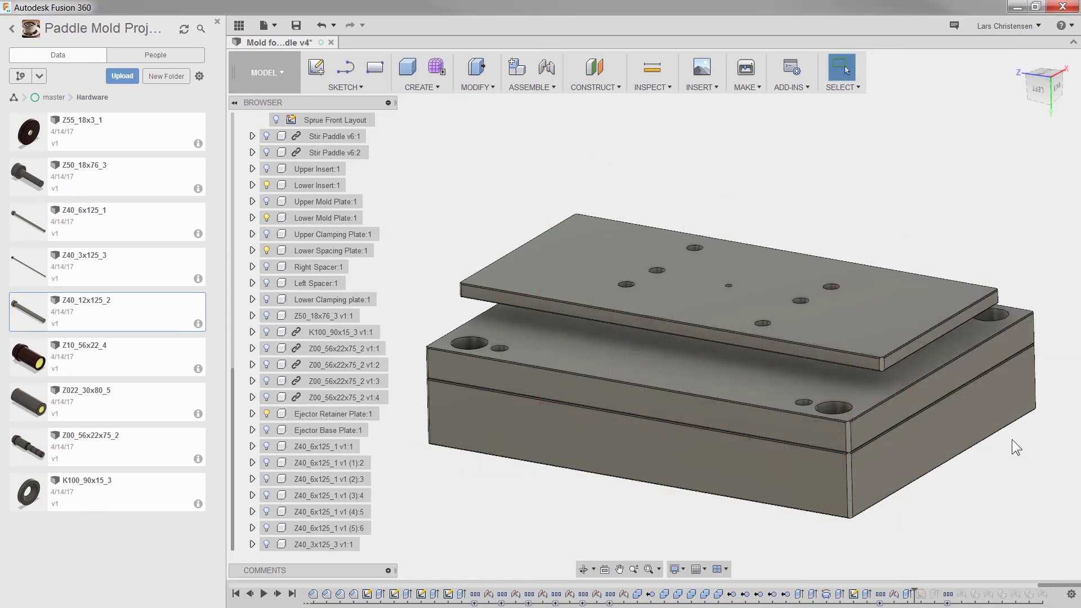
left_click(923, 527)
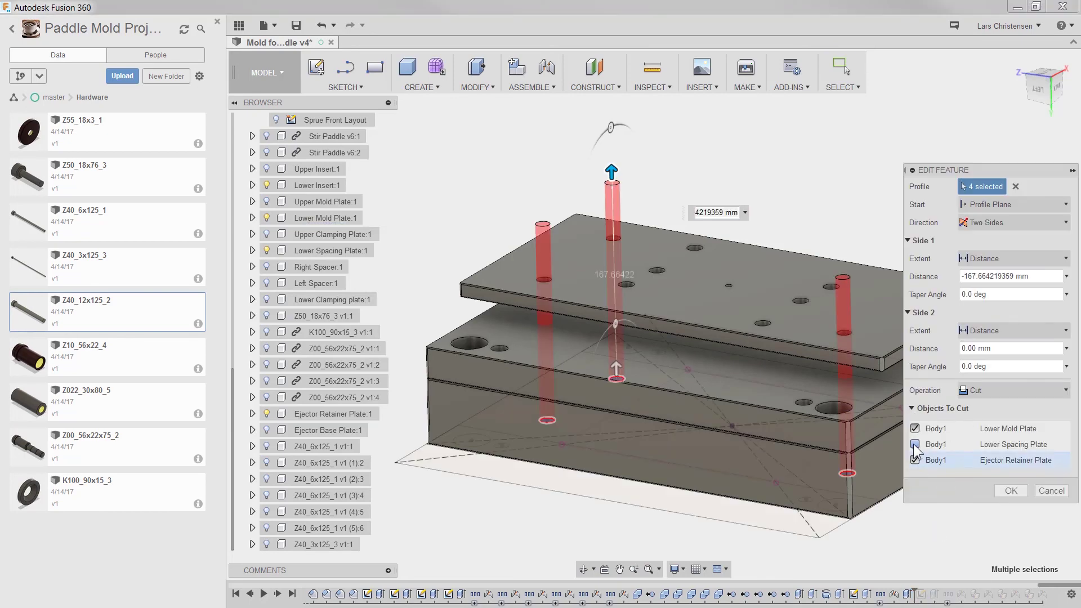
left_click(914, 444)
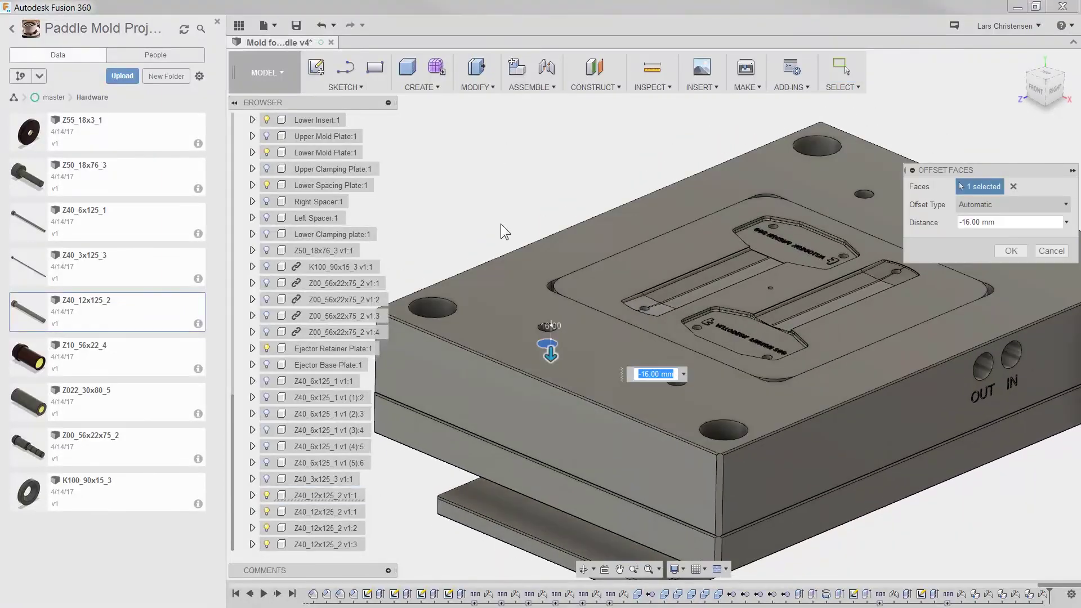
Trim the protruding ends of the 12 mm return pins with Offset Faces, using -16 mm on the first pin
left_click(1037, 224)
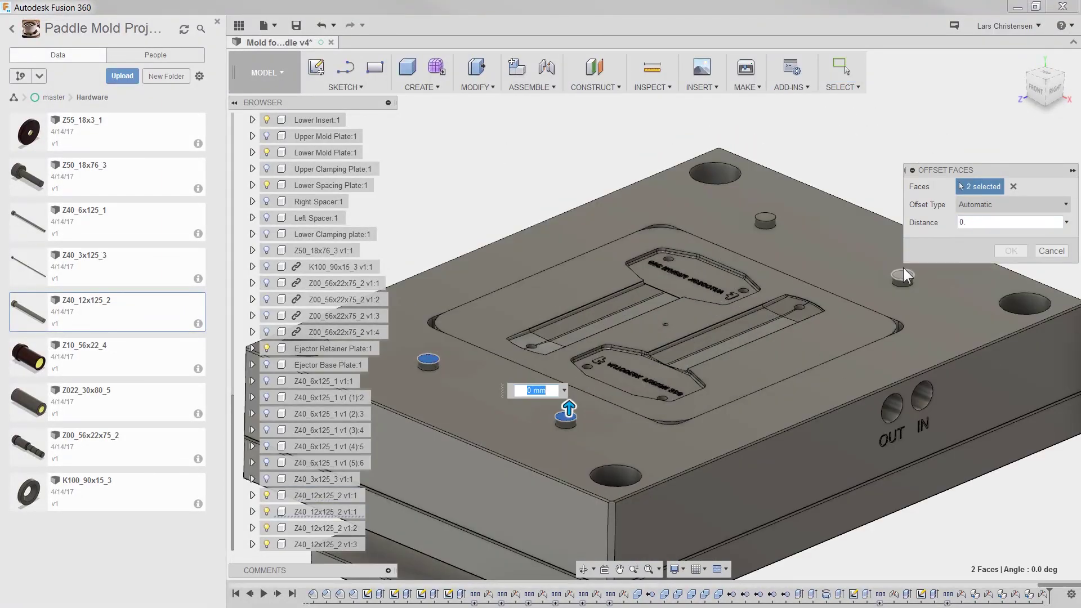
left_click(1003, 252)
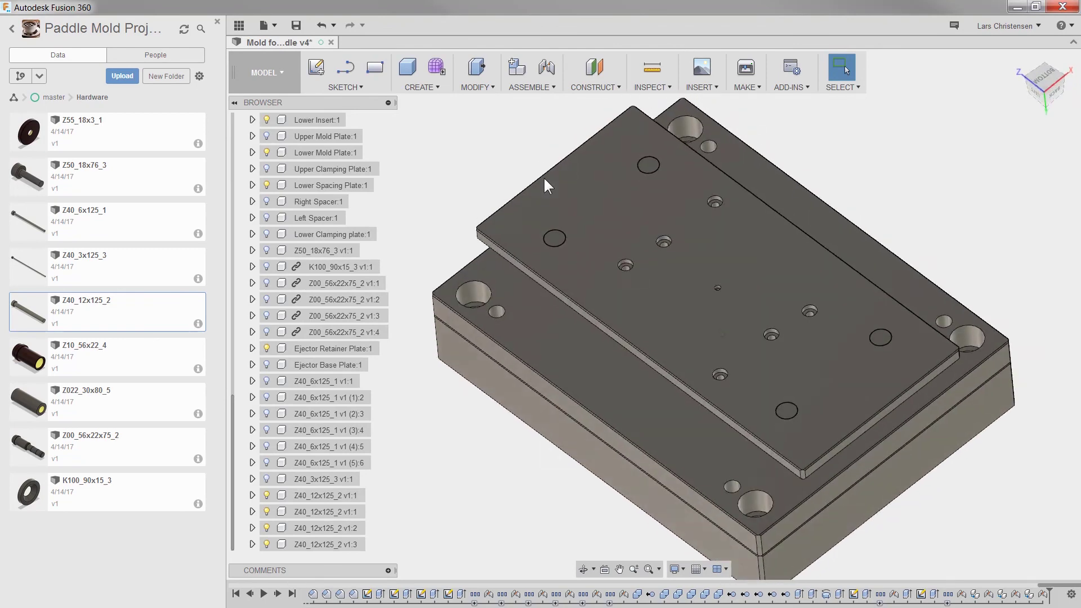
Show the six Z40_6x125_1 ejector pins and the Z40_3x125_3 pin, and toggle the Ejector Base Plate's visibility to check the fit
left_click(319, 479)
left_click(321, 382, "shift")
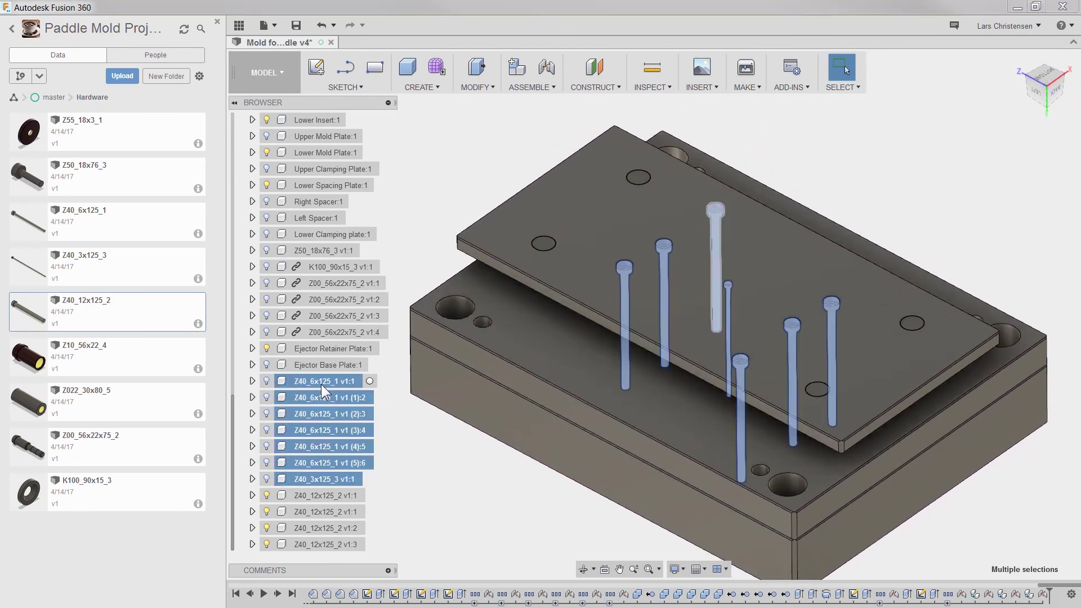
key("v")
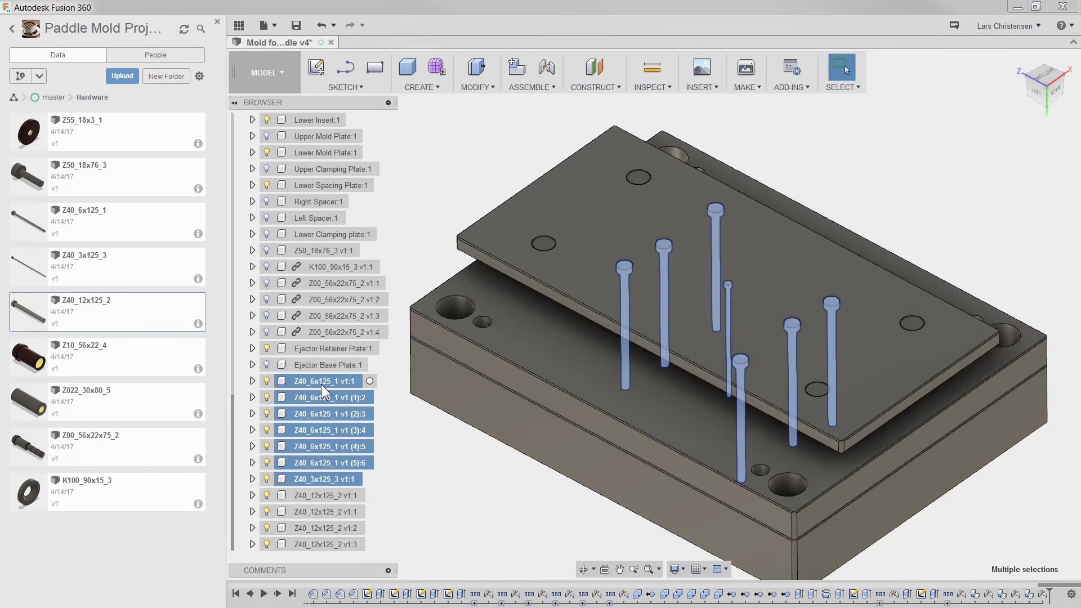
left_click(509, 494)
mouse_move(716, 300)
middle_mouse_down("shift")
mouse_move(836, 322)
mouse_move(887, 312)
mouse_move(870, 293)
mouse_move(834, 313)
mouse_move(665, 276)
mouse_move(645, 247)
mouse_move(578, 251)
mouse_move(506, 229)
middle_mouse_up("shift")
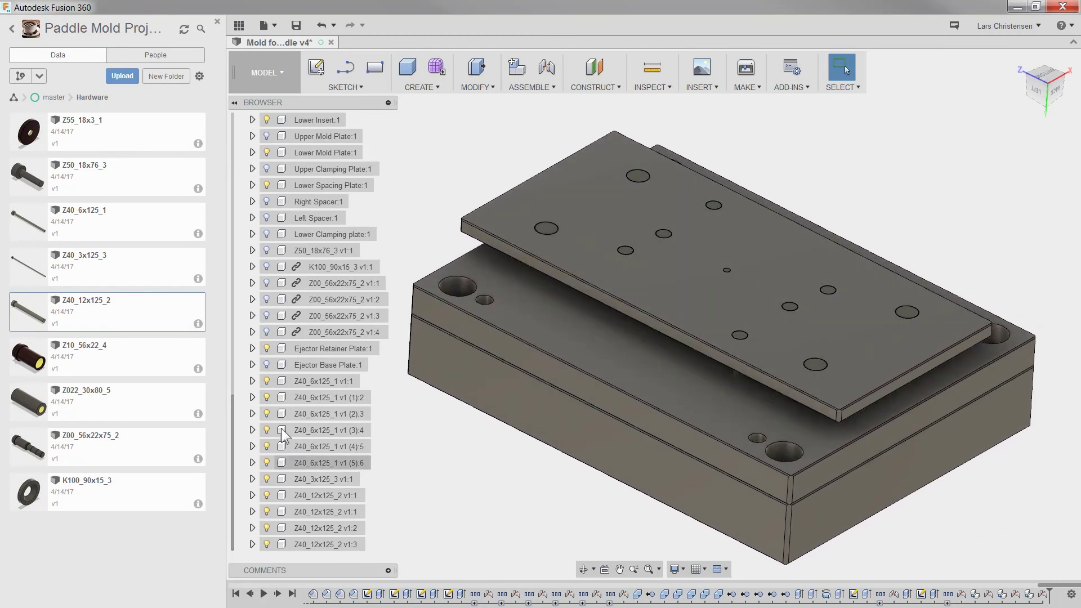
left_click(276, 349)
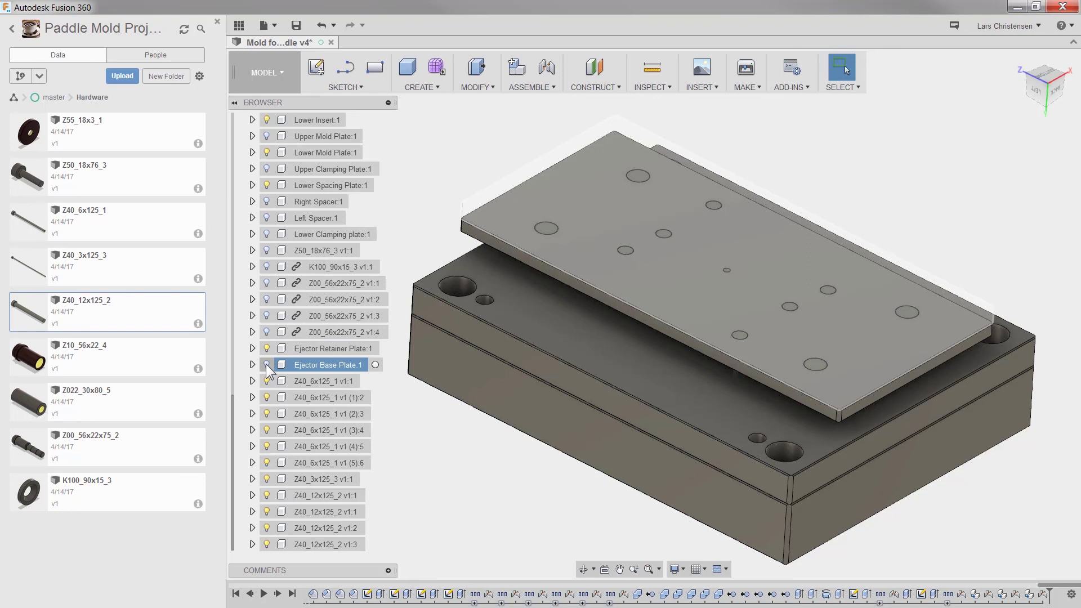
left_click(266, 364)
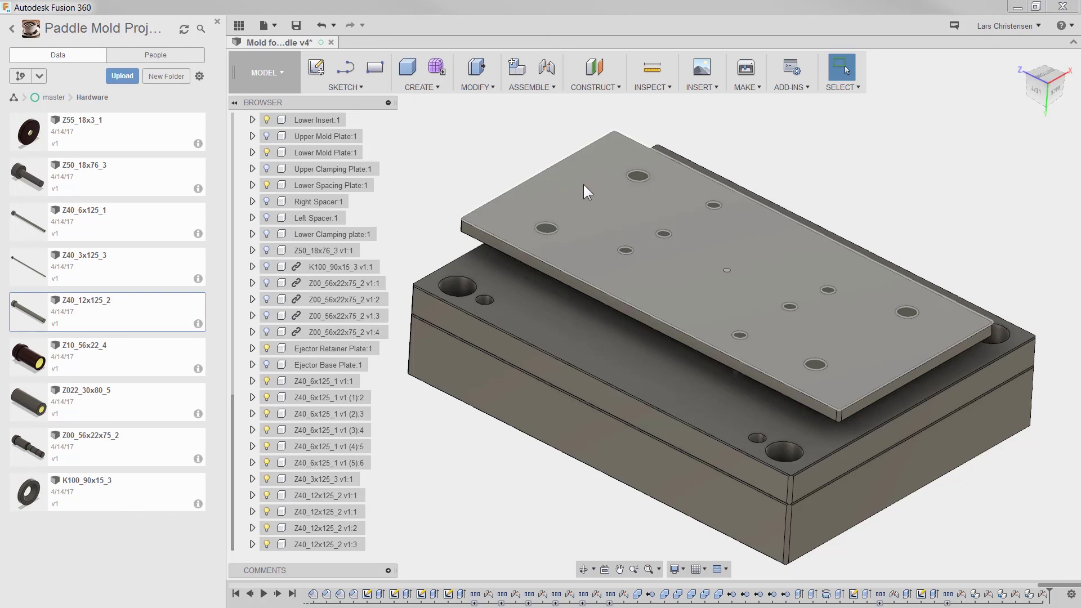
middle_click_drag(546, 197, 542, 197, "shift")
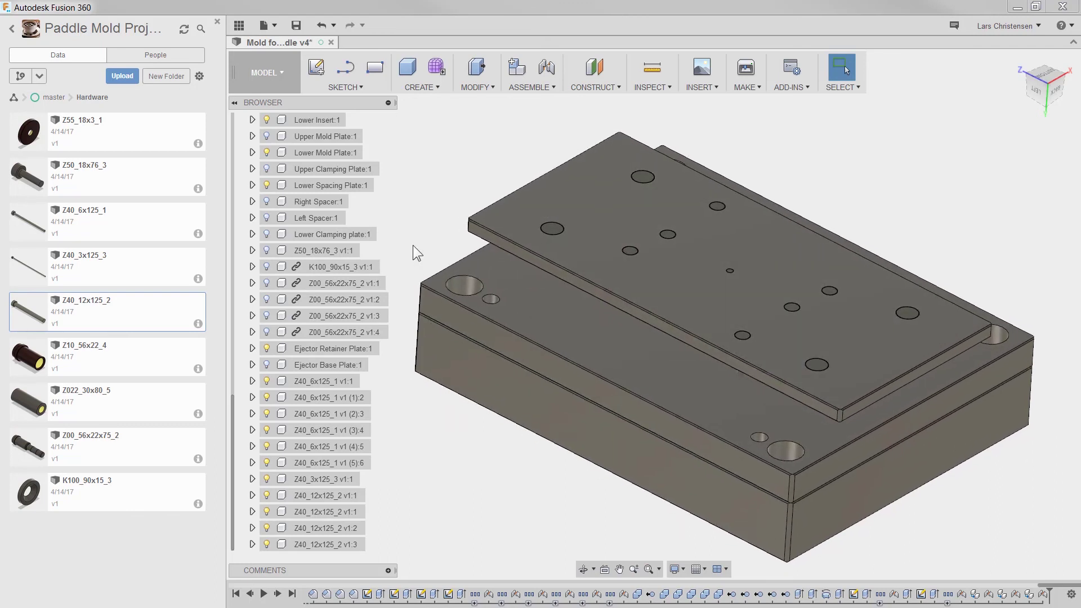
Show the Top Mold/Clamp Layout sketch, hide the Lower Insert and Lower Mold Plate, and edit the sketch to dimension the small corner screw circle
scroll(303, 346, "up", 5)
scroll(324, 354, "up", 3)
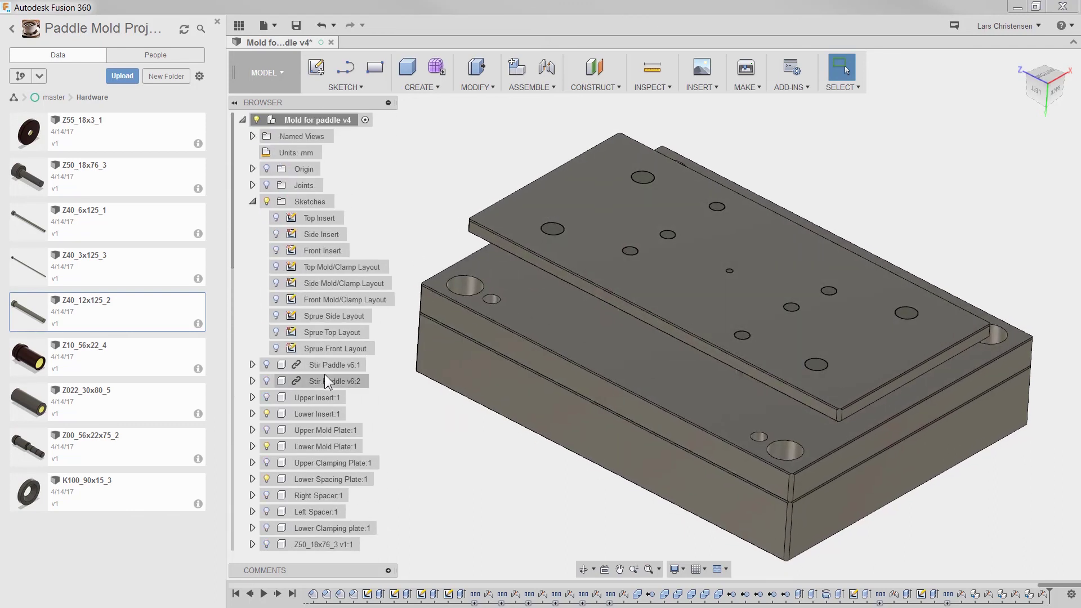
left_click(275, 267)
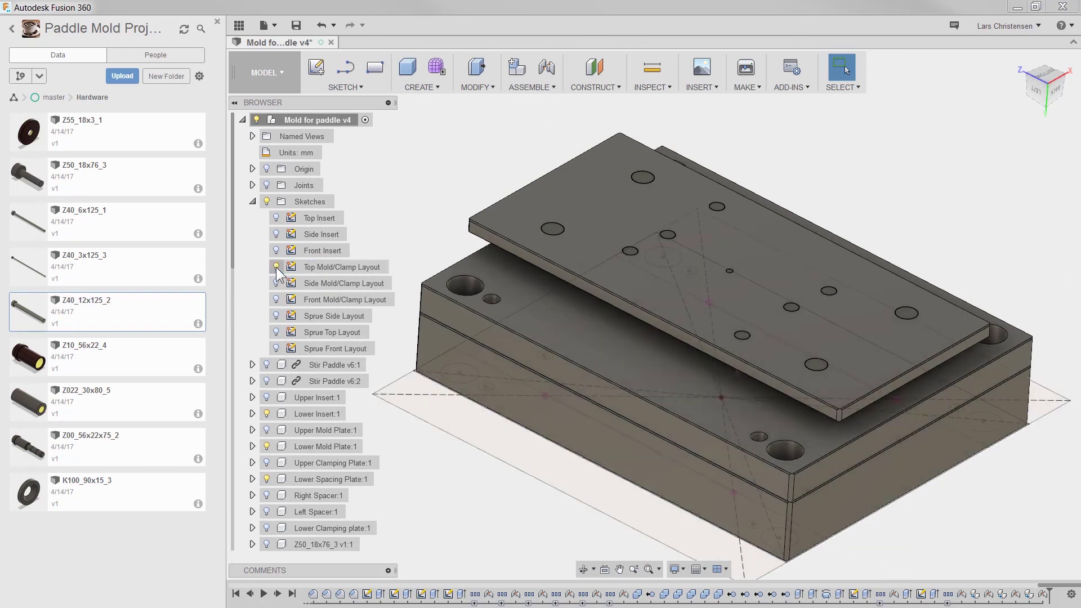
left_click(267, 414)
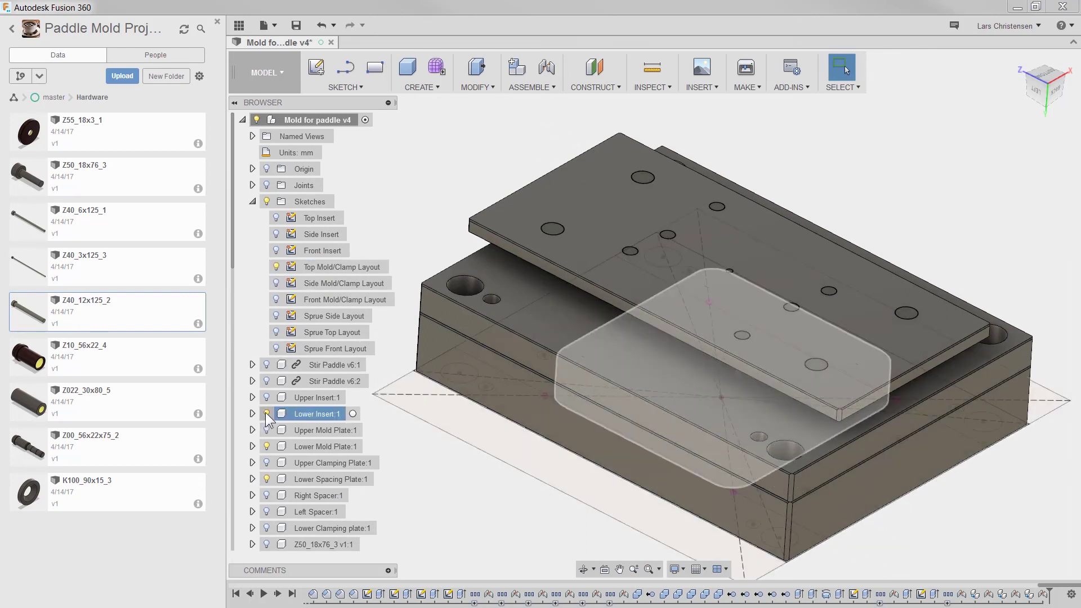
left_click(266, 446)
left_click(1046, 74)
double_click(638, 150)
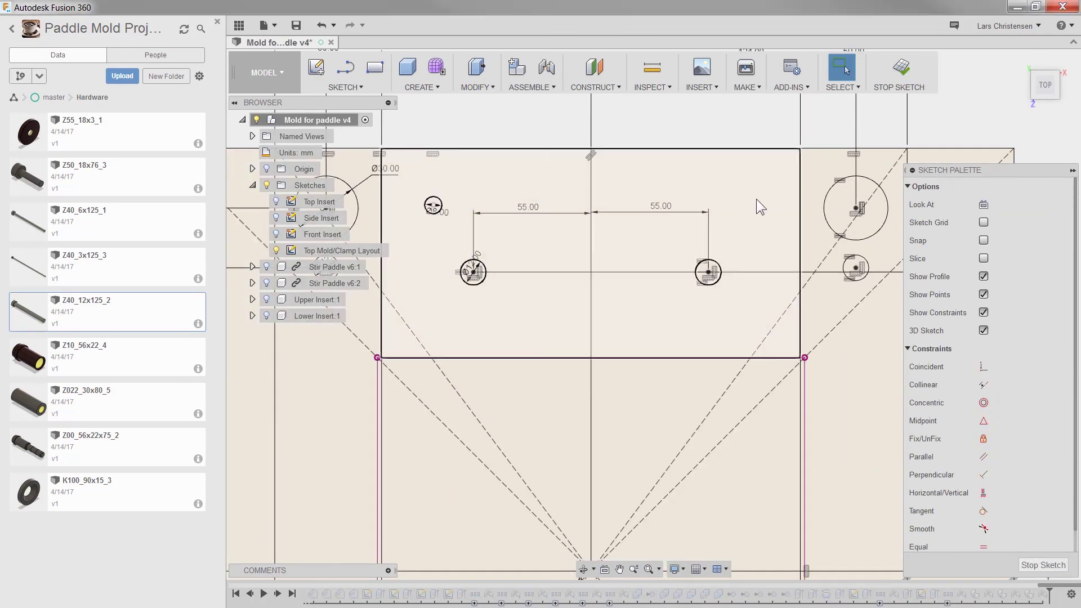
scroll(755, 198, "down", 5)
scroll(572, 294, "up", 6)
key("d")
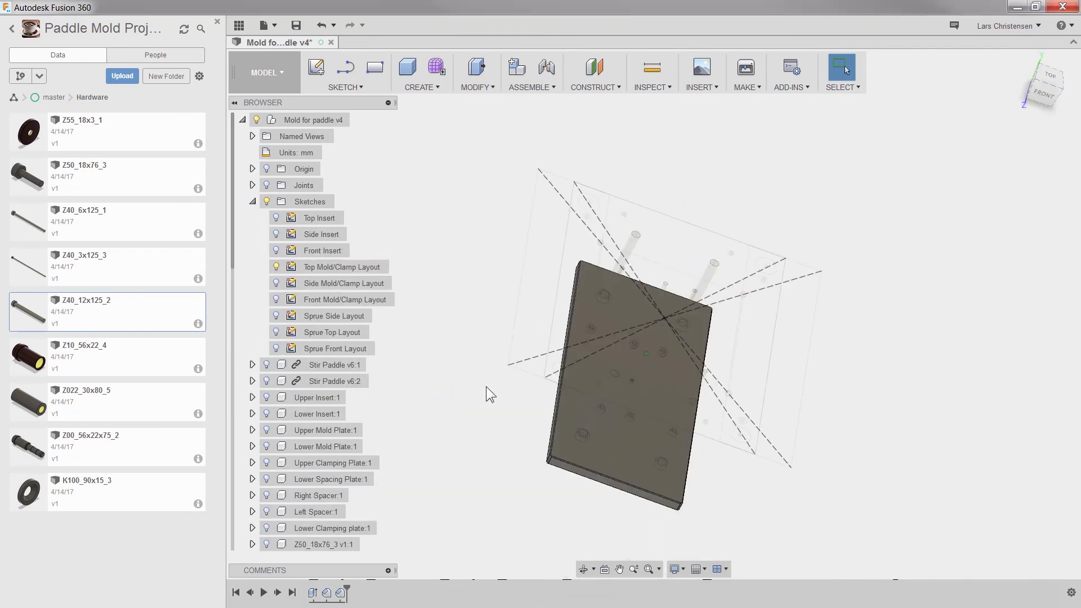
Create a sketch on the Ejector Base Plate's upper face and project the small corner circles from the layout sketch onto it
right_click(606, 467)
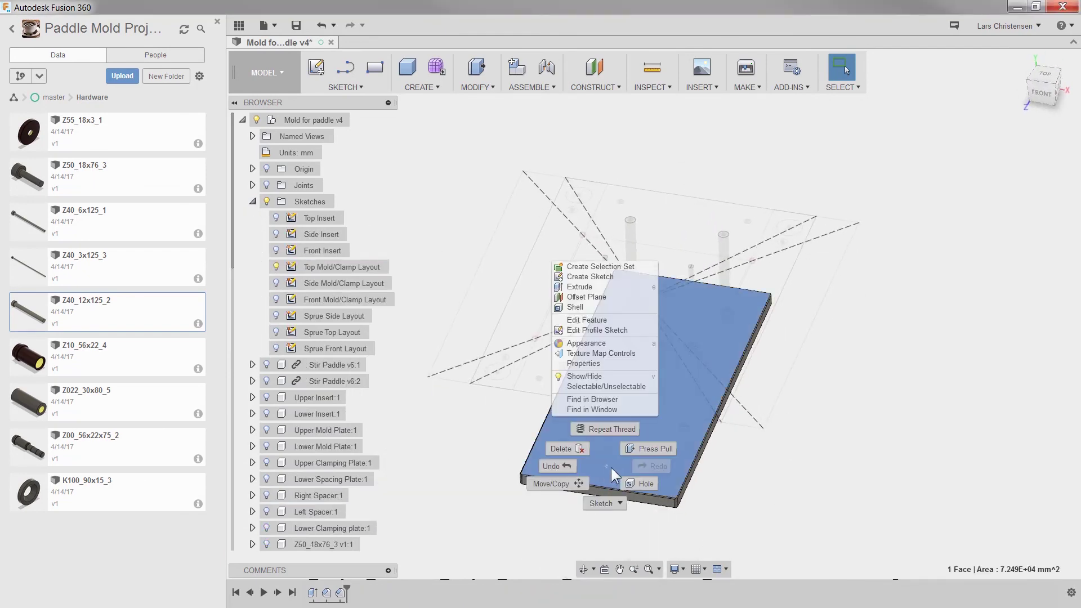
left_click(598, 277)
key("p")
scroll(589, 321, "up", 5)
left_click(591, 332)
scroll(531, 383, "down", 5)
scroll(614, 210, "up", 3)
left_click(707, 197)
left_click(419, 197)
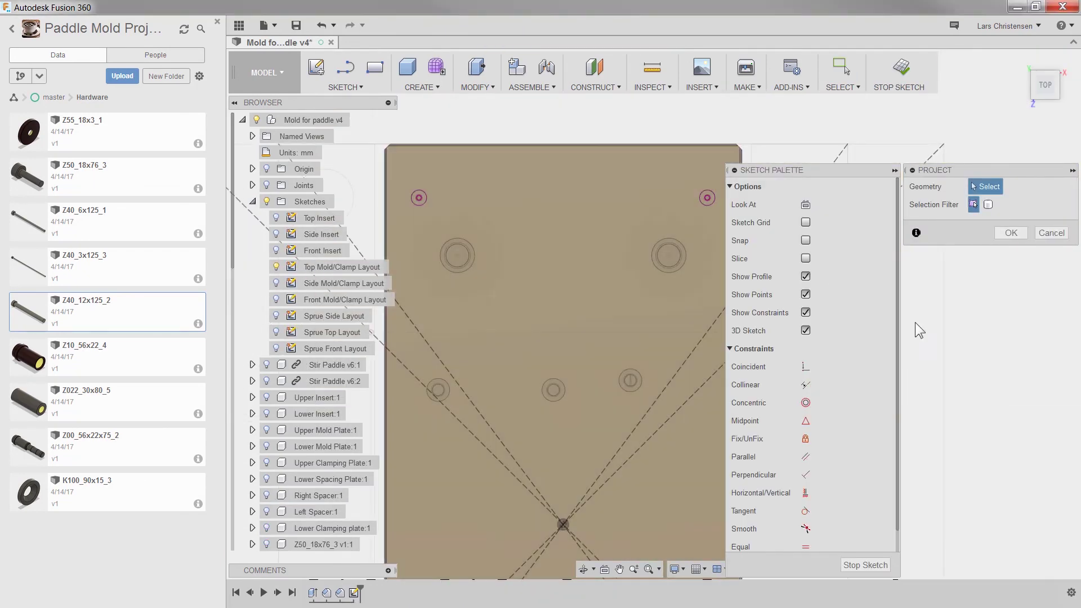
key("Return")
scroll(623, 465, "up", 6)
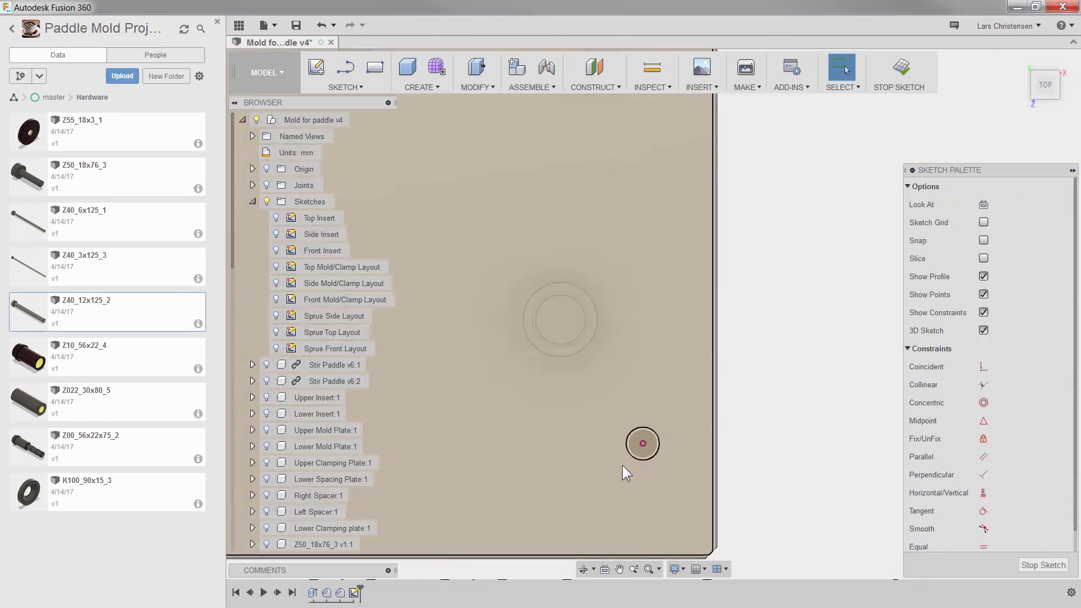
middle_click_drag(622, 465, 775, 477, "shift")
key("q")
scroll(349, 259, "down", 3)
scroll(527, 281, "down", 4)
key("Escape")
middle_click_drag(542, 330, 516, 366, "shift")
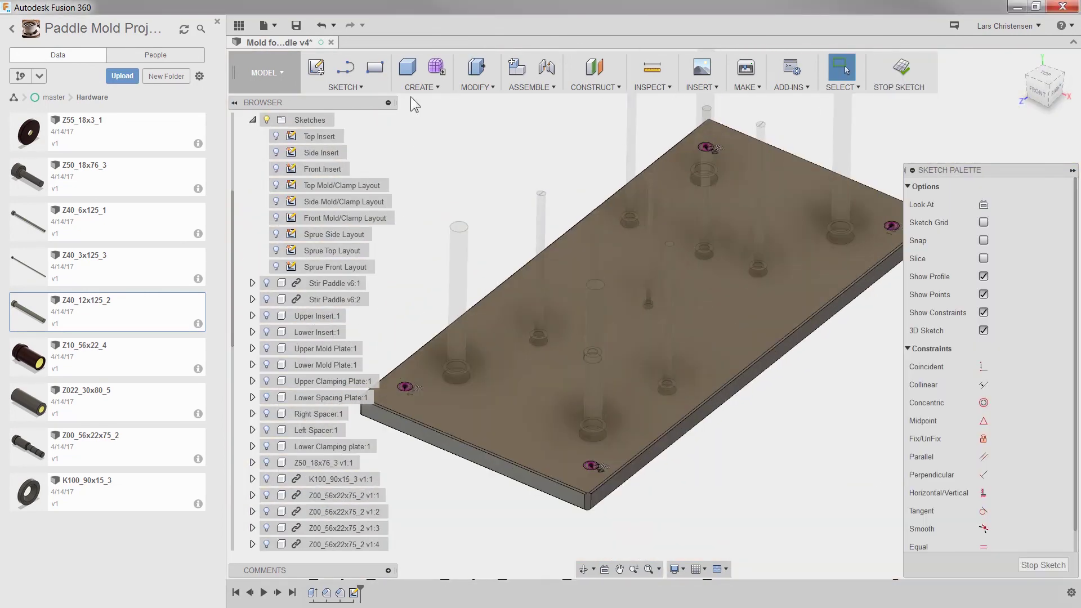
left_click(421, 87)
left_click(422, 219)
left_click(975, 187)
left_click(1012, 223)
left_click(996, 274)
middle_click_drag(788, 349, 924, 431, "shift")
left_click(657, 485)
middle_click_drag(573, 483, 698, 349, "shift")
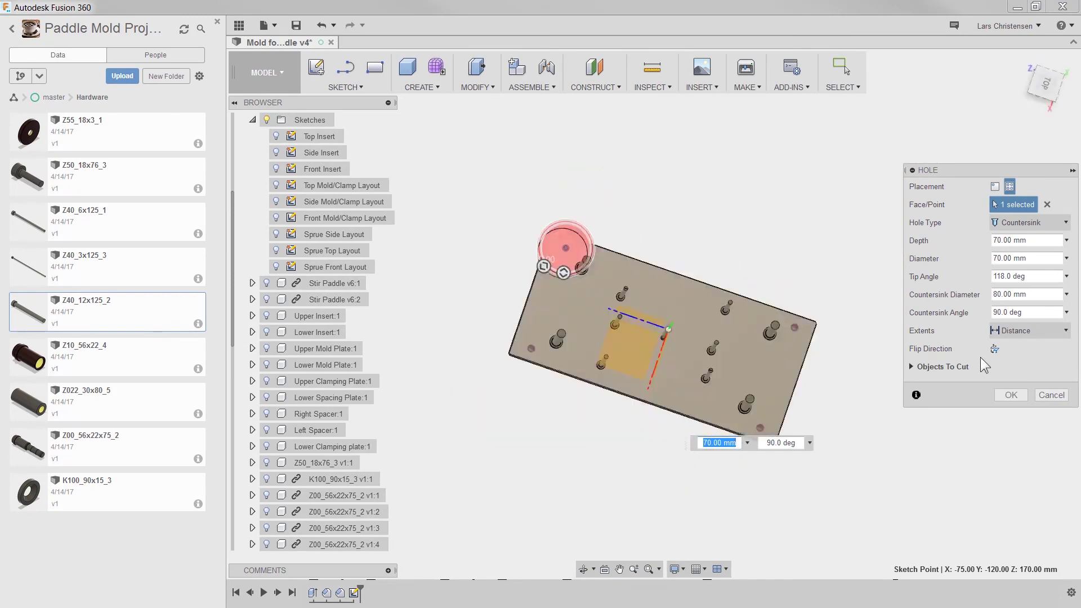
left_click(1052, 395)
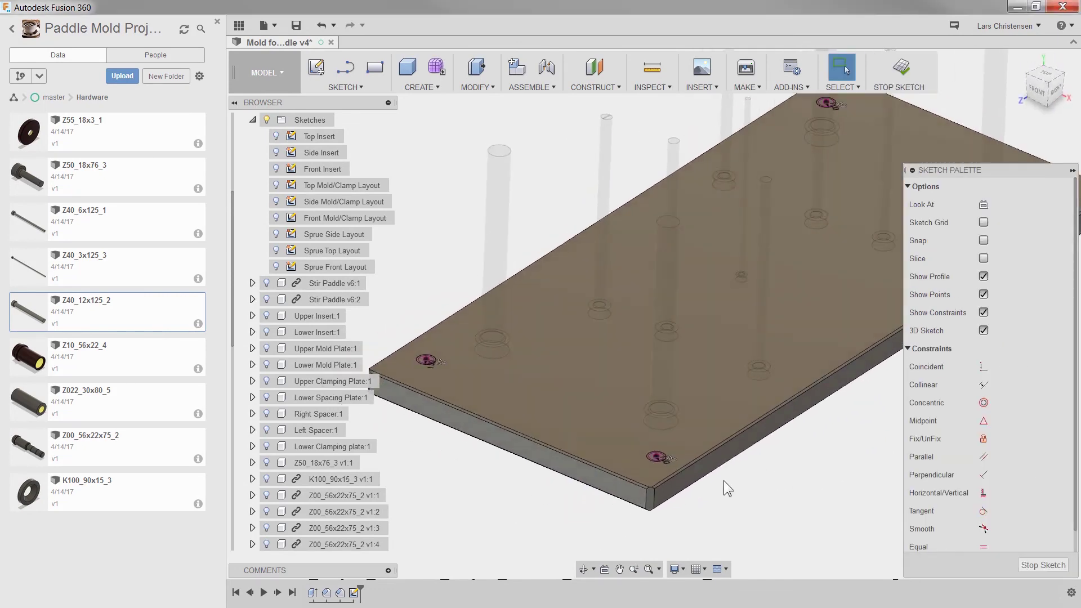
Extrude the four projected corner circles as a cut through the Ejector Base Plate
scroll(430, 363, "up", 5)
key("e")
left_click(430, 373)
left_click(648, 439)
left_click(630, 442)
left_click(818, 433)
middle_click_drag(941, 502, 704, 427, "shift")
left_click(585, 325)
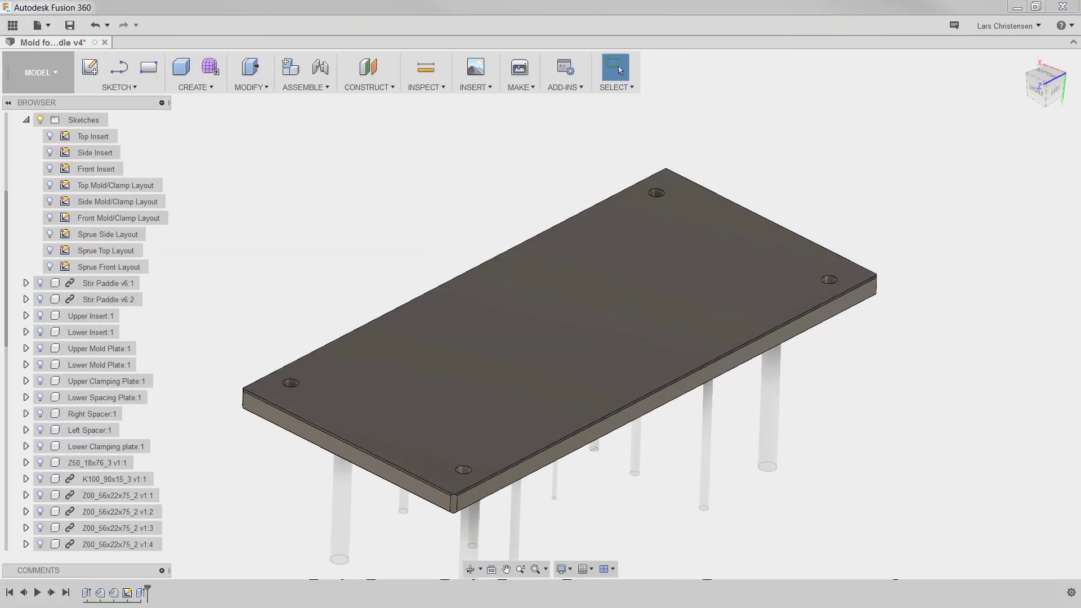
Sketch equal circles around the four corner holes on the Ejector Base Plate's underside and extrude them about 3.8 mm as a counterbore cut
right_click(387, 376)
left_click(377, 441)
key("c")
left_click(295, 270)
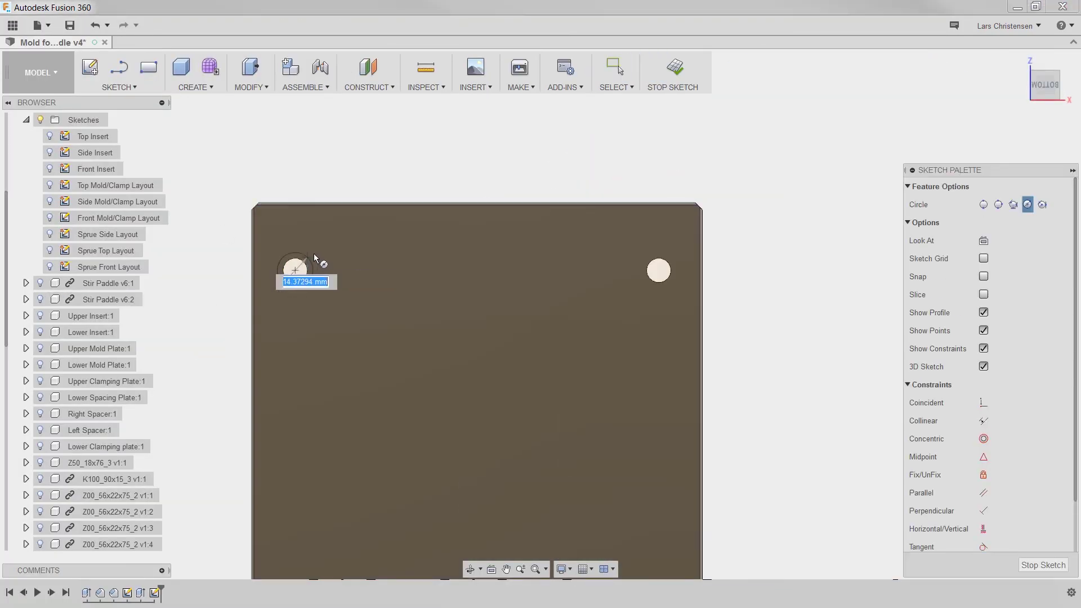
left_click(313, 254)
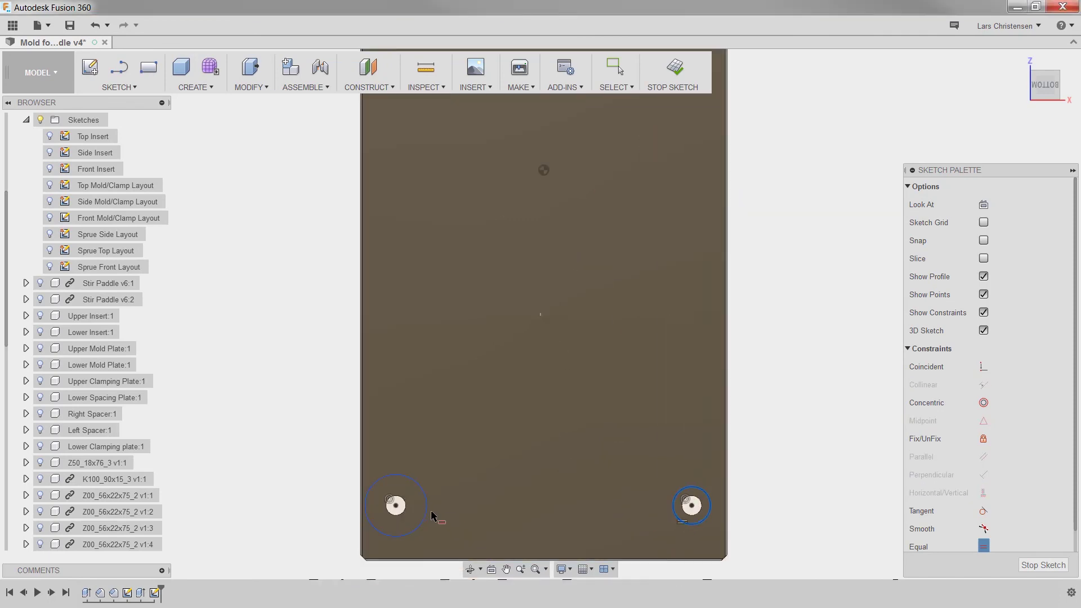
key("e")
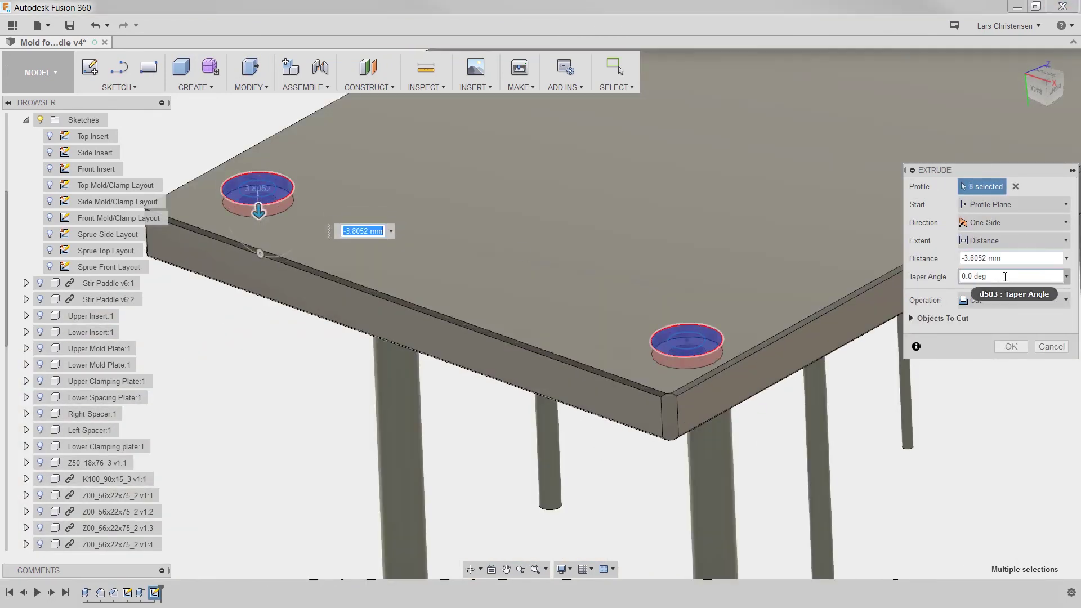
left_click(1004, 346)
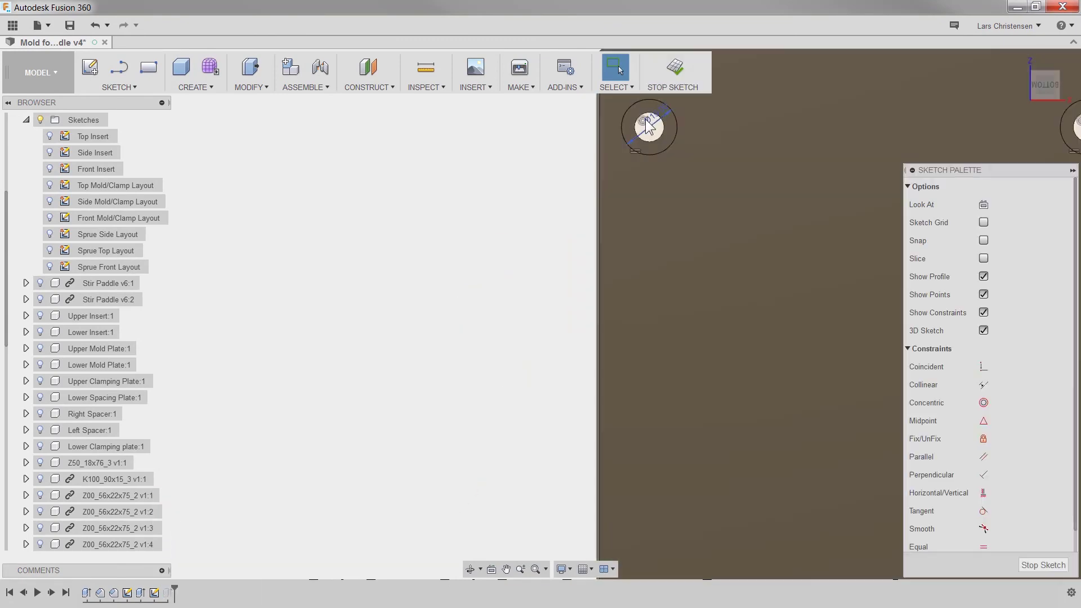